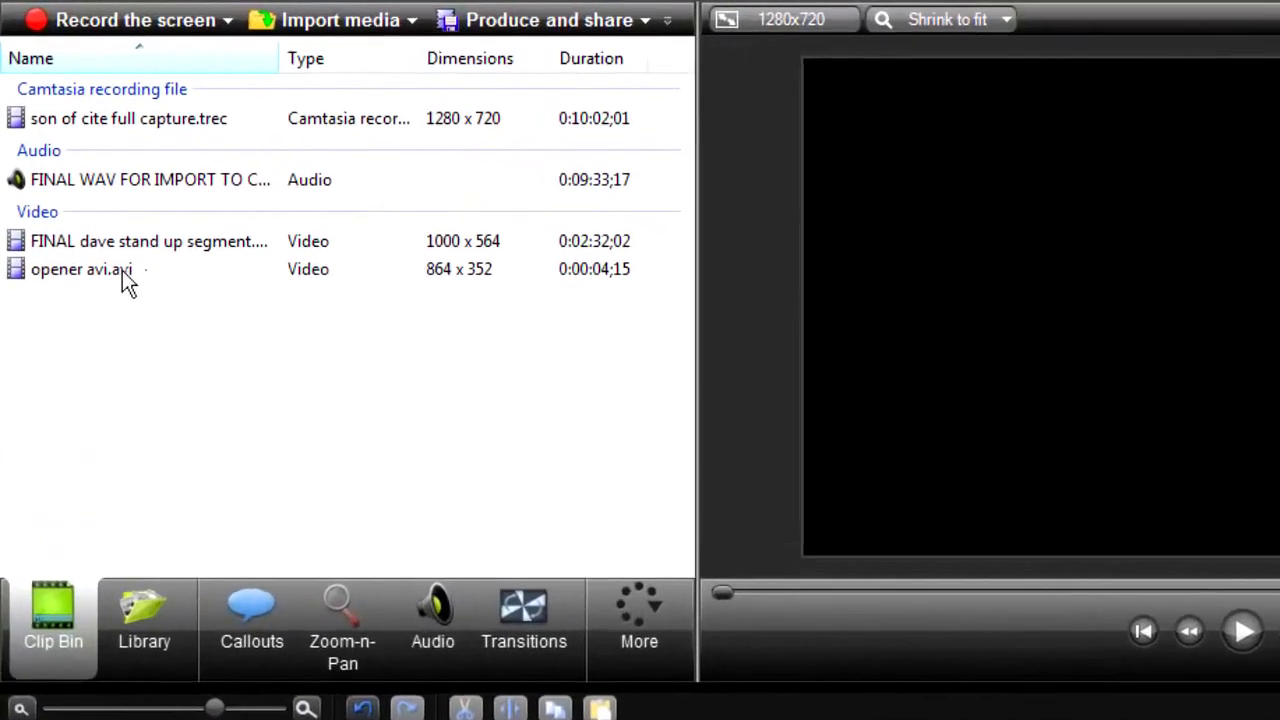
{"action": "left_click", "coordinate": [30, 193]}
{"action": "left_click", "coordinate": [180, 355]}
{"action": "left_click_drag", "start_coordinate": [300, 278], "coordinate": [303, 217]}
{"action": "left_click", "coordinate": [305, 217]}
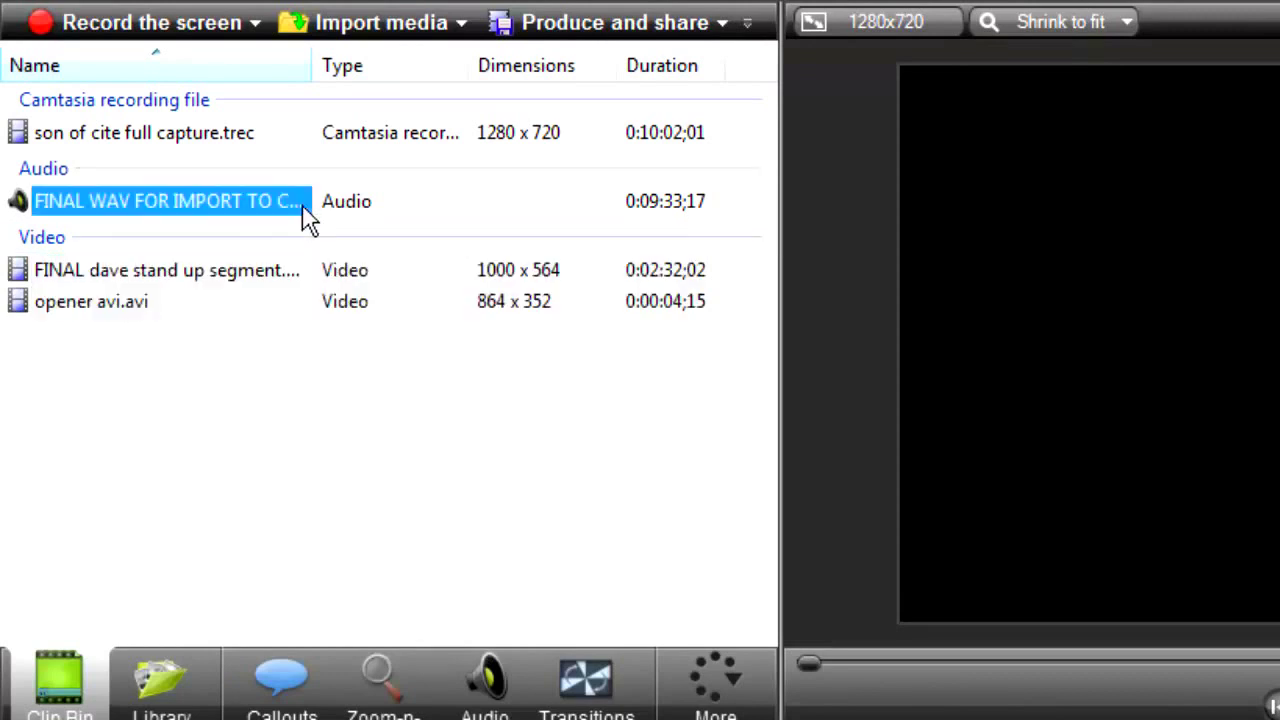
{"action": "left_click", "coordinate": [223, 146]}
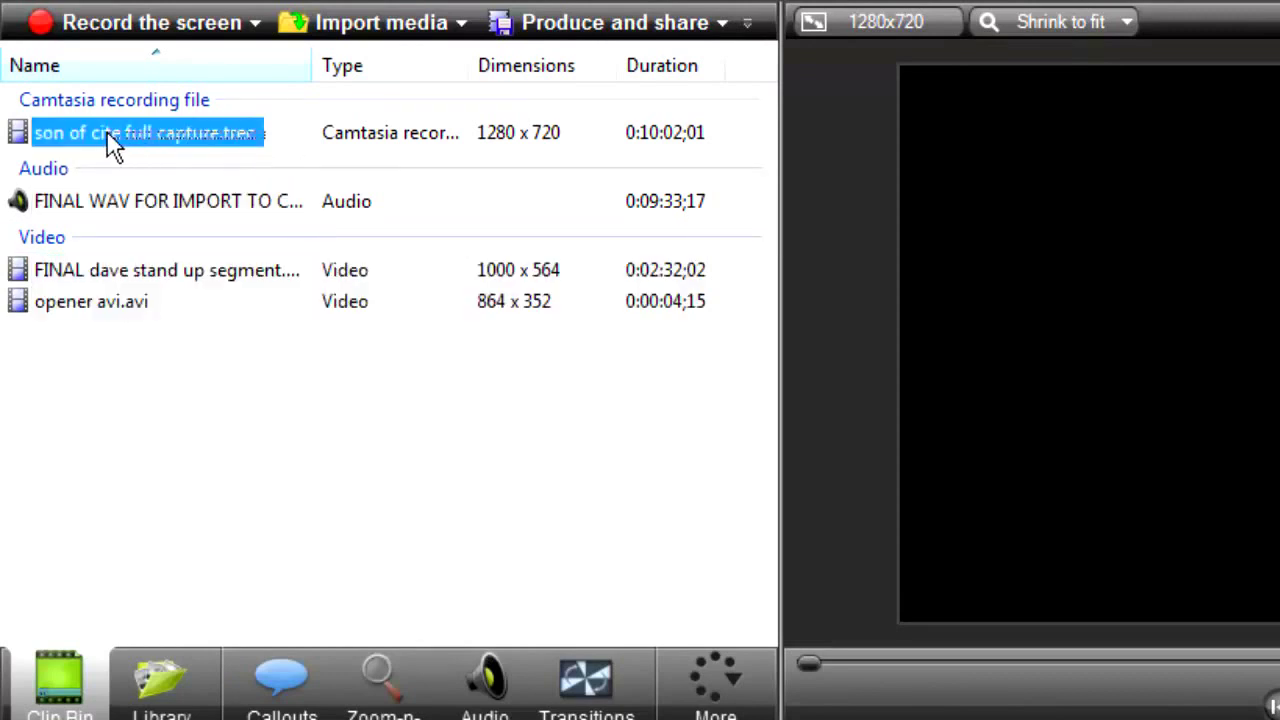
{"action": "left_click", "coordinate": [240, 362]}
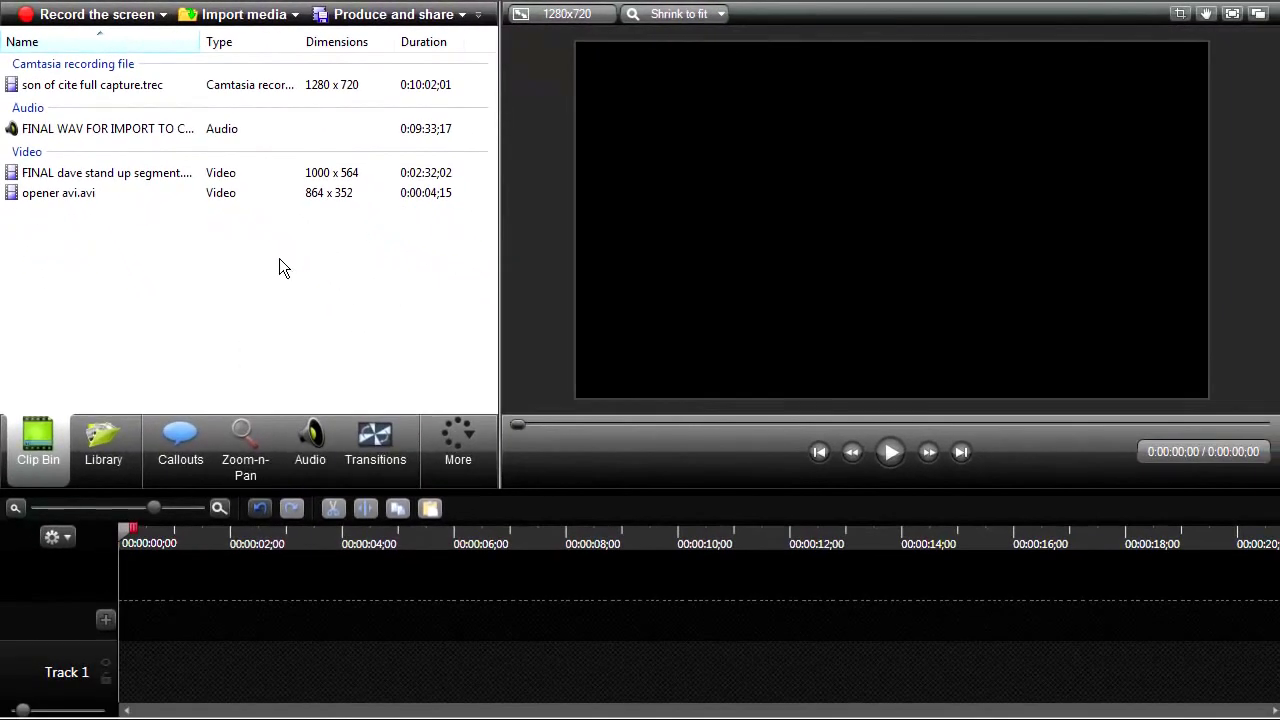
- Place the opener avi clip from the Library at the start of Track 1 and play it back
{"action": "left_click", "coordinate": [103, 445]}
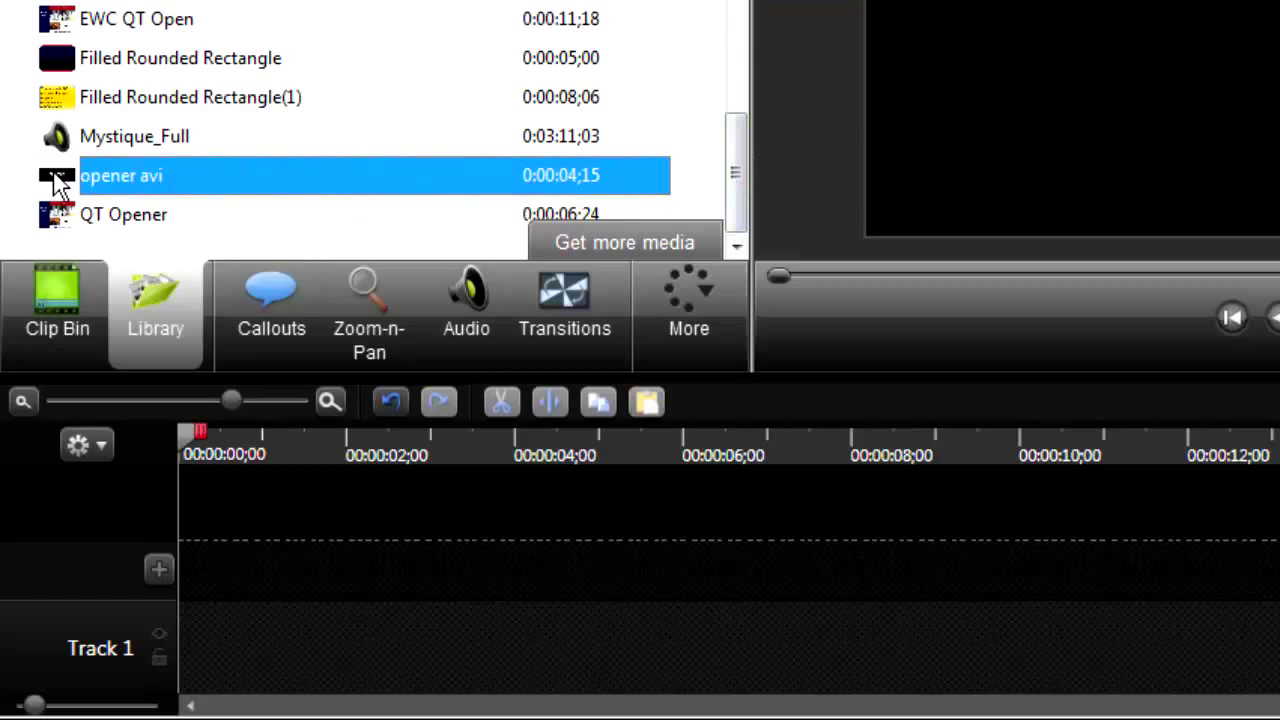
{"action": "left_click_drag", "start_coordinate": [55, 174], "coordinate": [211, 662]}
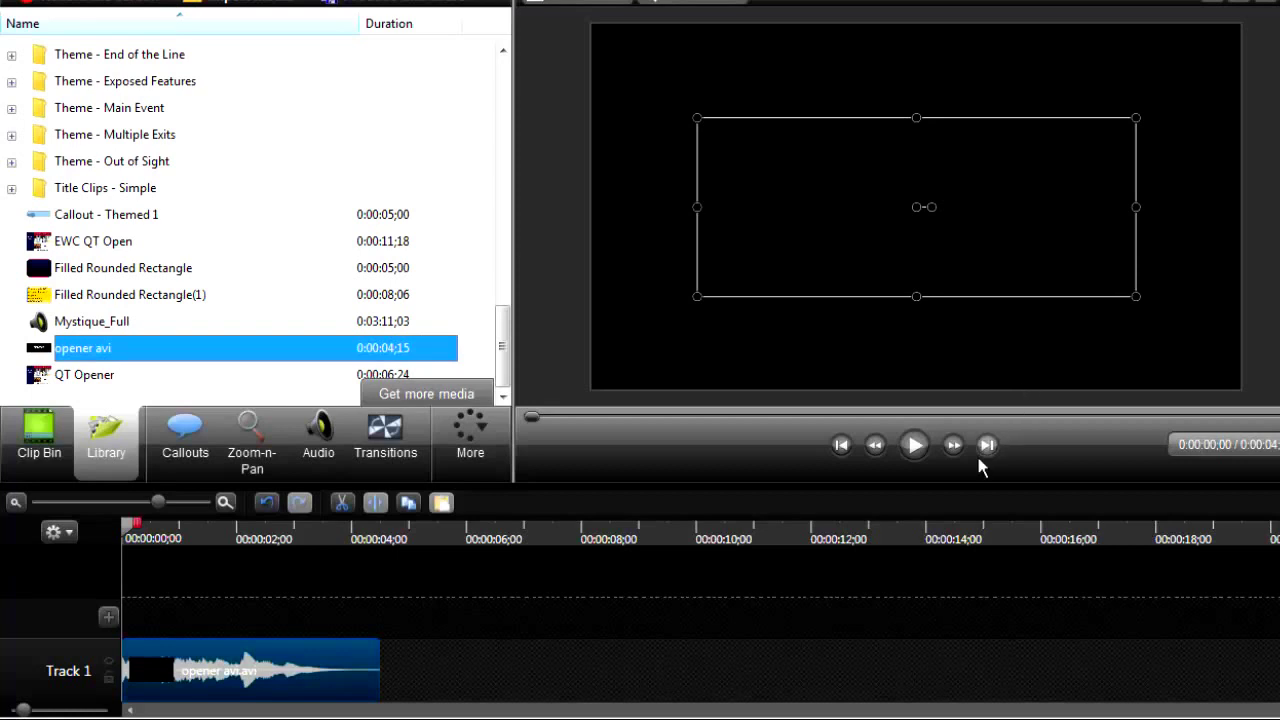
{"action": "left_click", "coordinate": [916, 446]}
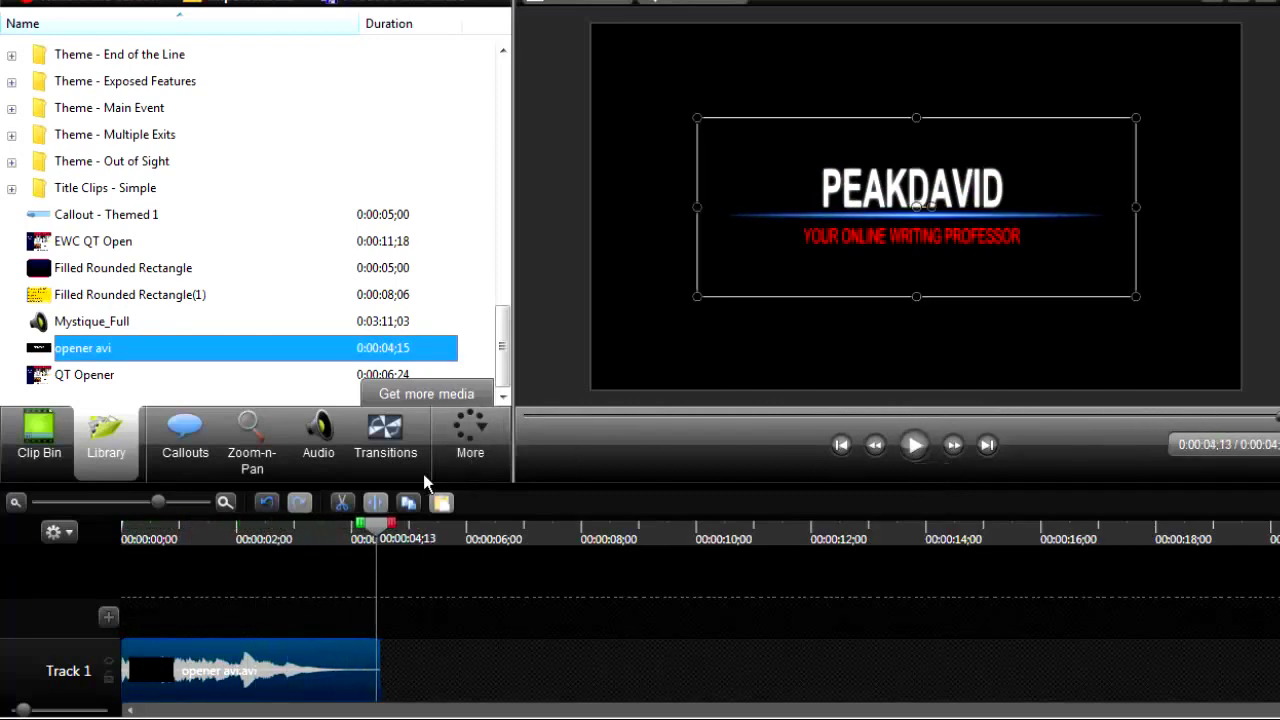
- Move the playhead to the opener's end at 0:00:04;15 and add the stand up segment video from the Clip Bin directly after it on Track 1
{"action": "left_click_drag", "start_coordinate": [377, 528], "coordinate": [381, 531]}
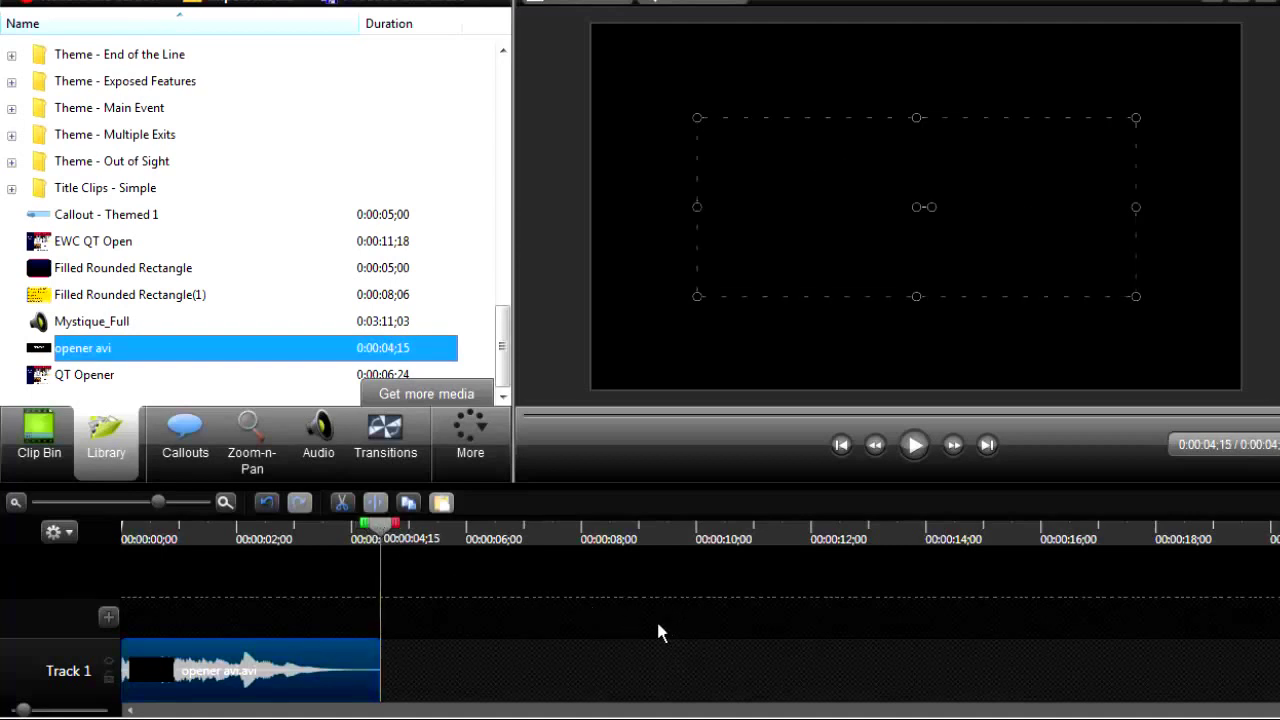
{"action": "left_click", "coordinate": [42, 428]}
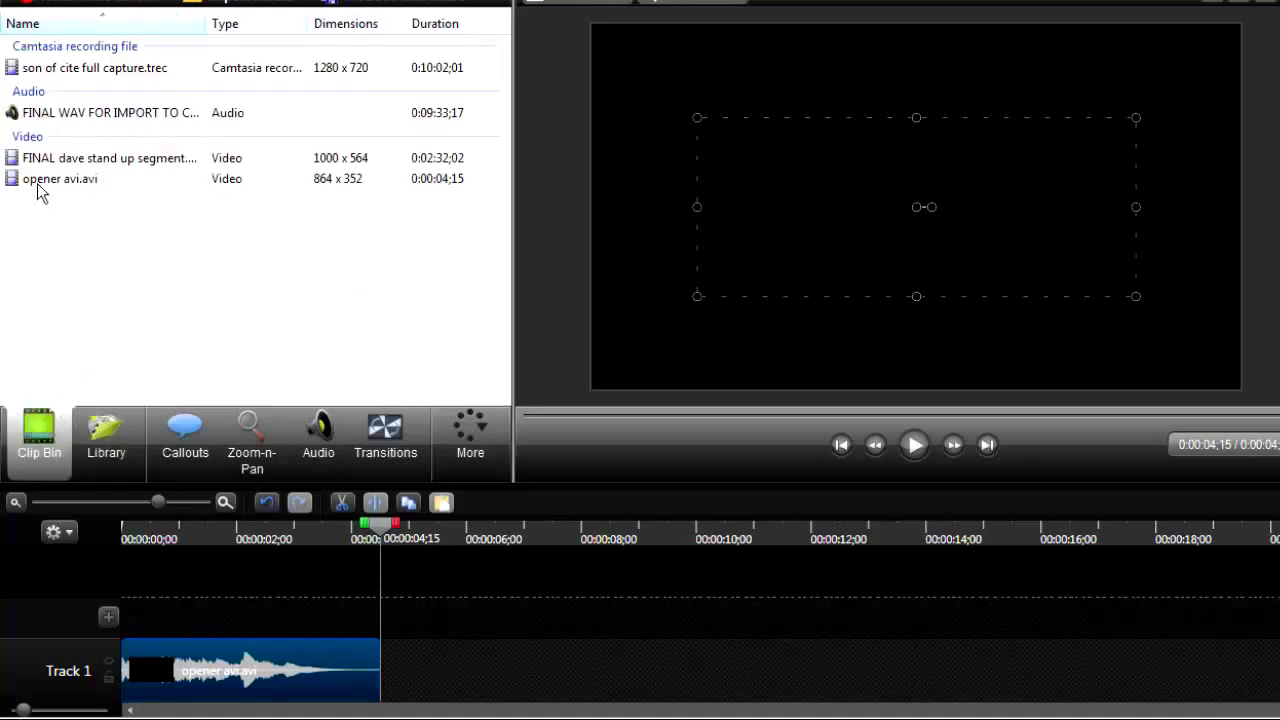
{"action": "left_click_drag", "start_coordinate": [14, 162], "coordinate": [410, 684]}
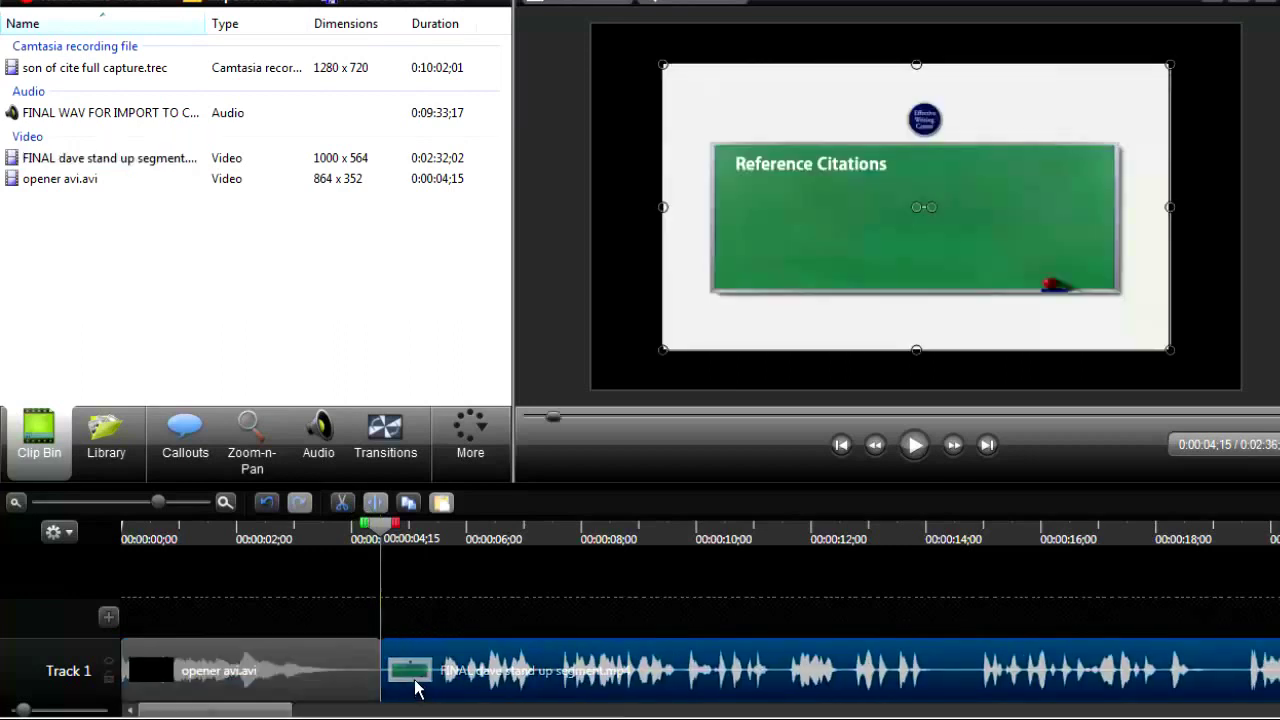
{"action": "left_click", "coordinate": [915, 447]}
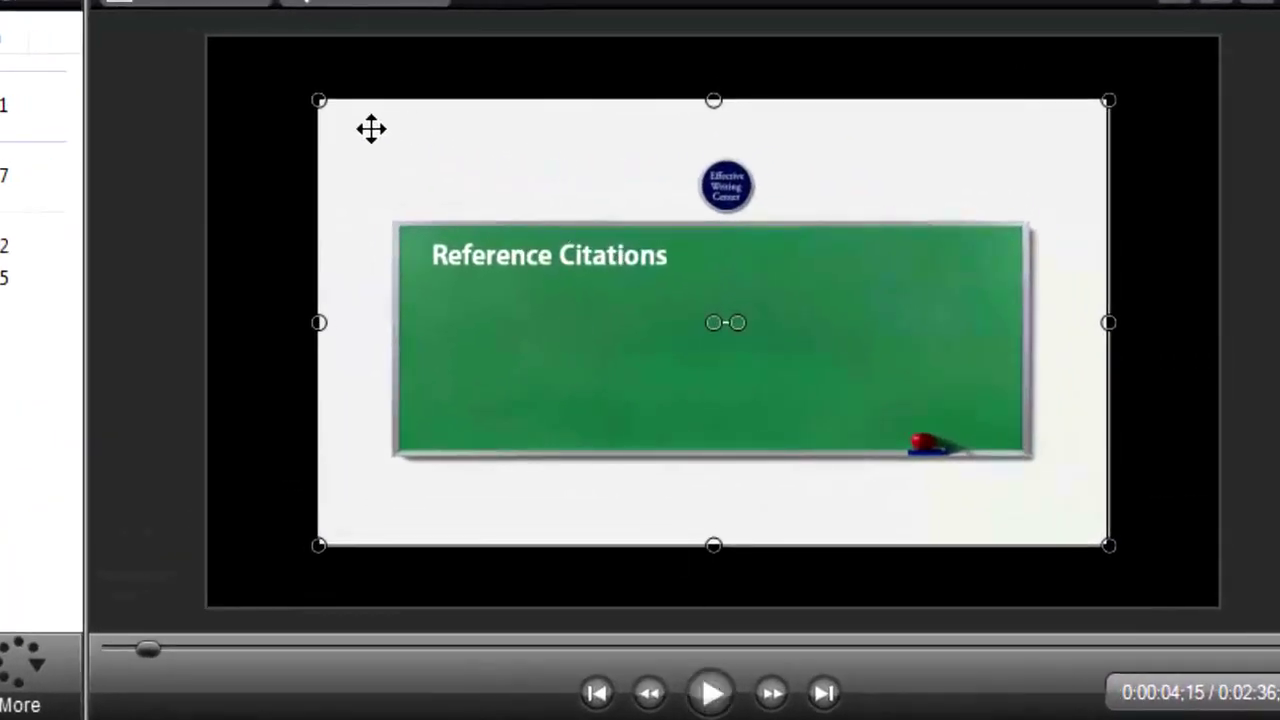
- Enlarge the stand up segment video on the canvas until it fills the whole 1280x720 frame
{"action": "left_click_drag", "start_coordinate": [317, 99], "coordinate": [208, 38]}
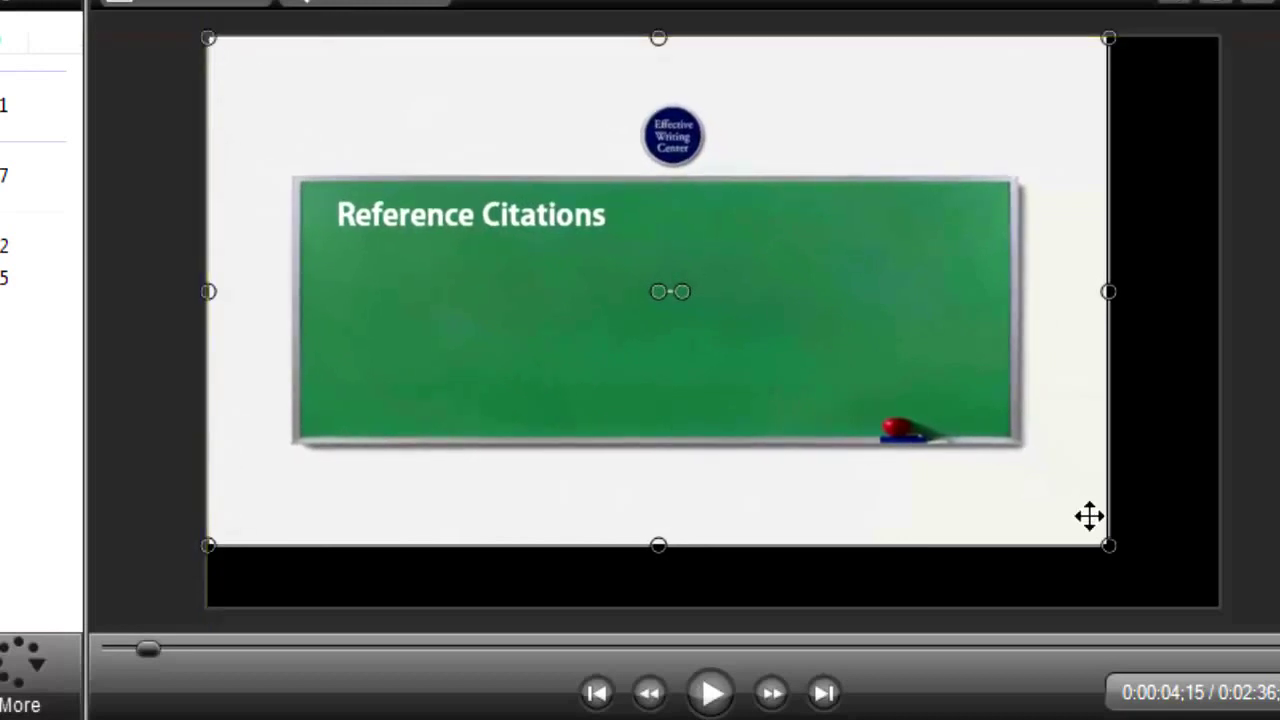
{"action": "left_click_drag", "start_coordinate": [1108, 544], "coordinate": [1218, 606]}
{"action": "mouse_move", "coordinate": [1218, 319]}
{"action": "left_mouse_down"}
{"action": "mouse_move", "coordinate": [1203, 323]}
{"action": "mouse_move", "coordinate": [1217, 328]}
{"action": "left_mouse_up"}
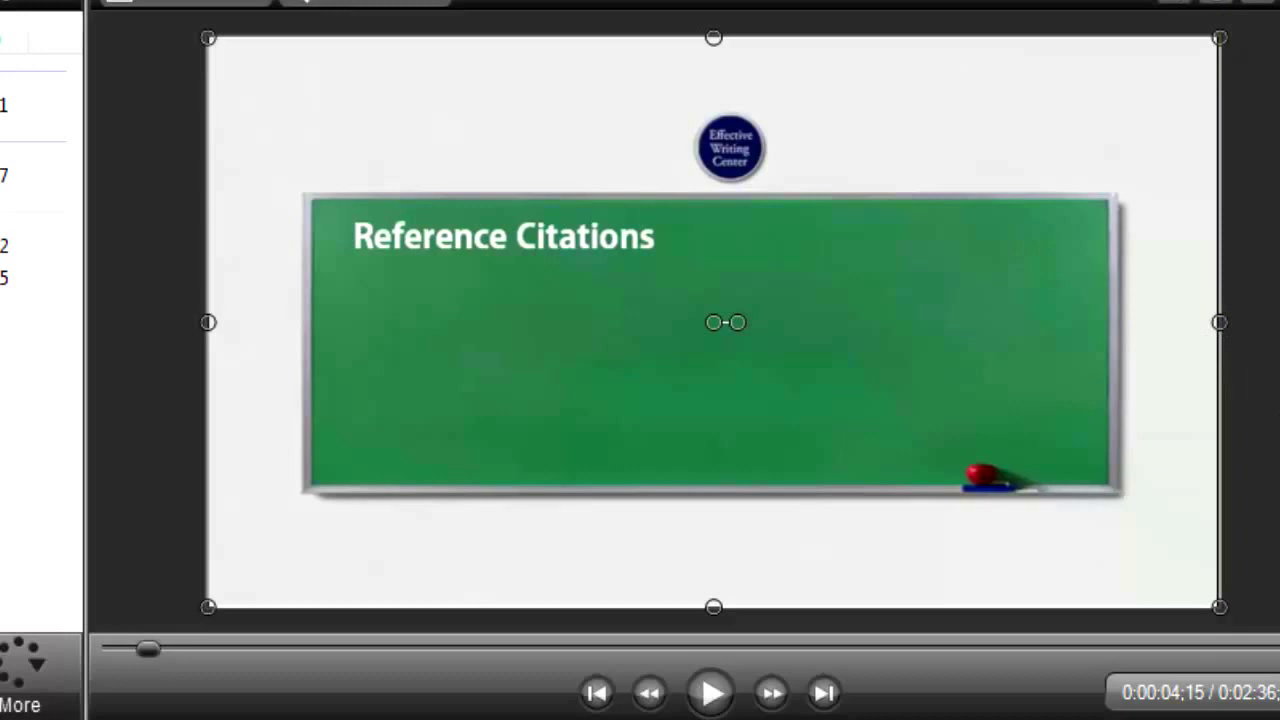
- Find the presenter's entrance in the stand up segment and split the clip at 0:00:05;13
{"action": "left_click", "coordinate": [711, 694]}
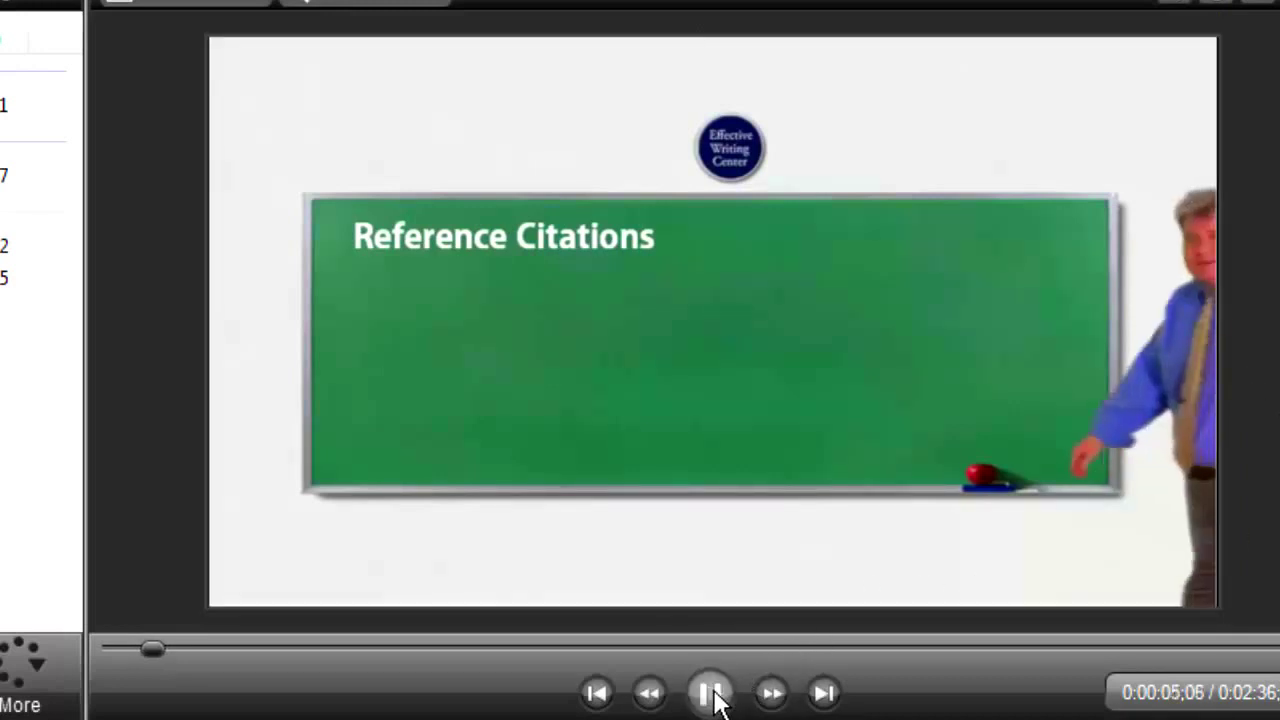
{"action": "left_click", "coordinate": [711, 694]}
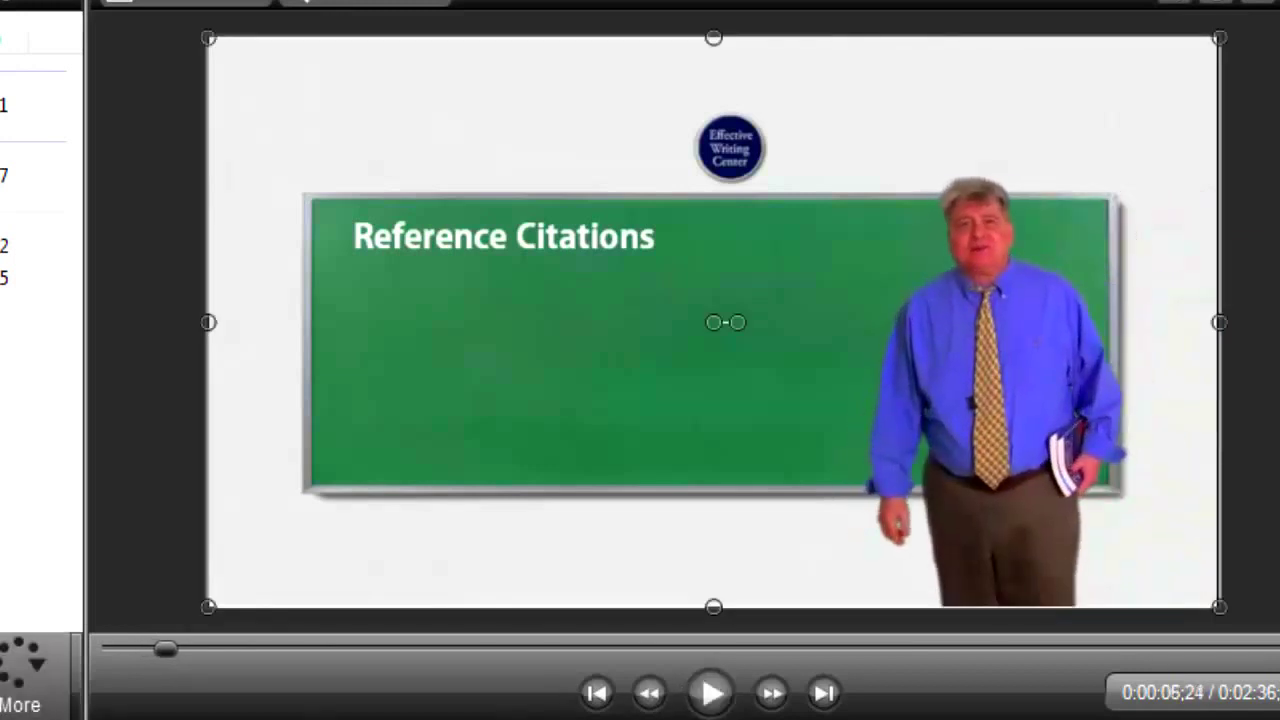
{"action": "key", "text": "Left"}
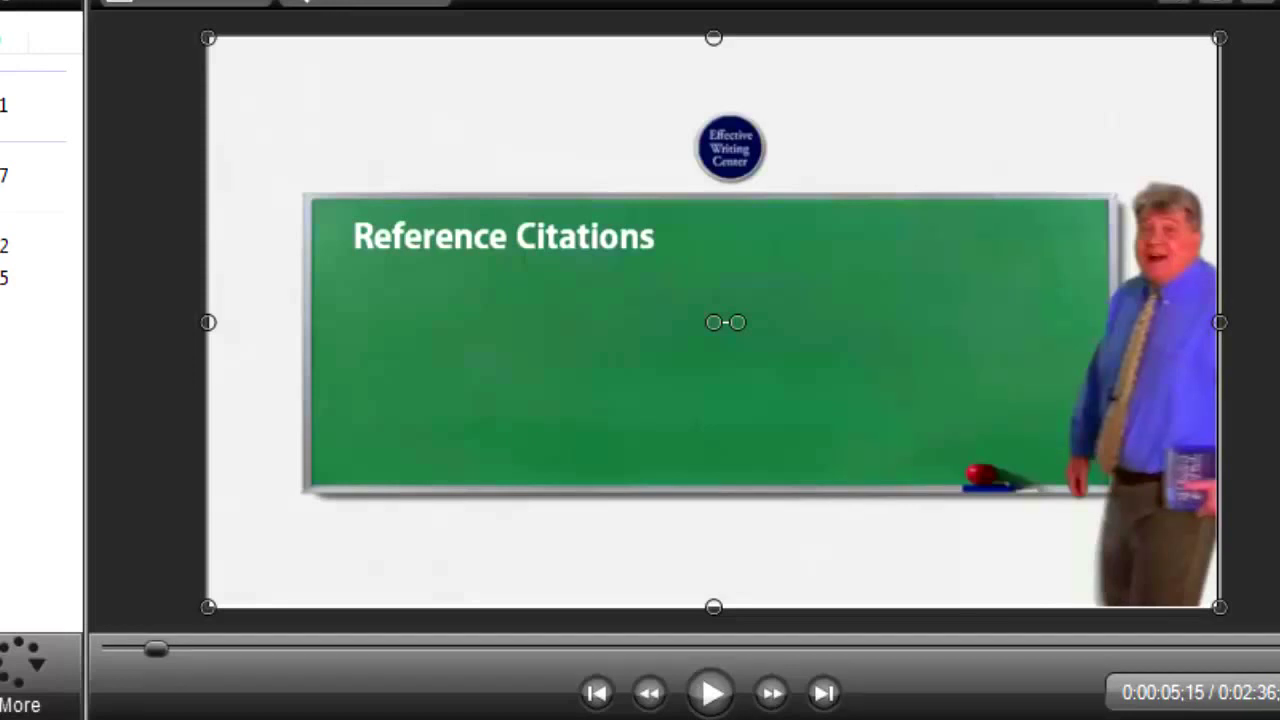
{"action": "key", "text": "Left"}
{"action": "key", "text": "Left"}
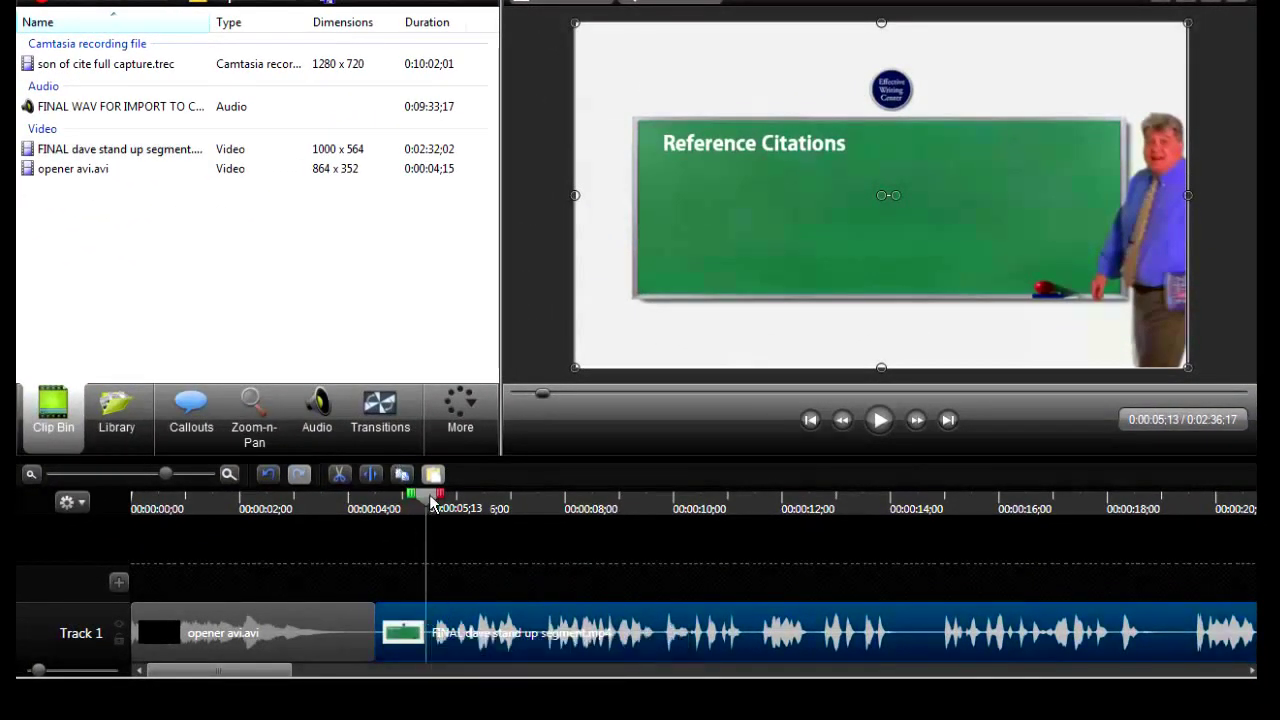
{"action": "left_click", "coordinate": [371, 476]}
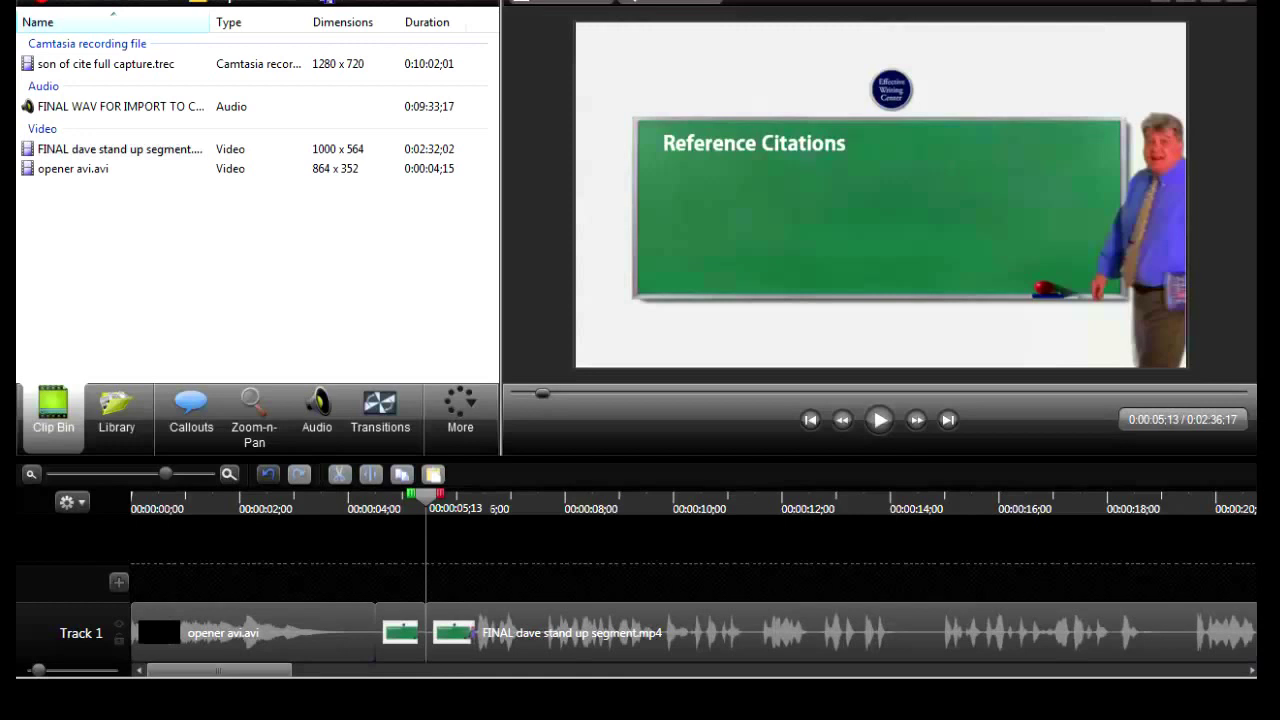
- Delete the short leading piece of the stand up segment and close the gap by moving the remaining clip against the opener
{"action": "left_click", "coordinate": [415, 626]}
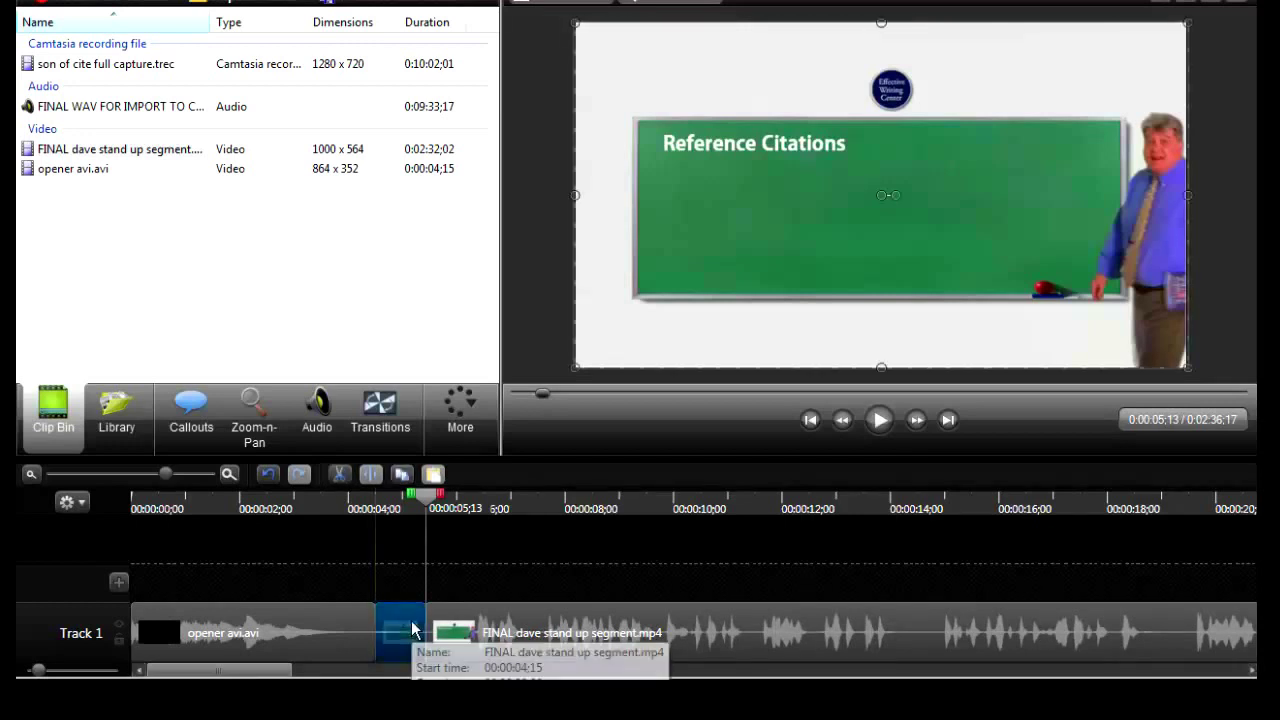
{"action": "right_click", "coordinate": [407, 622]}
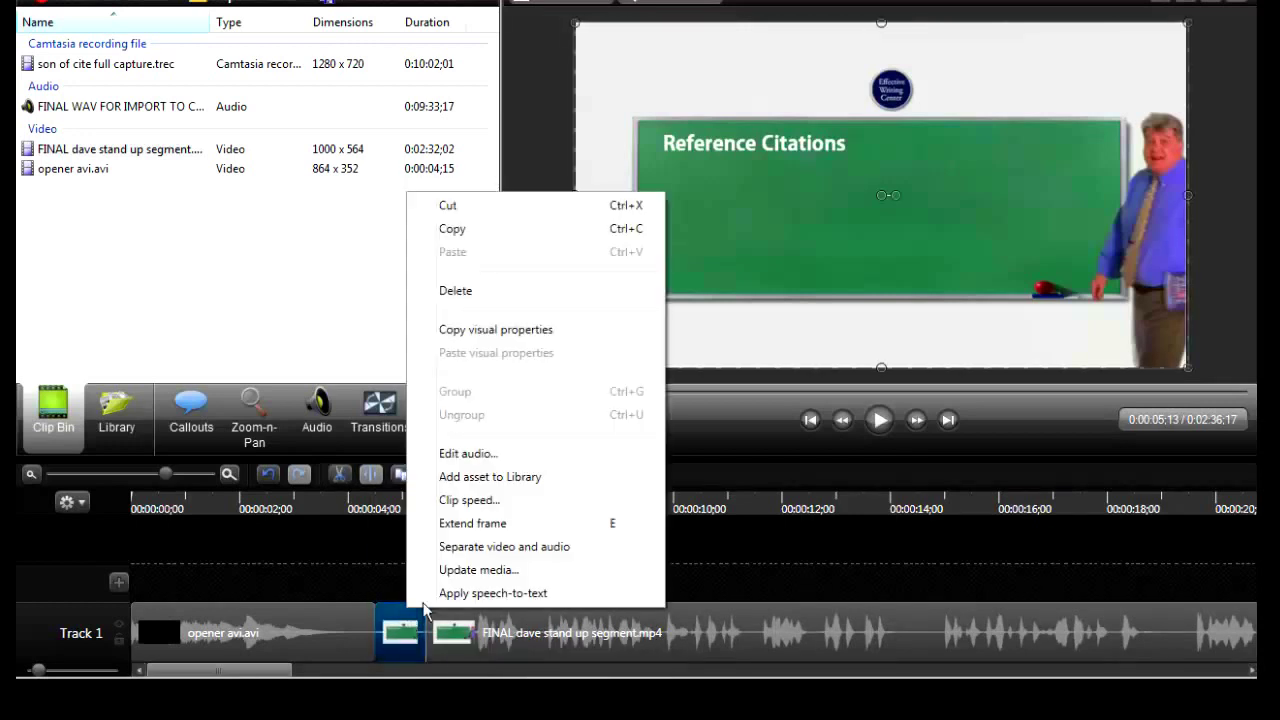
{"action": "left_click", "coordinate": [468, 292]}
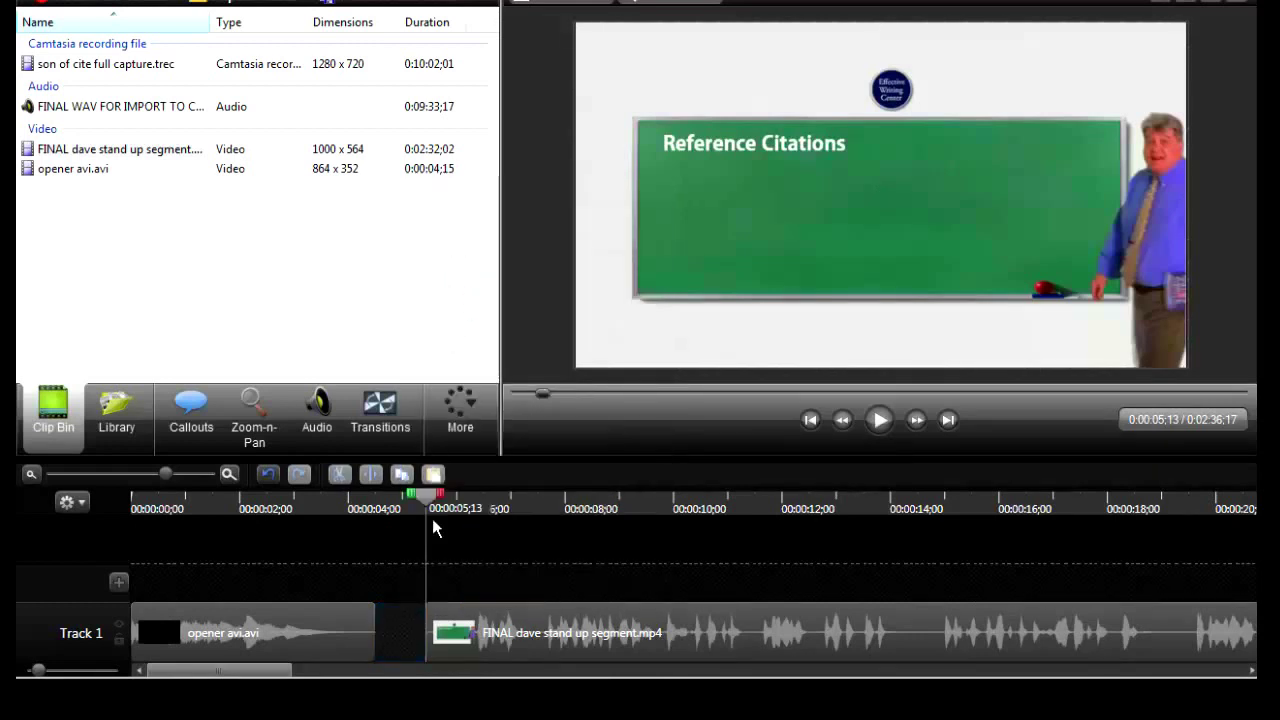
{"action": "left_click", "coordinate": [481, 651]}
{"action": "left_click_drag", "start_coordinate": [481, 651], "coordinate": [451, 651]}
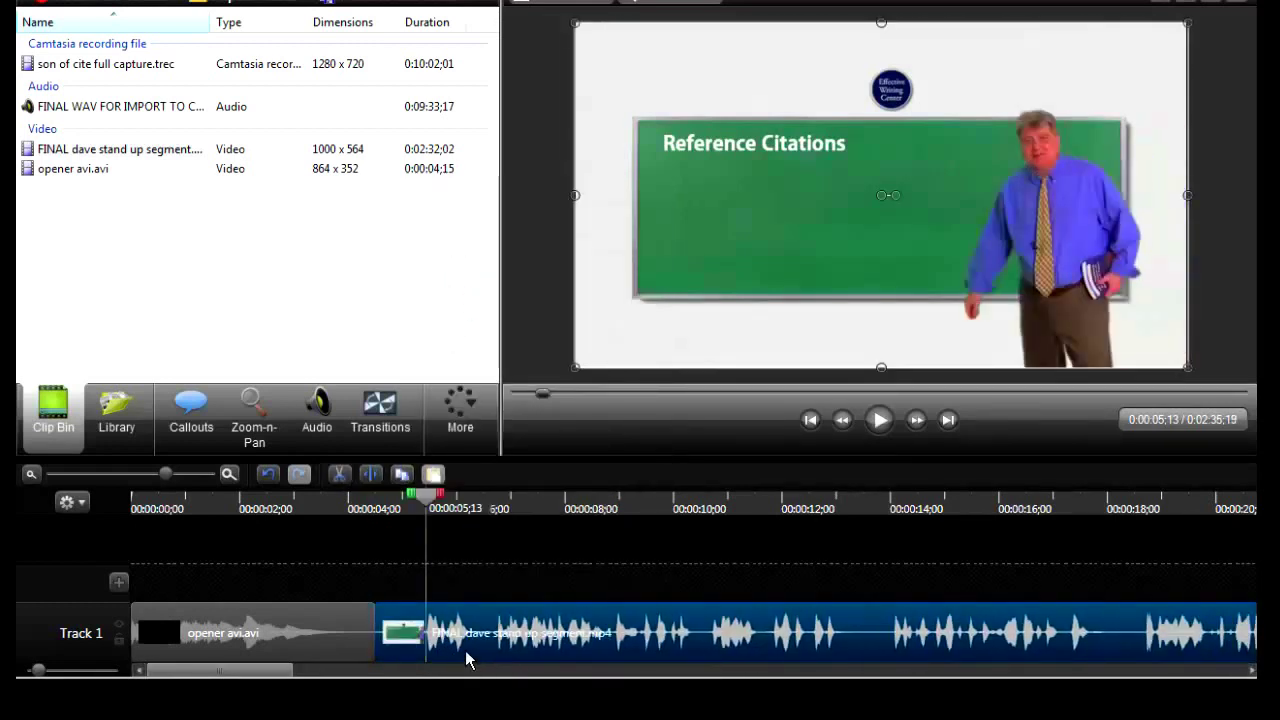
- Separate the video and audio of the stand up segment on Track 1
{"action": "left_click_drag", "start_coordinate": [472, 645], "coordinate": [488, 643]}
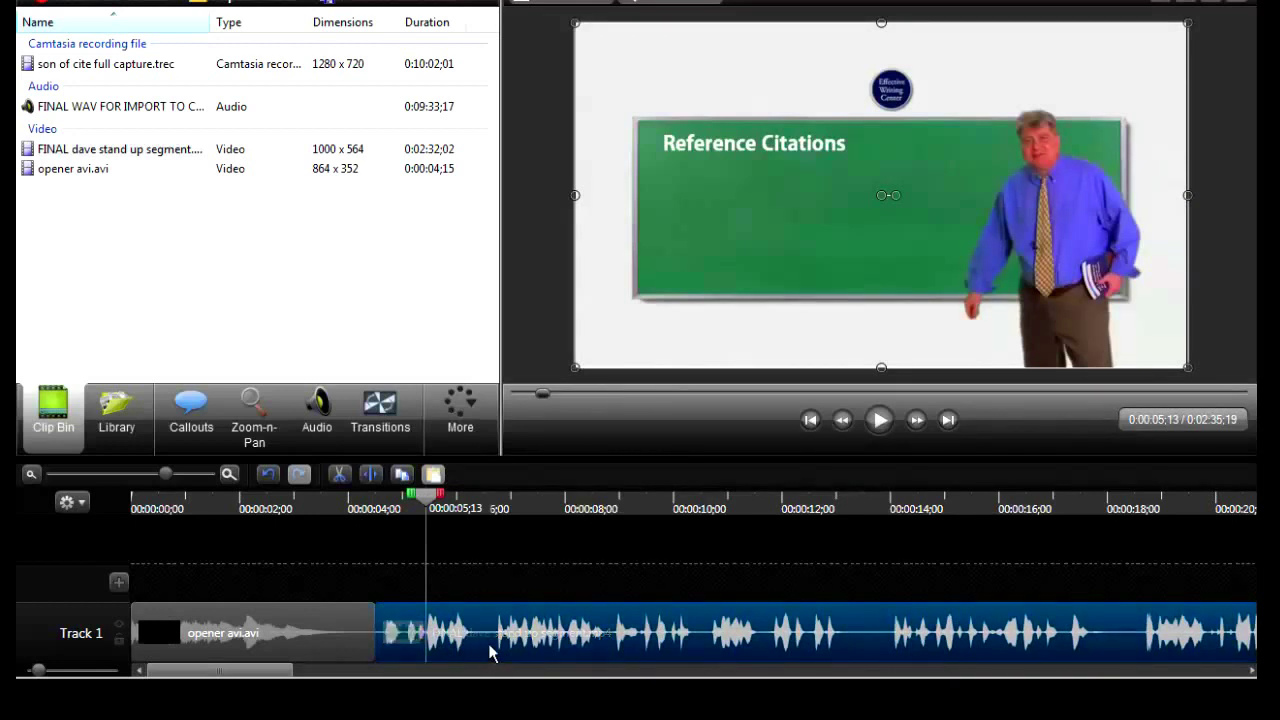
{"action": "right_click", "coordinate": [488, 643]}
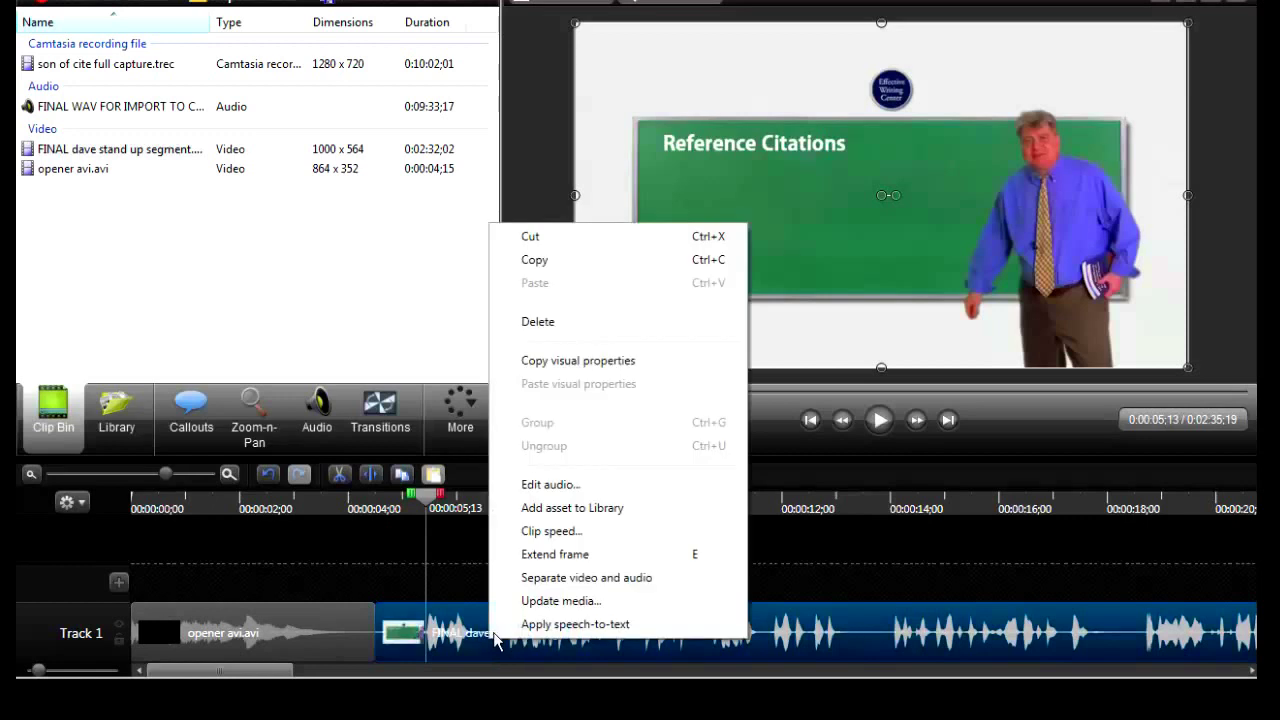
{"action": "left_click", "coordinate": [566, 577]}
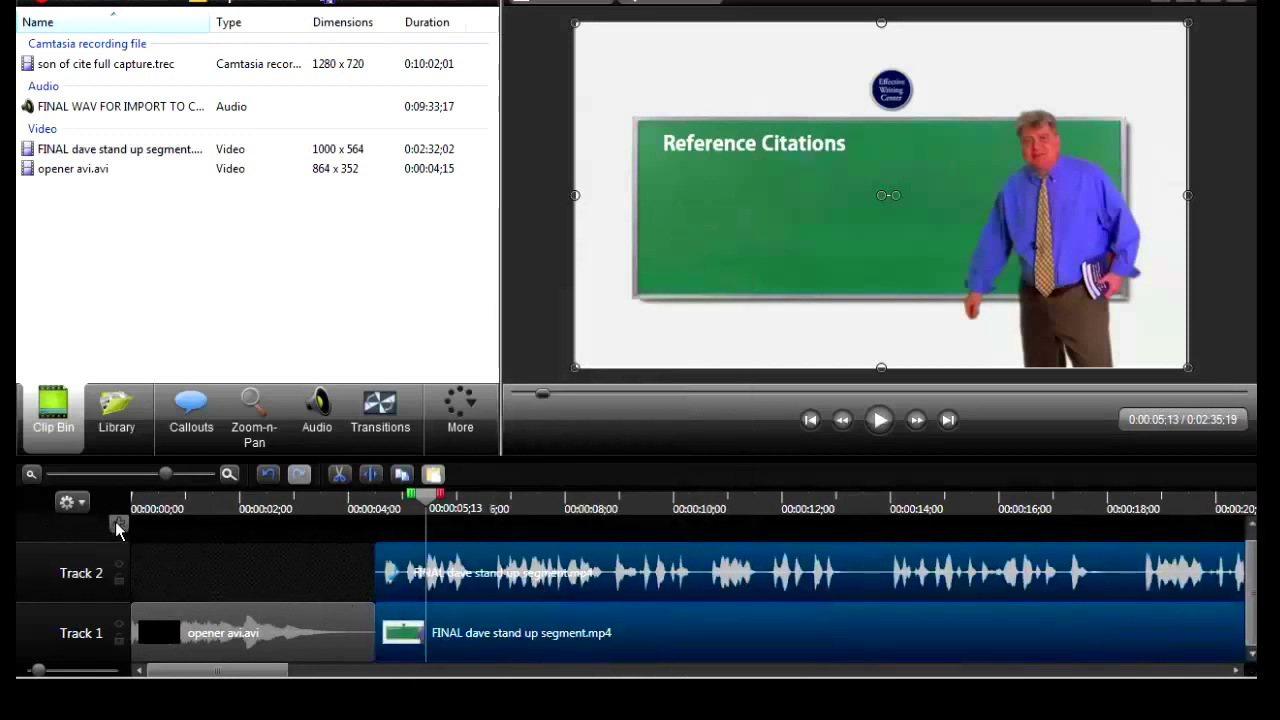
- Add a third track and swap the stand up segment's parts so its audio sits on Track 1 and its video on Track 2
{"action": "left_click", "coordinate": [118, 522]}
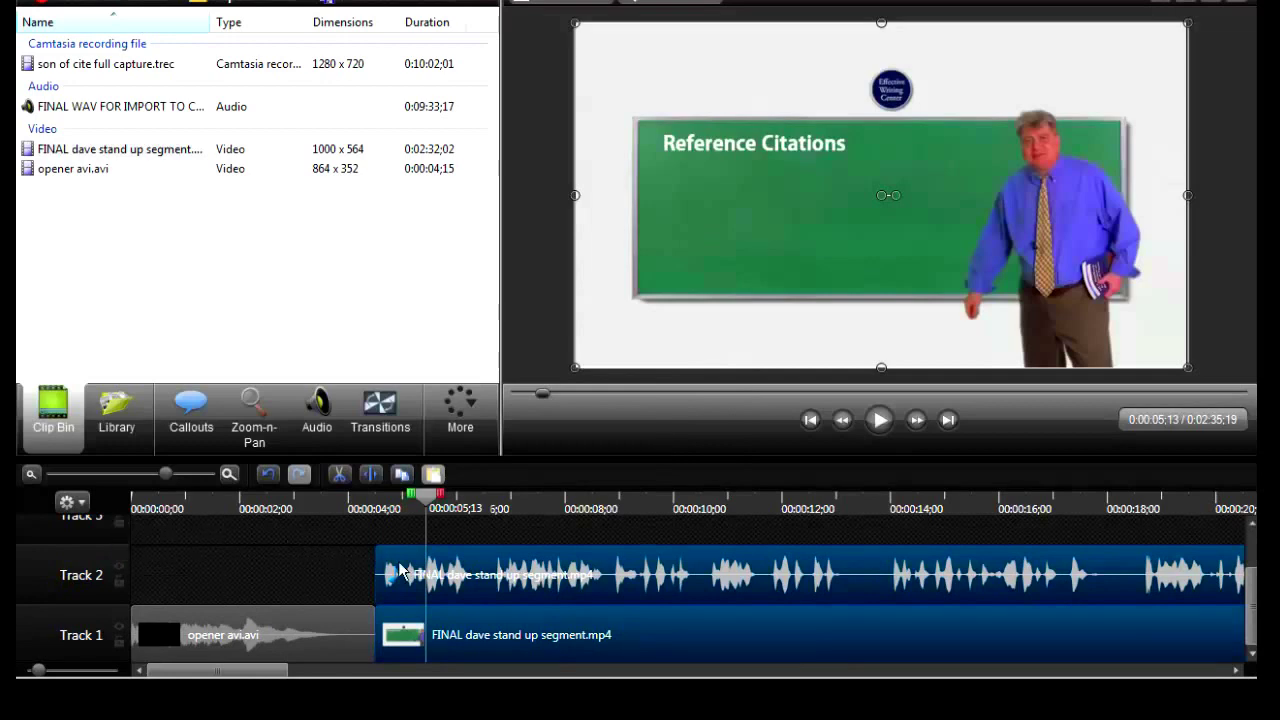
{"action": "left_click", "coordinate": [480, 640]}
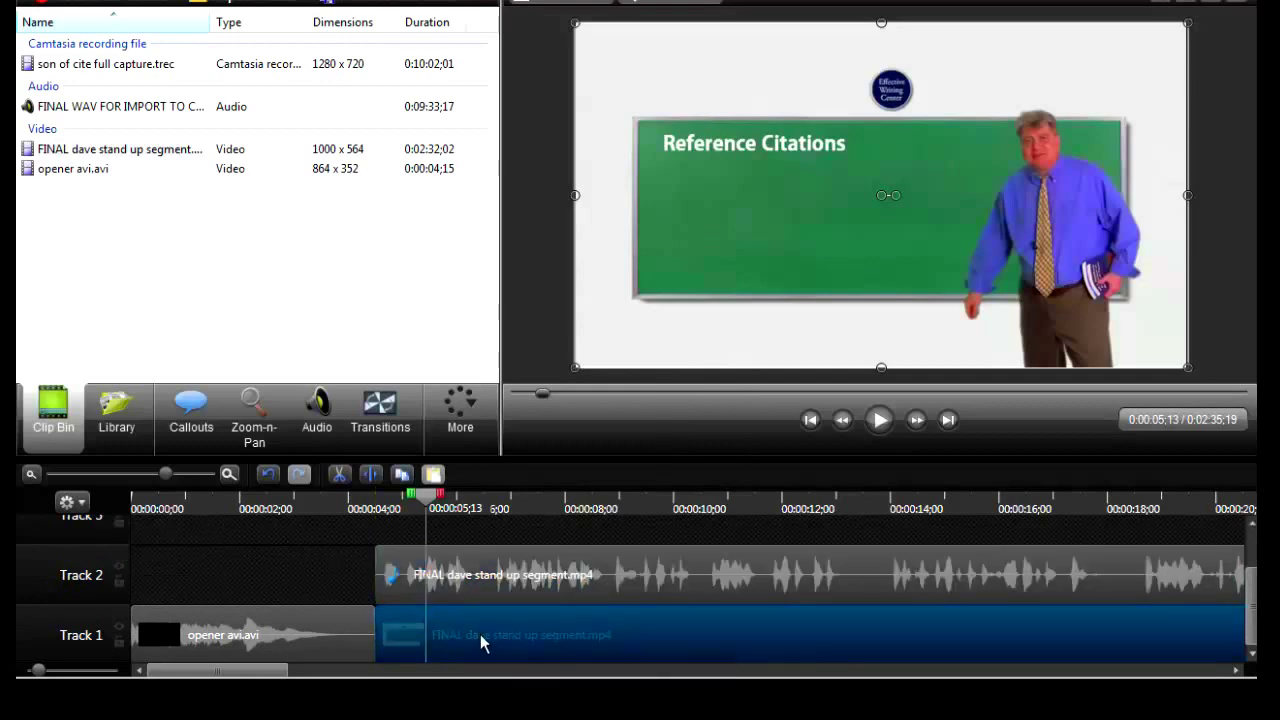
{"action": "left_click_drag", "start_coordinate": [481, 634], "coordinate": [488, 512]}
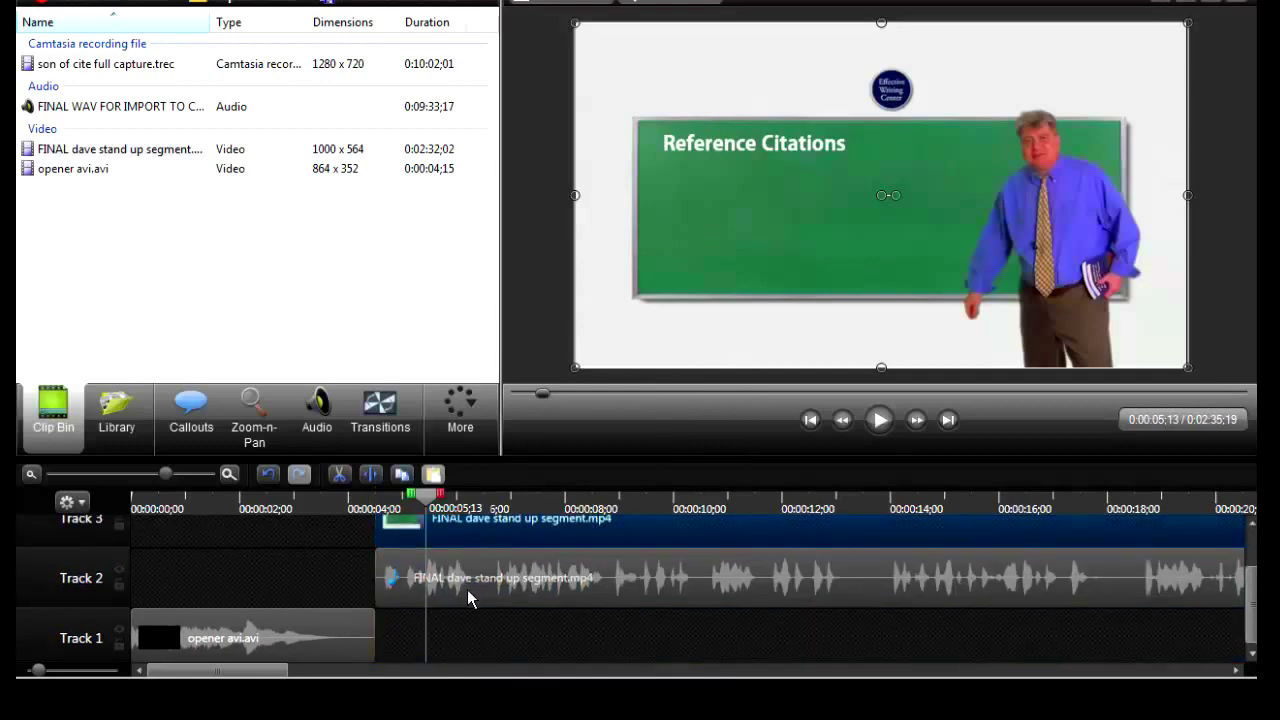
{"action": "left_click_drag", "start_coordinate": [467, 589], "coordinate": [470, 648]}
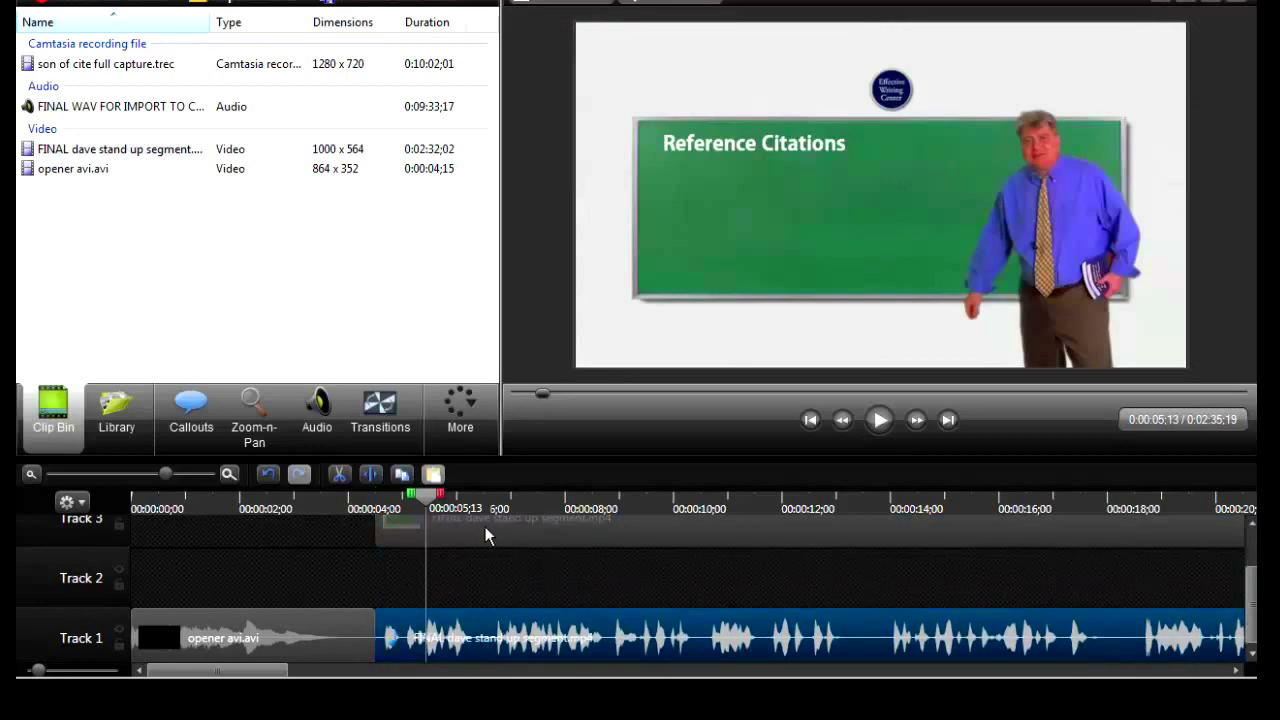
{"action": "left_click_drag", "start_coordinate": [488, 536], "coordinate": [491, 581]}
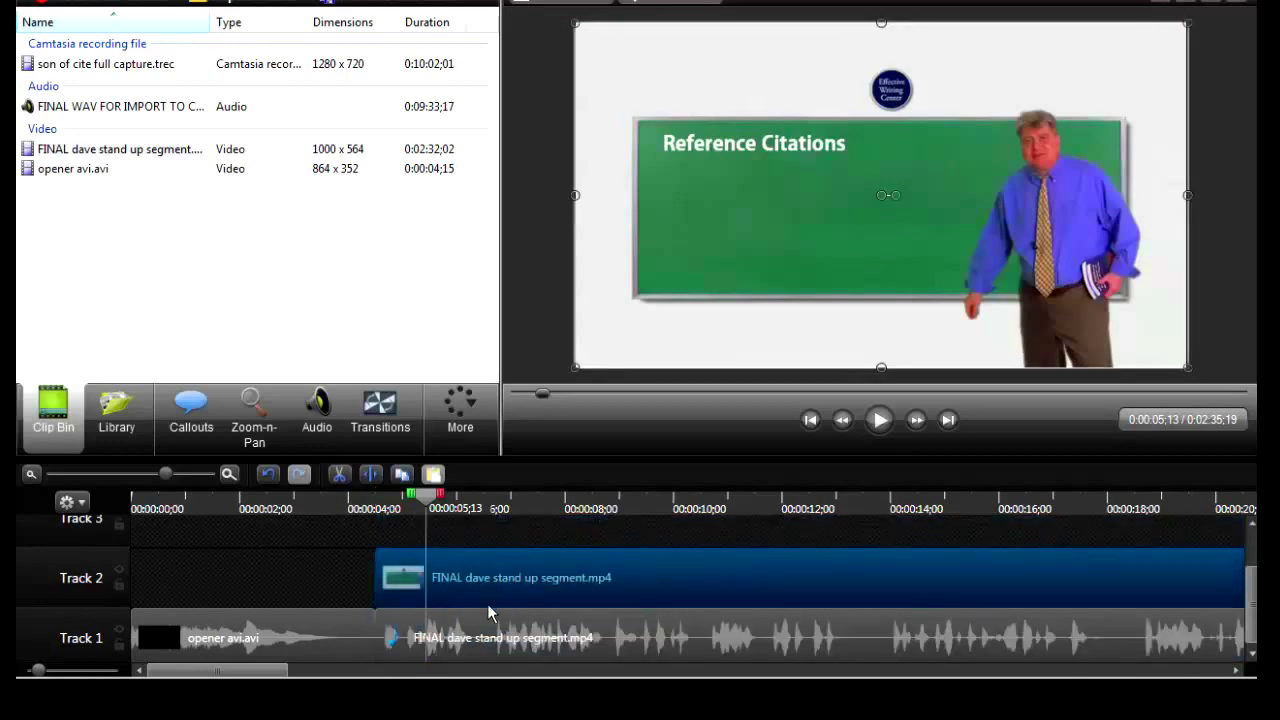
- Insert a track below Track 1 and move the opener clip down onto the new empty track
{"action": "right_click", "coordinate": [78, 630]}
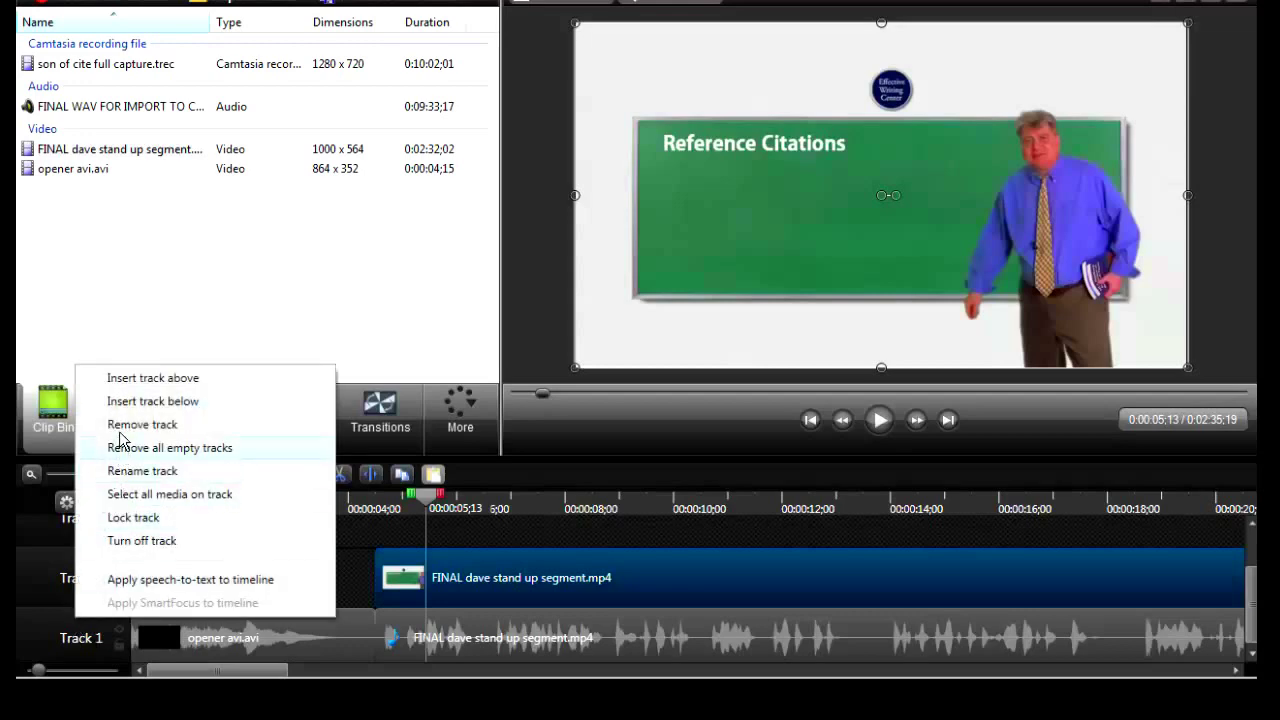
{"action": "left_click", "coordinate": [143, 401]}
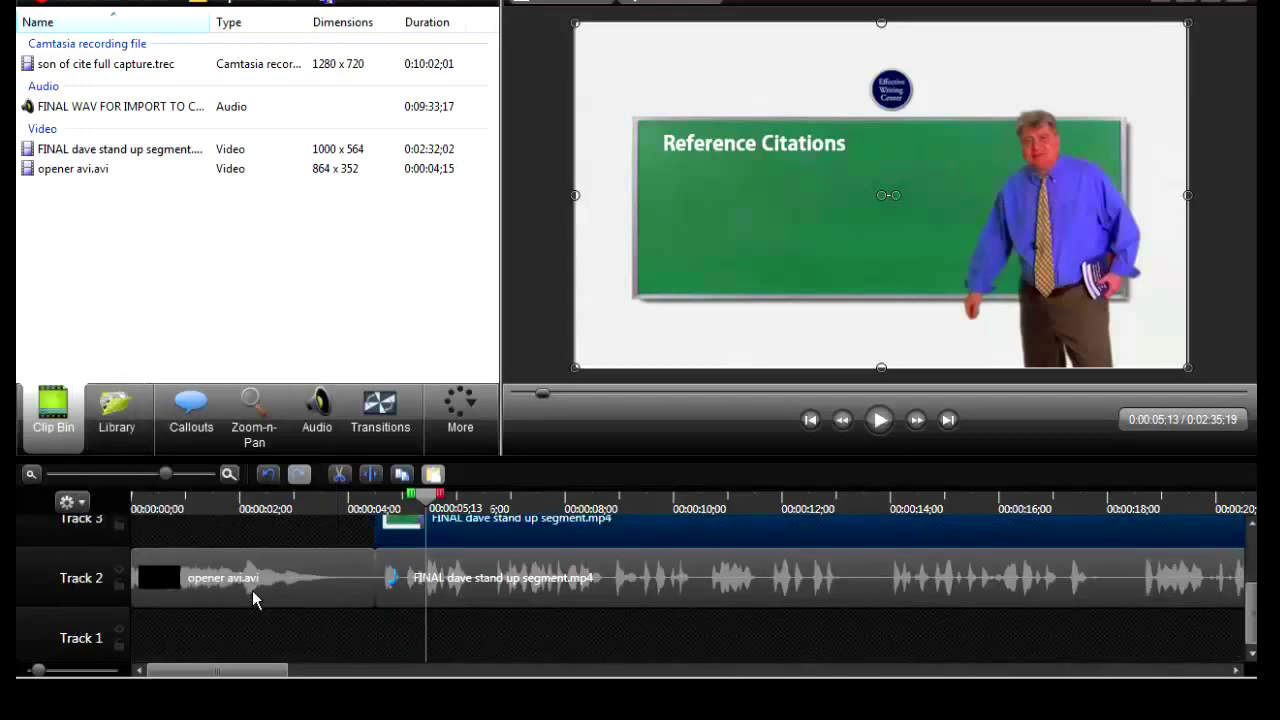
{"action": "left_click_drag", "start_coordinate": [252, 590], "coordinate": [250, 640]}
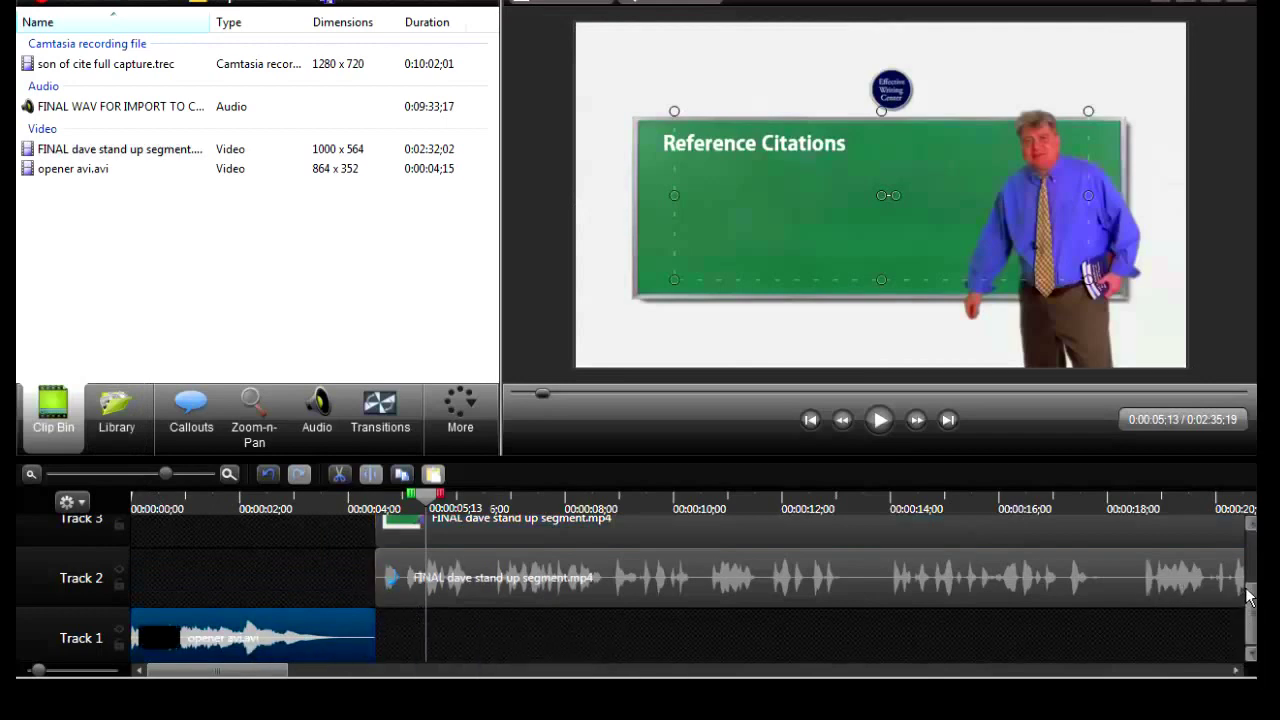
- Enlarge the timeline area to fit all three tracks and select the stand up segment's video clip on Track 3
{"action": "mouse_move", "coordinate": [1248, 597]}
{"action": "left_mouse_down"}
{"action": "mouse_move", "coordinate": [1255, 581]}
{"action": "mouse_move", "coordinate": [1255, 609]}
{"action": "left_mouse_up"}
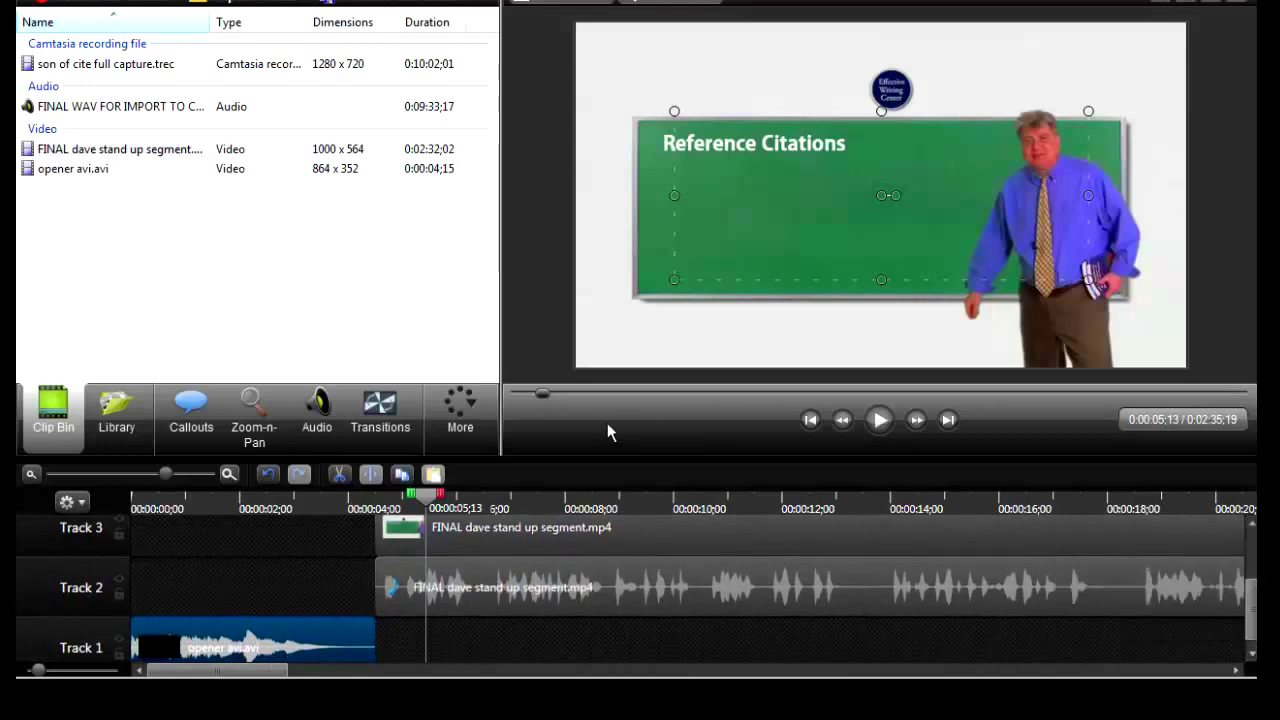
{"action": "left_click_drag", "start_coordinate": [620, 456], "coordinate": [624, 416]}
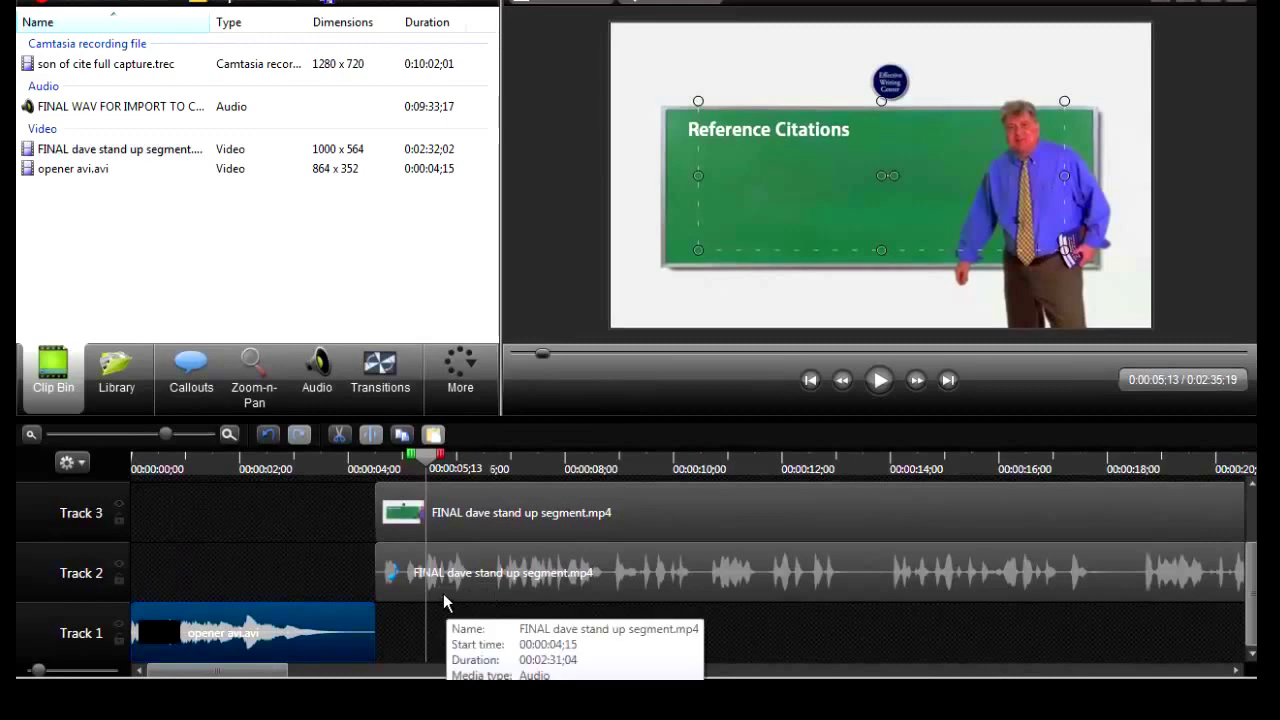
{"action": "left_click", "coordinate": [503, 519]}
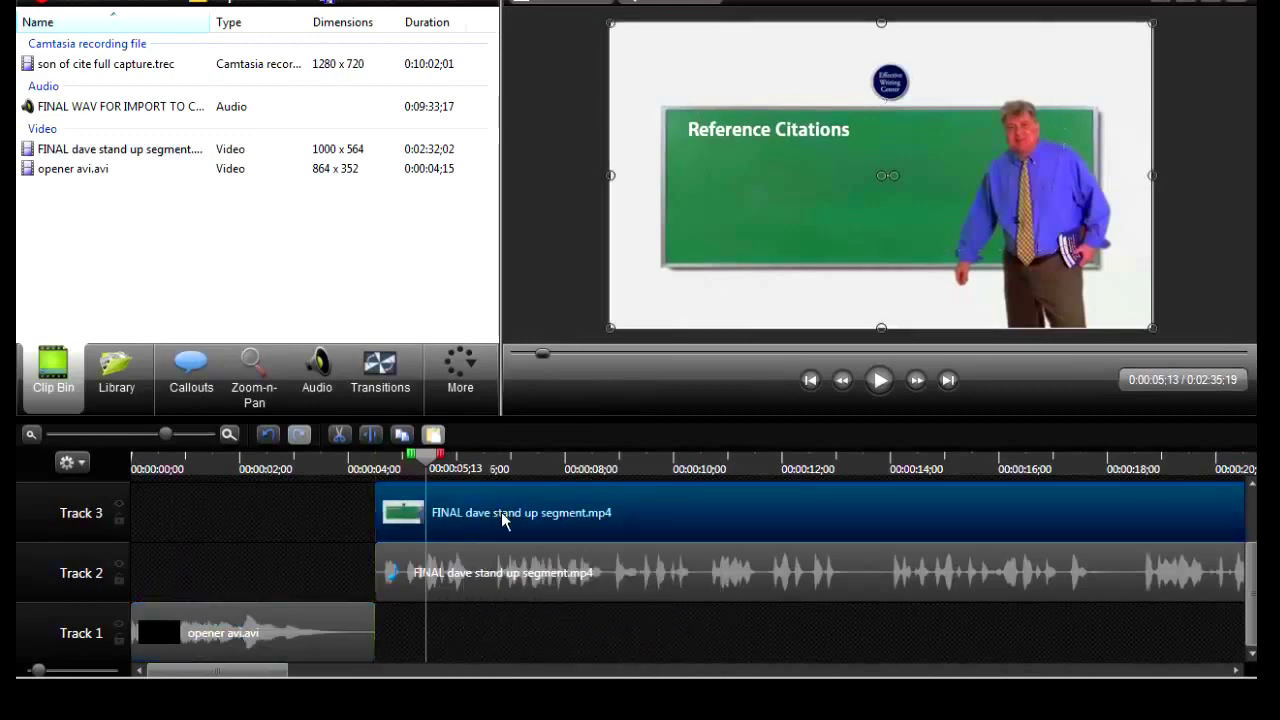
- Add the stand up segment's audio to the selection and shift its video and audio together earlier, overlapping the opener's end
{"action": "left_click", "coordinate": [515, 580], "text": "ctrl"}
{"action": "left_click_drag", "start_coordinate": [515, 584], "coordinate": [502, 586]}
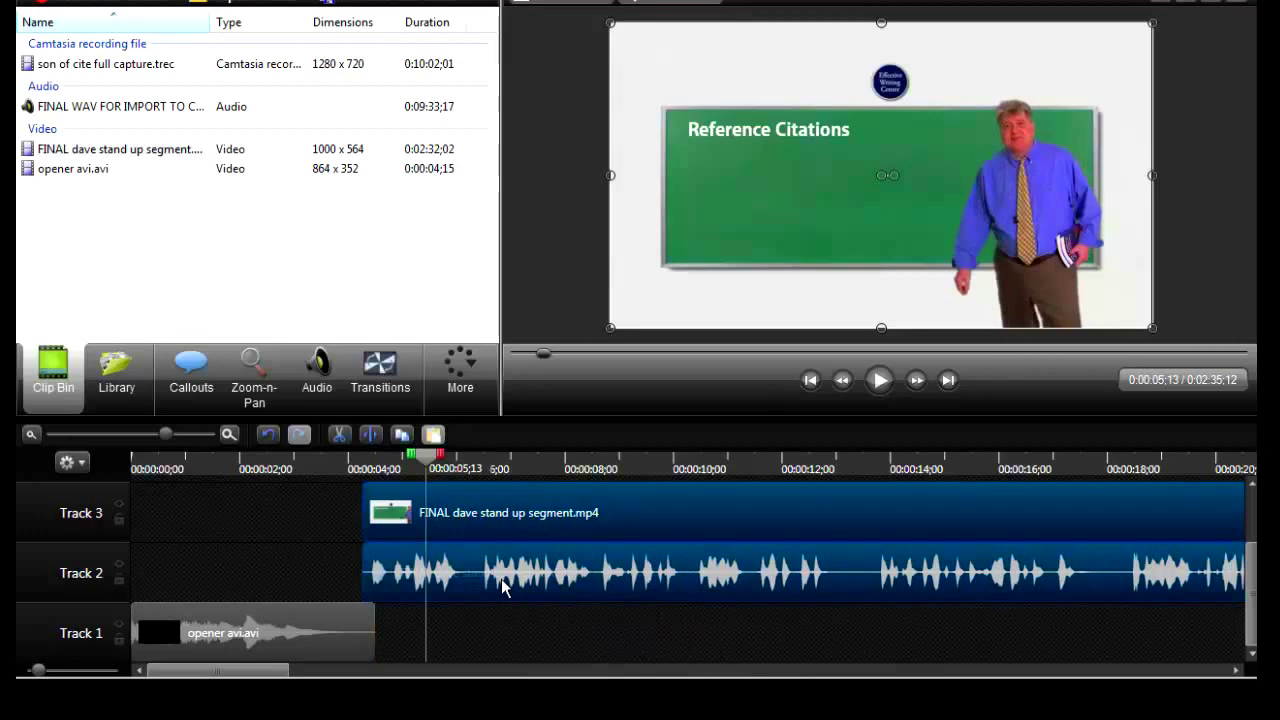
{"action": "left_click_drag", "start_coordinate": [502, 588], "coordinate": [496, 582]}
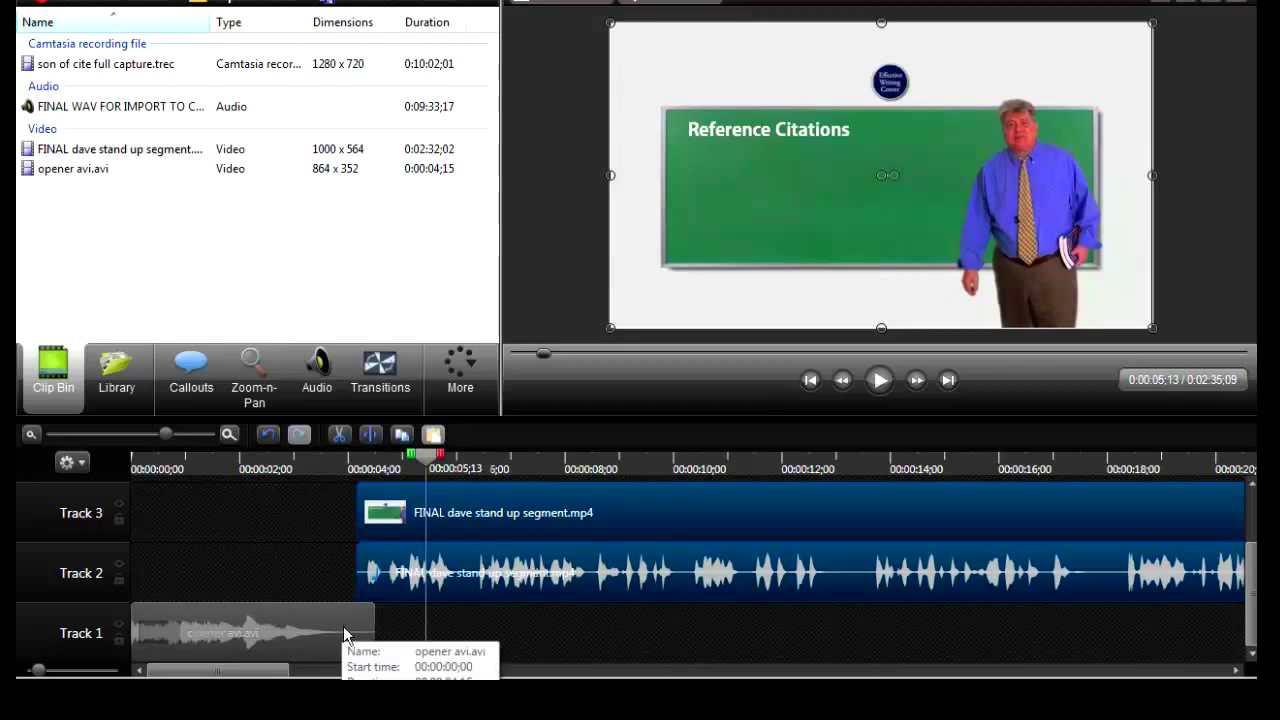
- Preview the opener's transition from 00:00:03;12 and shift the stand up segment's video and audio slightly further back over the opener's end
{"action": "left_click", "coordinate": [316, 461]}
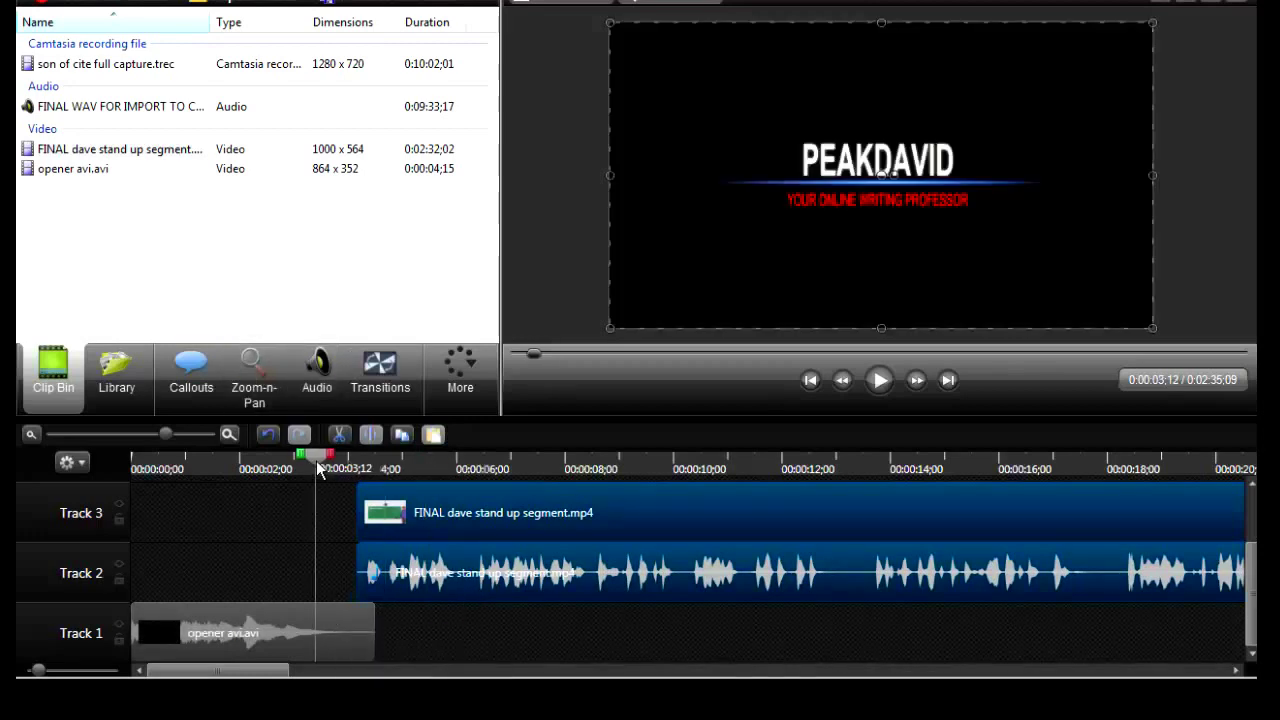
{"action": "left_click", "coordinate": [880, 381]}
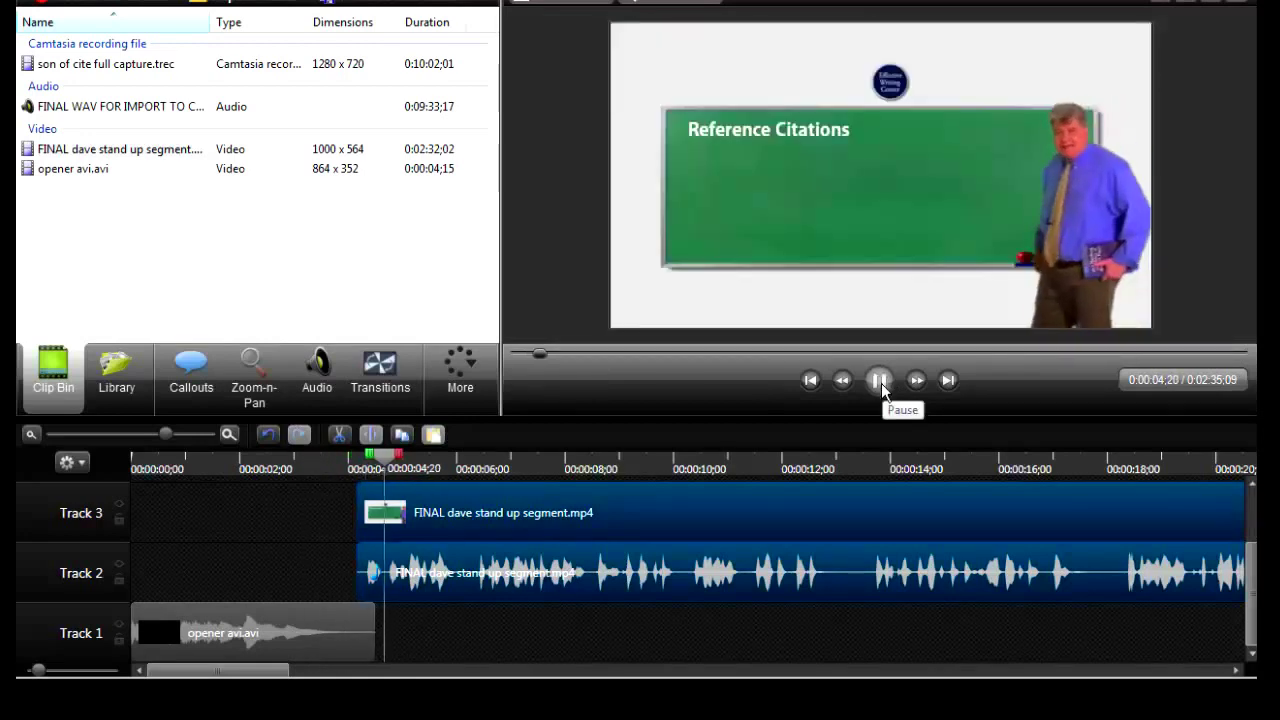
{"action": "left_click", "coordinate": [880, 381]}
{"action": "mouse_move", "coordinate": [676, 508]}
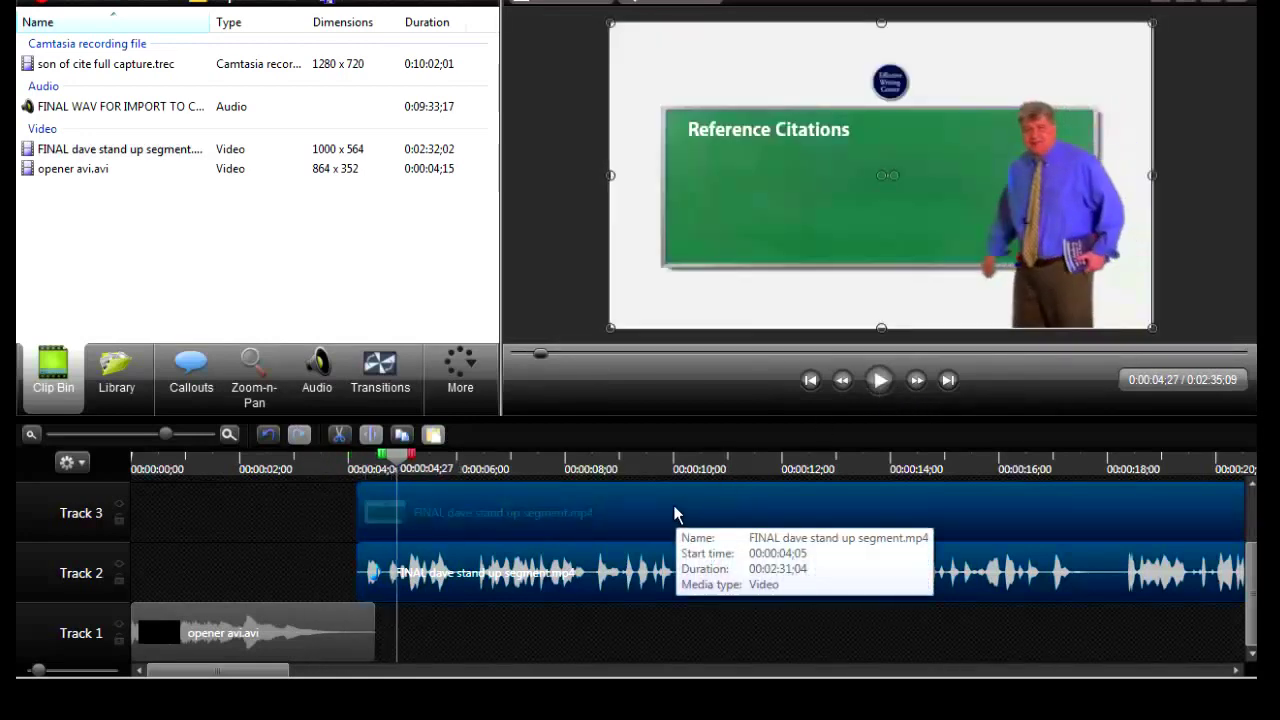
{"action": "left_click_drag", "start_coordinate": [676, 516], "coordinate": [659, 513]}
- With Track 1 locked, fade in the stand up segment's audio on Track 2 over the 12 frames ending at 00:00:04;08
{"action": "mouse_move", "coordinate": [407, 462]}
{"action": "left_mouse_down"}
{"action": "mouse_move", "coordinate": [350, 460]}
{"action": "mouse_move", "coordinate": [379, 463]}
{"action": "left_mouse_up"}
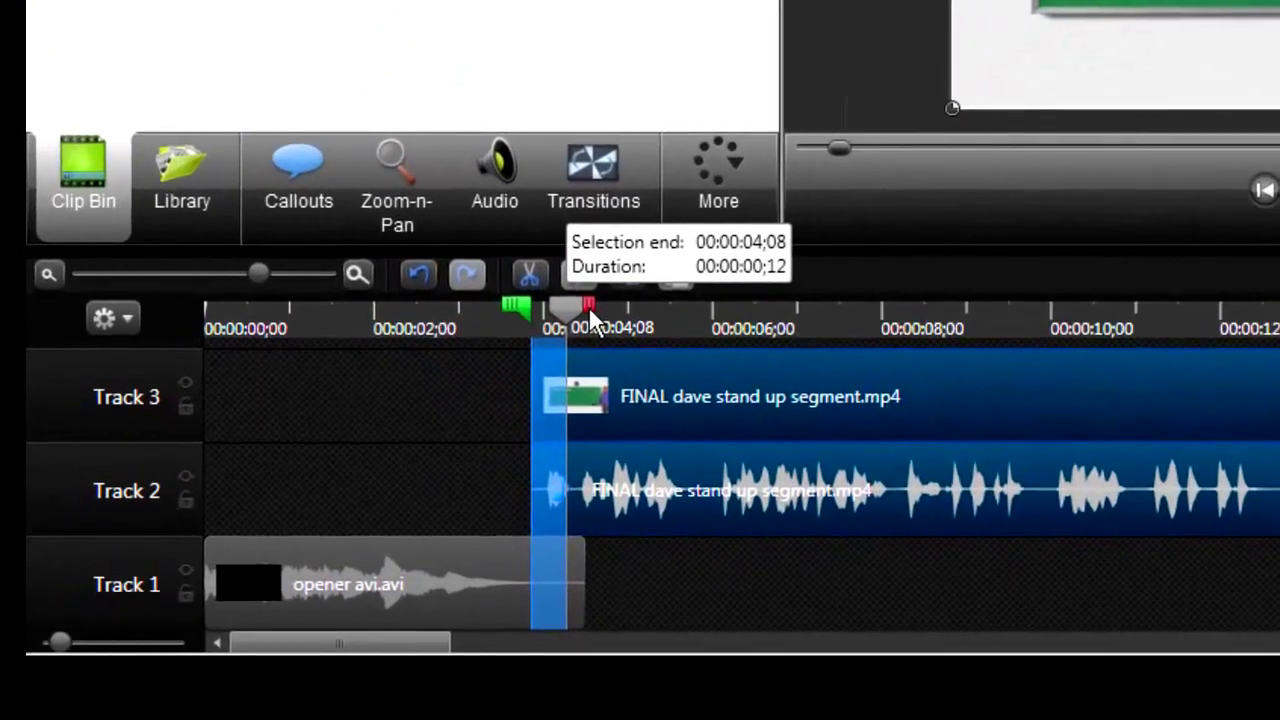
{"action": "left_click_drag", "start_coordinate": [593, 320], "coordinate": [593, 320]}
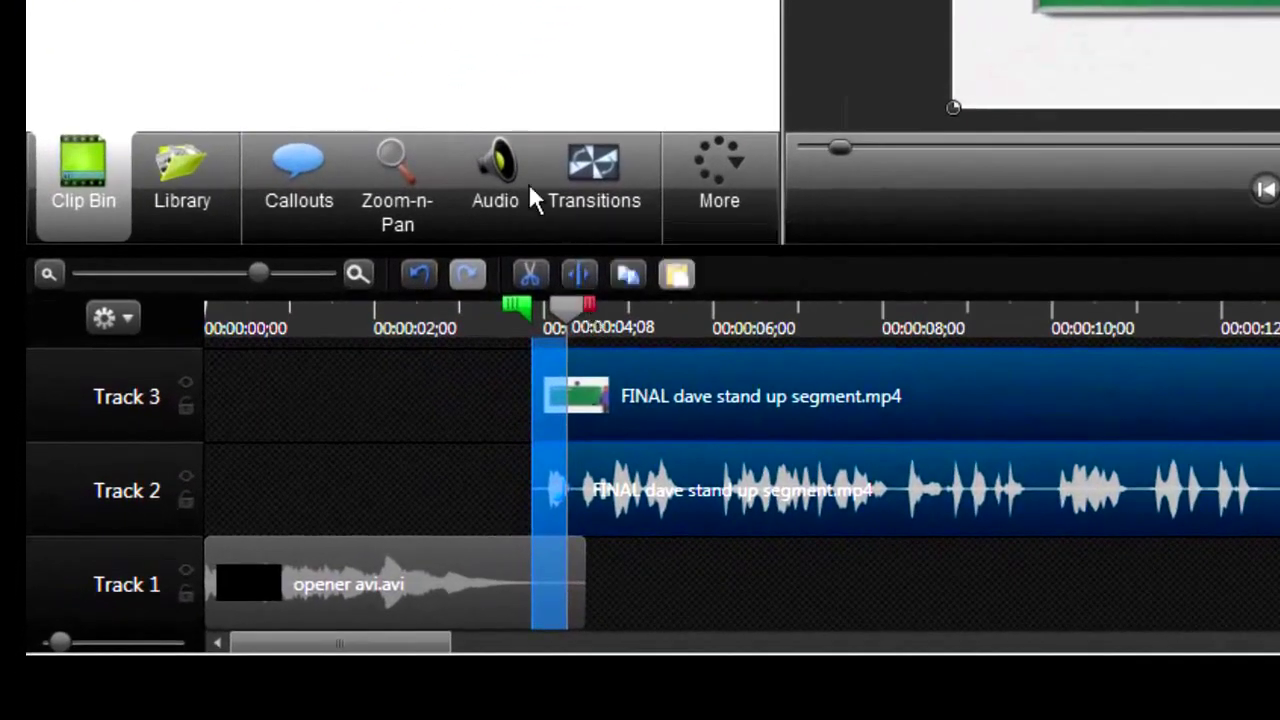
{"action": "left_click", "coordinate": [695, 456]}
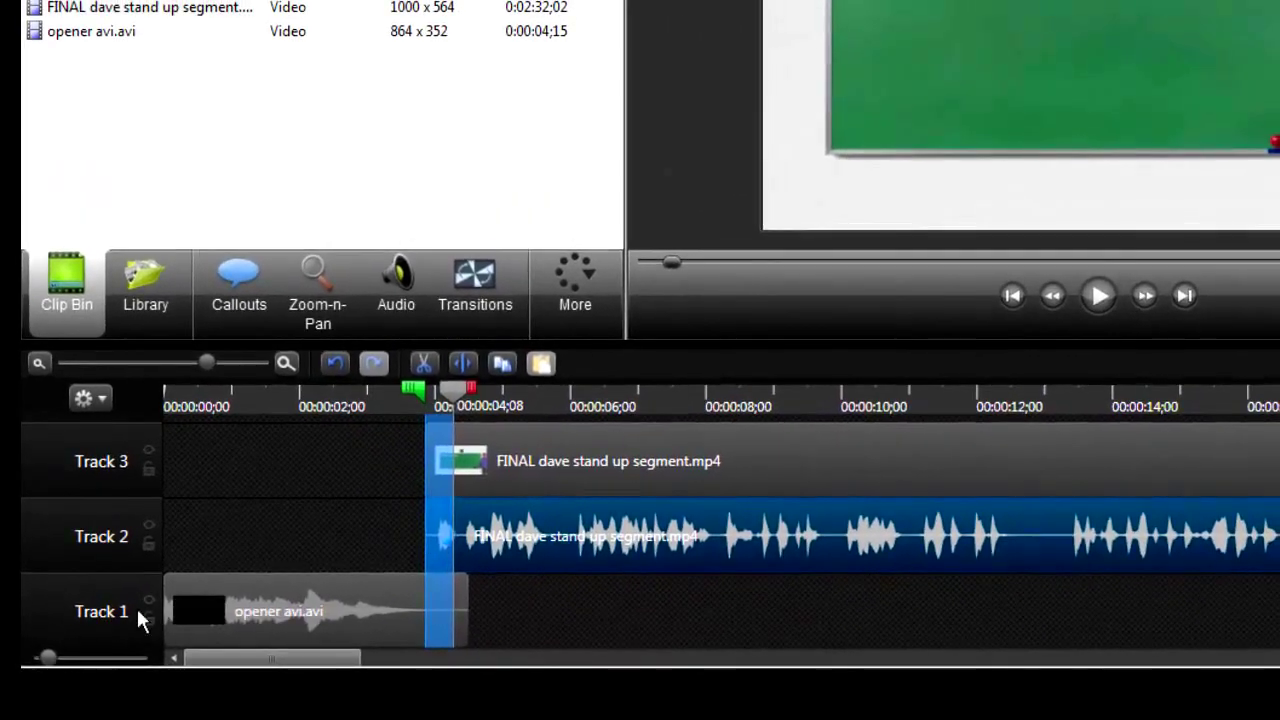
{"action": "left_click", "coordinate": [149, 619]}
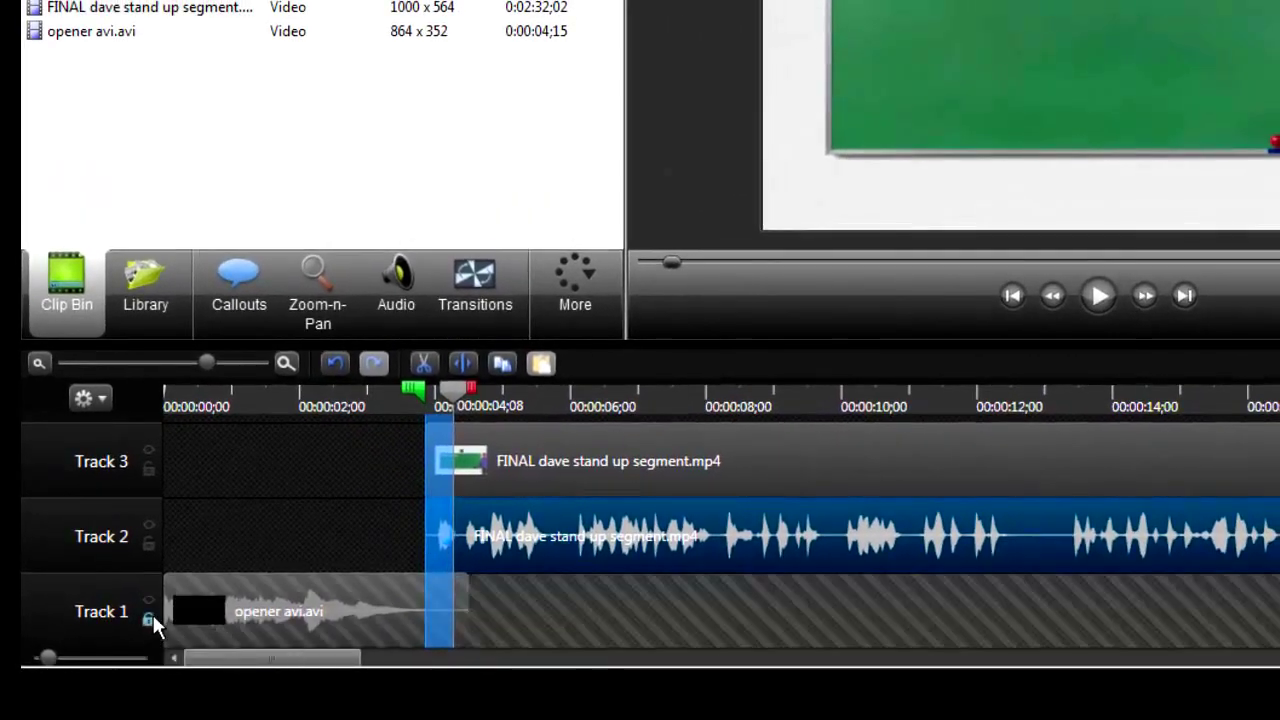
{"action": "left_click", "coordinate": [400, 285]}
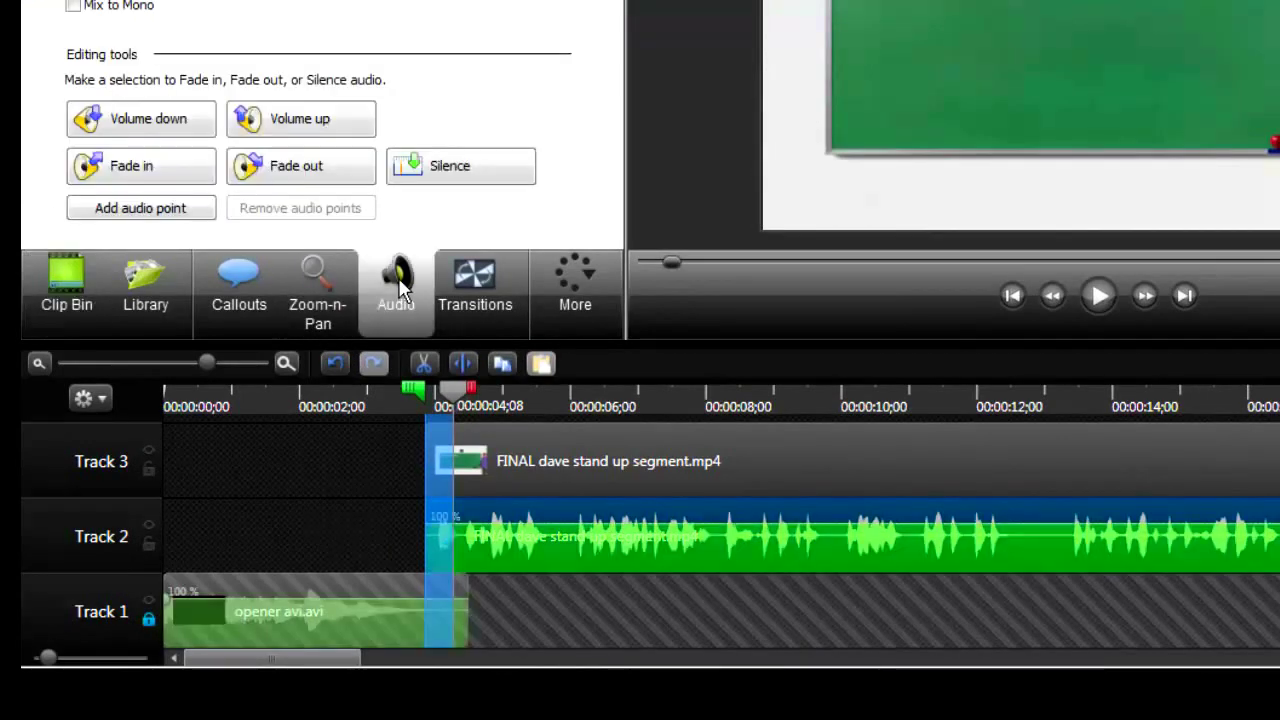
{"action": "left_click", "coordinate": [193, 176]}
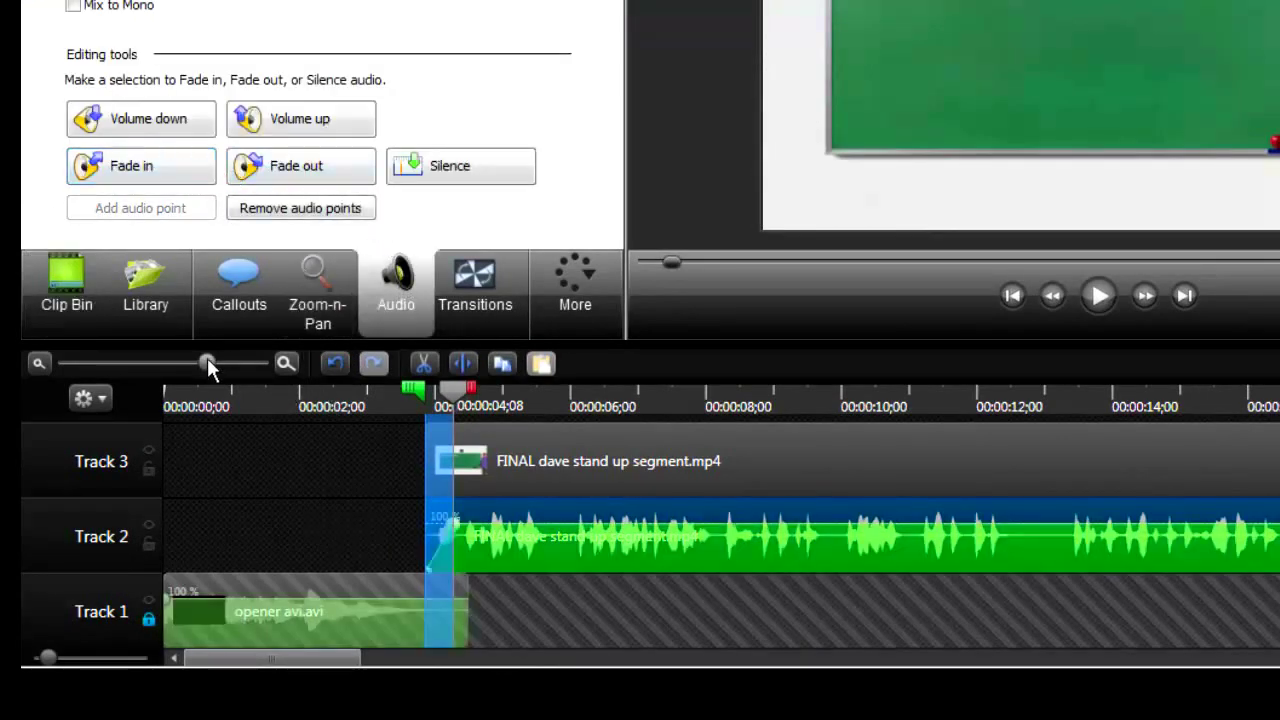
- Shorten the fade-in on Track 2 by moving its end audio point to just before 00:00:04;06
{"action": "left_click_drag", "start_coordinate": [206, 363], "coordinate": [265, 363]}
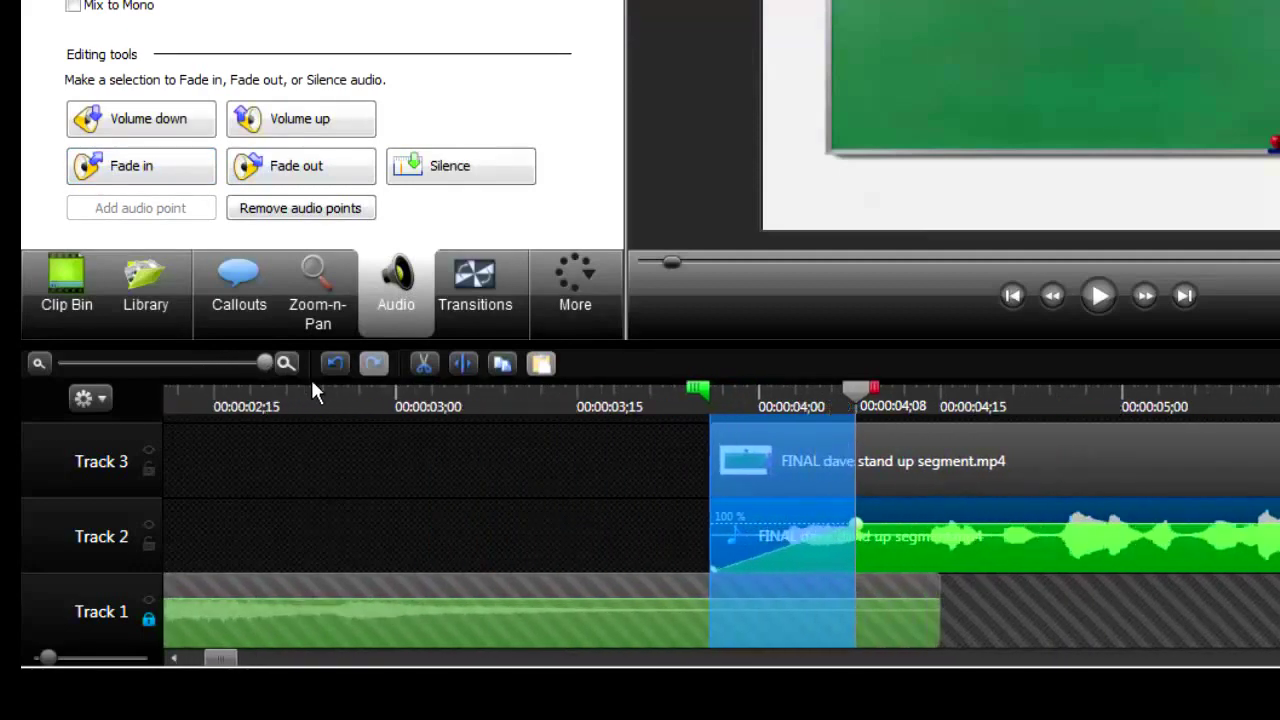
{"action": "left_click", "coordinate": [833, 394]}
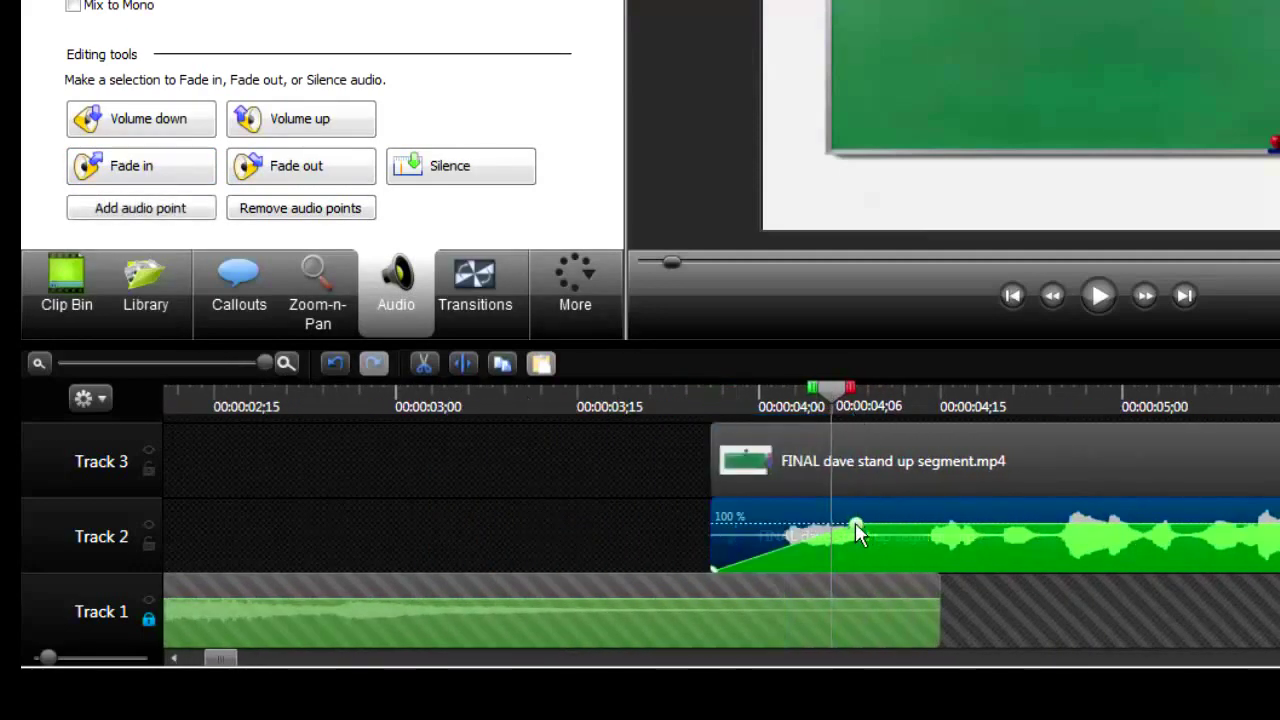
{"action": "left_click_drag", "start_coordinate": [850, 522], "coordinate": [832, 525]}
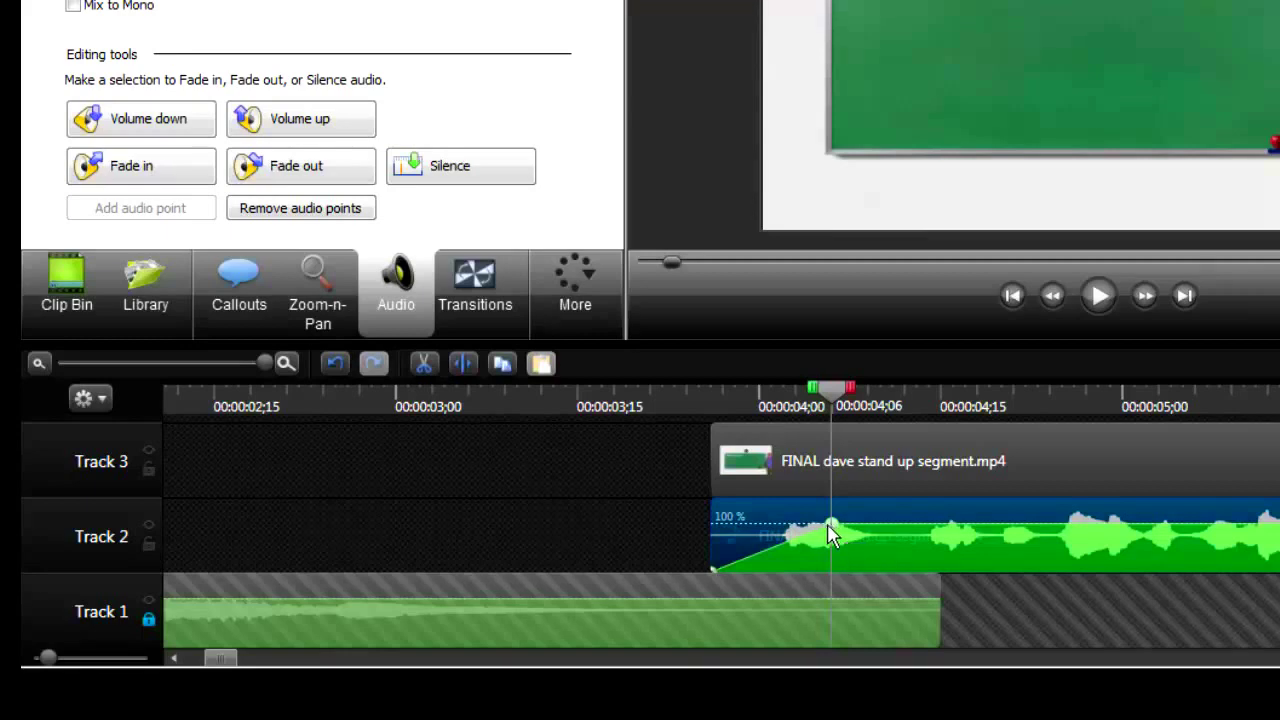
{"action": "left_click_drag", "start_coordinate": [833, 389], "coordinate": [879, 400]}
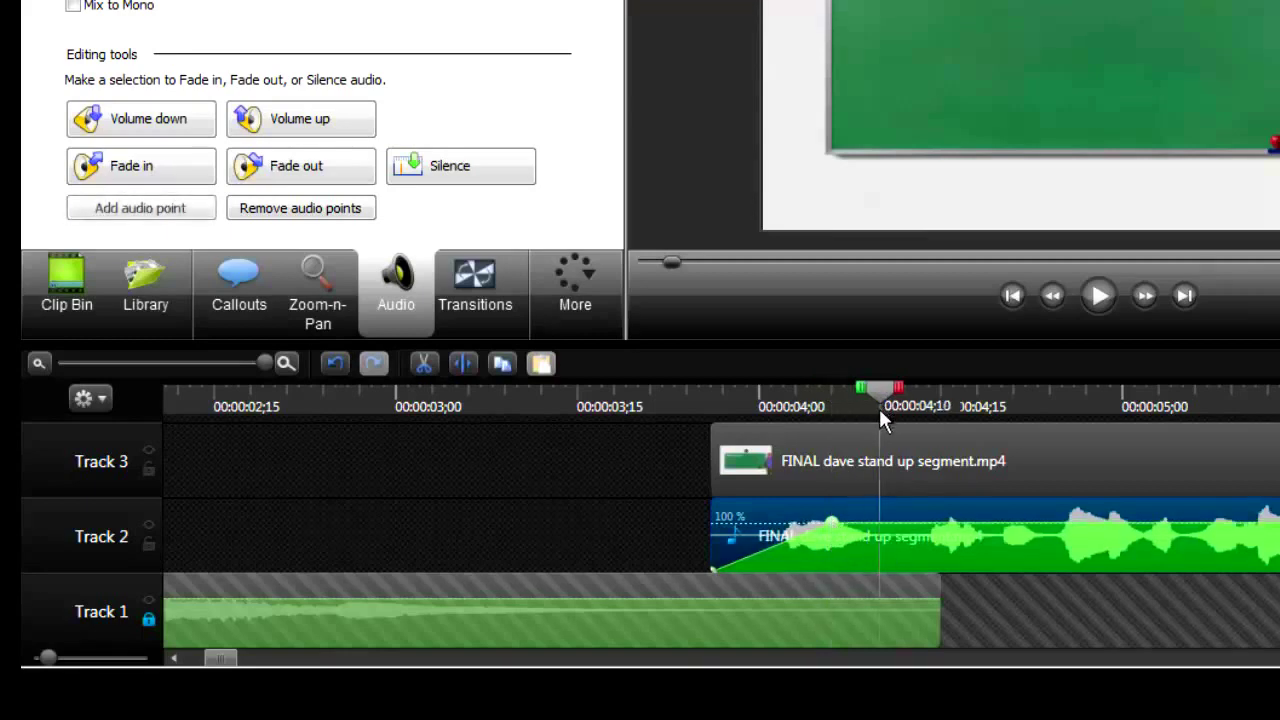
{"action": "left_click_drag", "start_coordinate": [831, 529], "coordinate": [822, 528]}
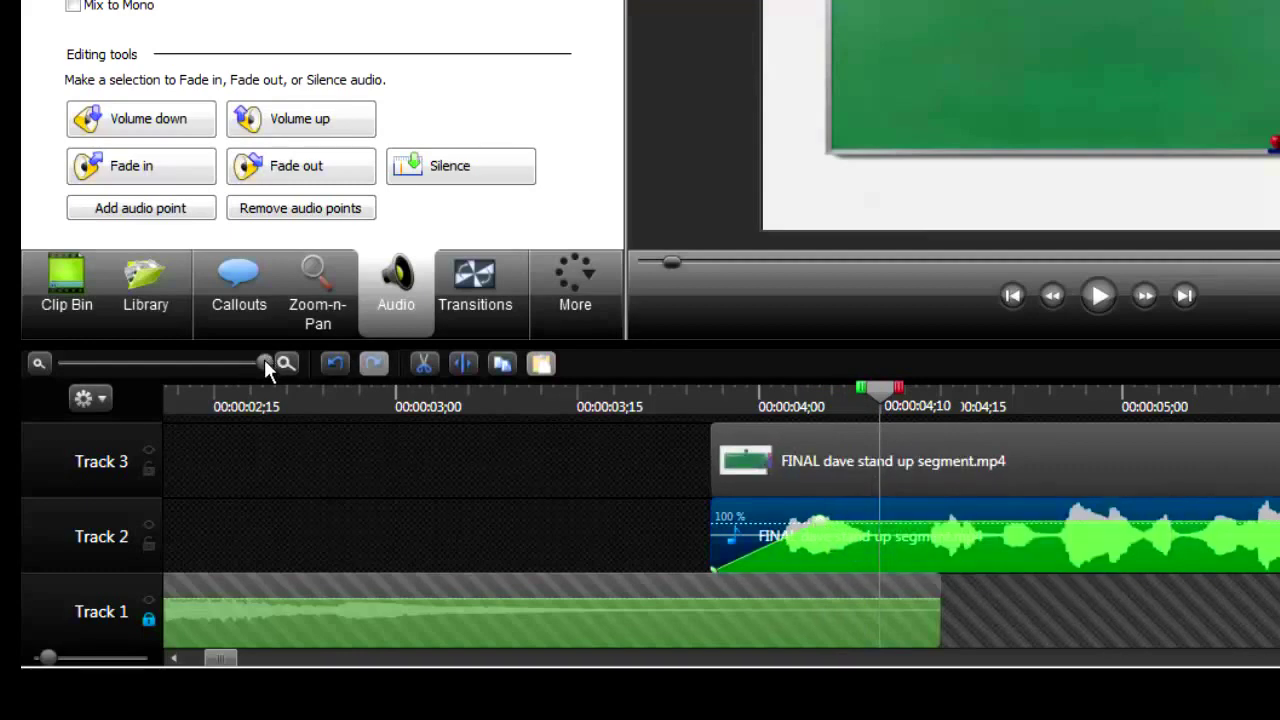
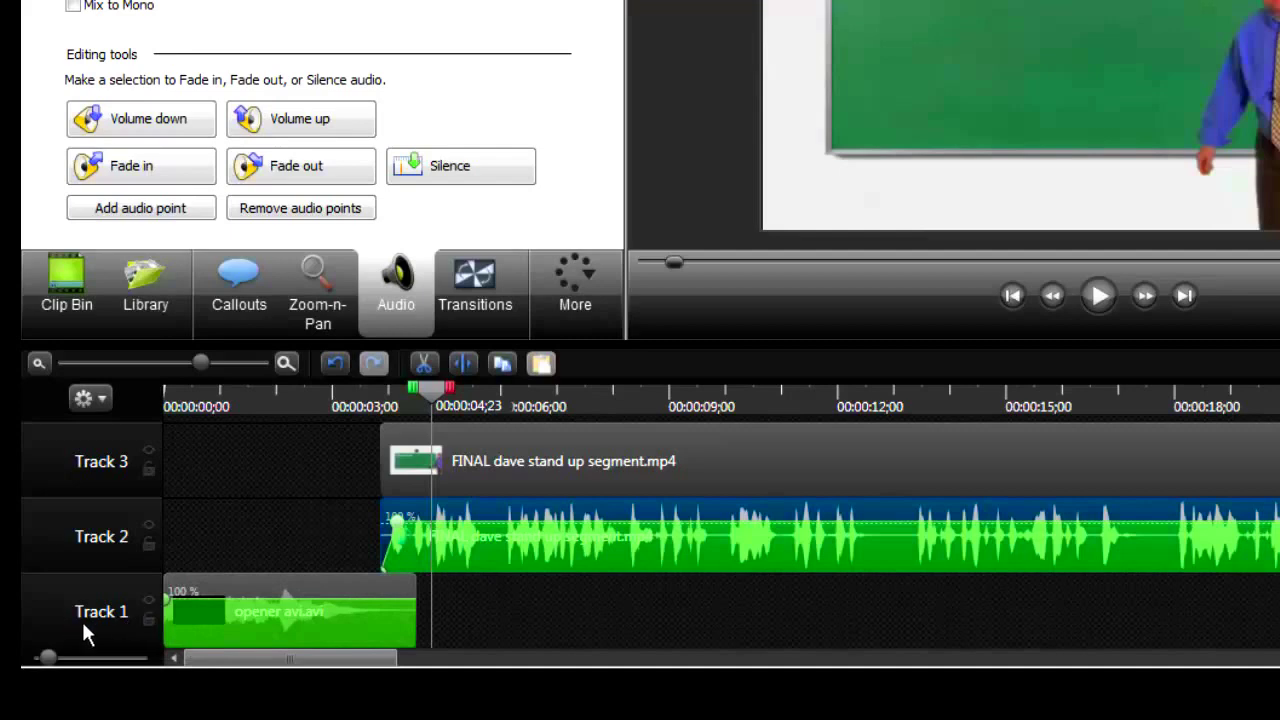
- Insert two empty tracks below the opener's track
{"action": "right_click", "coordinate": [89, 637]}
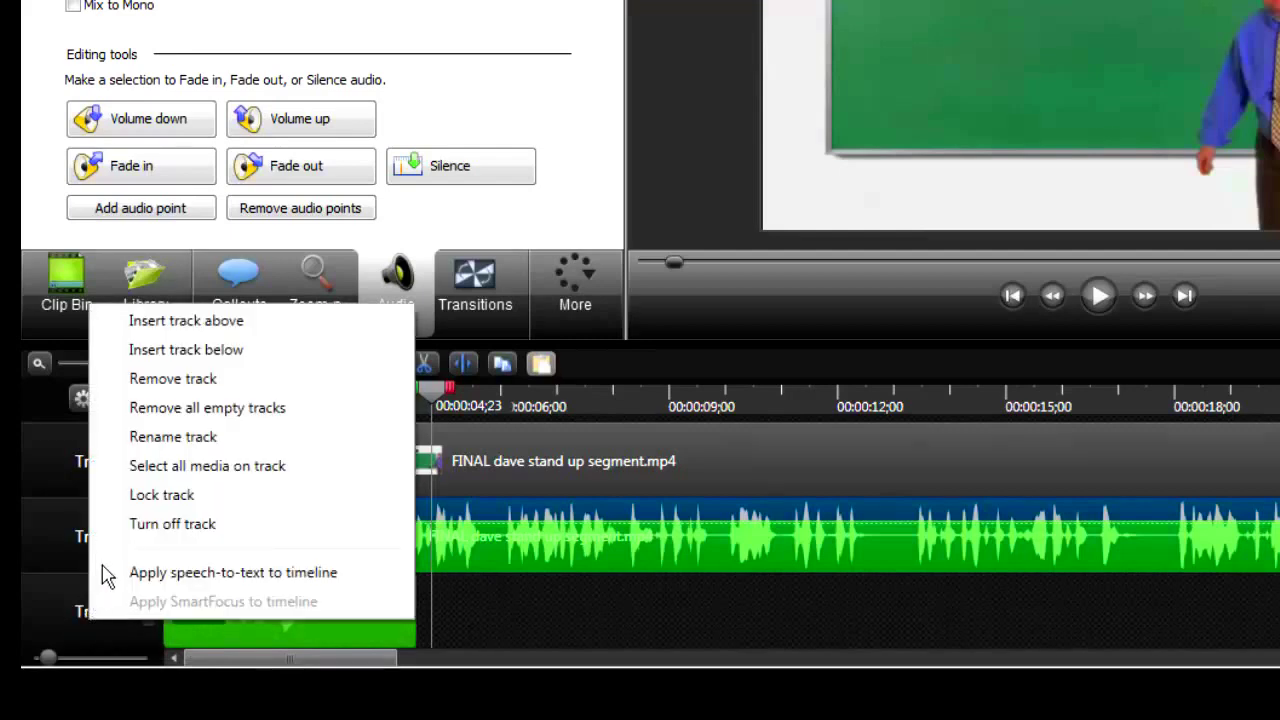
{"action": "left_click", "coordinate": [157, 358]}
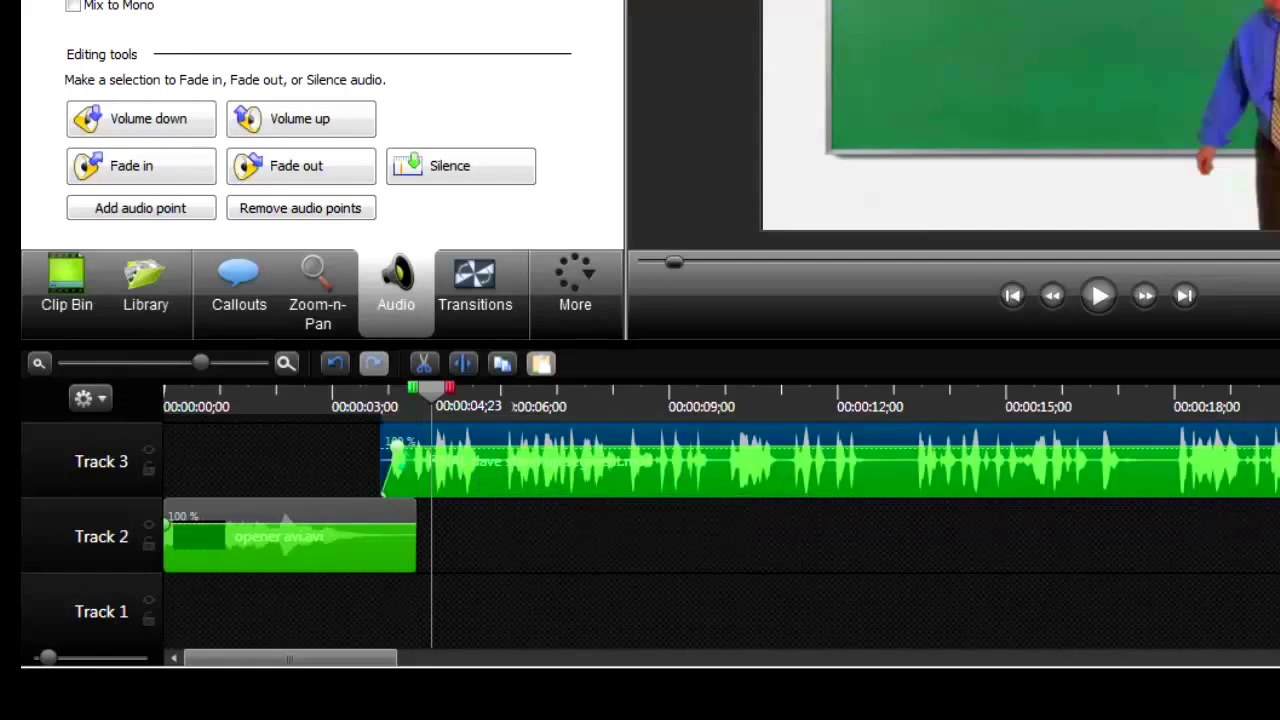
{"action": "scroll", "coordinate": [650, 530], "scroll_direction": "up", "scroll_amount": 3}
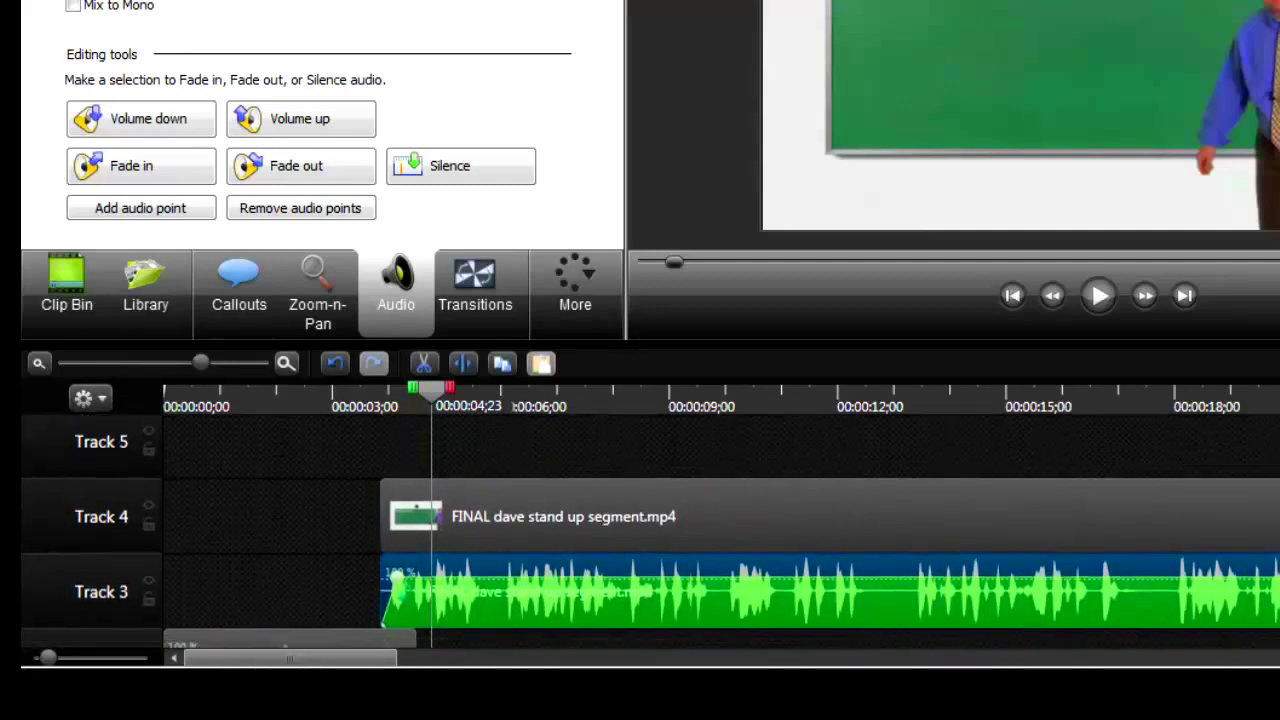
{"action": "scroll", "coordinate": [650, 530], "scroll_direction": "down", "scroll_amount": 2}
{"action": "scroll", "coordinate": [650, 530], "scroll_direction": "up", "scroll_amount": 2}
{"action": "scroll", "coordinate": [650, 530], "scroll_direction": "down", "scroll_amount": 2}
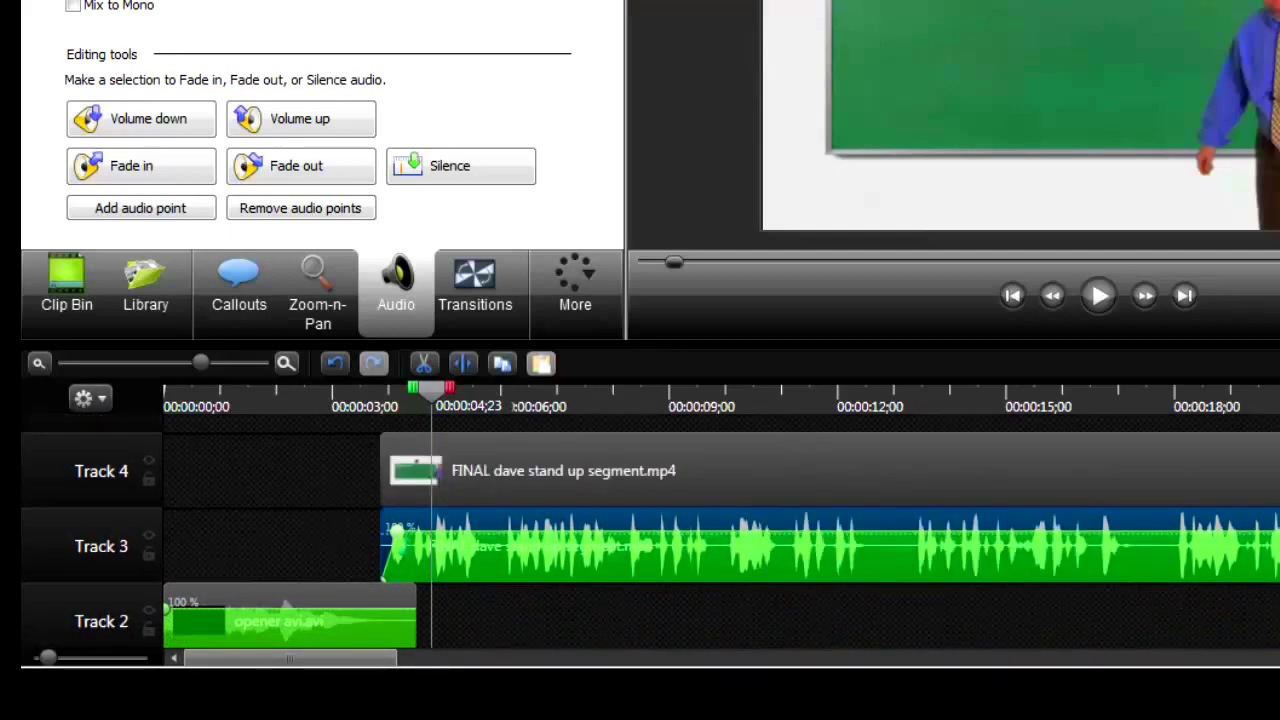
{"action": "scroll", "coordinate": [650, 530], "scroll_direction": "down", "scroll_amount": 1}
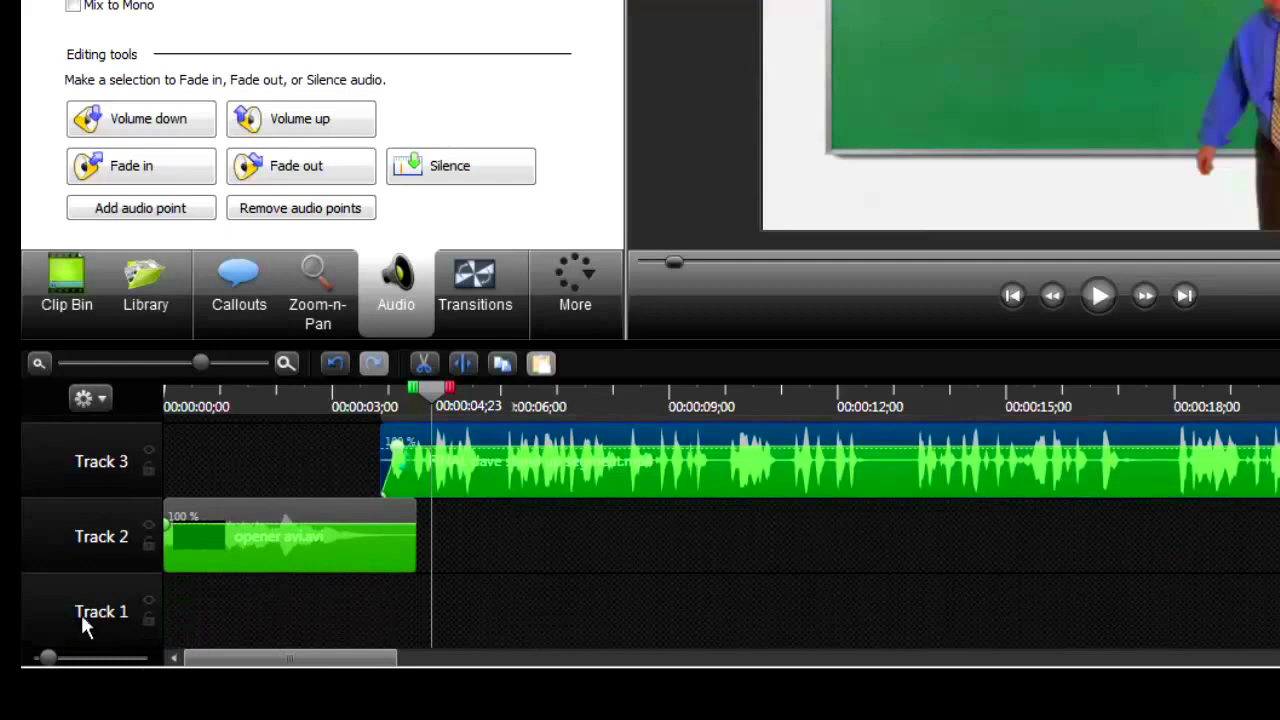
{"action": "right_click", "coordinate": [84, 618]}
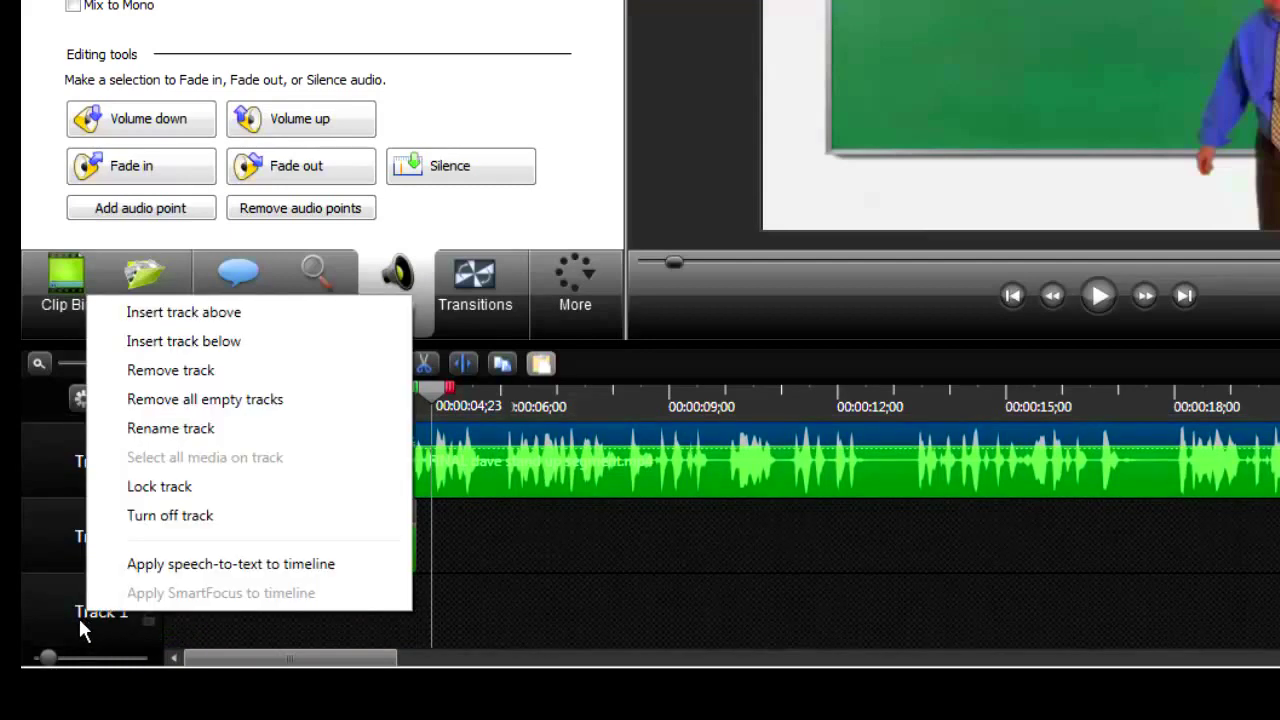
{"action": "left_click", "coordinate": [178, 343]}
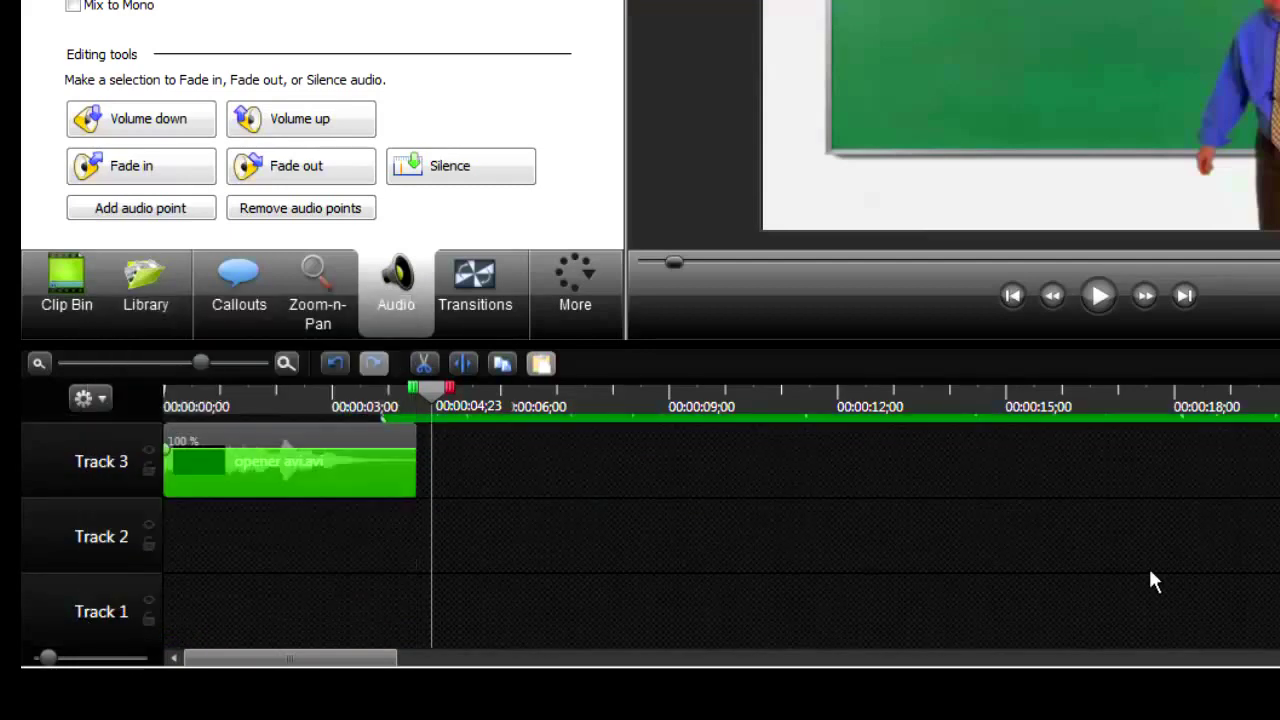
{"action": "scroll", "coordinate": [650, 530], "scroll_direction": "up", "scroll_amount": 4}
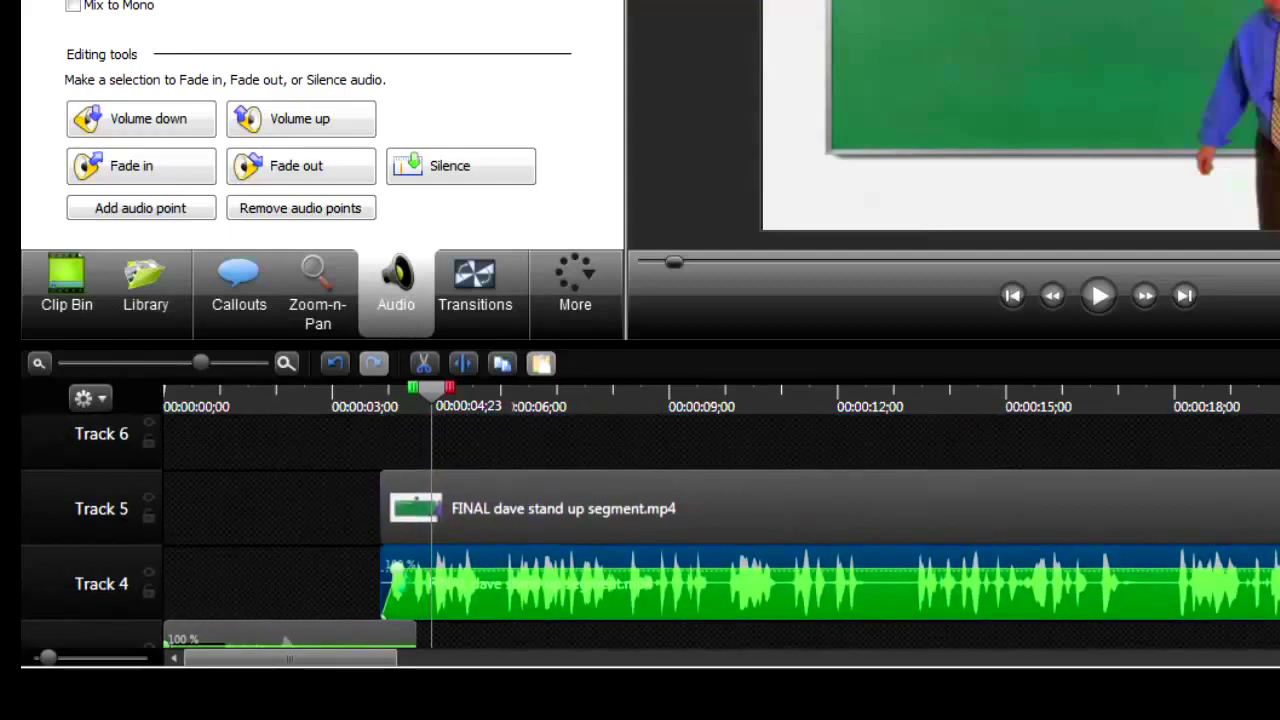
- Move the stand up segment's video to Track 3 directly after the opener, with its audio on Track 2
{"action": "left_click", "coordinate": [815, 472]}
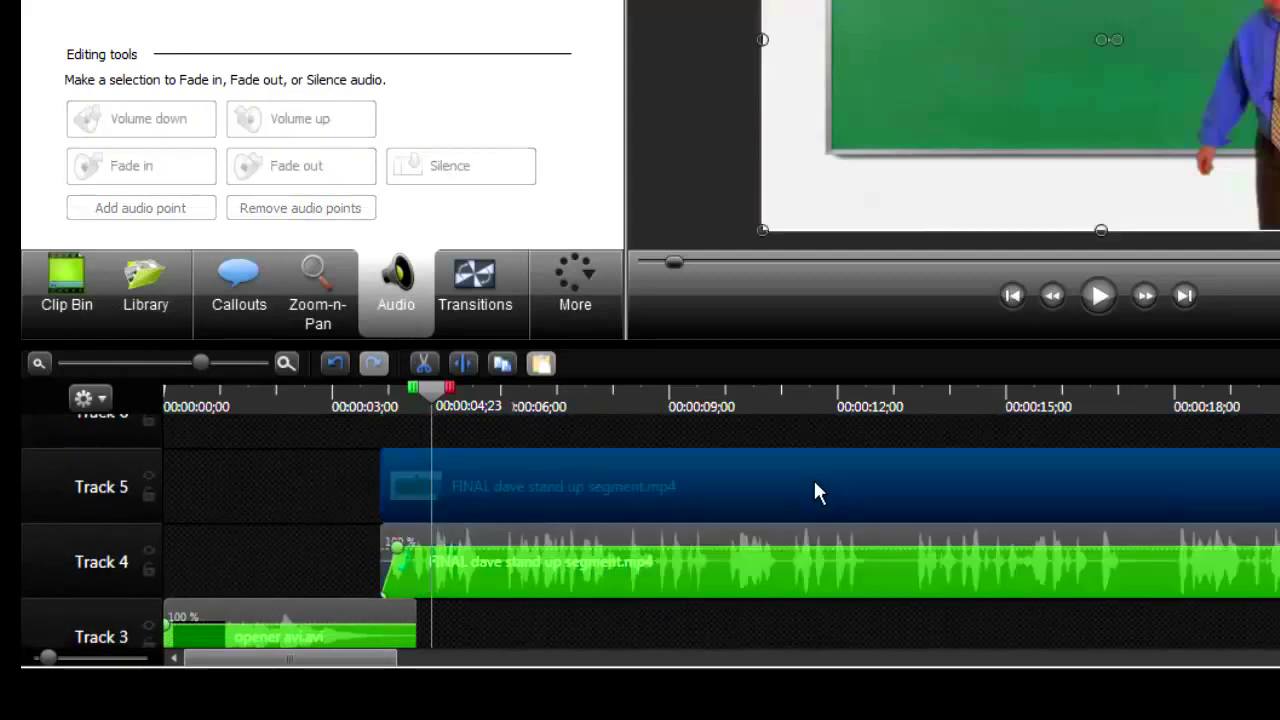
{"action": "left_click", "coordinate": [753, 545]}
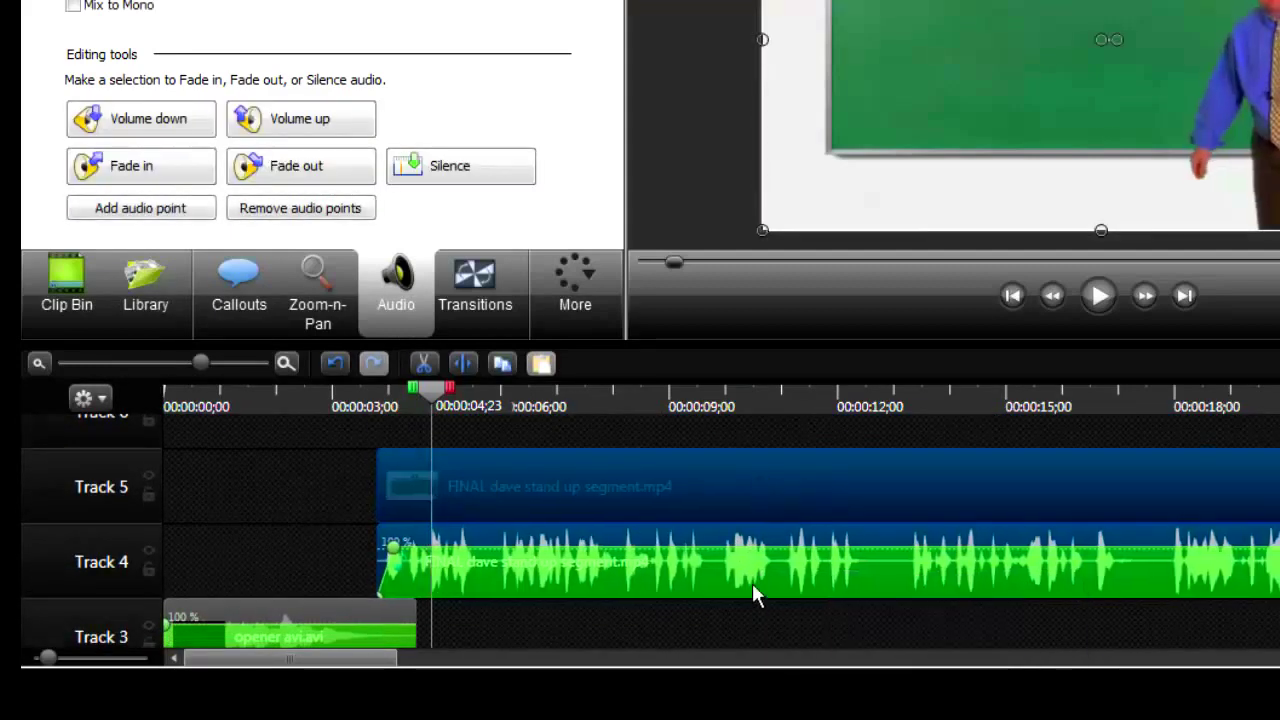
{"action": "left_click_drag", "start_coordinate": [807, 636], "coordinate": [797, 495]}
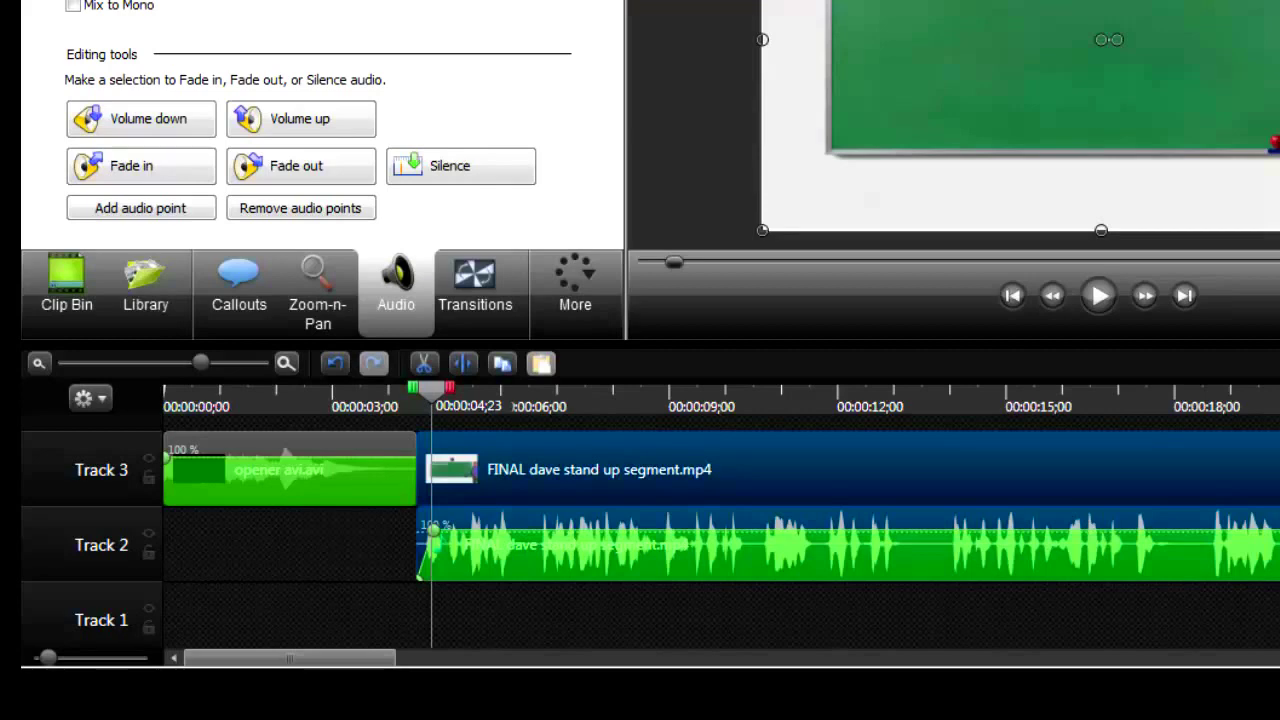
{"action": "scroll", "coordinate": [288, 528], "scroll_direction": "up", "scroll_amount": 1}
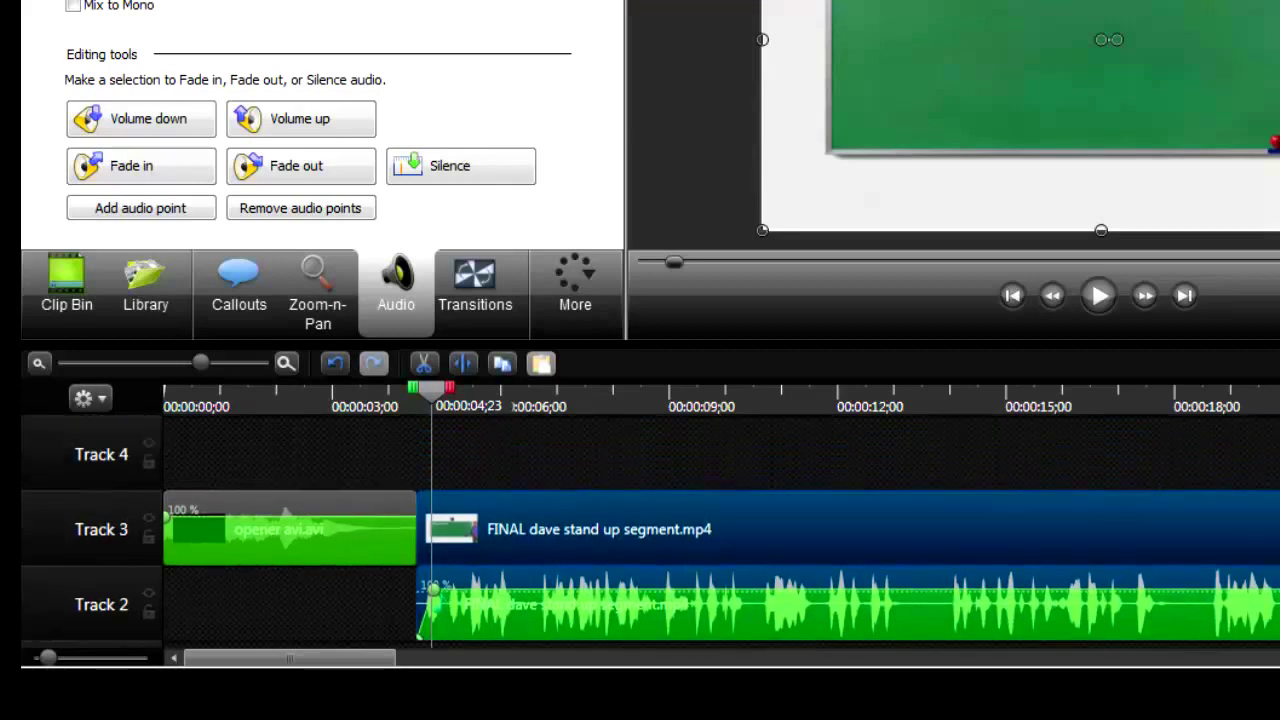
- Separate the opener's video and audio, and arrange them with the video on Track 3 and the audio on Track 2
{"action": "right_click", "coordinate": [297, 523]}
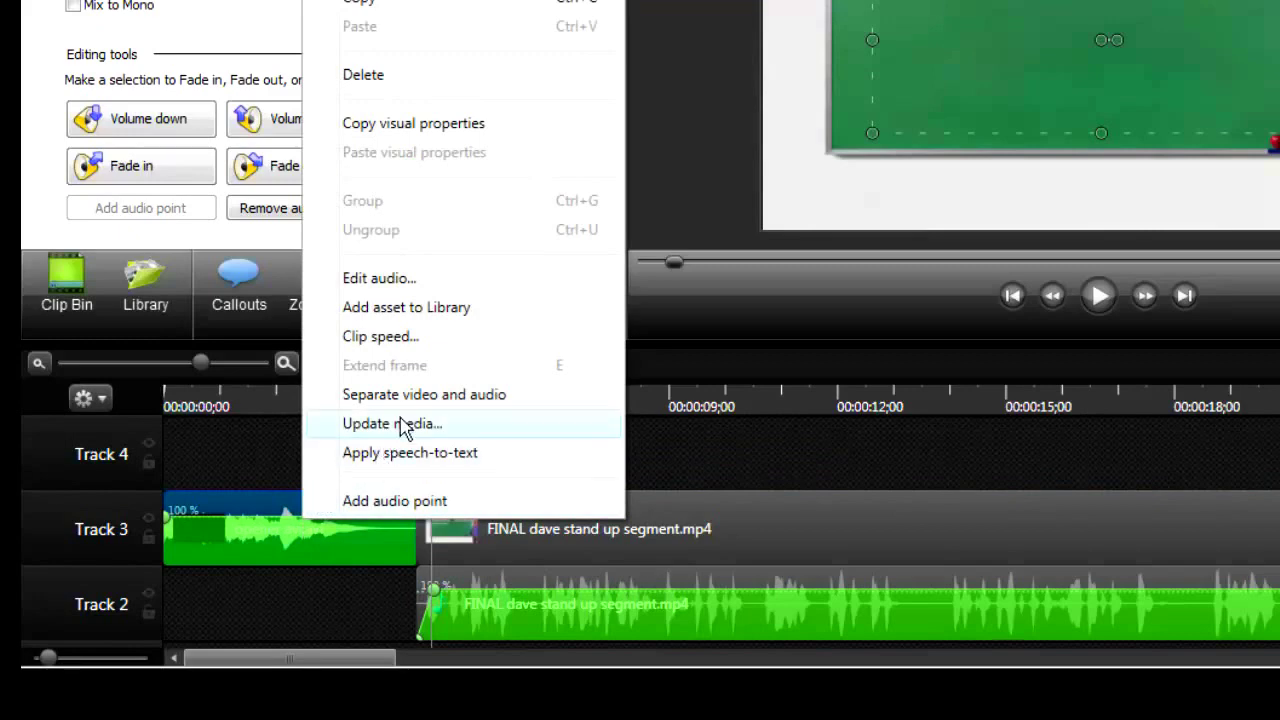
{"action": "left_click", "coordinate": [411, 396]}
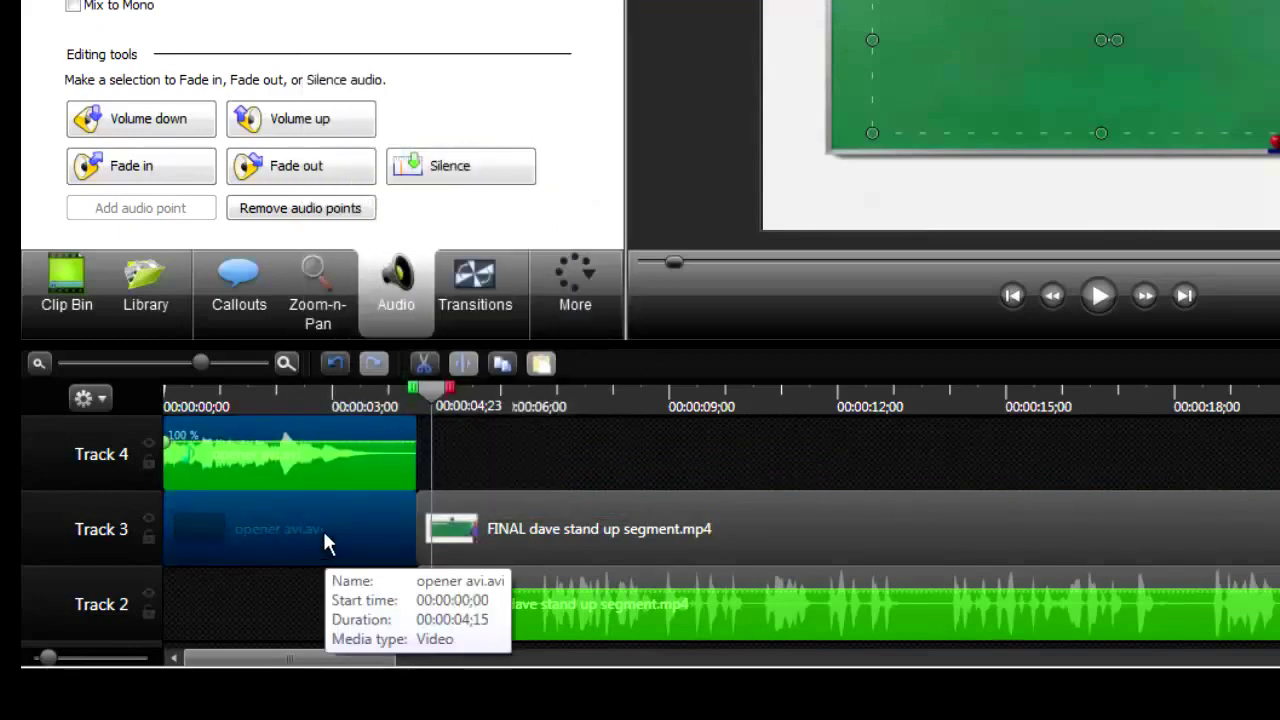
{"action": "left_click_drag", "start_coordinate": [315, 444], "coordinate": [315, 551]}
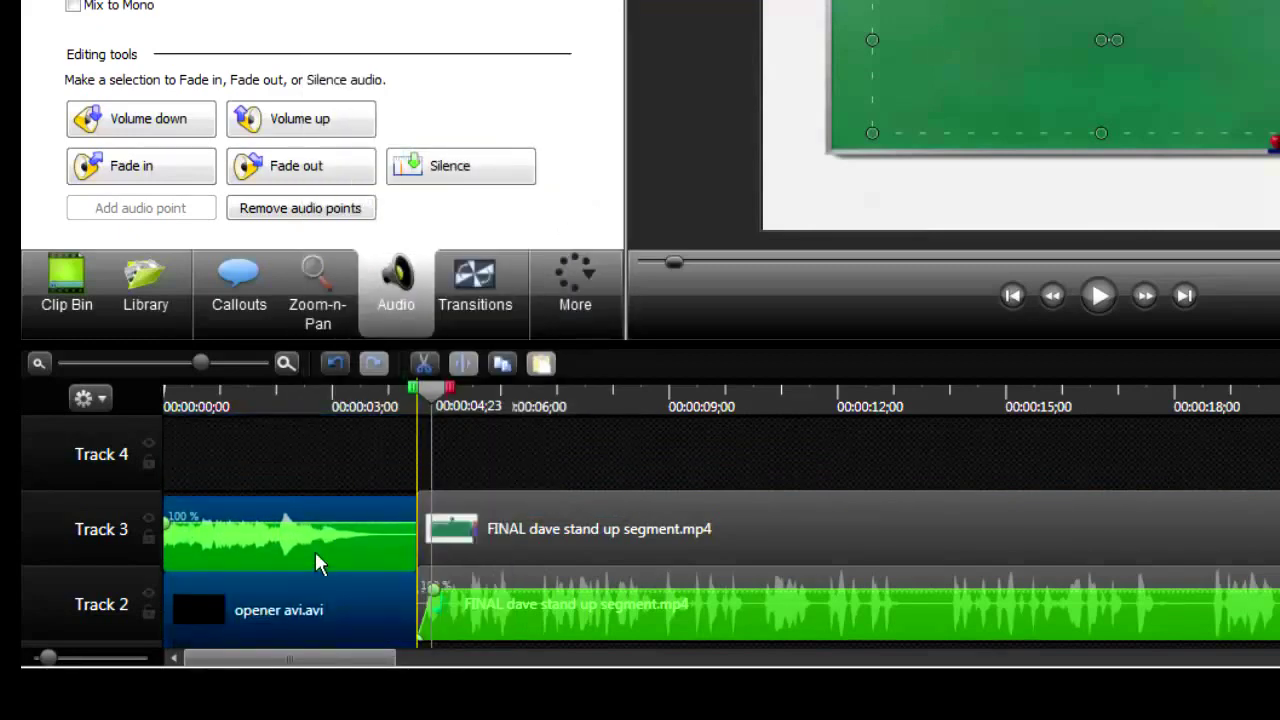
{"action": "left_click", "coordinate": [324, 585]}
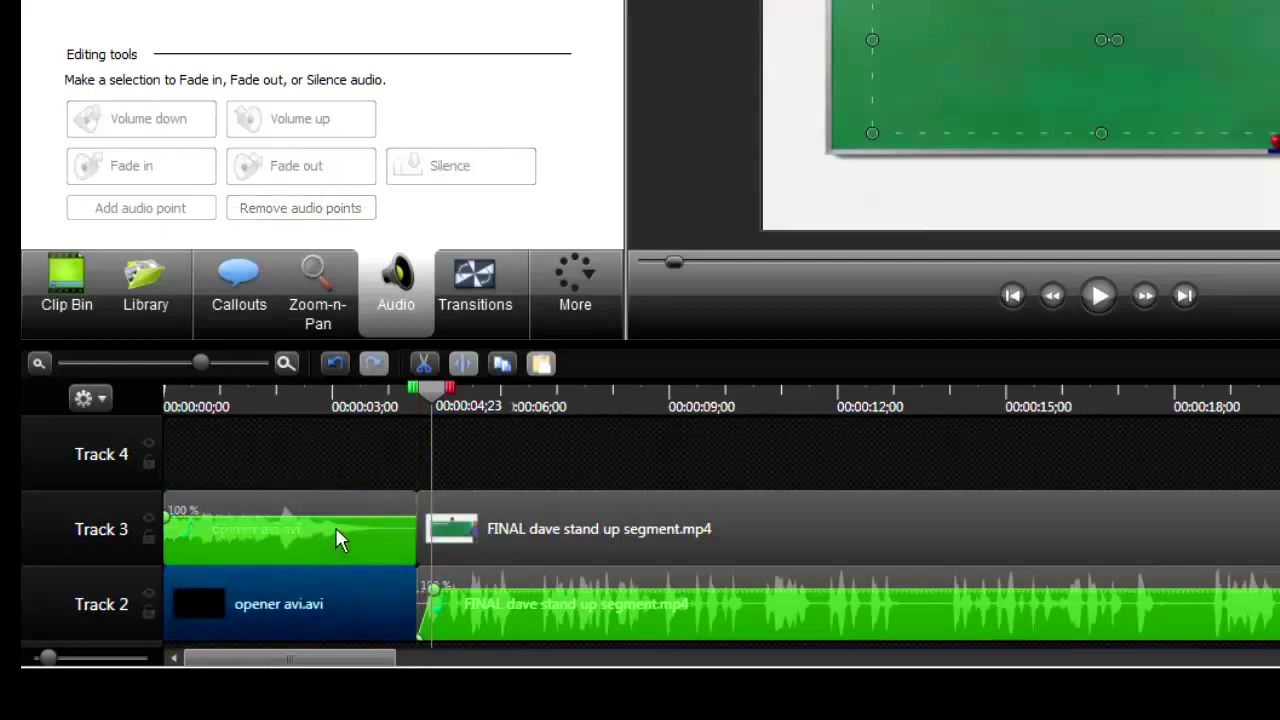
{"action": "left_click_drag", "start_coordinate": [334, 587], "coordinate": [337, 460]}
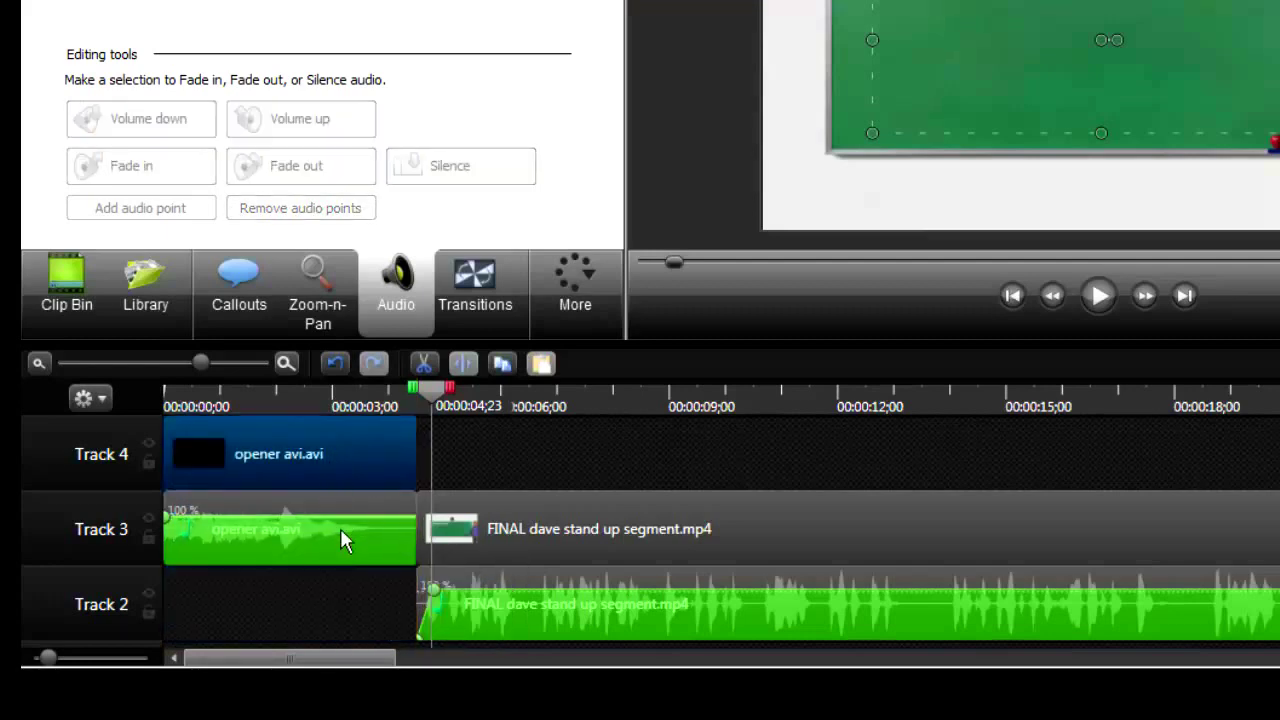
{"action": "left_click_drag", "start_coordinate": [339, 533], "coordinate": [334, 583]}
{"action": "left_click_drag", "start_coordinate": [307, 482], "coordinate": [377, 521]}
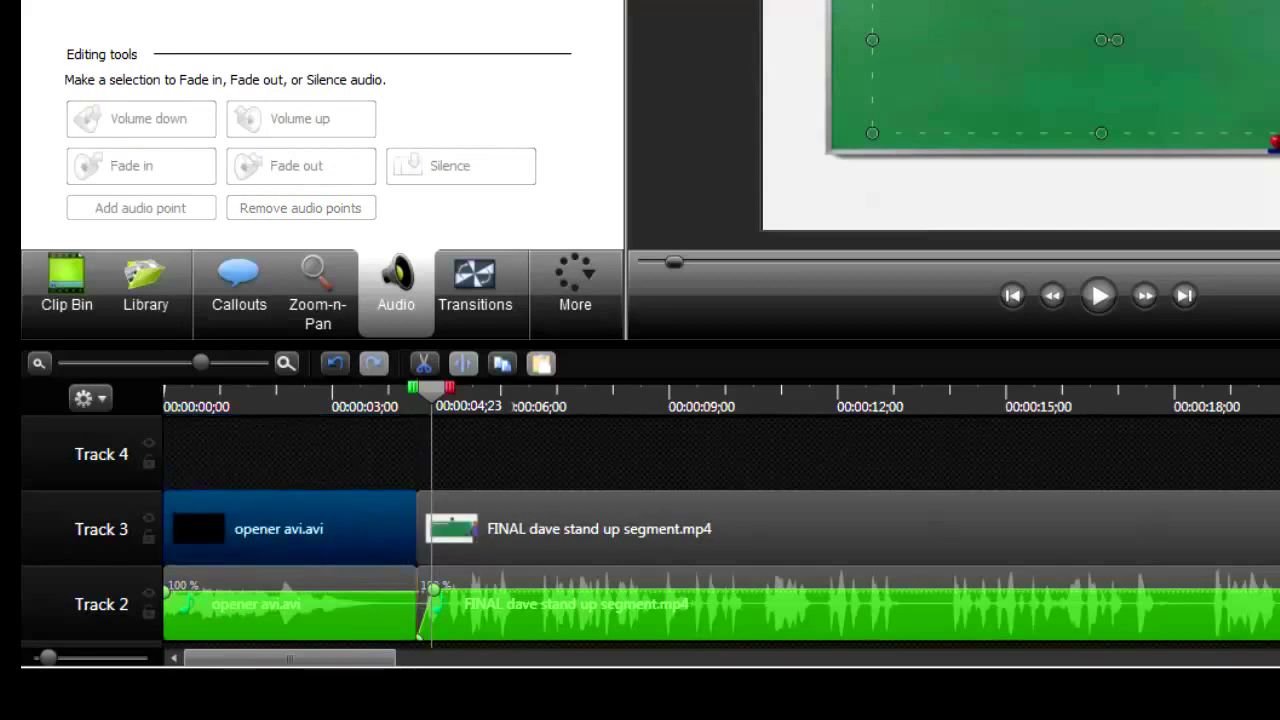
- Add a Fade transition on Track 3 between the opener and the stand up segment
{"action": "scroll", "coordinate": [650, 530], "scroll_direction": "down", "scroll_amount": 1}
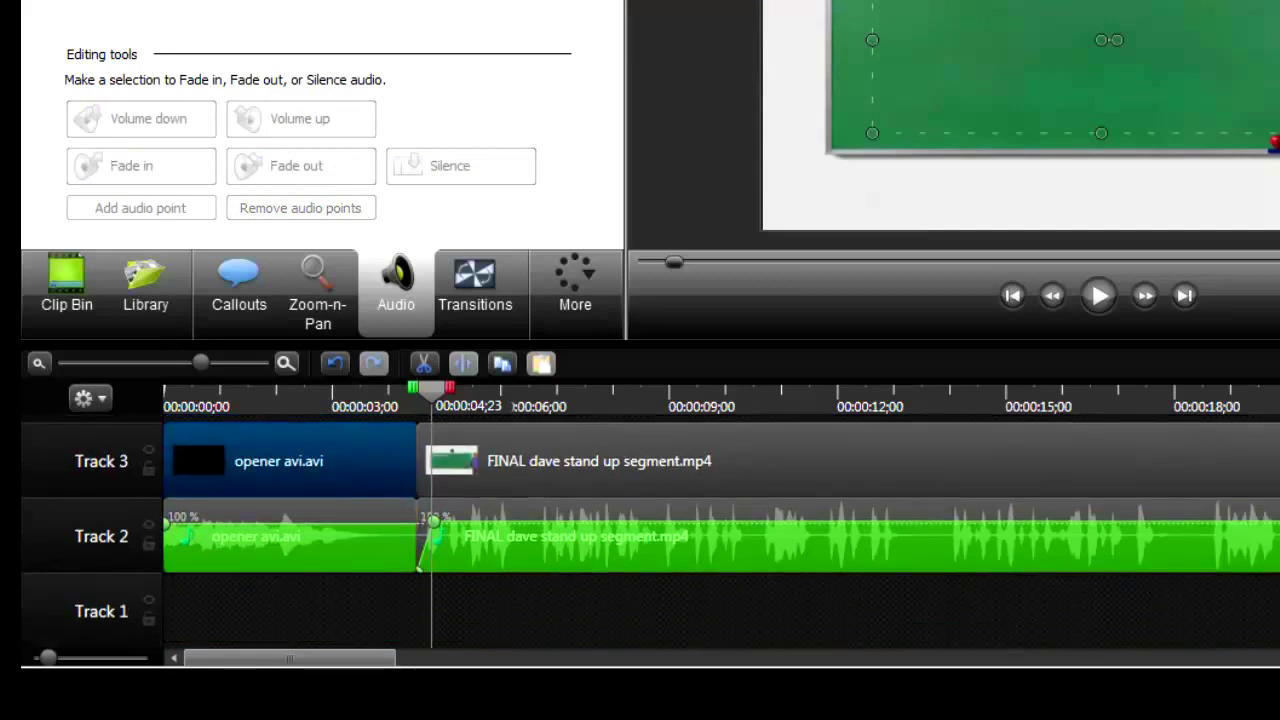
{"action": "left_click", "coordinate": [343, 541]}
{"action": "key", "text": "ctrl+Home"}
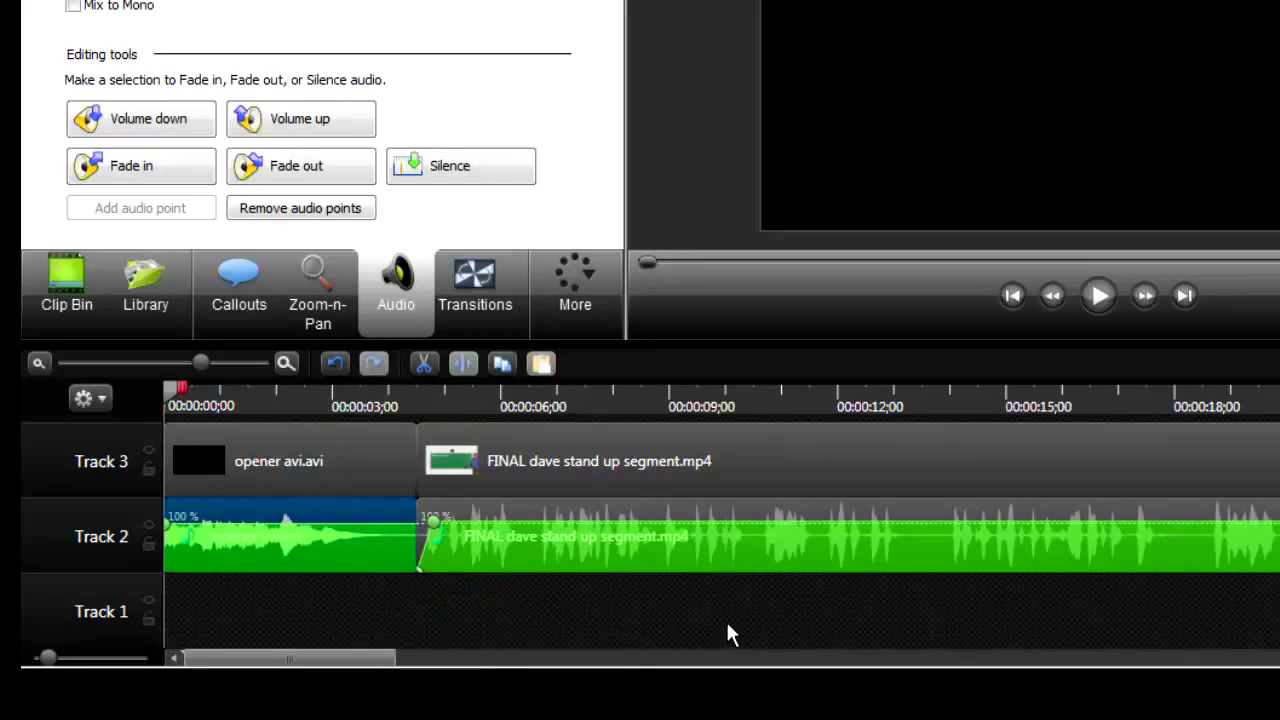
{"action": "left_click", "coordinate": [480, 282]}
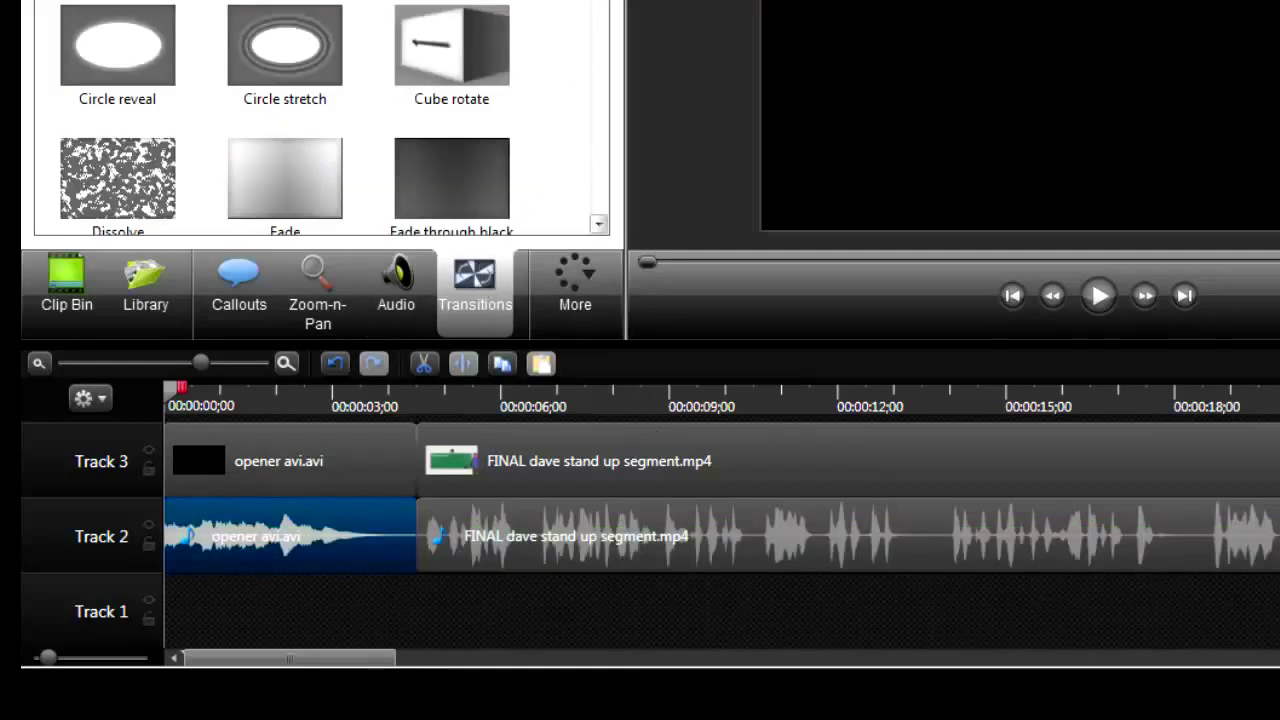
{"action": "scroll", "coordinate": [586, 40], "scroll_direction": "down", "scroll_amount": 2}
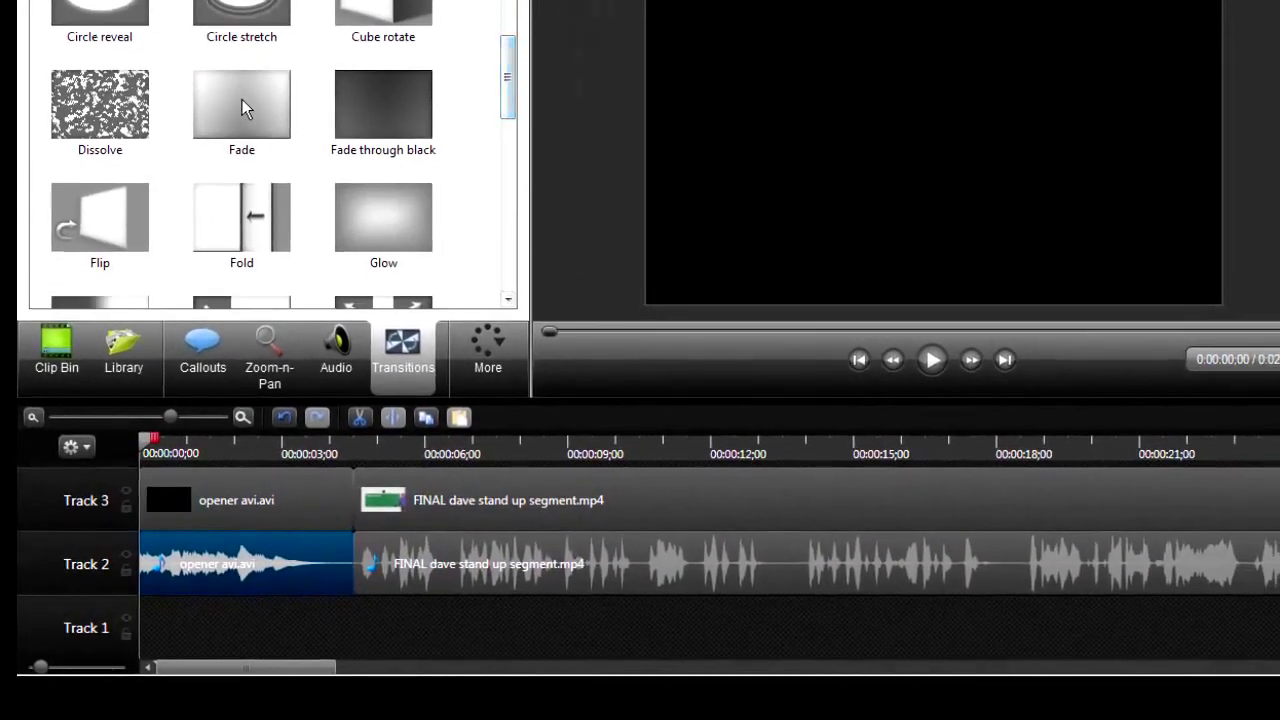
{"action": "left_click_drag", "start_coordinate": [244, 104], "coordinate": [316, 506]}
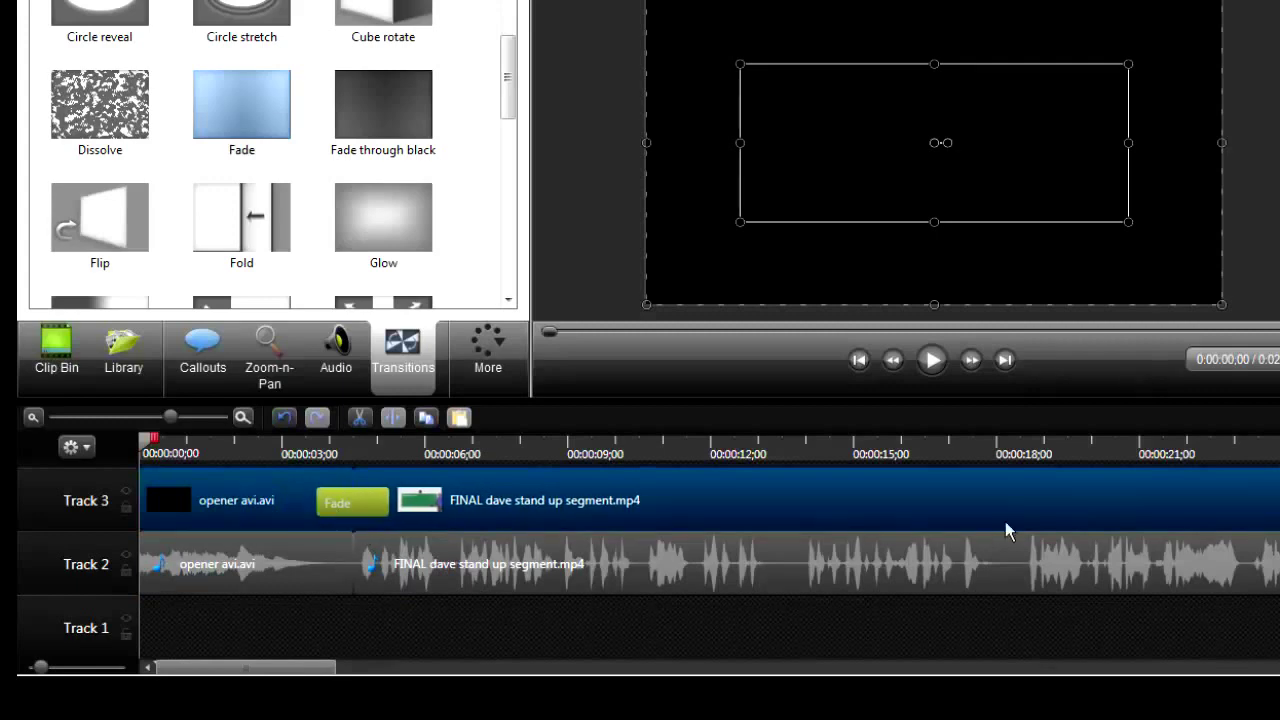
- Play the timeline from the start to preview the fade between the opener and the stand up segment
{"action": "scroll", "coordinate": [700, 560], "scroll_direction": "up", "scroll_amount": 3}
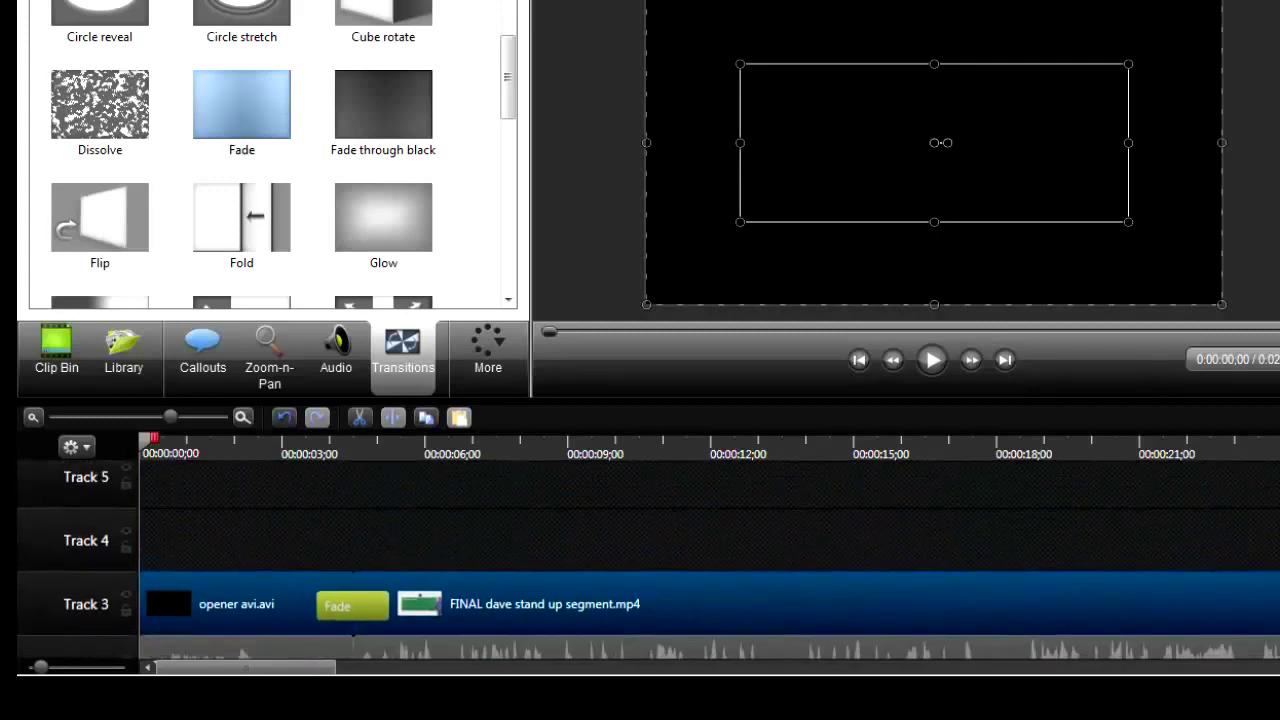
{"action": "scroll", "coordinate": [1238, 520], "scroll_direction": "down", "scroll_amount": 1}
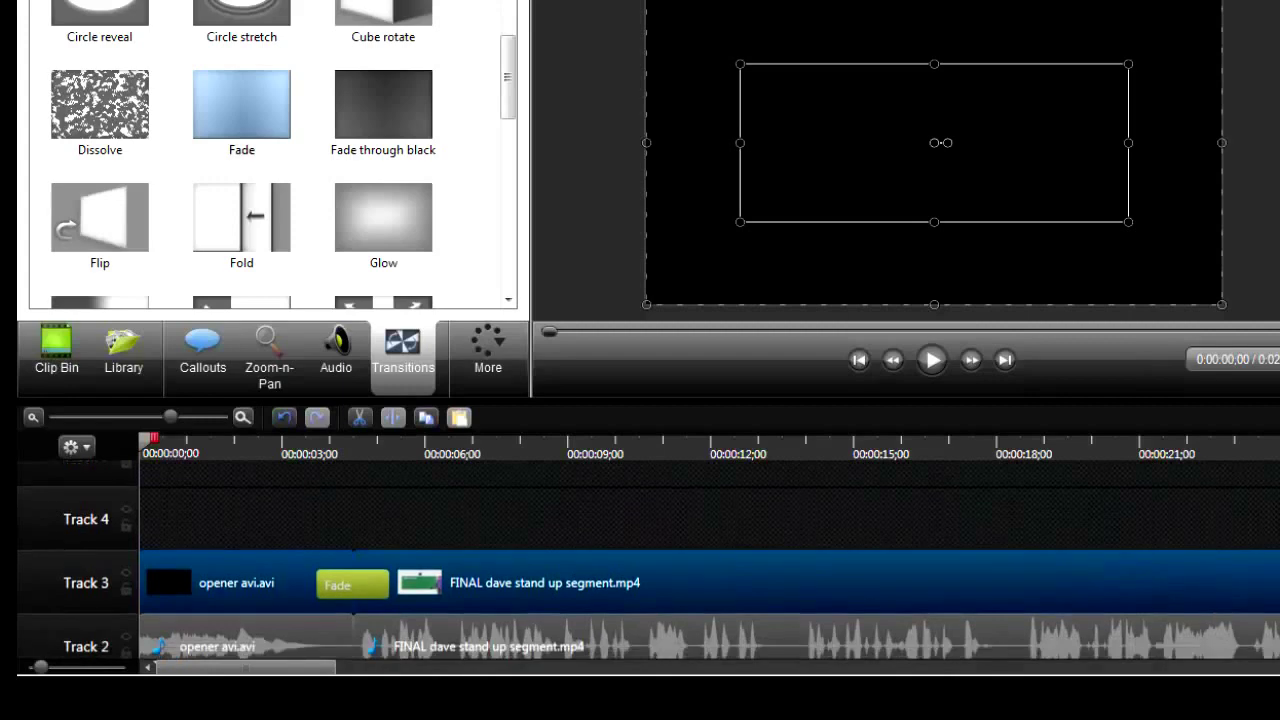
{"action": "left_click", "coordinate": [932, 358]}
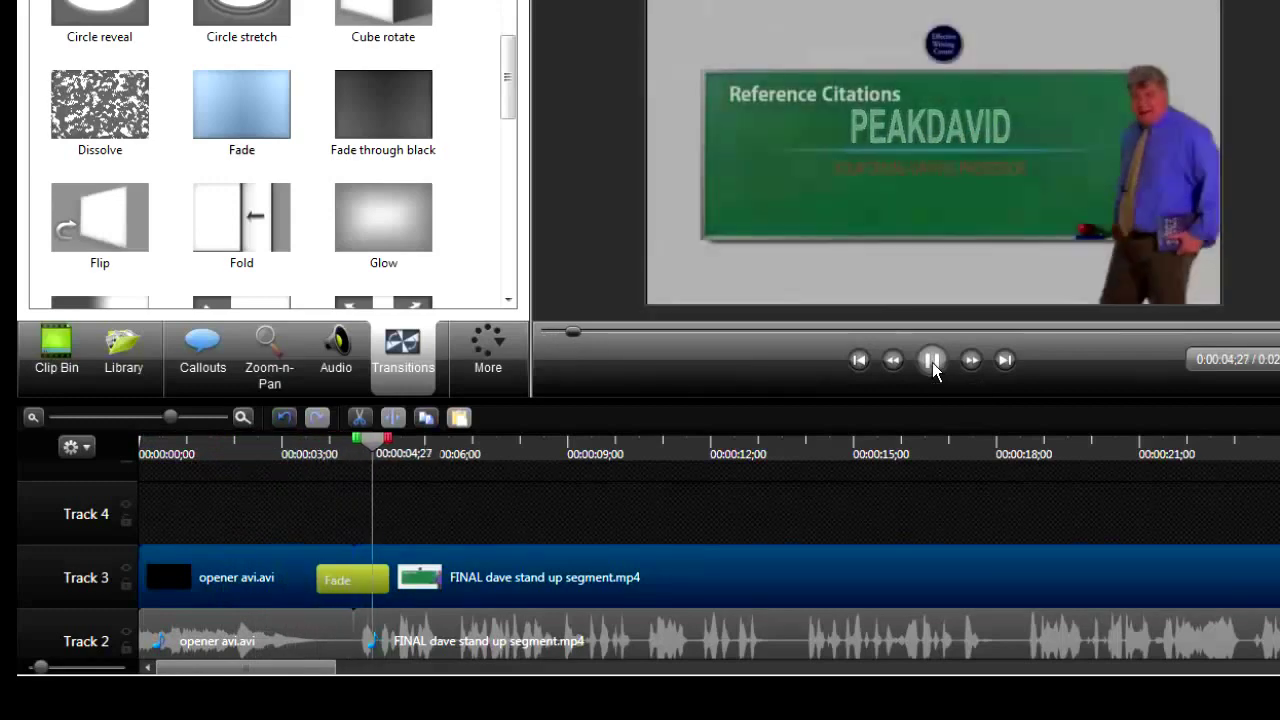
{"action": "left_click", "coordinate": [932, 360]}
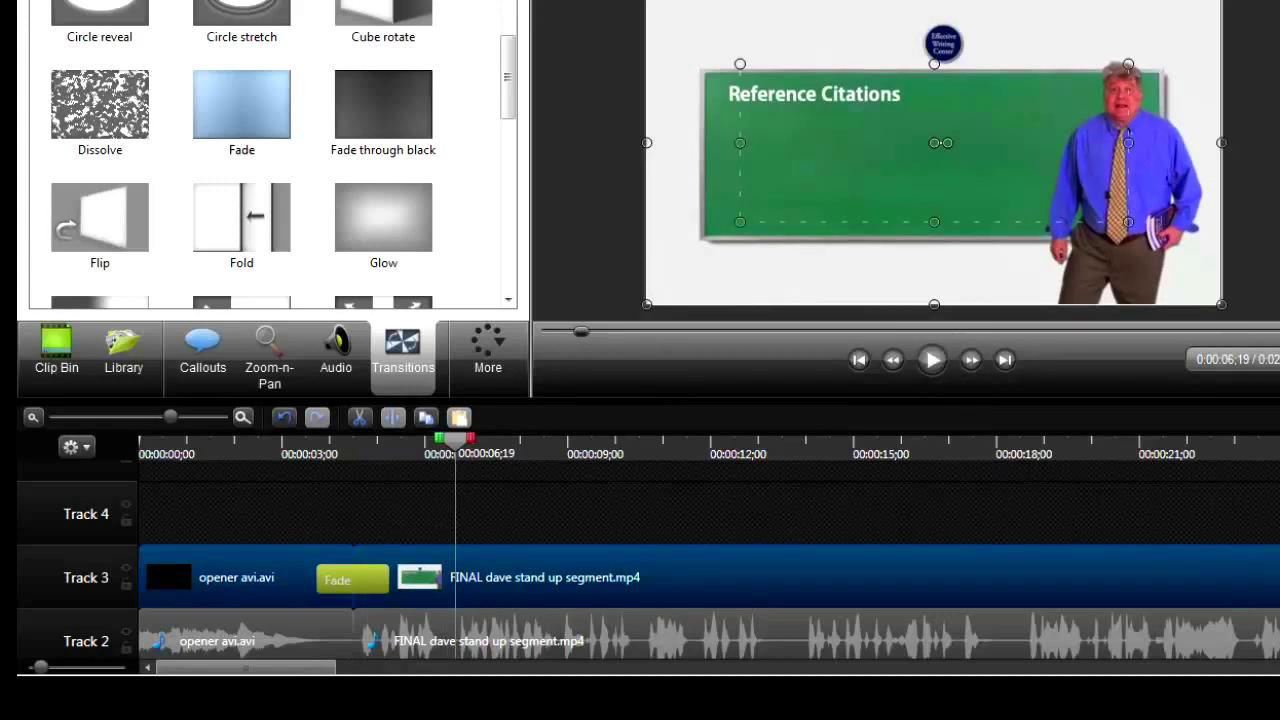
- Turn down the volume of the whole stand up segment's audio on Track 2 by one step
{"action": "scroll", "coordinate": [648, 570], "scroll_direction": "down", "scroll_amount": 2}
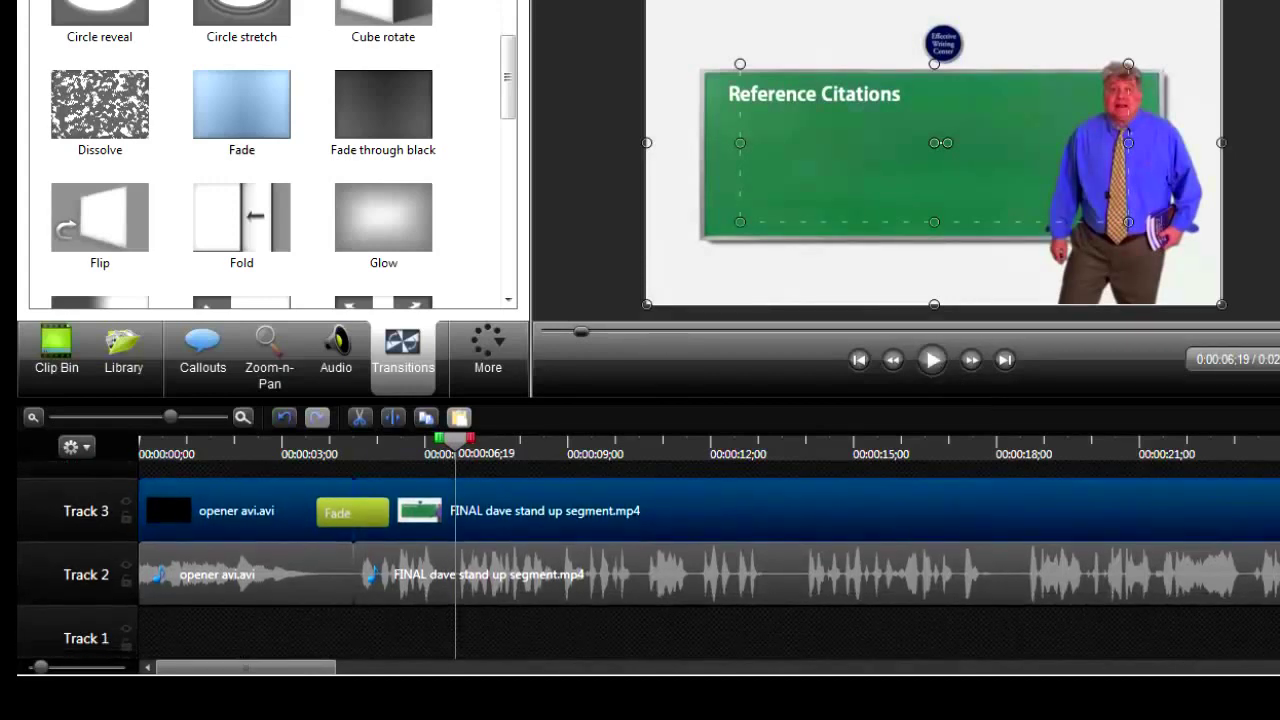
{"action": "left_click", "coordinate": [305, 565]}
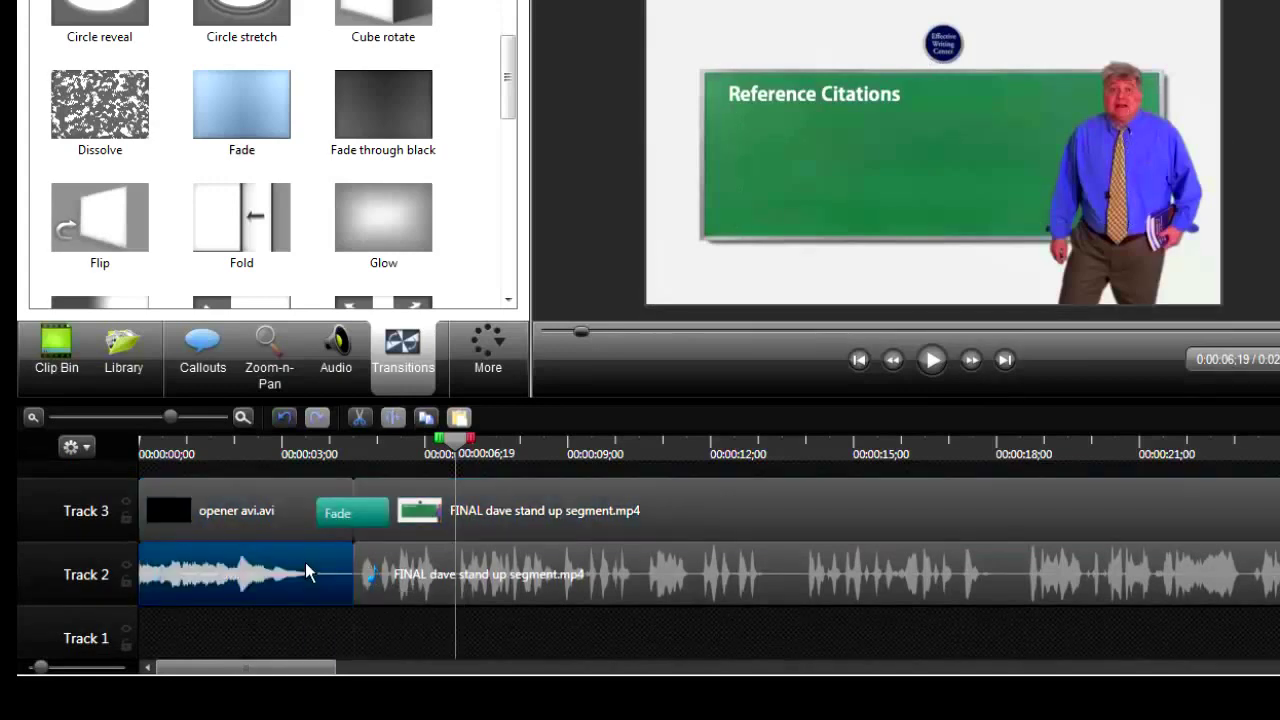
{"action": "left_click", "coordinate": [450, 588]}
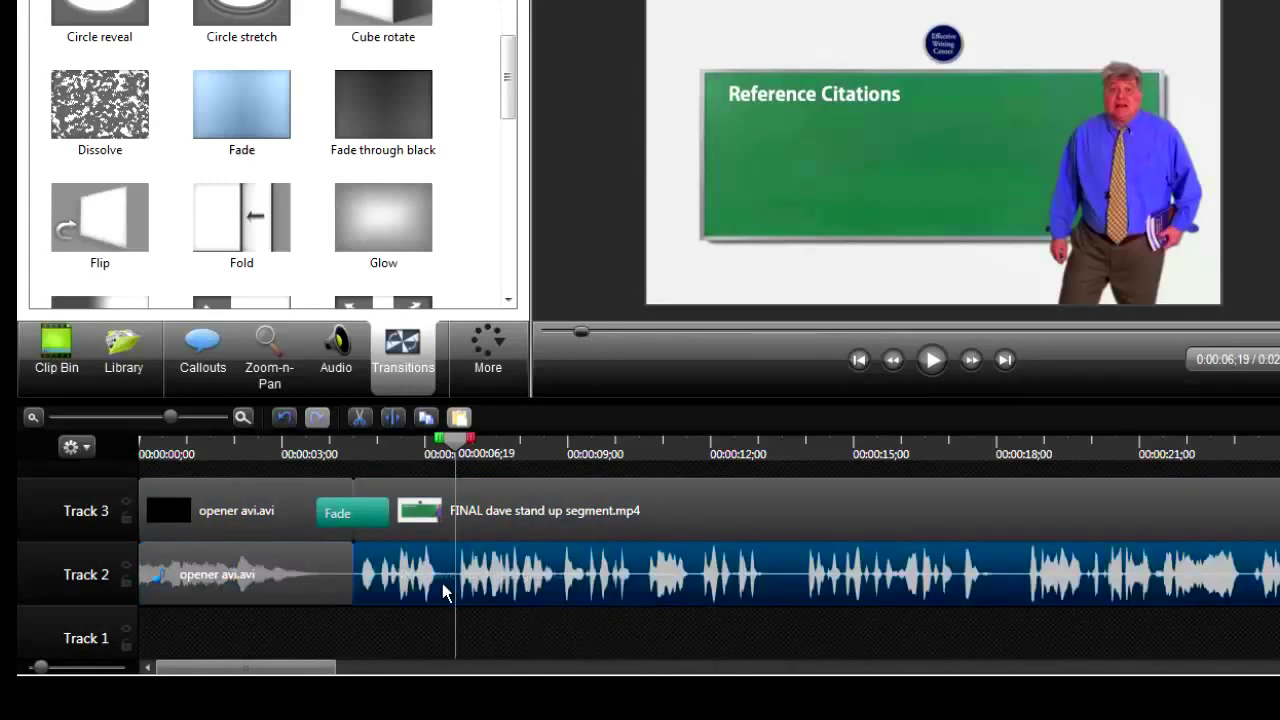
{"action": "left_click_drag", "start_coordinate": [440, 441], "coordinate": [354, 443]}
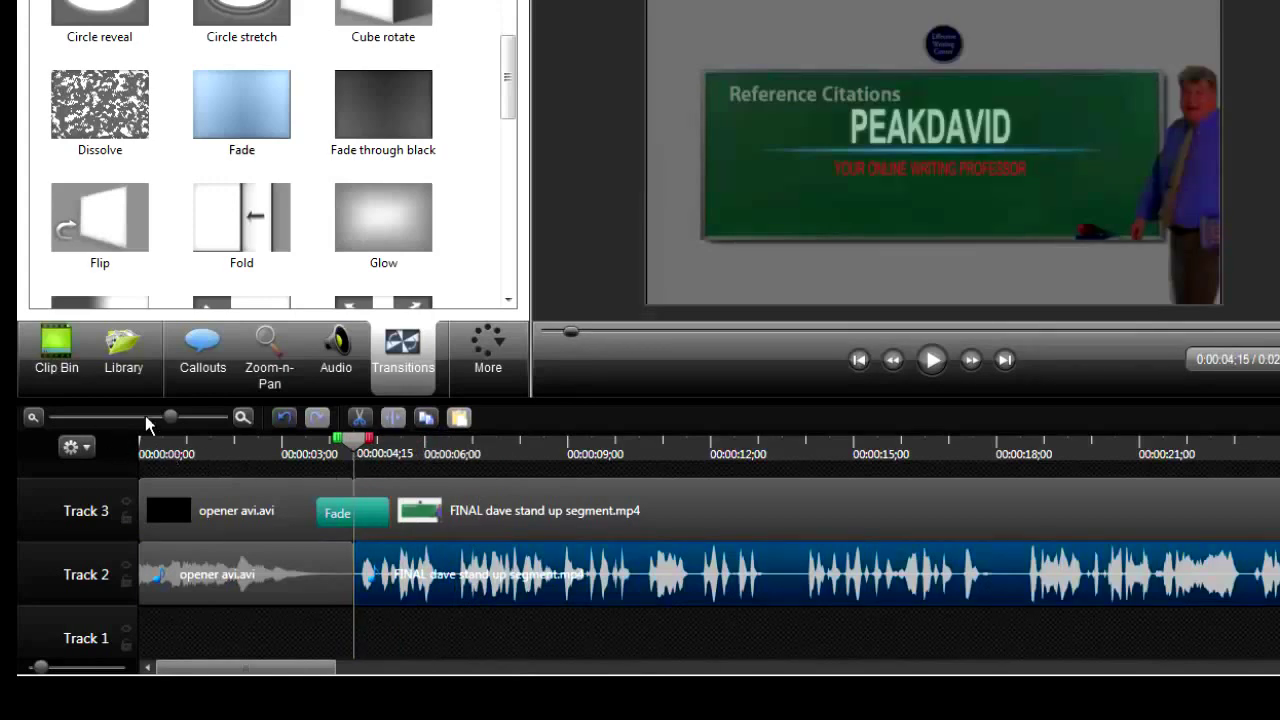
{"action": "left_click_drag", "start_coordinate": [171, 421], "coordinate": [131, 441]}
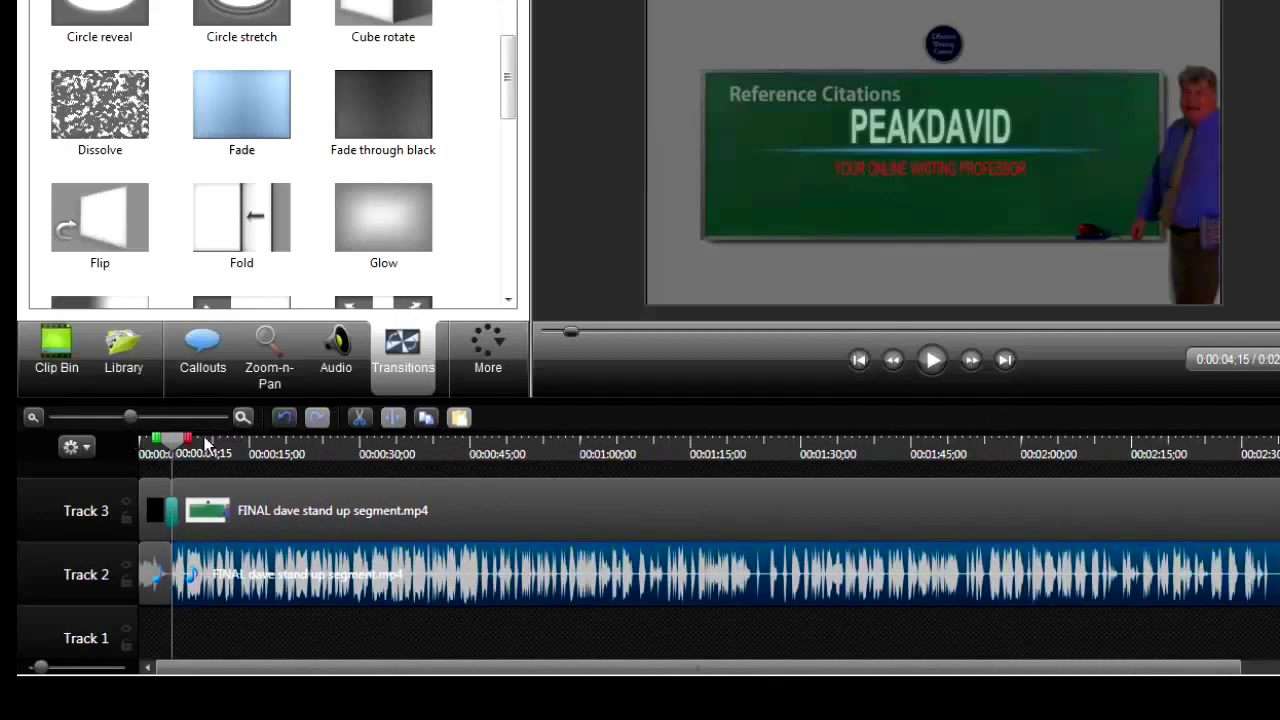
{"action": "left_click_drag", "start_coordinate": [193, 444], "coordinate": [1275, 440]}
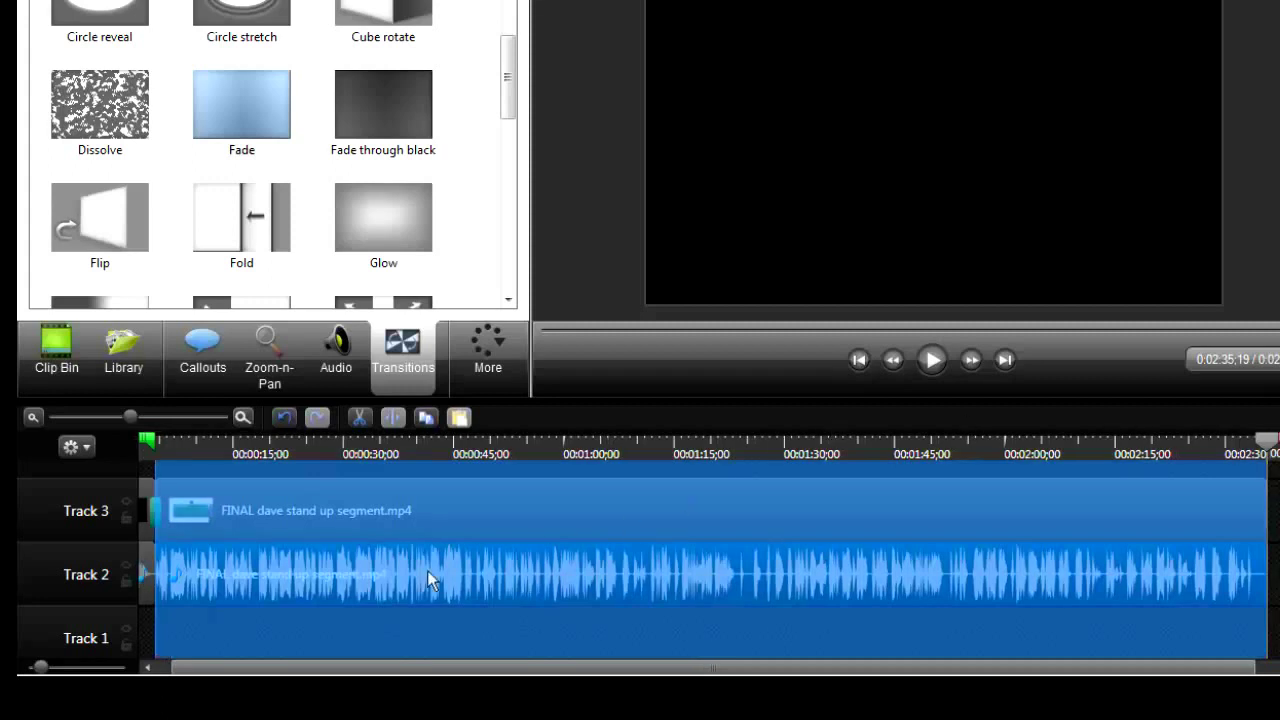
{"action": "left_click", "coordinate": [354, 345]}
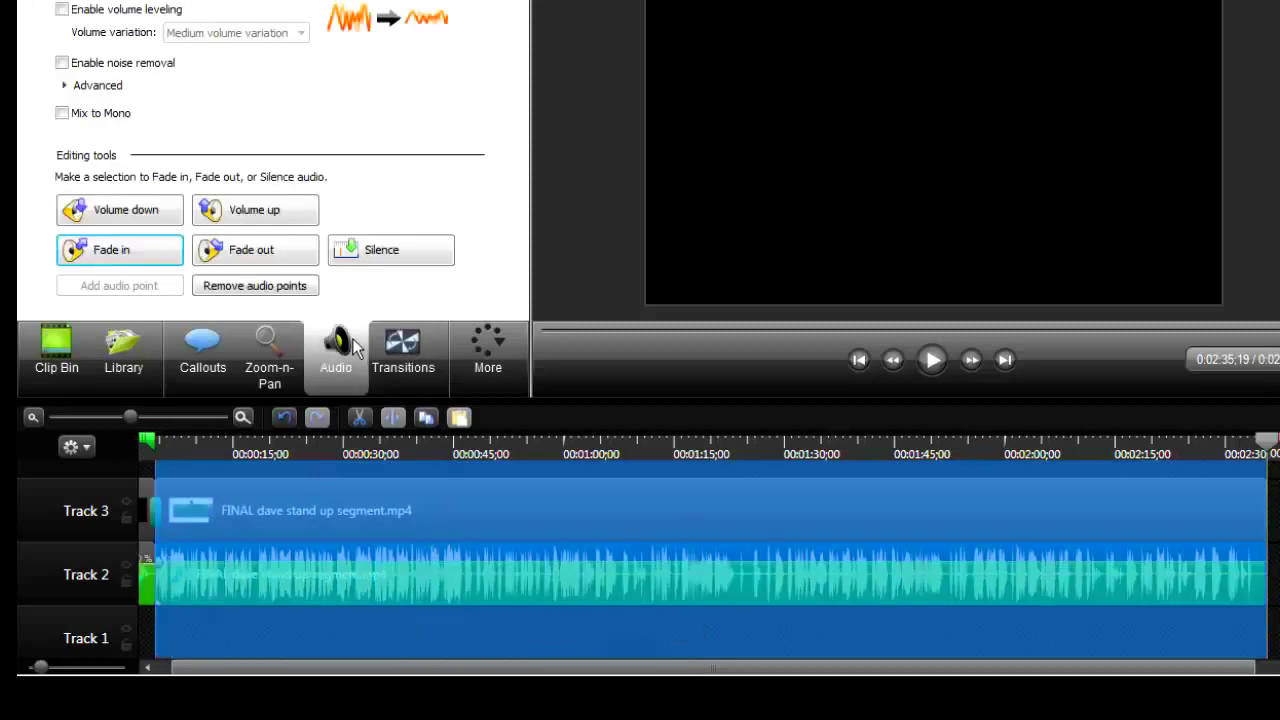
{"action": "left_click", "coordinate": [142, 218]}
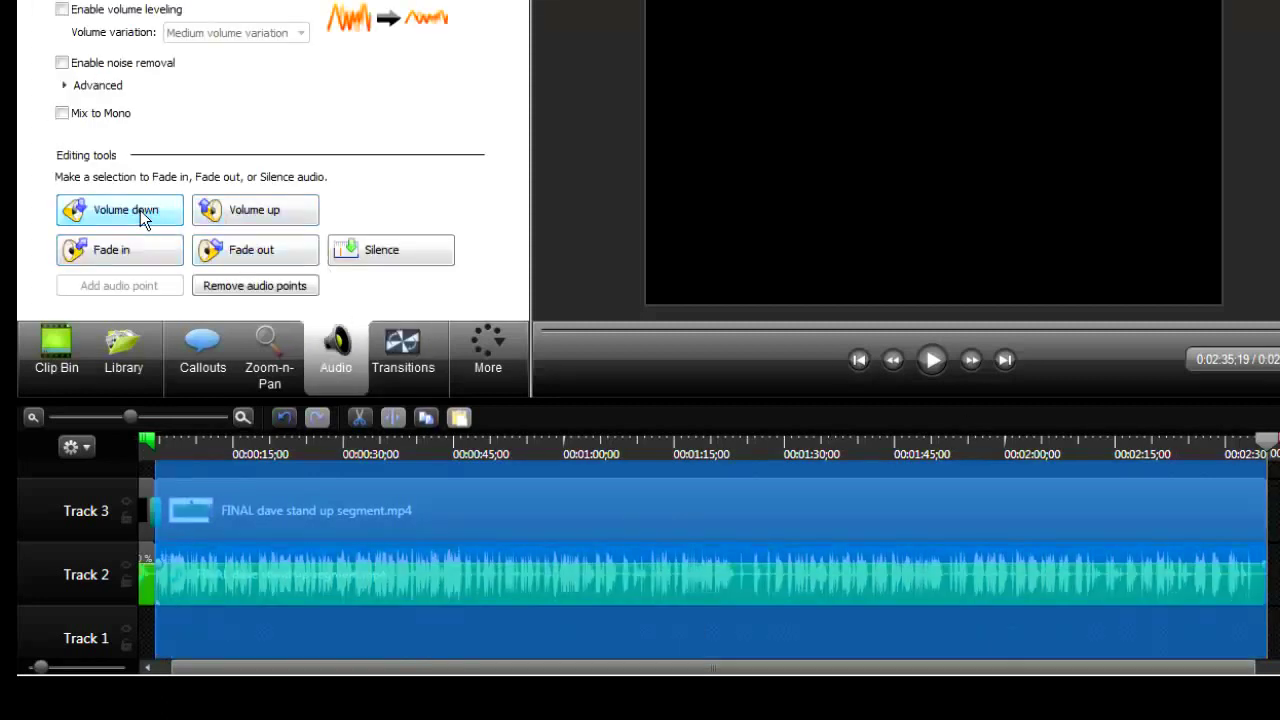
{"action": "left_click", "coordinate": [343, 598]}
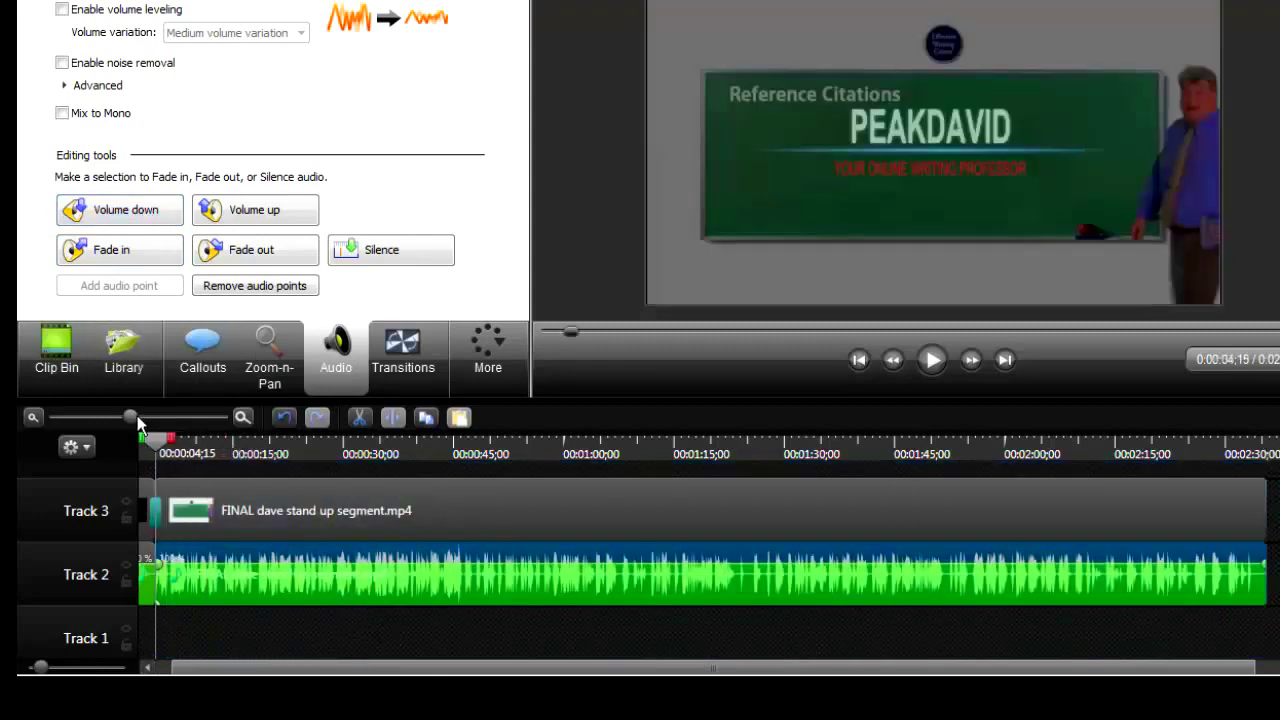
- Lengthen the Fade transition on Track 3 to about two seconds, starting at about 00:00:03;15
{"action": "left_click_drag", "start_coordinate": [131, 417], "coordinate": [258, 453]}
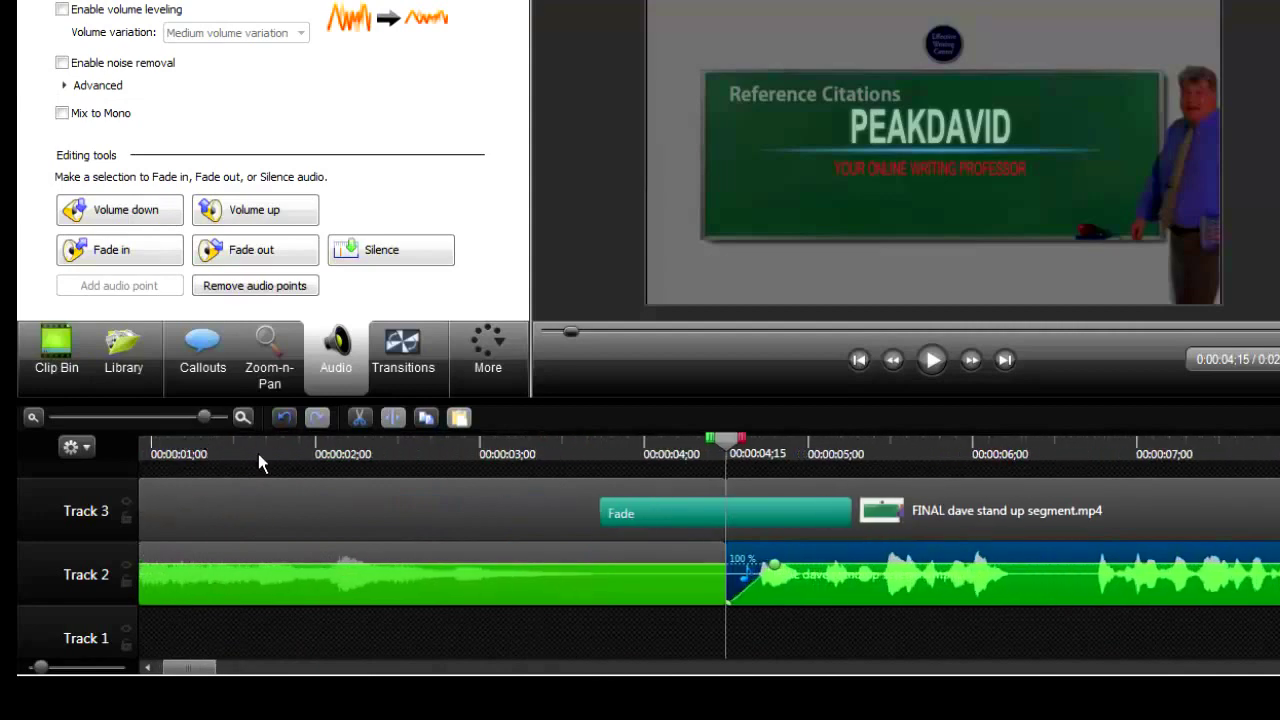
{"action": "mouse_move", "coordinate": [608, 514]}
{"action": "left_click", "coordinate": [600, 512]}
{"action": "left_click_drag", "start_coordinate": [598, 512], "coordinate": [562, 512]}
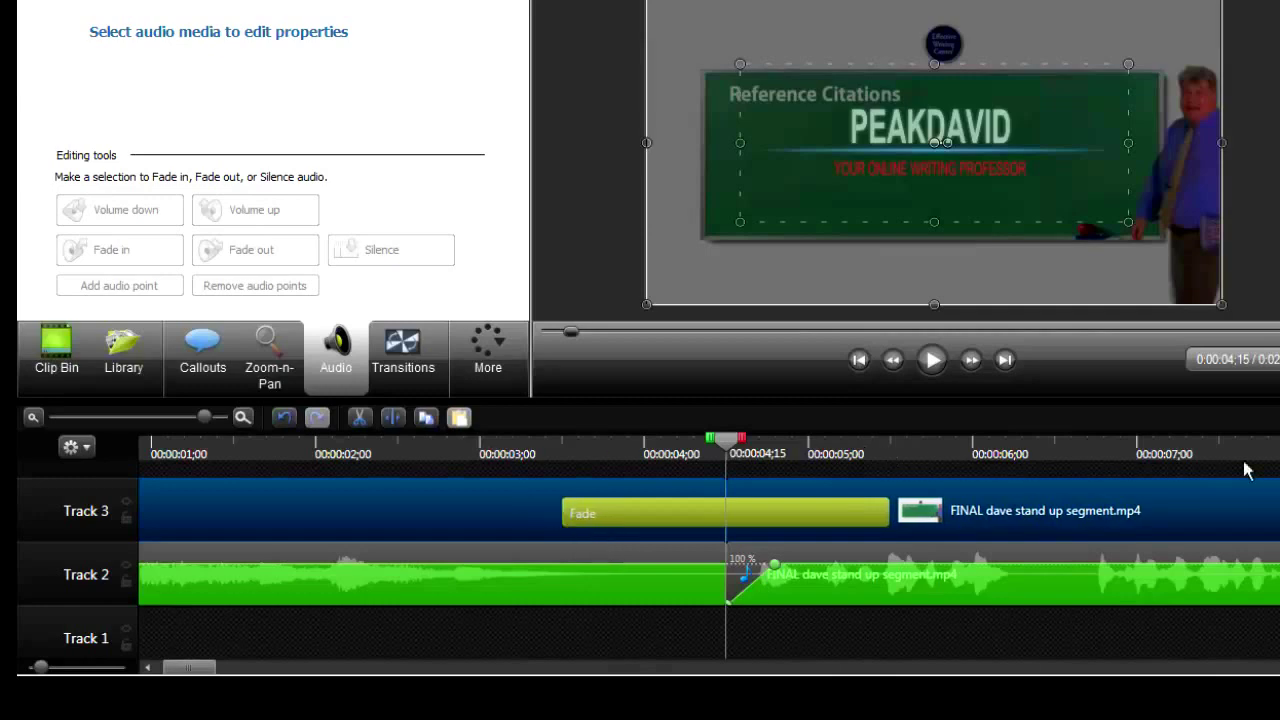
- Play the timeline from about 00:00:02;20 to review the lengthened fade
{"action": "left_click", "coordinate": [425, 453]}
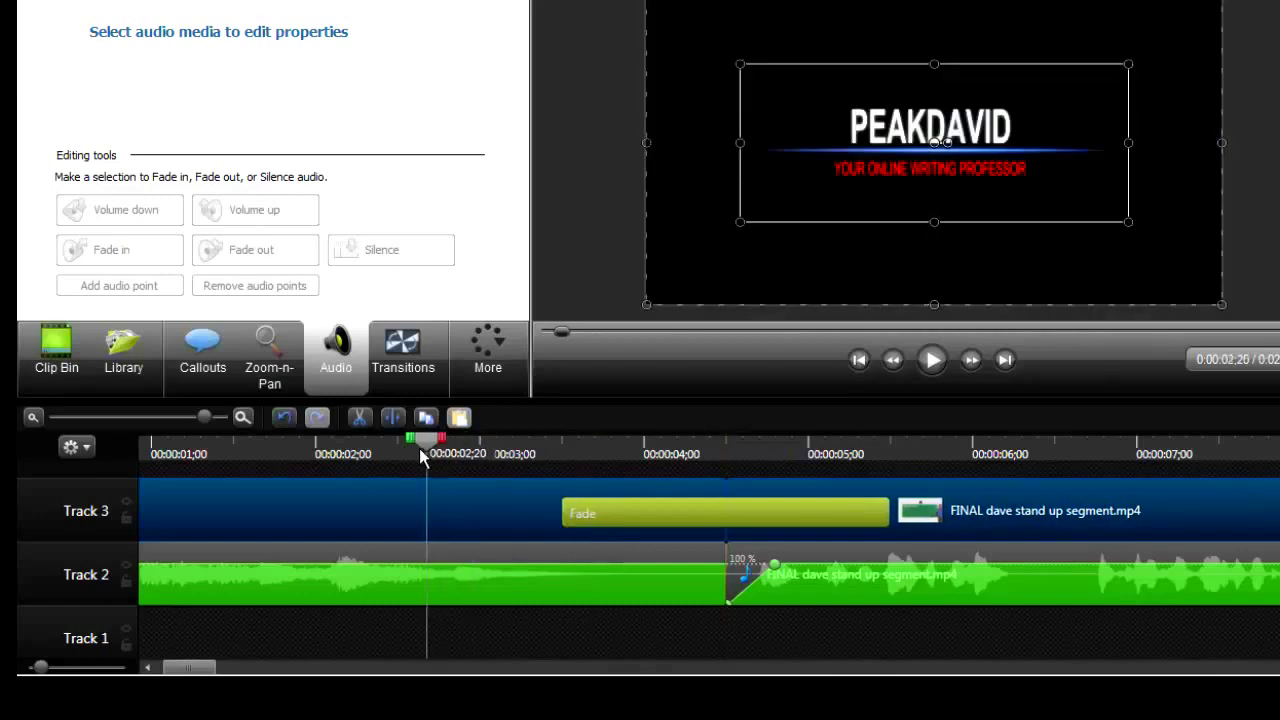
{"action": "left_click", "coordinate": [930, 359]}
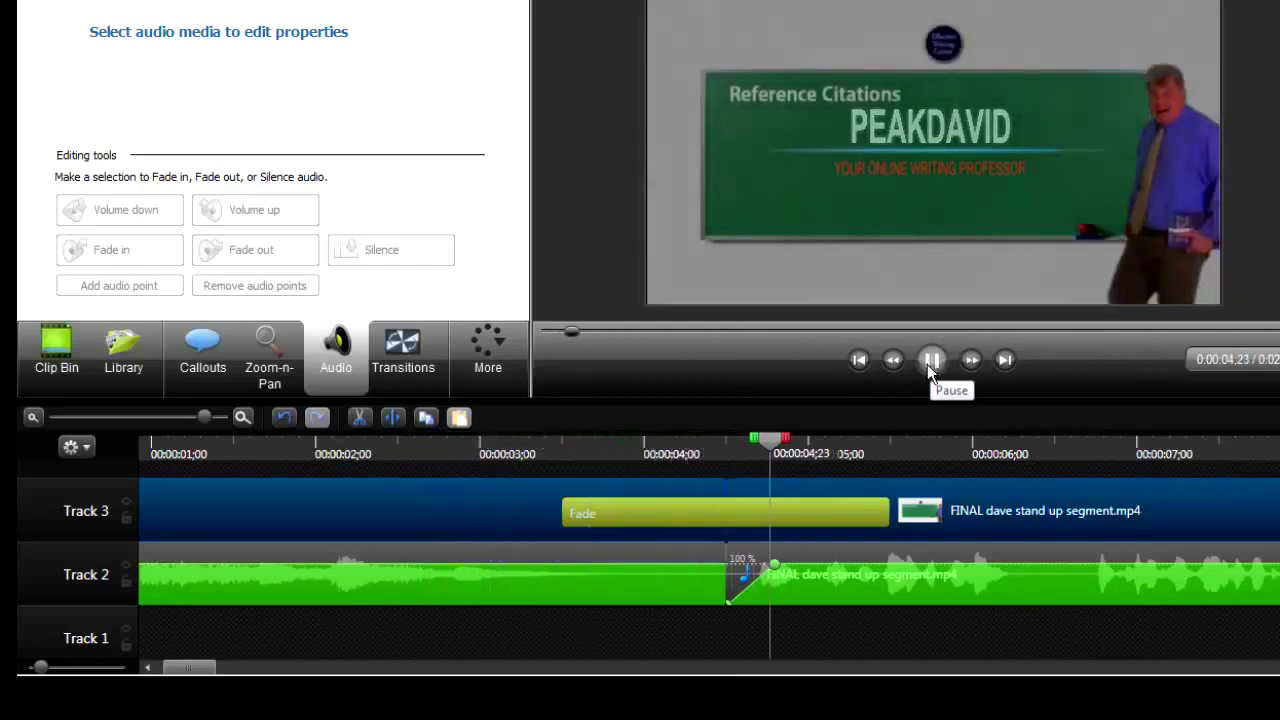
{"action": "left_click", "coordinate": [927, 361]}
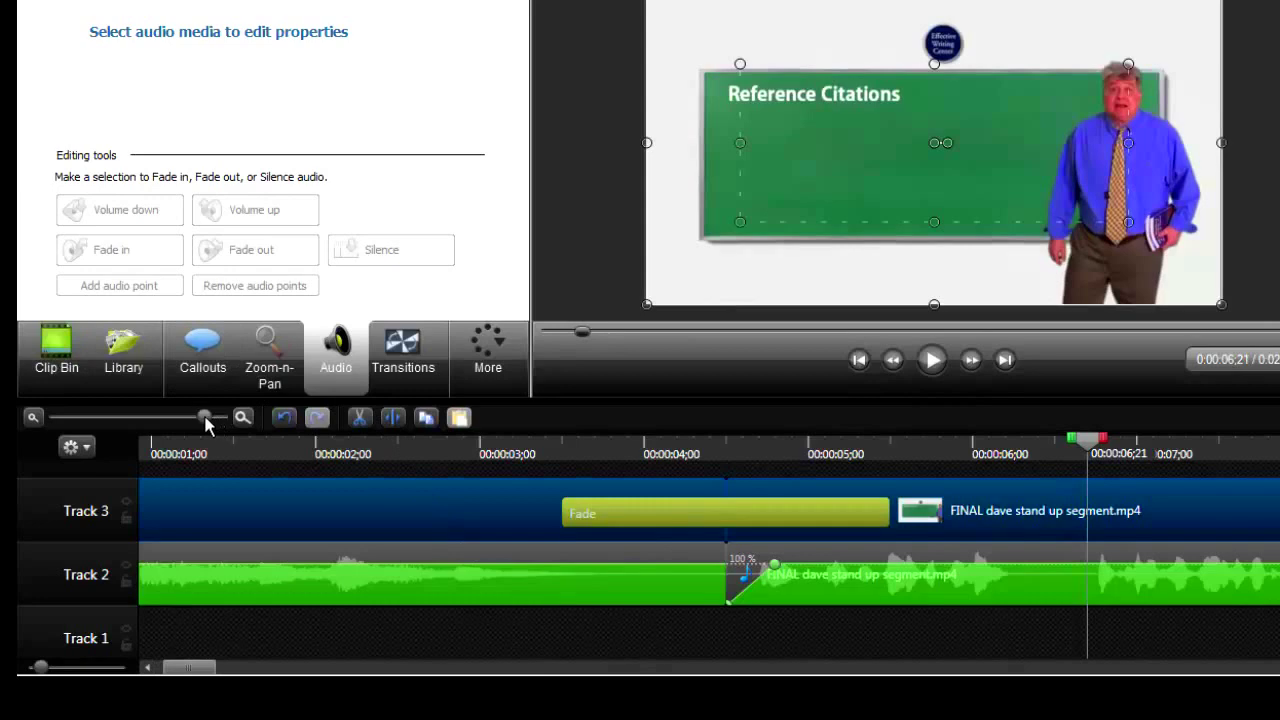
- Import footsteps_concrete-MED from the Sound Effects folder and place it on Track 1, starting just after the Fade transition begins
{"action": "left_click_drag", "start_coordinate": [205, 418], "coordinate": [172, 431]}
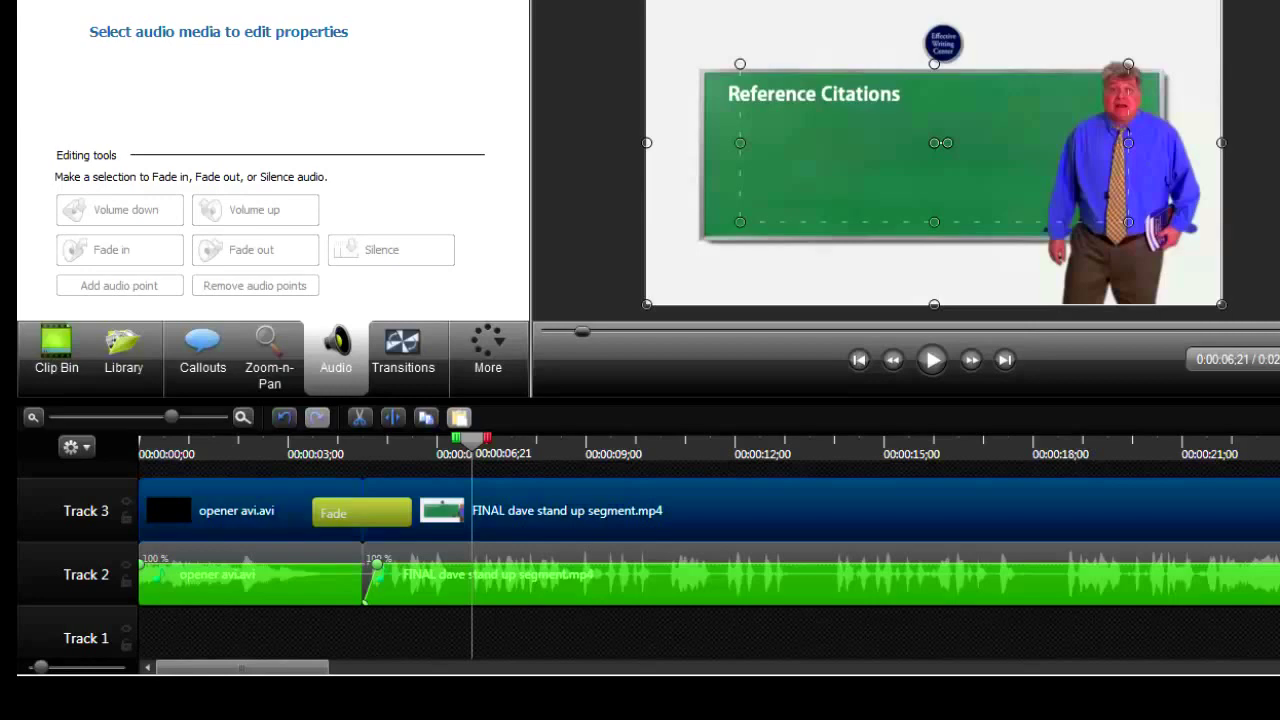
{"action": "key", "text": "ctrl+i"}
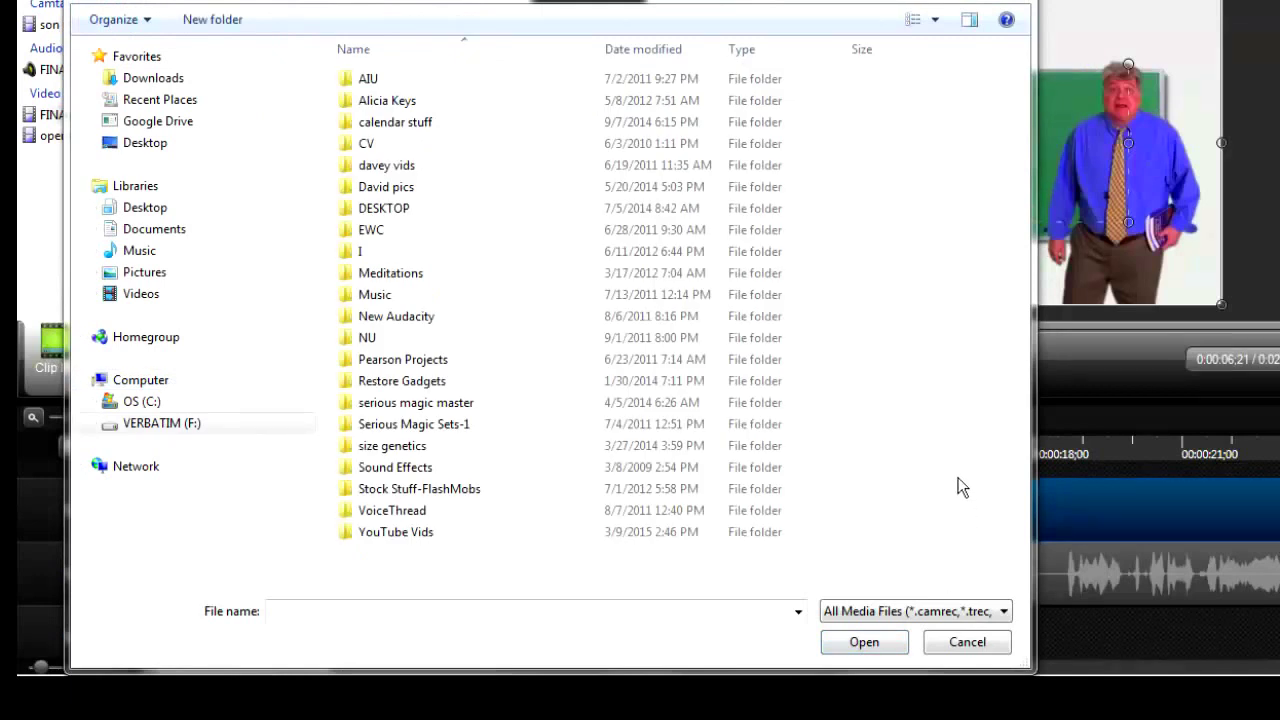
{"action": "double_click", "coordinate": [350, 468]}
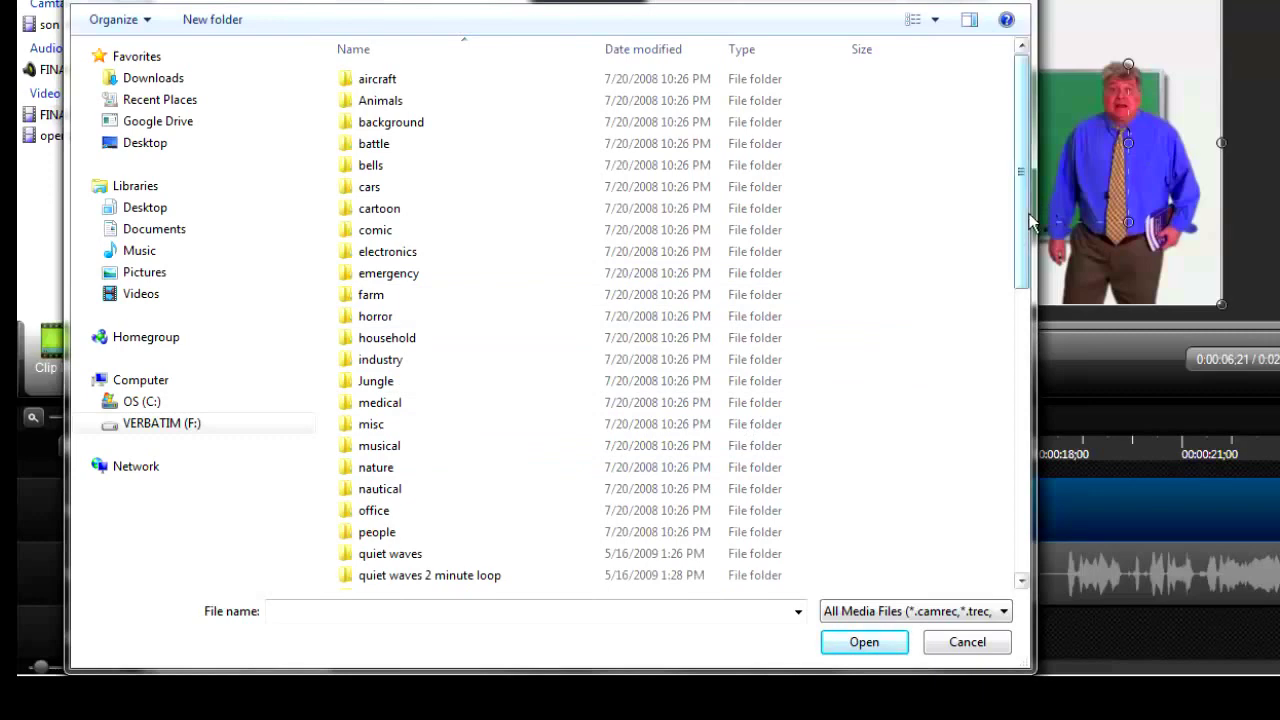
{"action": "left_click_drag", "start_coordinate": [1030, 222], "coordinate": [1005, 500]}
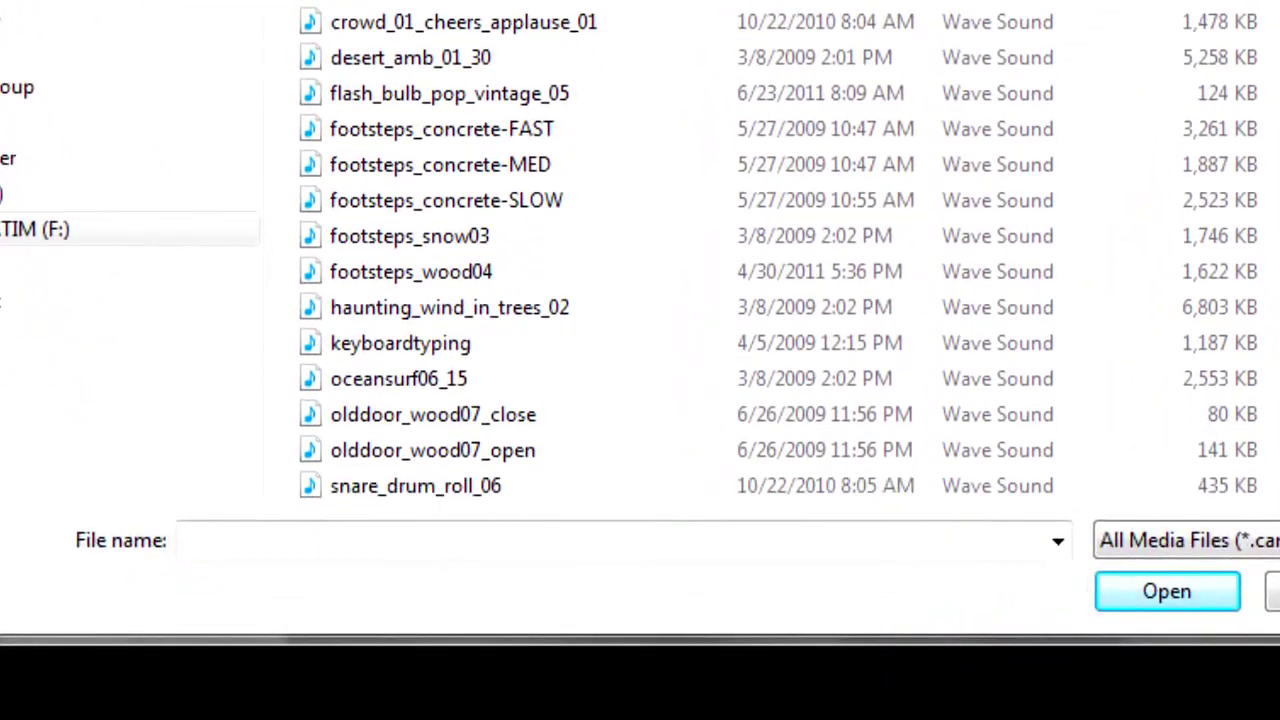
{"action": "scroll", "coordinate": [778, 252], "scroll_direction": "down", "scroll_amount": 1}
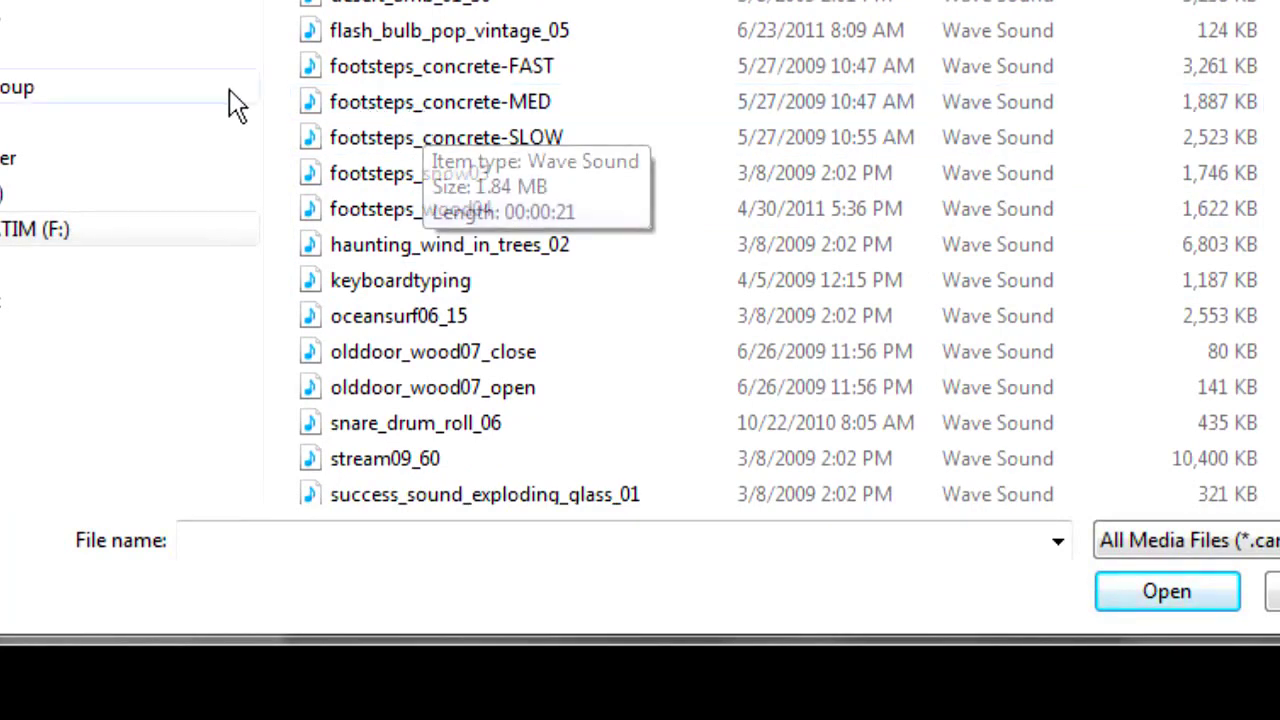
{"action": "left_click", "coordinate": [318, 106]}
{"action": "left_click", "coordinate": [1167, 591]}
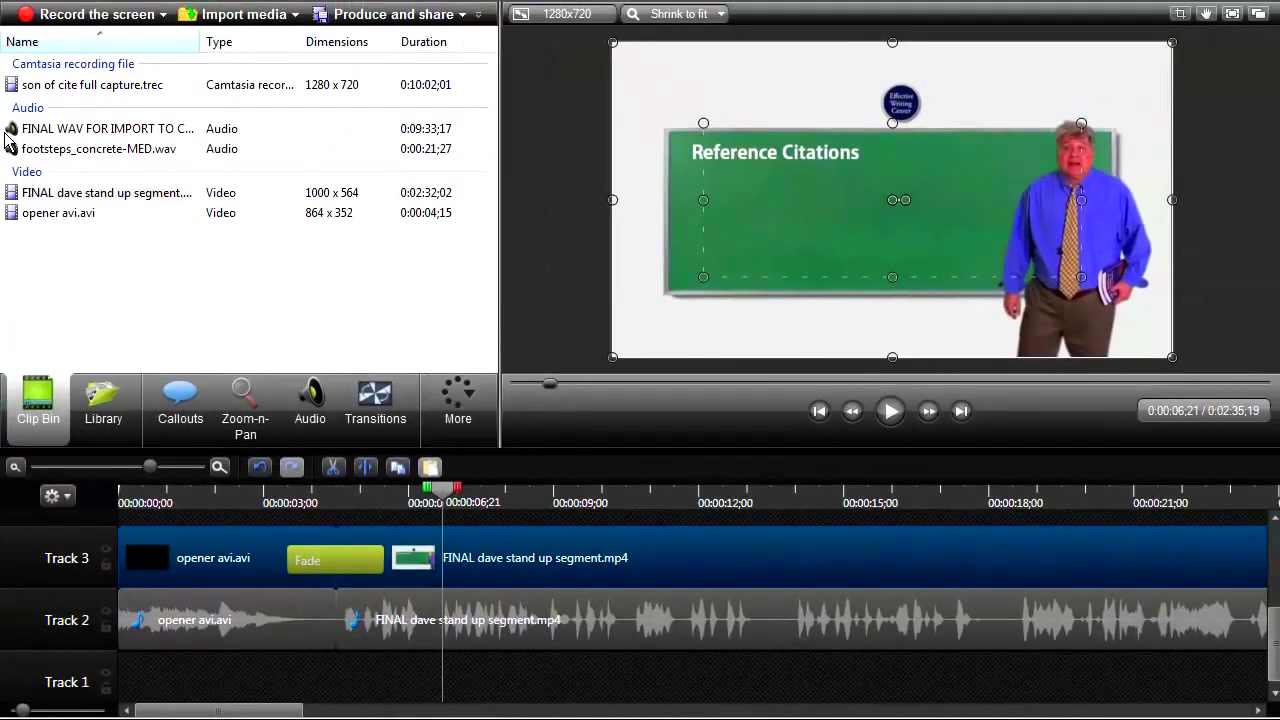
{"action": "left_click_drag", "start_coordinate": [12, 149], "coordinate": [334, 684]}
{"action": "left_click_drag", "start_coordinate": [350, 697], "coordinate": [318, 697]}
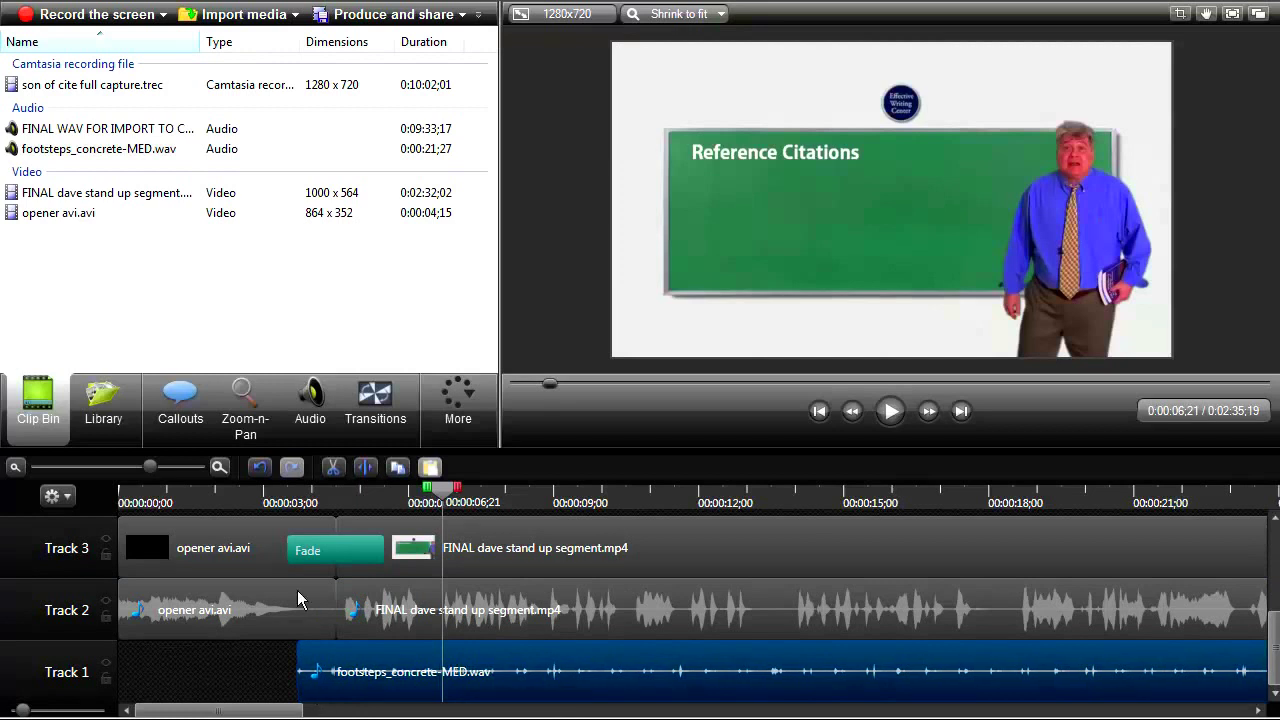
- Play the timeline from about 00:00:02;27 to check the footsteps against the presenter's entrance
{"action": "left_click", "coordinate": [259, 490]}
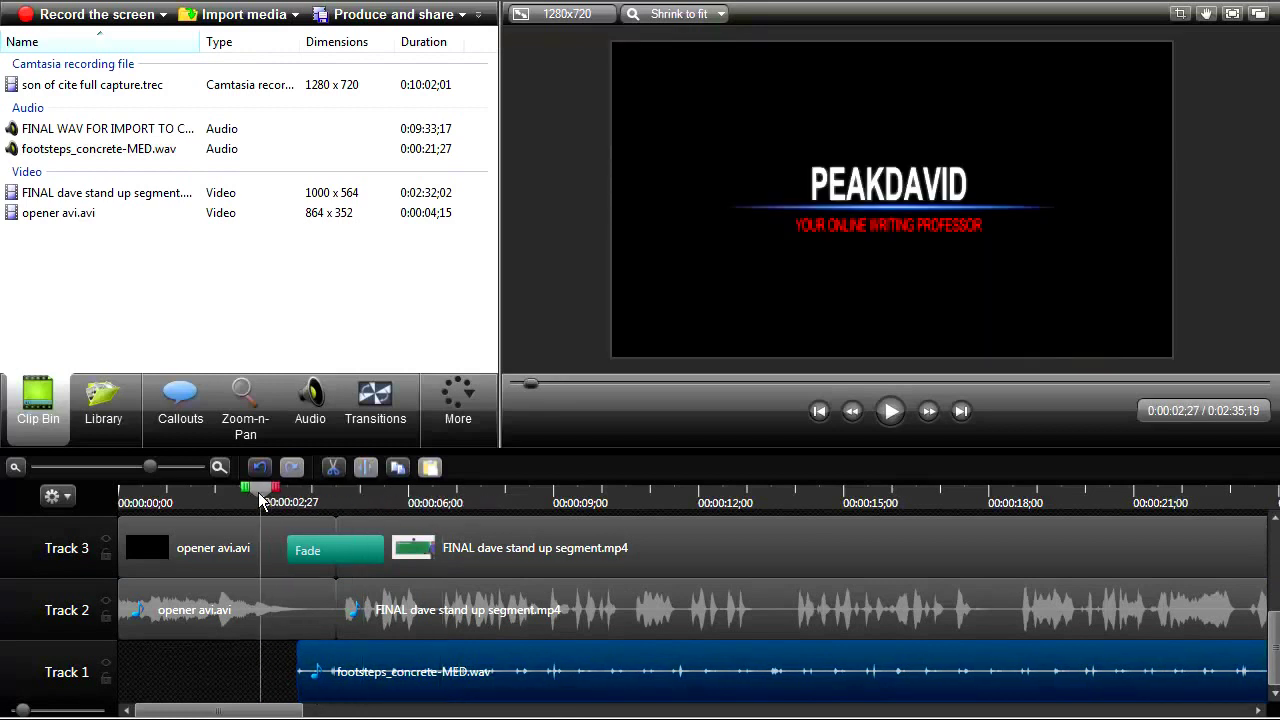
{"action": "left_click", "coordinate": [892, 412]}
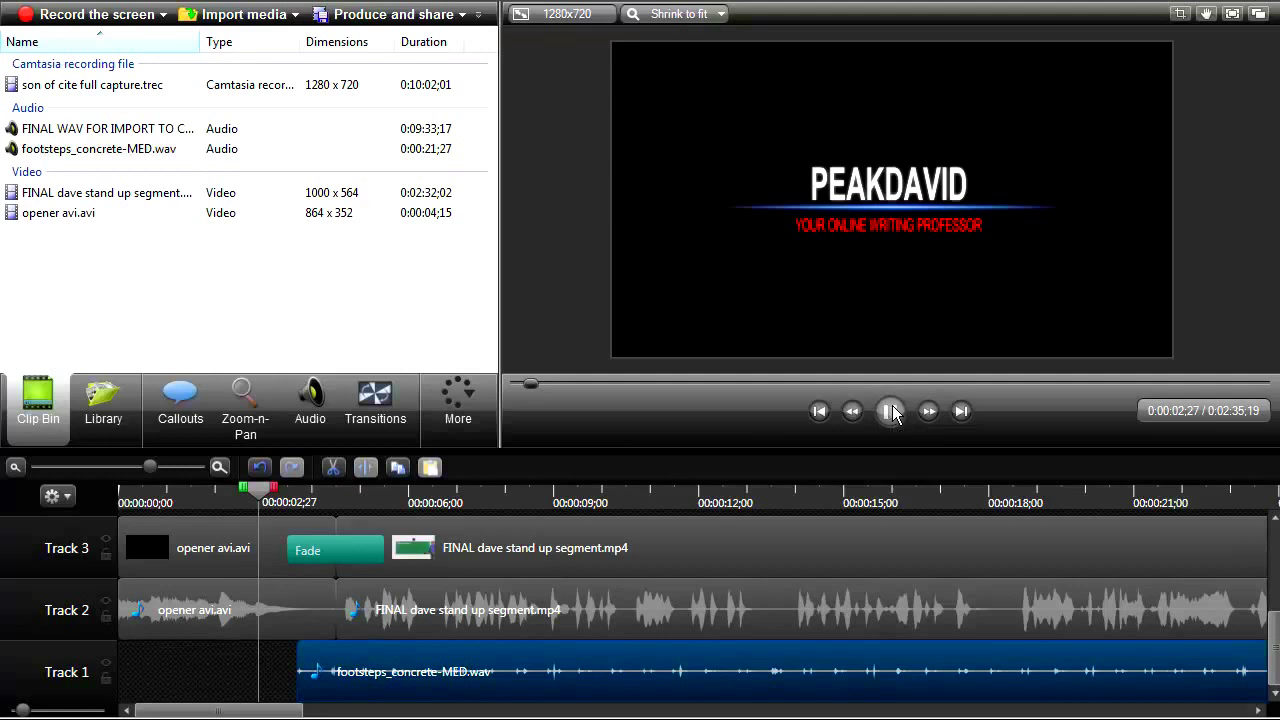
{"action": "left_click", "coordinate": [893, 412]}
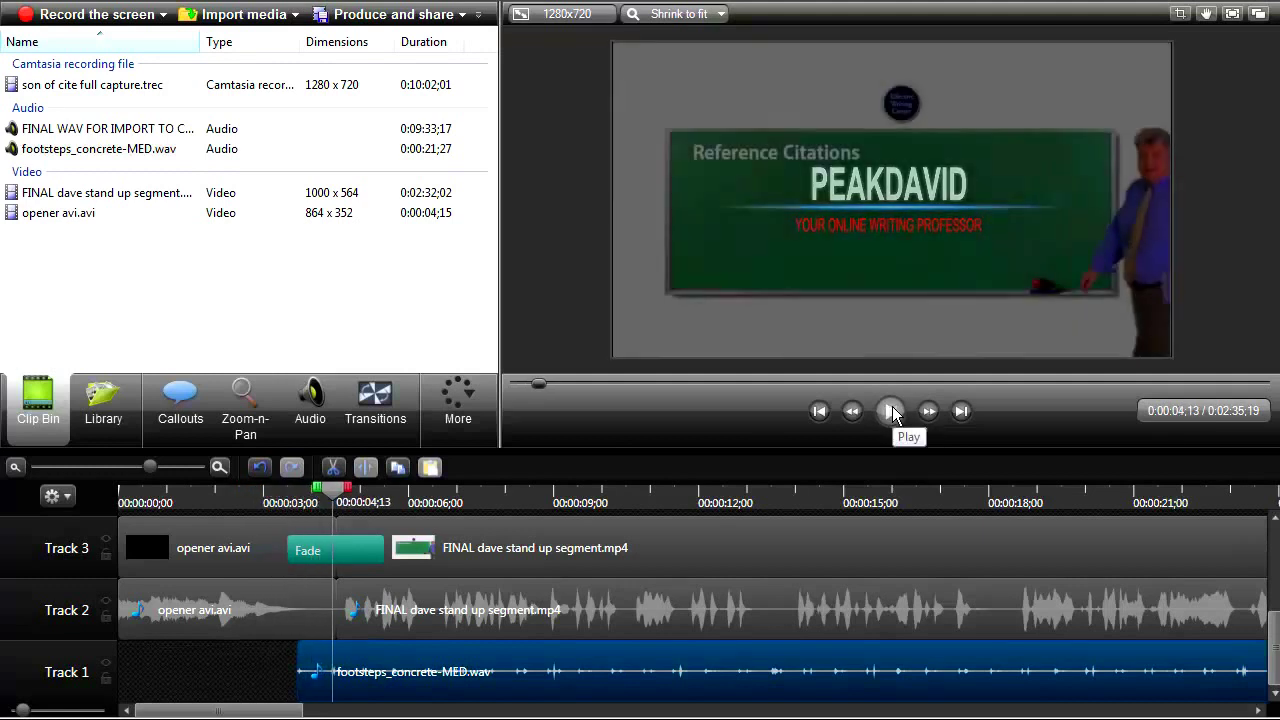
{"action": "left_click", "coordinate": [892, 412]}
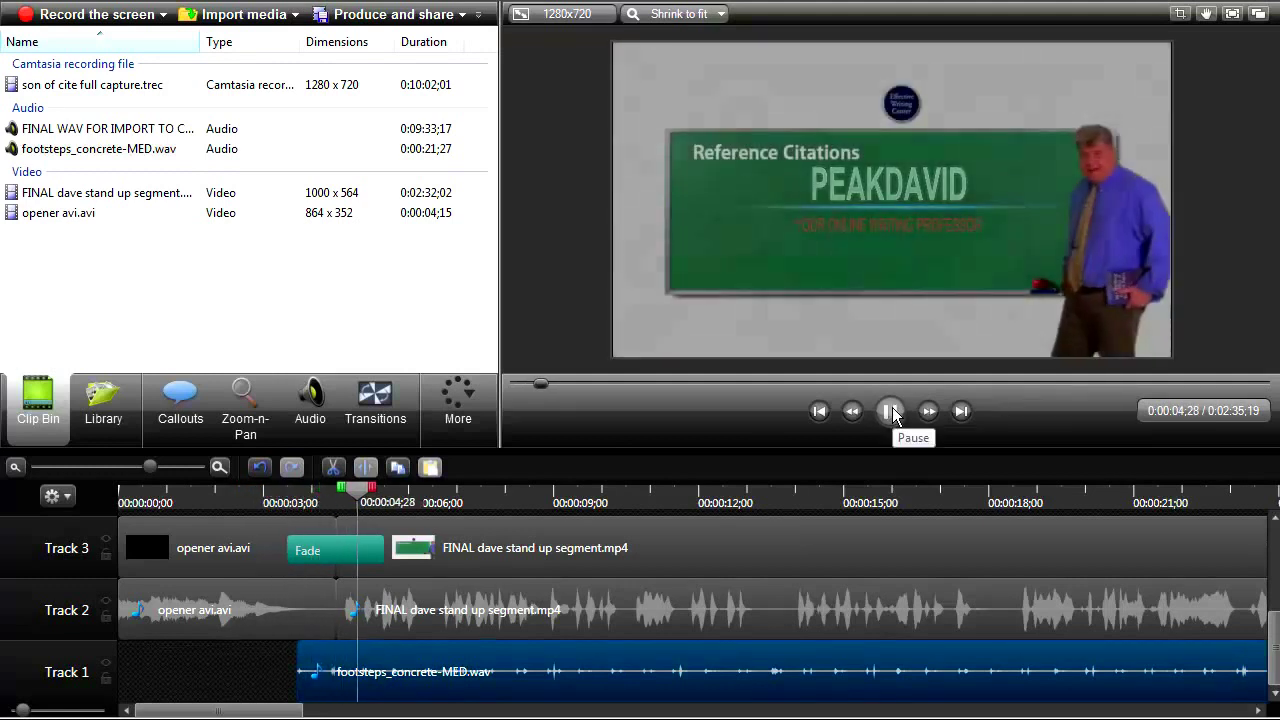
{"action": "left_click", "coordinate": [892, 412]}
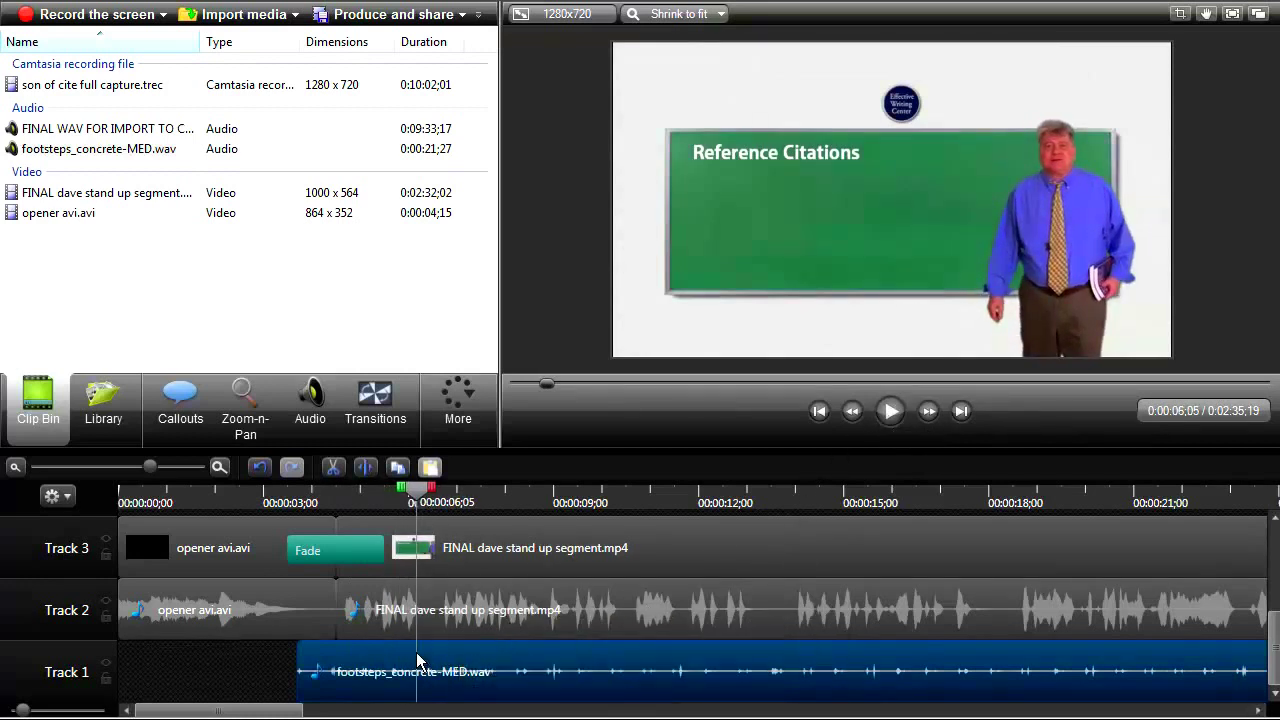
- Split the footsteps clip on Track 1 at 00:00:06;05 and delete the part after the split
{"action": "left_click", "coordinate": [365, 467]}
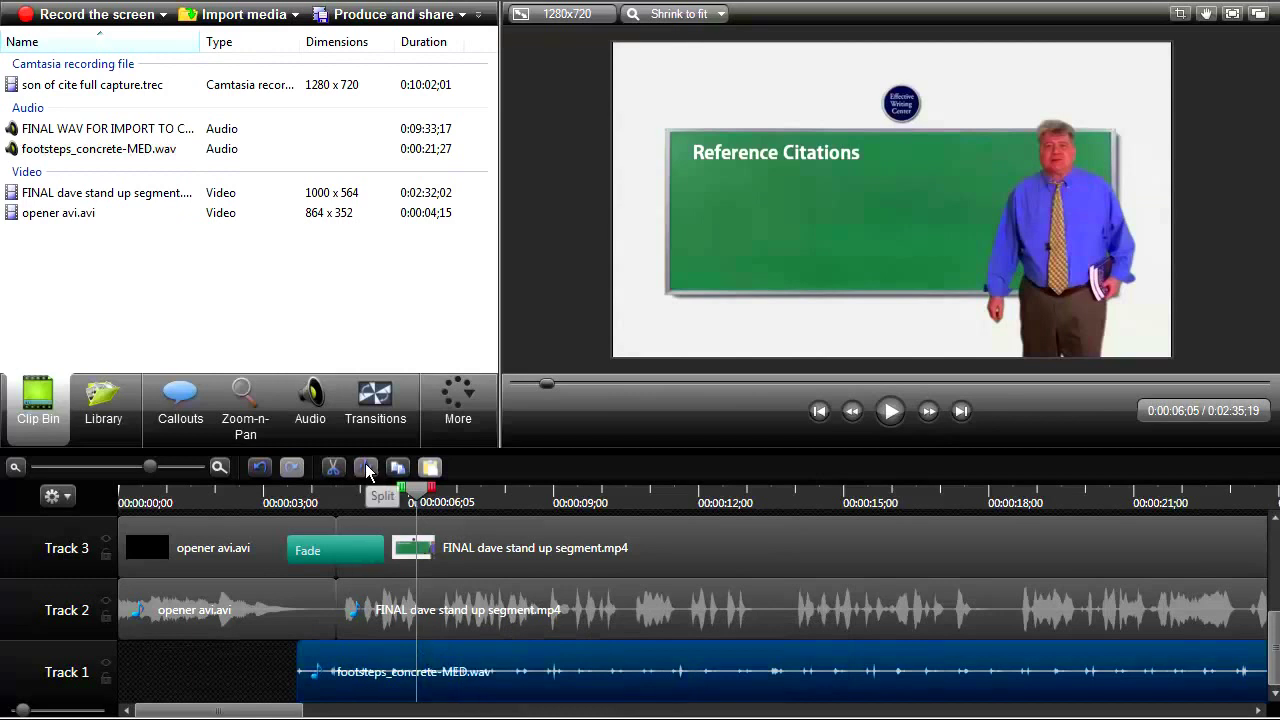
{"action": "left_click", "coordinate": [473, 652]}
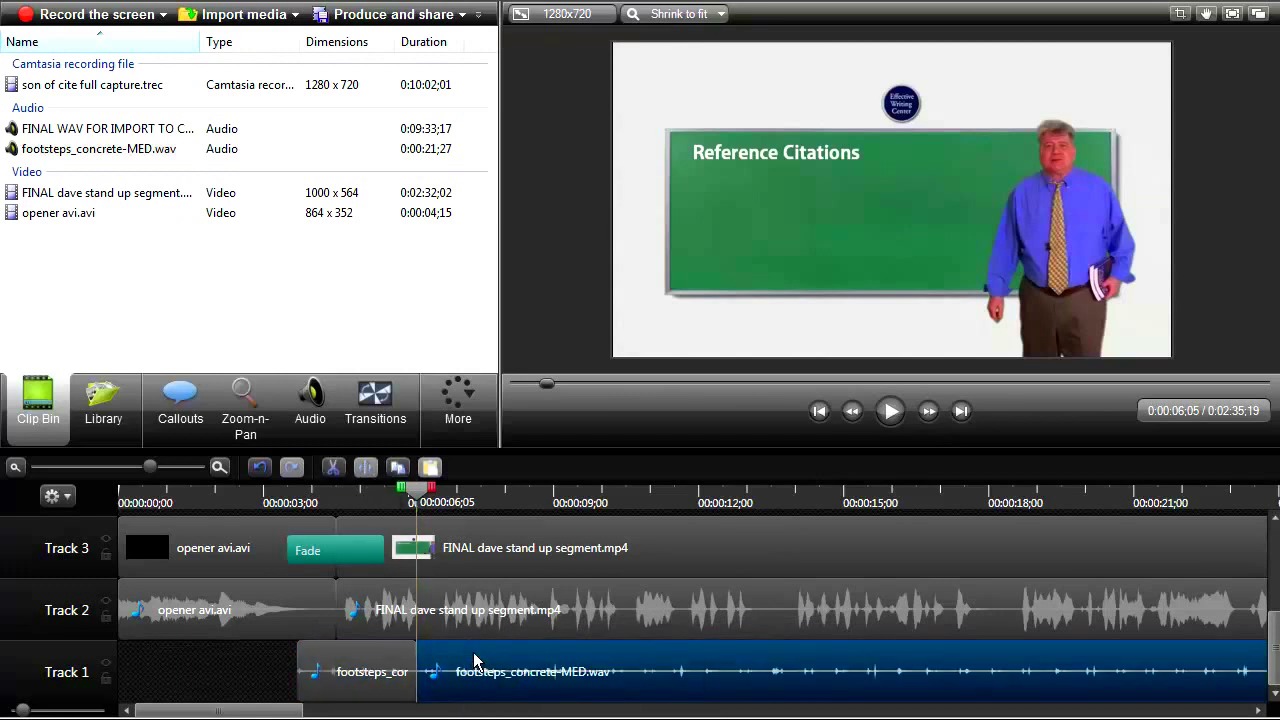
{"action": "right_click", "coordinate": [472, 652]}
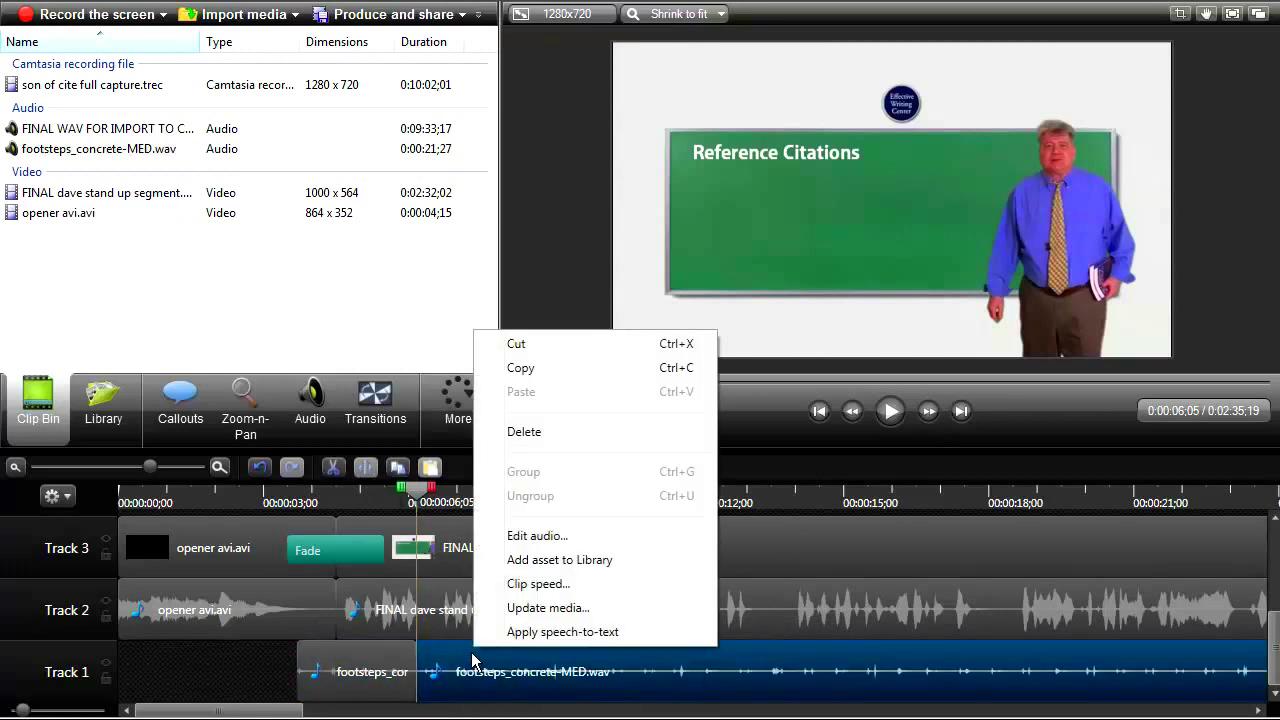
{"action": "left_click", "coordinate": [524, 432]}
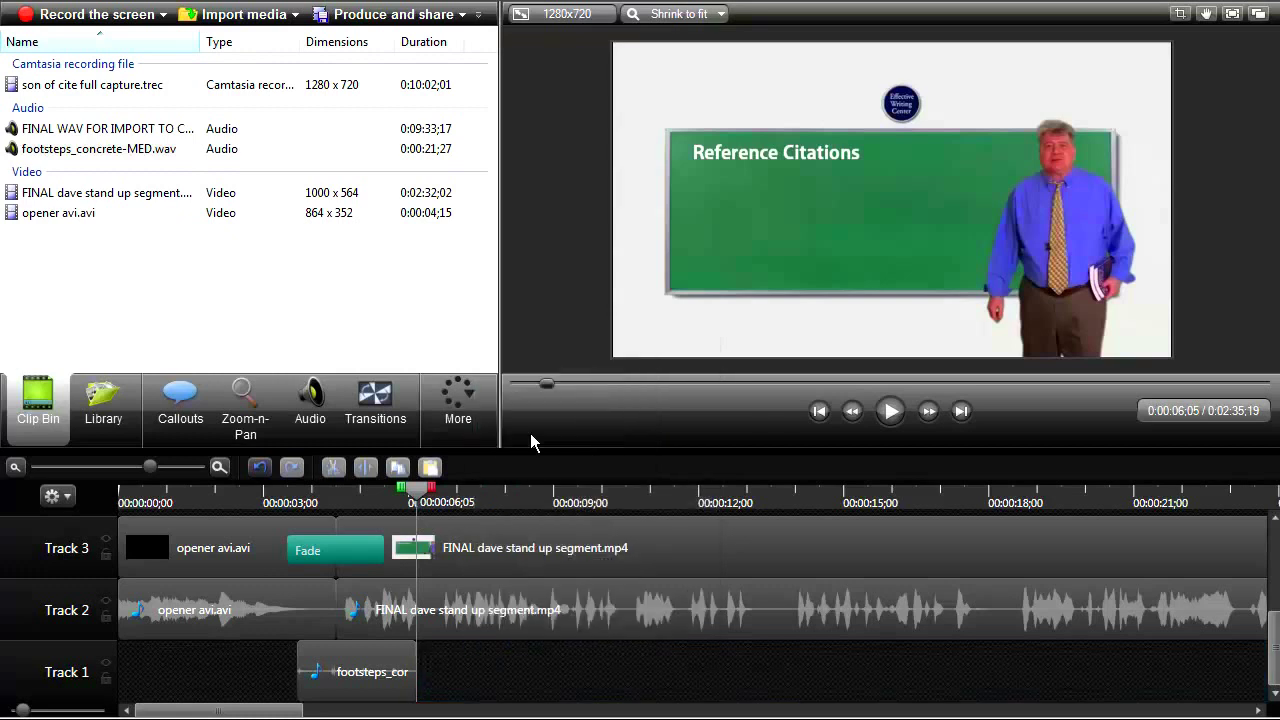
- Lock Tracks 2 and 3, select the timeline range covering the footsteps clip, and lower its volume by one increment
{"action": "left_click", "coordinate": [106, 616]}
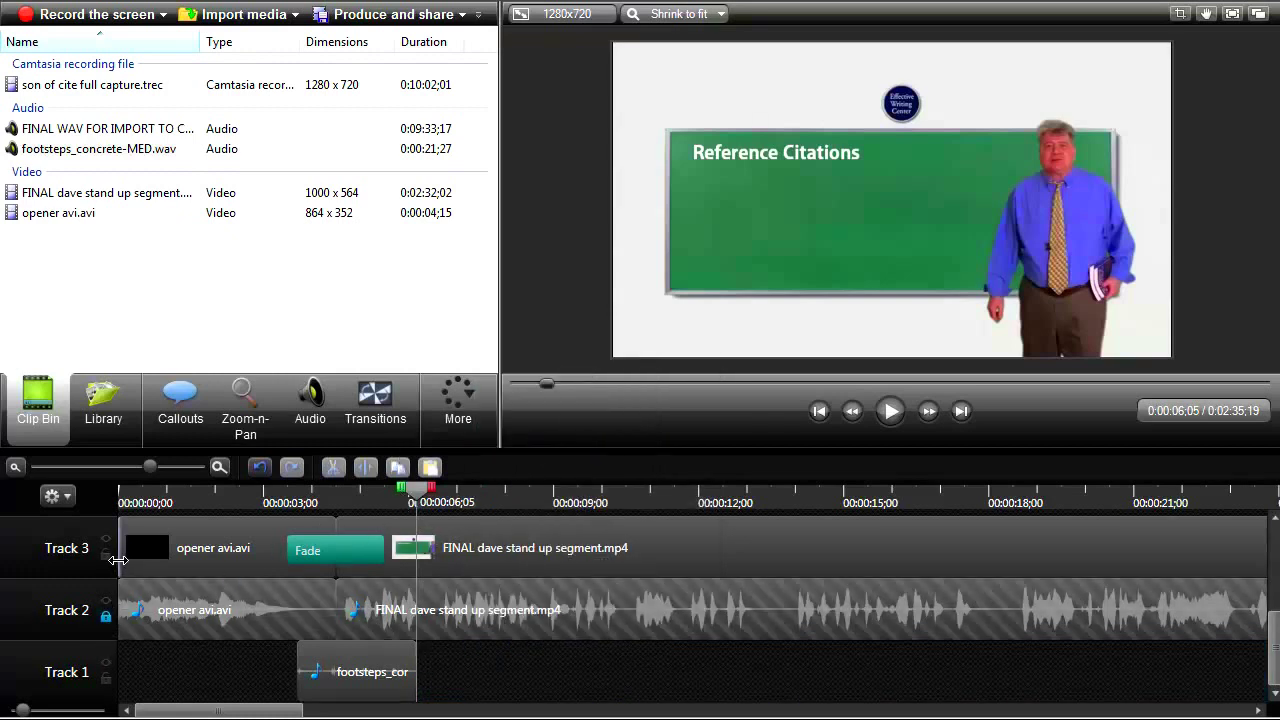
{"action": "left_click", "coordinate": [118, 560]}
{"action": "left_click", "coordinate": [110, 555]}
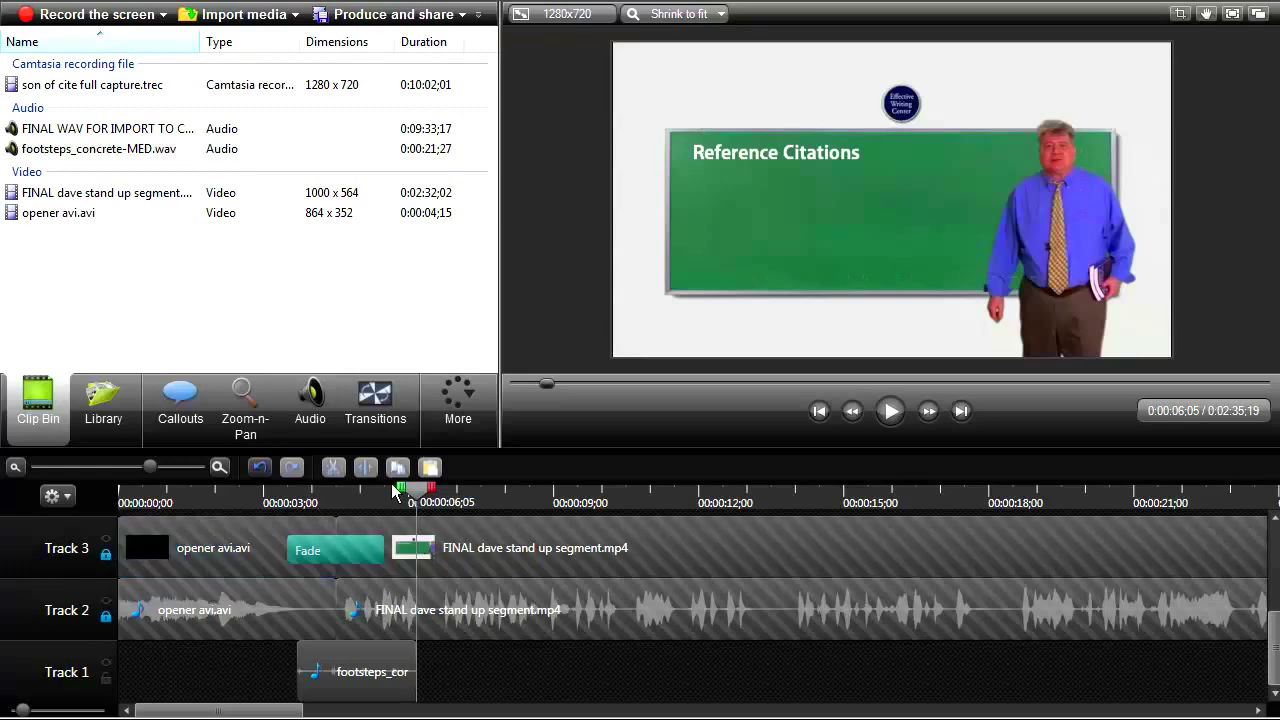
{"action": "left_click_drag", "start_coordinate": [397, 482], "coordinate": [277, 525]}
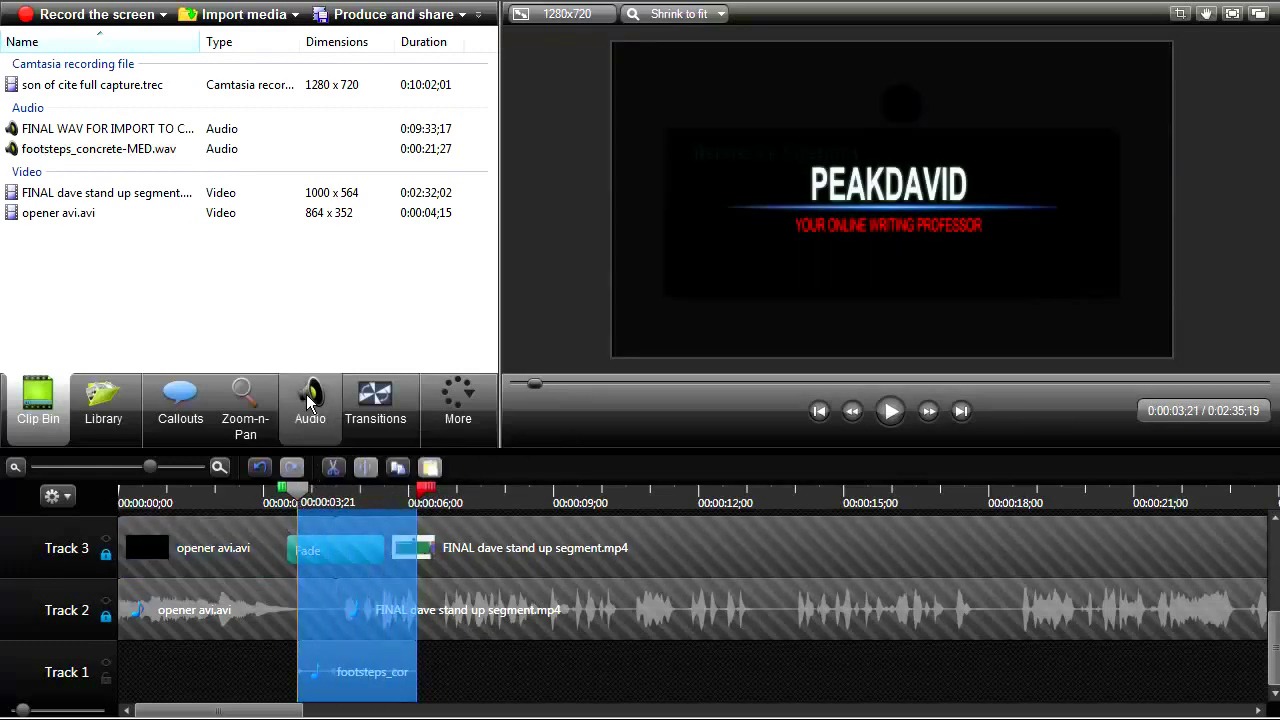
{"action": "left_click", "coordinate": [311, 401]}
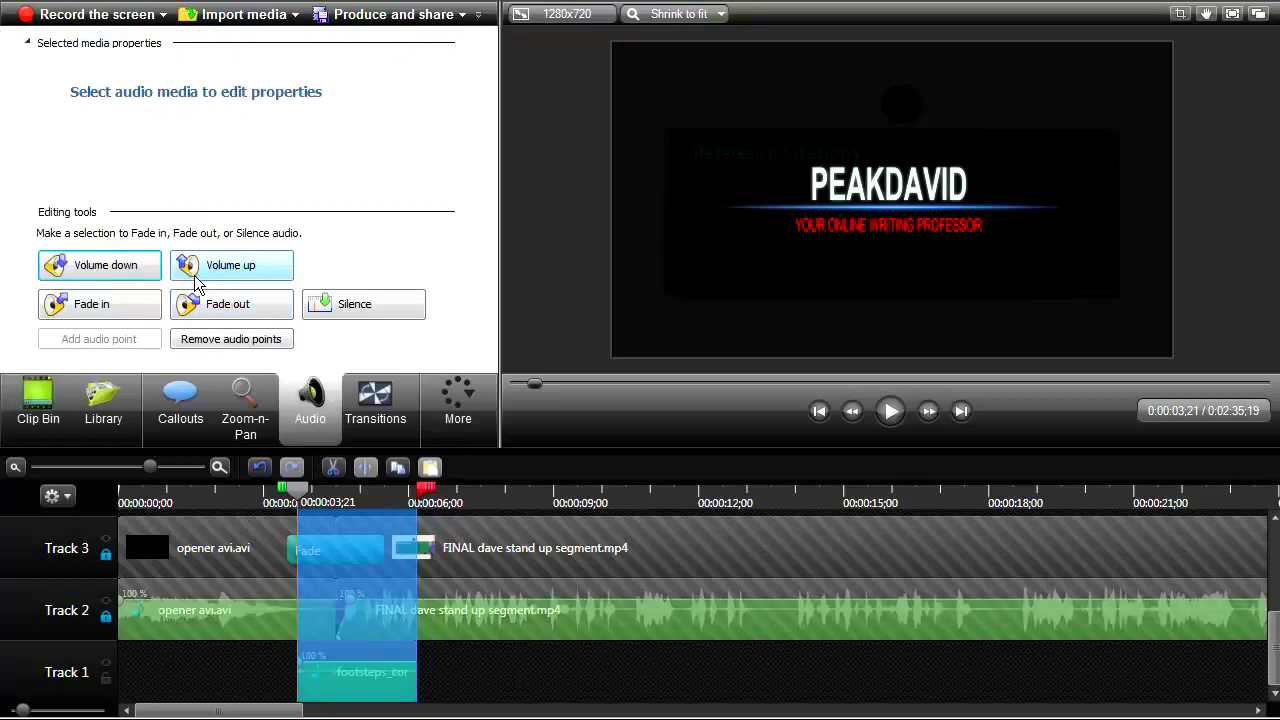
{"action": "left_click", "coordinate": [113, 269]}
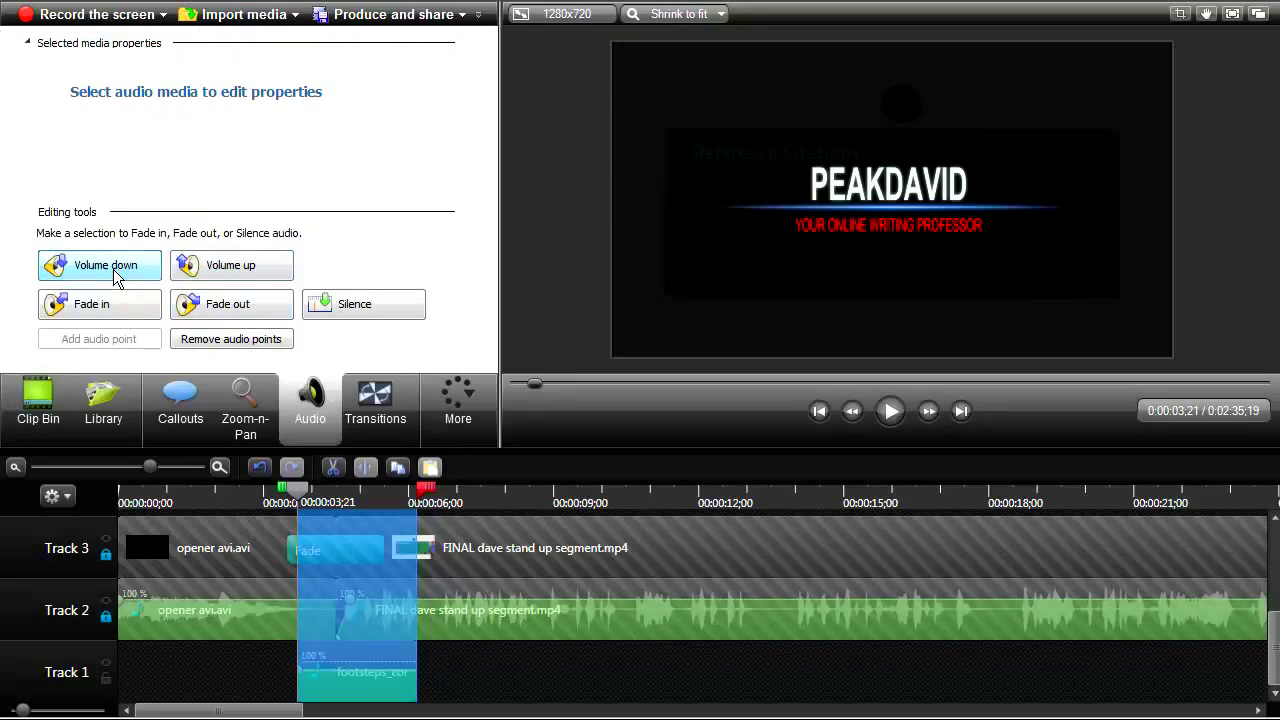
- Play the timeline from before the Fade transition to about 00:00:05;18 to check the footsteps volume
{"action": "left_click", "coordinate": [251, 487]}
{"action": "left_click", "coordinate": [255, 493]}
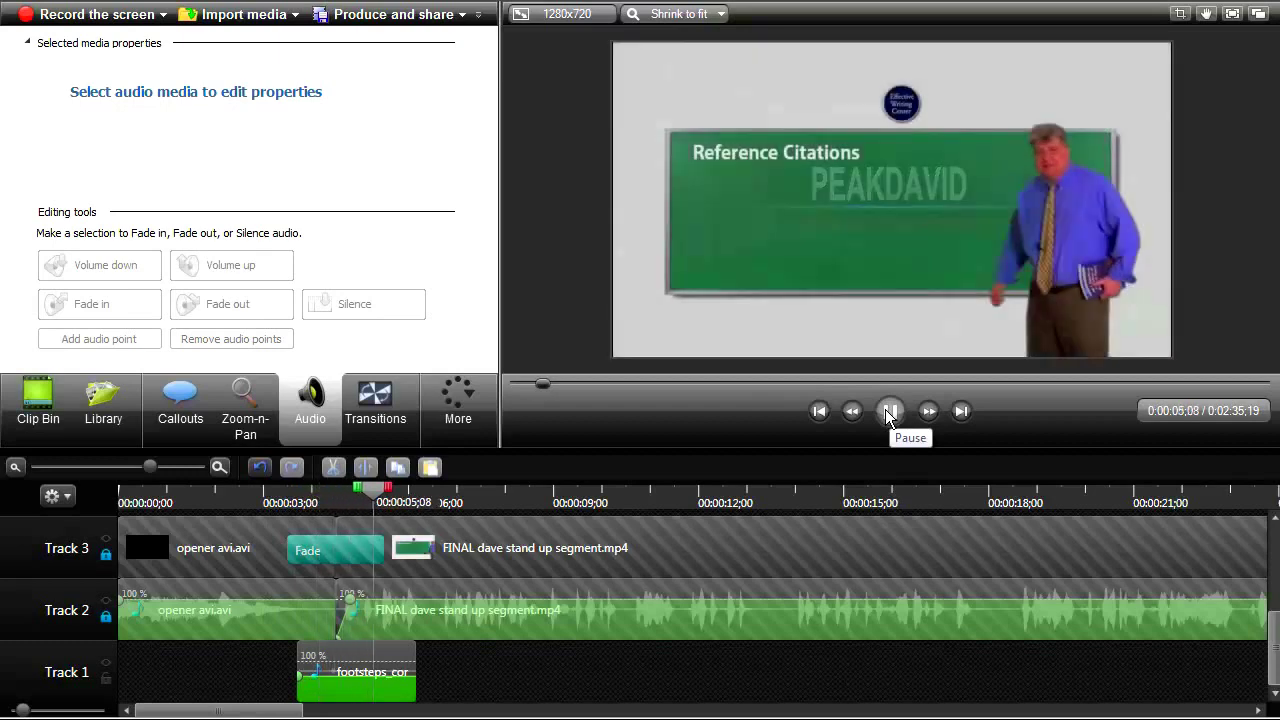
{"action": "left_click", "coordinate": [888, 410]}
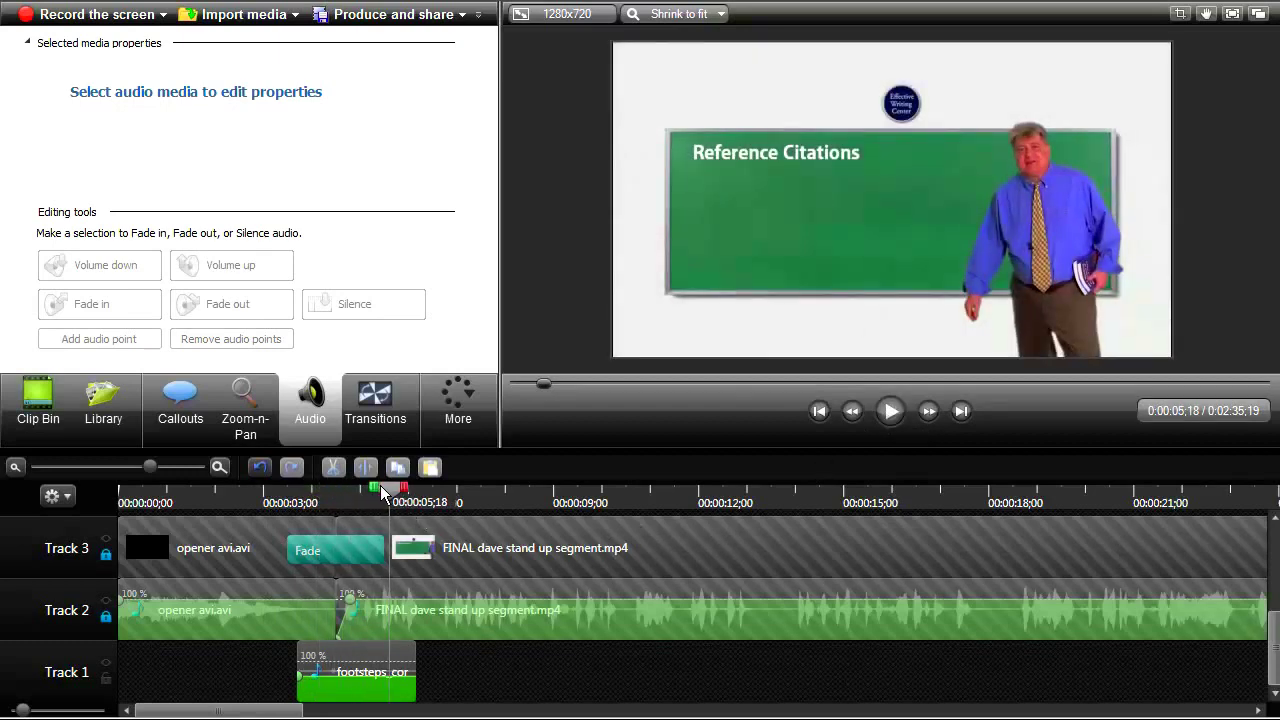
- Reselect the range over the footsteps clip and lower its volume by two more increments
{"action": "left_click_drag", "start_coordinate": [381, 490], "coordinate": [286, 525]}
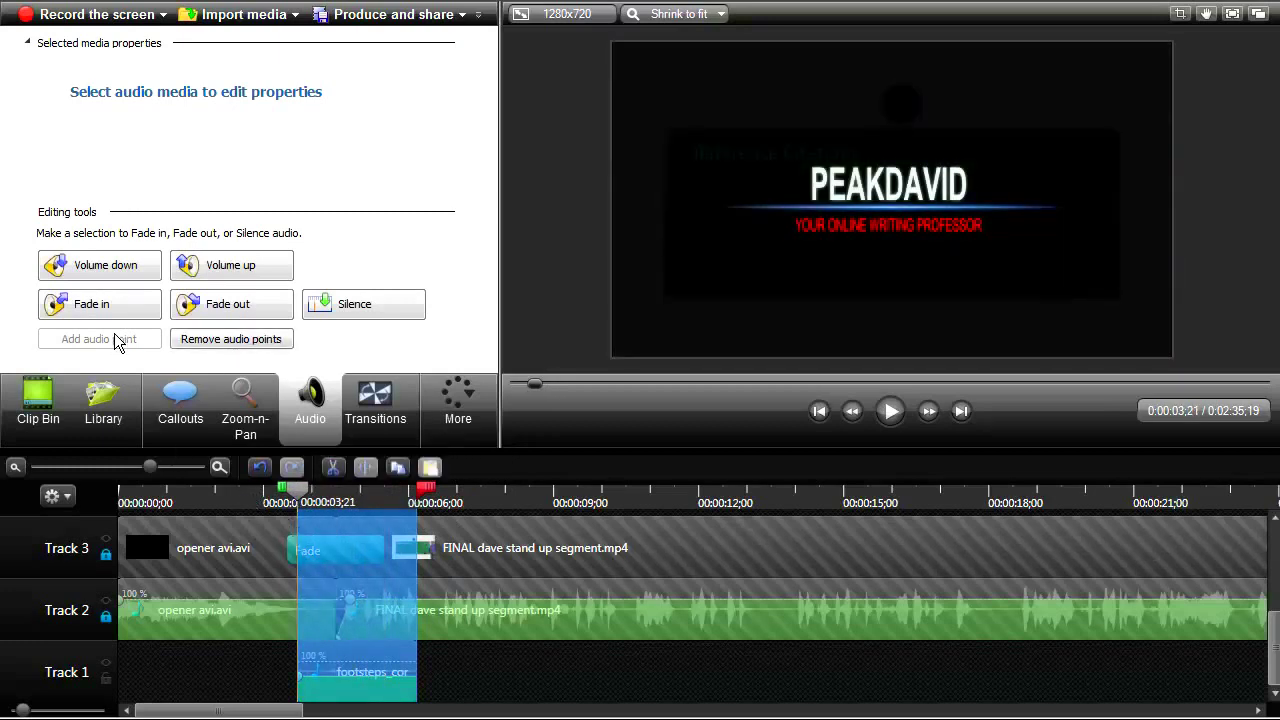
{"action": "left_click", "coordinate": [115, 265]}
{"action": "left_click", "coordinate": [115, 265]}
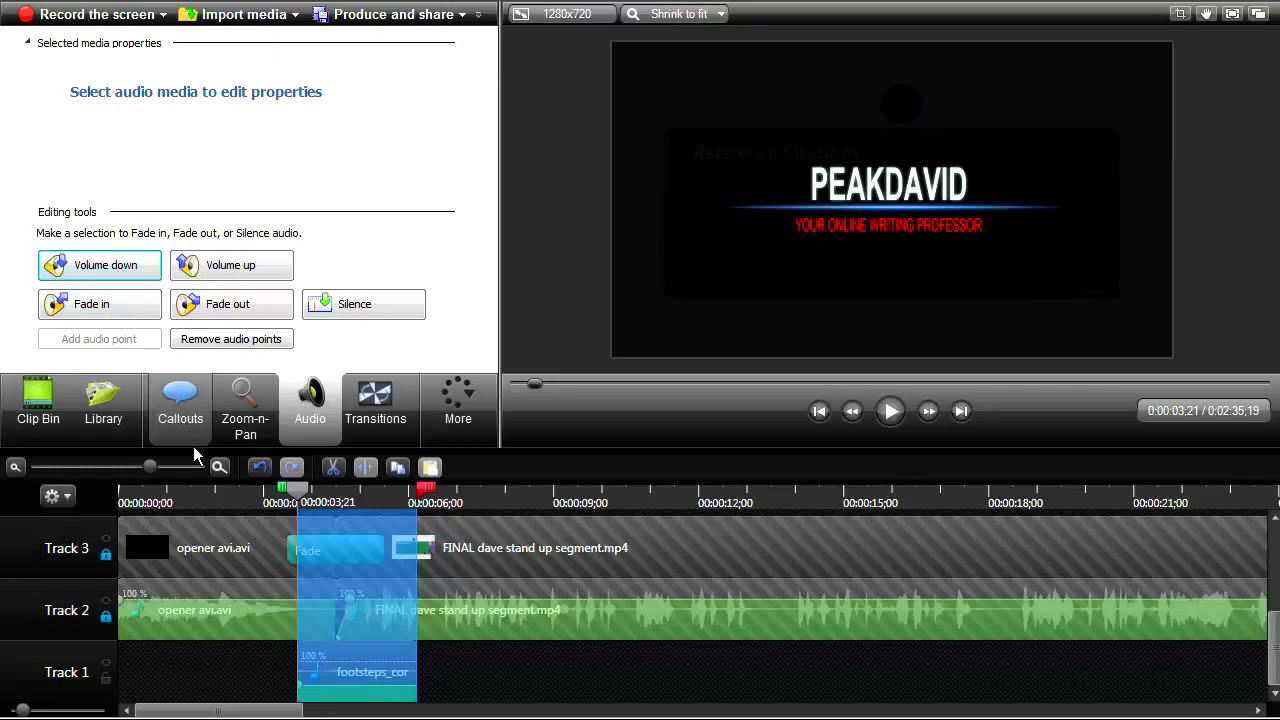
{"action": "left_click", "coordinate": [249, 486]}
{"action": "left_click", "coordinate": [249, 485]}
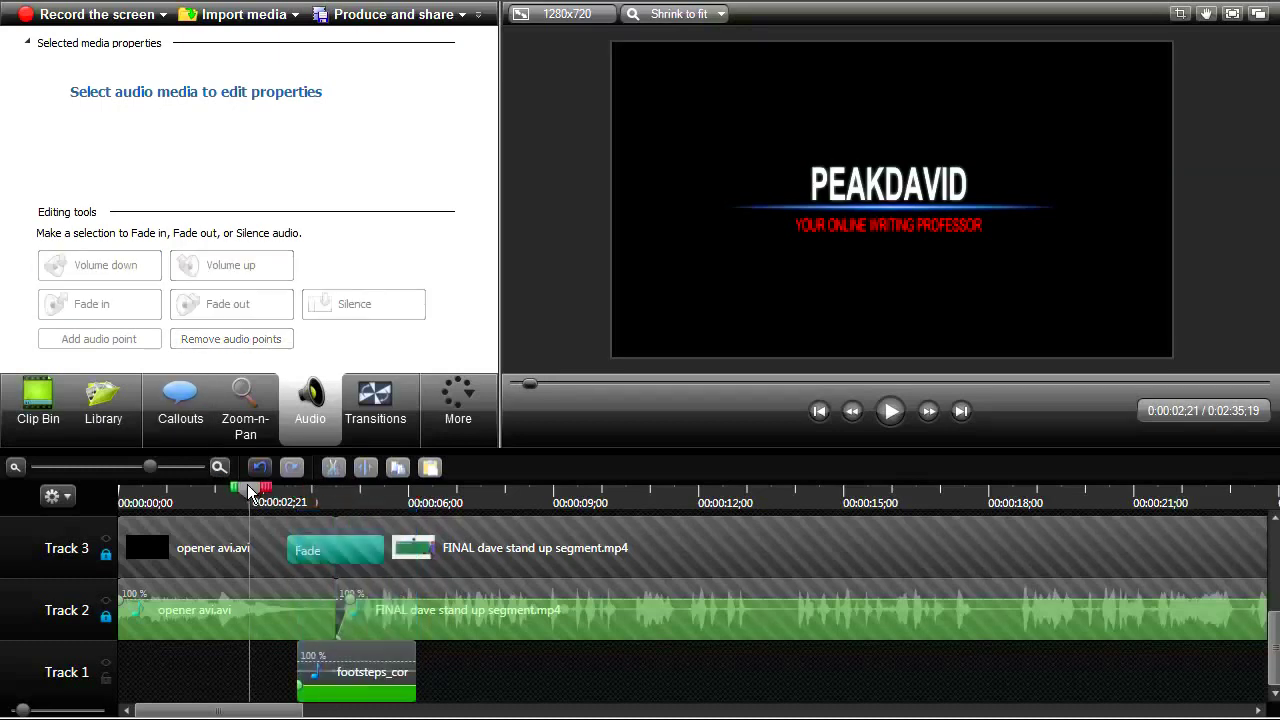
{"action": "left_click_drag", "start_coordinate": [150, 467], "coordinate": [153, 467]}
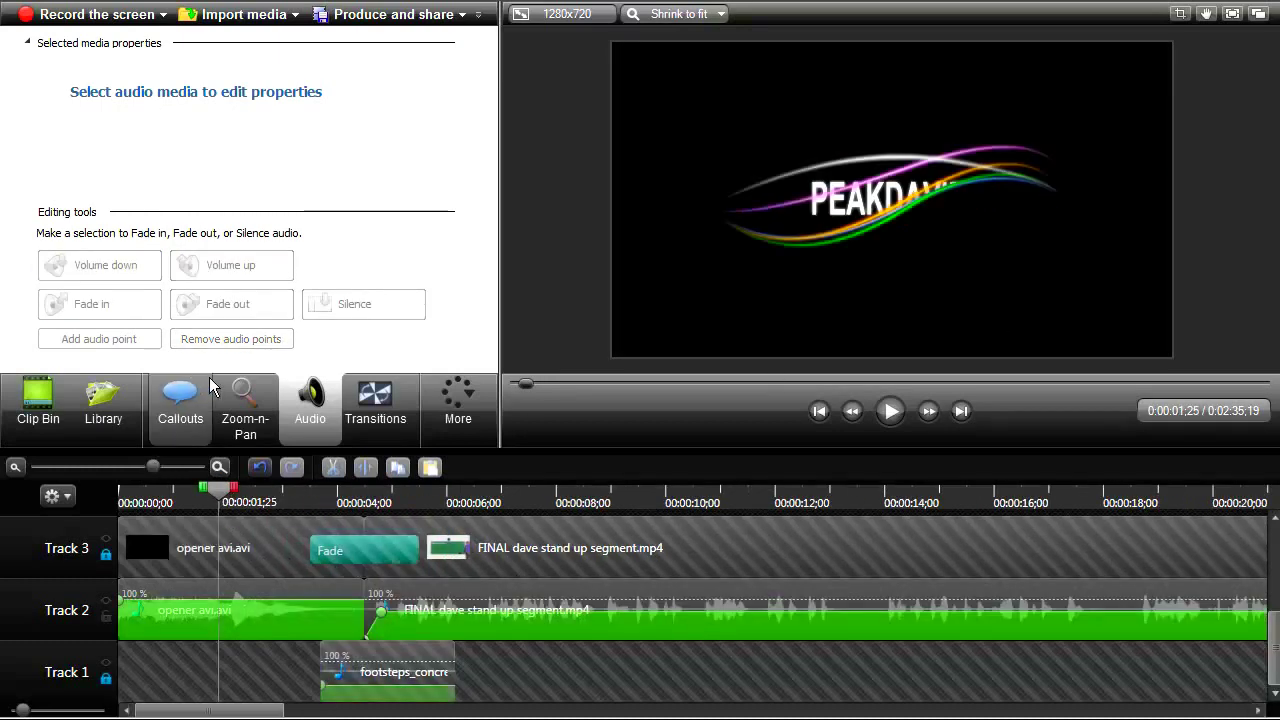
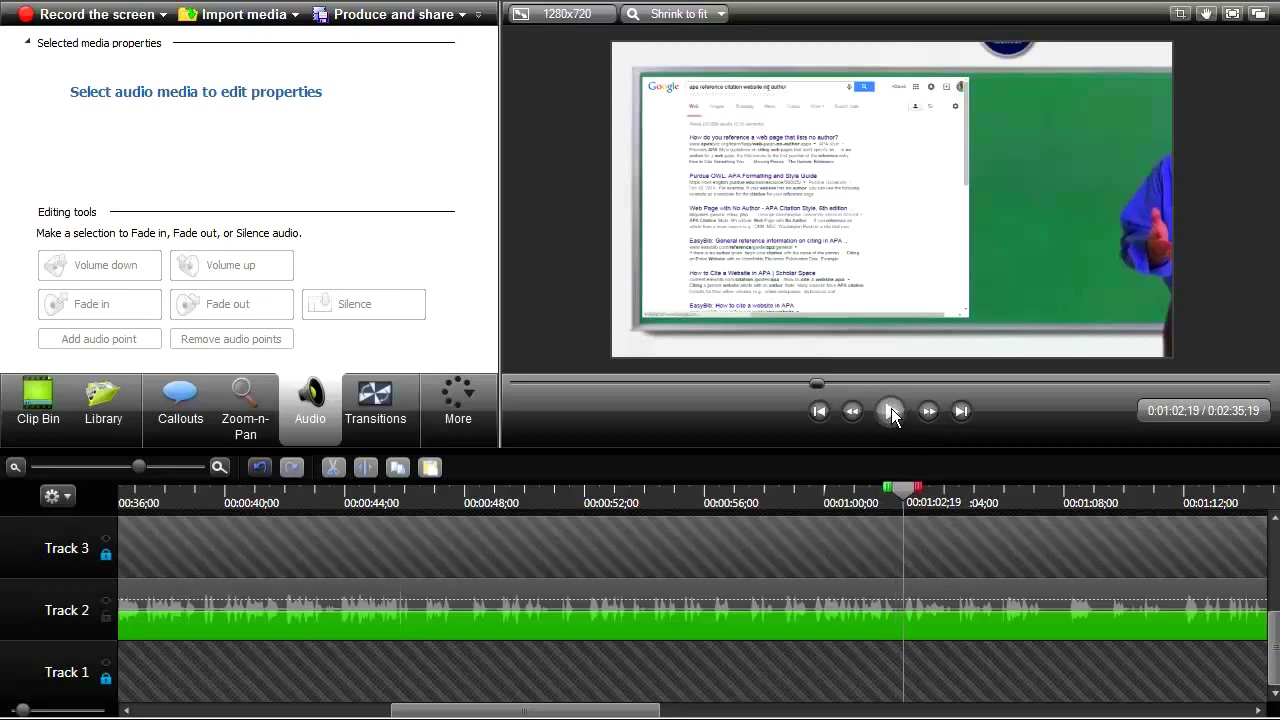
- Unlock Track 3 and play from about 00:00:55;14 to locate where the presenter's Google search page should be enlarged
{"action": "left_click", "coordinate": [688, 494]}
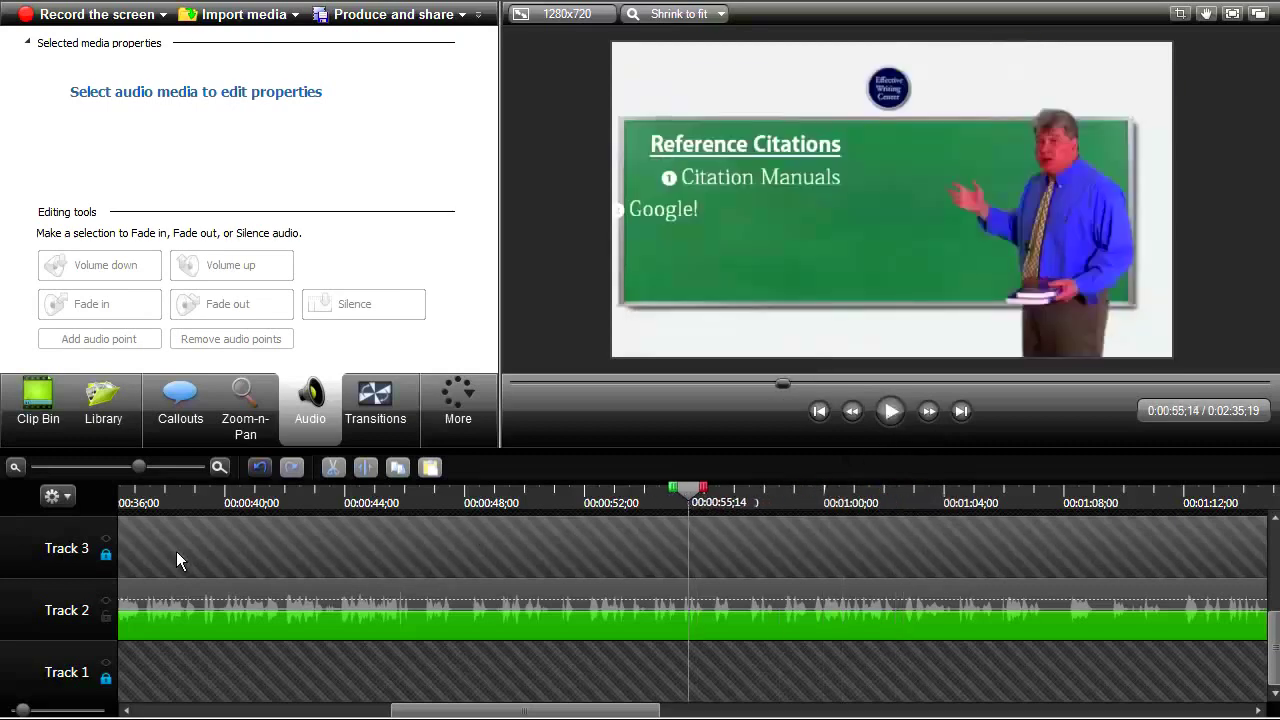
{"action": "left_click", "coordinate": [106, 556]}
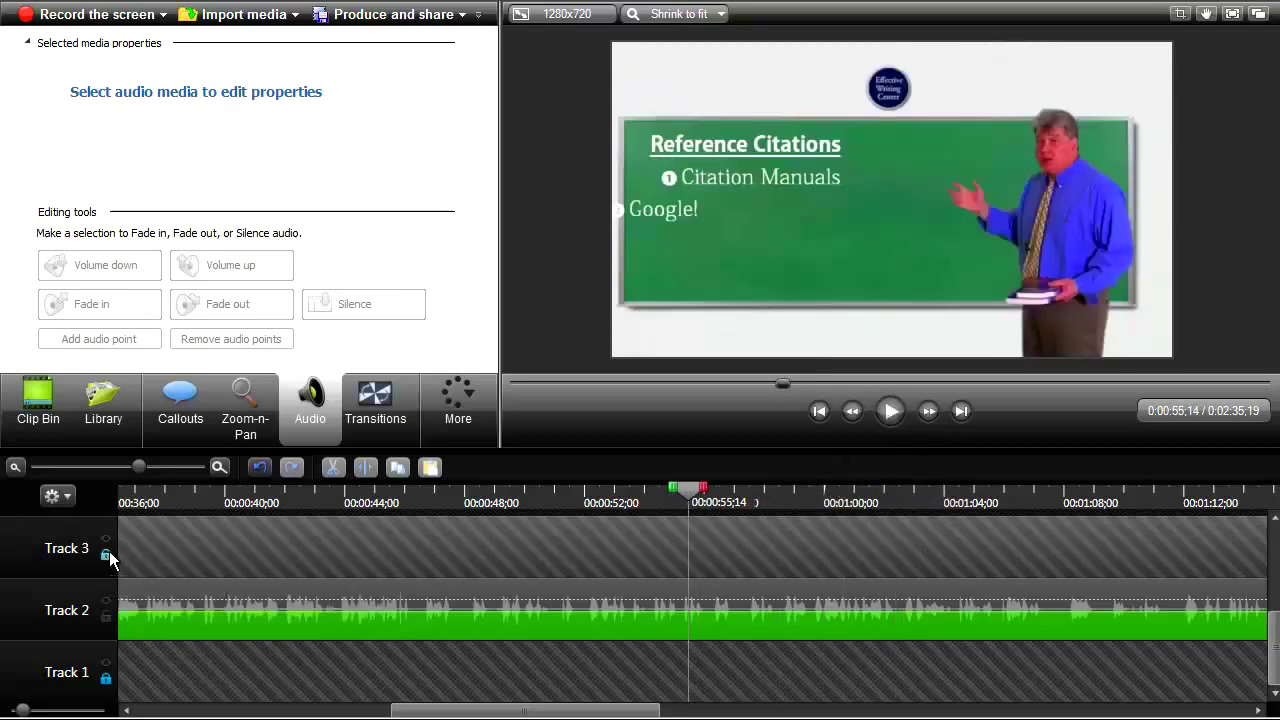
{"action": "left_click", "coordinate": [895, 408]}
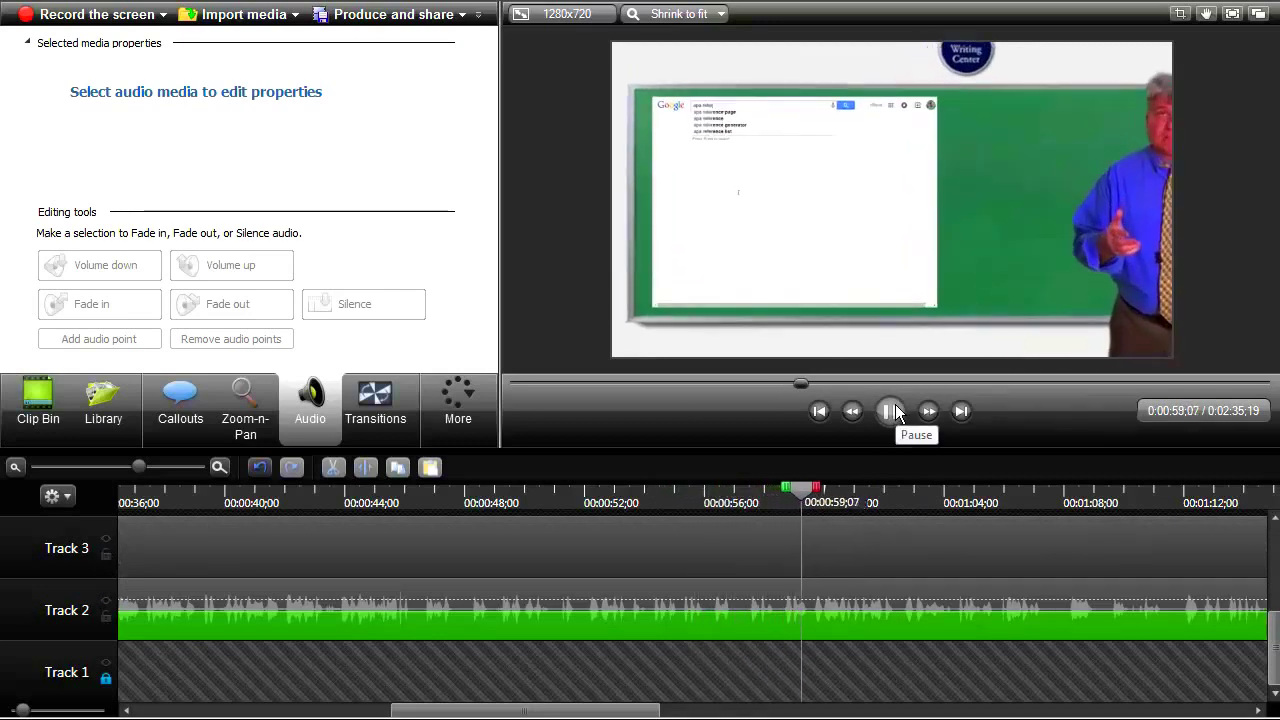
{"action": "left_click", "coordinate": [895, 410]}
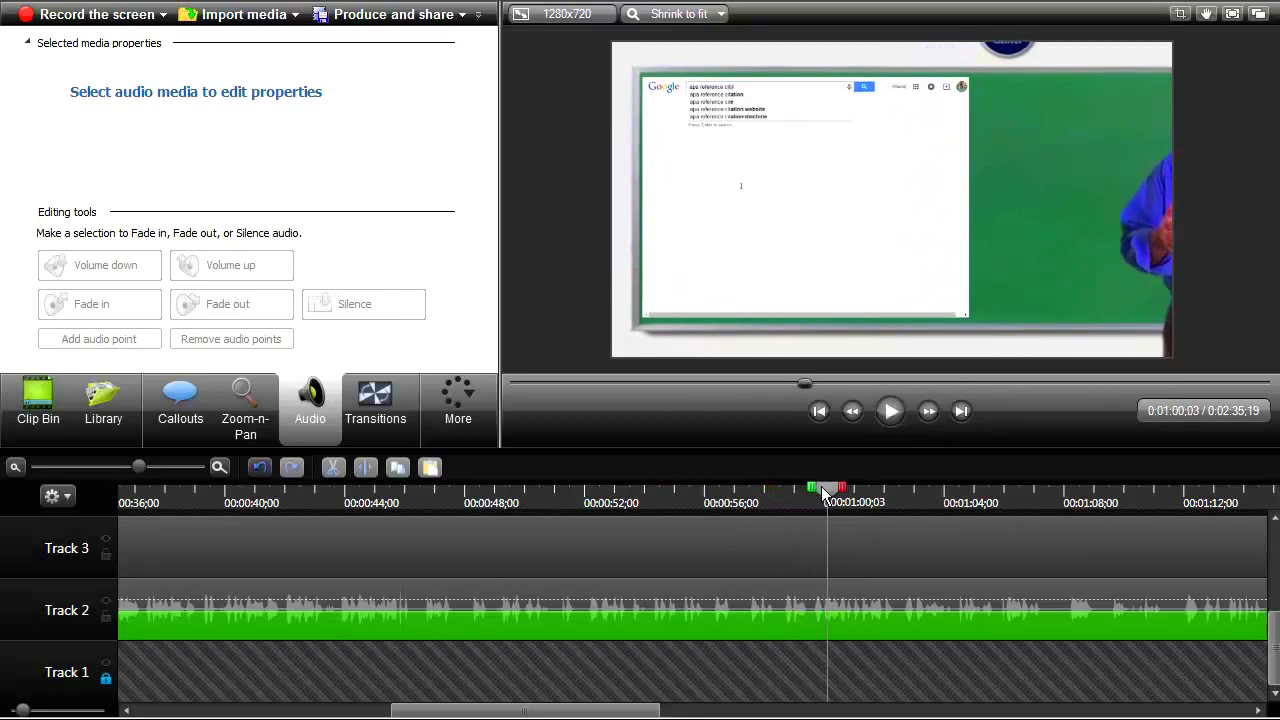
- Add a Zoom-n-Pan on Track 3 at about 00:00:59;13 that frames the Google search page tightly, and shift its animation slightly later
{"action": "left_click_drag", "start_coordinate": [821, 484], "coordinate": [801, 508]}
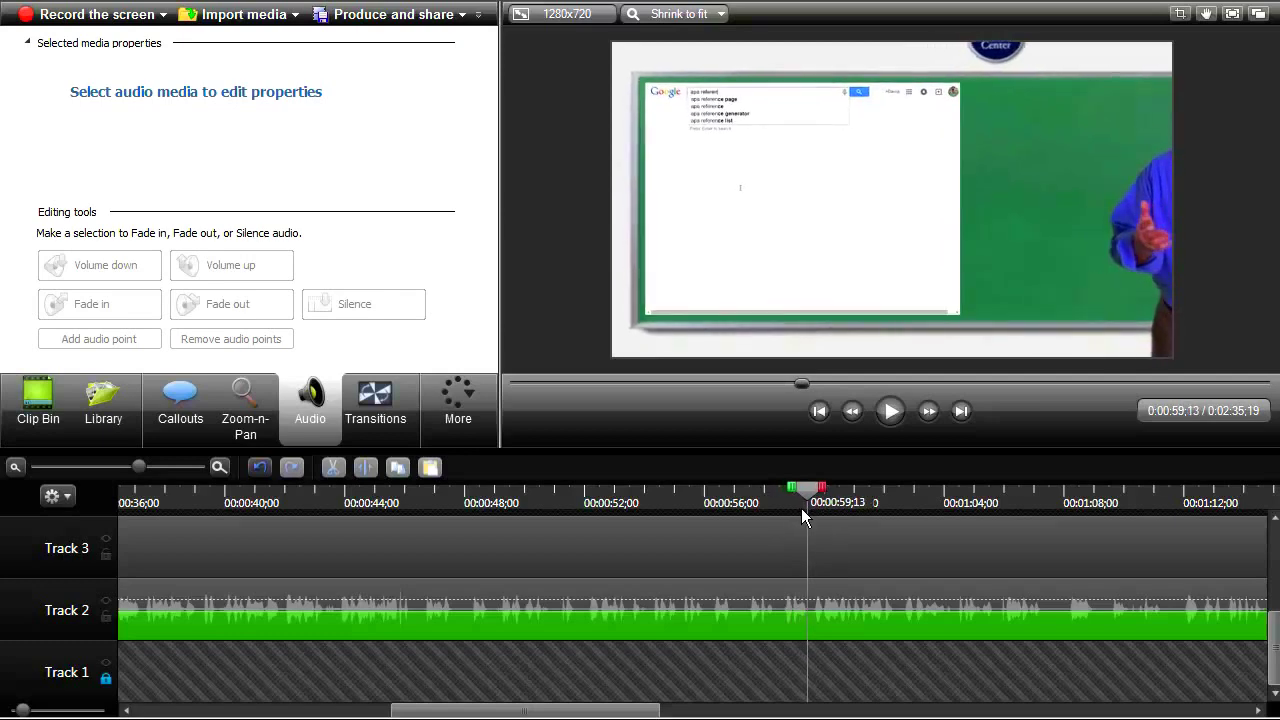
{"action": "left_click", "coordinate": [258, 398]}
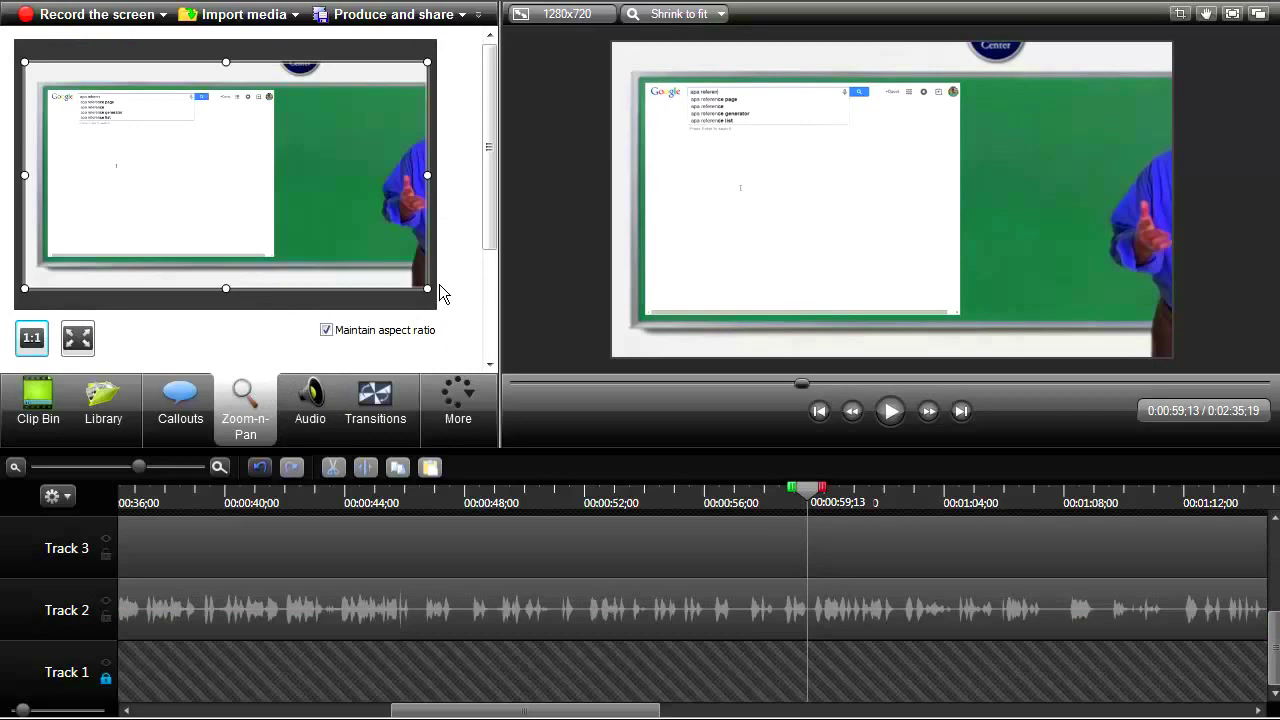
{"action": "left_click_drag", "start_coordinate": [427, 288], "coordinate": [365, 253]}
{"action": "left_click_drag", "start_coordinate": [370, 57], "coordinate": [320, 88]}
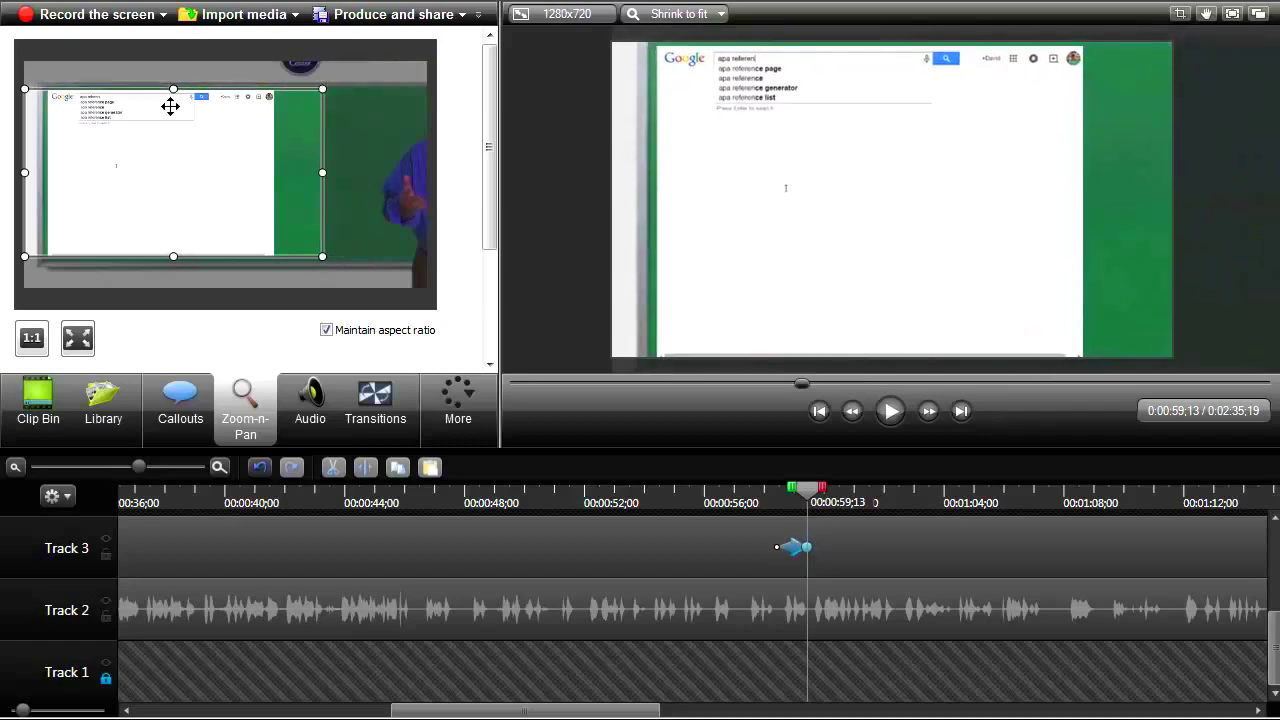
{"action": "left_click_drag", "start_coordinate": [22, 173], "coordinate": [96, 176]}
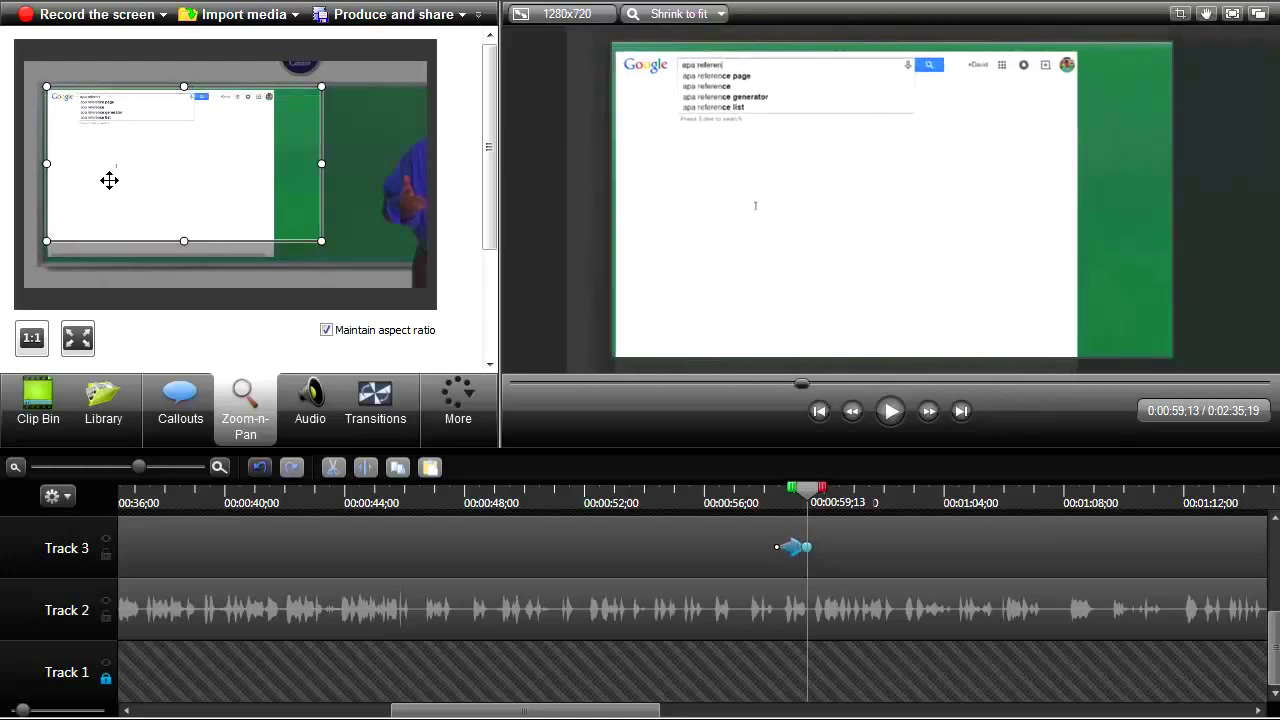
{"action": "left_click_drag", "start_coordinate": [318, 242], "coordinate": [288, 204]}
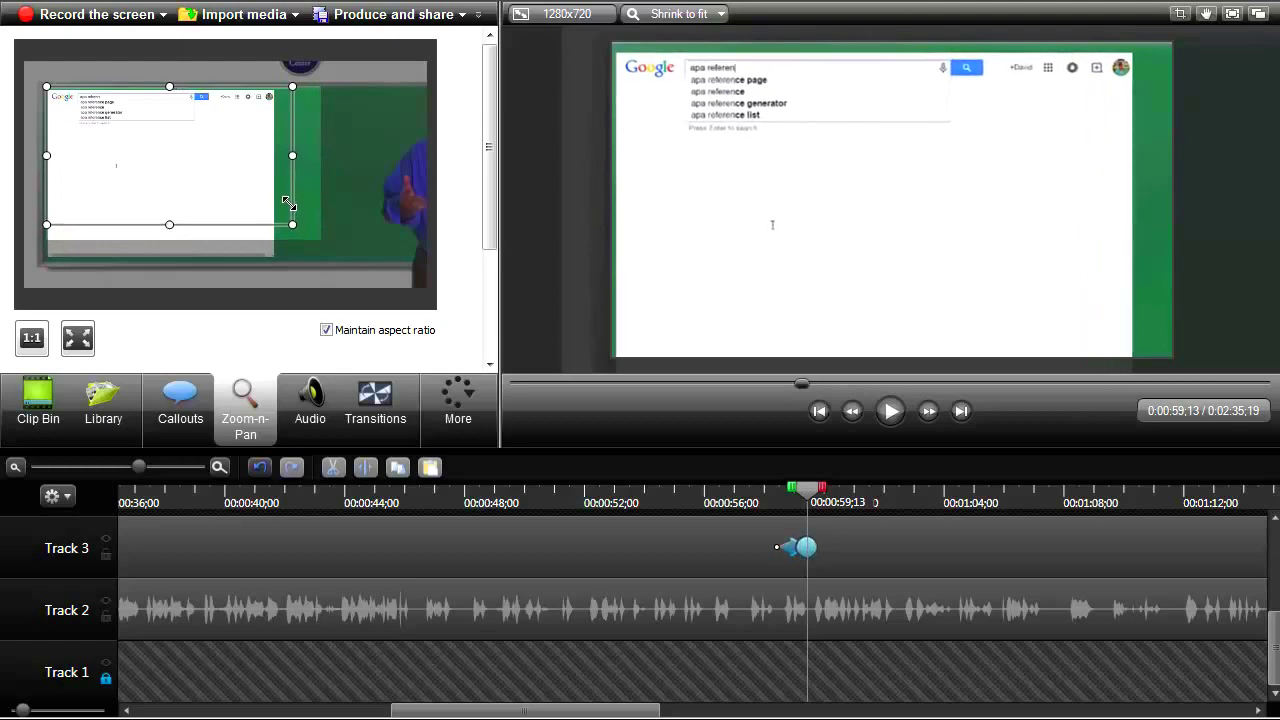
{"action": "left_click", "coordinate": [795, 540]}
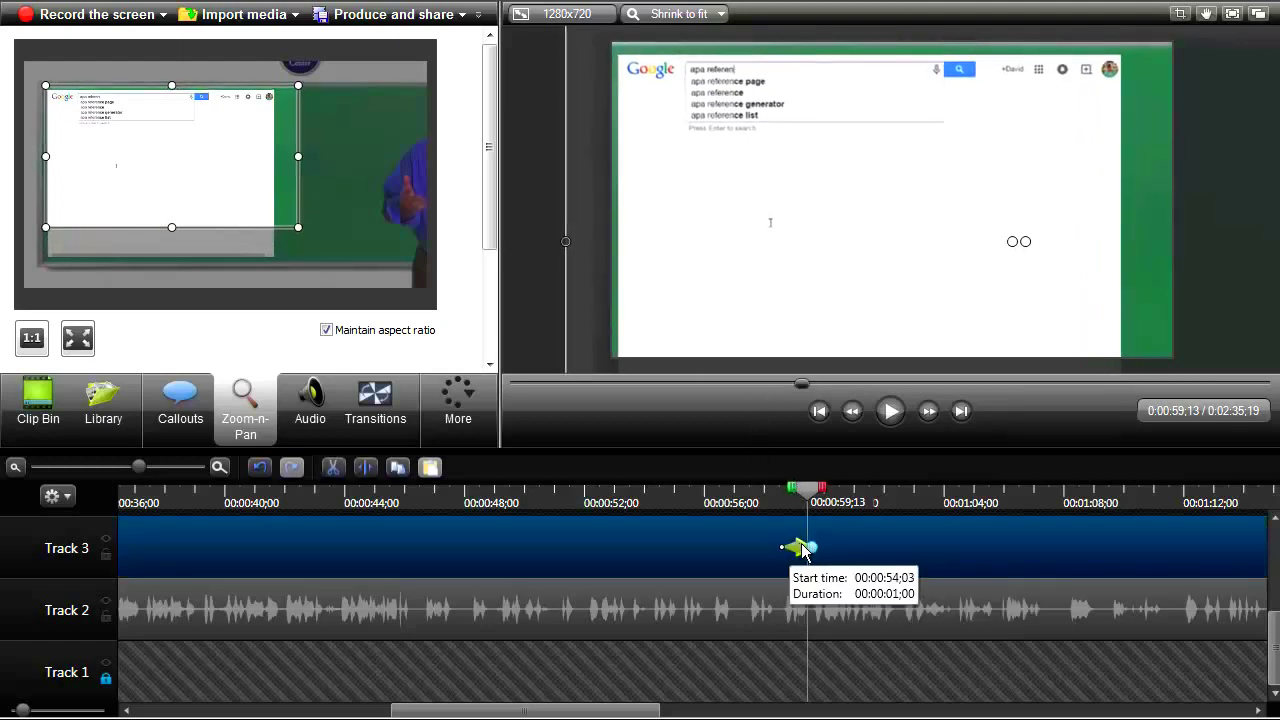
- Play from about 00:00:58;06 to 00:01:07;11, add a zoom back out to the full frame there, and shift that animation slightly later
{"action": "left_click", "coordinate": [772, 502]}
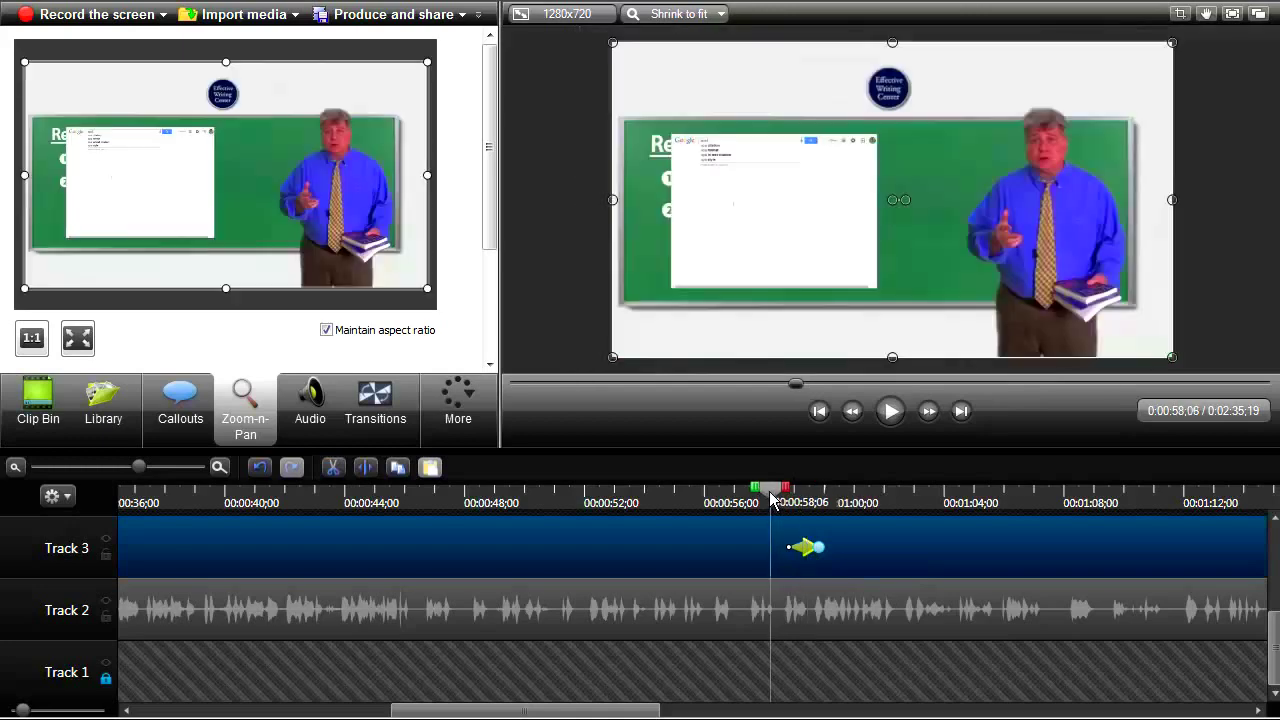
{"action": "left_click", "coordinate": [891, 411]}
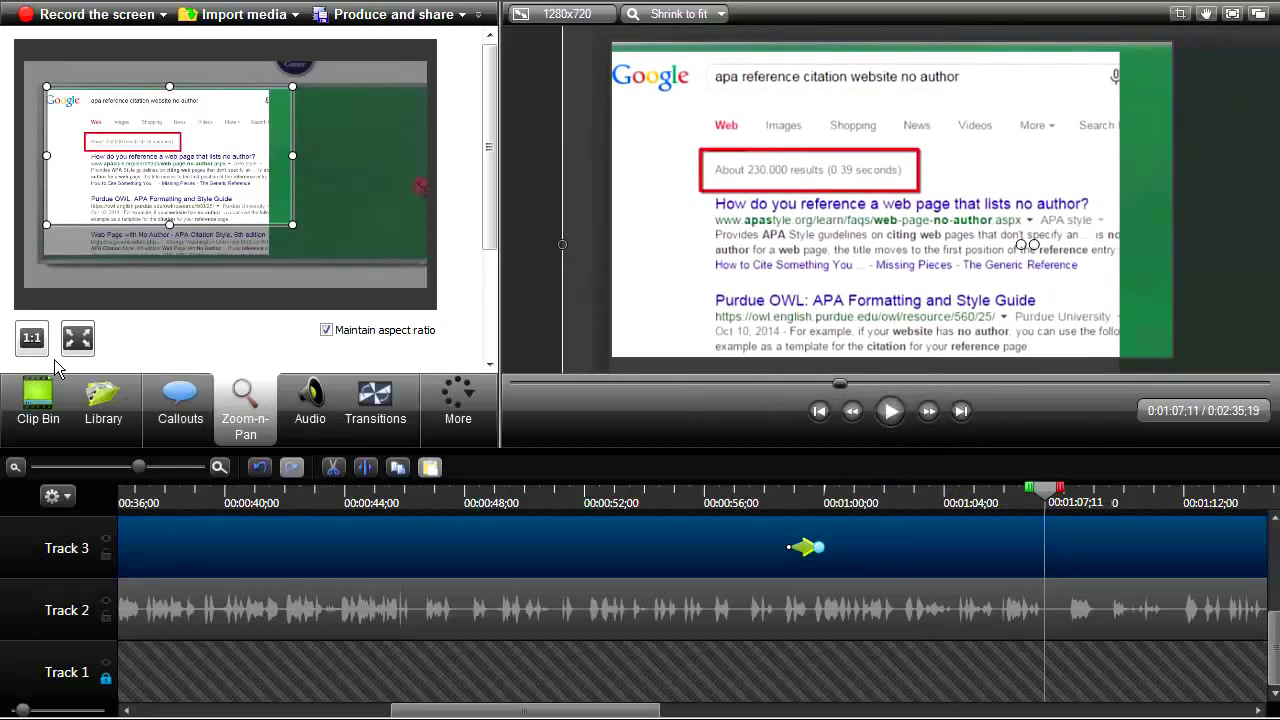
{"action": "left_click", "coordinate": [77, 339]}
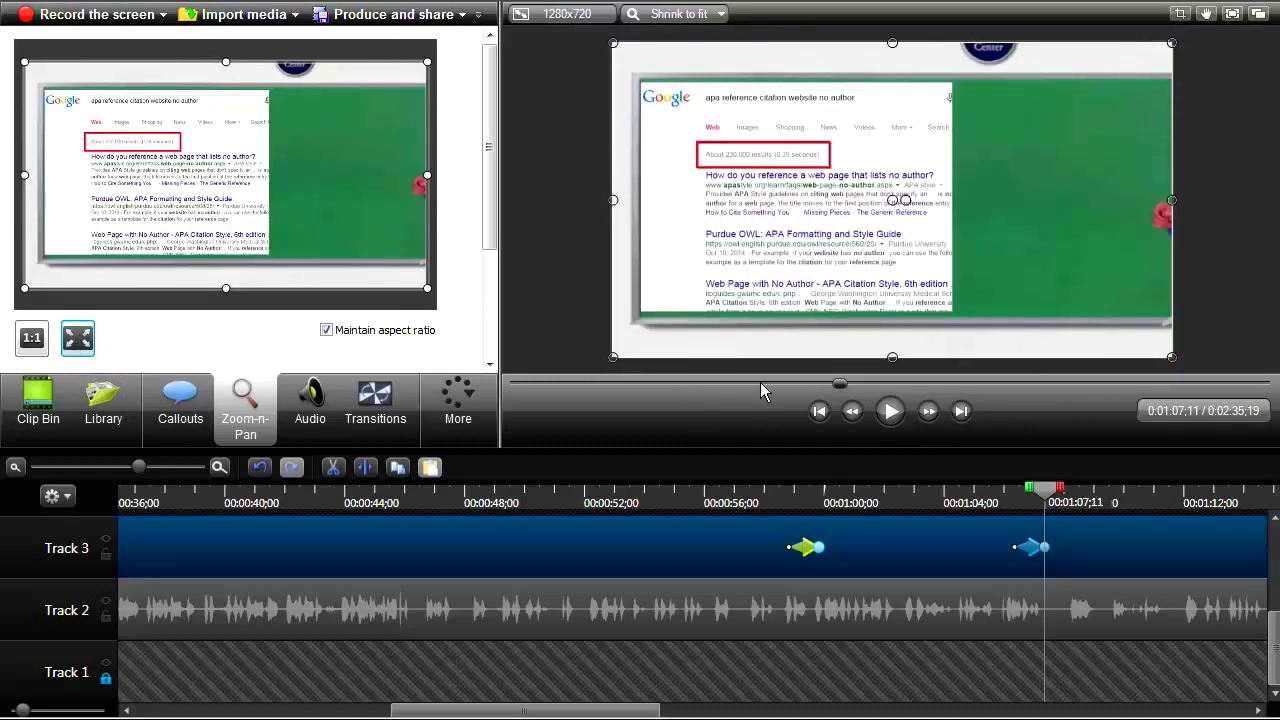
{"action": "left_click_drag", "start_coordinate": [1038, 550], "coordinate": [1055, 552]}
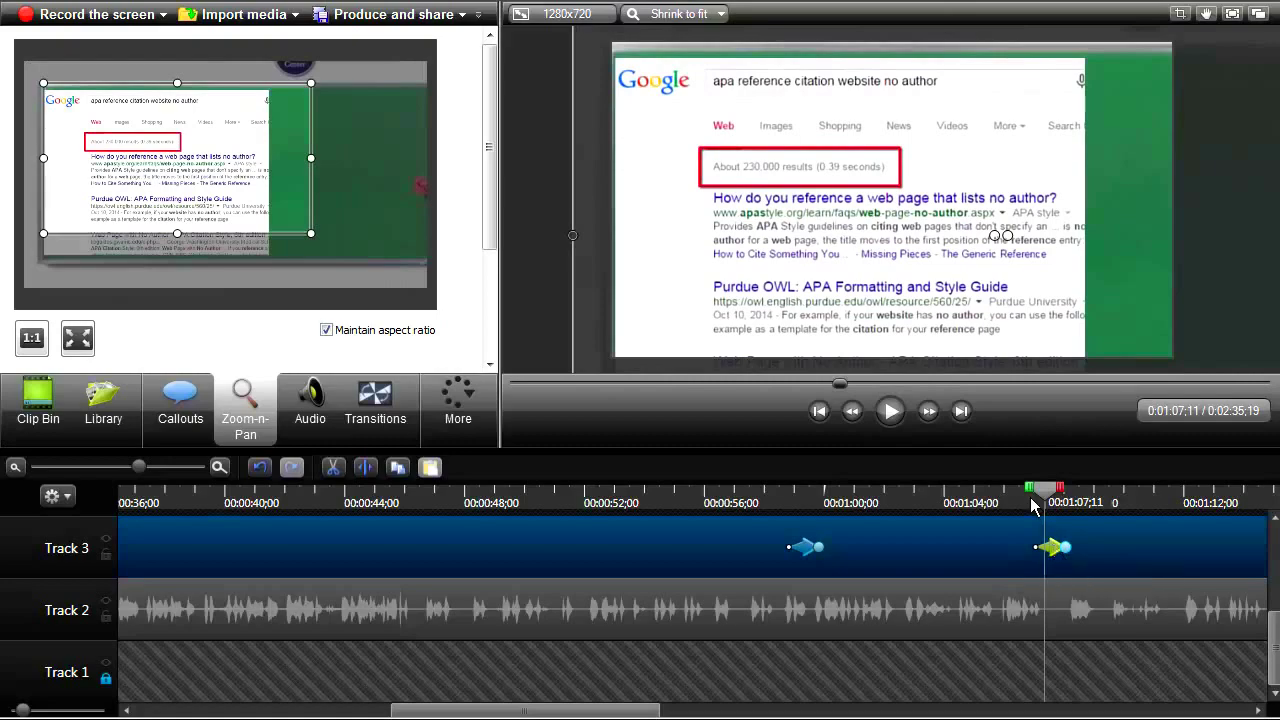
- Play the timeline from about 00:01:05;25 to 00:01:17;17 to review the zoom-out
{"action": "left_click", "coordinate": [1001, 500]}
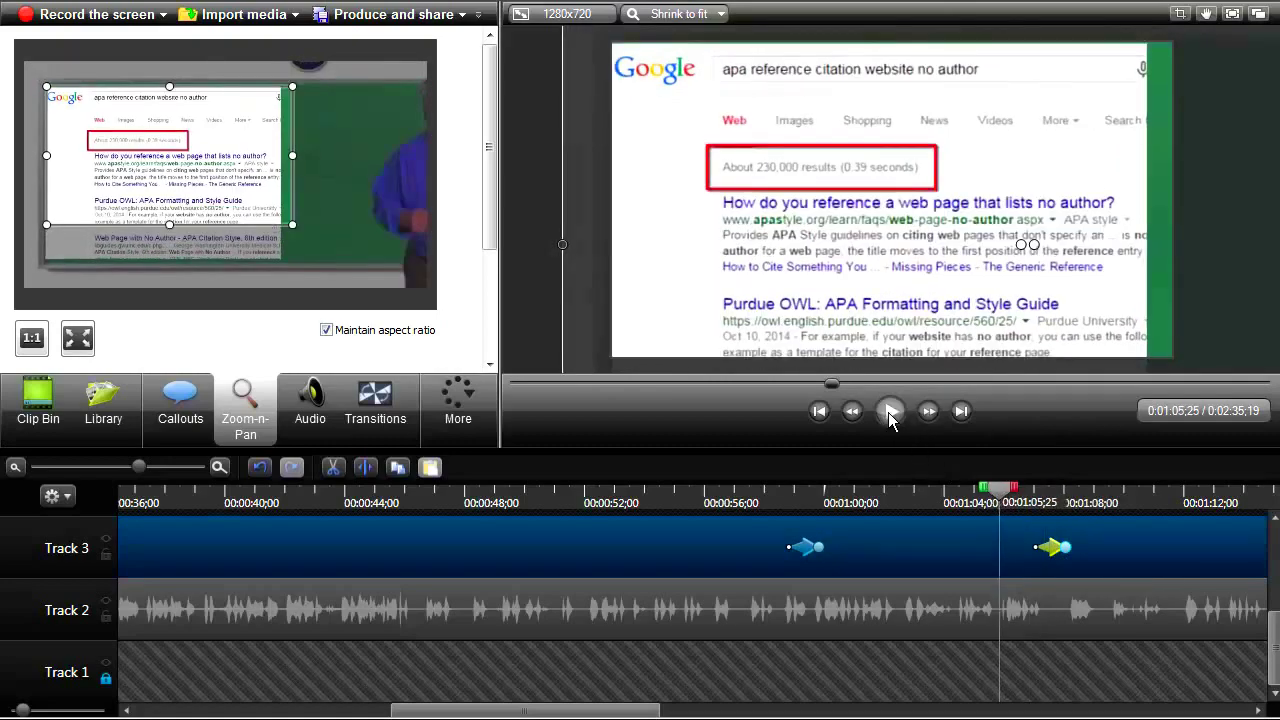
{"action": "left_click", "coordinate": [888, 412]}
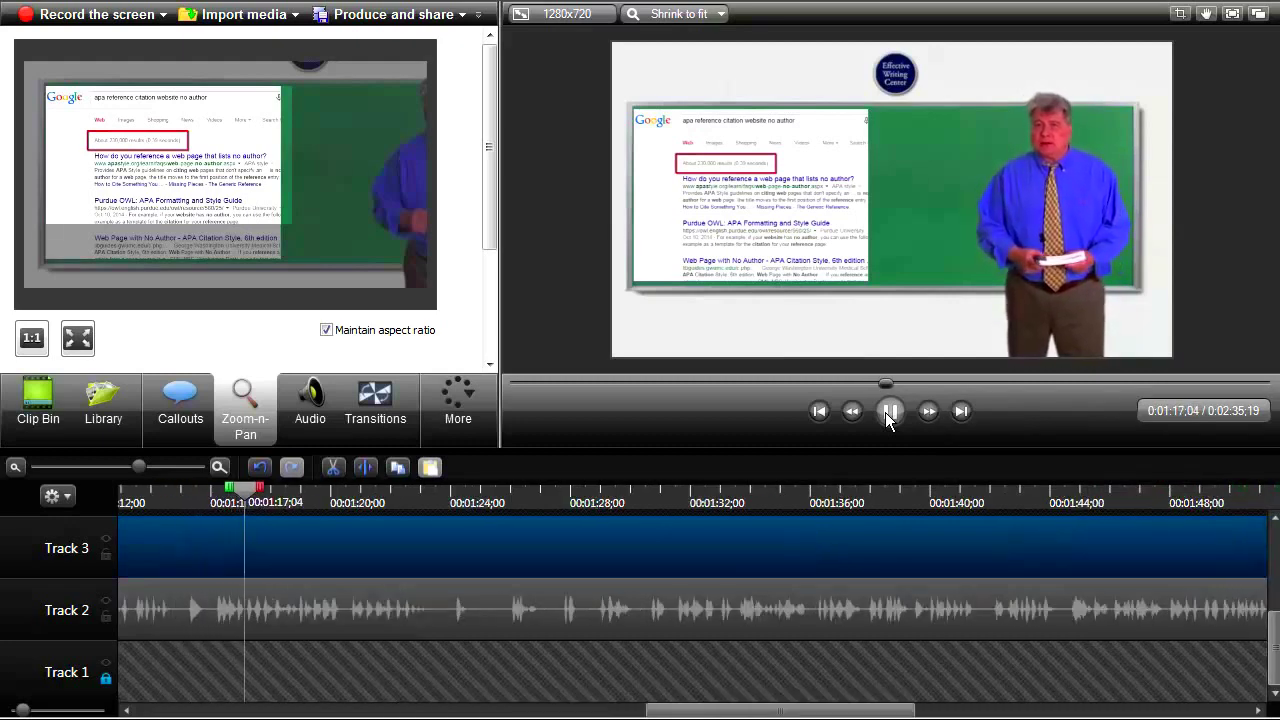
{"action": "left_click", "coordinate": [887, 411]}
- Place the playhead at the end of the zoom-out animation, at about 00:01:08;02, and open its visual properties
{"action": "left_click_drag", "start_coordinate": [800, 708], "coordinate": [641, 708]}
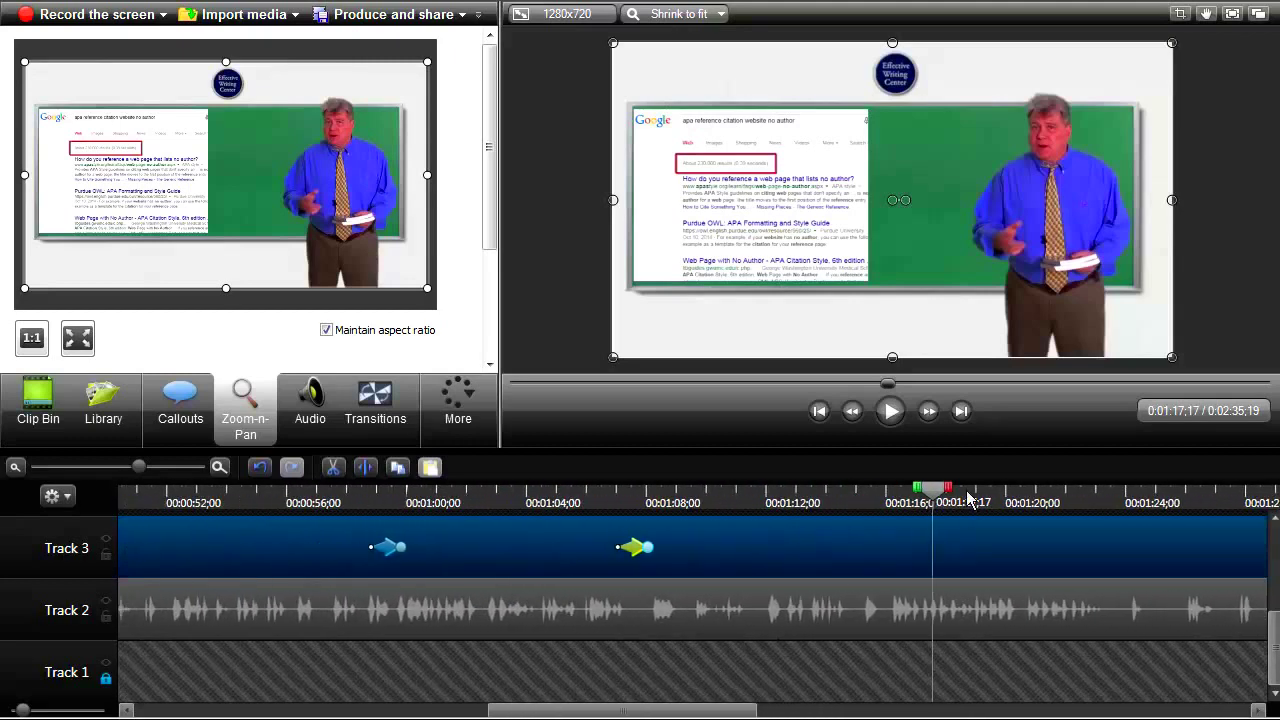
{"action": "left_click_drag", "start_coordinate": [941, 489], "coordinate": [648, 520]}
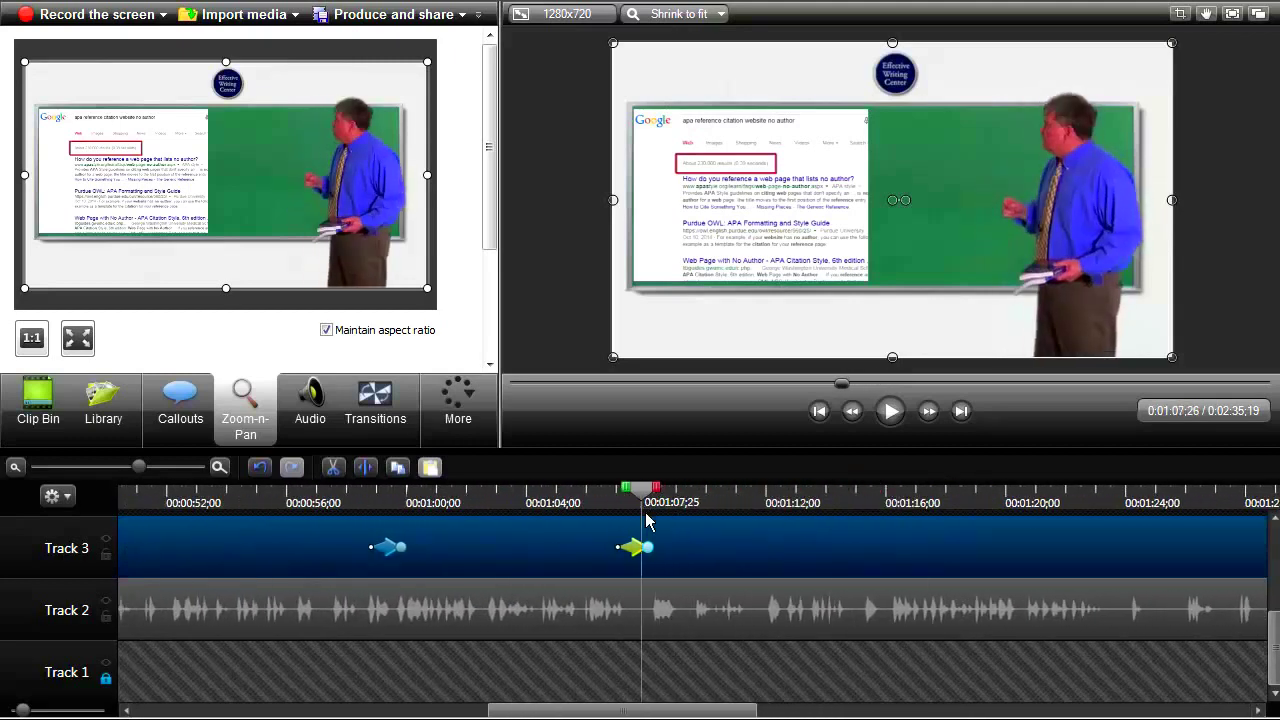
{"action": "left_click", "coordinate": [645, 547]}
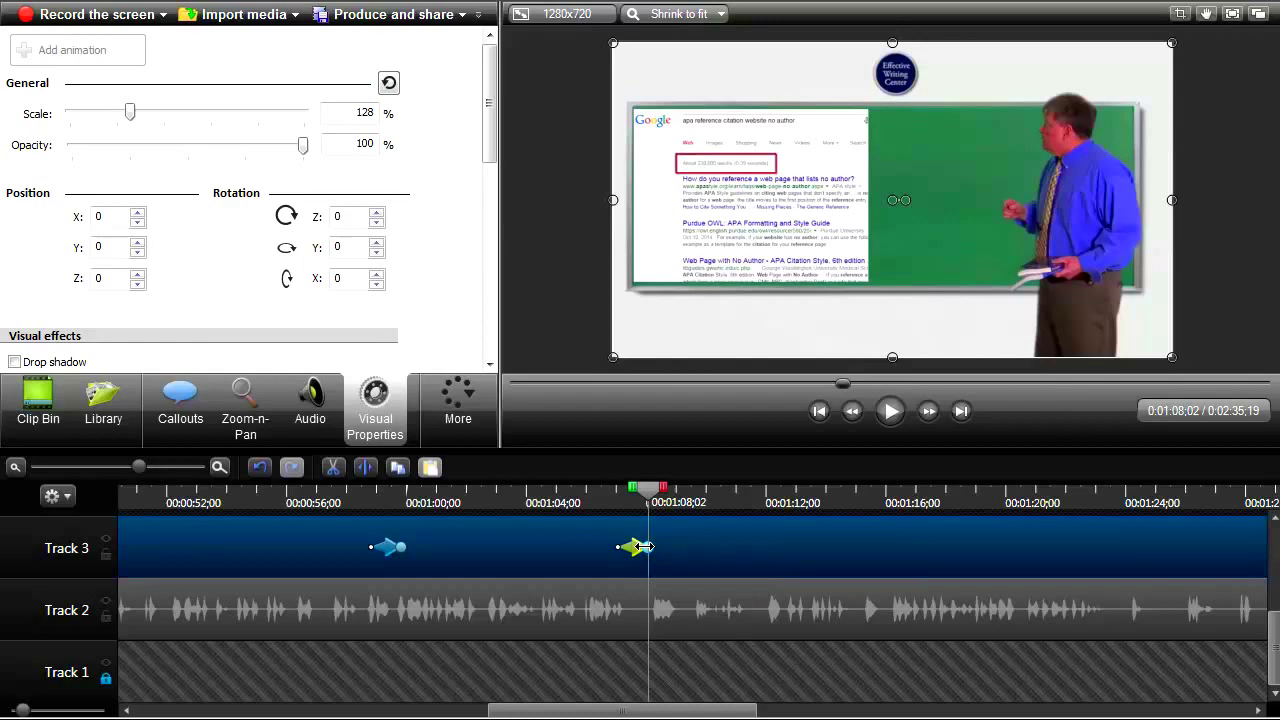
- Zoom in slightly on the chalkboard and presenter with Zoom-n-Pan at 00:01:08;02, trimming the outer margins, and extend the animation's end slightly
{"action": "left_click", "coordinate": [240, 405]}
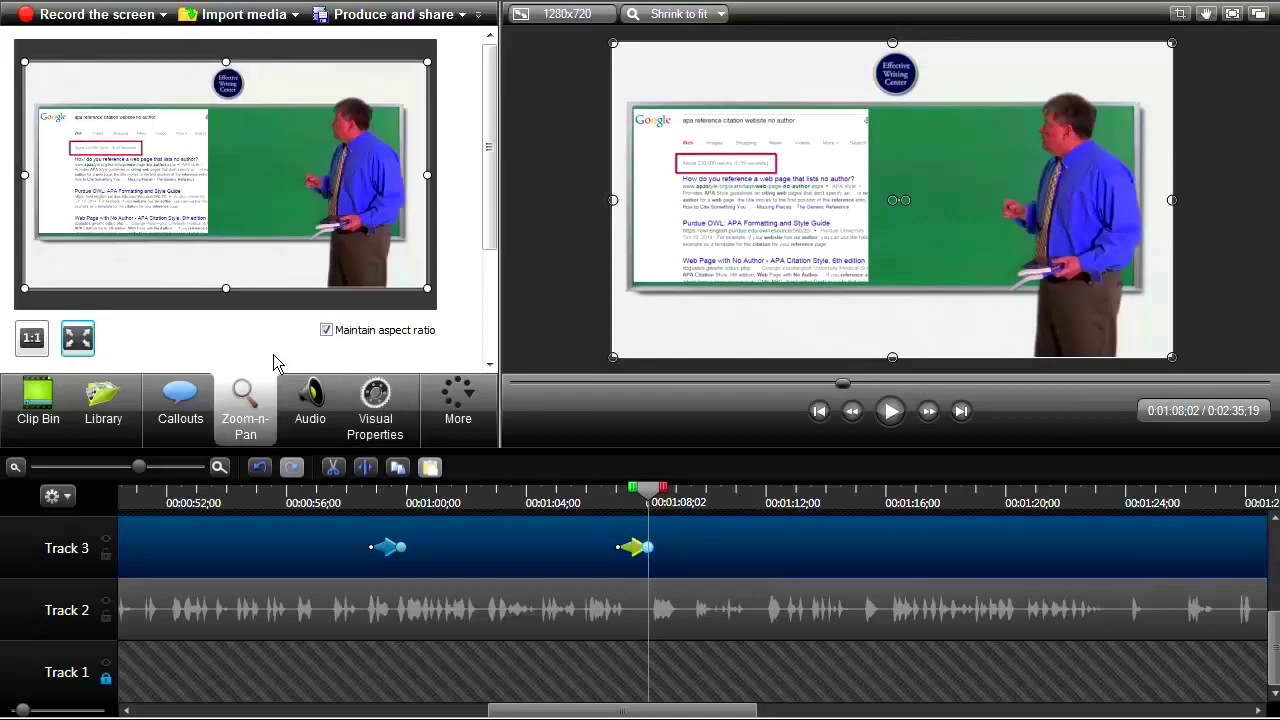
{"action": "left_click_drag", "start_coordinate": [426, 288], "coordinate": [396, 270]}
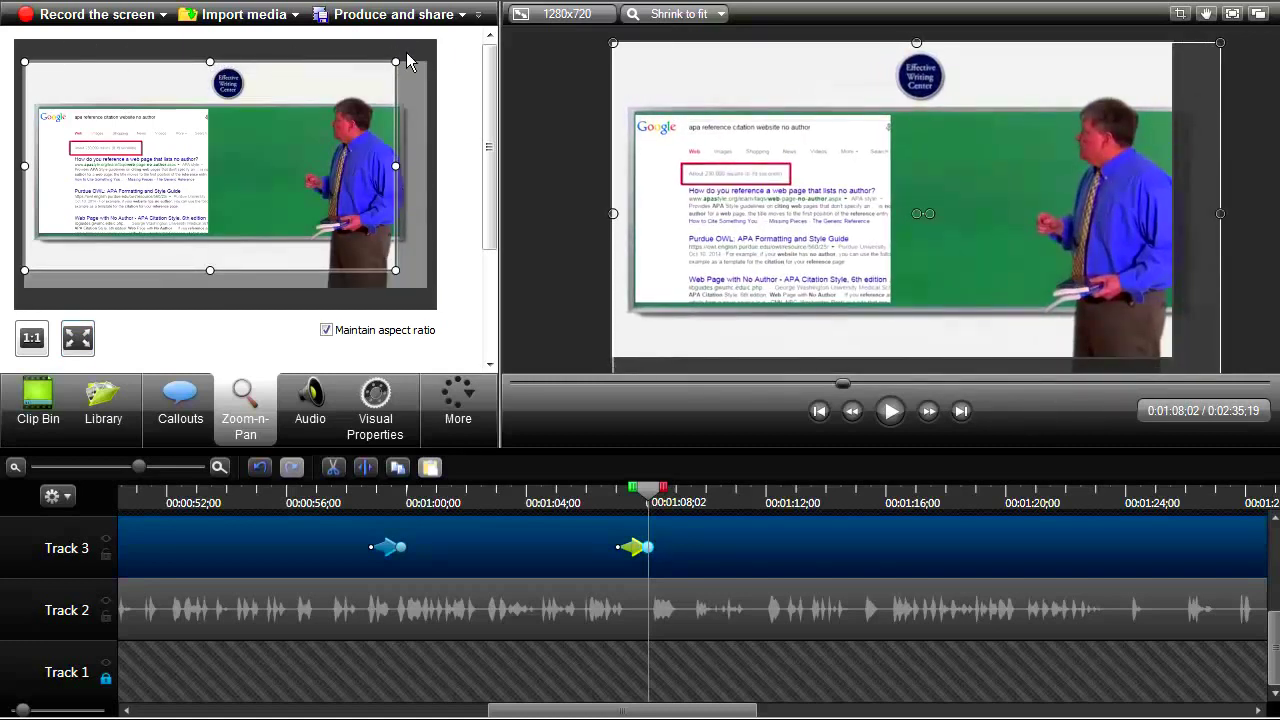
{"action": "left_click_drag", "start_coordinate": [396, 59], "coordinate": [390, 66]}
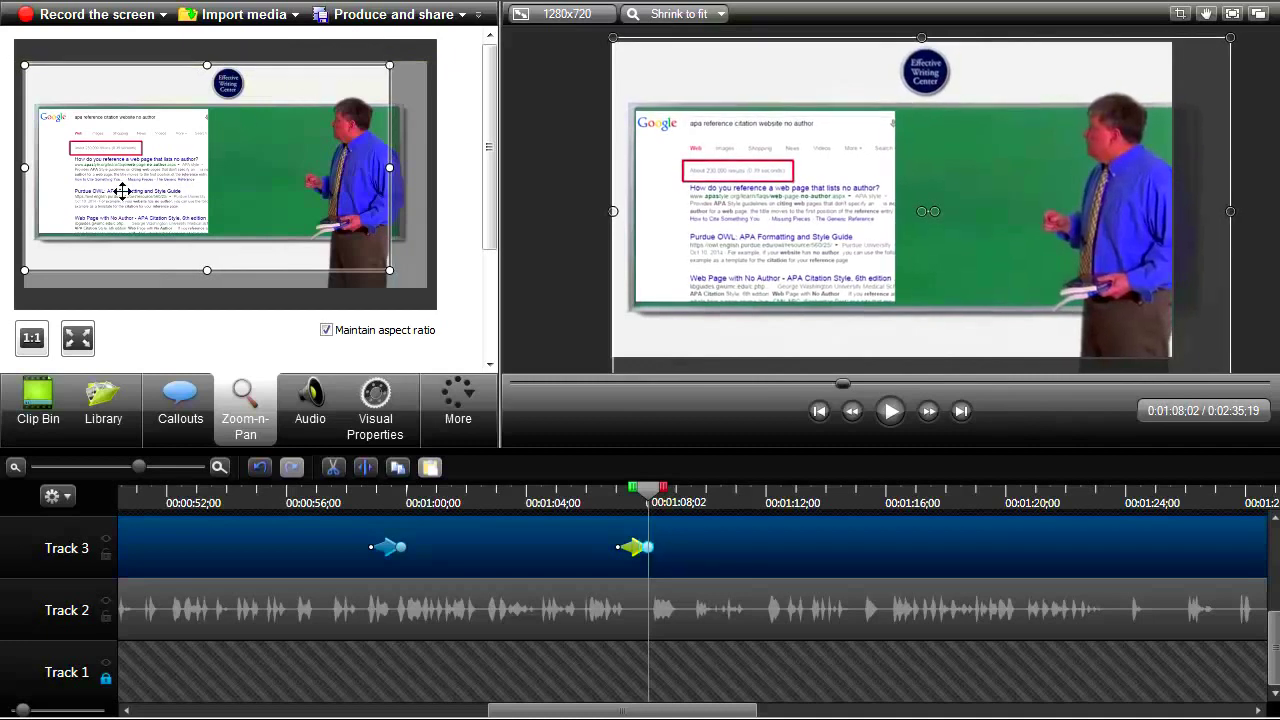
{"action": "left_click_drag", "start_coordinate": [26, 66], "coordinate": [37, 72]}
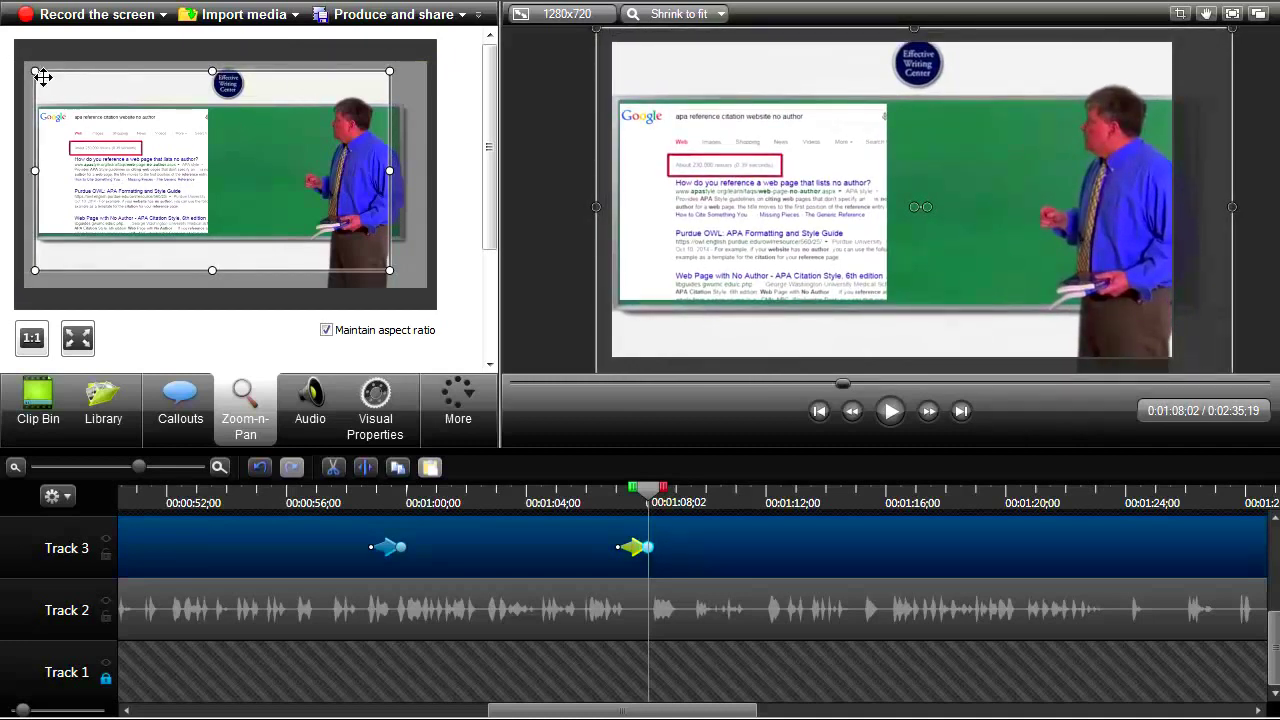
{"action": "left_click_drag", "start_coordinate": [93, 165], "coordinate": [103, 165]}
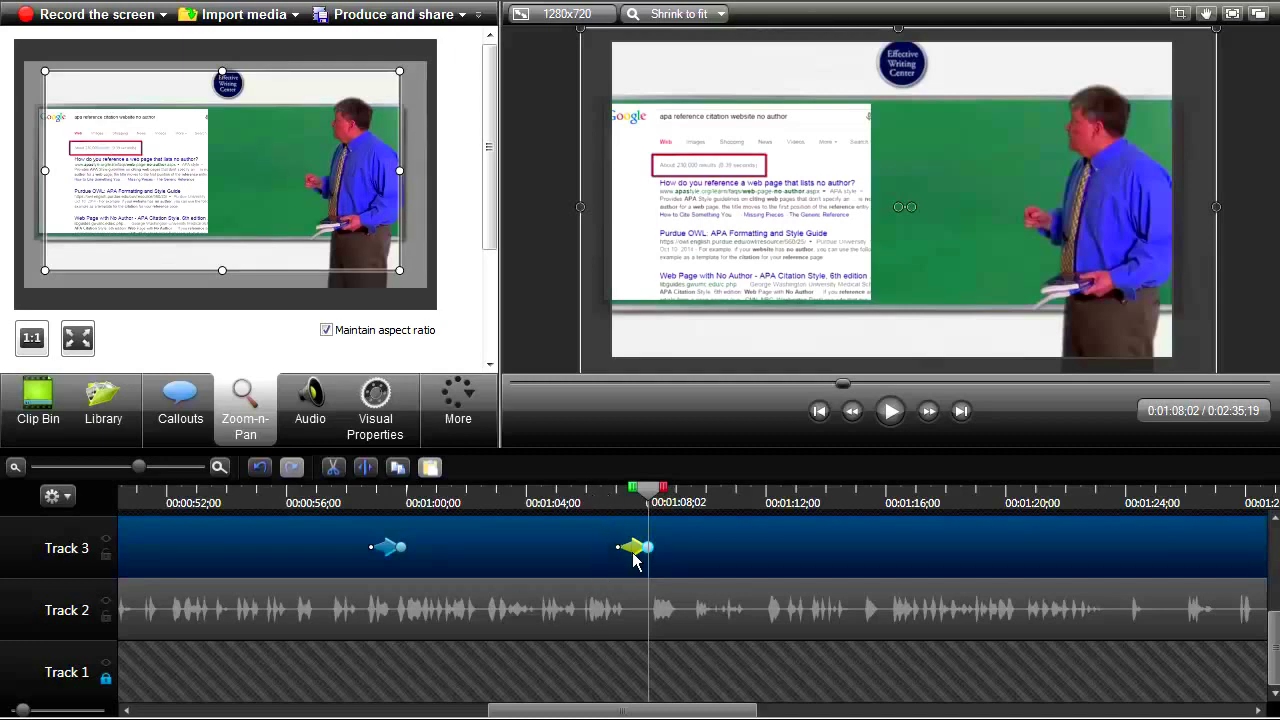
{"action": "left_click_drag", "start_coordinate": [645, 547], "coordinate": [650, 547]}
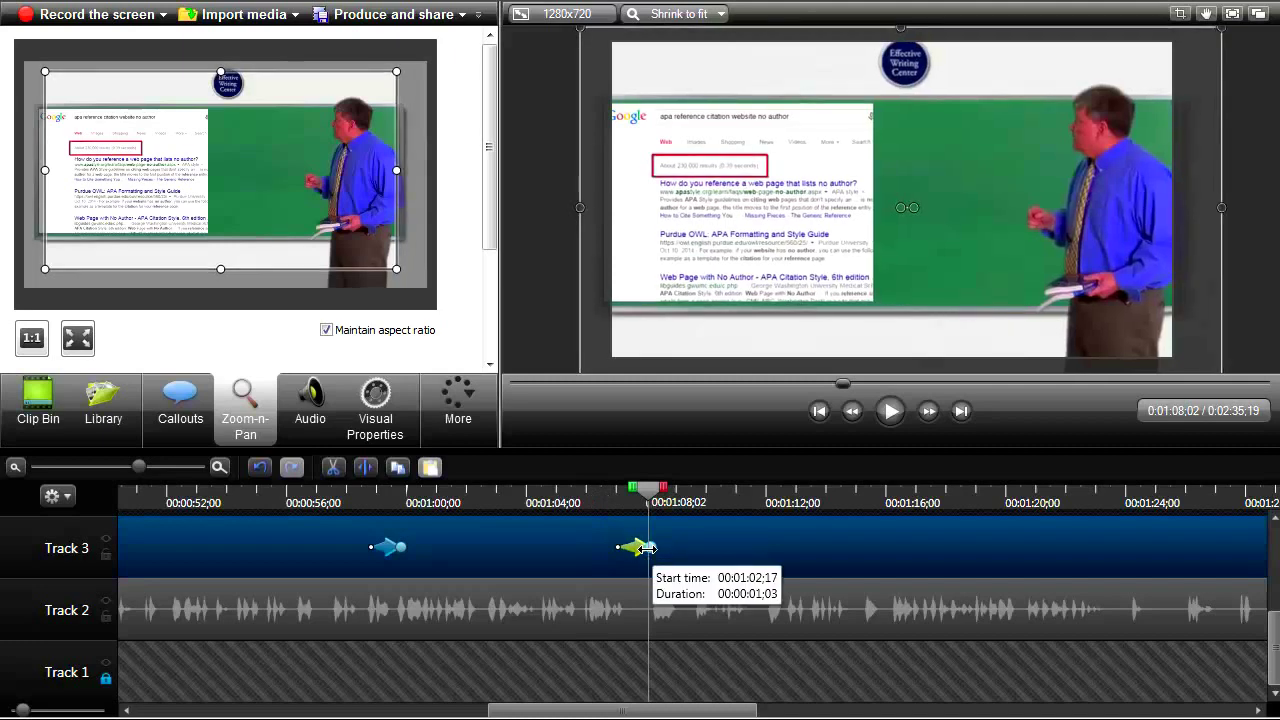
- Play the timeline from about 00:01:06 to 00:01:18;27 to review the adjusted framing
{"action": "left_click", "coordinate": [582, 503]}
{"action": "left_click", "coordinate": [896, 411]}
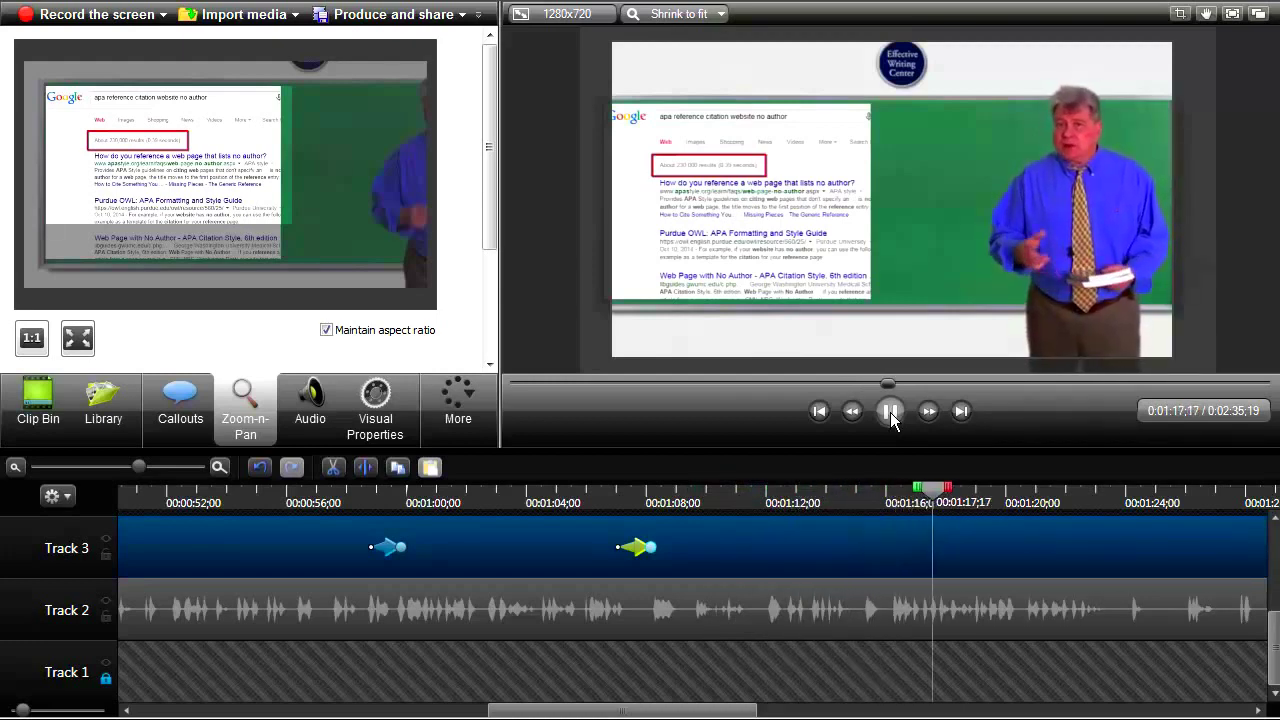
{"action": "left_click", "coordinate": [891, 418]}
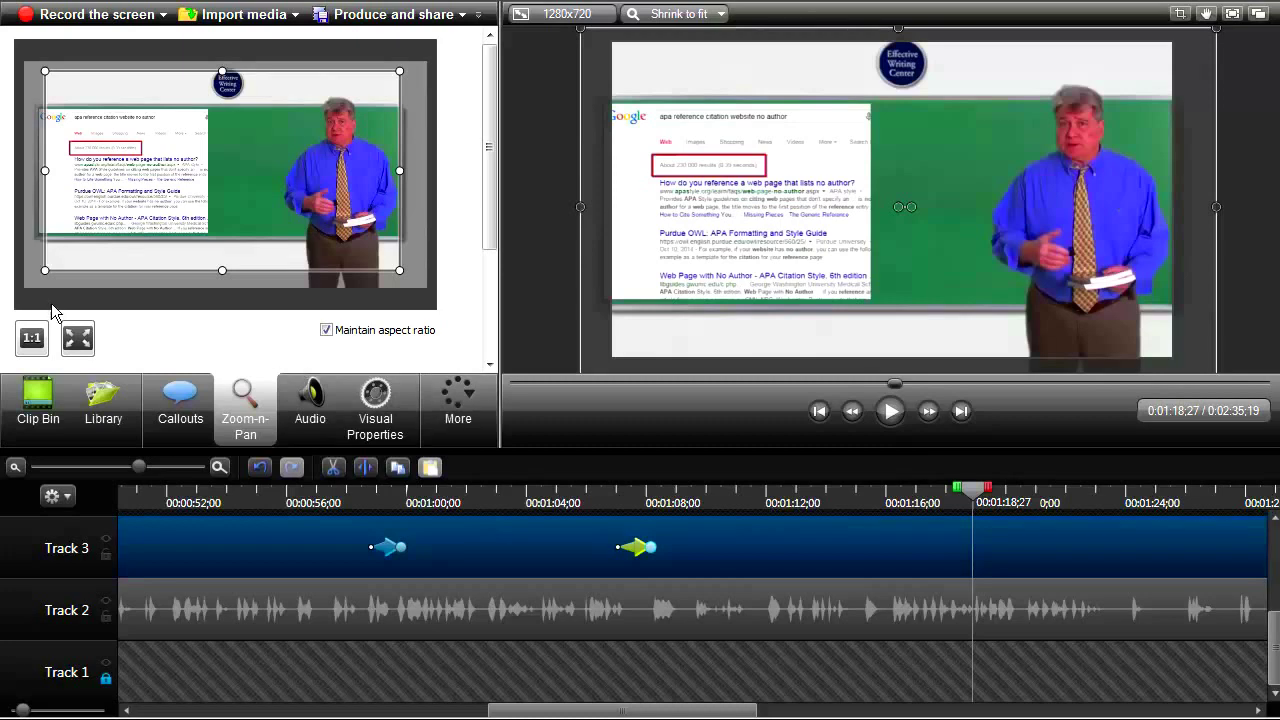
- Add a zoom back to the full frame on Track 3, with its animation running from about 00:01:15;13 to 00:01:20
{"action": "left_click", "coordinate": [78, 338]}
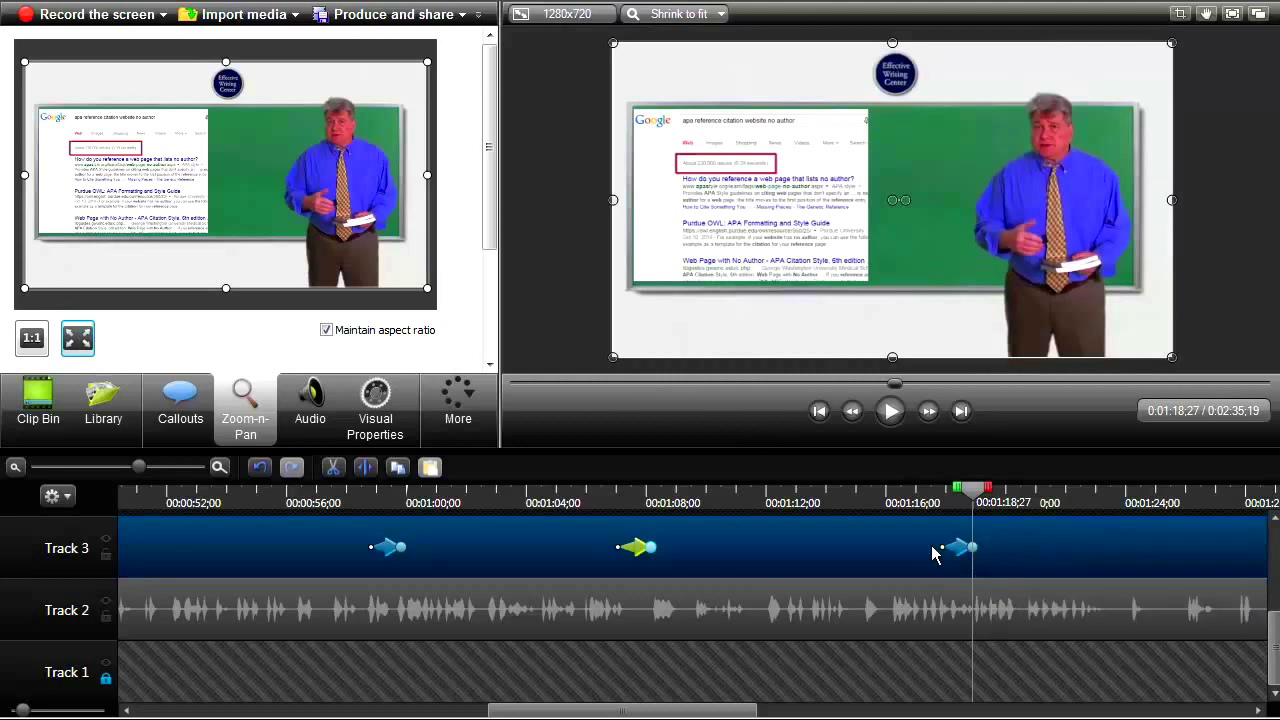
{"action": "left_click_drag", "start_coordinate": [941, 546], "coordinate": [868, 567]}
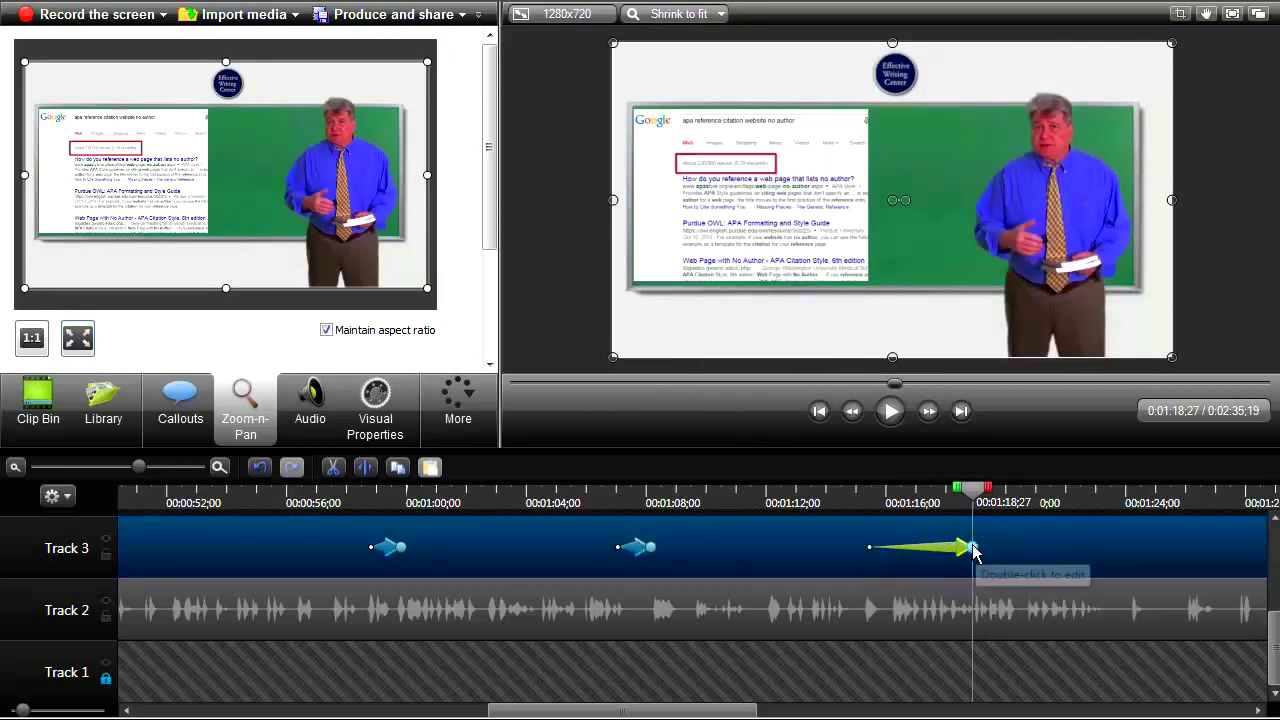
{"action": "left_click_drag", "start_coordinate": [972, 495], "coordinate": [871, 498]}
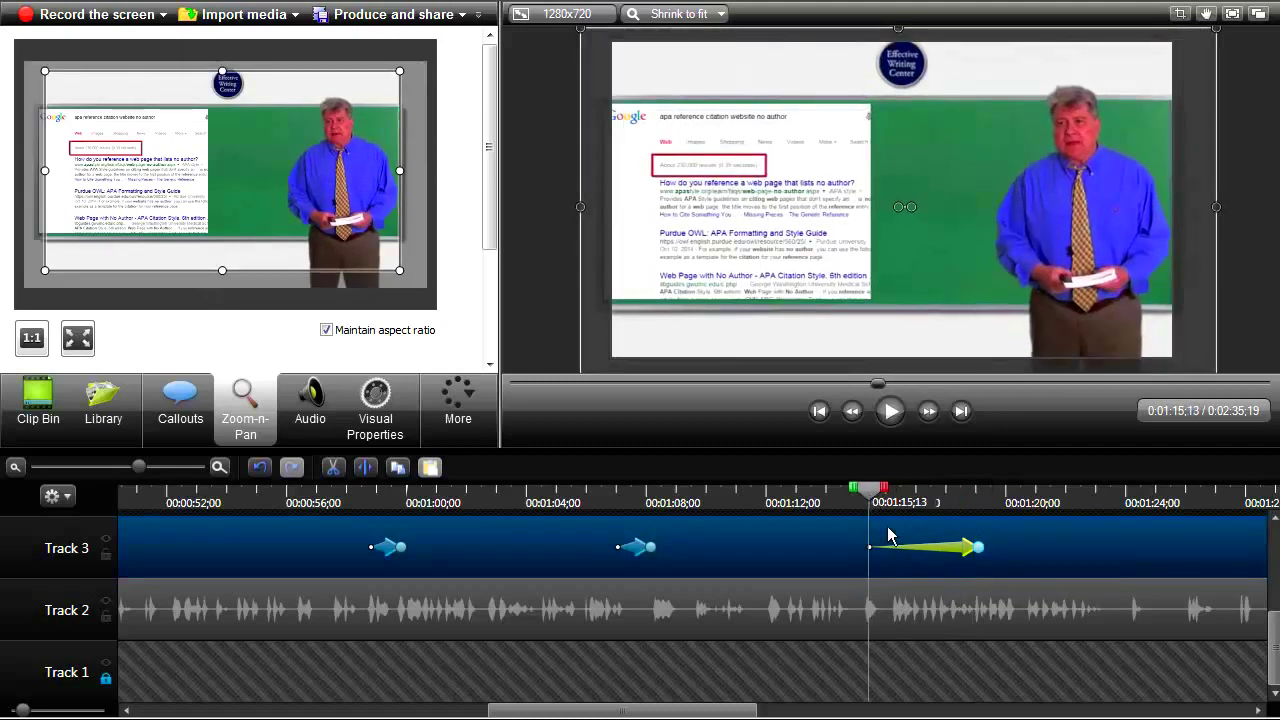
{"action": "left_click_drag", "start_coordinate": [887, 495], "coordinate": [1000, 497]}
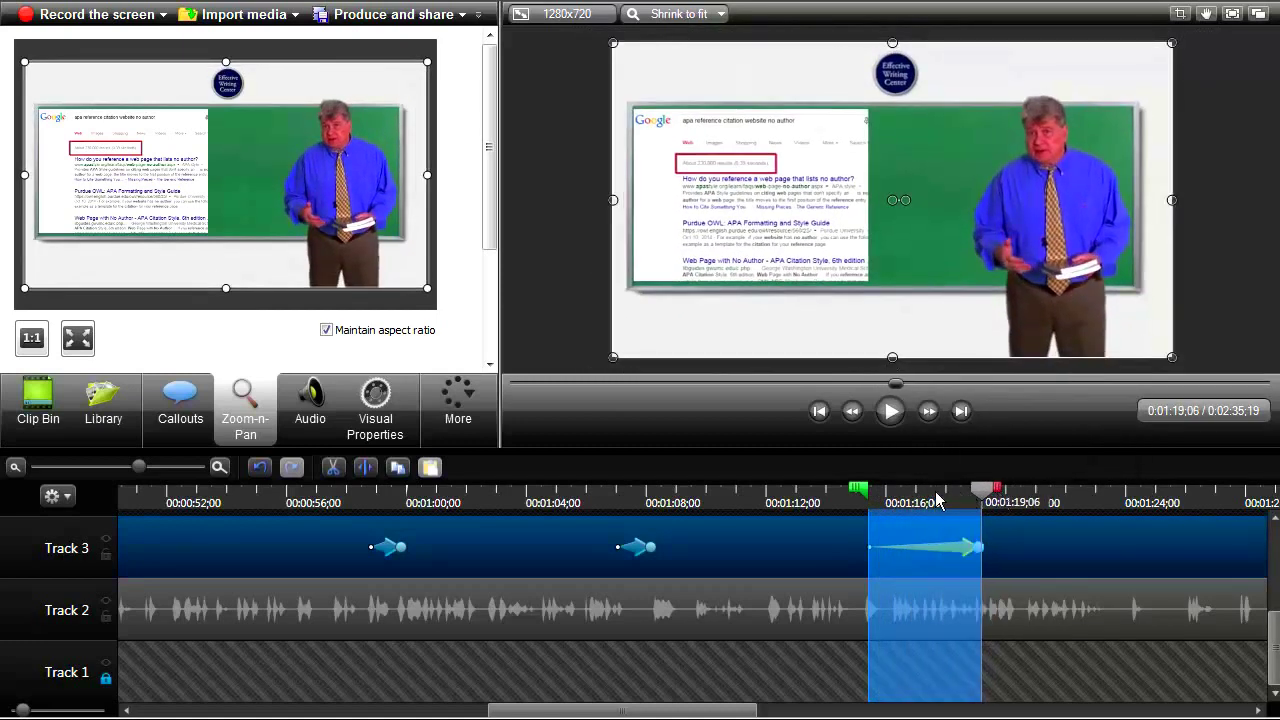
{"action": "left_click", "coordinate": [980, 503]}
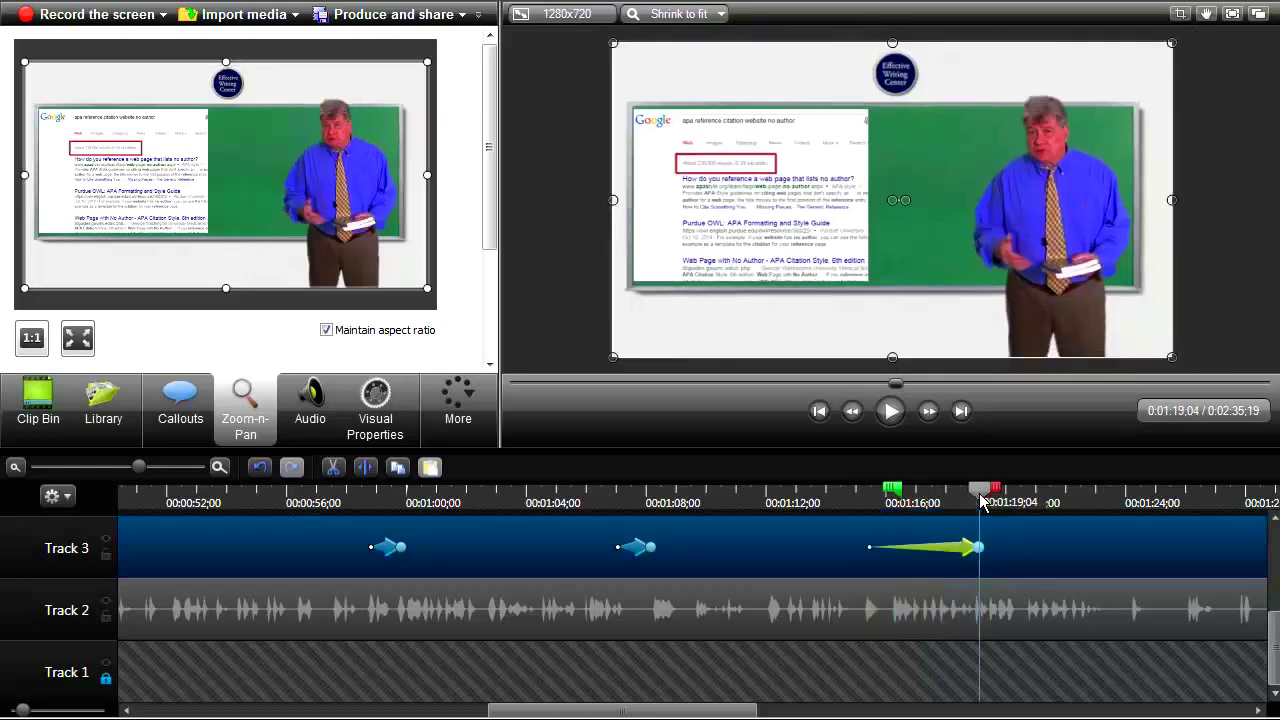
{"action": "left_click_drag", "start_coordinate": [980, 547], "coordinate": [1018, 553]}
- Review the new zoom-out from 00:01:13;18 to 00:01:22;28, and lengthen its animation slightly at both ends
{"action": "left_click", "coordinate": [815, 503]}
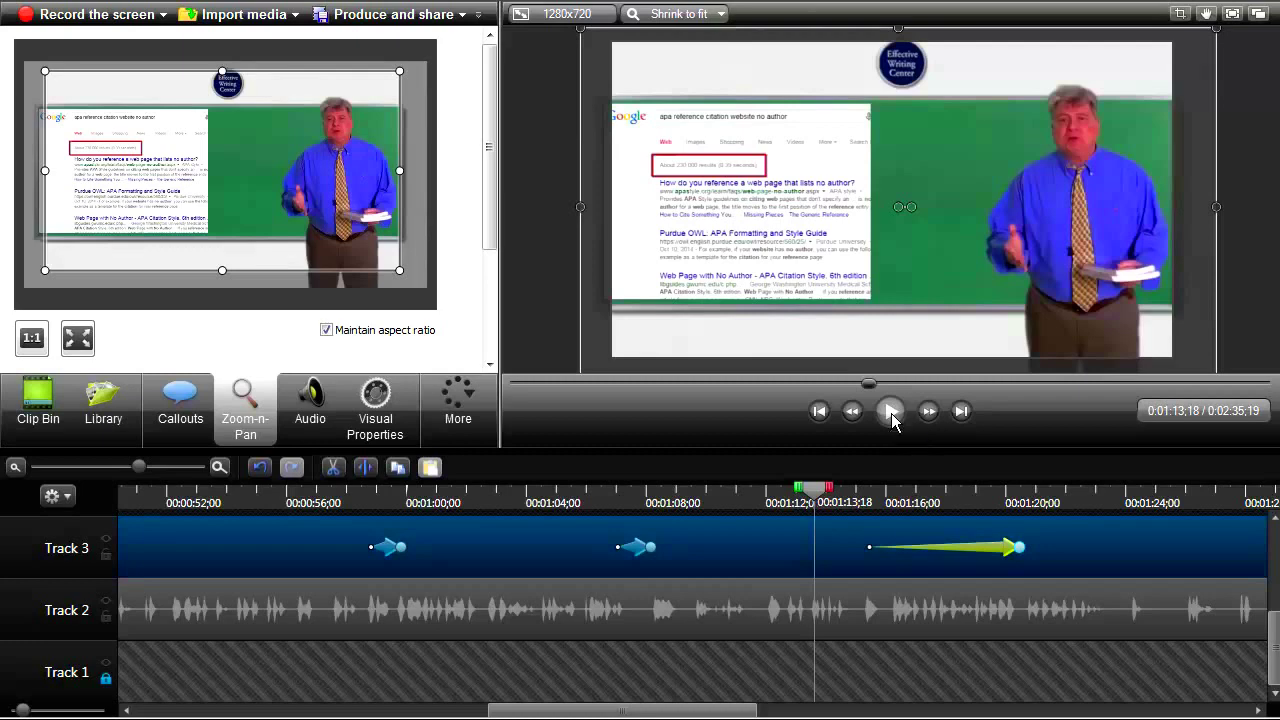
{"action": "left_click", "coordinate": [891, 412]}
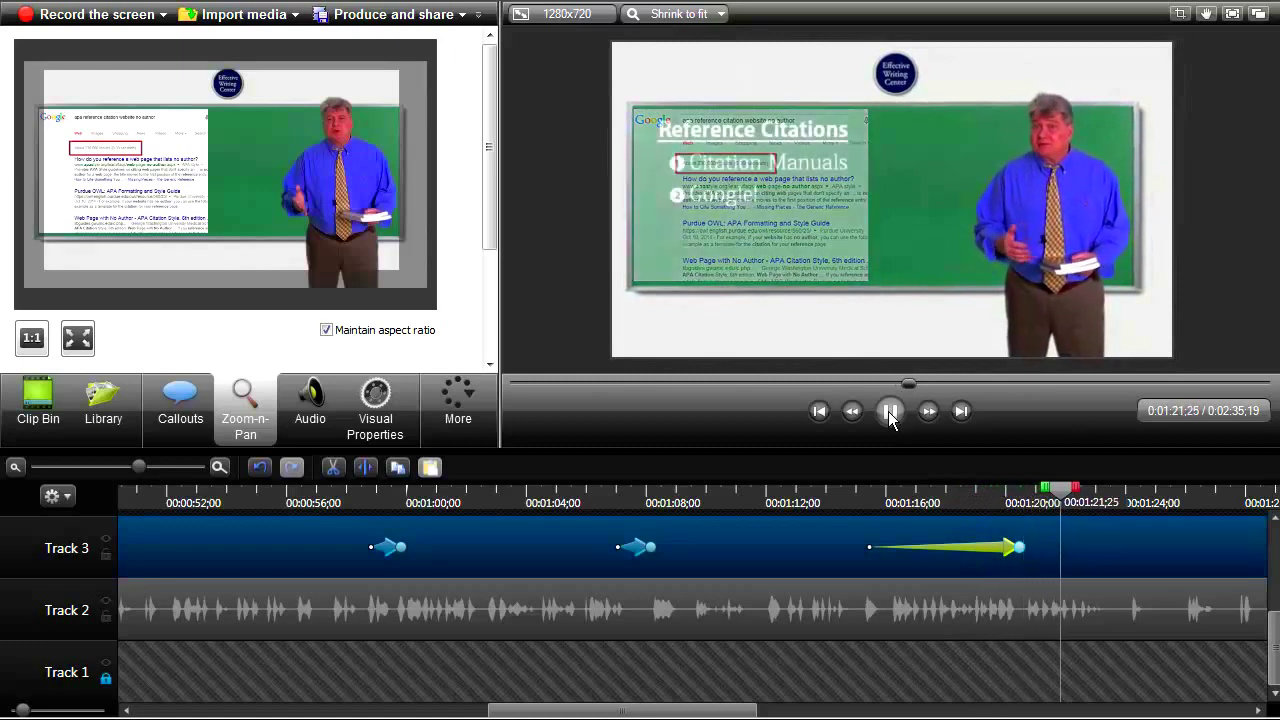
{"action": "left_click", "coordinate": [890, 412]}
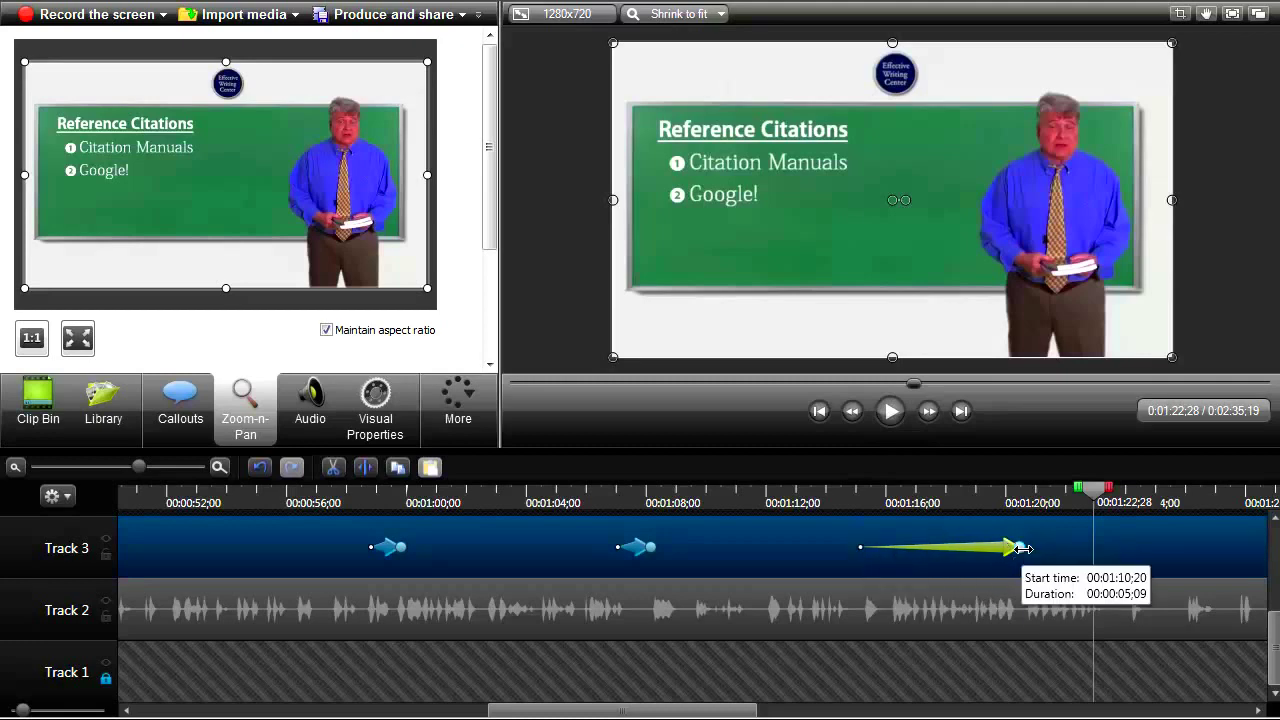
- Play the timeline from about 00:01:14;21 to 00:01:54;26 to review the zoom-out and the segments that follow
{"action": "left_click", "coordinate": [876, 497]}
{"action": "left_click", "coordinate": [848, 496]}
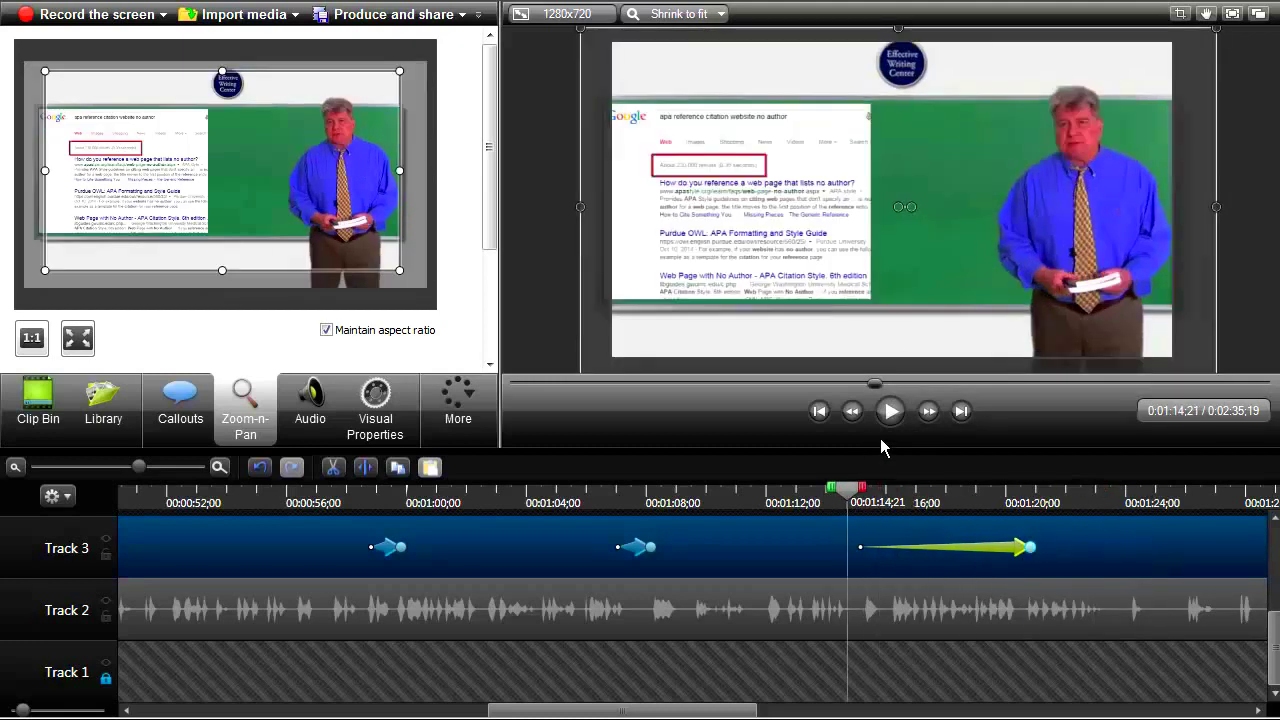
{"action": "left_click", "coordinate": [891, 417]}
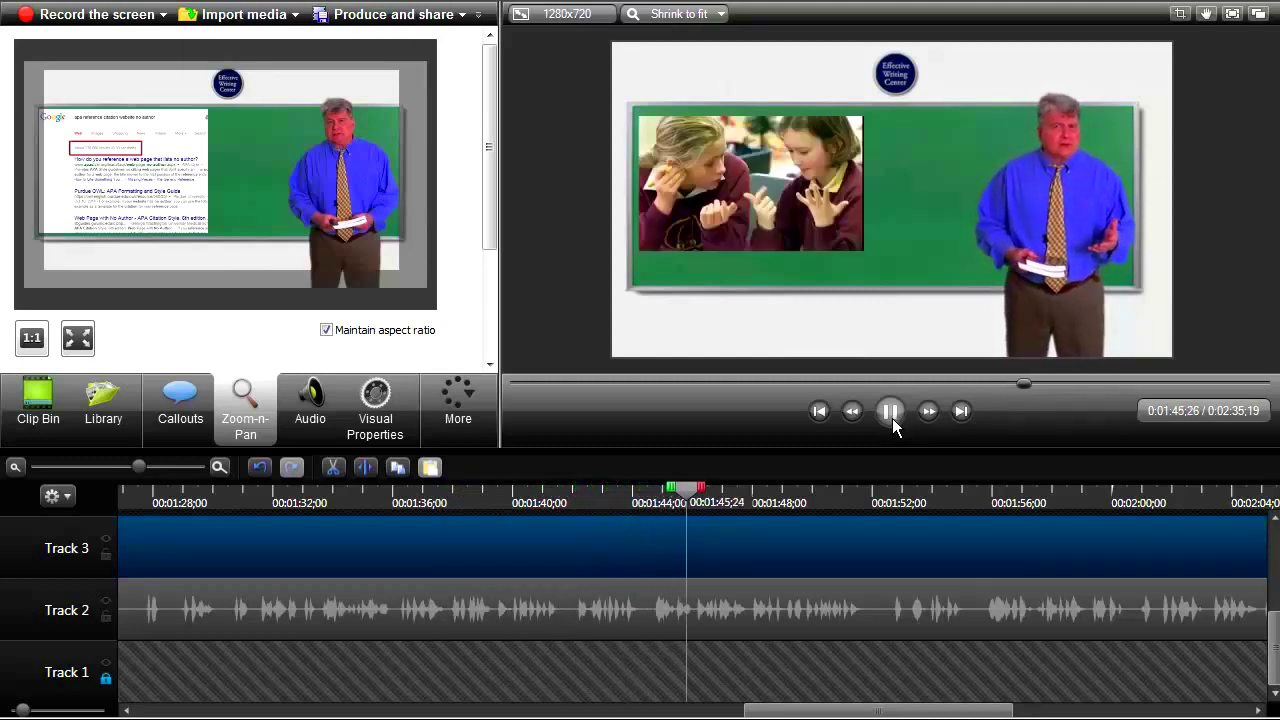
{"action": "left_click", "coordinate": [893, 420]}
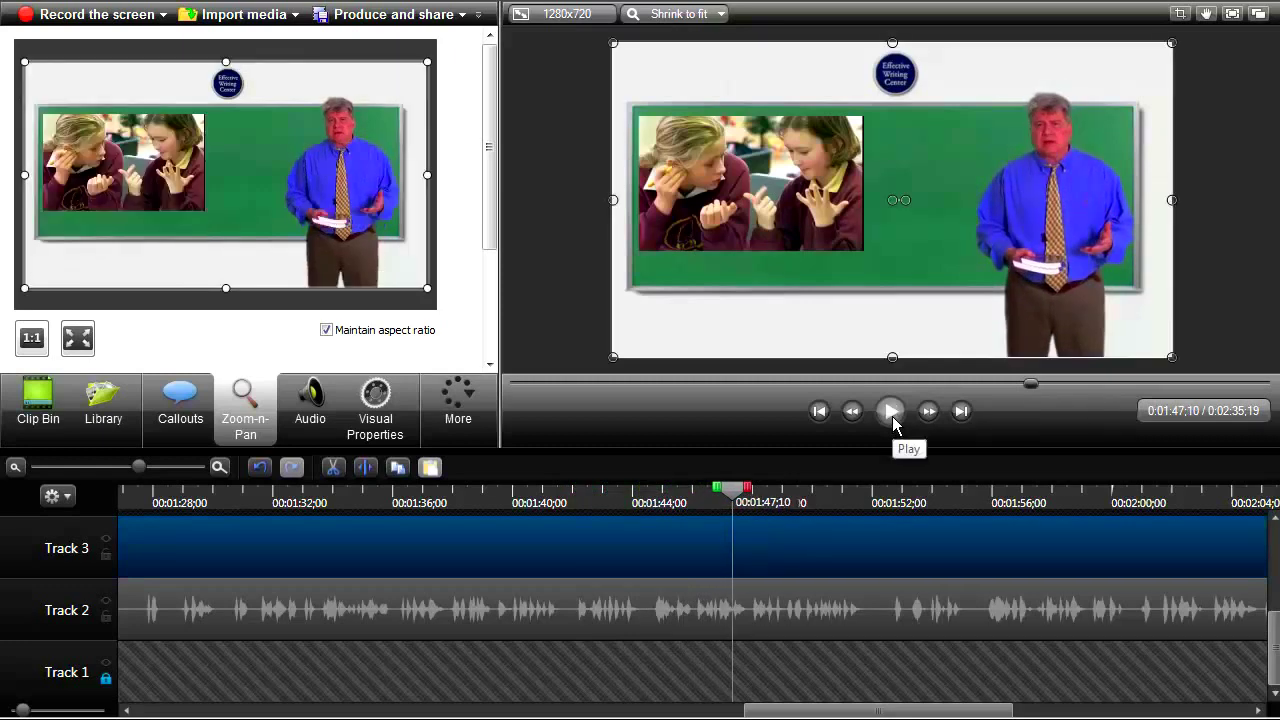
{"action": "left_click", "coordinate": [893, 420]}
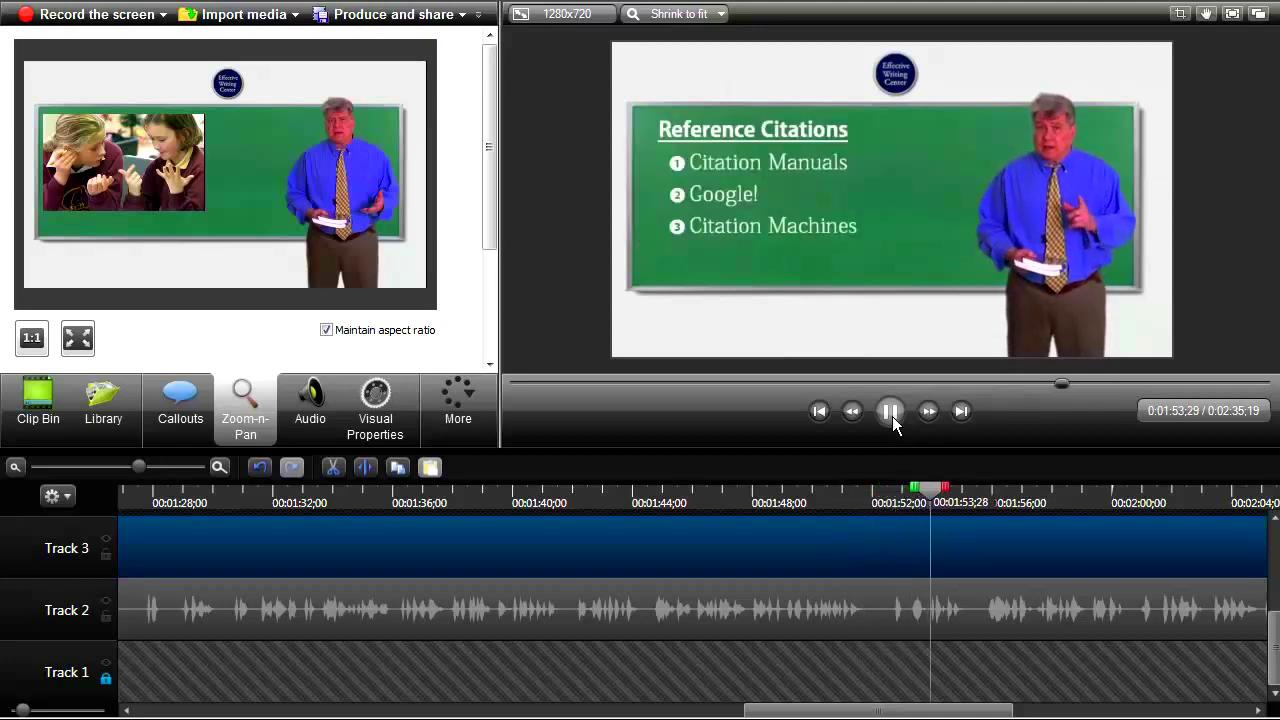
{"action": "left_click", "coordinate": [893, 420]}
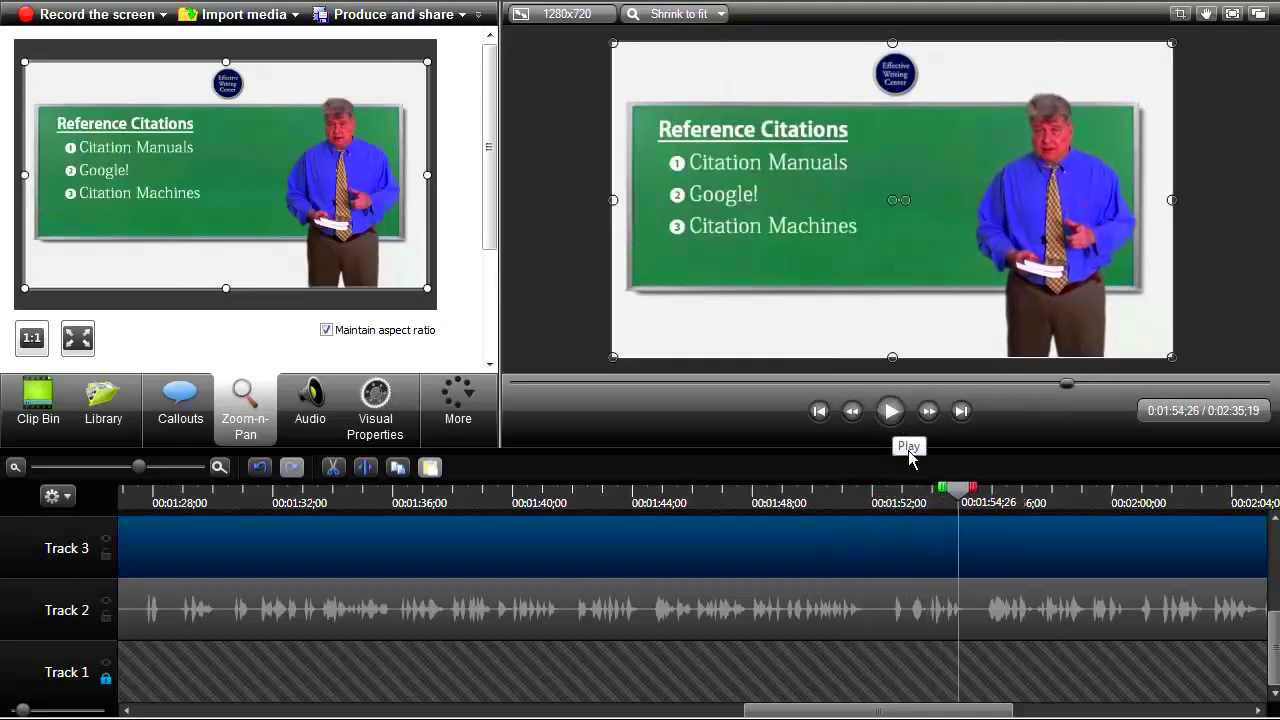
- Replay the section from about 00:01:54 and continue to 00:02:34;04, near the end of the video, to review the closing segment
{"action": "left_click_drag", "start_coordinate": [949, 492], "coordinate": [842, 512]}
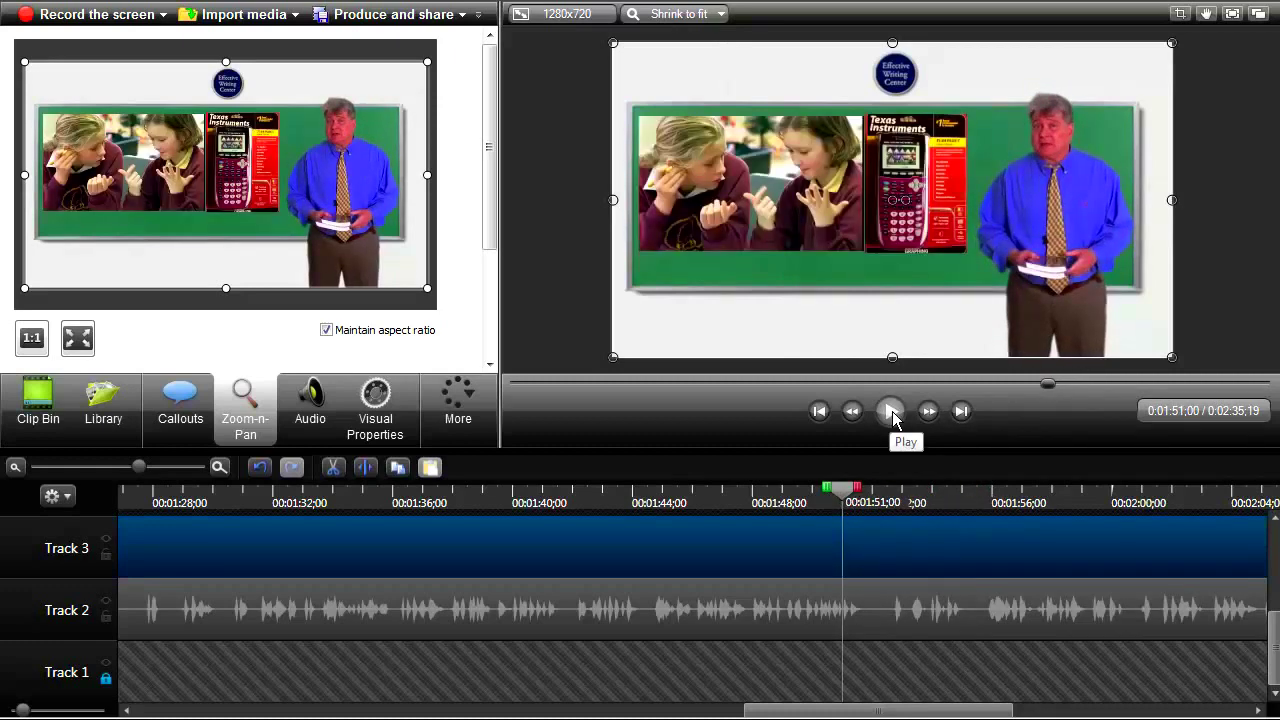
{"action": "left_click", "coordinate": [944, 494]}
{"action": "left_click", "coordinate": [890, 411]}
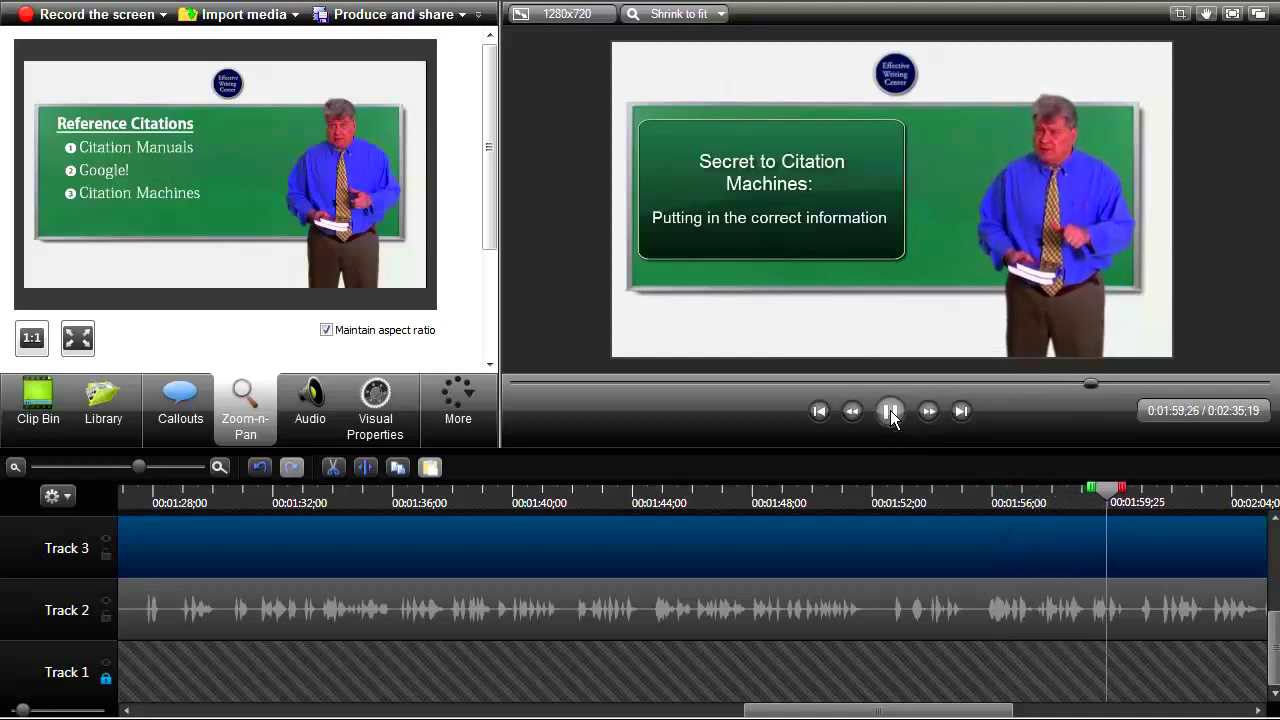
{"action": "left_click", "coordinate": [890, 411]}
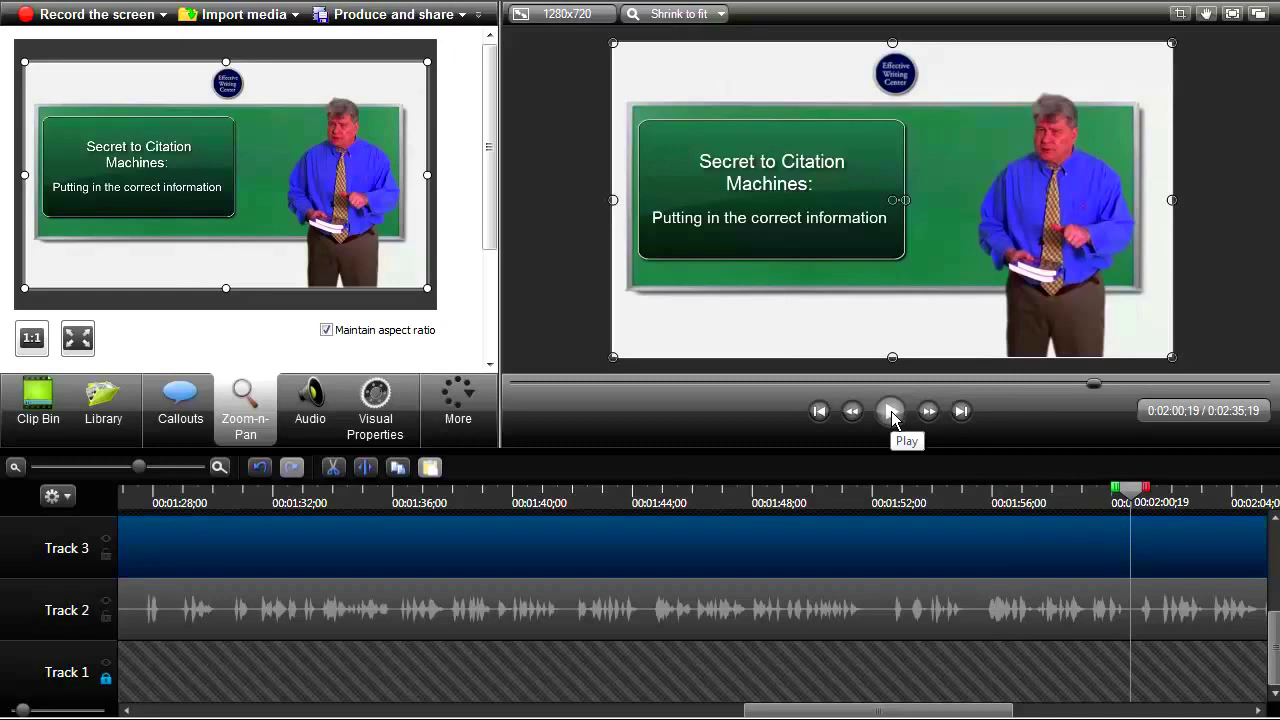
{"action": "left_click", "coordinate": [890, 411]}
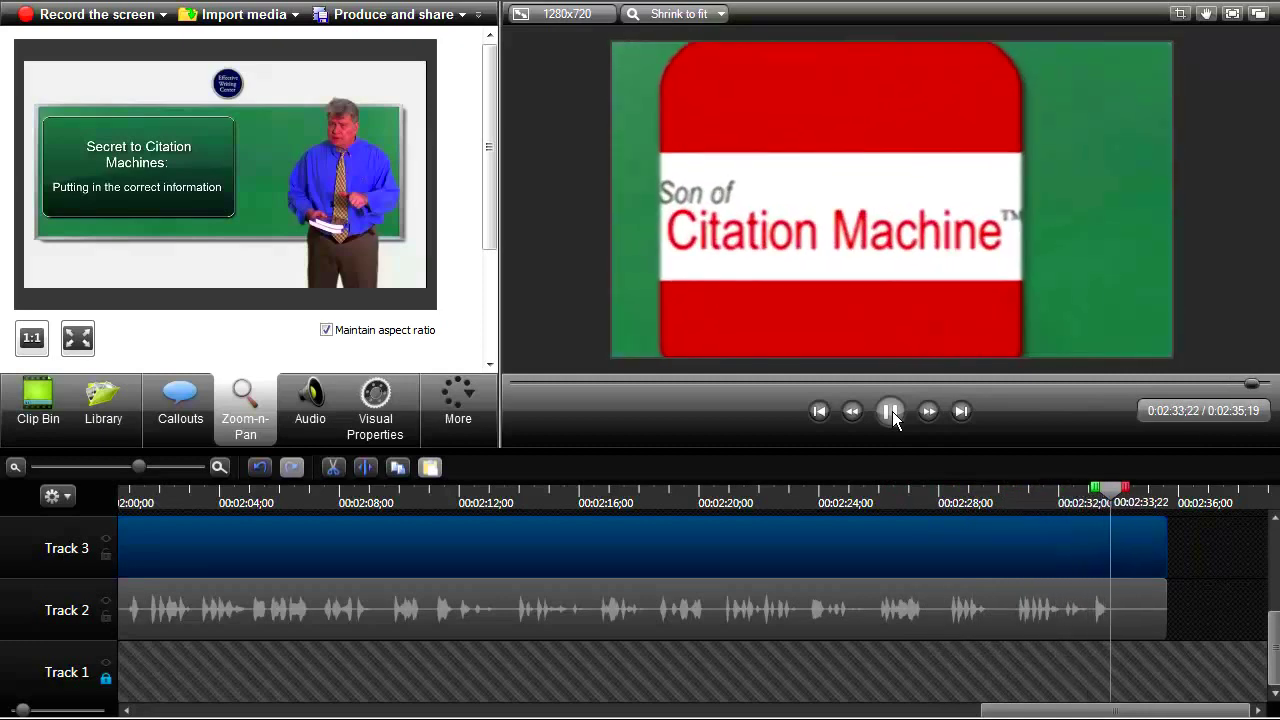
{"action": "left_click", "coordinate": [890, 411]}
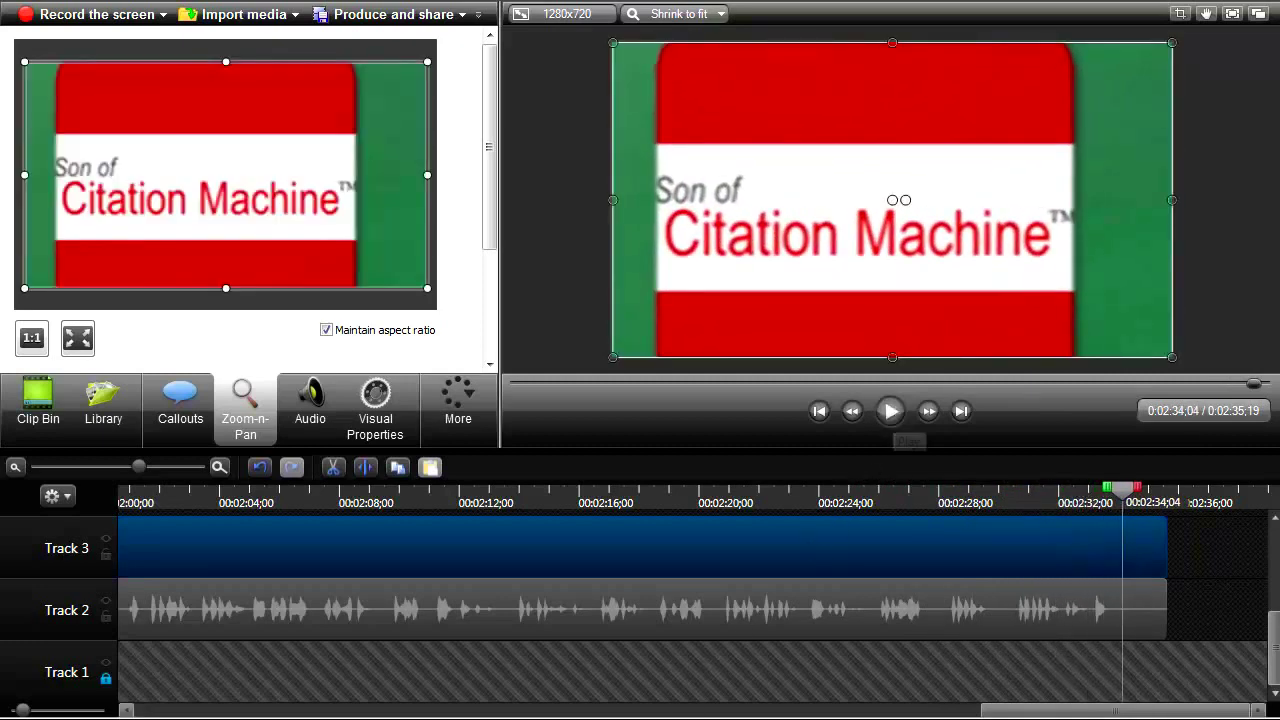
- Unlock Track 1 and split the Track 2 audio and Track 3 video at 00:02:34;05
{"action": "left_click", "coordinate": [105, 680]}
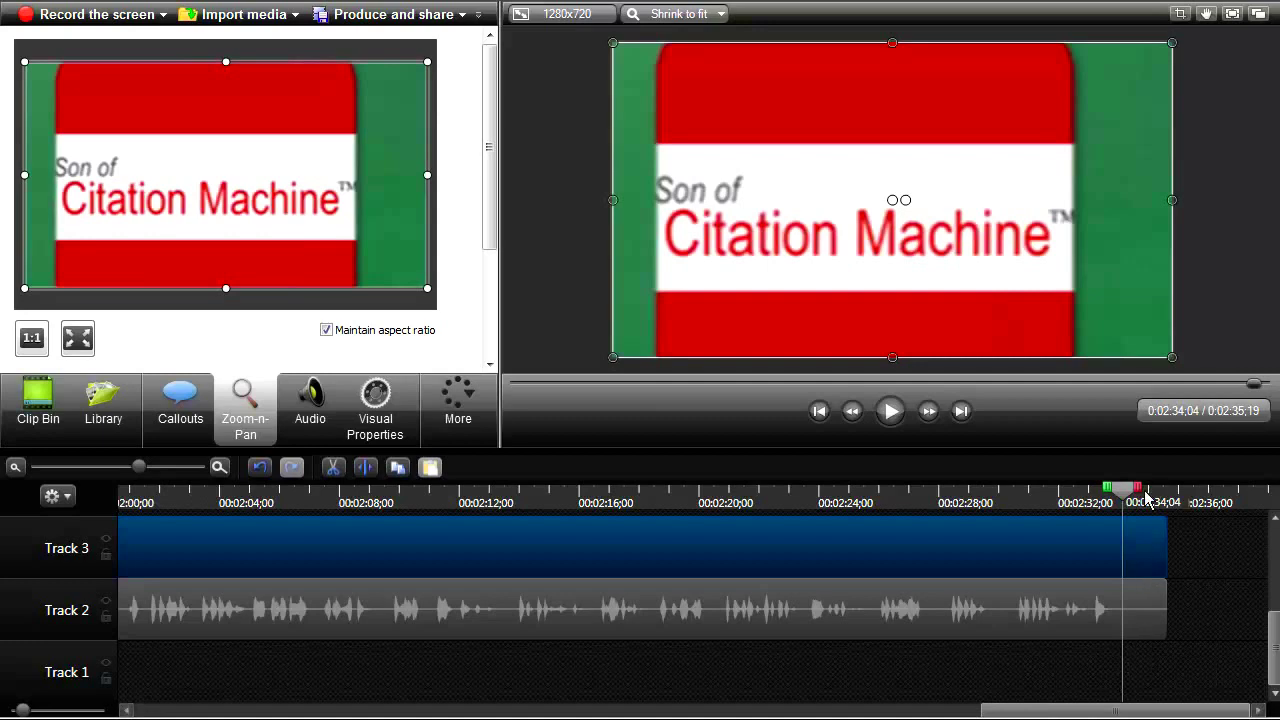
{"action": "left_click_drag", "start_coordinate": [1130, 497], "coordinate": [1127, 499]}
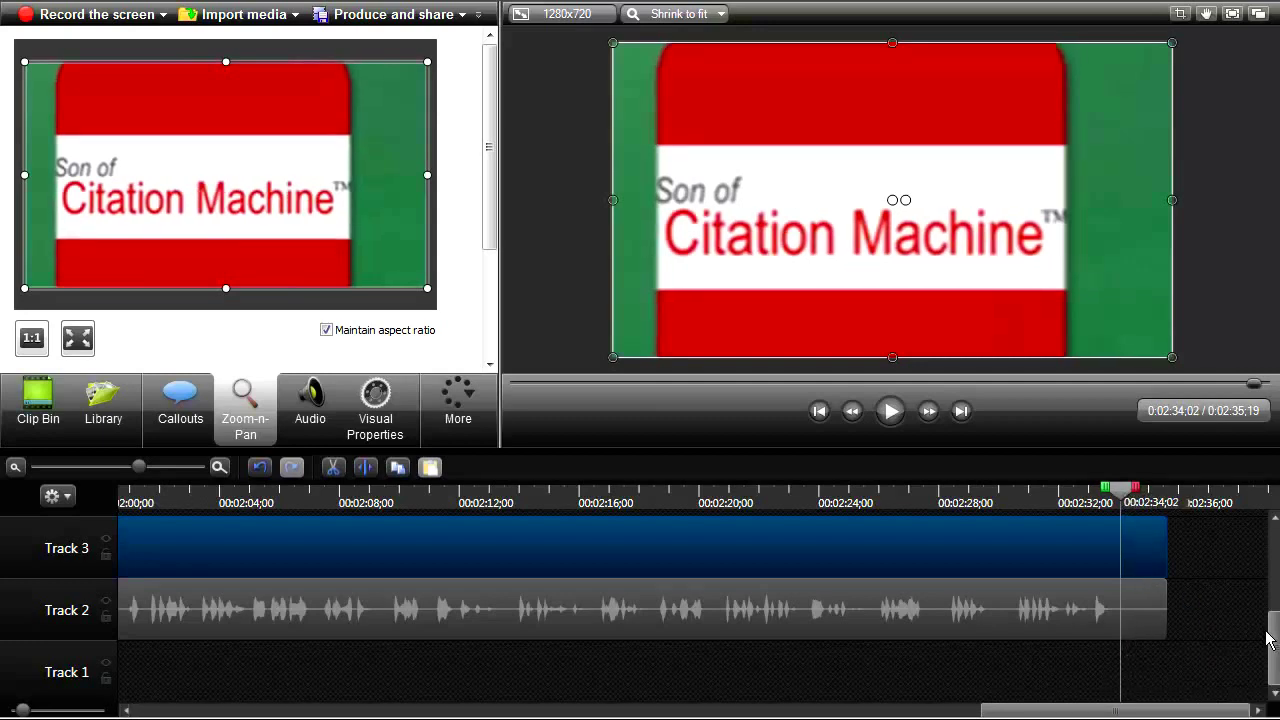
{"action": "left_click_drag", "start_coordinate": [1271, 632], "coordinate": [1273, 620]}
{"action": "scroll", "coordinate": [1271, 621], "scroll_direction": "down", "scroll_amount": 1}
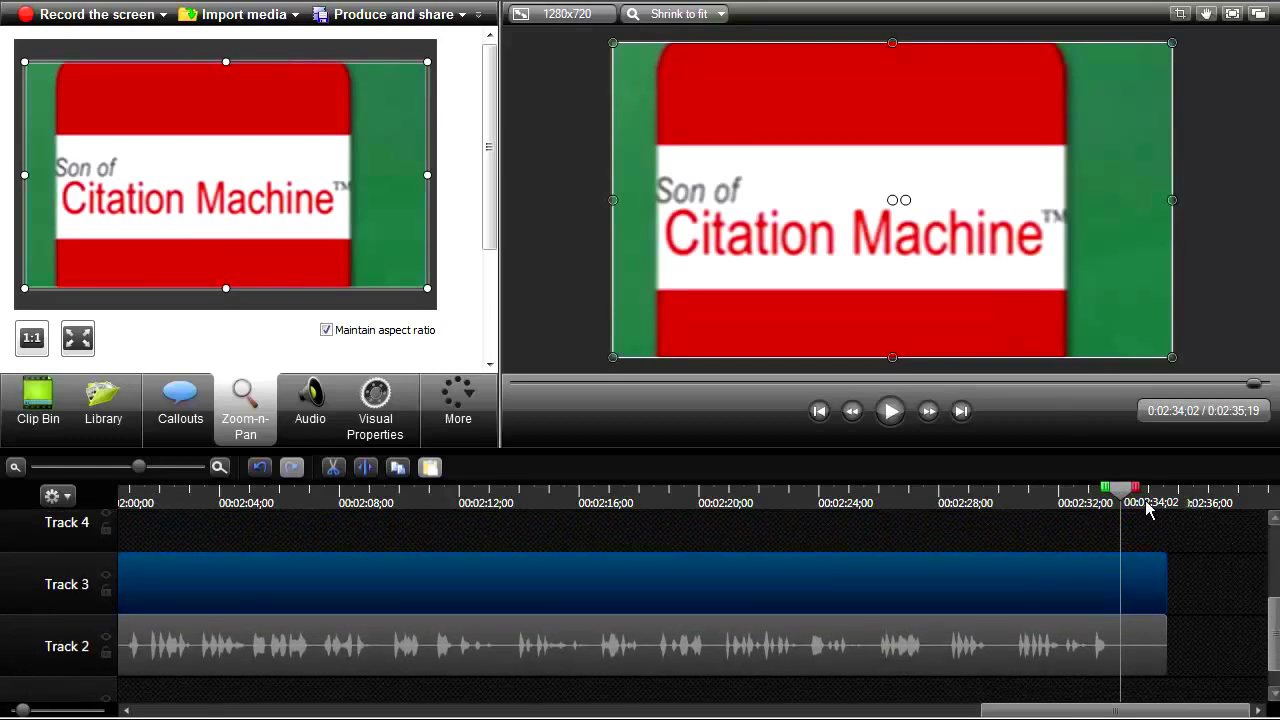
{"action": "left_click_drag", "start_coordinate": [1126, 492], "coordinate": [1130, 494]}
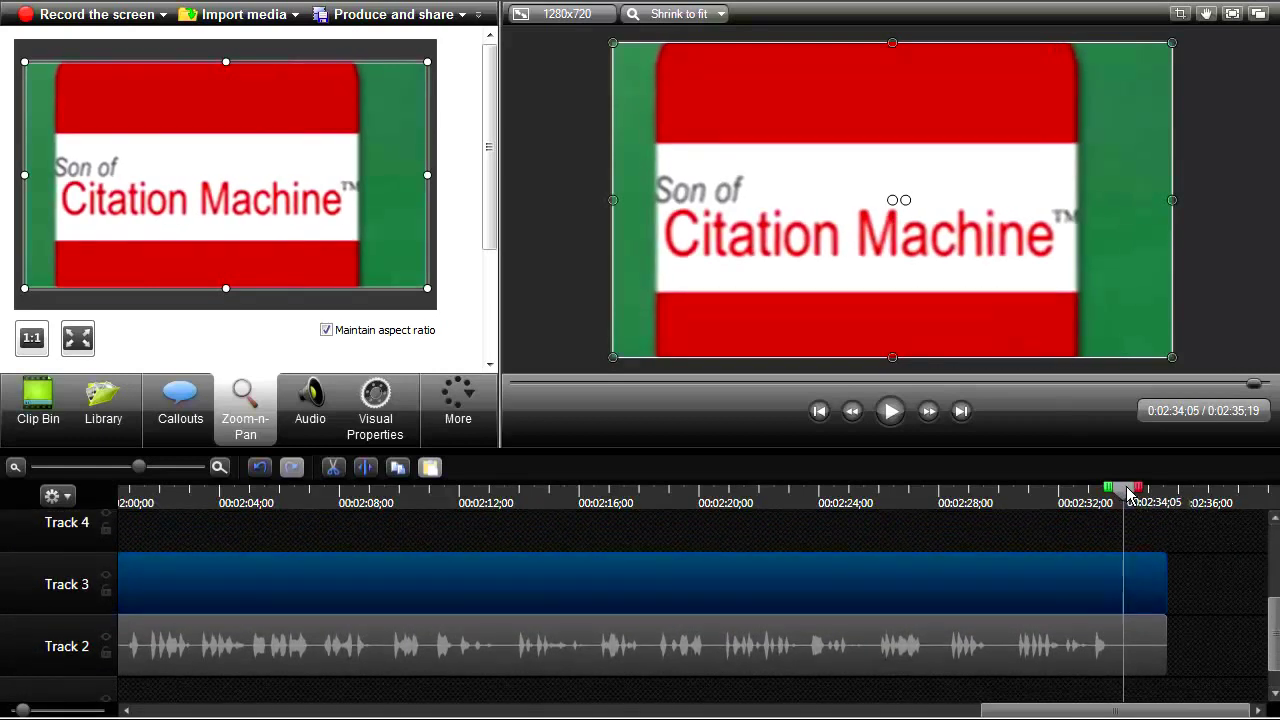
{"action": "left_click", "coordinate": [1132, 633]}
{"action": "left_click", "coordinate": [1133, 578]}
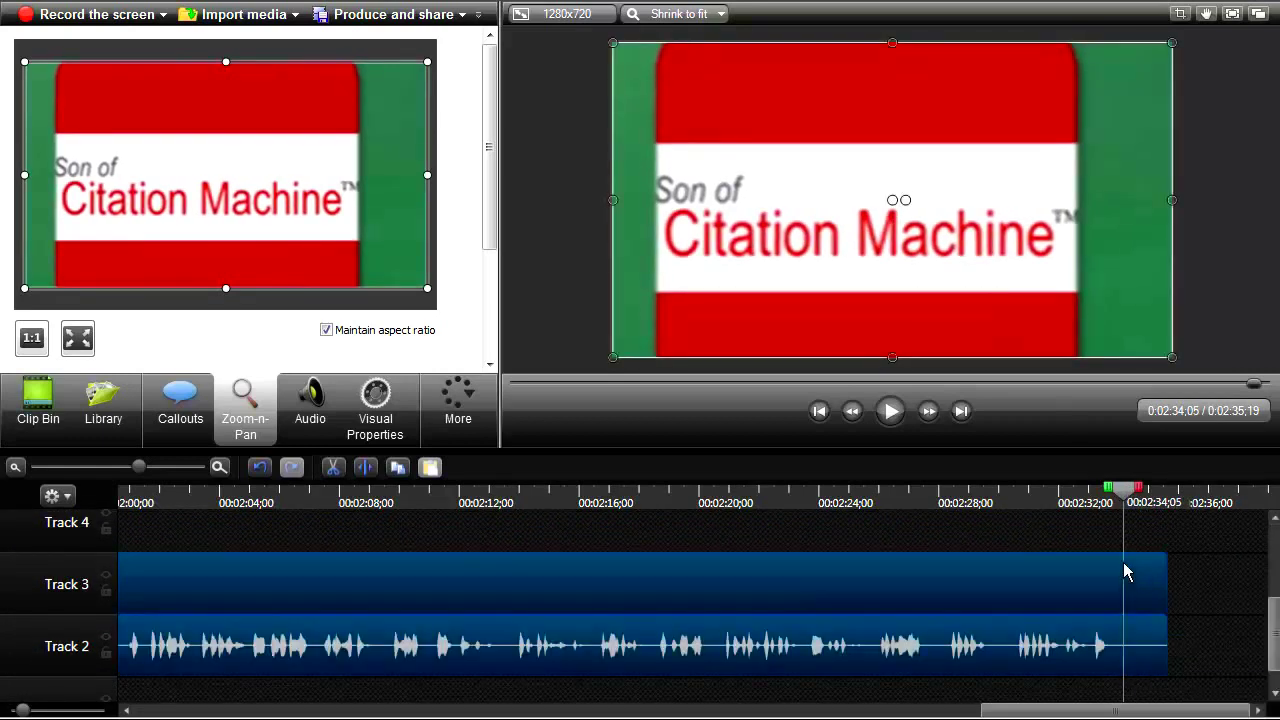
{"action": "left_click", "coordinate": [366, 467]}
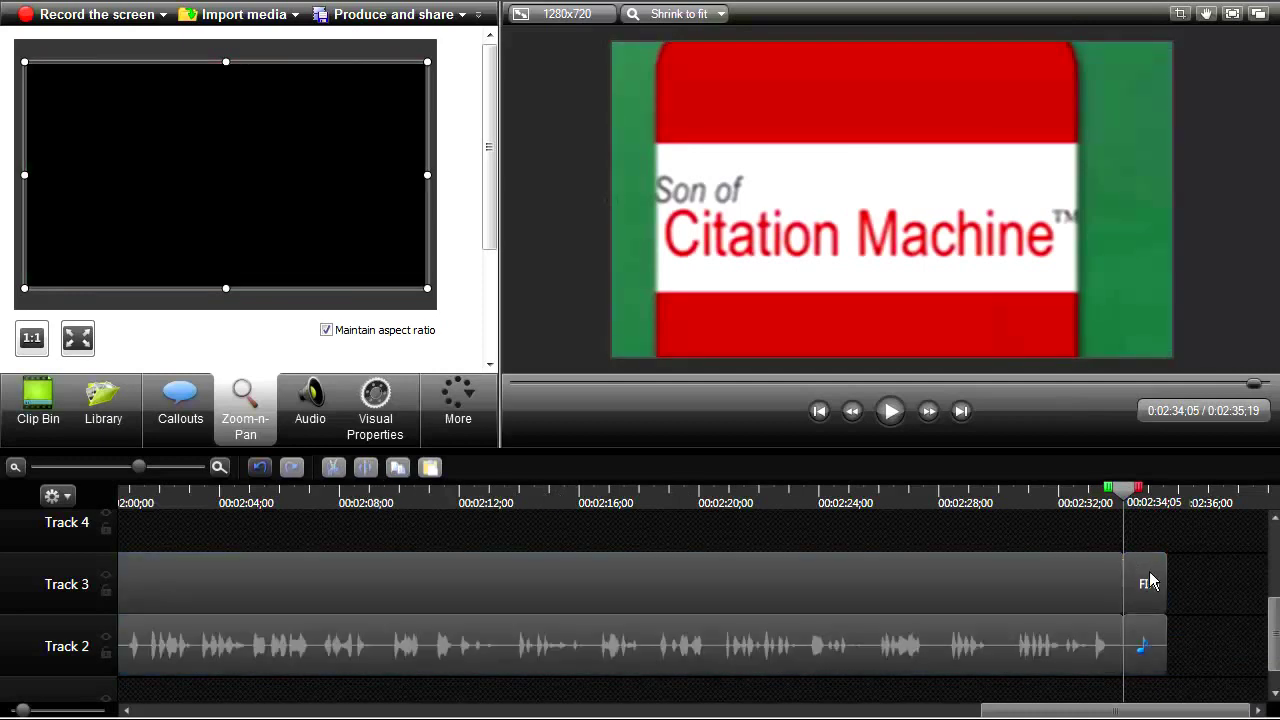
- Delete the short leftover video and audio pieces after the split on Tracks 3 and 2
{"action": "right_click", "coordinate": [1148, 627]}
{"action": "left_click", "coordinate": [1148, 634]}
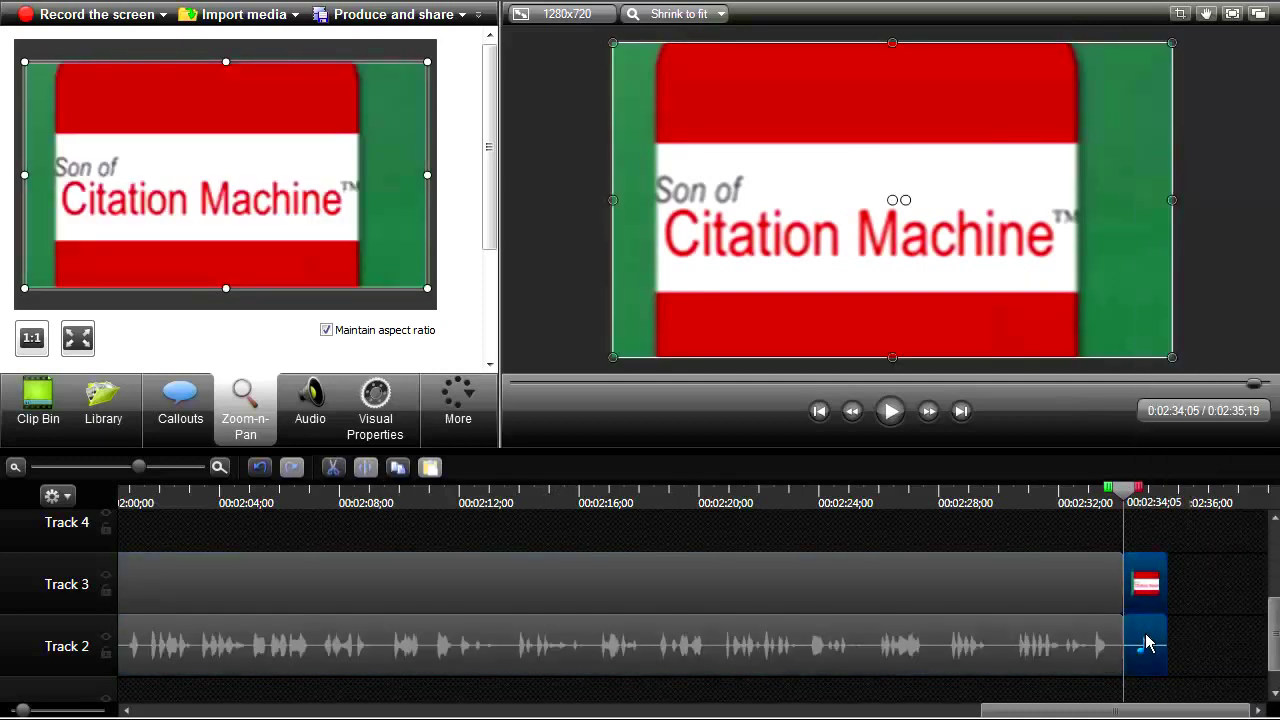
{"action": "right_click", "coordinate": [1146, 643]}
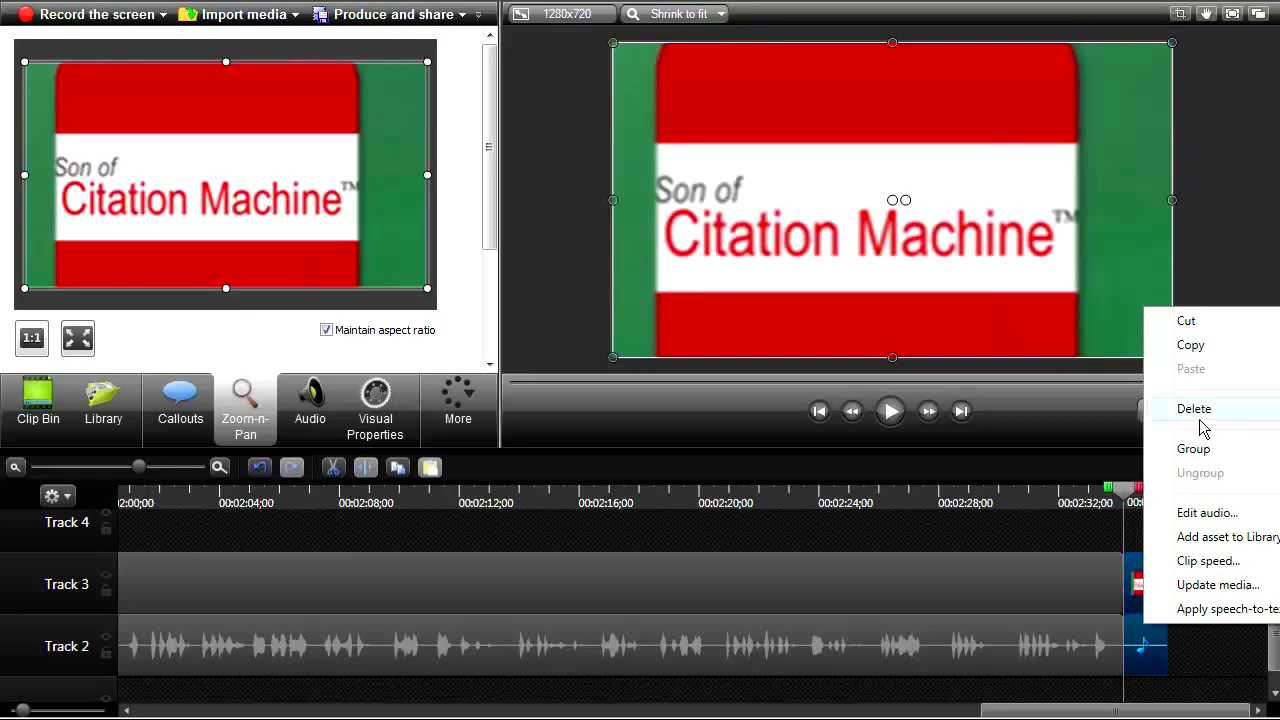
{"action": "left_click", "coordinate": [1194, 409]}
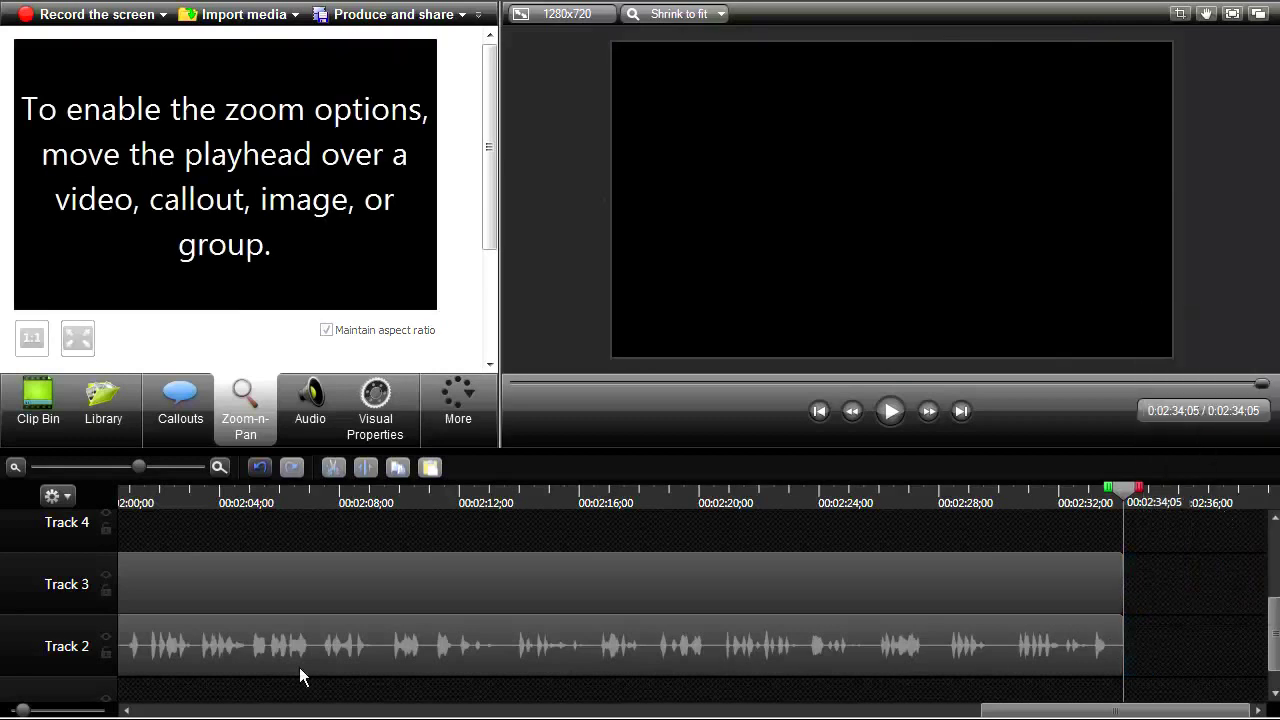
- Place FINAL WAV FOR IMPORT TO CAM.wav on Track 2 at 00:02:34;05, directly after the stand up segment's audio
{"action": "left_click_drag", "start_coordinate": [140, 468], "coordinate": [123, 467]}
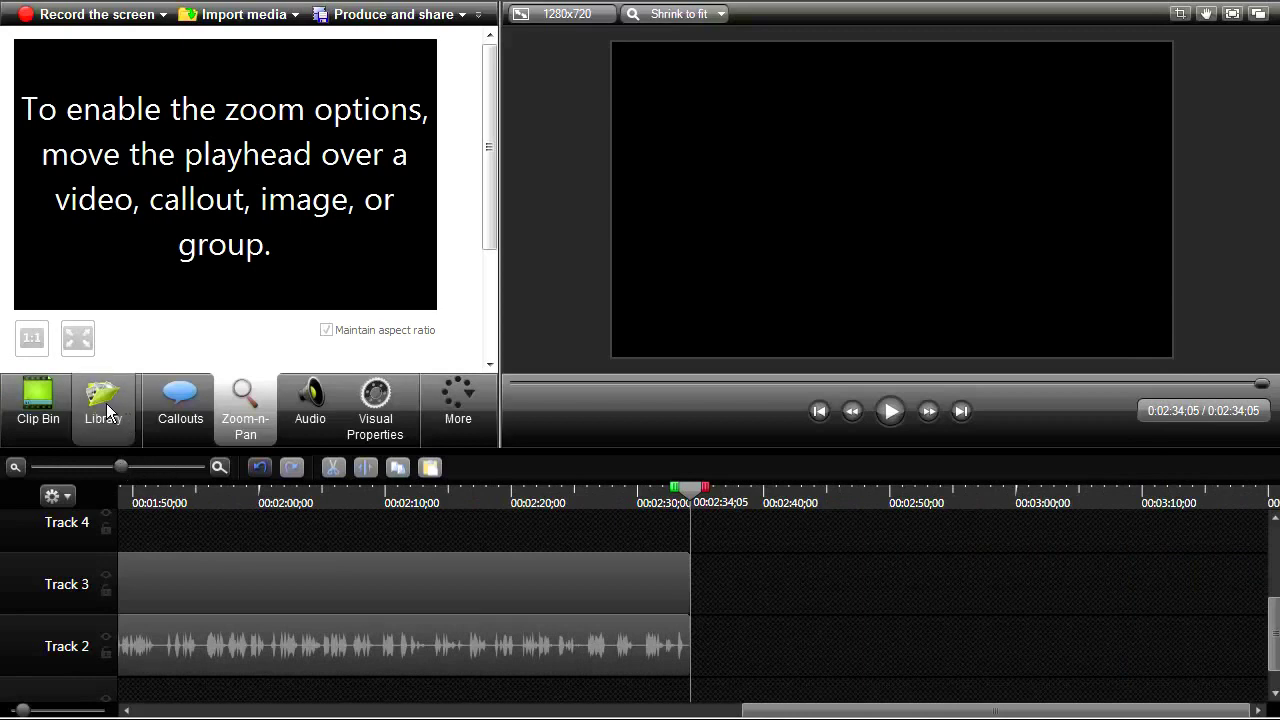
{"action": "left_click", "coordinate": [33, 402]}
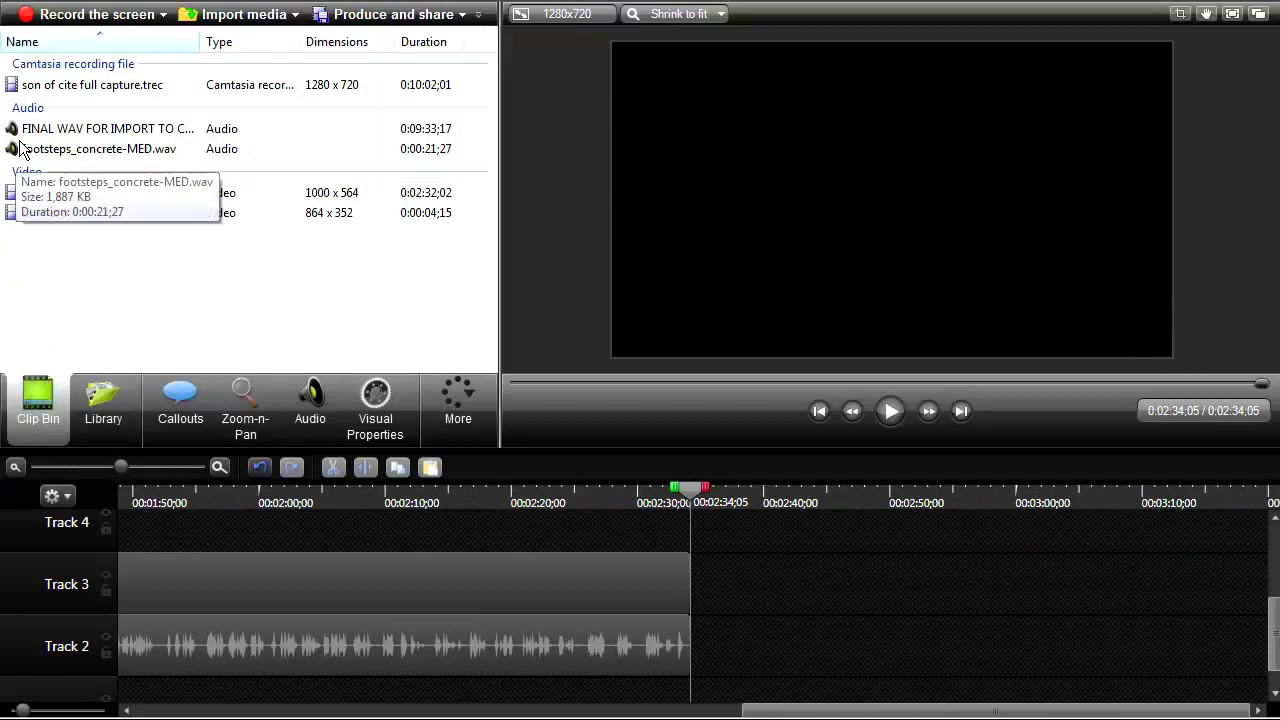
{"action": "left_click_drag", "start_coordinate": [22, 128], "coordinate": [264, 237]}
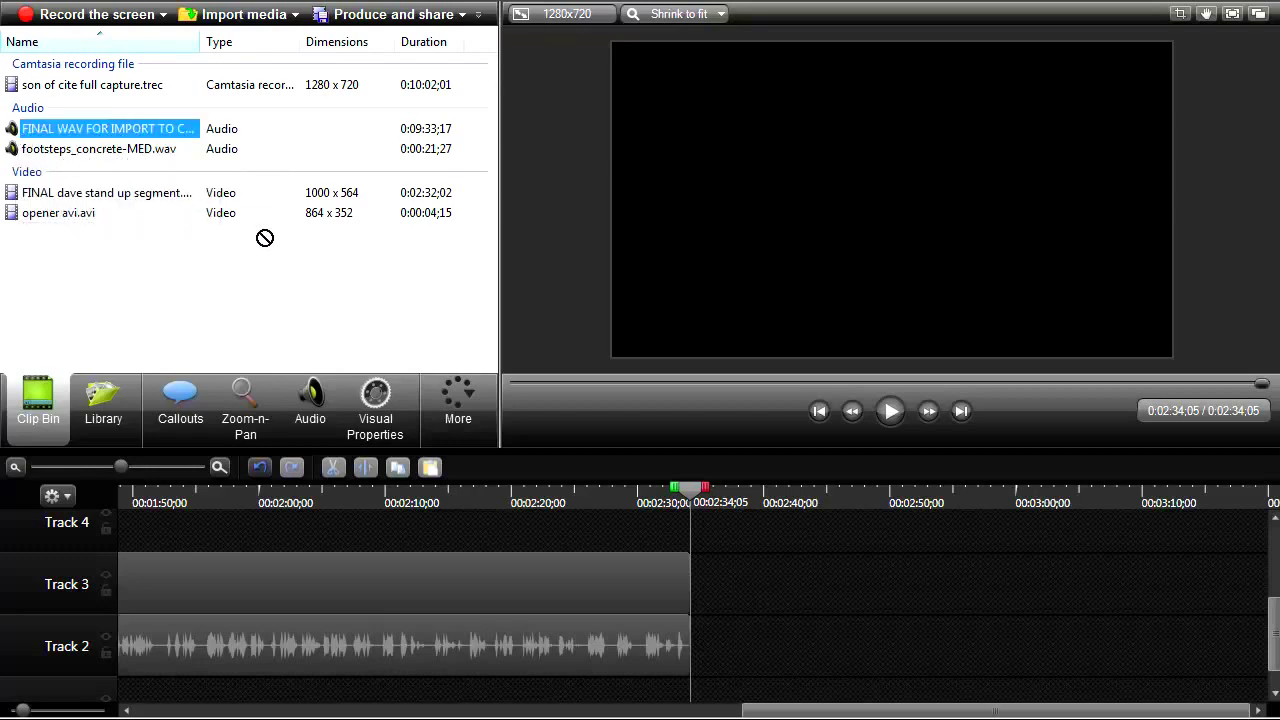
{"action": "left_click_drag", "start_coordinate": [742, 648], "coordinate": [731, 670]}
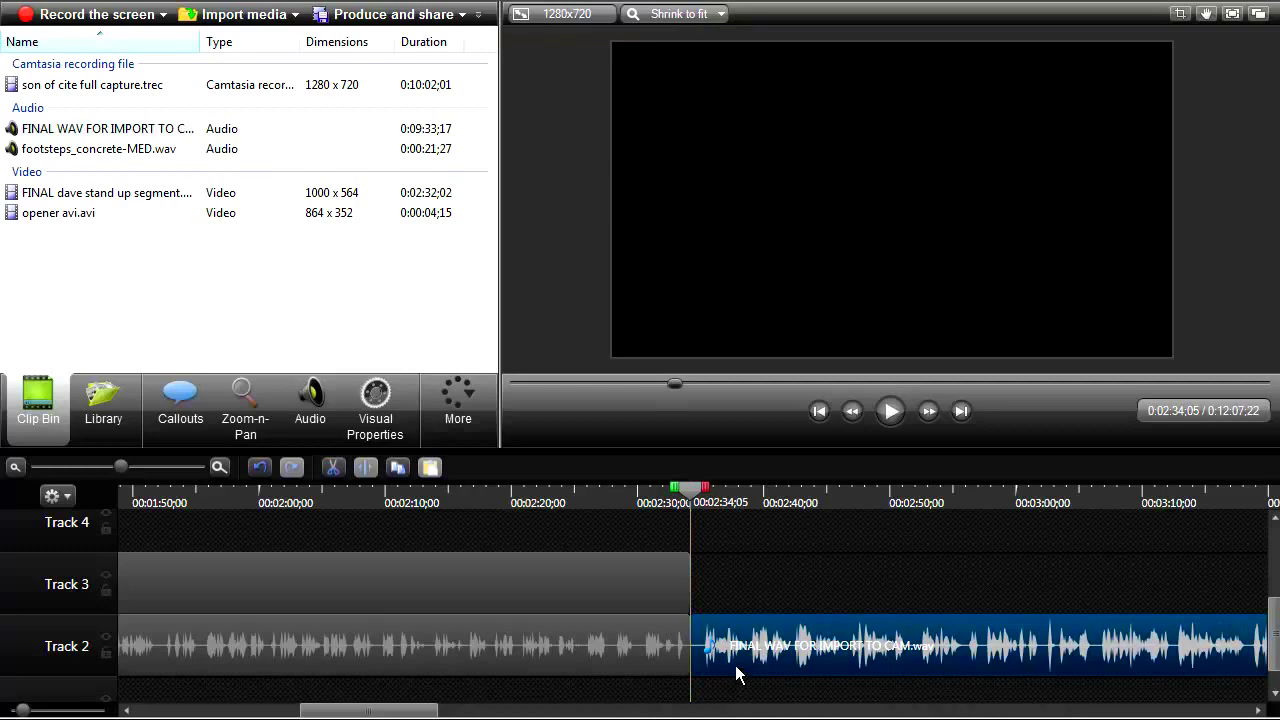
- Place son of cite full capture.trec on Track 3 at 00:02:34;05, aligned with the start of the narration on Track 2
{"action": "left_click_drag", "start_coordinate": [12, 83], "coordinate": [80, 107]}
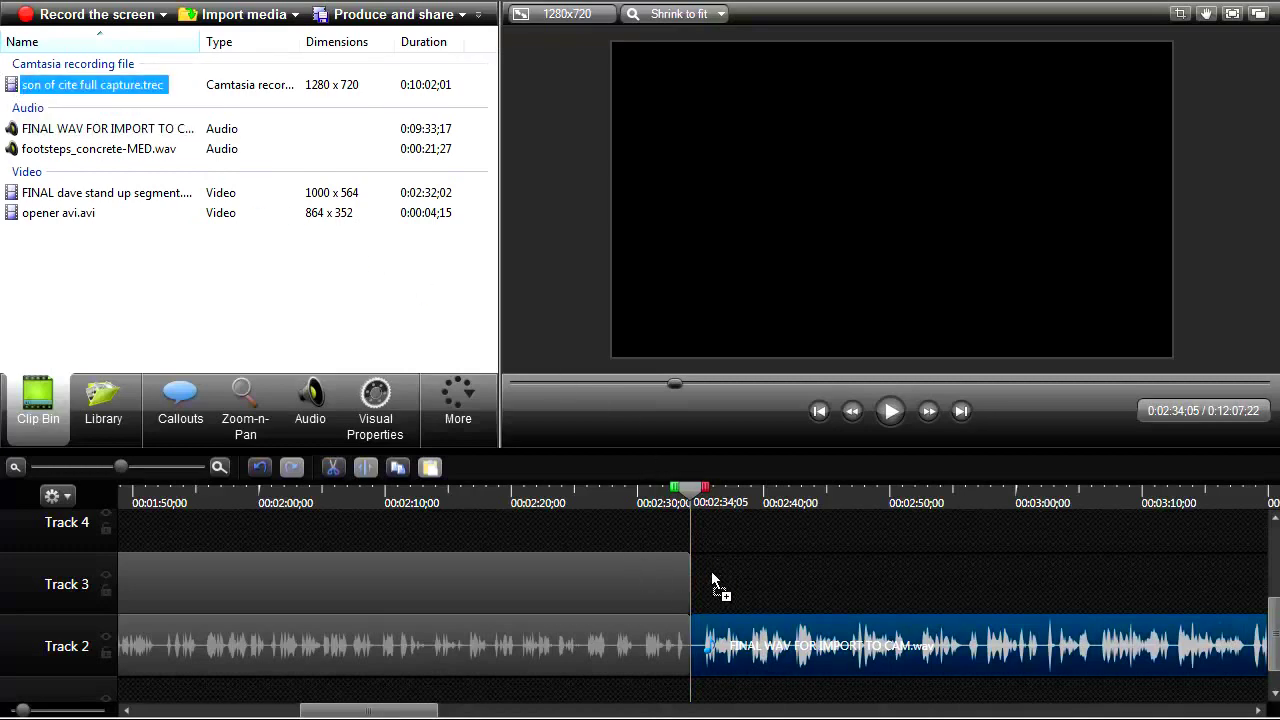
{"action": "left_click_drag", "start_coordinate": [711, 571], "coordinate": [732, 596]}
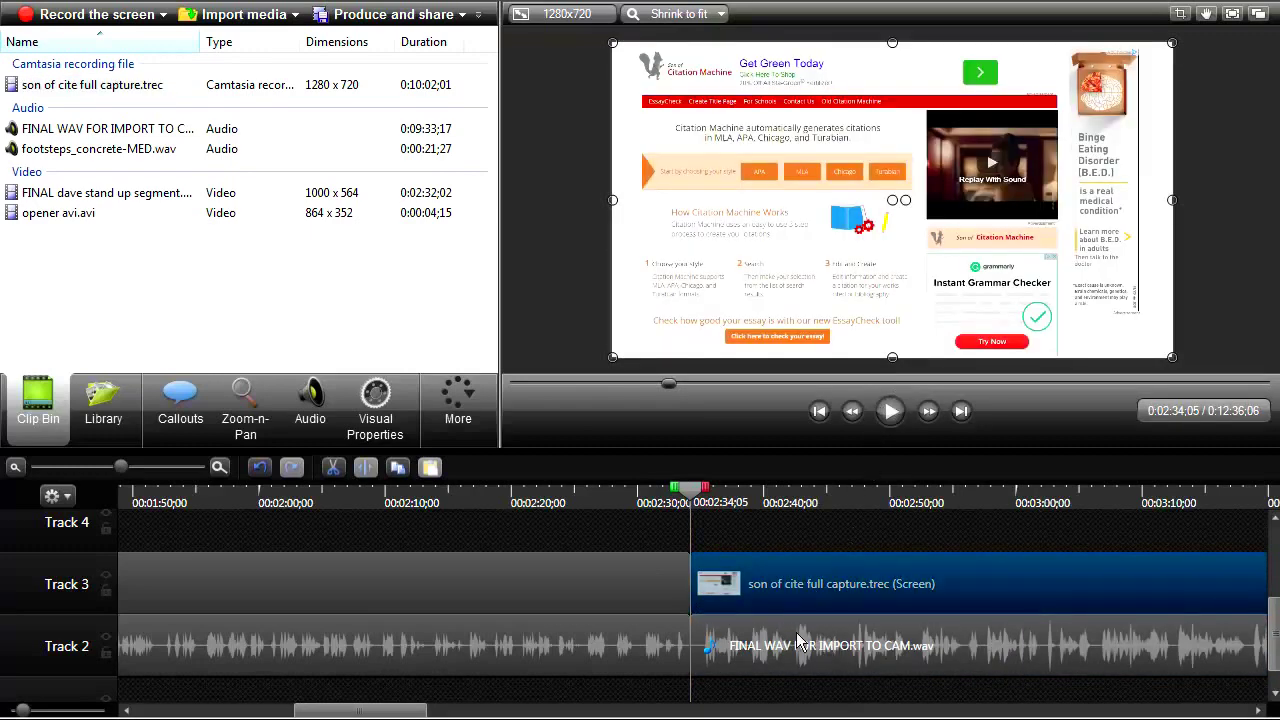
{"action": "left_click", "coordinate": [828, 630]}
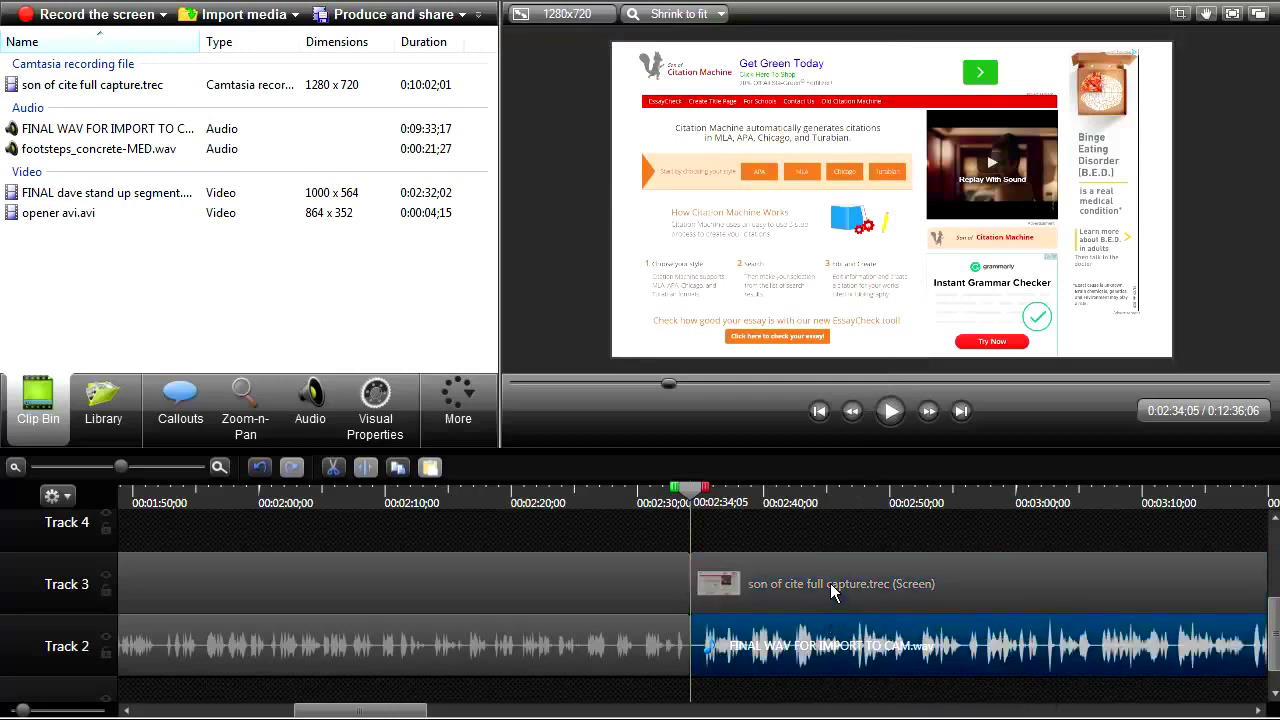
{"action": "left_click", "coordinate": [833, 589]}
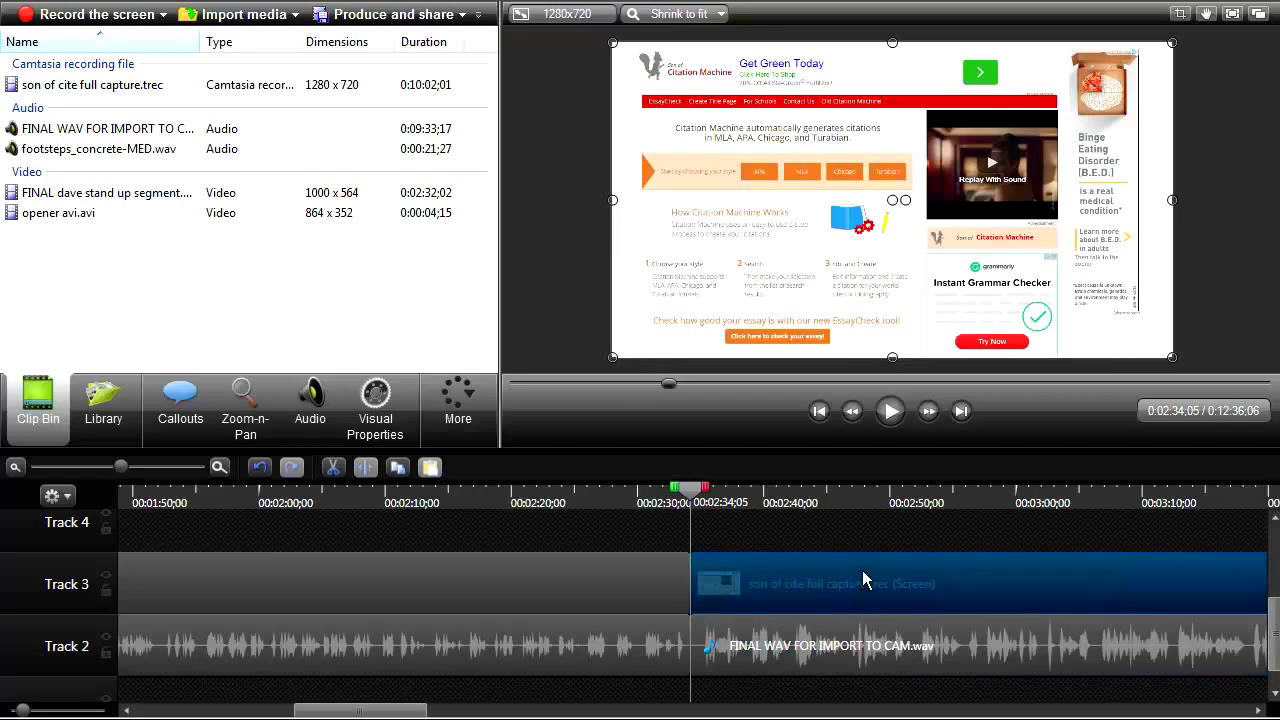
- Play the start of the screen recording and narration from 00:02:34;05, and return the playhead to 00:02:34;05
{"action": "left_click", "coordinate": [891, 412]}
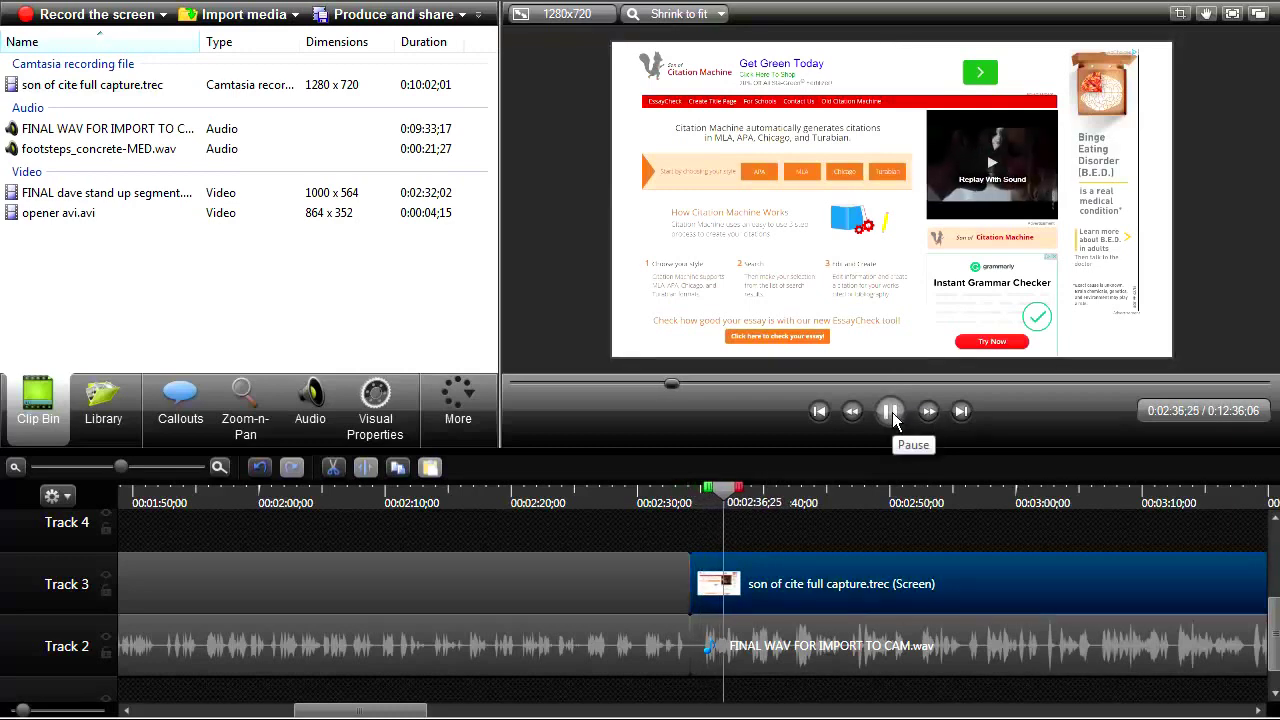
{"action": "left_click", "coordinate": [890, 415]}
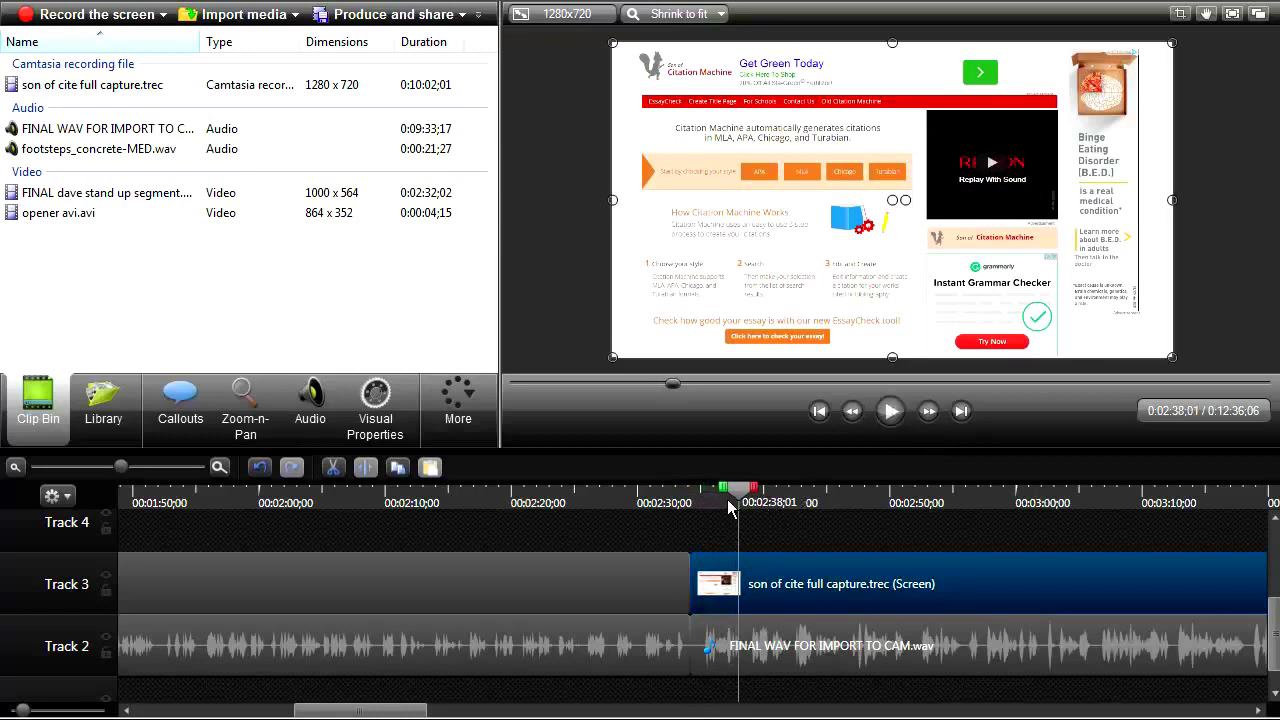
{"action": "left_click_drag", "start_coordinate": [728, 508], "coordinate": [700, 520]}
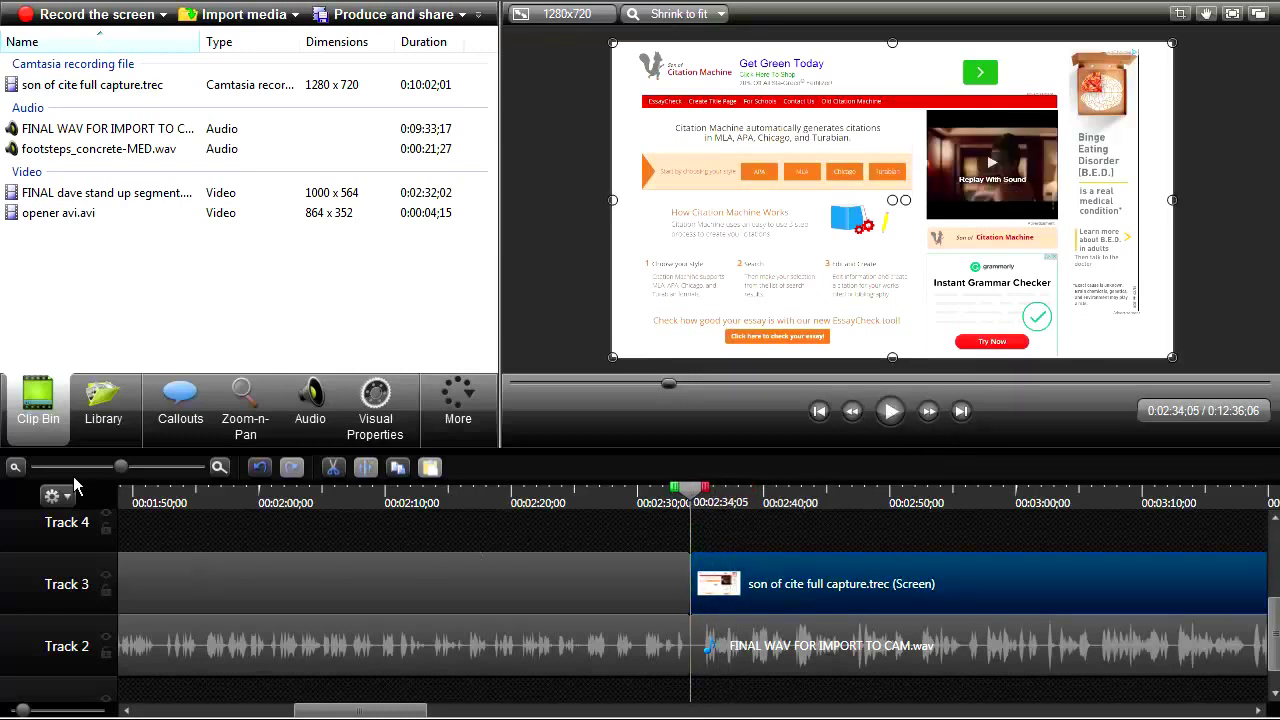
- Select the narration from 00:02:34;05 to 00:12:07;22, lock Tracks 3 and 4, and lower the Track 2 volume by two steps
{"action": "left_click_drag", "start_coordinate": [121, 474], "coordinate": [67, 503]}
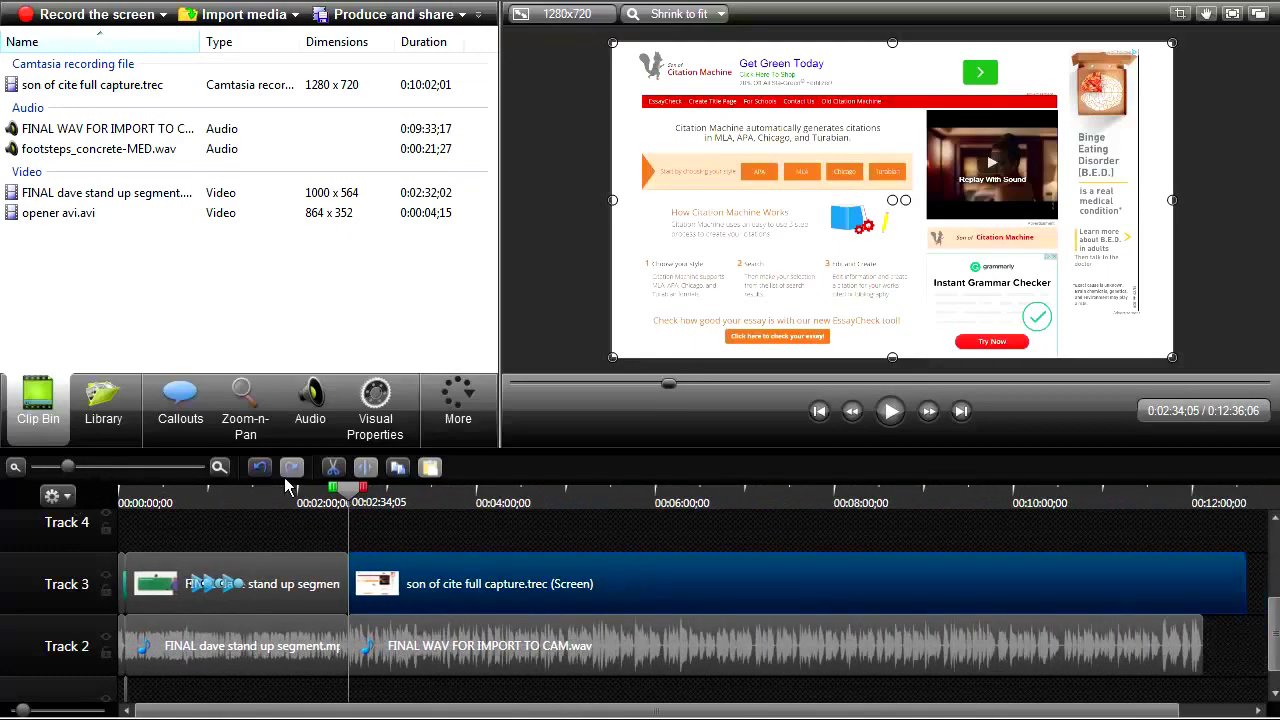
{"action": "left_click_drag", "start_coordinate": [363, 497], "coordinate": [1220, 524]}
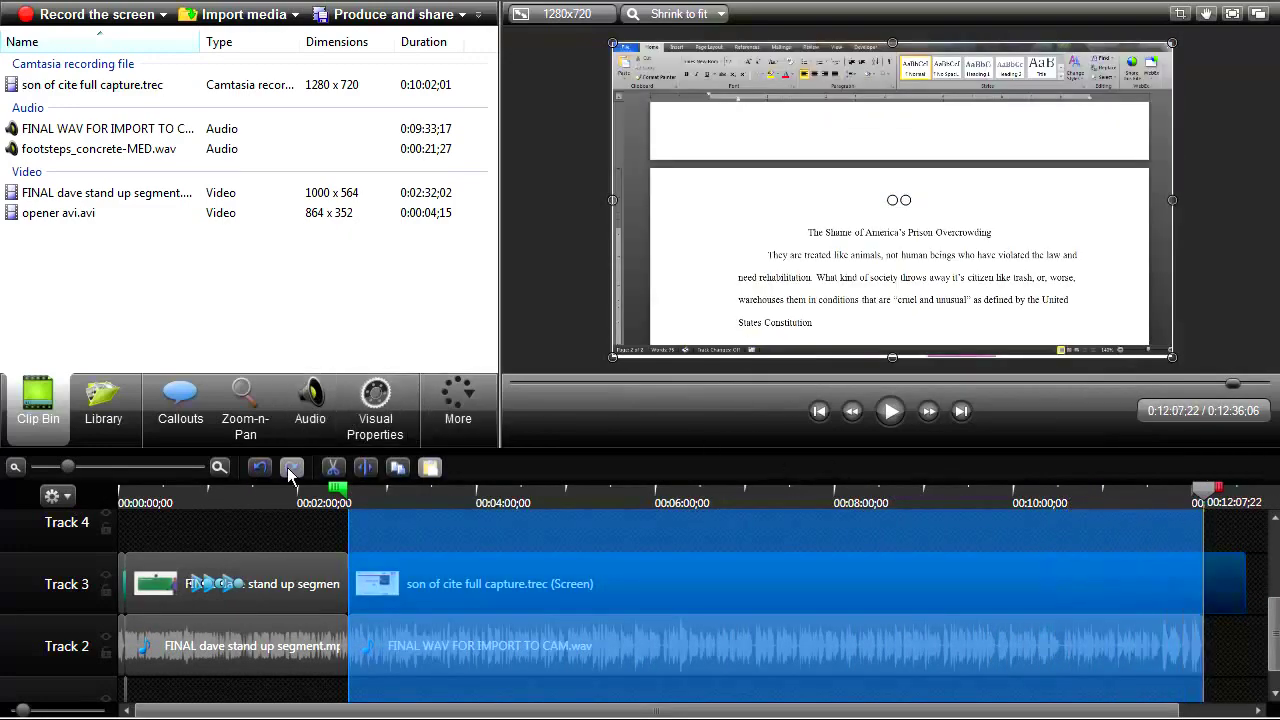
{"action": "left_click", "coordinate": [106, 591]}
{"action": "left_click", "coordinate": [106, 530]}
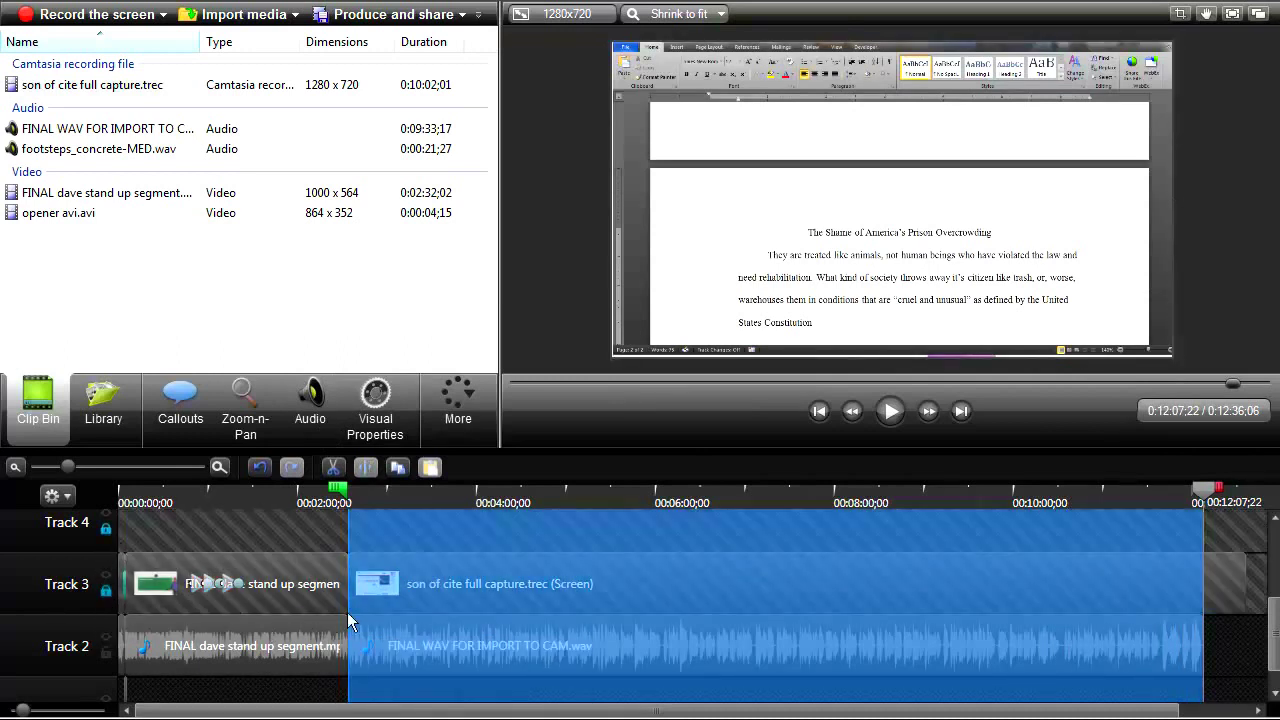
{"action": "left_click", "coordinate": [310, 400]}
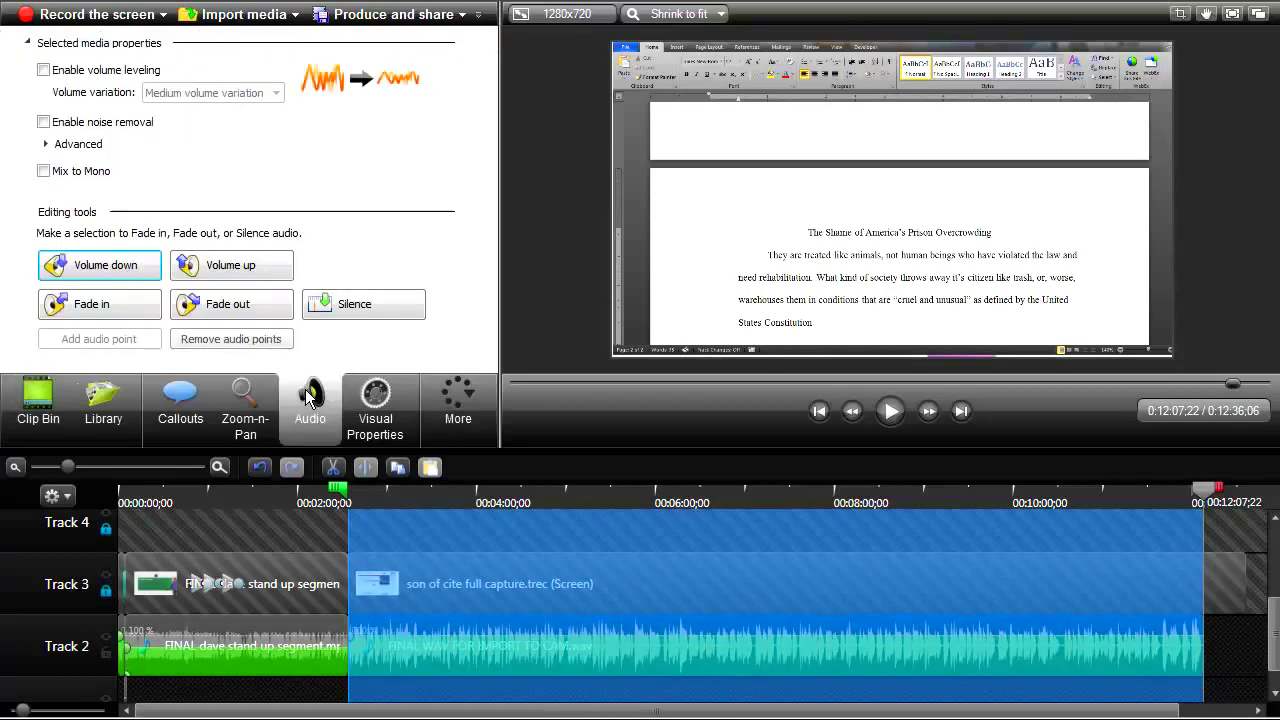
{"action": "left_click", "coordinate": [126, 270]}
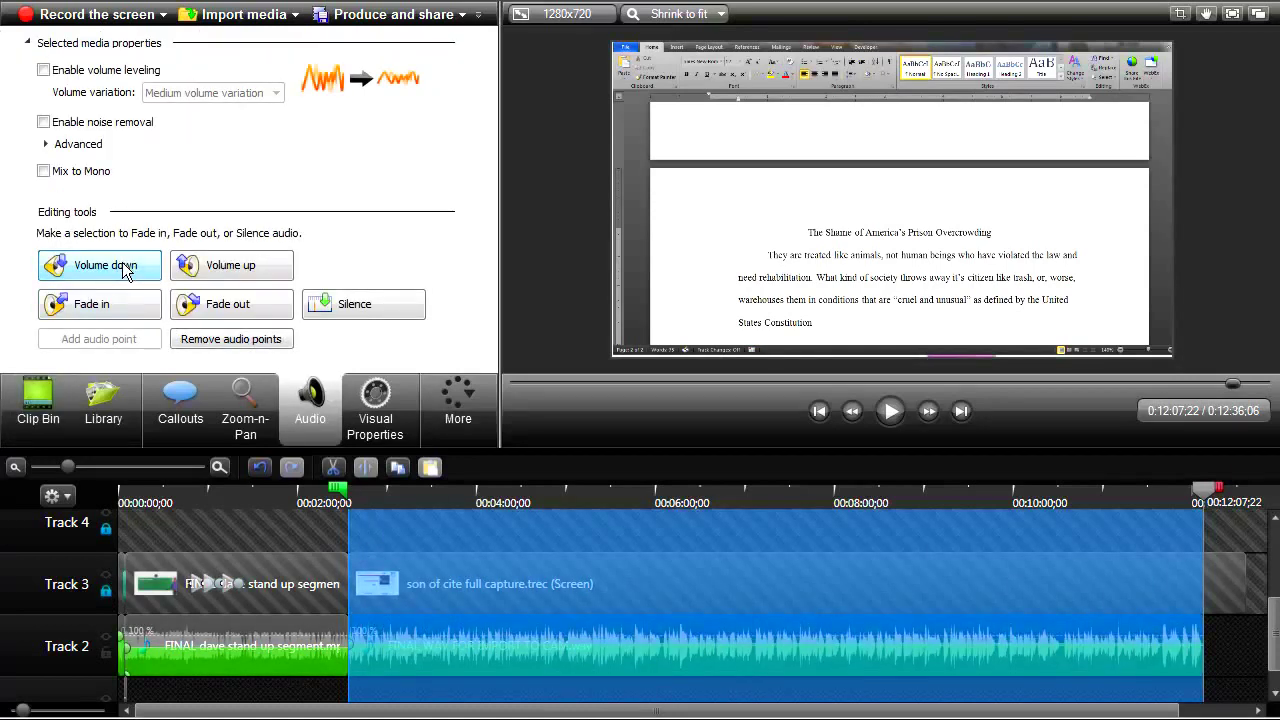
{"action": "left_click", "coordinate": [126, 270]}
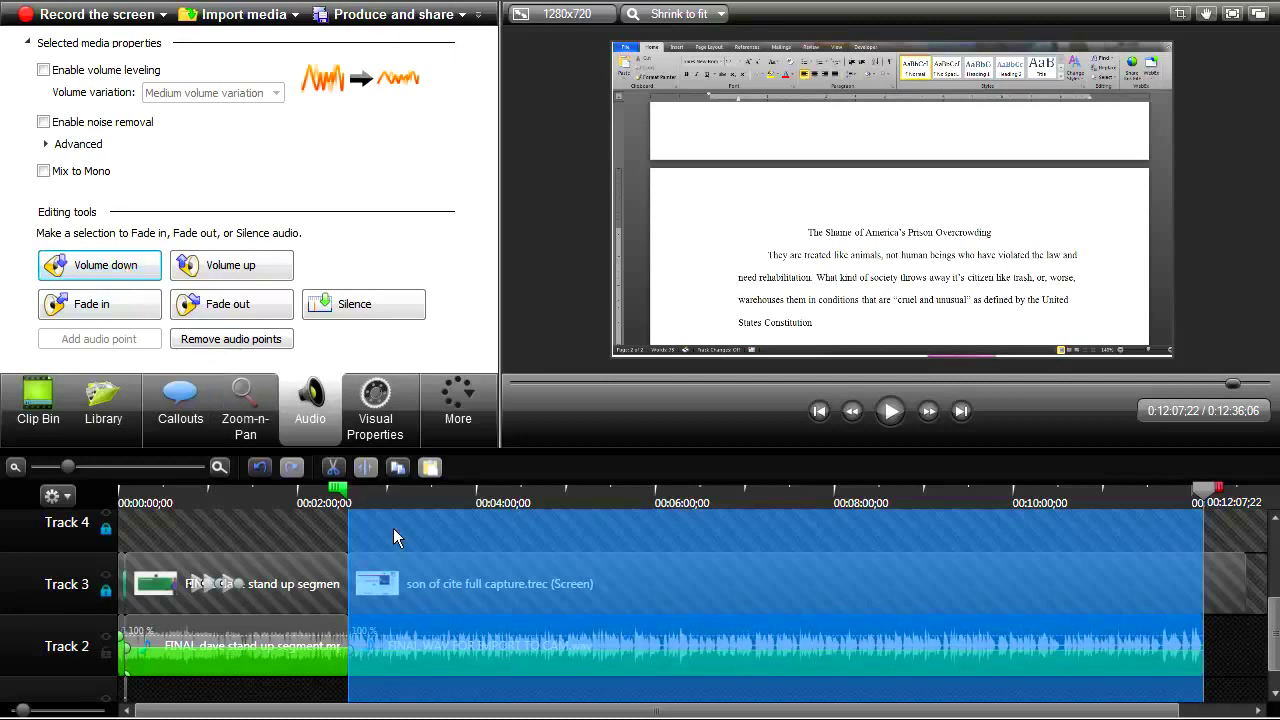
- Play the narration from about 00:02:34 to 00:02:44;01 to check its volume, and return the playhead to 00:02:34;05
{"action": "left_click", "coordinate": [358, 495]}
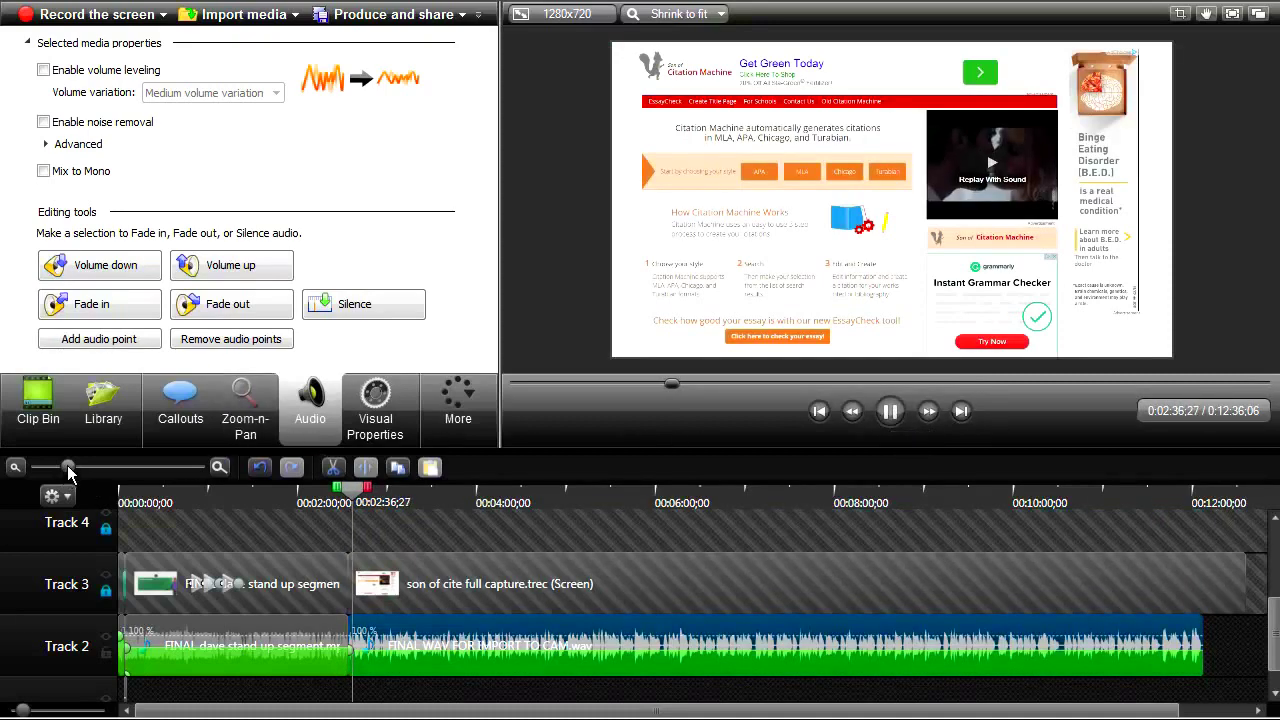
{"action": "left_click_drag", "start_coordinate": [67, 467], "coordinate": [118, 478]}
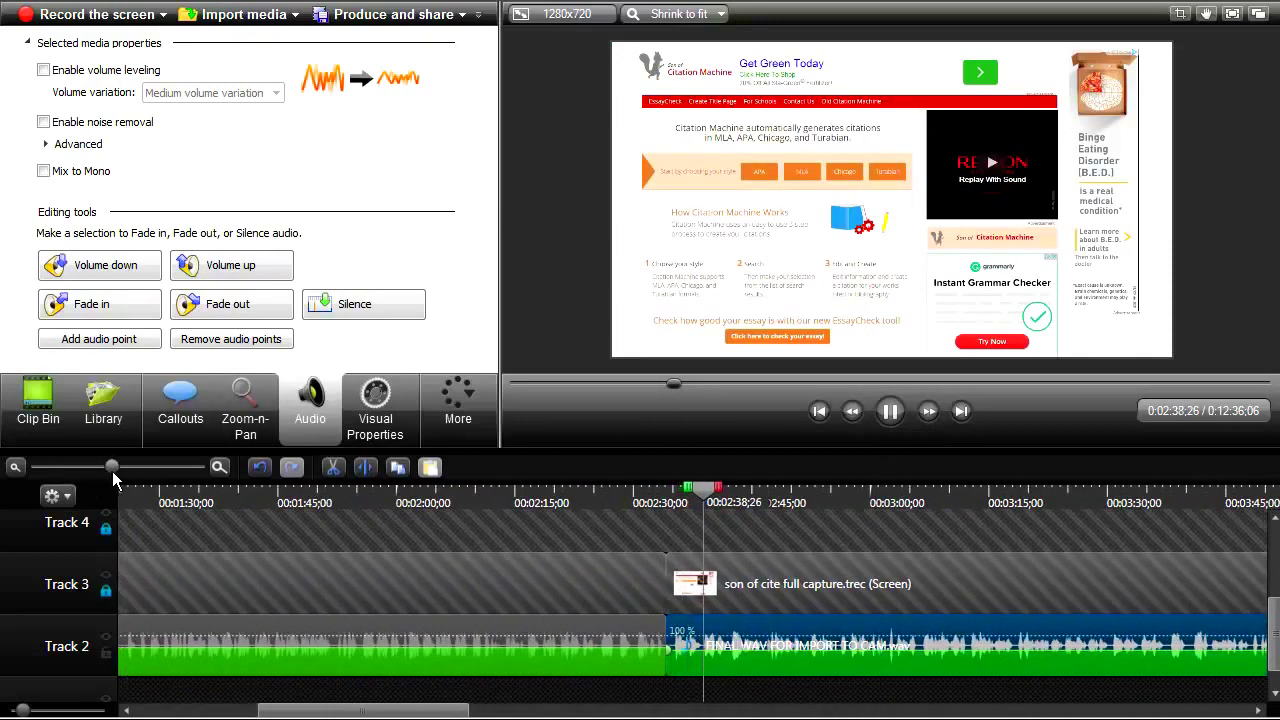
{"action": "left_click", "coordinate": [891, 411]}
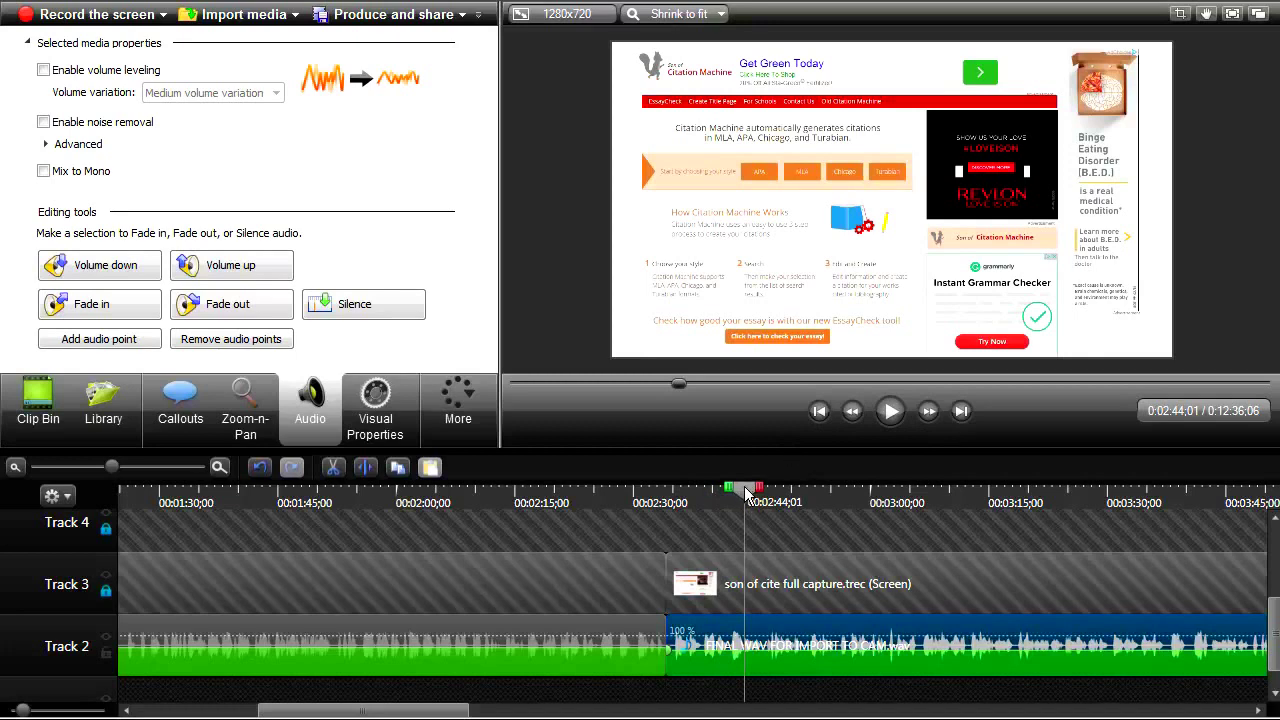
{"action": "left_click_drag", "start_coordinate": [748, 493], "coordinate": [668, 494]}
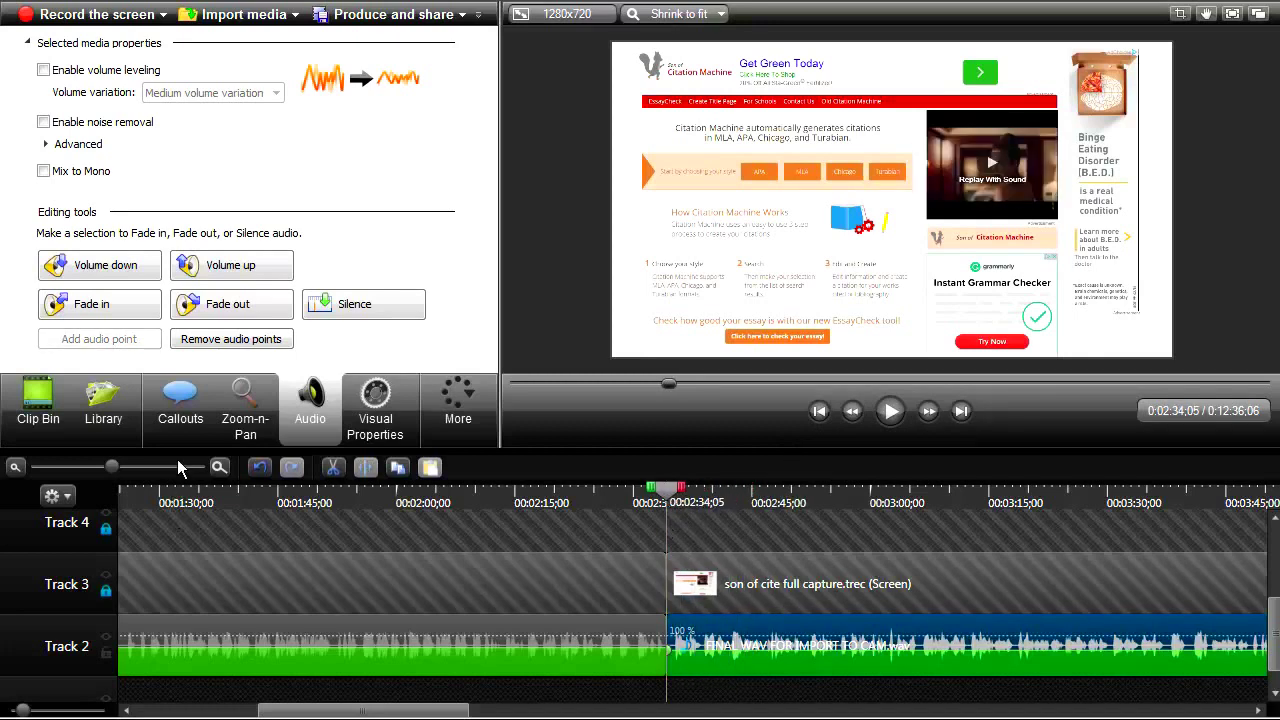
- Unlock Track 3 and add a Fade transition between the stand up segment and the screen recording
{"action": "left_click_drag", "start_coordinate": [115, 474], "coordinate": [136, 474]}
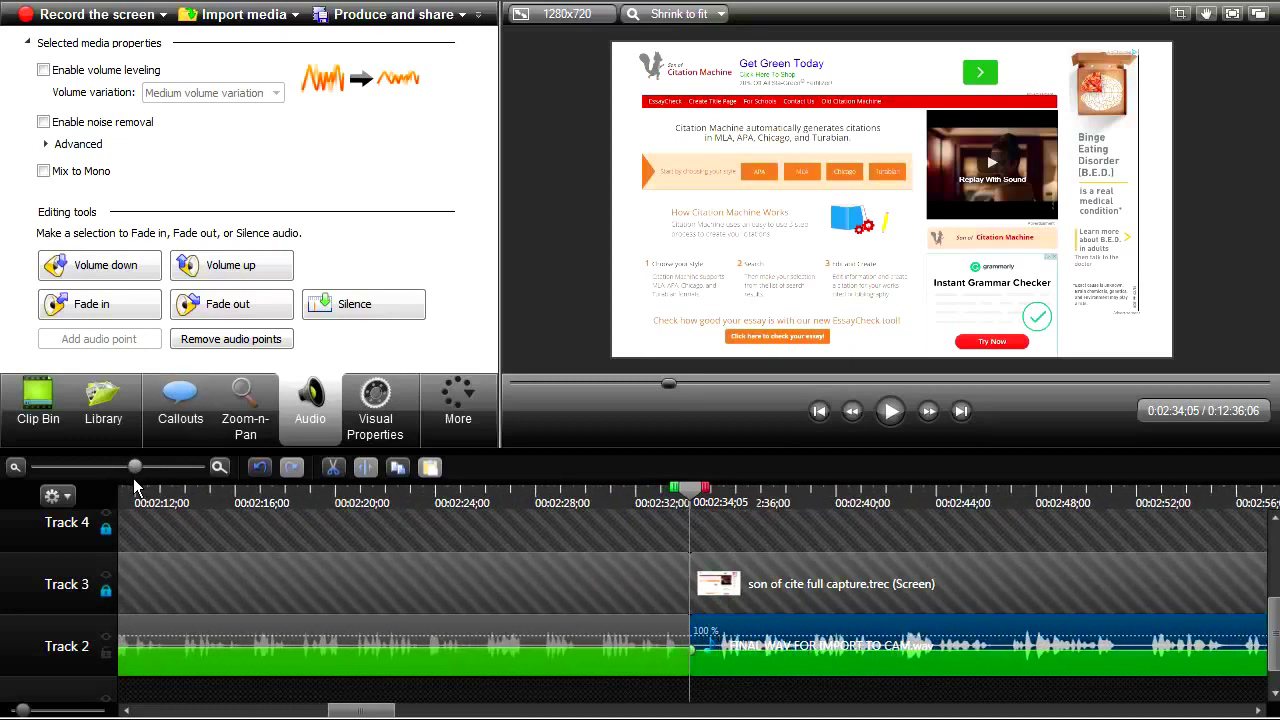
{"action": "left_click", "coordinate": [105, 592]}
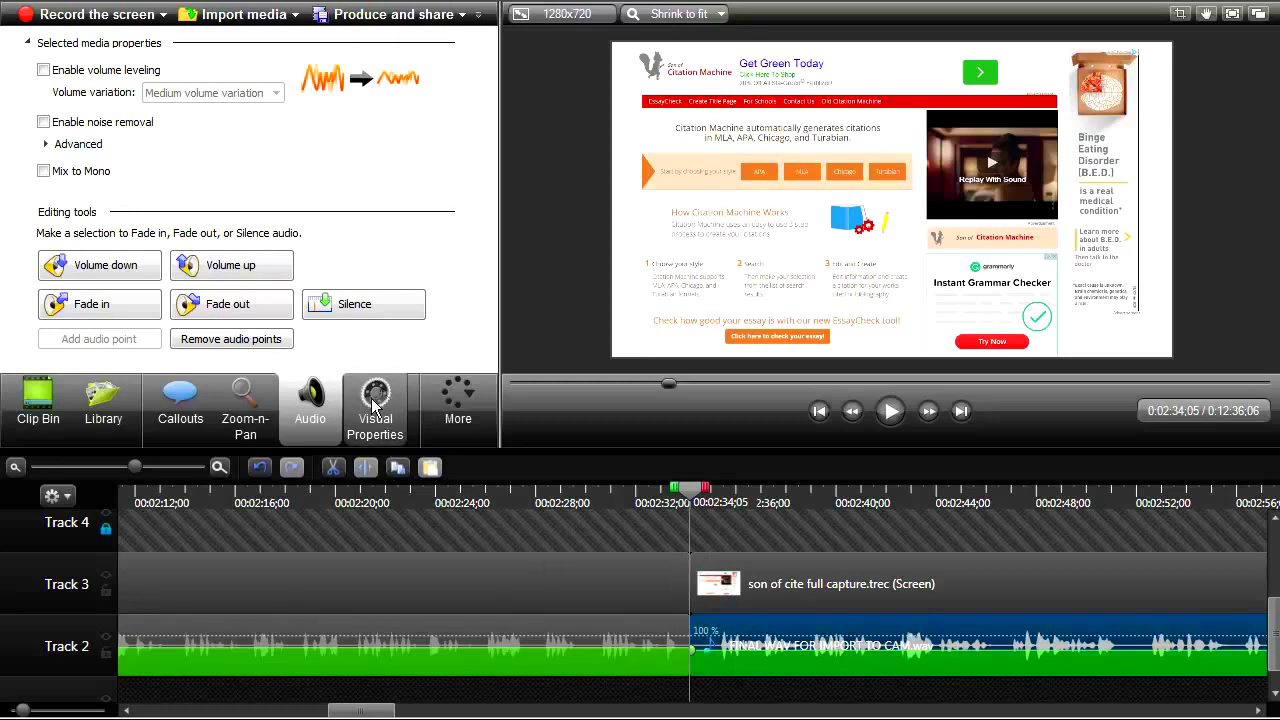
{"action": "left_click", "coordinate": [472, 405]}
{"action": "left_click", "coordinate": [466, 434]}
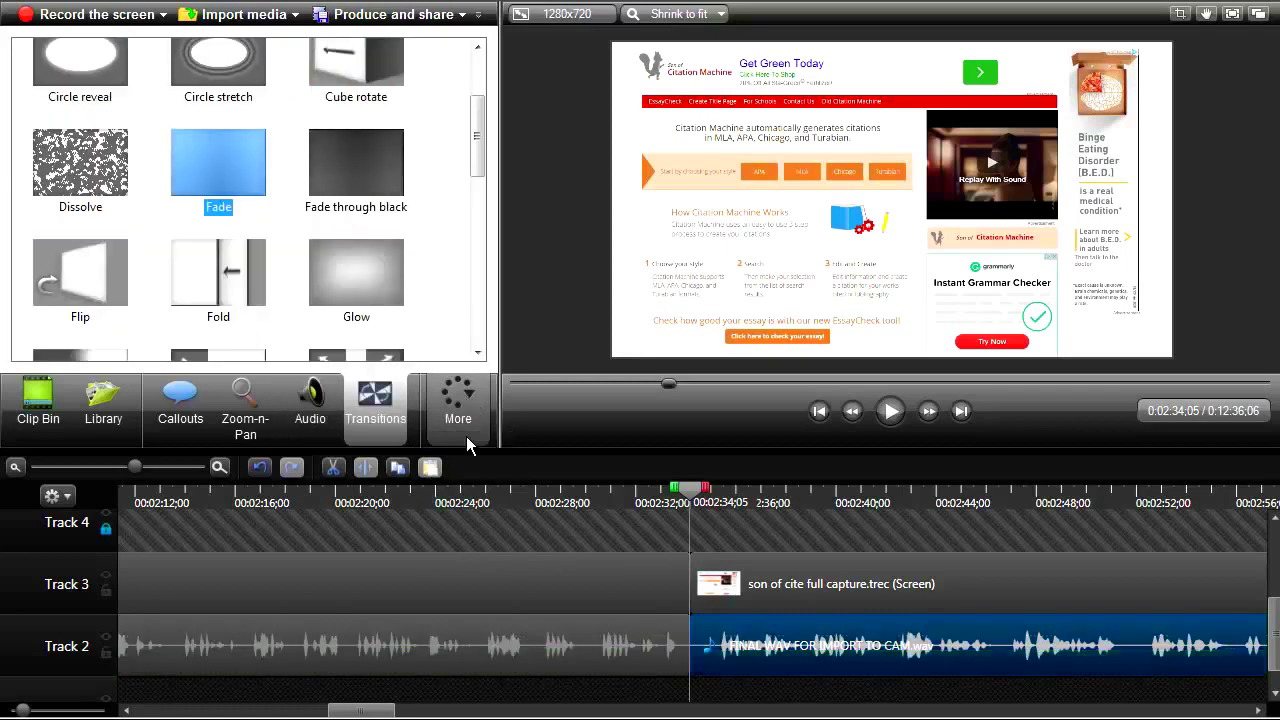
{"action": "mouse_move", "coordinate": [471, 146]}
{"action": "left_mouse_down"}
{"action": "mouse_move", "coordinate": [480, 100]}
{"action": "mouse_move", "coordinate": [476, 280]}
{"action": "mouse_move", "coordinate": [476, 140]}
{"action": "left_mouse_up"}
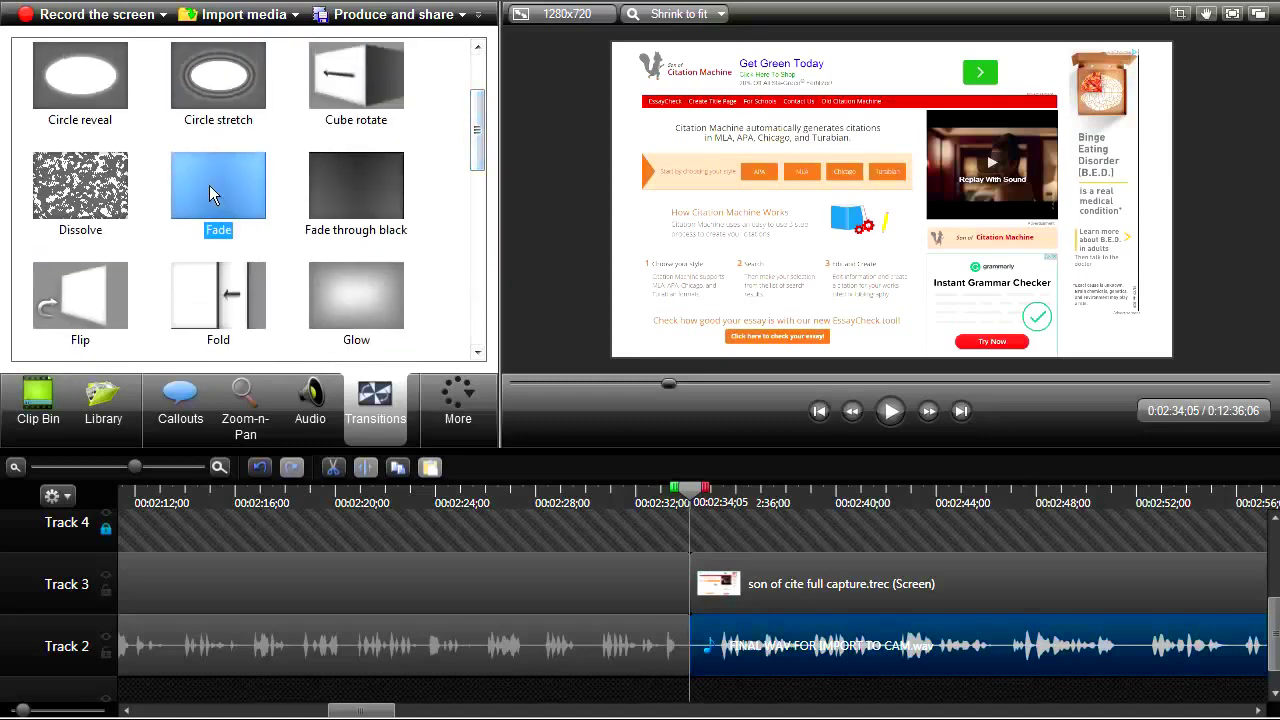
{"action": "left_click_drag", "start_coordinate": [209, 185], "coordinate": [666, 587]}
- Play the timeline from 00:02:30;21 to 00:02:36;11 to review the Fade into the screen recording
{"action": "left_click", "coordinate": [602, 500]}
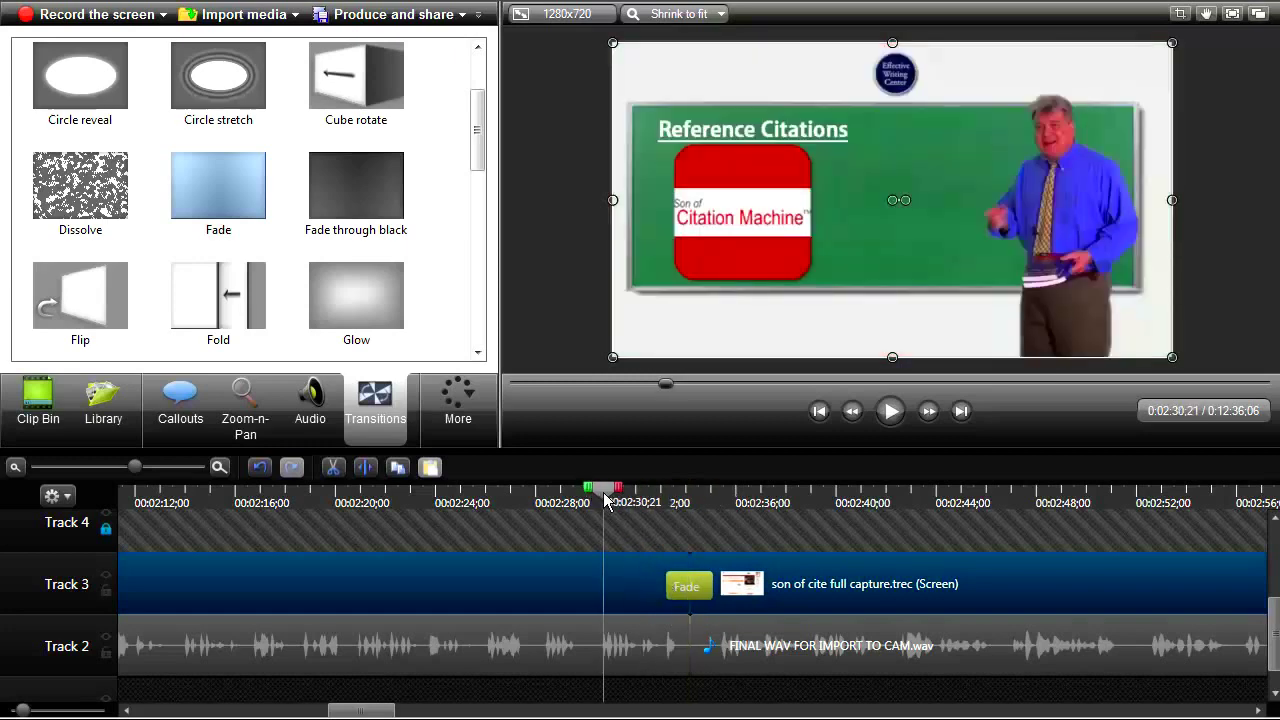
{"action": "left_click", "coordinate": [890, 411]}
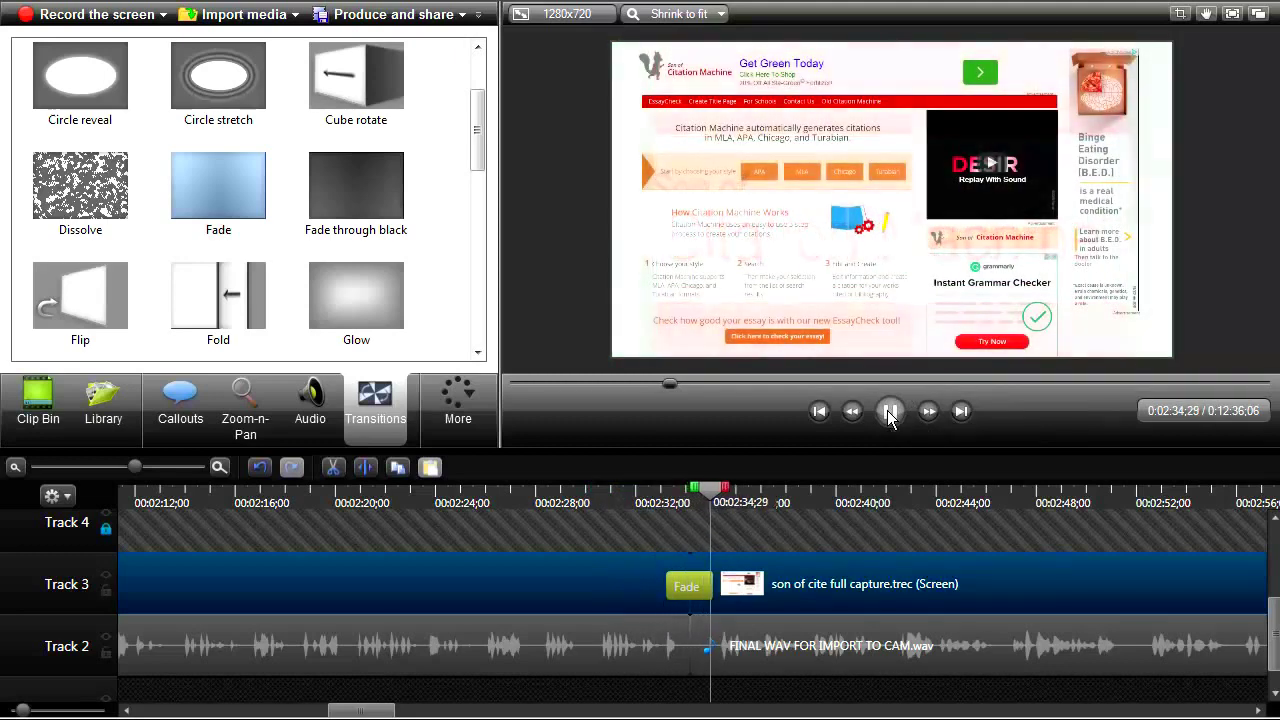
{"action": "left_click", "coordinate": [890, 412]}
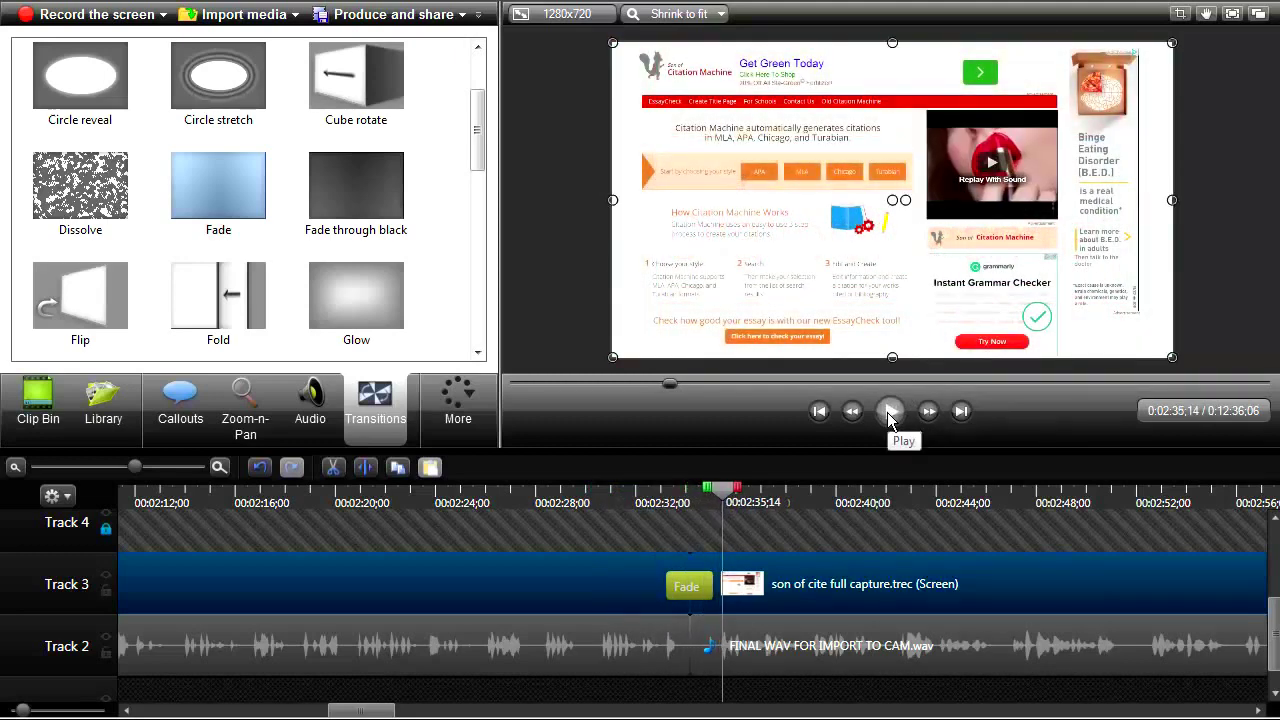
{"action": "left_click", "coordinate": [888, 412]}
{"action": "left_click", "coordinate": [888, 412]}
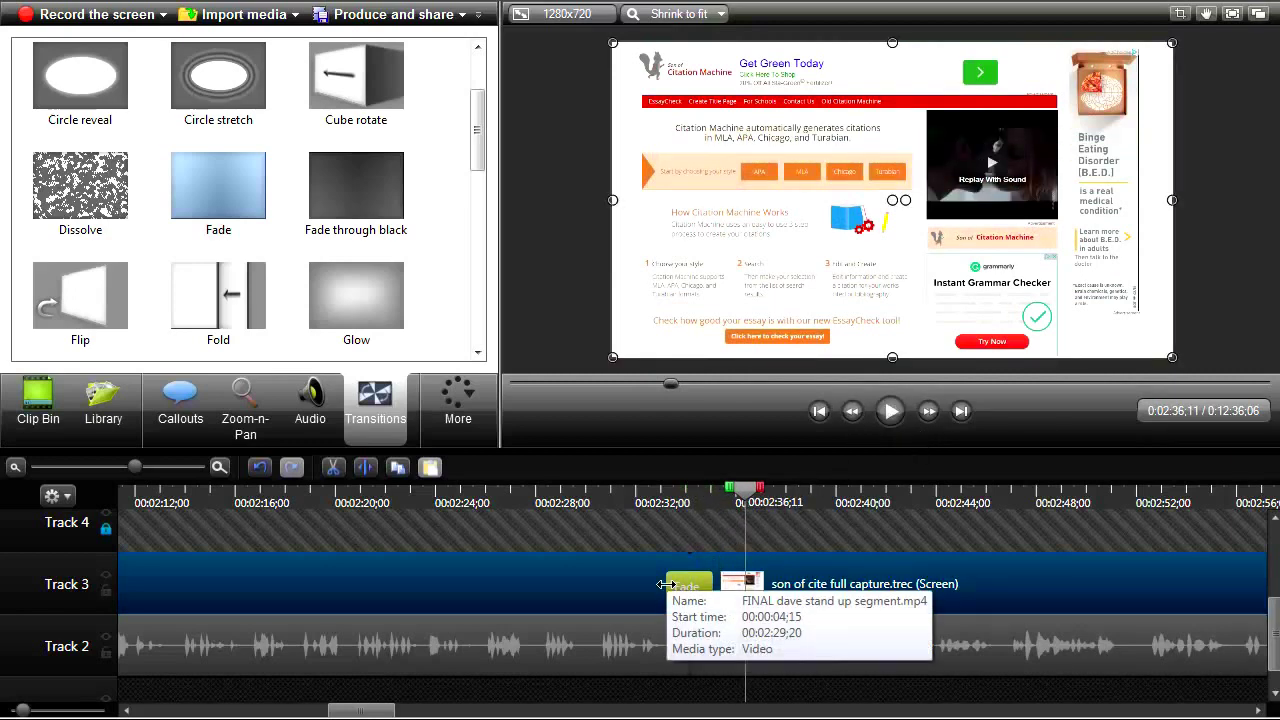
- Lengthen the Fade transition on Track 3 slightly and play it from 00:02:32;01 to 00:02:40;13
{"action": "left_click_drag", "start_coordinate": [665, 584], "coordinate": [658, 587]}
{"action": "left_click", "coordinate": [637, 500]}
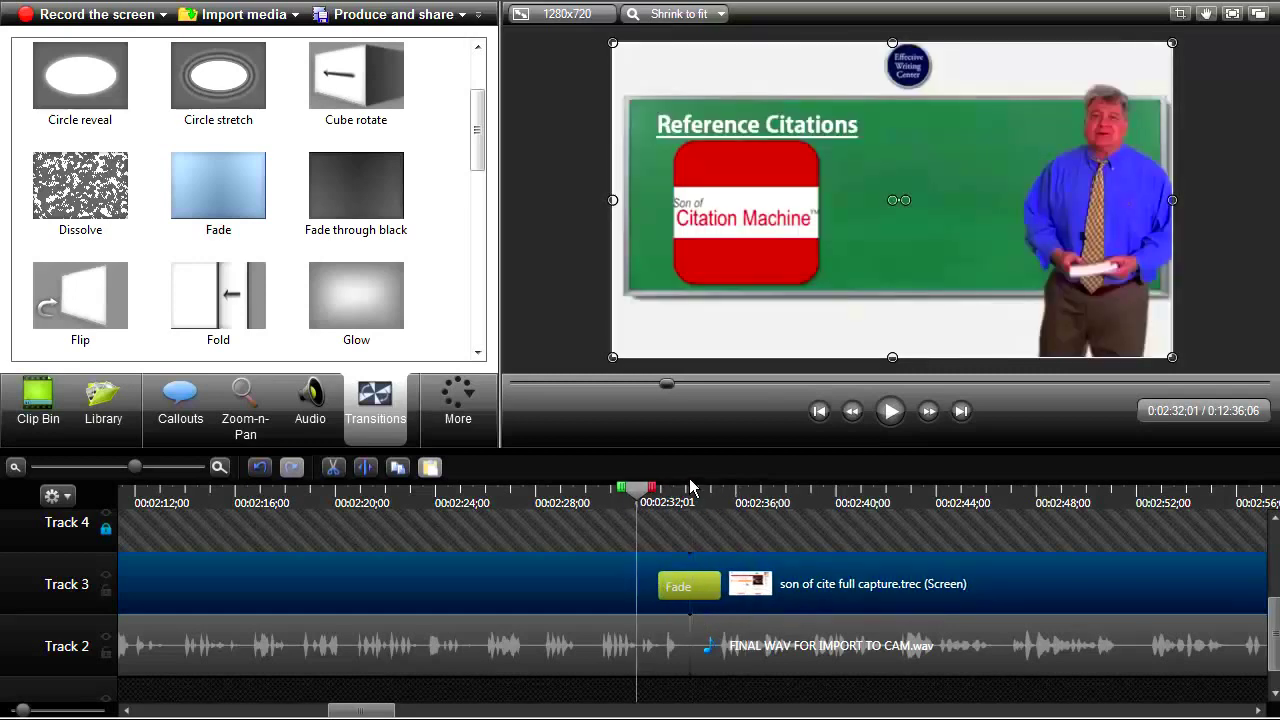
{"action": "left_click", "coordinate": [890, 410]}
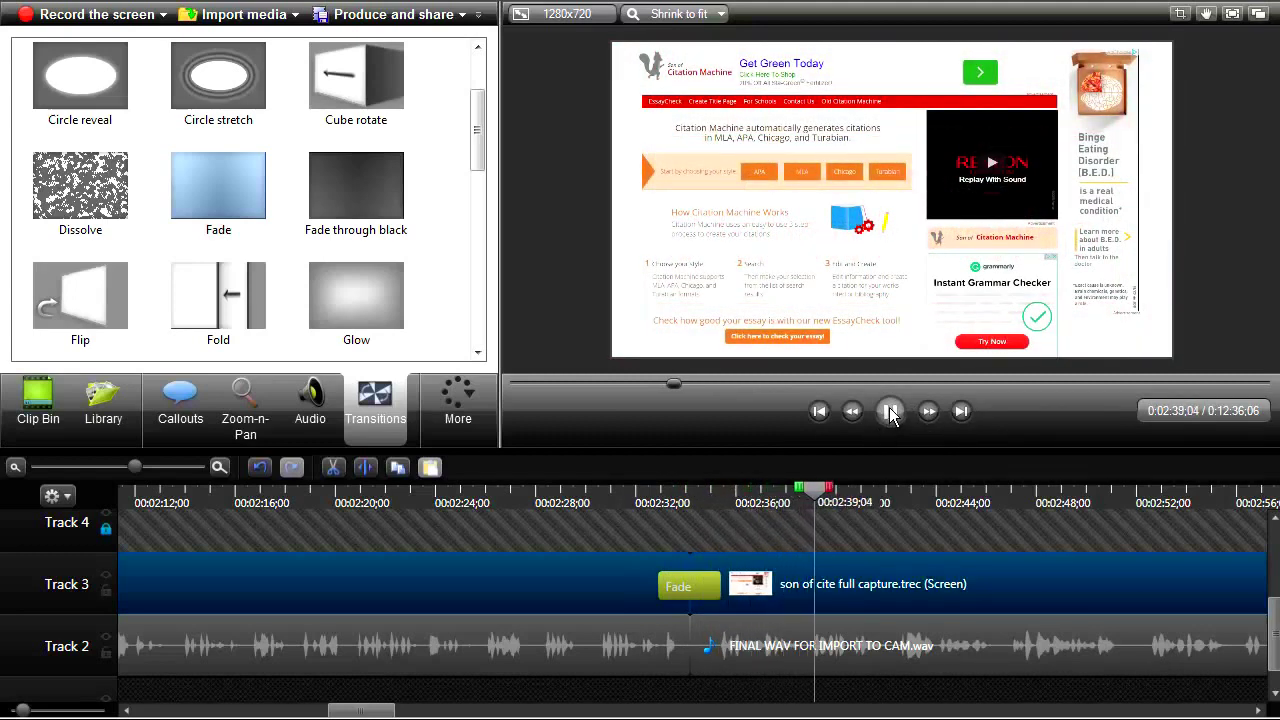
{"action": "left_click", "coordinate": [891, 413]}
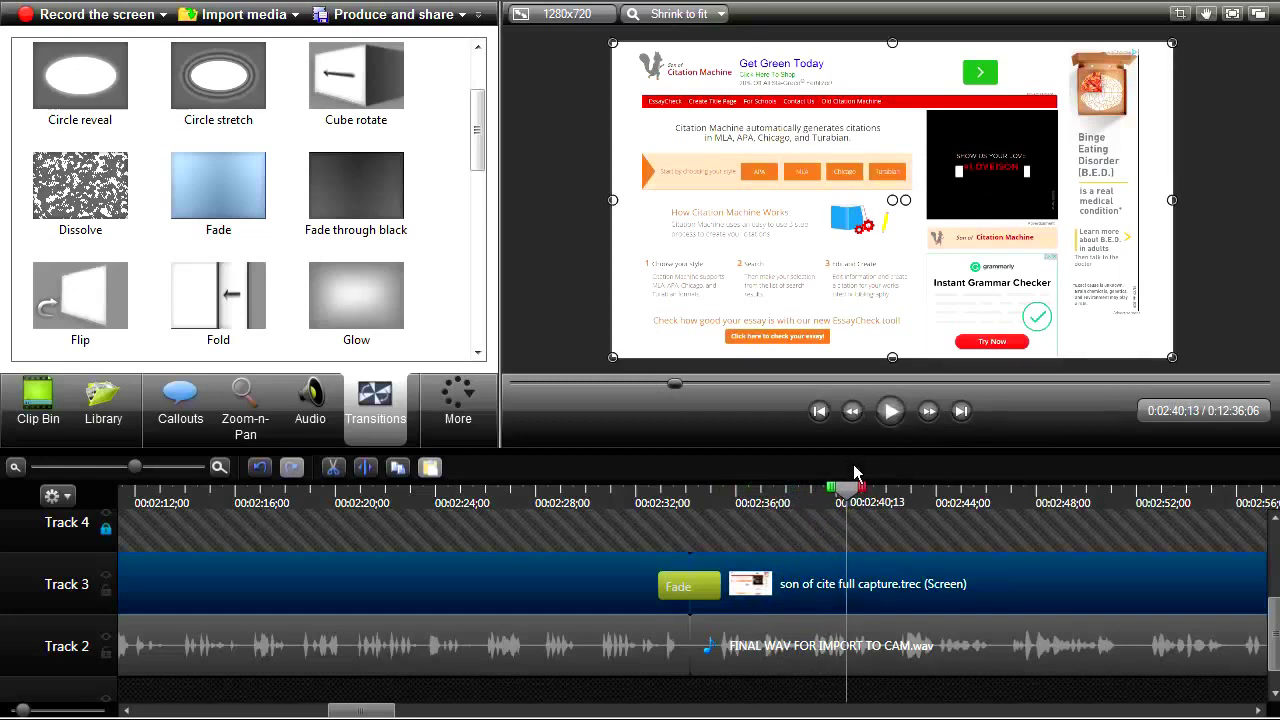
- Add a zoom at 00:02:37;02 on the screen recording, framing the Son of Citation Machine logo and header area of the page
{"action": "left_click_drag", "start_coordinate": [847, 497], "coordinate": [722, 500]}
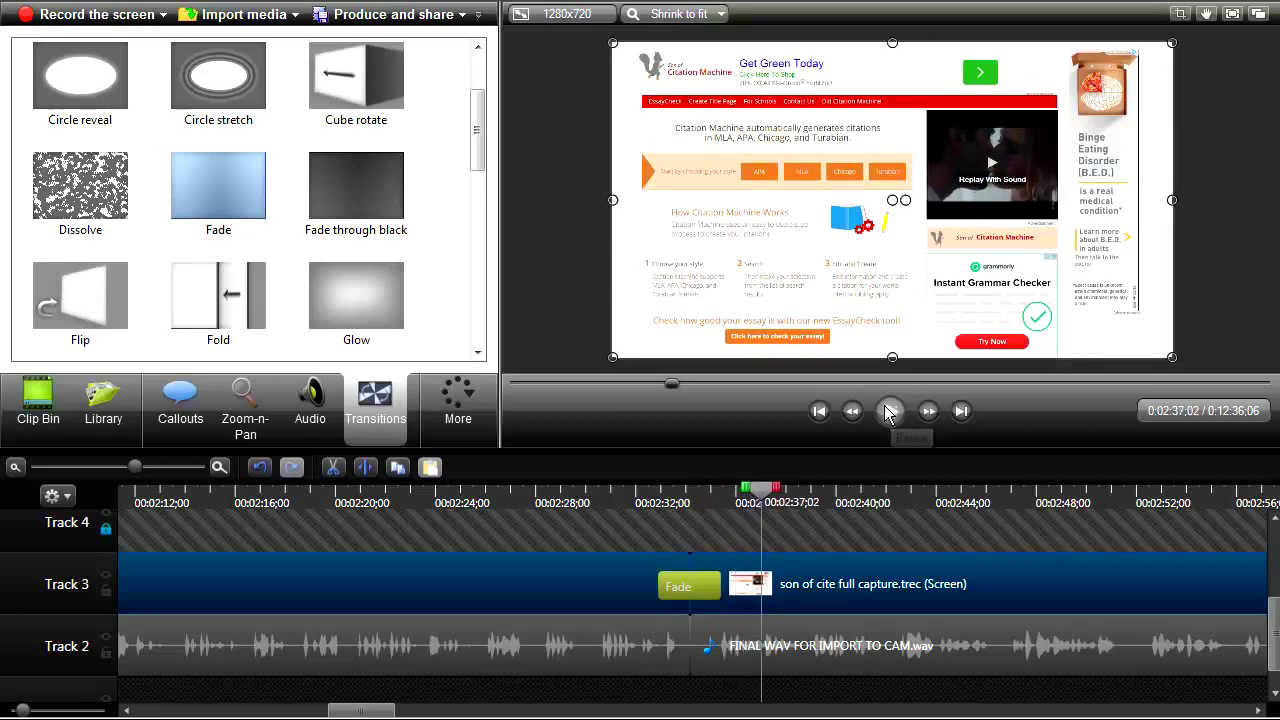
{"action": "left_click", "coordinate": [888, 412]}
{"action": "left_click", "coordinate": [246, 398]}
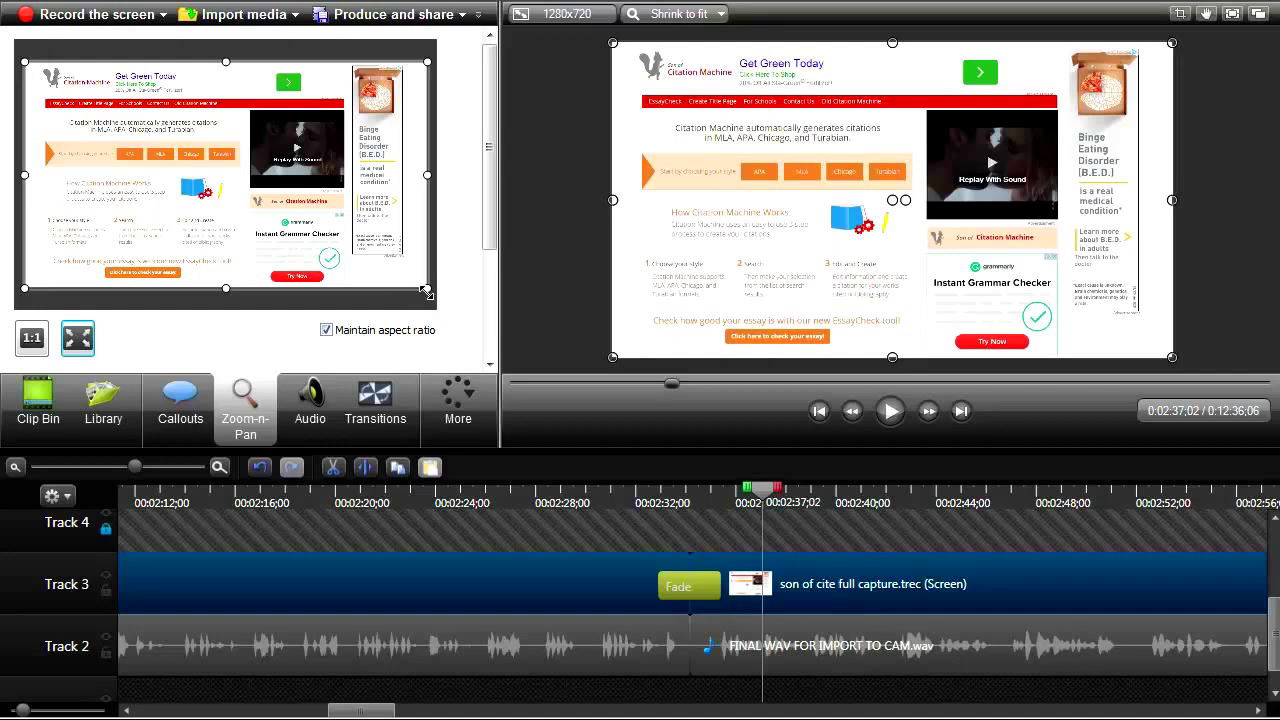
{"action": "left_click_drag", "start_coordinate": [427, 292], "coordinate": [172, 144]}
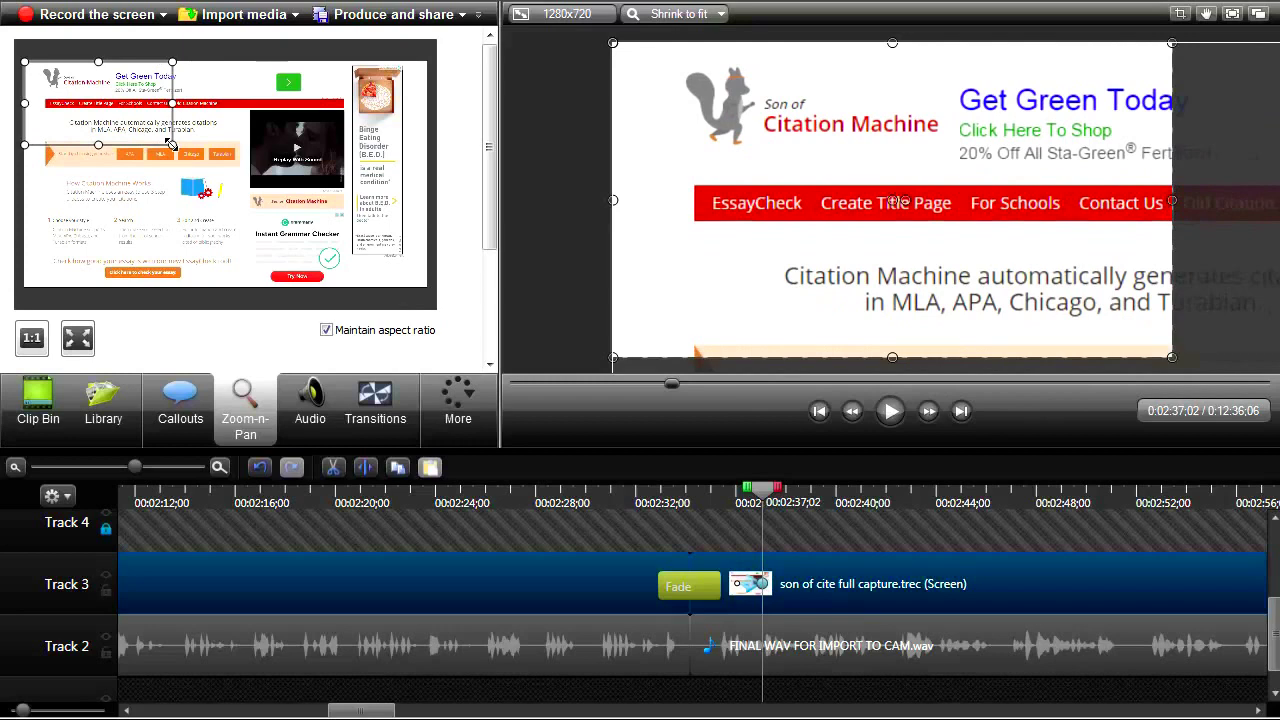
- Tighten the zoom frame around the Son of Citation Machine logo and lengthen its zoom animation on Track 3
{"action": "left_click_drag", "start_coordinate": [172, 144], "coordinate": [99, 127]}
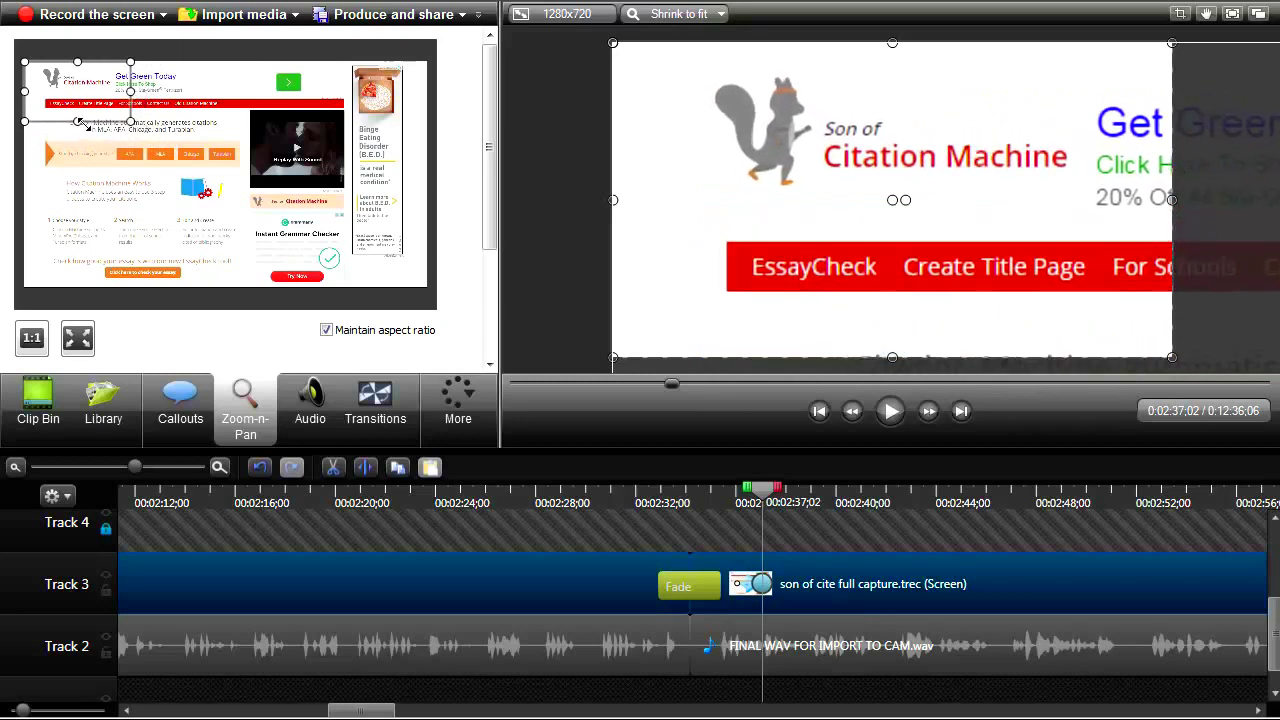
{"action": "left_click_drag", "start_coordinate": [80, 122], "coordinate": [82, 125]}
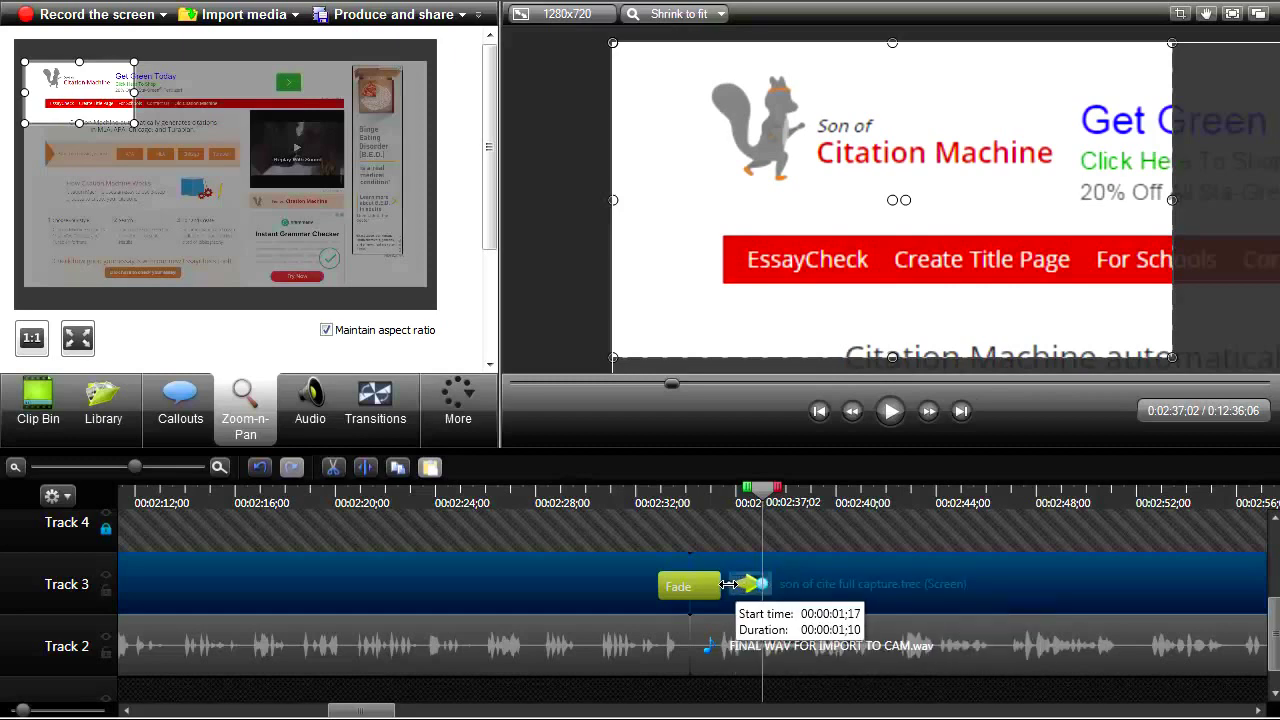
{"action": "left_click", "coordinate": [762, 584]}
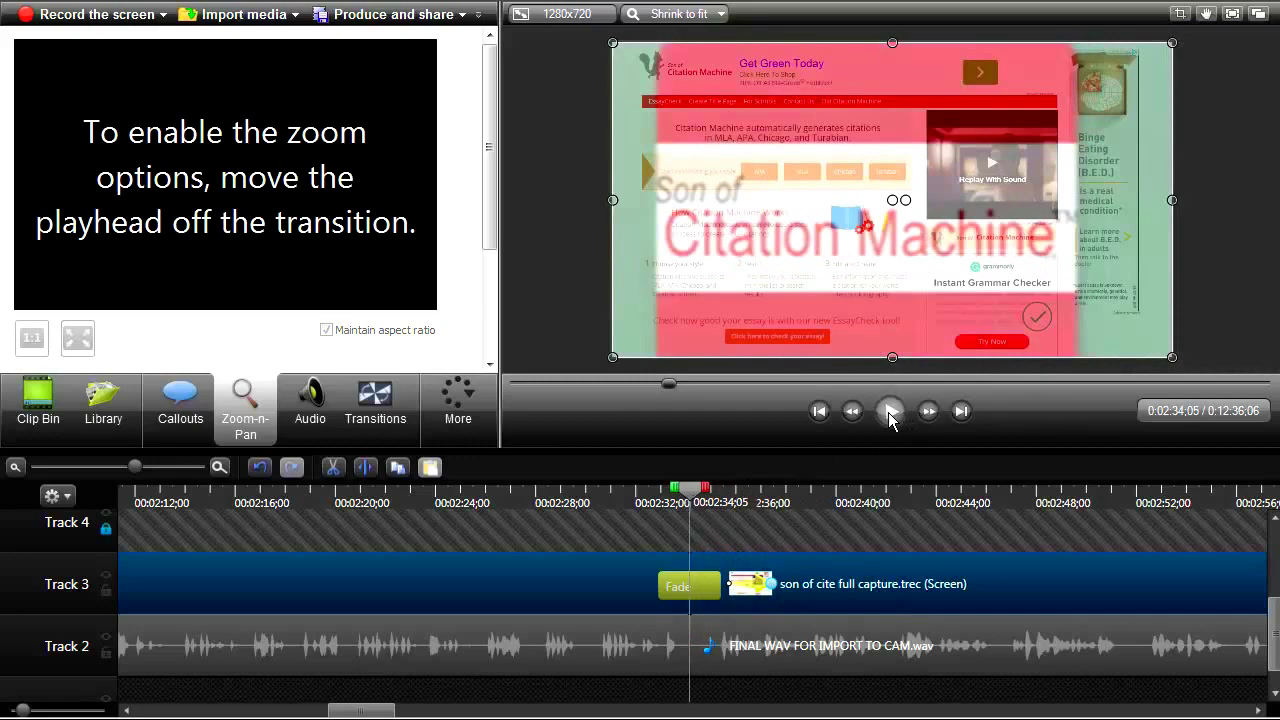
- Play the timeline from 00:02:34;05 to 00:02:43;02 to review the zoom on the screen recording
{"action": "left_click", "coordinate": [888, 412]}
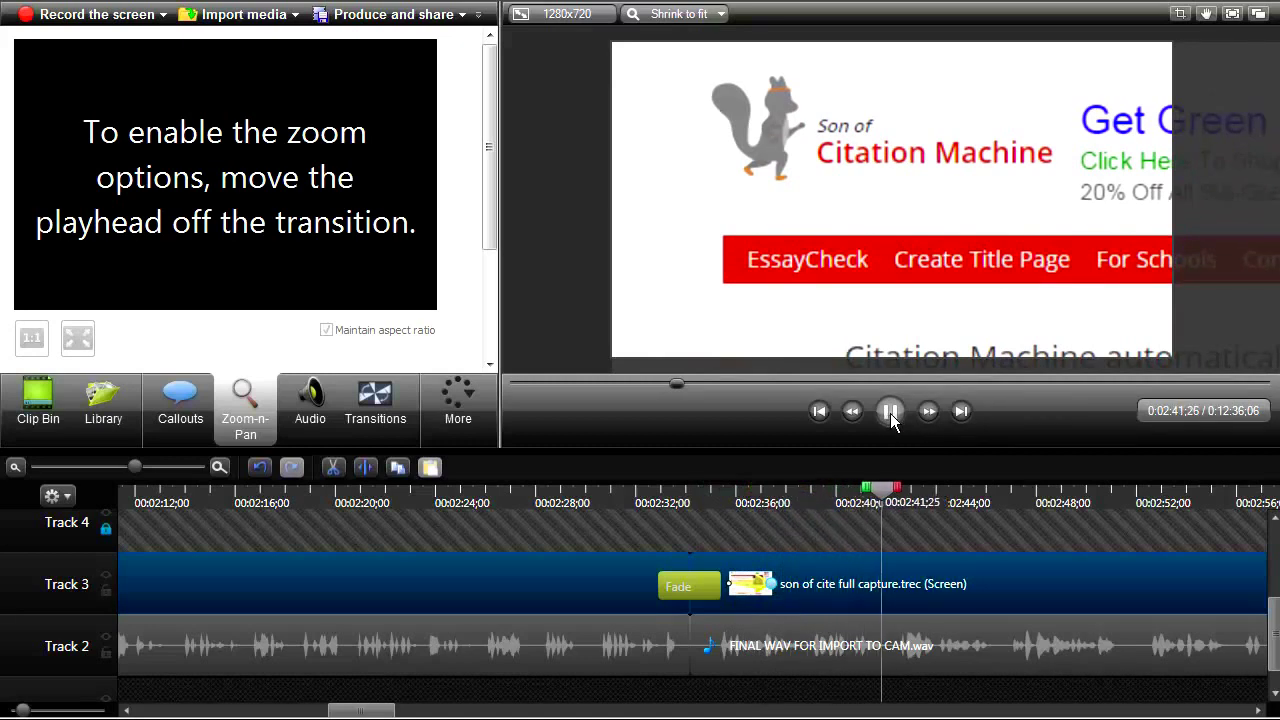
{"action": "left_click", "coordinate": [890, 413]}
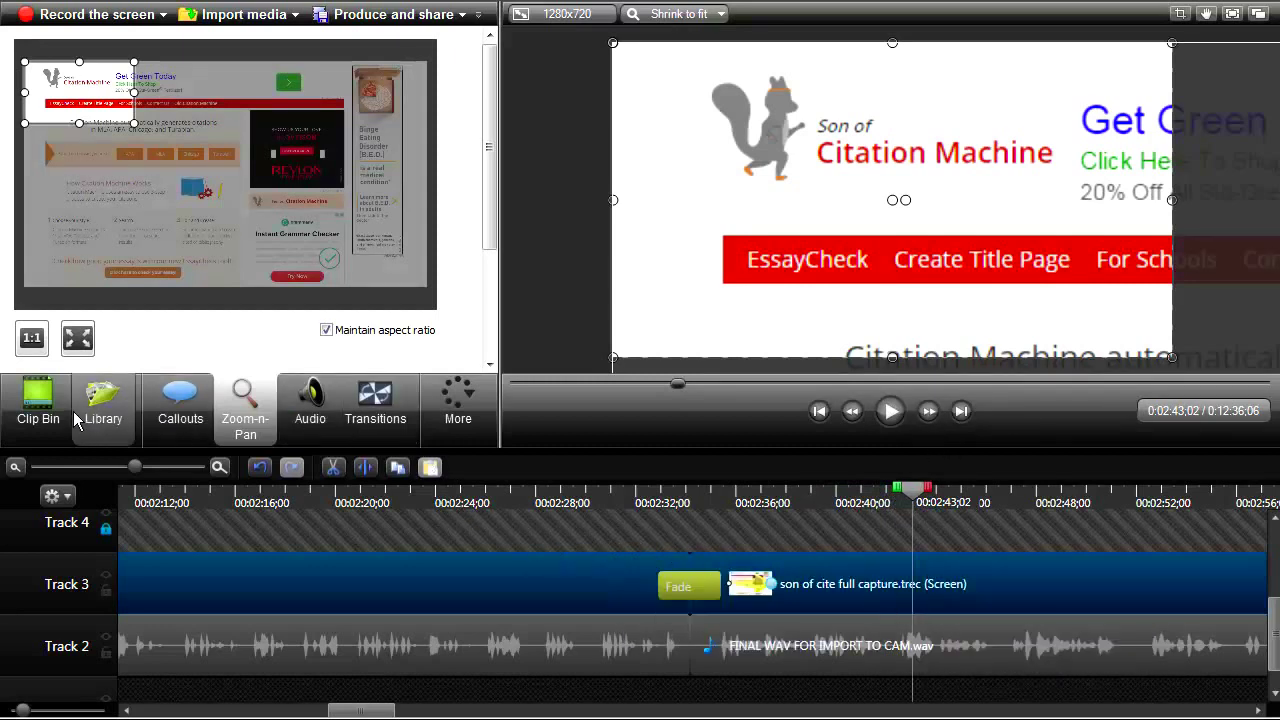
- Add a filled rounded rectangle callout at 00:02:43;02, stretched into a wide bar between the logo and red menu, with nearly square corners
{"action": "left_click", "coordinate": [183, 397]}
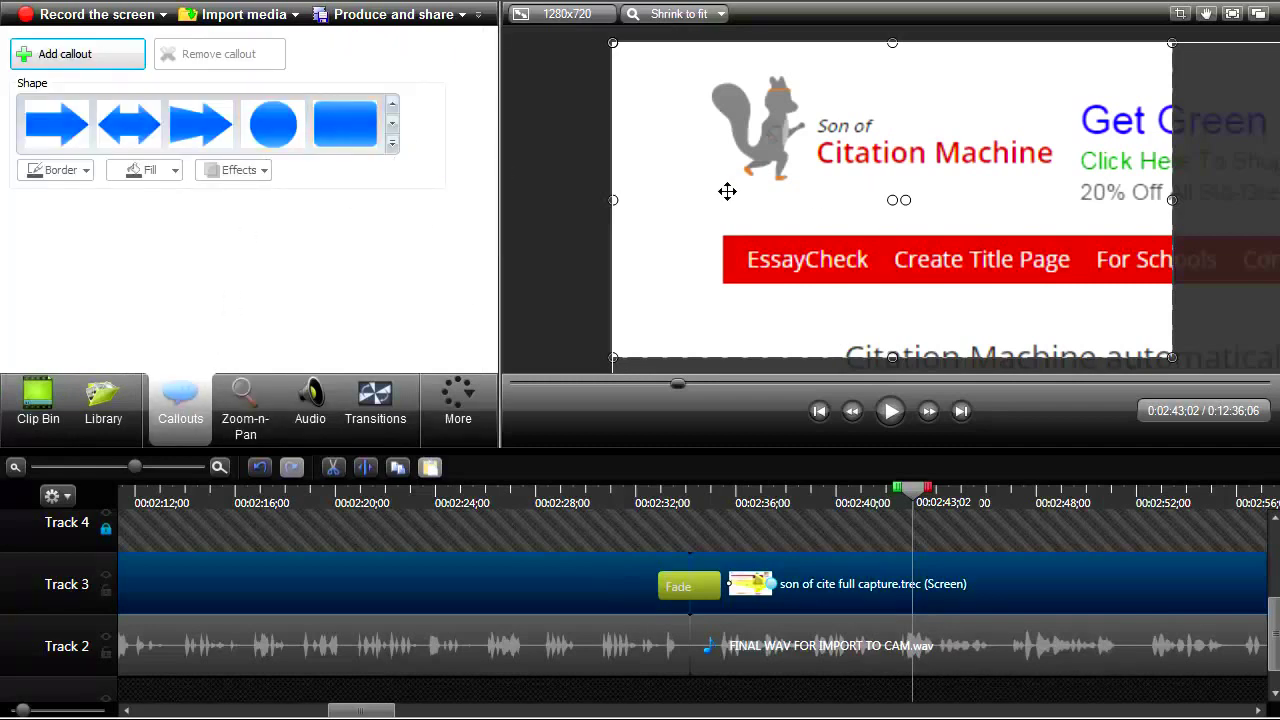
{"action": "left_click", "coordinate": [376, 135]}
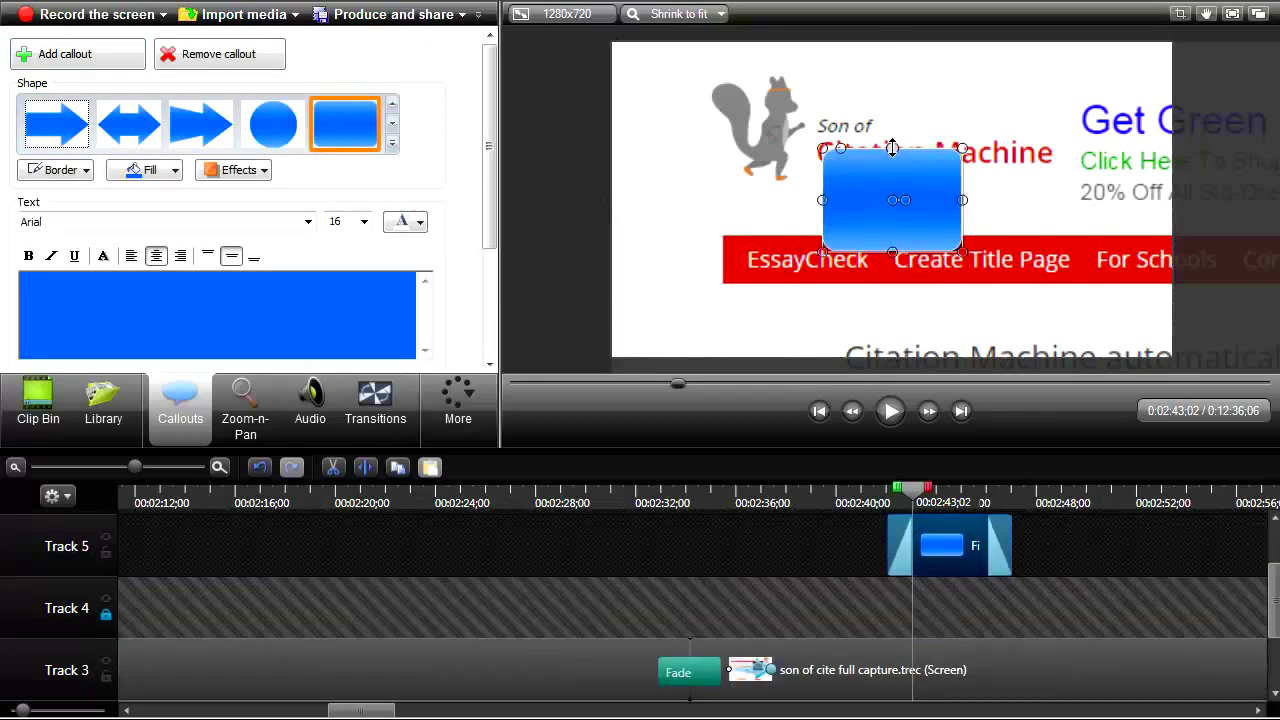
{"action": "left_click_drag", "start_coordinate": [892, 147], "coordinate": [892, 192]}
{"action": "left_click_drag", "start_coordinate": [825, 222], "coordinate": [873, 203]}
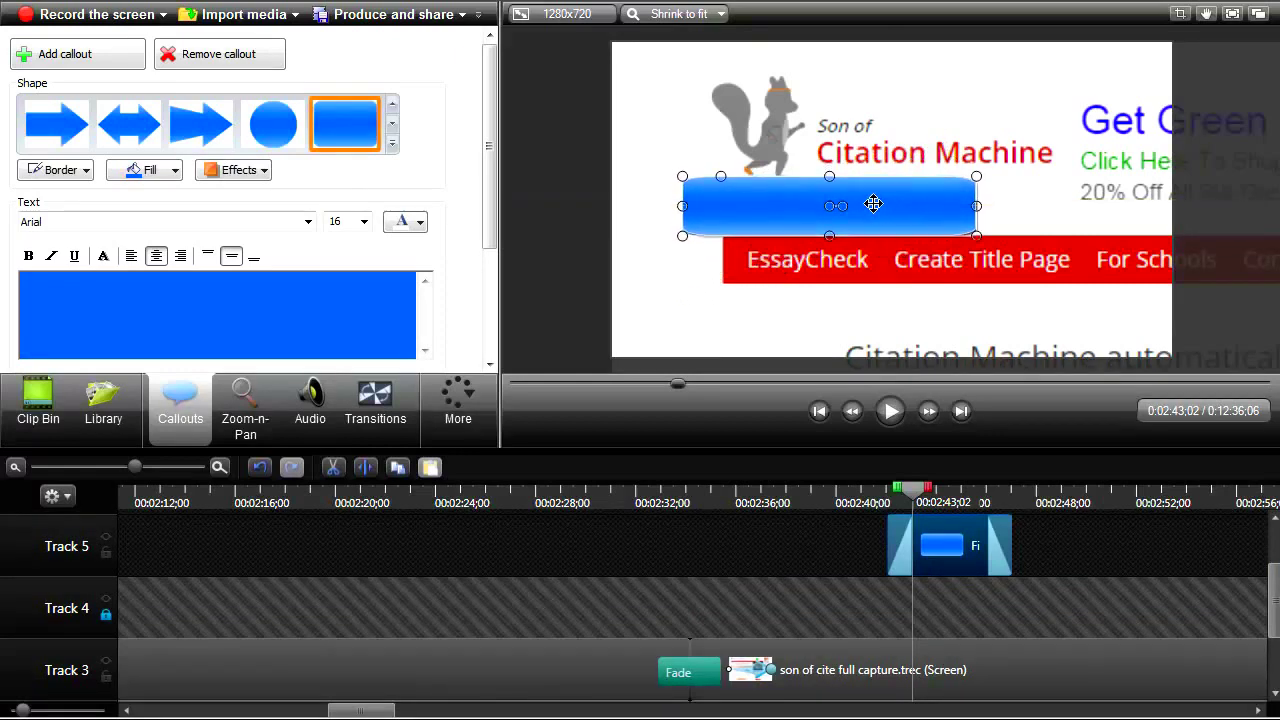
{"action": "left_click_drag", "start_coordinate": [977, 205], "coordinate": [1109, 190]}
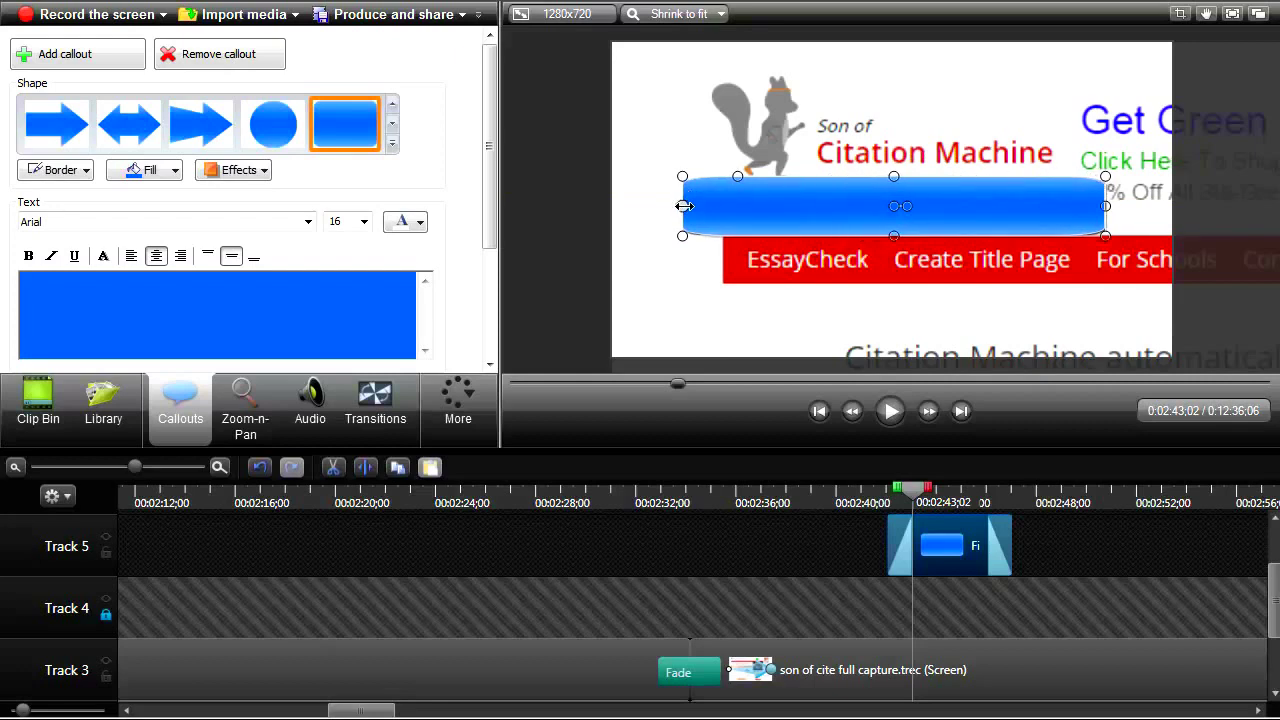
{"action": "left_click_drag", "start_coordinate": [684, 205], "coordinate": [617, 206]}
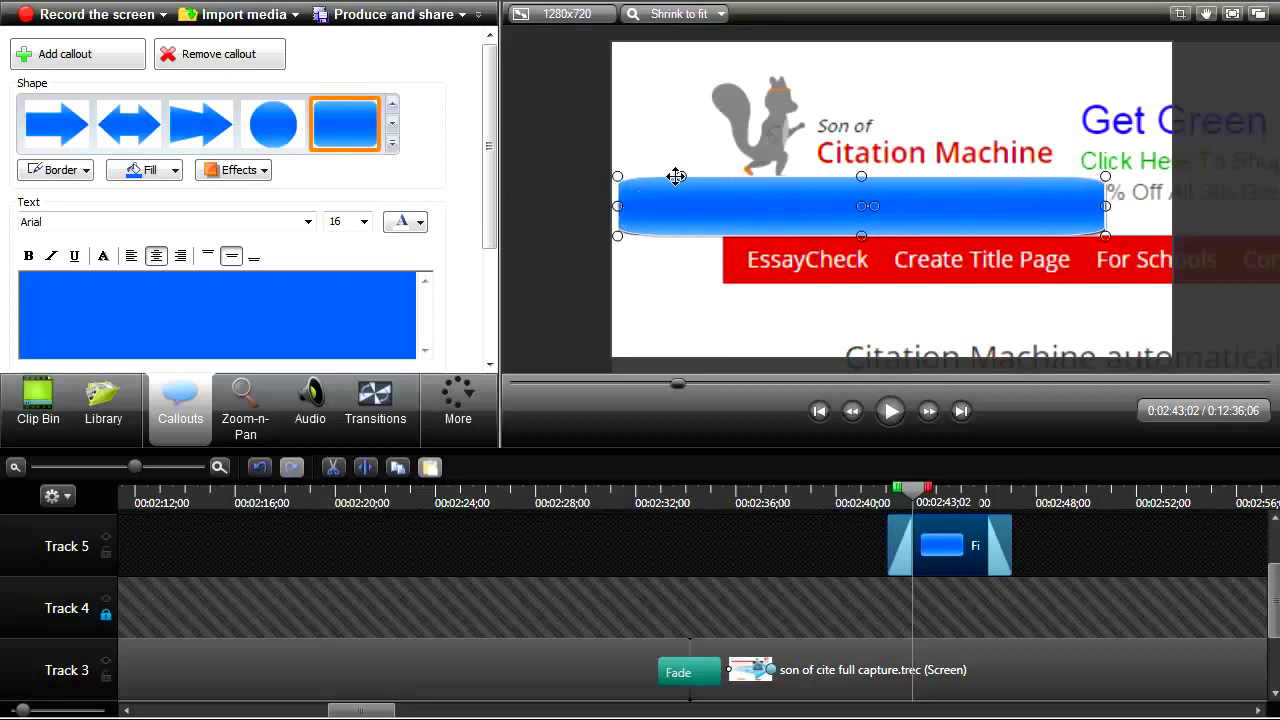
{"action": "left_click_drag", "start_coordinate": [684, 182], "coordinate": [636, 193]}
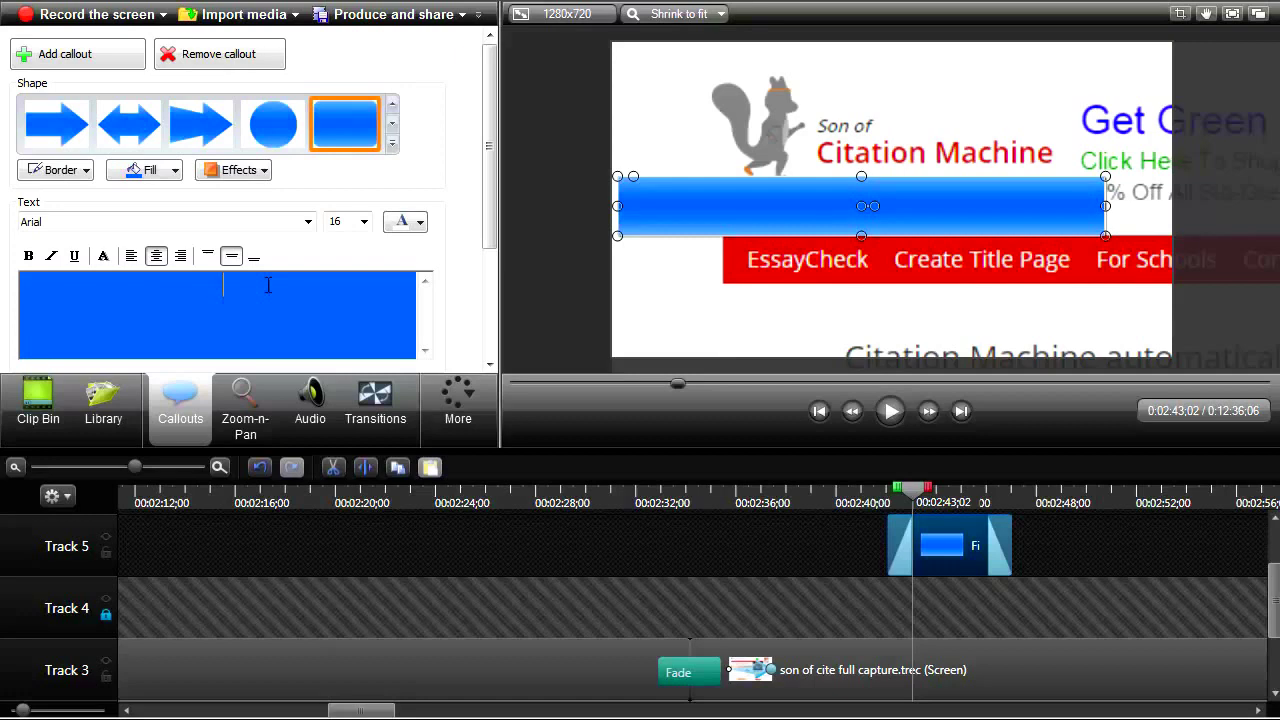
- Enter "URL: htttp://citationmachine.net" as the text of the rectangle callout
{"action": "type", "text": "L: htttp"}
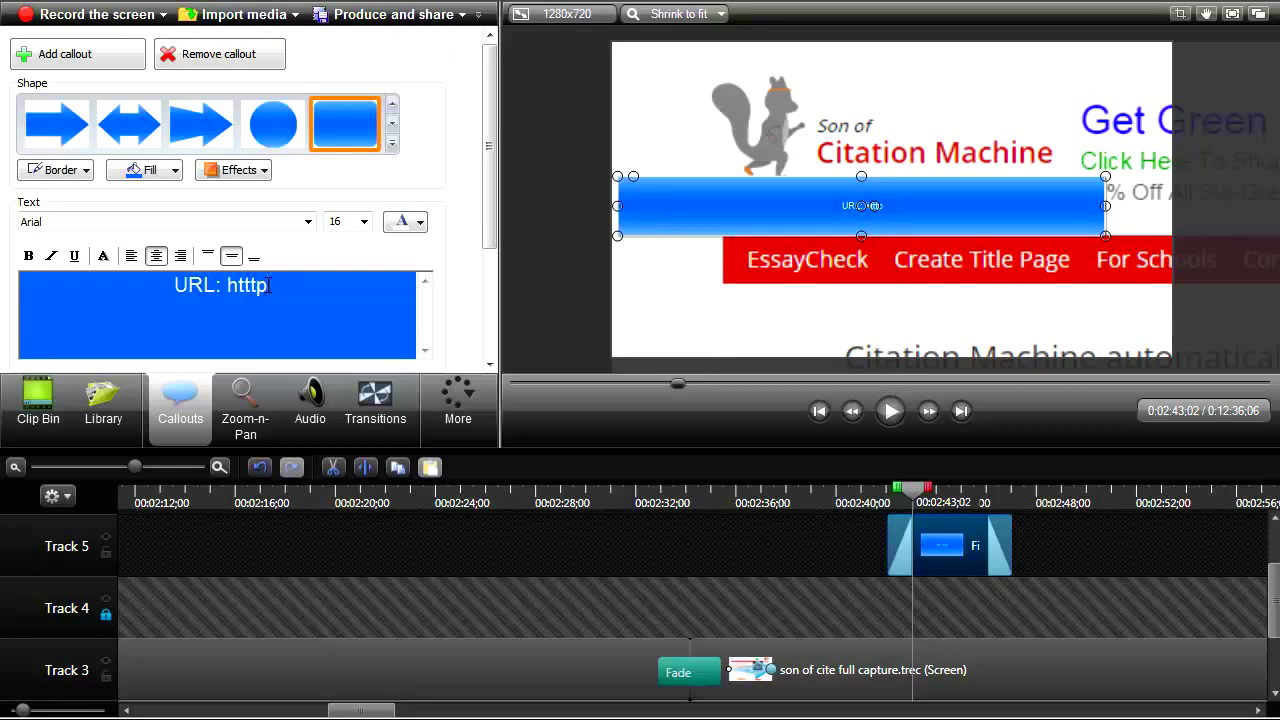
{"action": "type", "text": "://ci"}
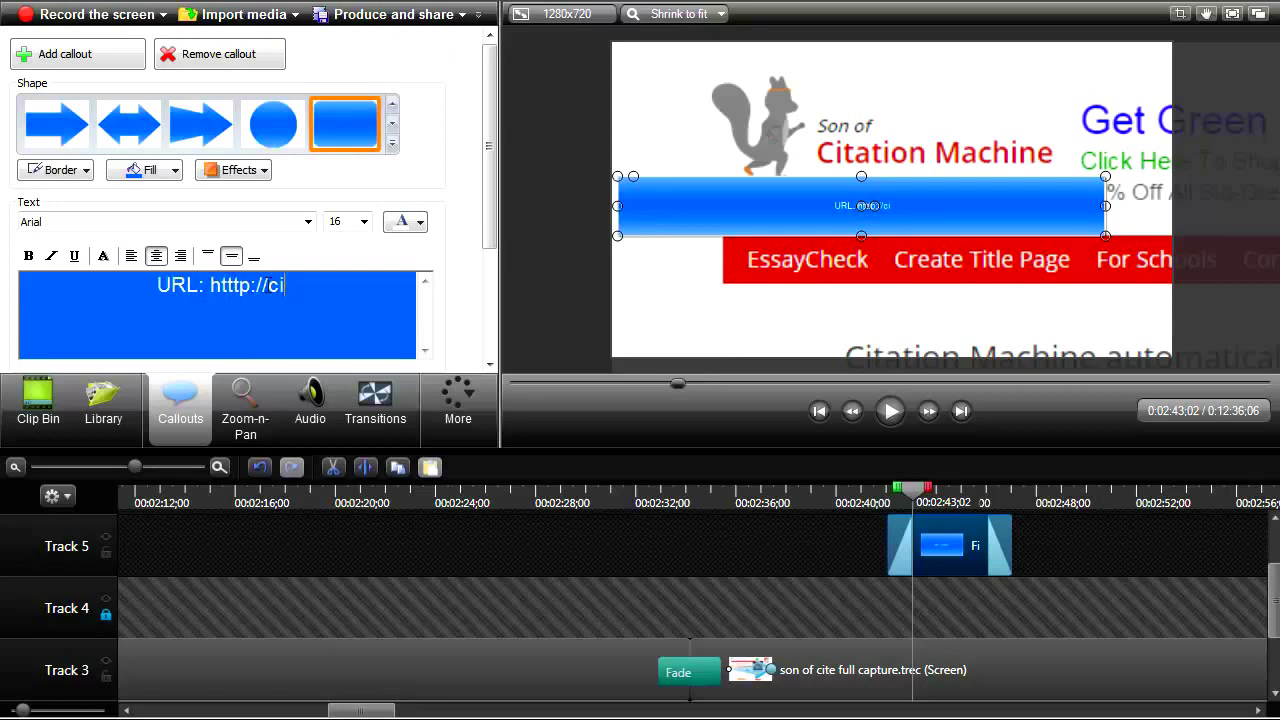
{"action": "type", "text": "tationmac"}
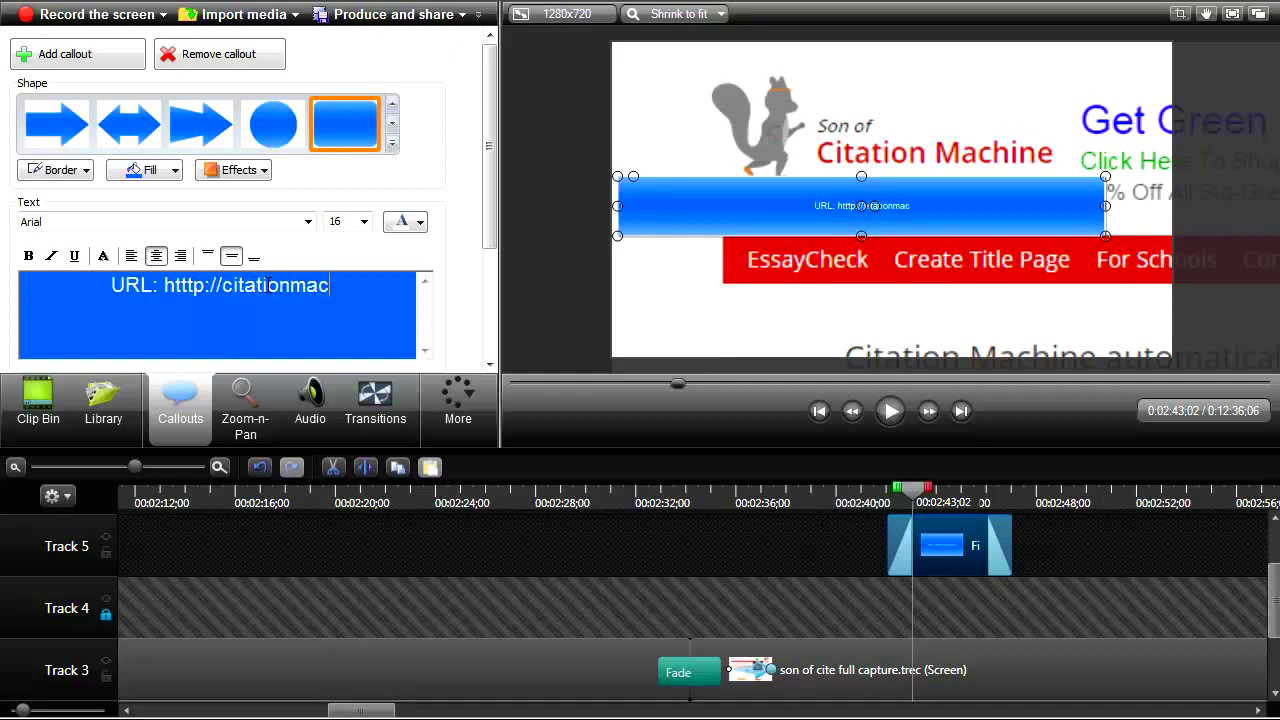
{"action": "type", "text": "hine.net"}
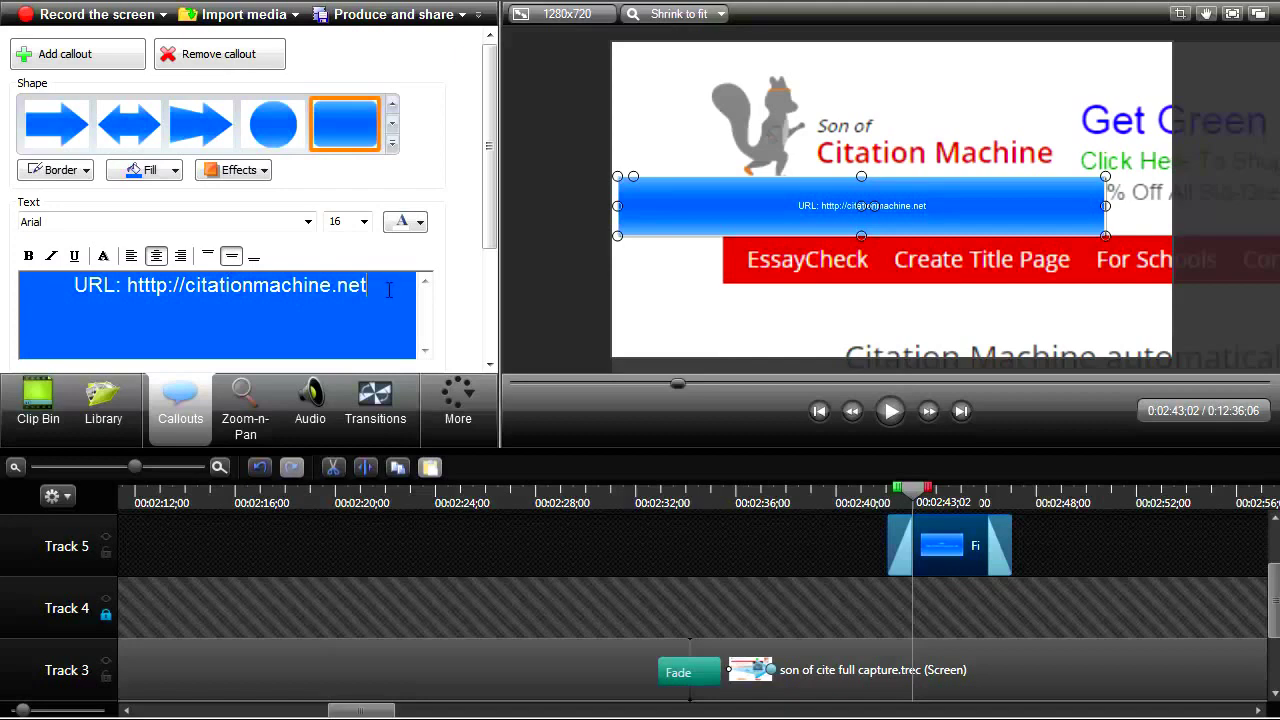
- Set the font size of the whole URL text in the callout to 38
{"action": "left_click_drag", "start_coordinate": [389, 289], "coordinate": [67, 290]}
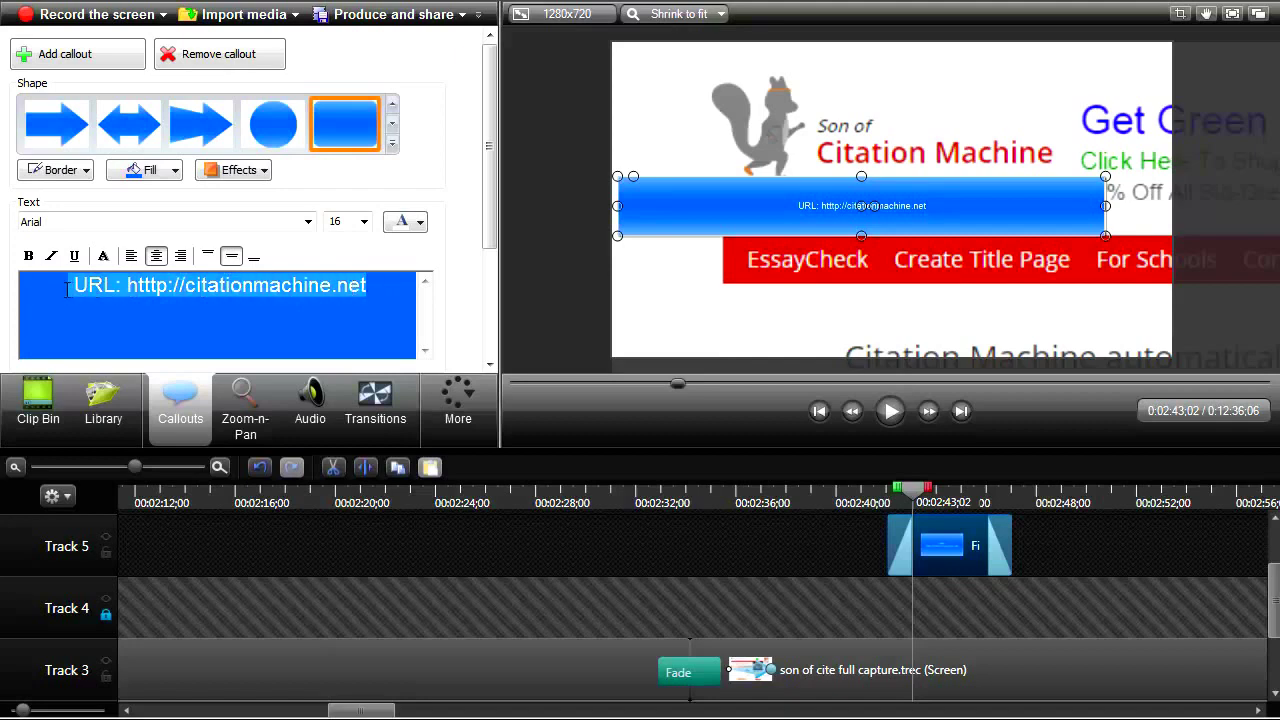
{"action": "left_click", "coordinate": [362, 222]}
{"action": "left_click", "coordinate": [347, 376]}
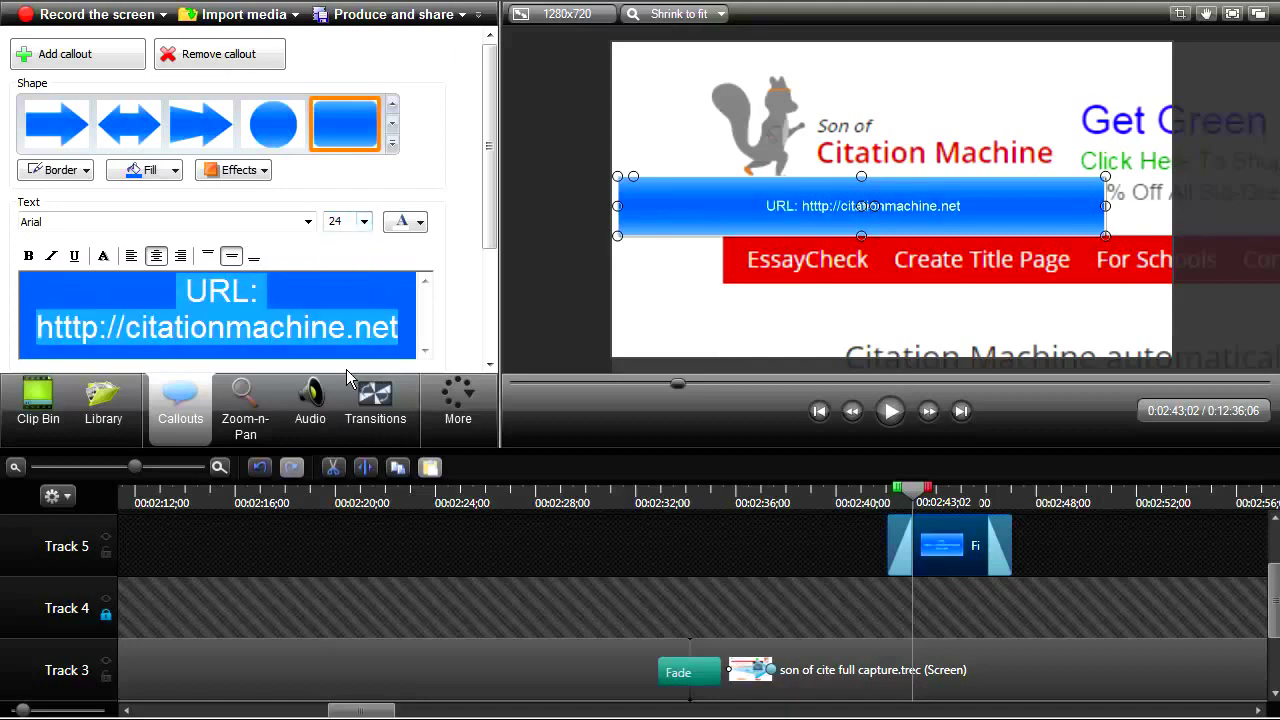
{"action": "left_click", "coordinate": [365, 229]}
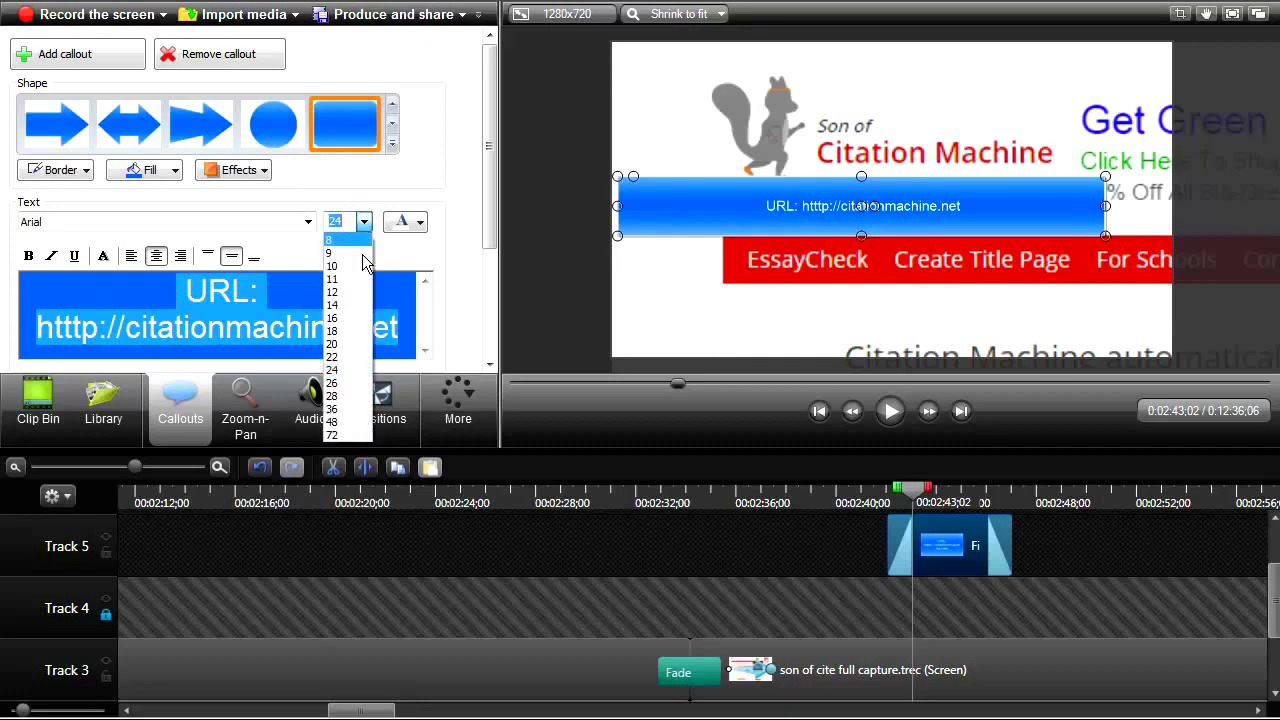
{"action": "left_click", "coordinate": [357, 421]}
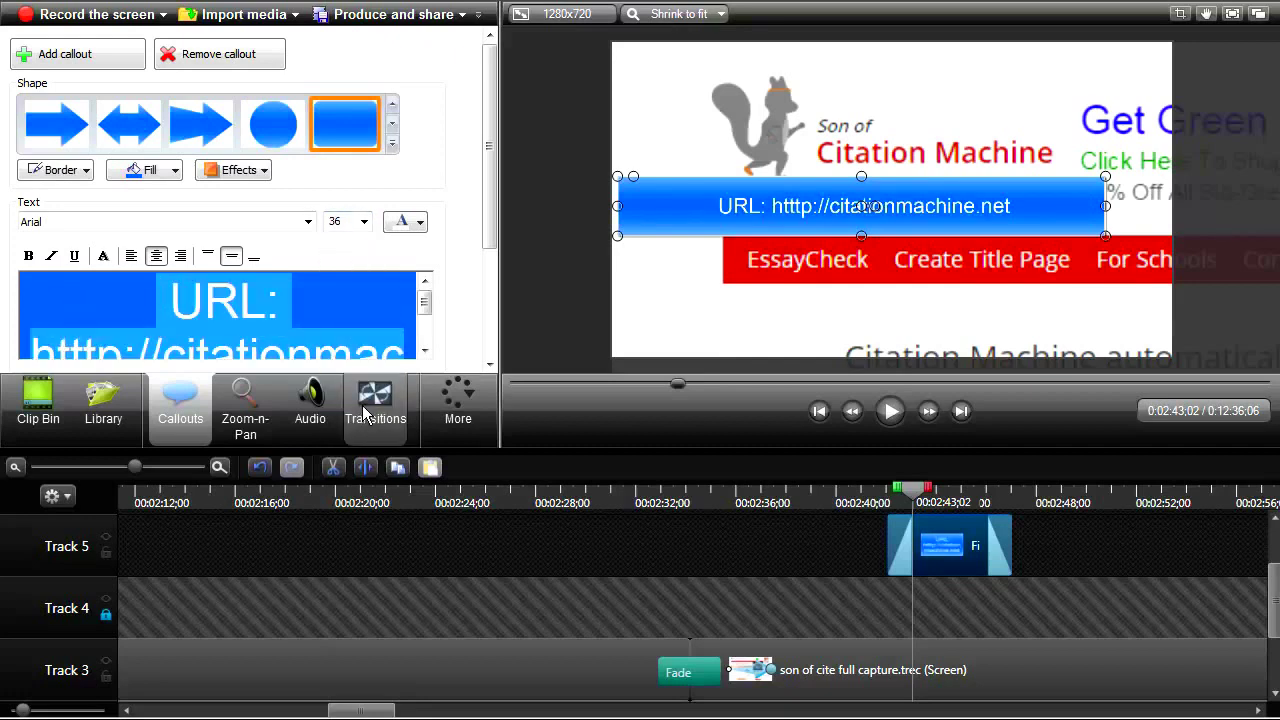
{"action": "left_click", "coordinate": [352, 224]}
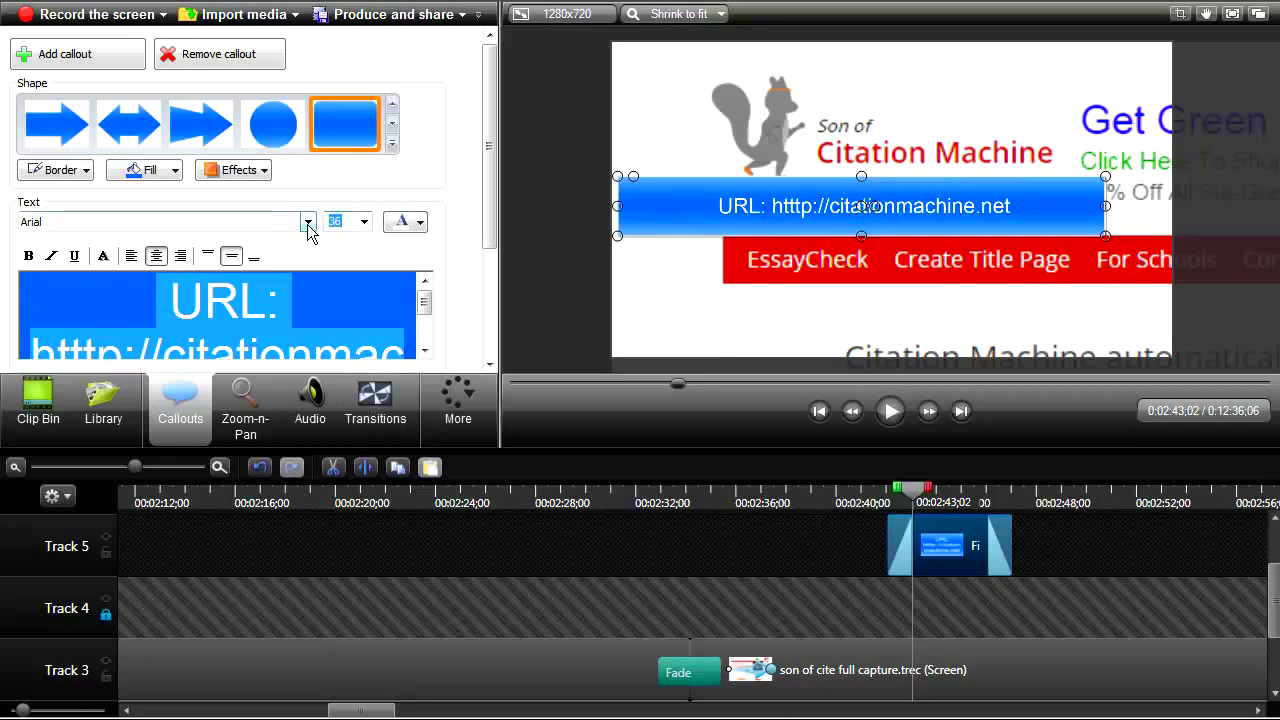
{"action": "type", "text": "38"}
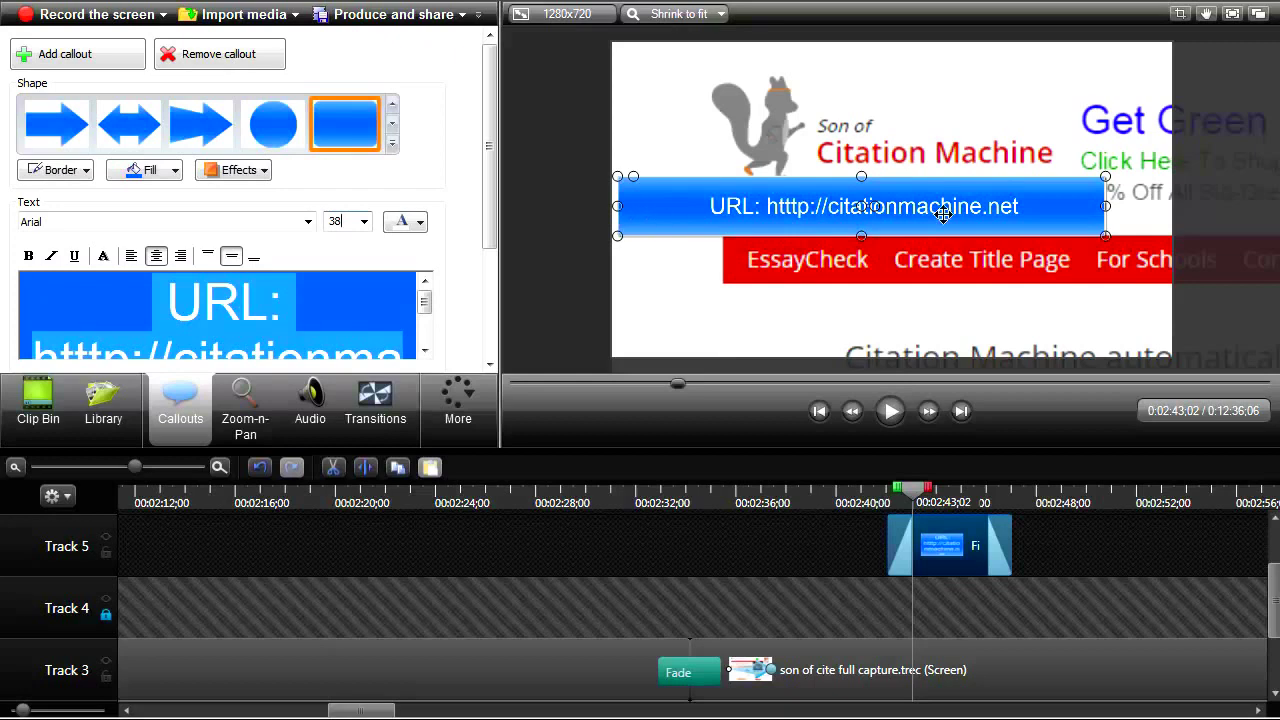
- Recolor the URL callout with a dark red fill and make all its text yellow with a shadow
{"action": "left_click", "coordinate": [175, 172]}
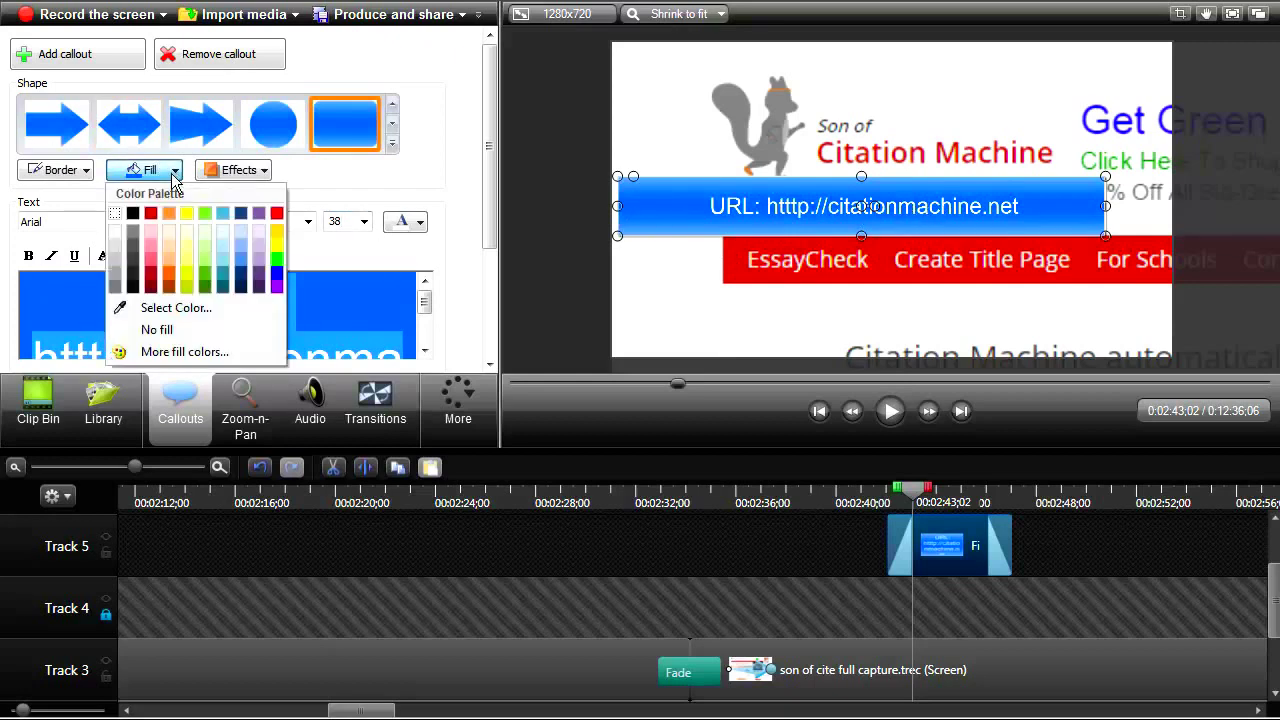
{"action": "left_click", "coordinate": [151, 276]}
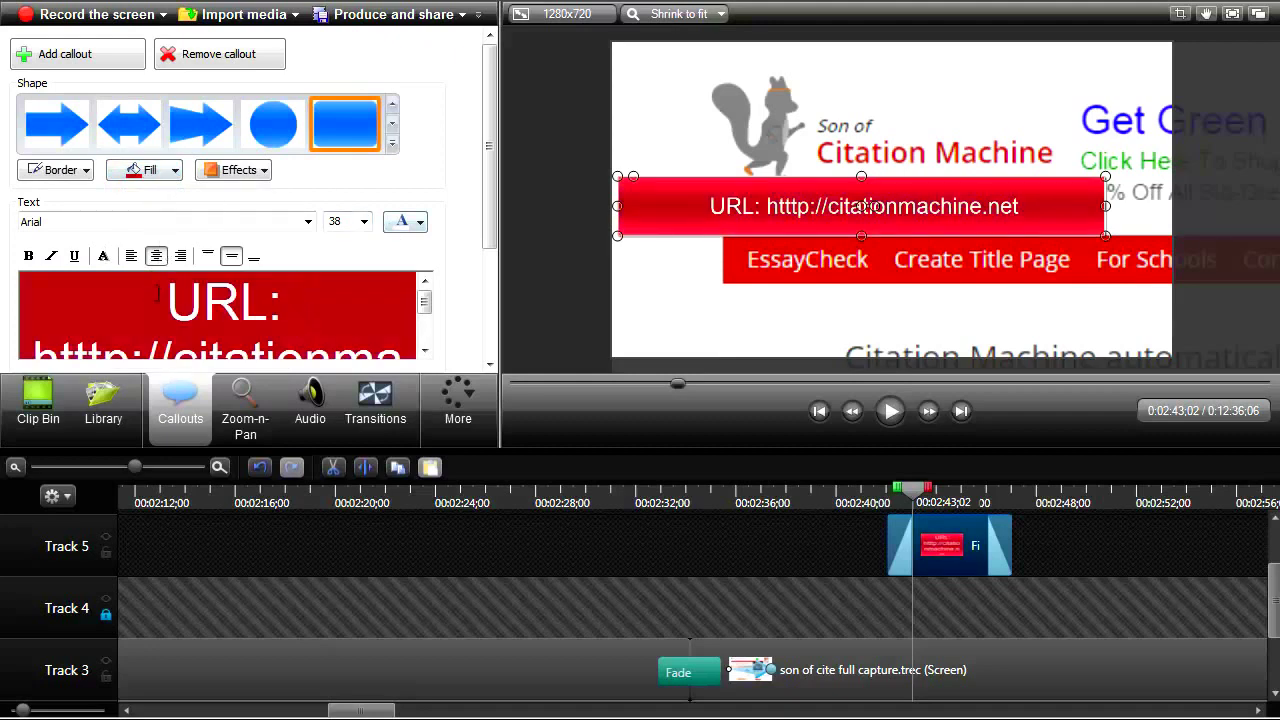
{"action": "left_click_drag", "start_coordinate": [158, 295], "coordinate": [163, 296]}
{"action": "key", "text": "ctrl+a"}
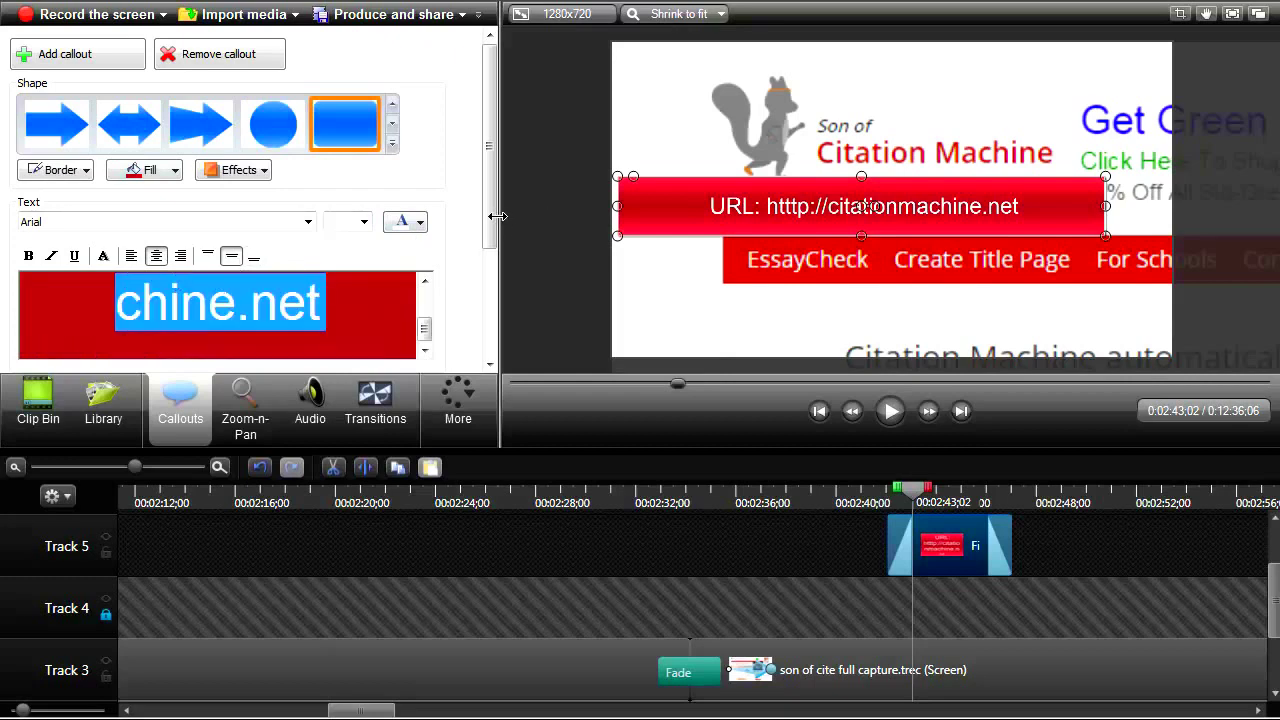
{"action": "left_click", "coordinate": [421, 222]}
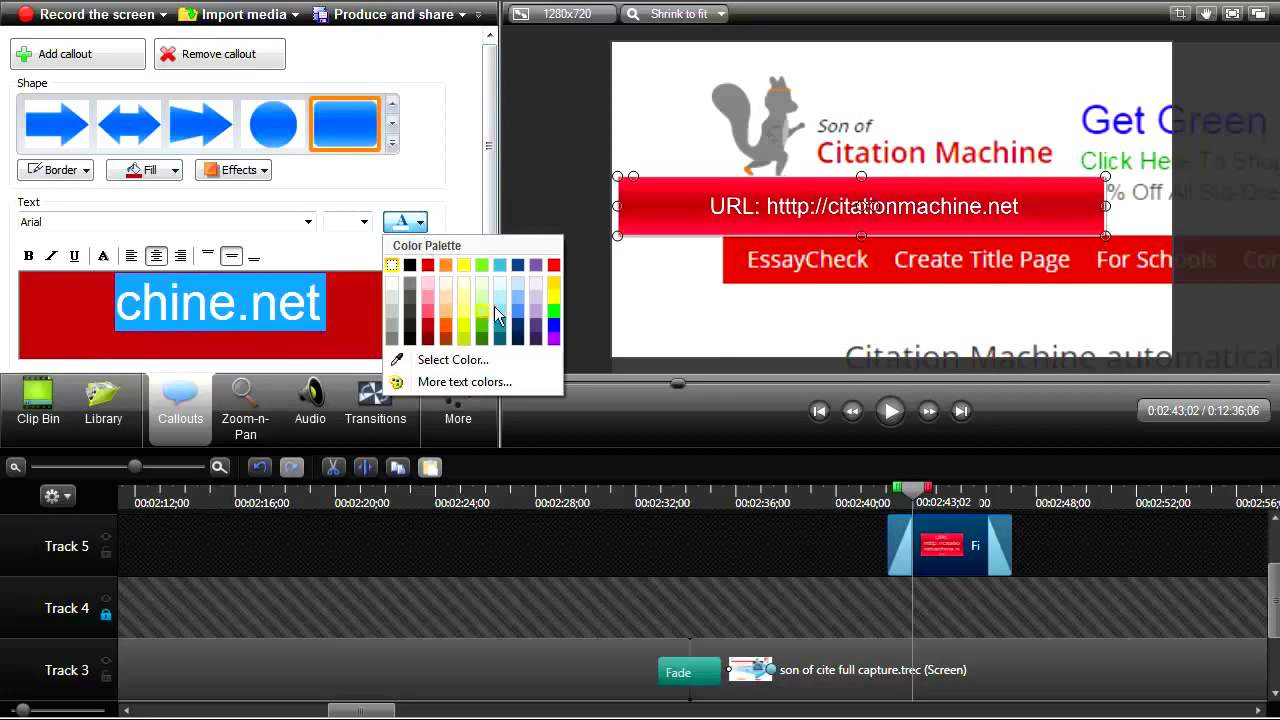
{"action": "left_click", "coordinate": [550, 294]}
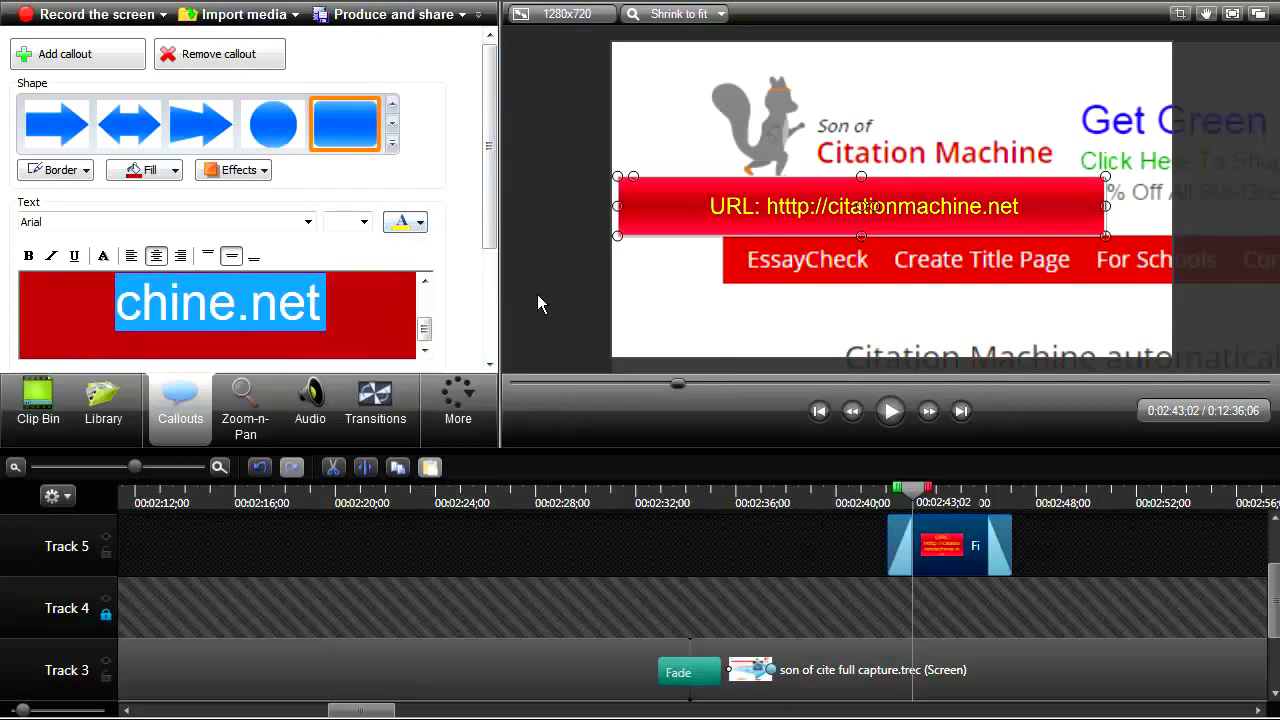
{"action": "left_click", "coordinate": [104, 256]}
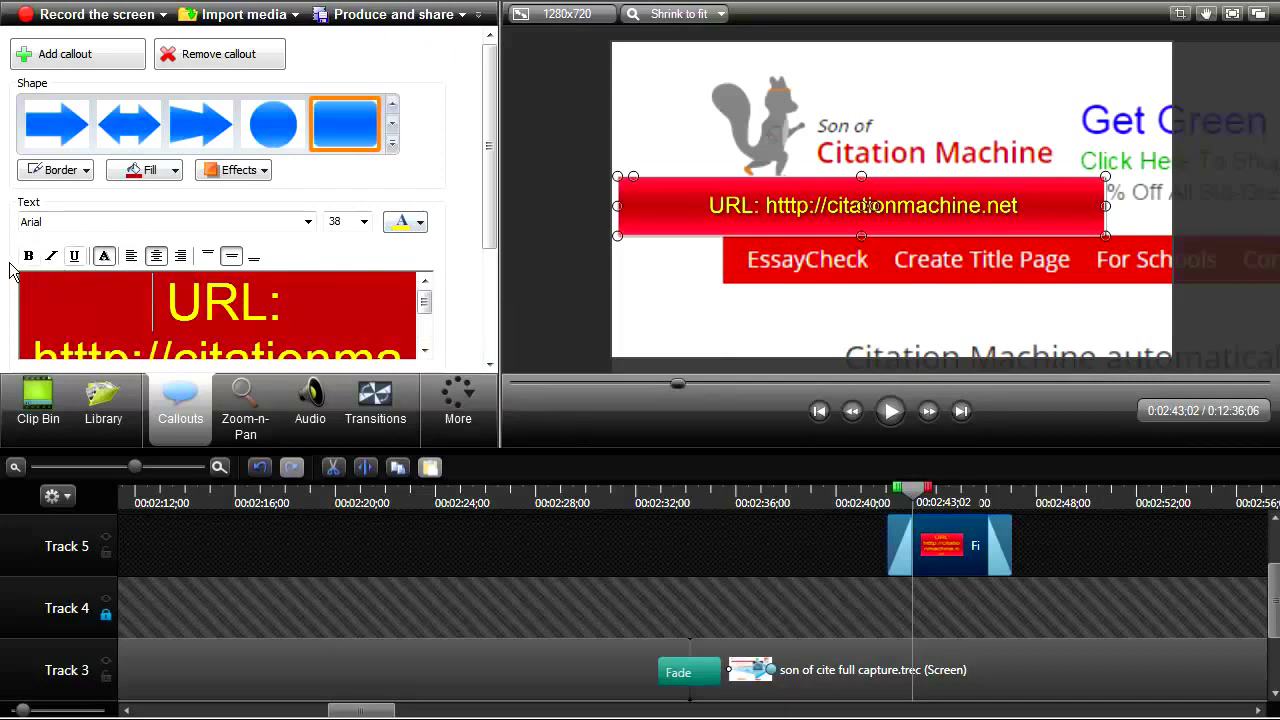
- Give the URL callout a yellow border with a width of 6 px
{"action": "left_click", "coordinate": [88, 172]}
{"action": "left_click", "coordinate": [188, 250]}
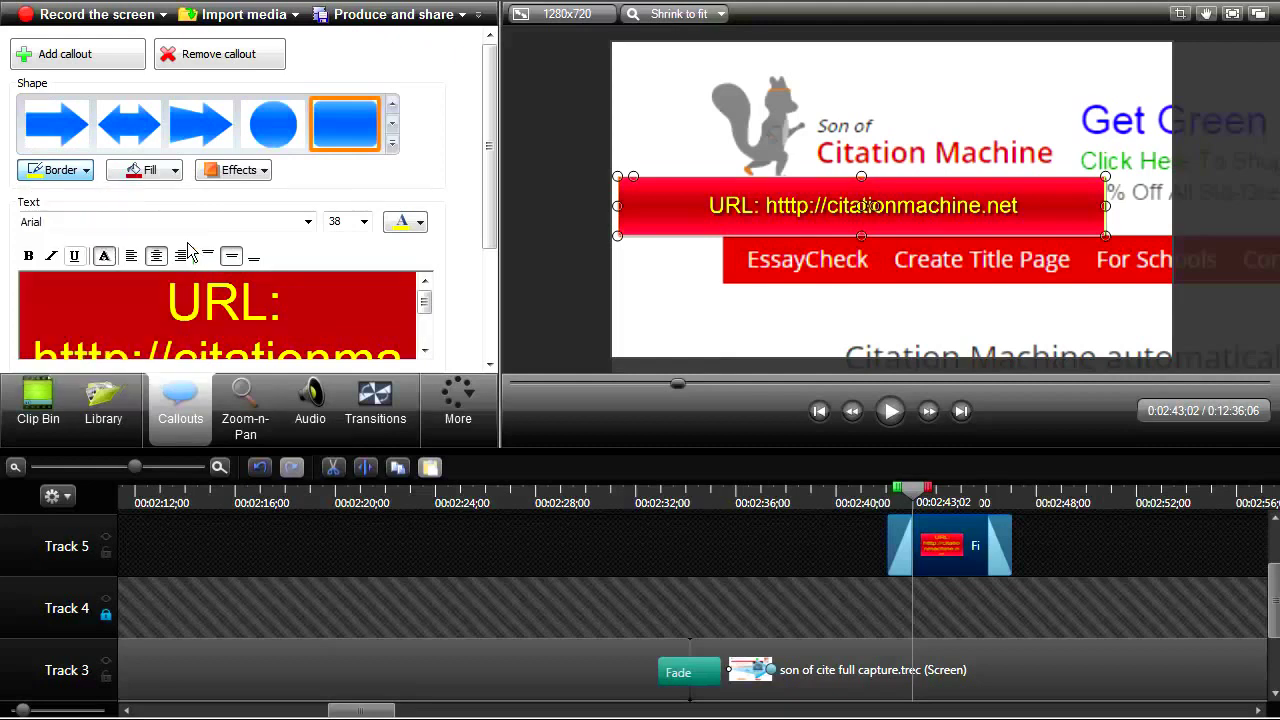
{"action": "left_click", "coordinate": [89, 172]}
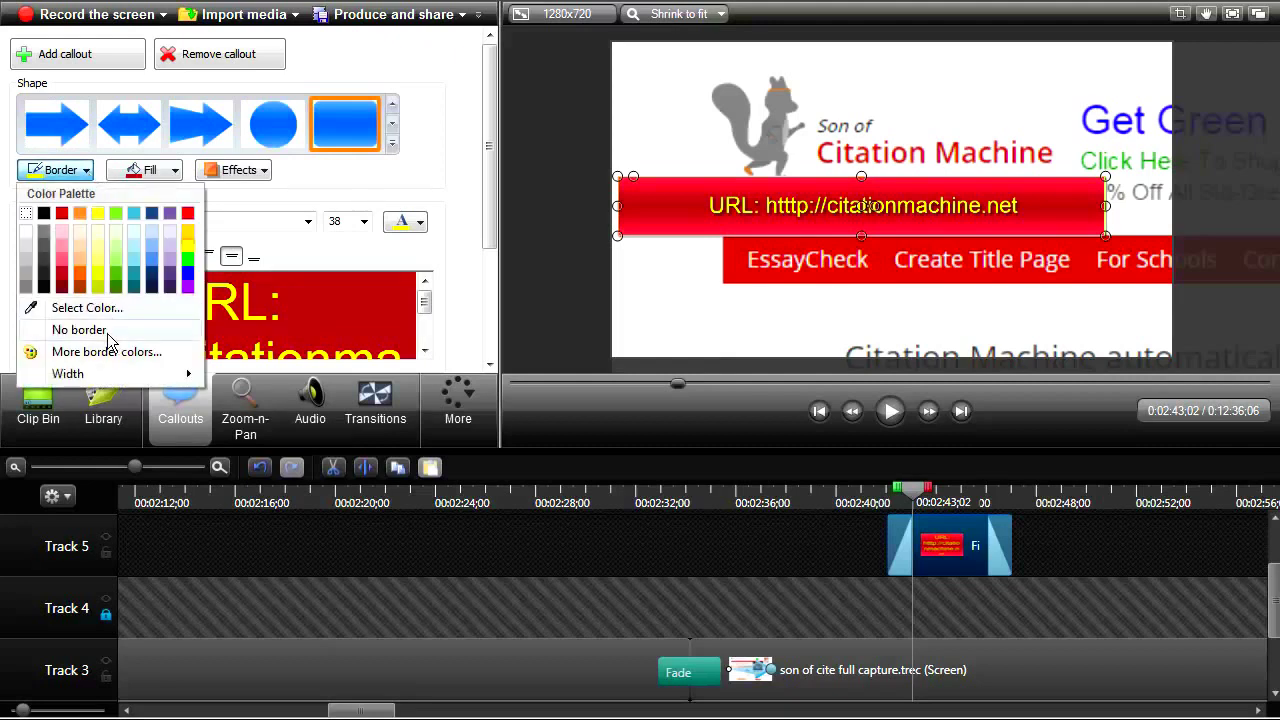
{"action": "mouse_move", "coordinate": [186, 380]}
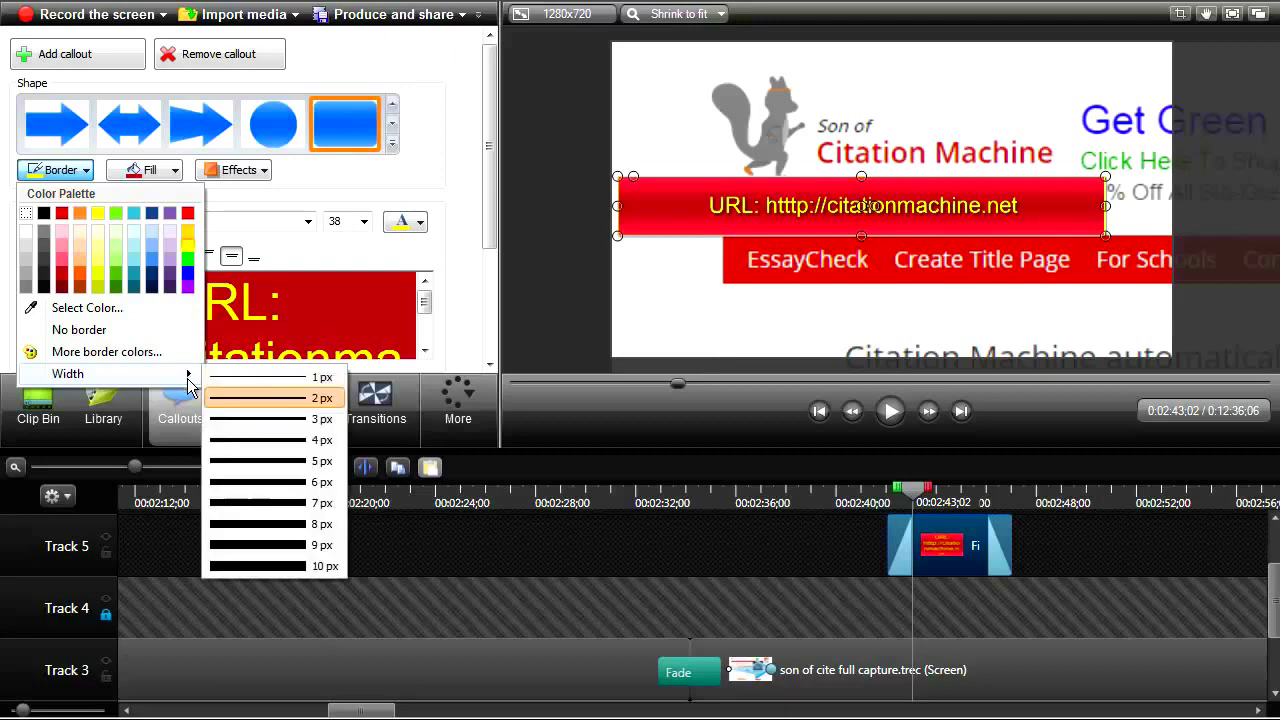
{"action": "left_click", "coordinate": [278, 490]}
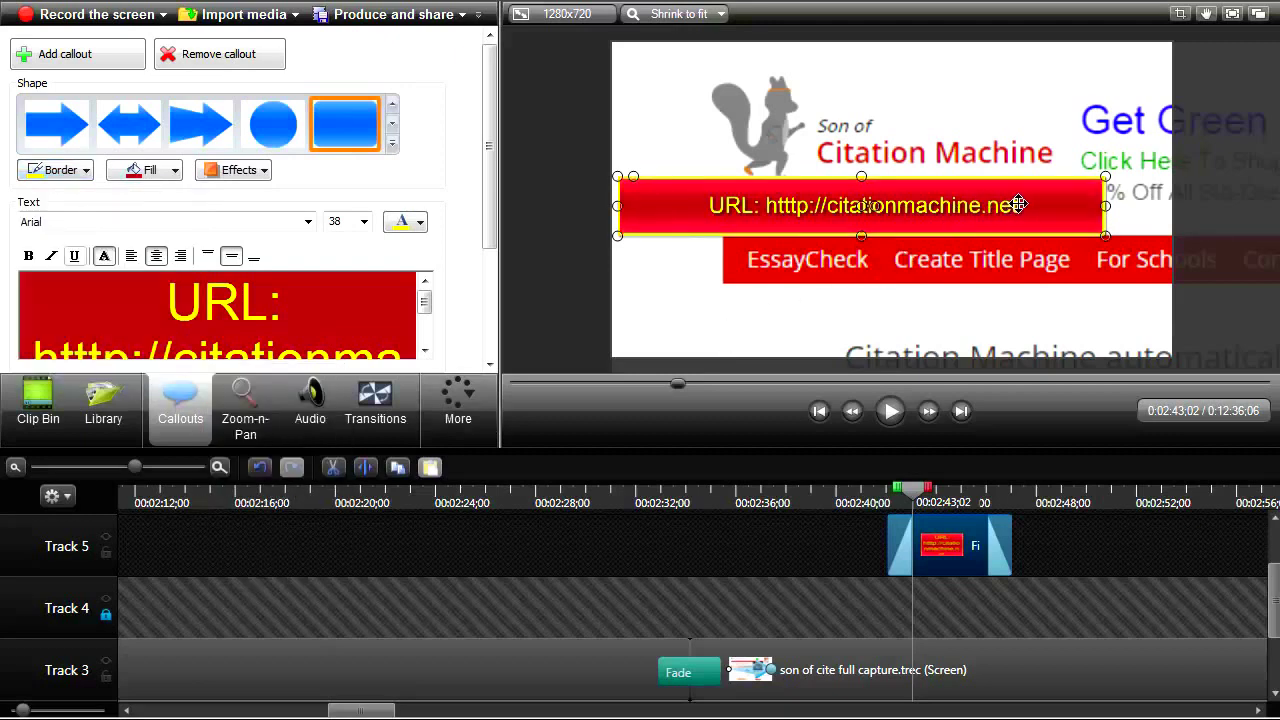
- Move the URL callout flush with the video frame's right edge and extend its start on Track 5 back to about 00:02:41
{"action": "left_click_drag", "start_coordinate": [1018, 204], "coordinate": [1086, 201]}
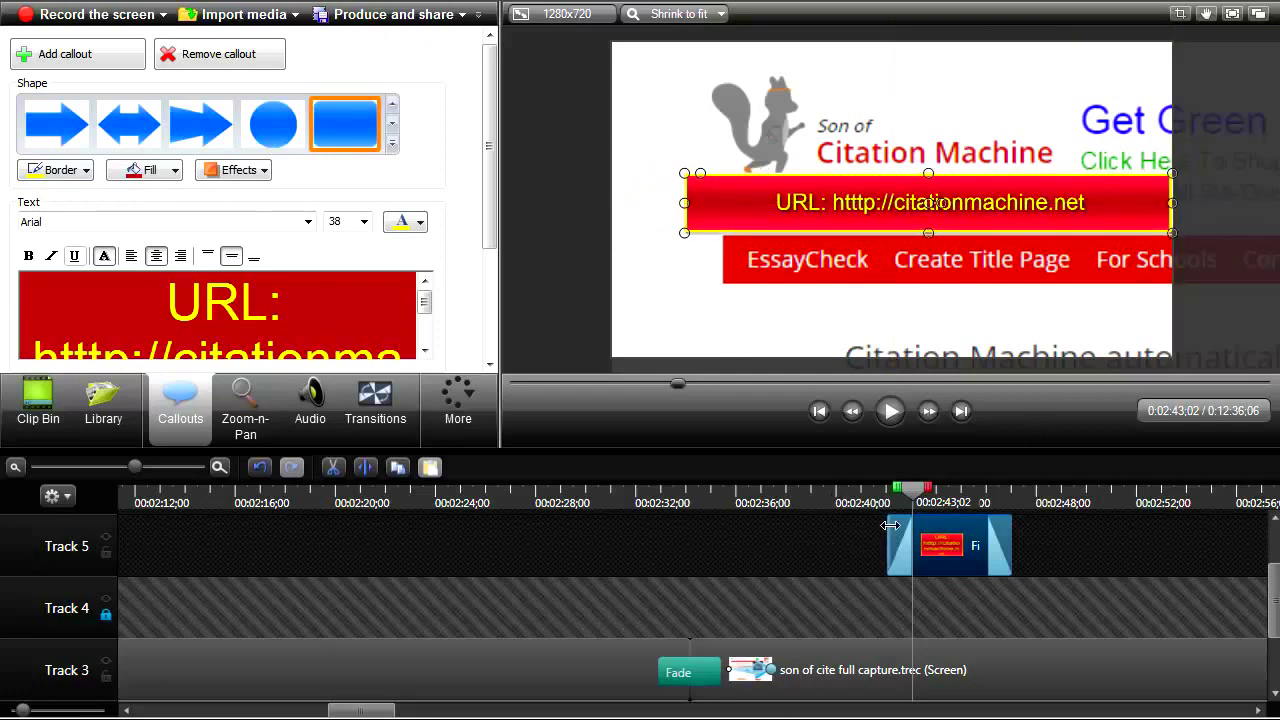
{"action": "left_click_drag", "start_coordinate": [890, 525], "coordinate": [866, 525]}
- Play the timeline from 00:02:39;23 to 00:02:43;09 and move the callout on Track 5 later, so it starts just before 00:02:43;09
{"action": "left_click", "coordinate": [830, 492]}
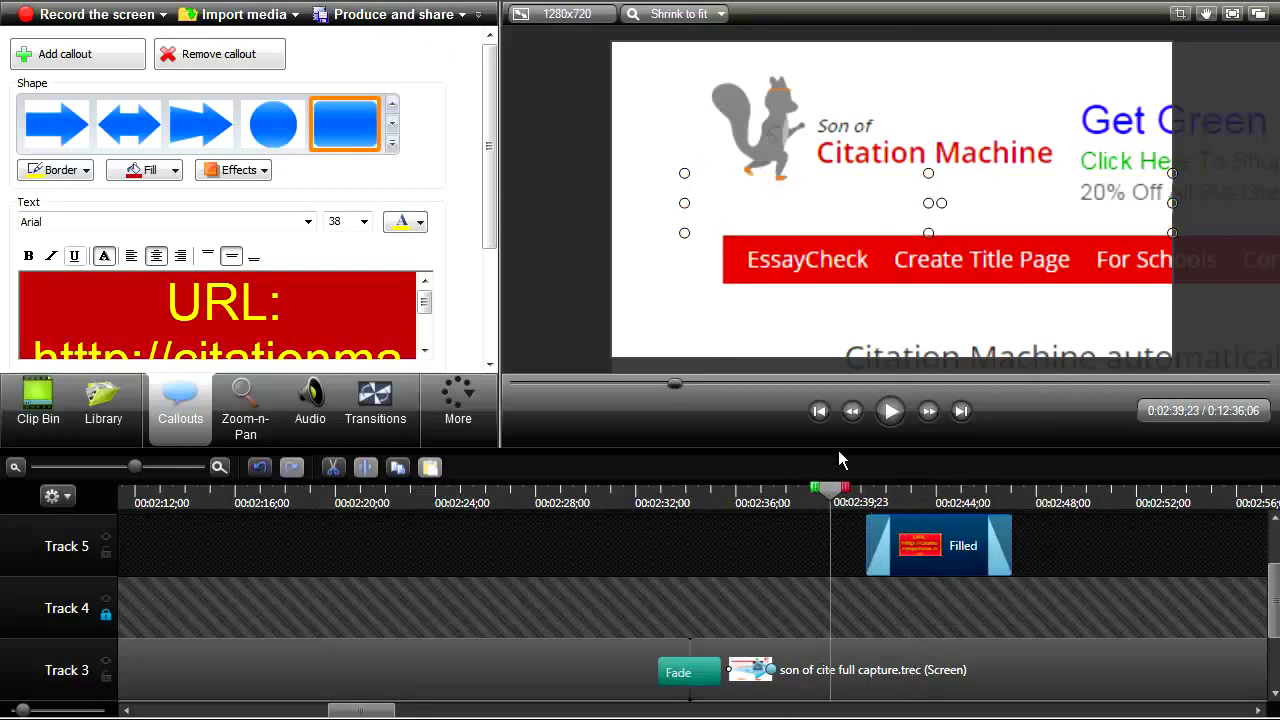
{"action": "left_click", "coordinate": [887, 409]}
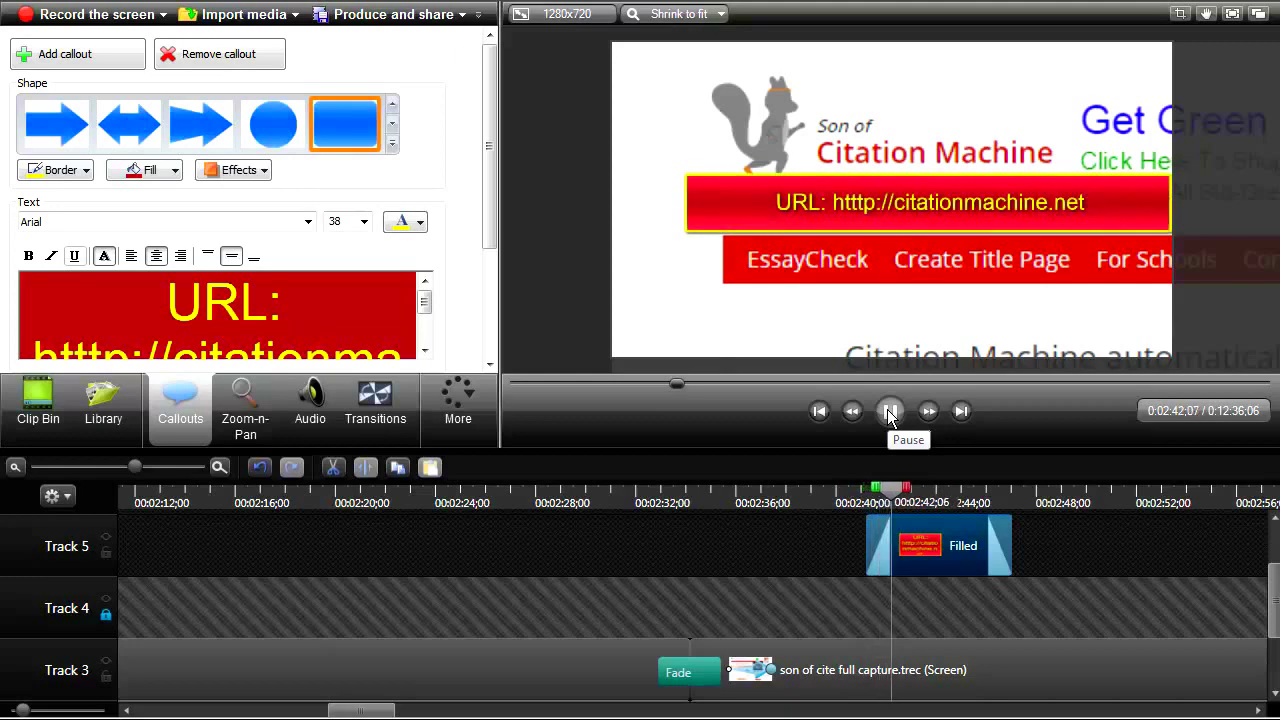
{"action": "left_click", "coordinate": [889, 409]}
{"action": "left_click_drag", "start_coordinate": [941, 550], "coordinate": [983, 558]}
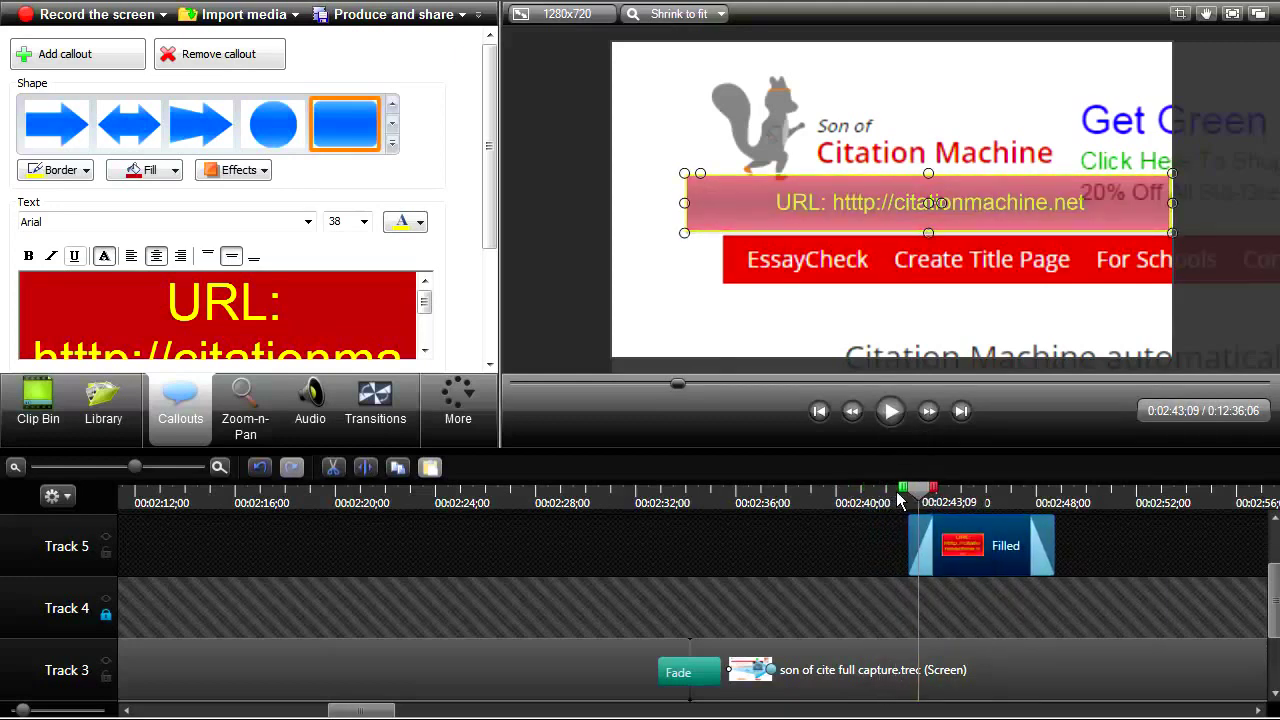
- Play through the URL callout and shorten it on Track 5 so it ends at about 00:02:47;20
{"action": "left_click_drag", "start_coordinate": [898, 493], "coordinate": [870, 488]}
{"action": "left_click", "coordinate": [891, 413]}
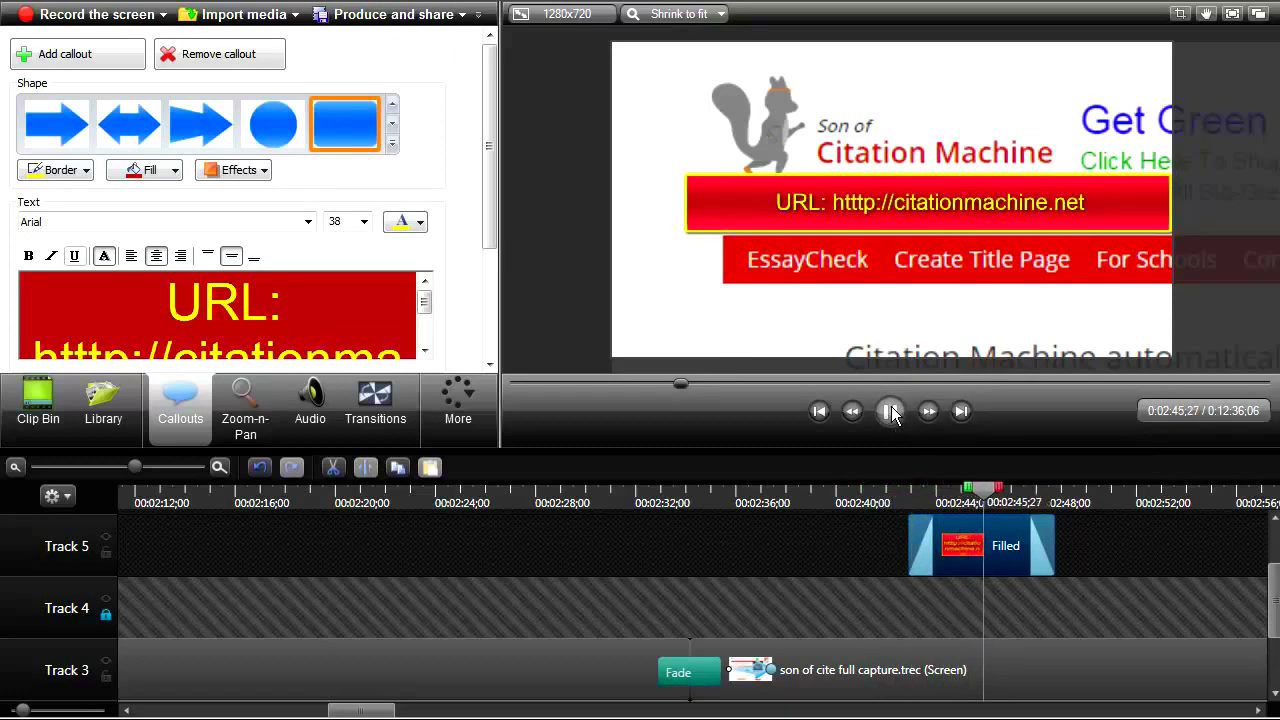
{"action": "left_click", "coordinate": [891, 413]}
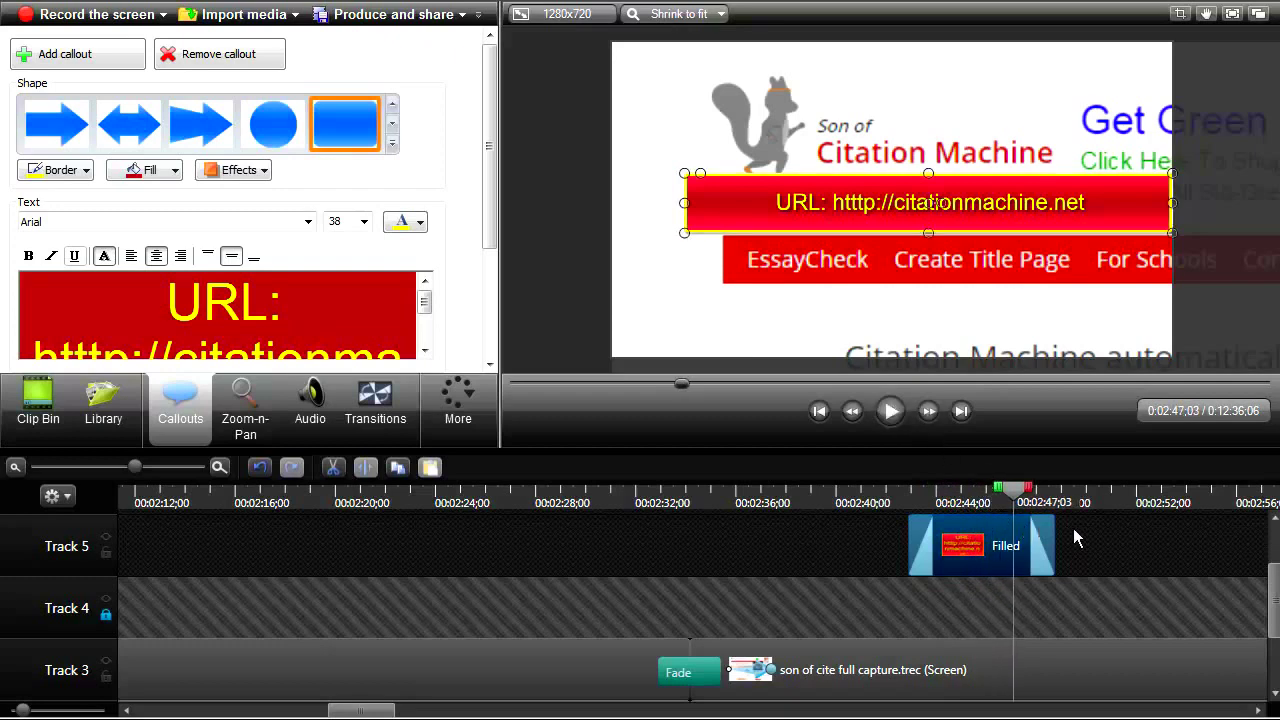
{"action": "left_click_drag", "start_coordinate": [1054, 546], "coordinate": [1025, 554]}
{"action": "left_click", "coordinate": [889, 494]}
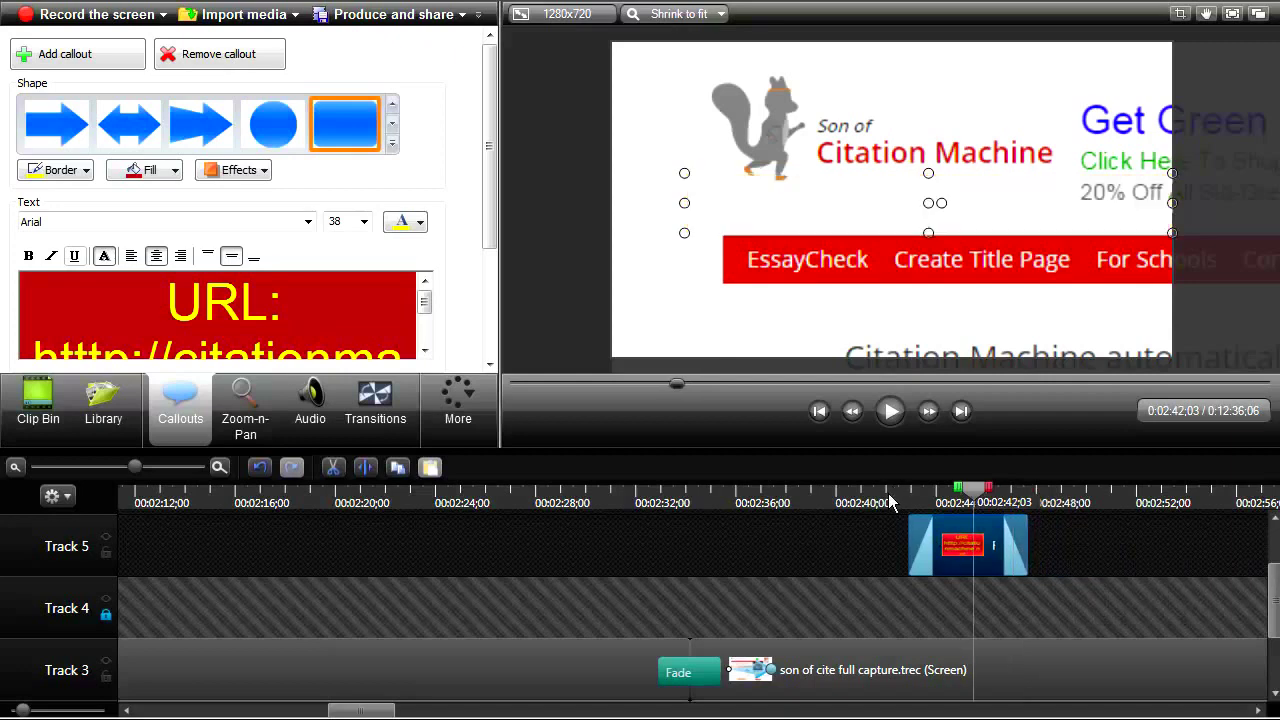
{"action": "left_click", "coordinate": [891, 413]}
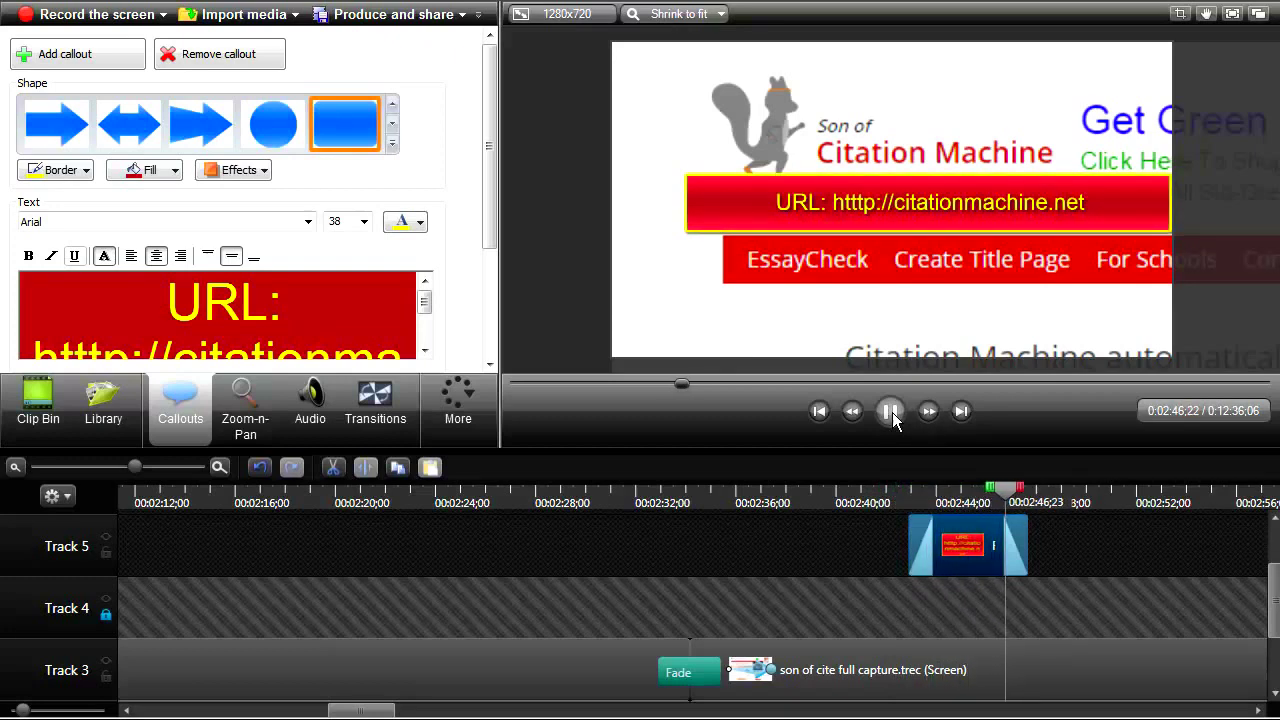
{"action": "left_click", "coordinate": [891, 411]}
- Zoom out to the full frame at 00:02:47;05, spread the animation over about 00:02:45;20 to 00:02:47;28, and preview it
{"action": "scroll", "coordinate": [1274, 620], "scroll_direction": "down", "scroll_amount": 3}
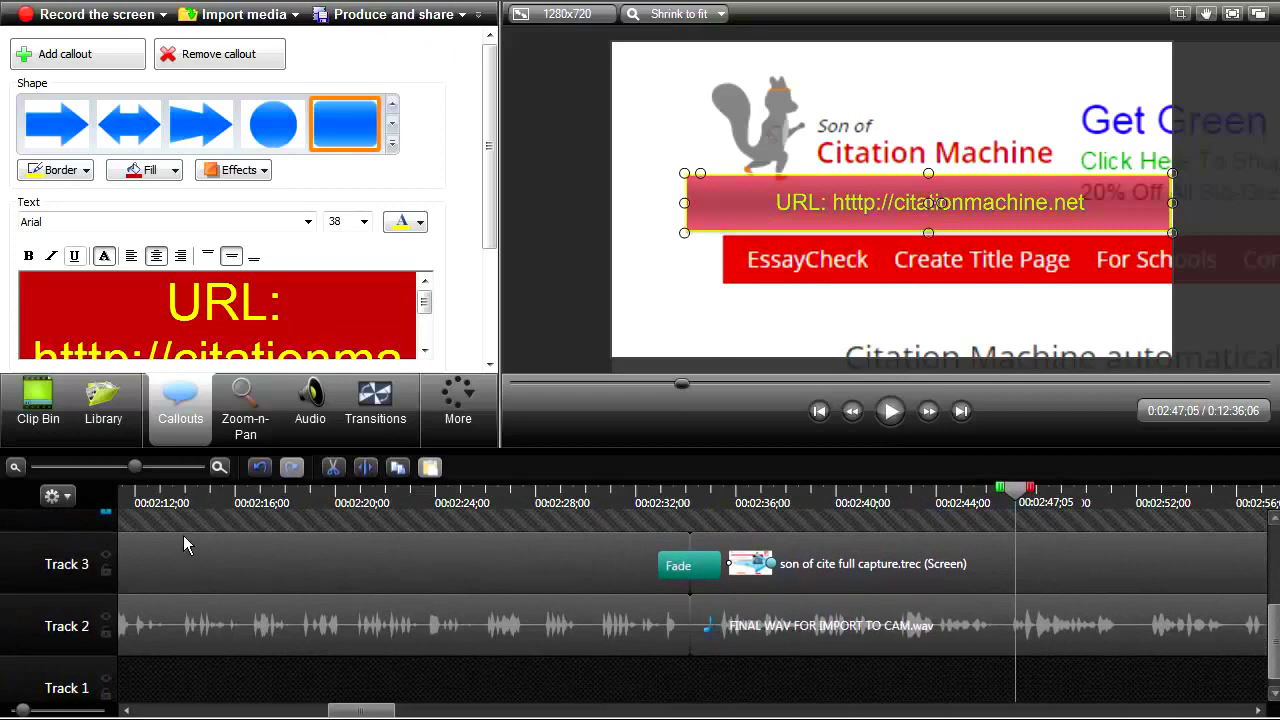
{"action": "left_click", "coordinate": [246, 405]}
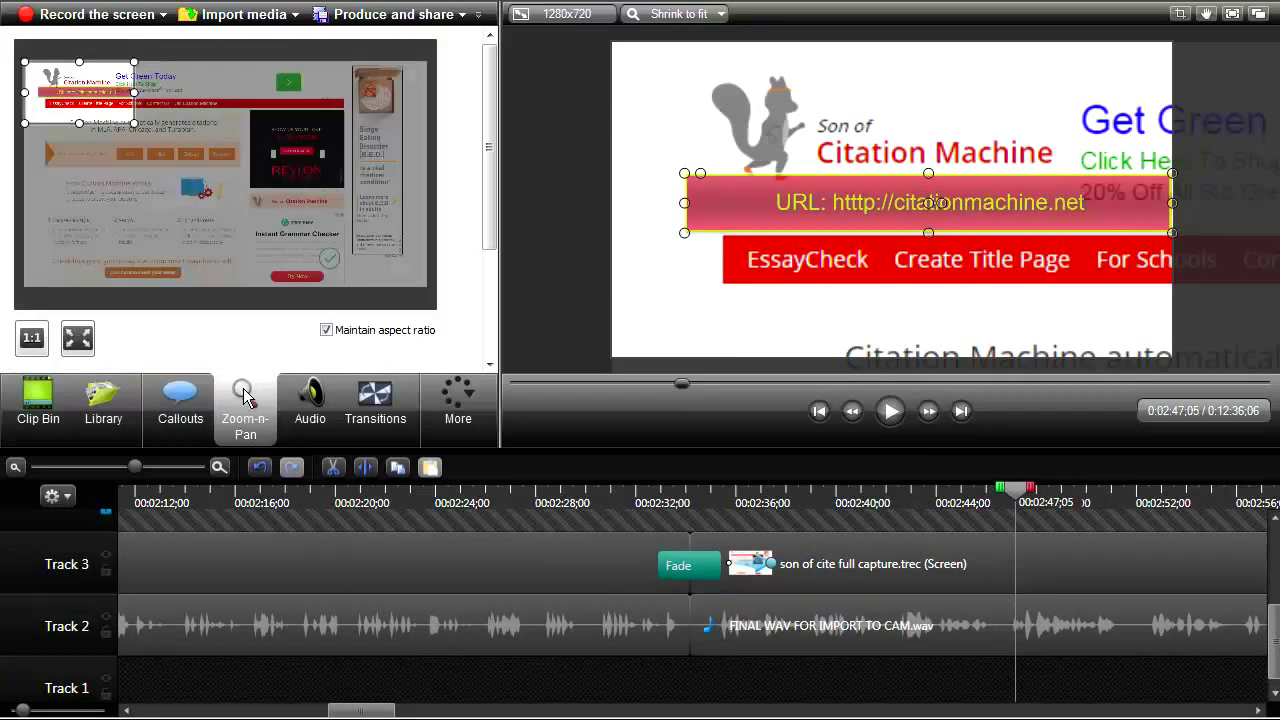
{"action": "left_click", "coordinate": [72, 339]}
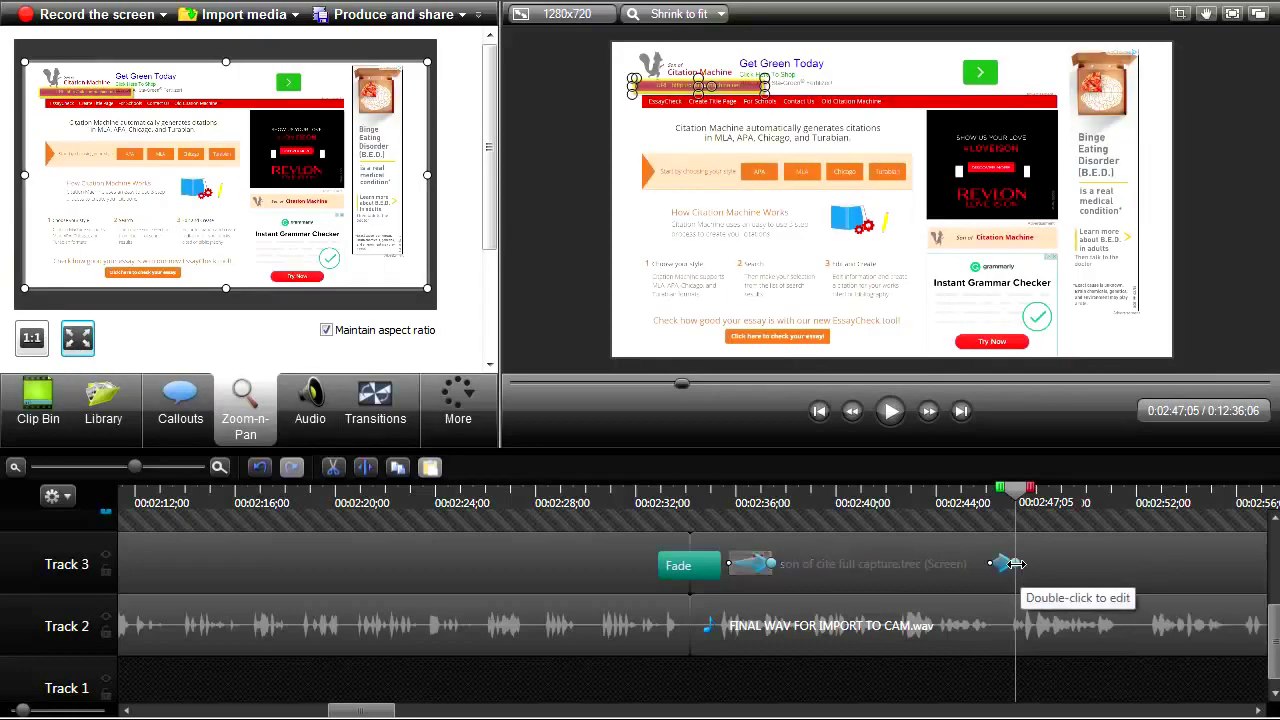
{"action": "left_click_drag", "start_coordinate": [1014, 563], "coordinate": [978, 564]}
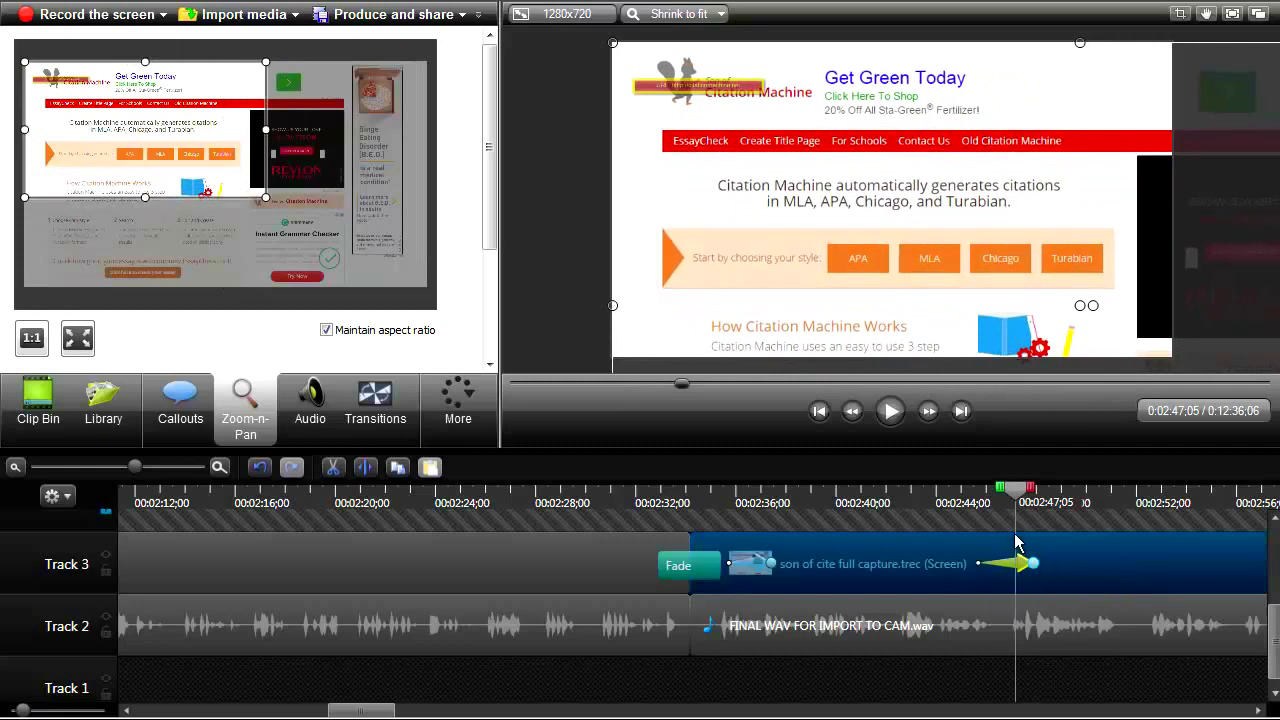
{"action": "left_click", "coordinate": [938, 505]}
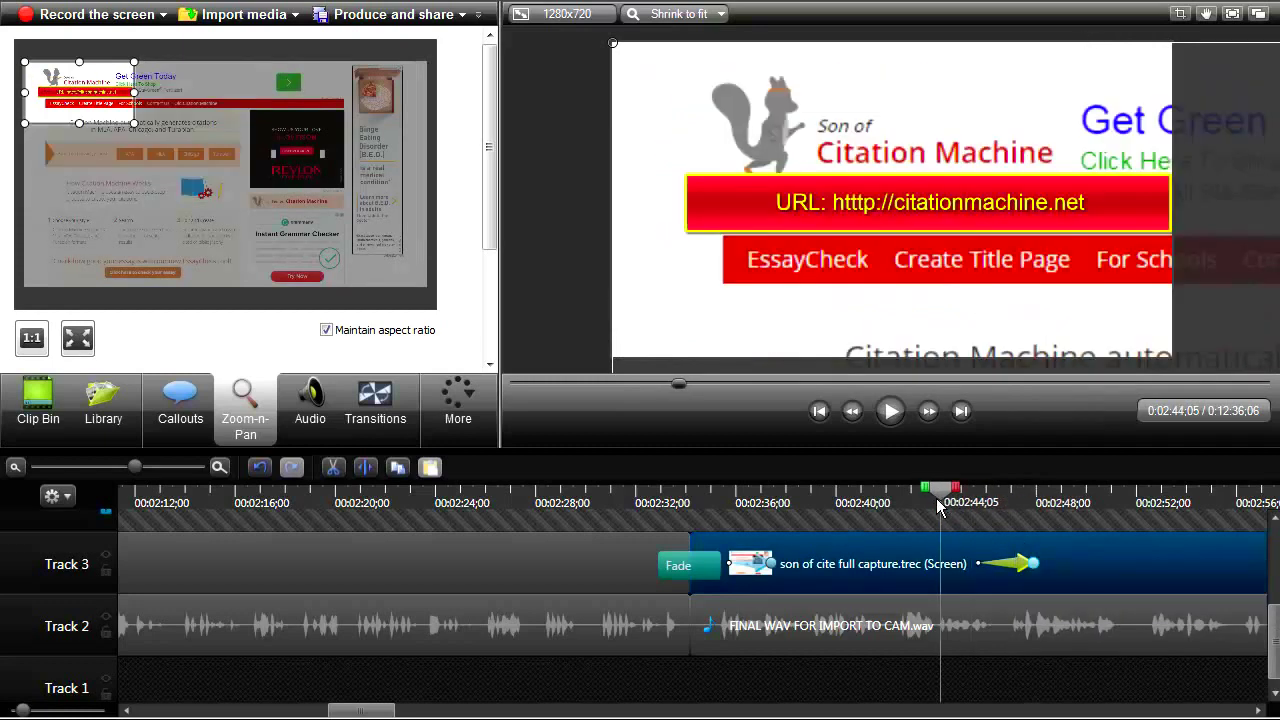
{"action": "left_click", "coordinate": [896, 413]}
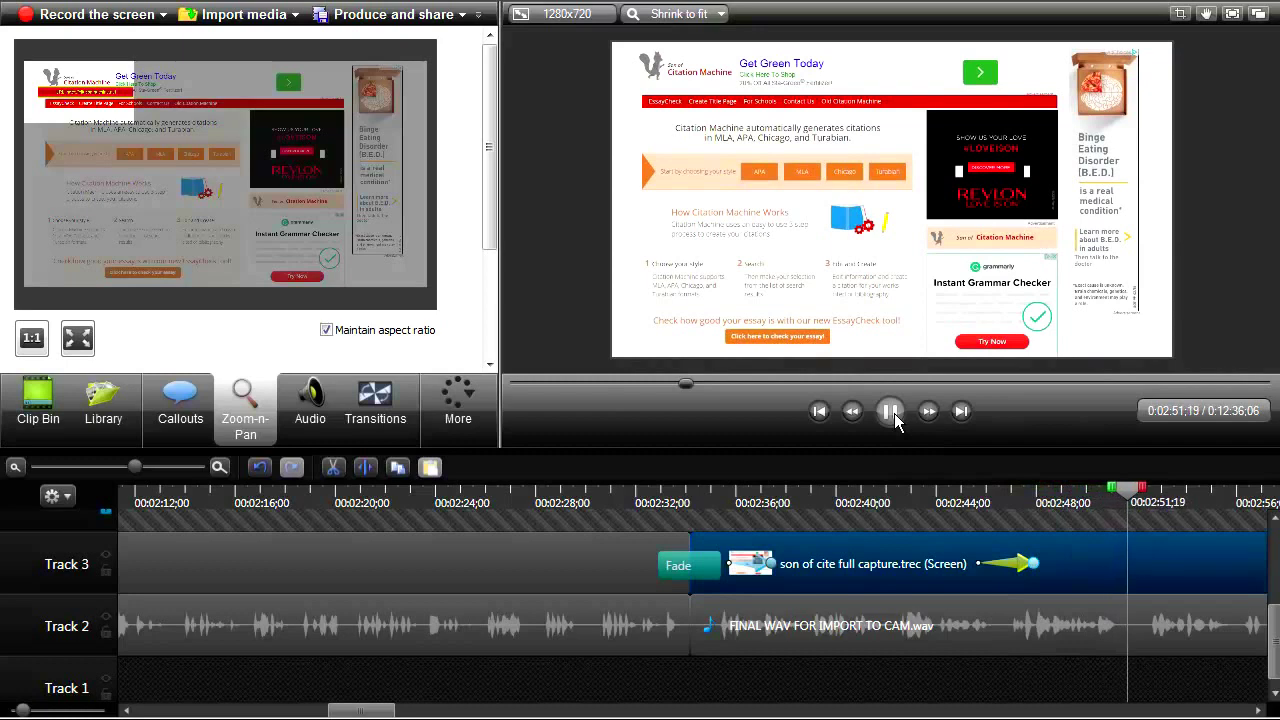
{"action": "left_click", "coordinate": [890, 412]}
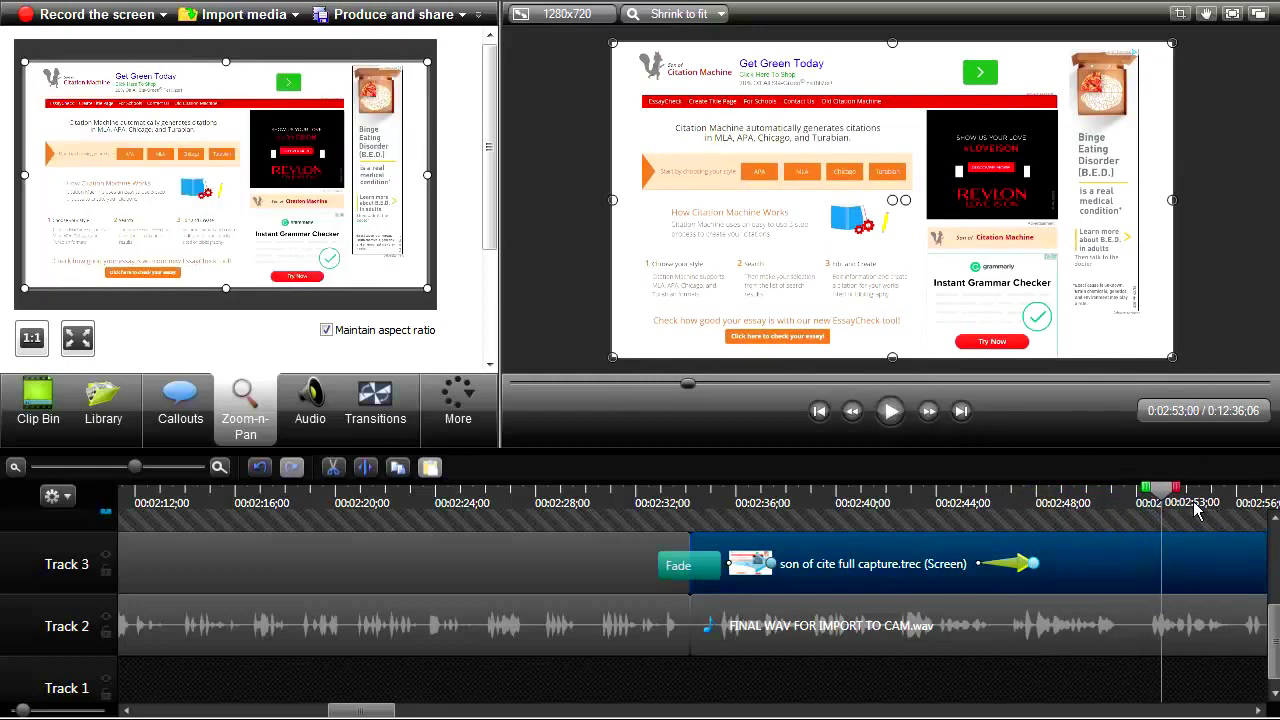
- Cut the timeline section from about 00:02:51;17 to 00:02:52;04 and play the edit through to 00:02:56;11
{"action": "mouse_move", "coordinate": [1165, 497]}
{"action": "left_mouse_down"}
{"action": "mouse_move", "coordinate": [1118, 502]}
{"action": "mouse_move", "coordinate": [1130, 527]}
{"action": "mouse_move", "coordinate": [1136, 492]}
{"action": "mouse_move", "coordinate": [1157, 500]}
{"action": "left_mouse_up"}
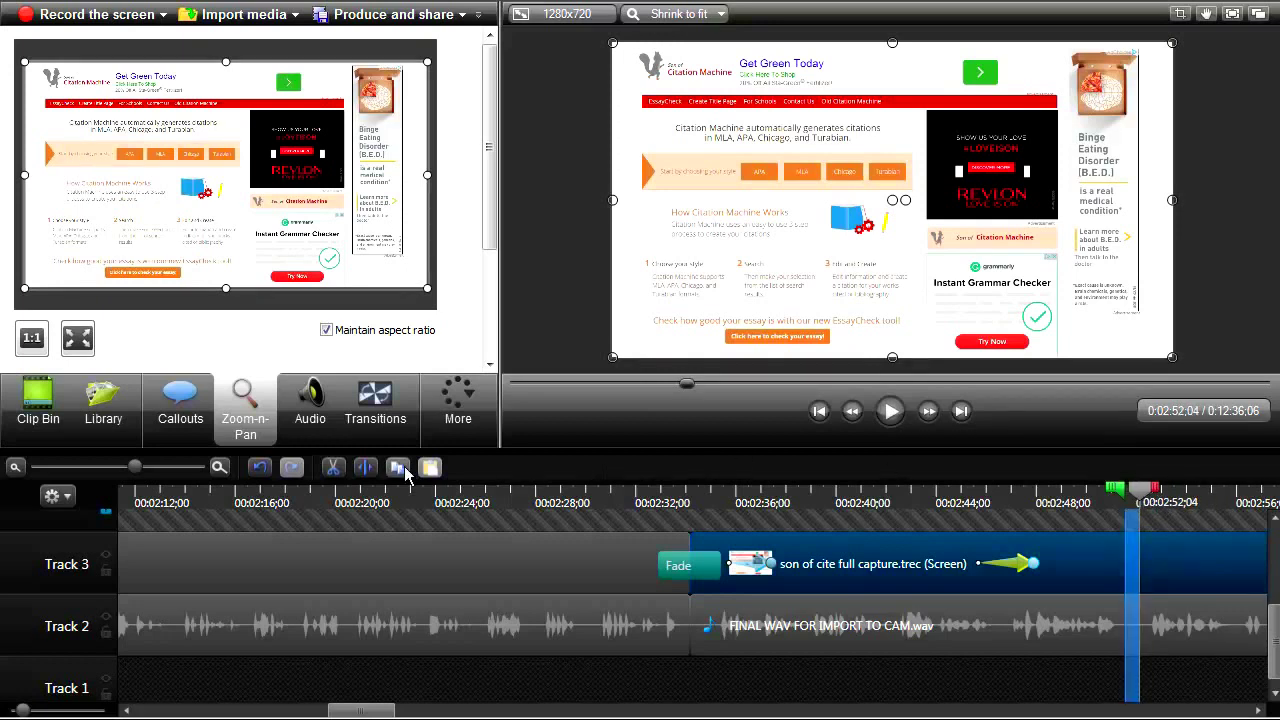
{"action": "left_click", "coordinate": [333, 468]}
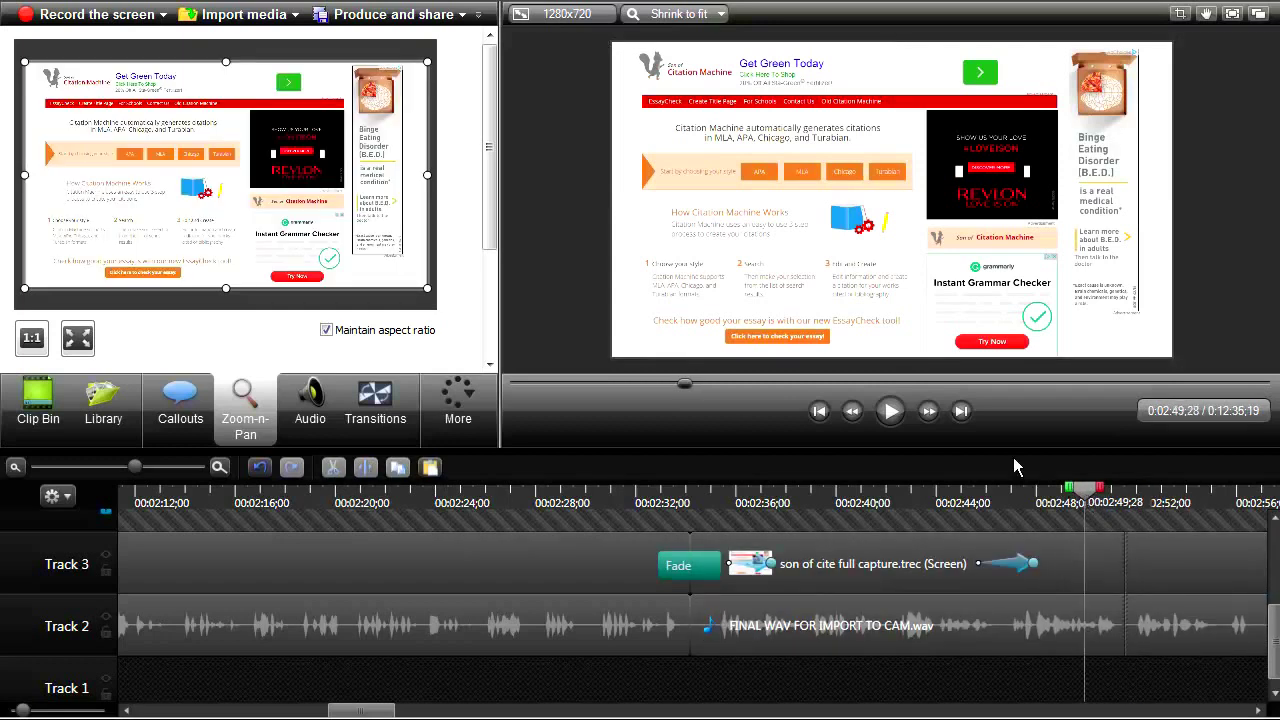
{"action": "left_click", "coordinate": [890, 411]}
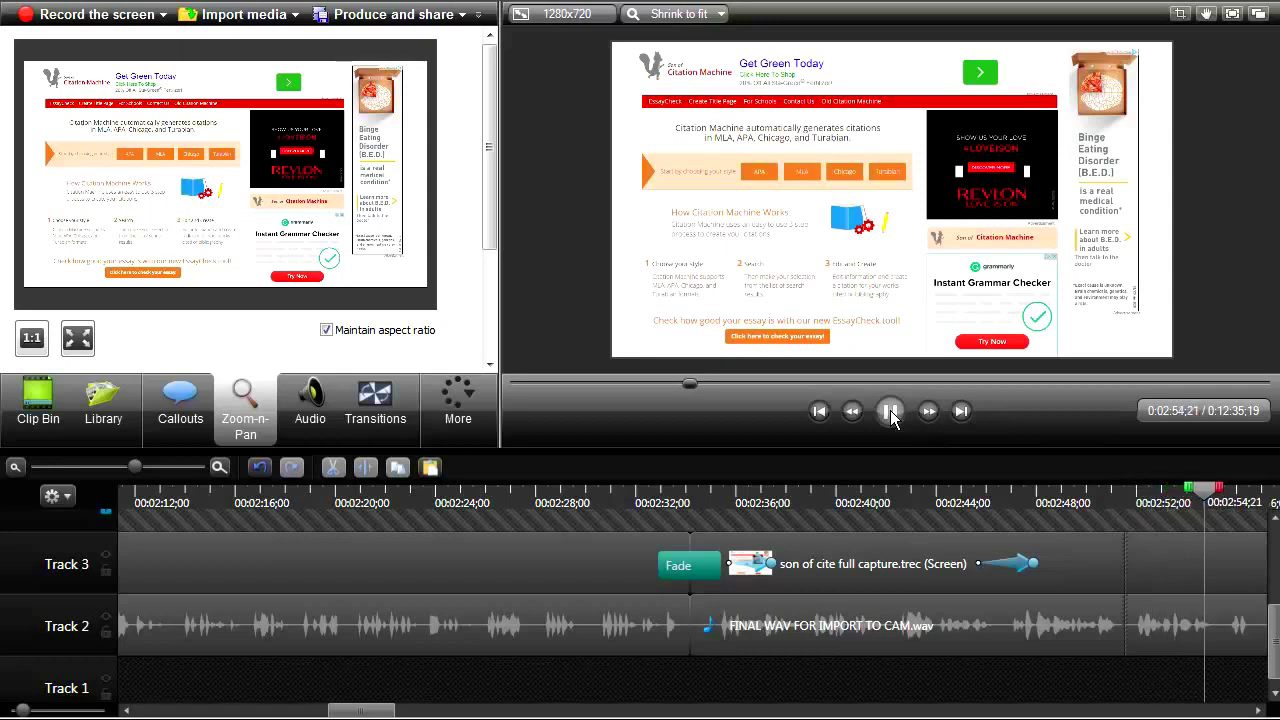
{"action": "left_click", "coordinate": [890, 411]}
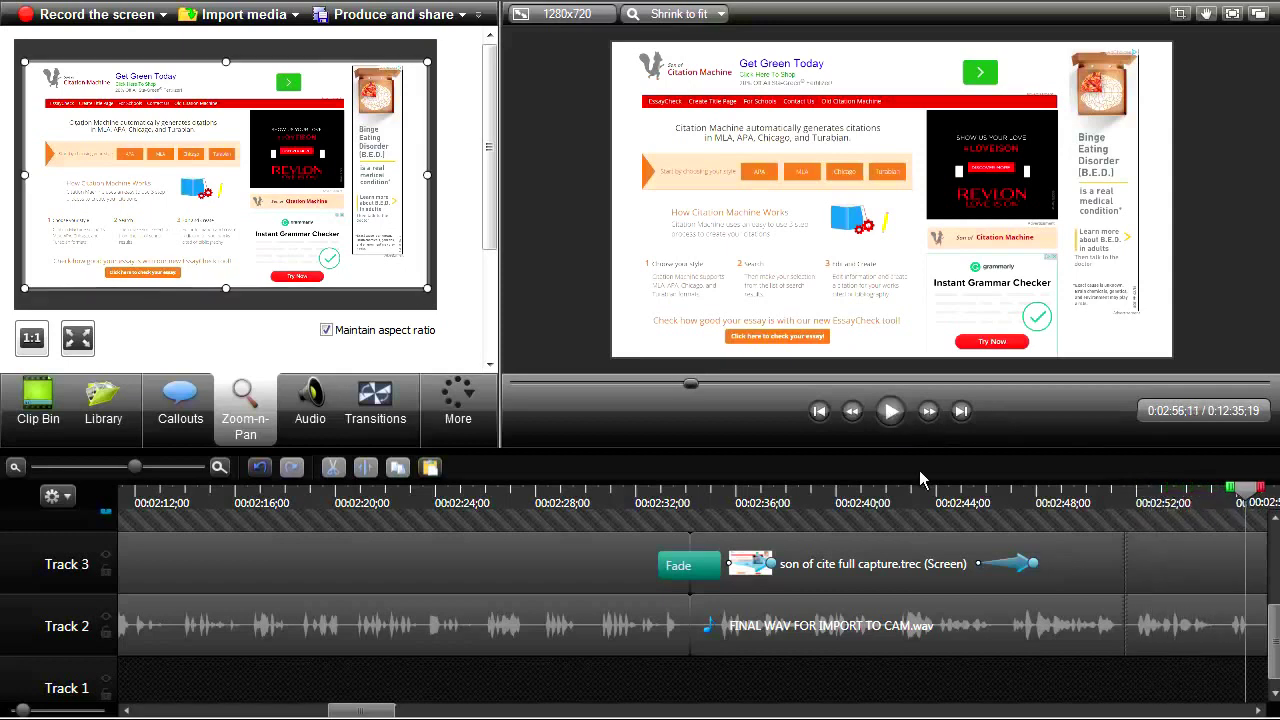
- Zoom in on the page's upper-left area with the citation style choices at 00:02:56;11, starting the animation at about 00:02:54;22, and preview it
{"action": "mouse_move", "coordinate": [428, 287]}
{"action": "left_mouse_down"}
{"action": "mouse_move", "coordinate": [325, 232]}
{"action": "mouse_move", "coordinate": [261, 171]}
{"action": "left_mouse_up"}
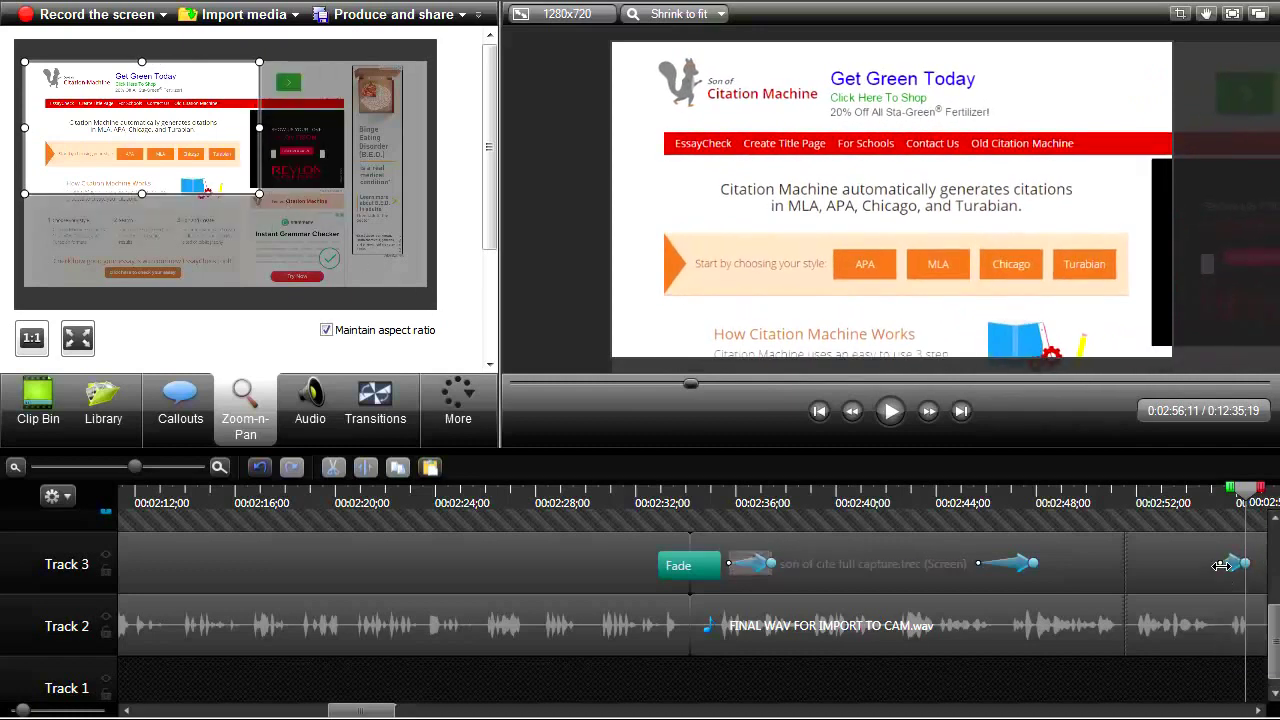
{"action": "left_click_drag", "start_coordinate": [1222, 564], "coordinate": [1205, 568]}
{"action": "left_click", "coordinate": [1167, 500]}
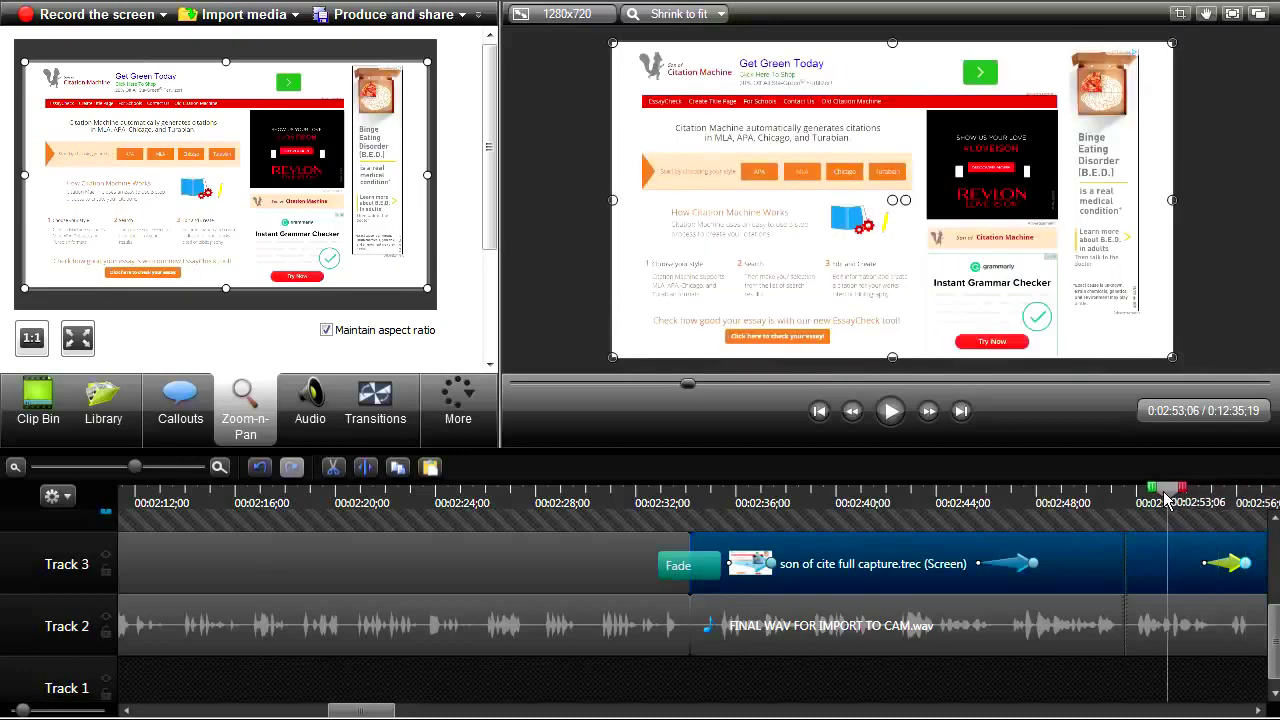
{"action": "left_click", "coordinate": [891, 412]}
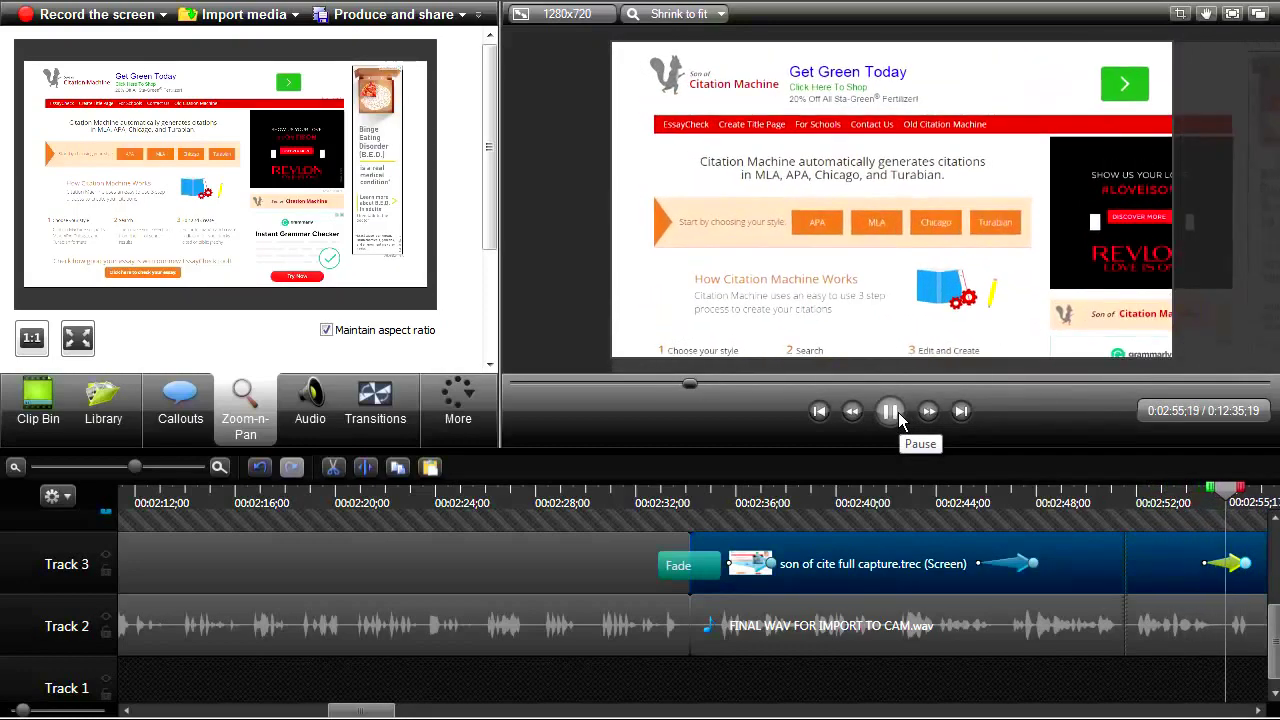
{"action": "left_click", "coordinate": [891, 412]}
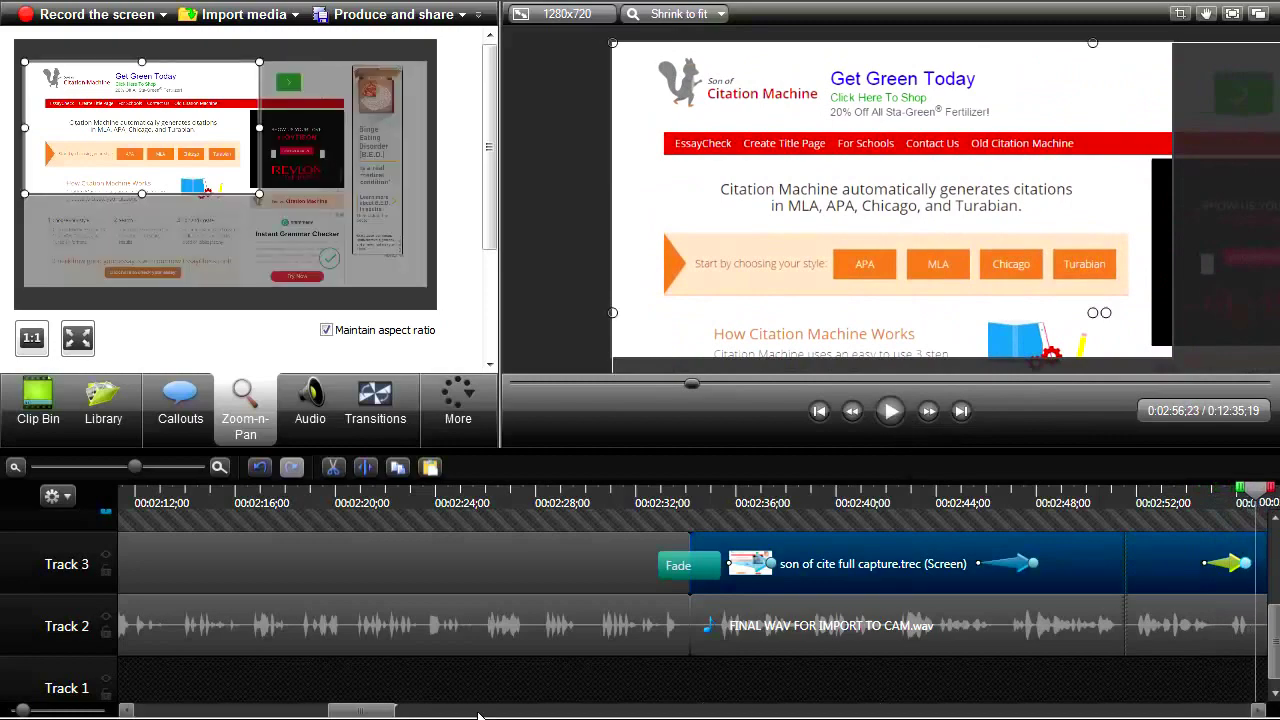
- Silence the Track 2 narration from about 00:02:55;01 to 00:02:55;24 and play that passage back
{"action": "left_click_drag", "start_coordinate": [361, 713], "coordinate": [379, 712]}
{"action": "left_click_drag", "start_coordinate": [930, 500], "coordinate": [889, 530]}
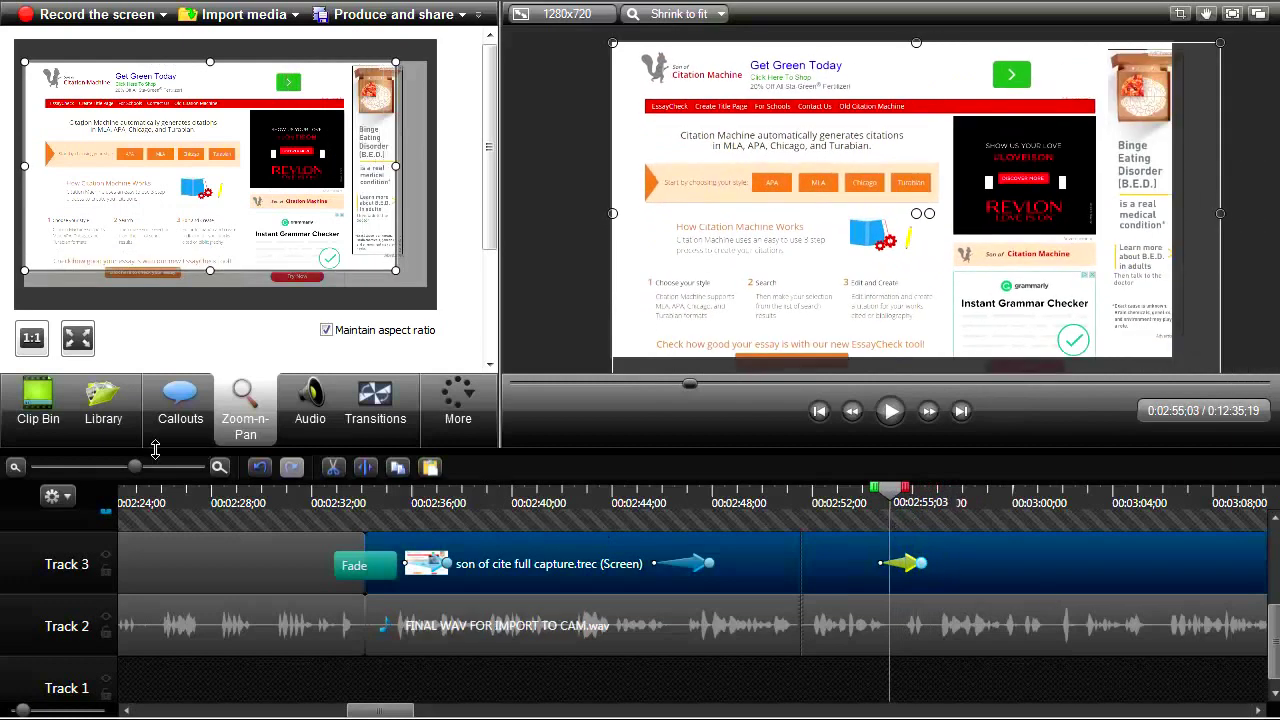
{"action": "mouse_move", "coordinate": [138, 470]}
{"action": "left_mouse_down"}
{"action": "mouse_move", "coordinate": [116, 470]}
{"action": "mouse_move", "coordinate": [156, 470]}
{"action": "left_mouse_up"}
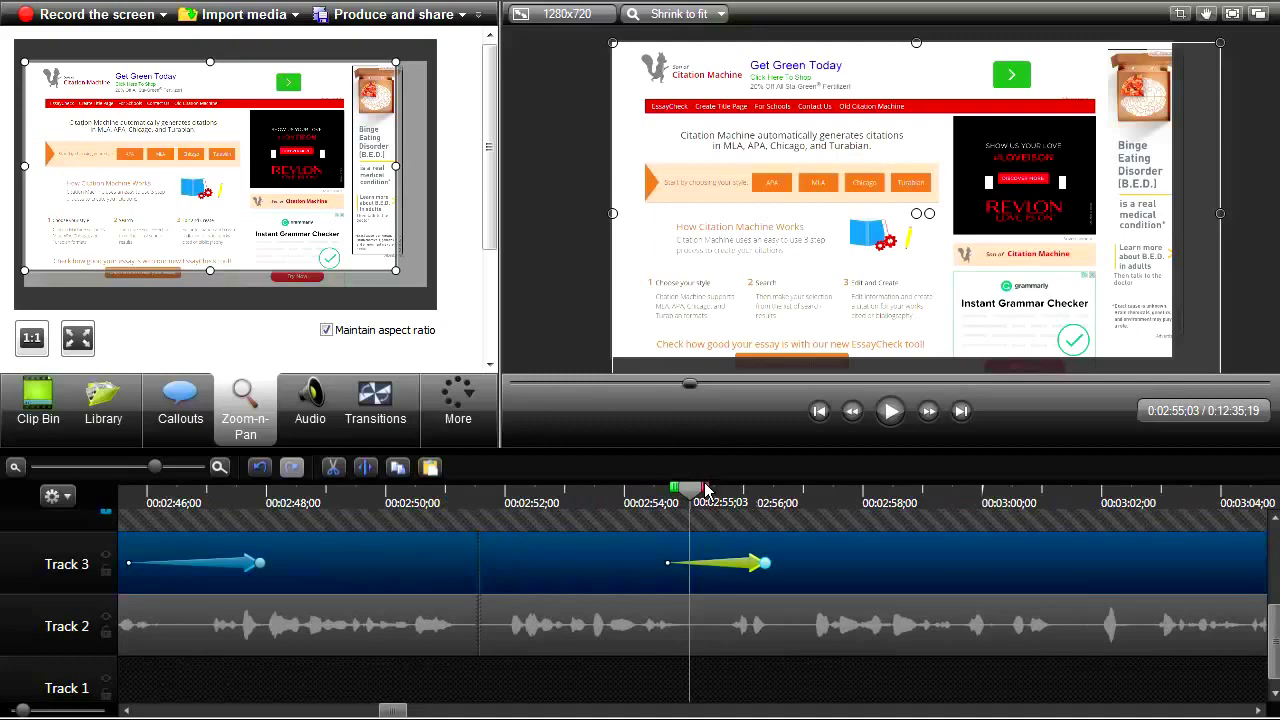
{"action": "mouse_move", "coordinate": [705, 490]}
{"action": "left_mouse_down"}
{"action": "mouse_move", "coordinate": [737, 492]}
{"action": "mouse_move", "coordinate": [748, 510]}
{"action": "mouse_move", "coordinate": [679, 498]}
{"action": "left_mouse_up"}
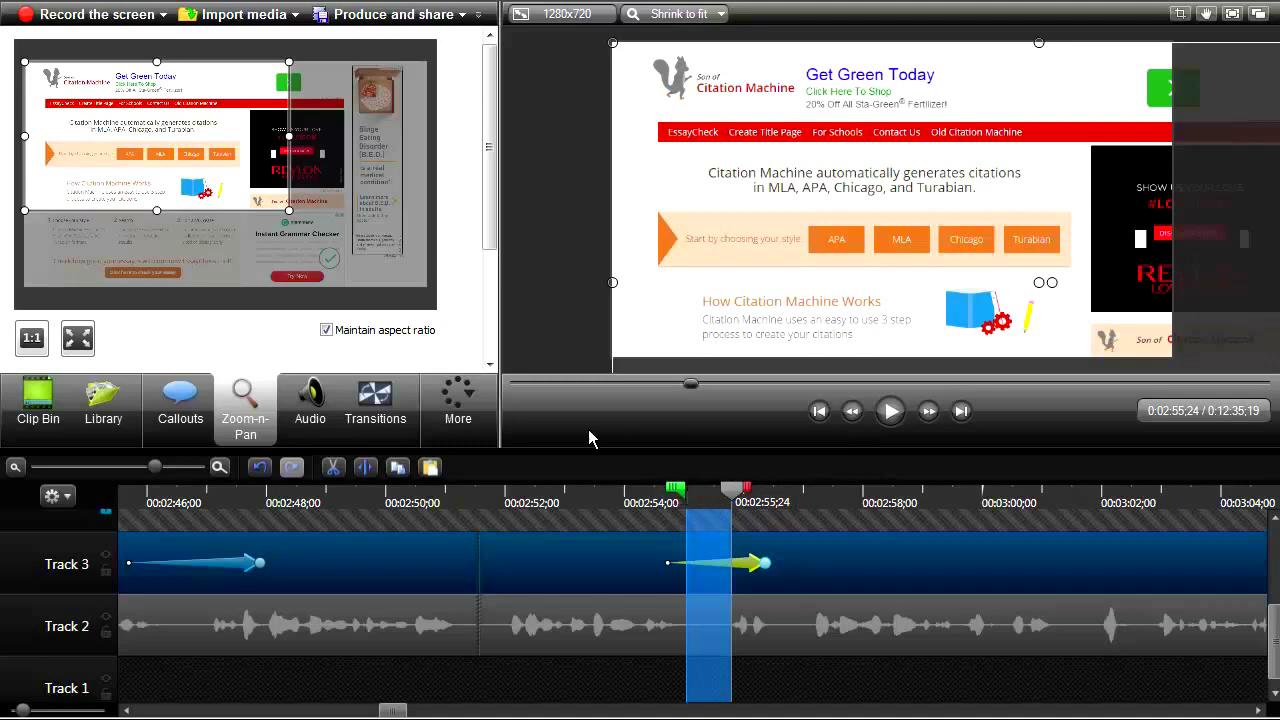
{"action": "left_click", "coordinate": [597, 650]}
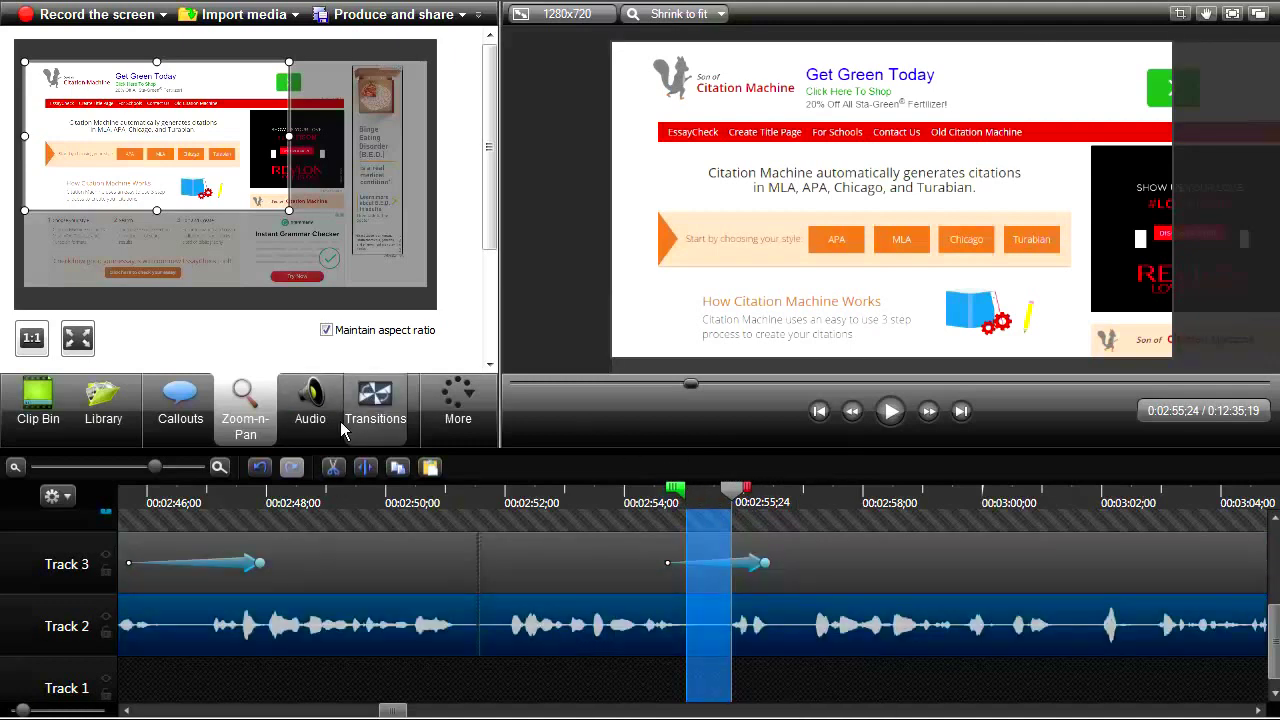
{"action": "left_click", "coordinate": [330, 420]}
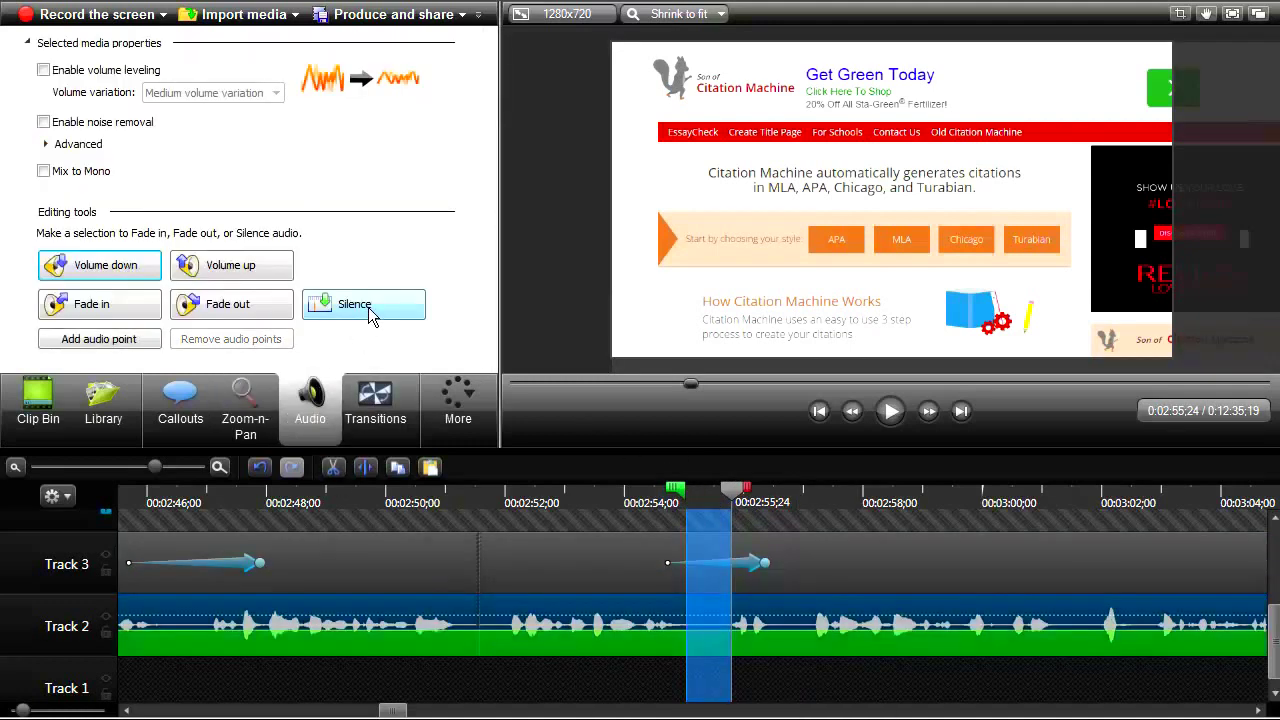
{"action": "left_click", "coordinate": [370, 316]}
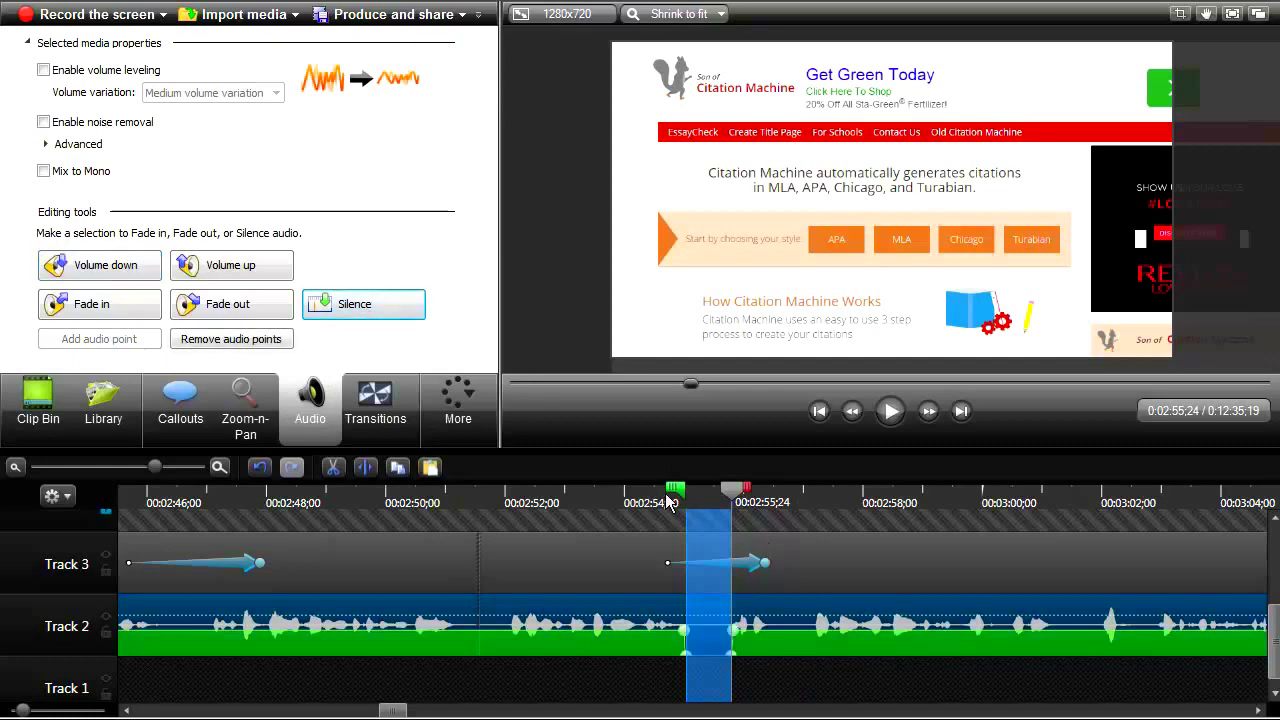
{"action": "left_click", "coordinate": [632, 497]}
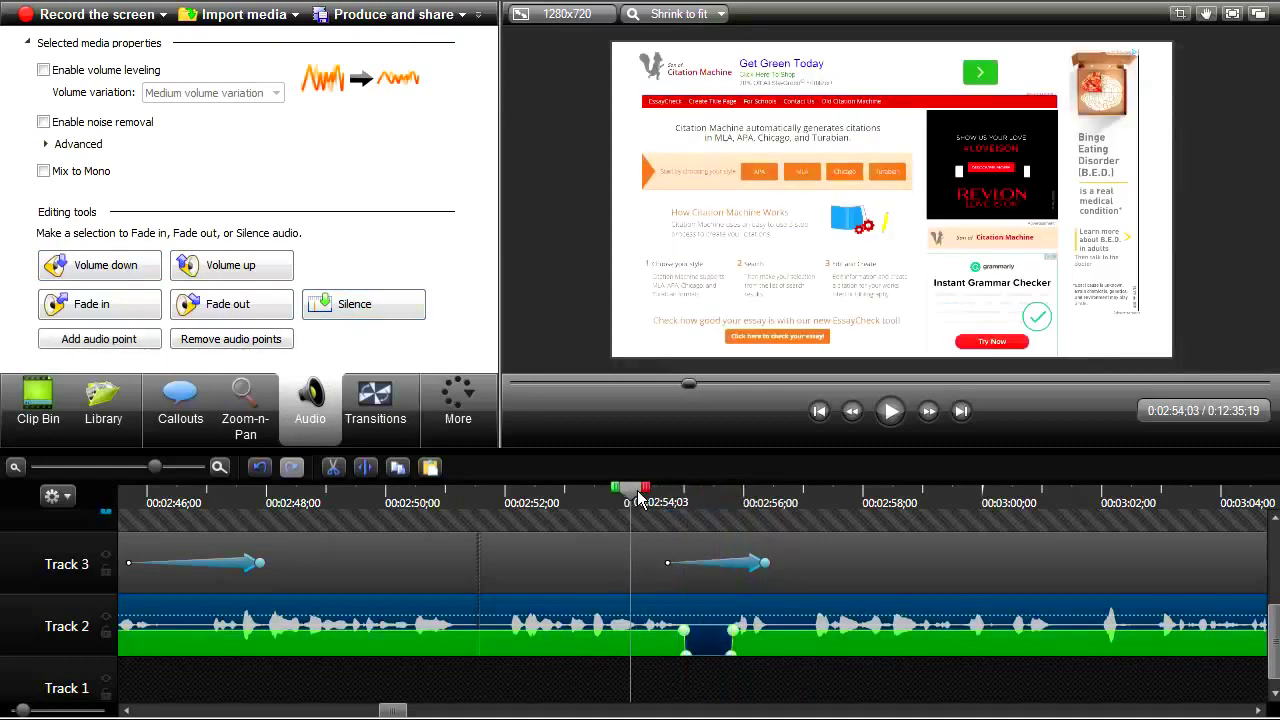
{"action": "left_click", "coordinate": [890, 411]}
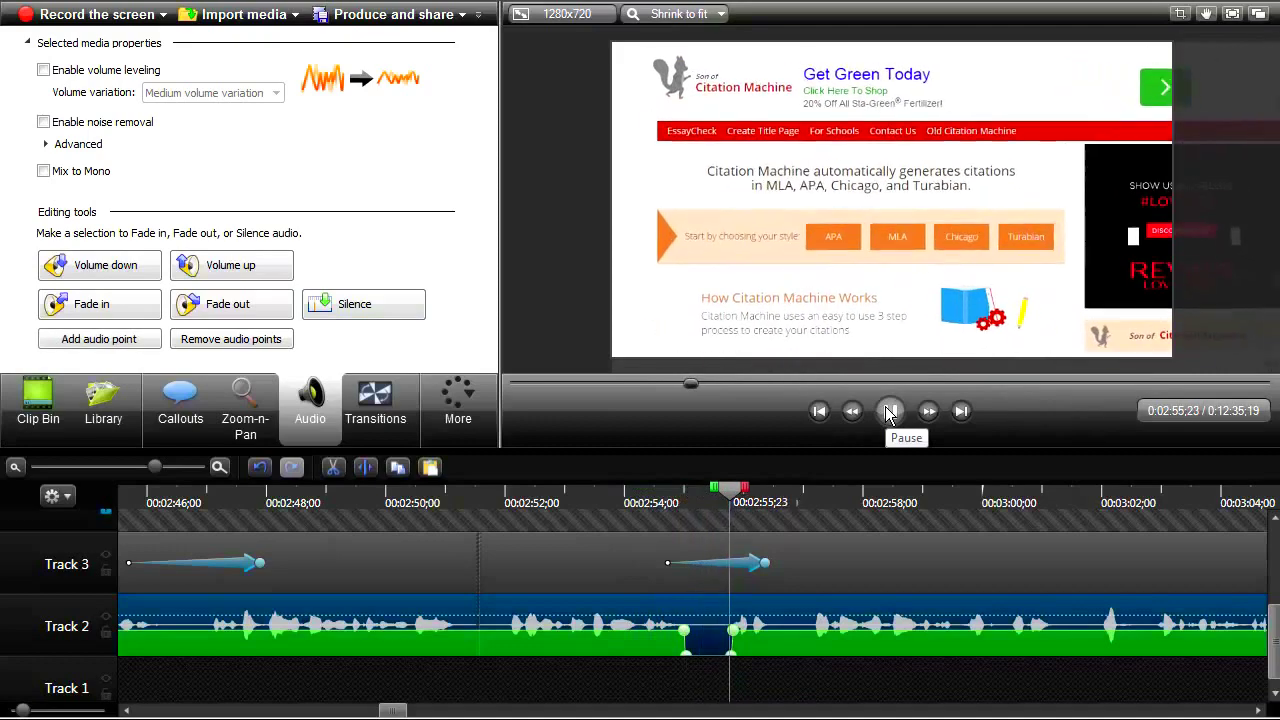
{"action": "left_click", "coordinate": [889, 411]}
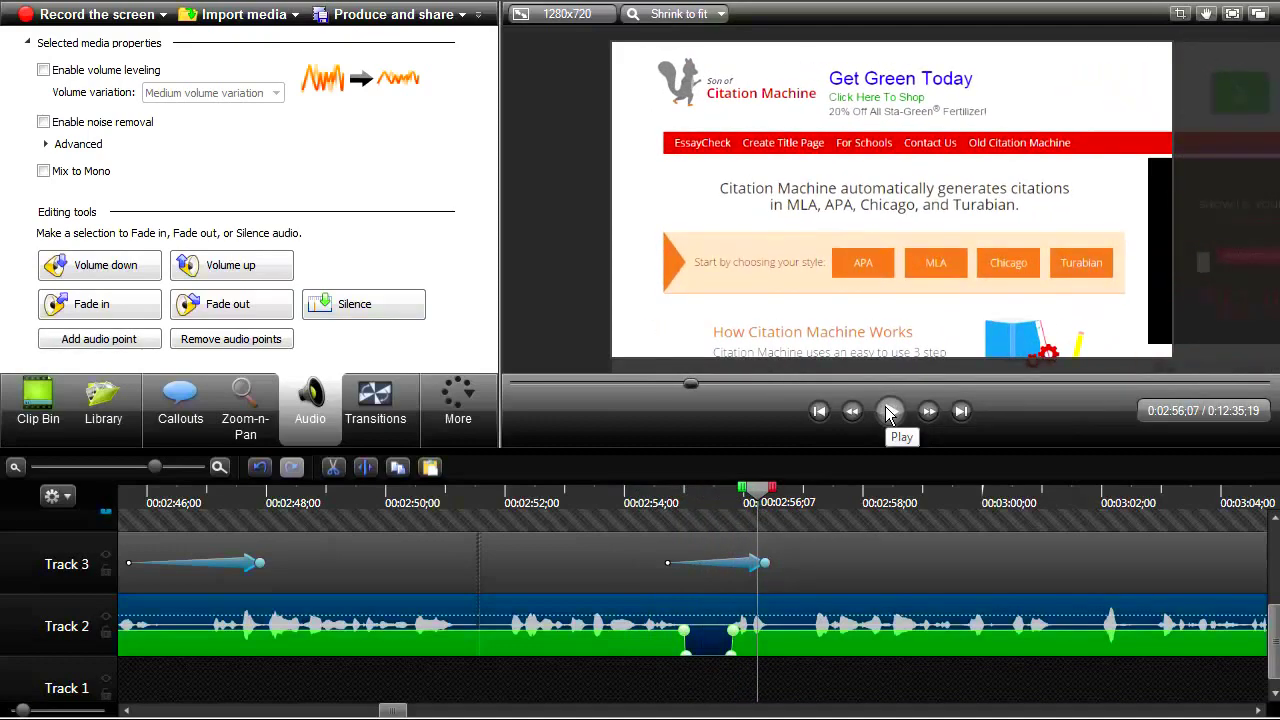
- Unlock Track 4 and add a Sketch Motion rectangle callout on it at 00:02:57;24
{"action": "left_click", "coordinate": [890, 411]}
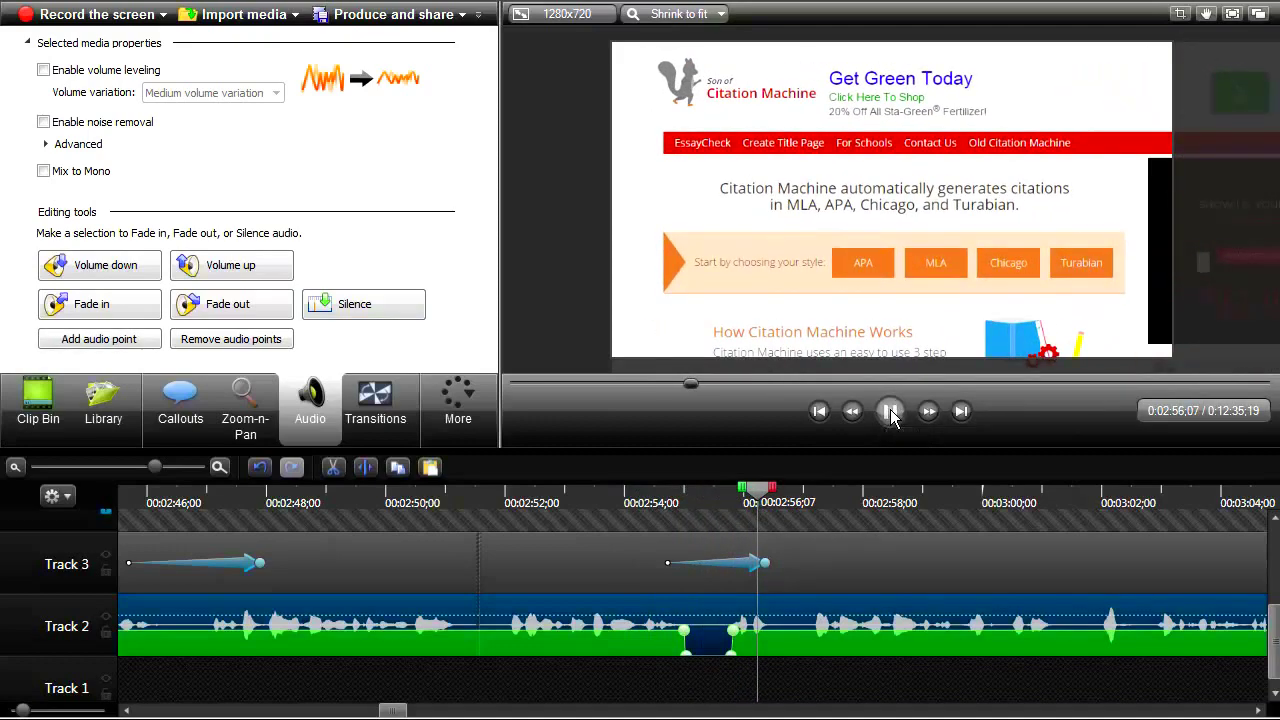
{"action": "left_click", "coordinate": [890, 411]}
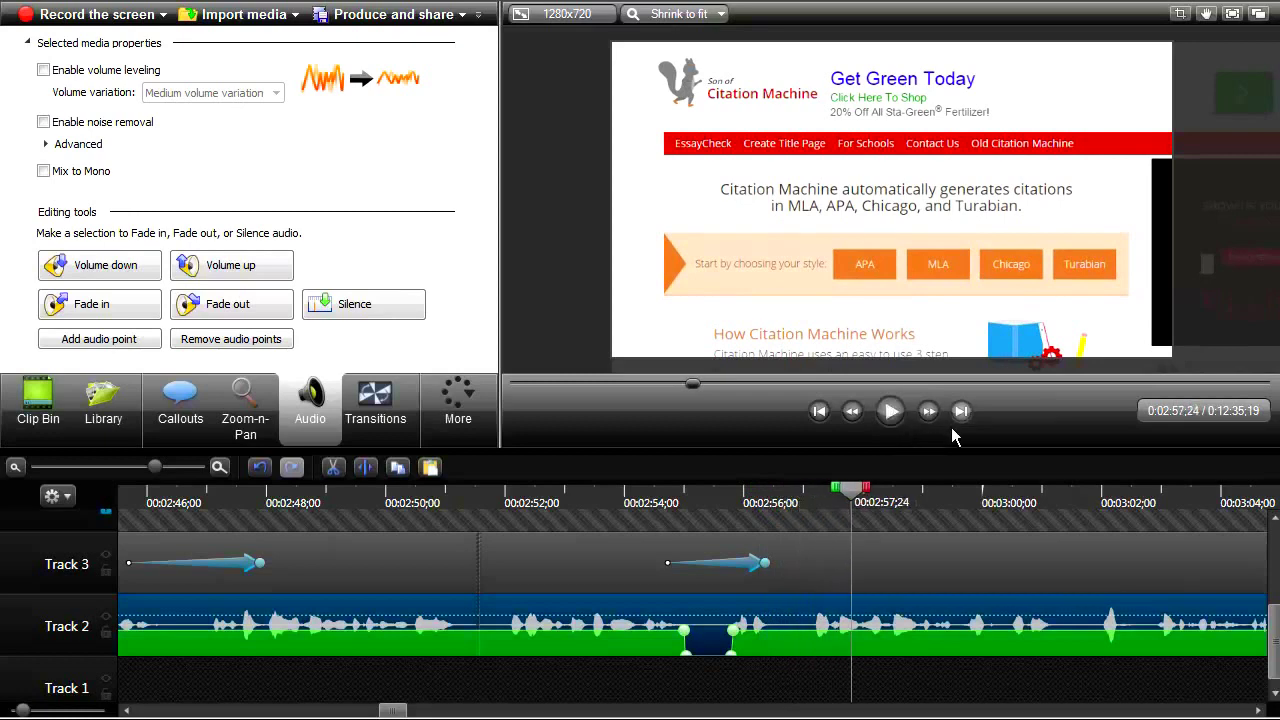
{"action": "left_click", "coordinate": [184, 399]}
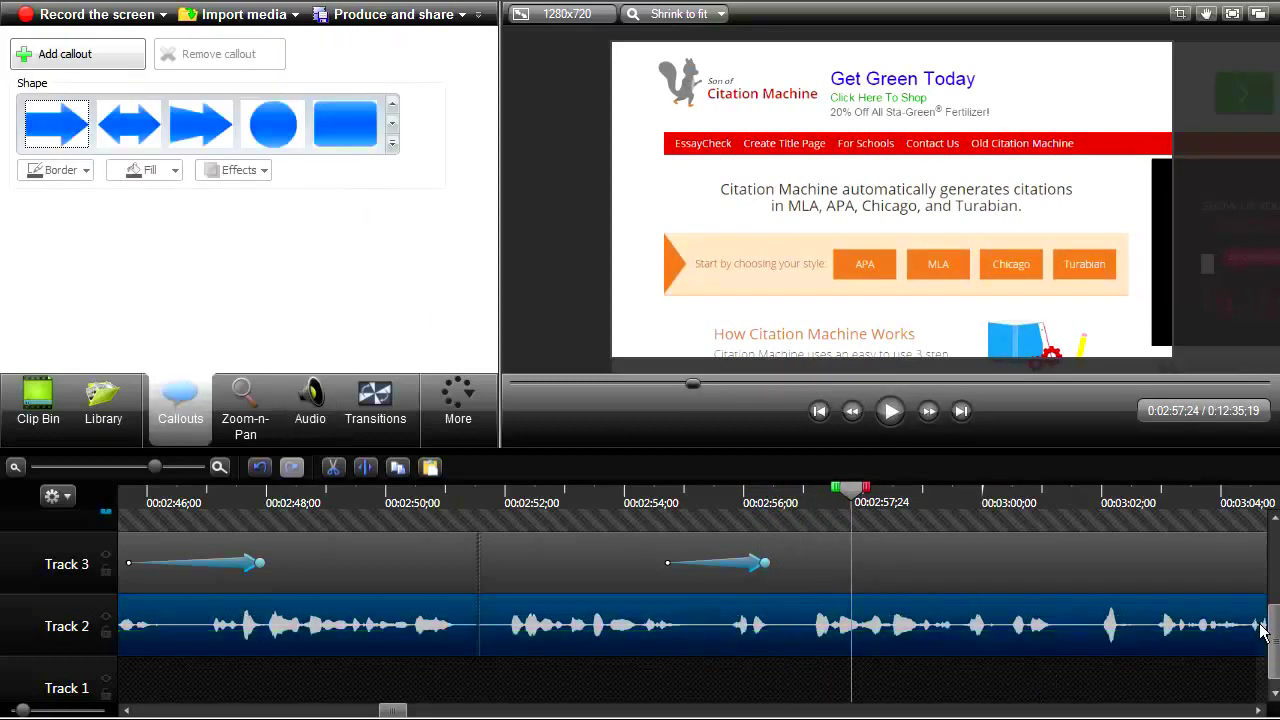
{"action": "left_click_drag", "start_coordinate": [1270, 625], "coordinate": [1275, 578]}
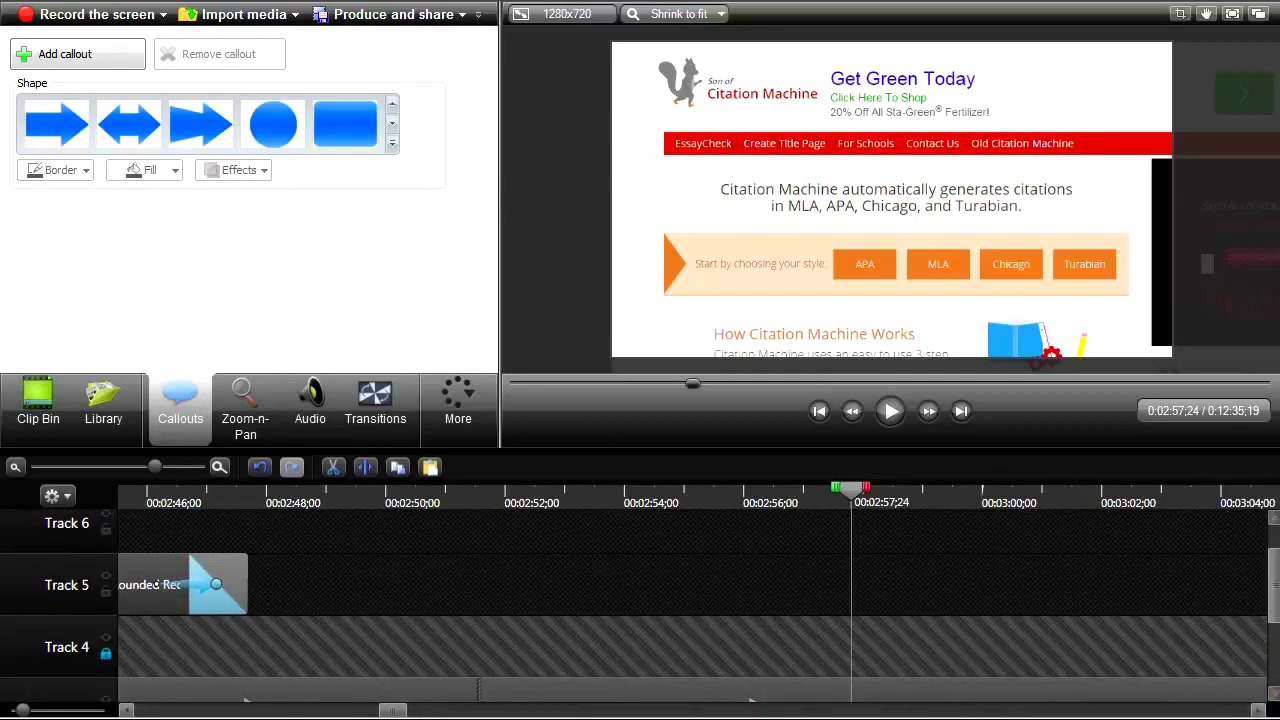
{"action": "left_click", "coordinate": [106, 653]}
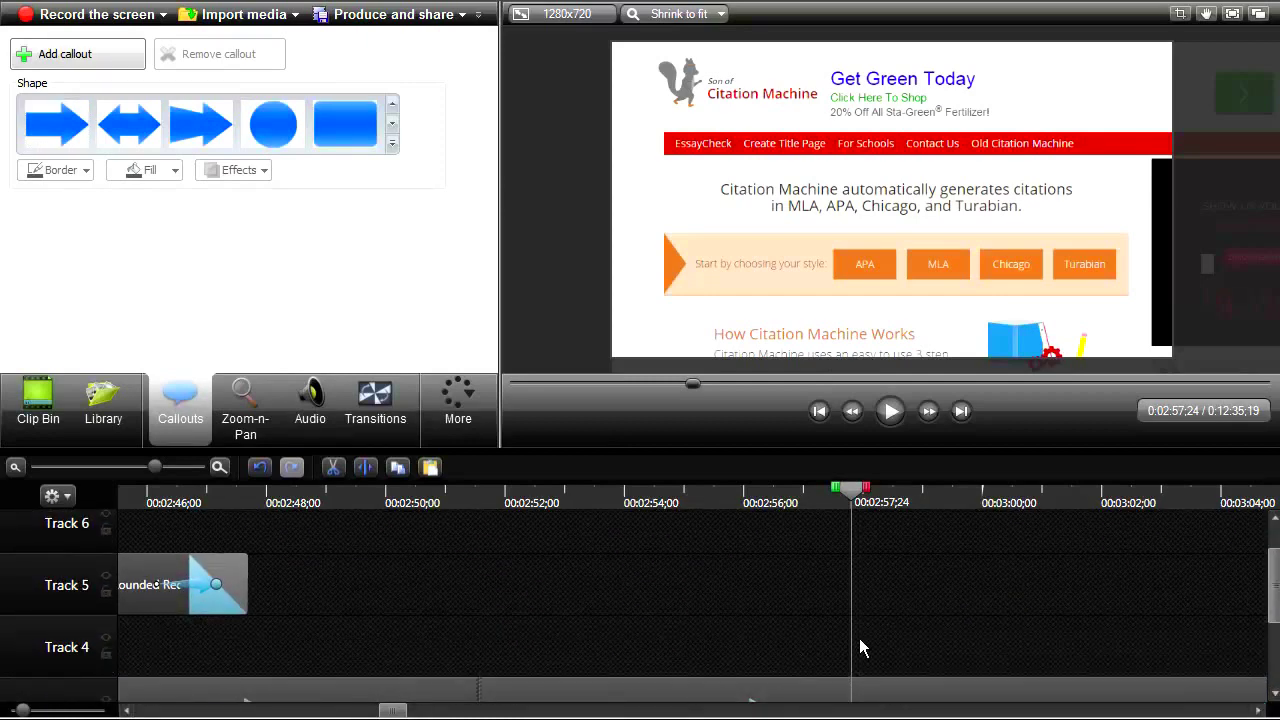
{"action": "left_click", "coordinate": [393, 143]}
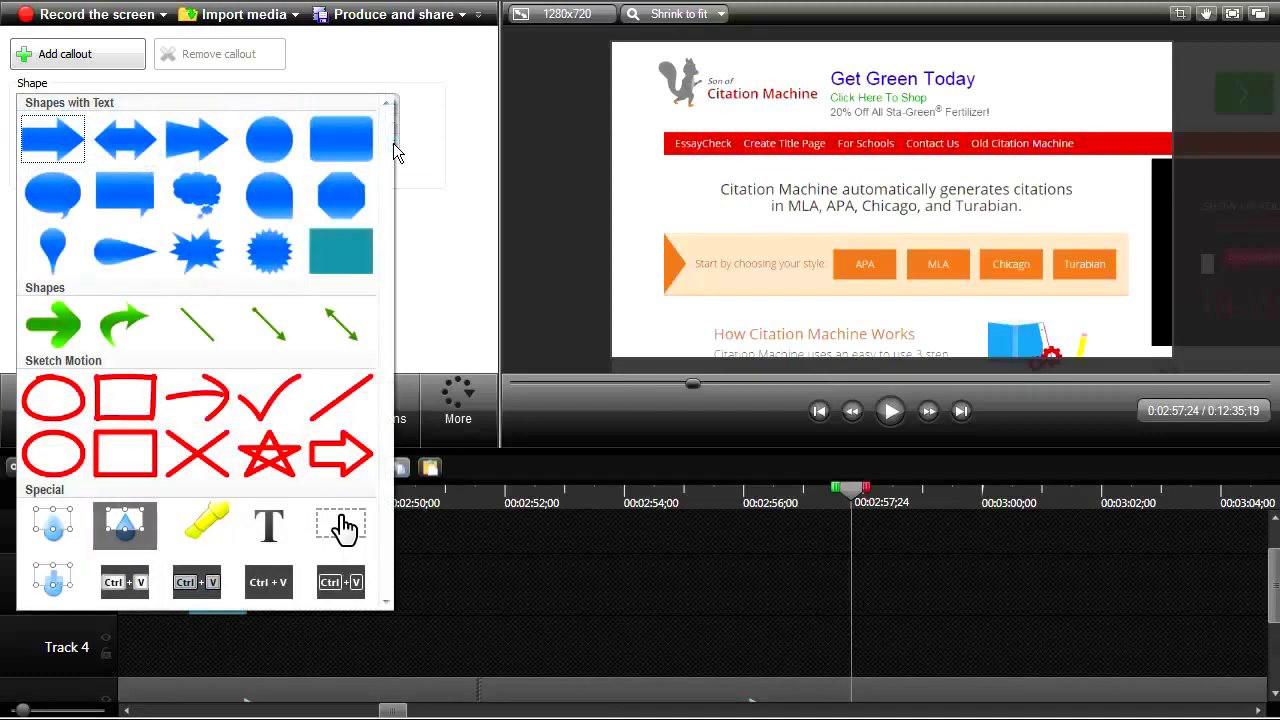
{"action": "left_click", "coordinate": [121, 452]}
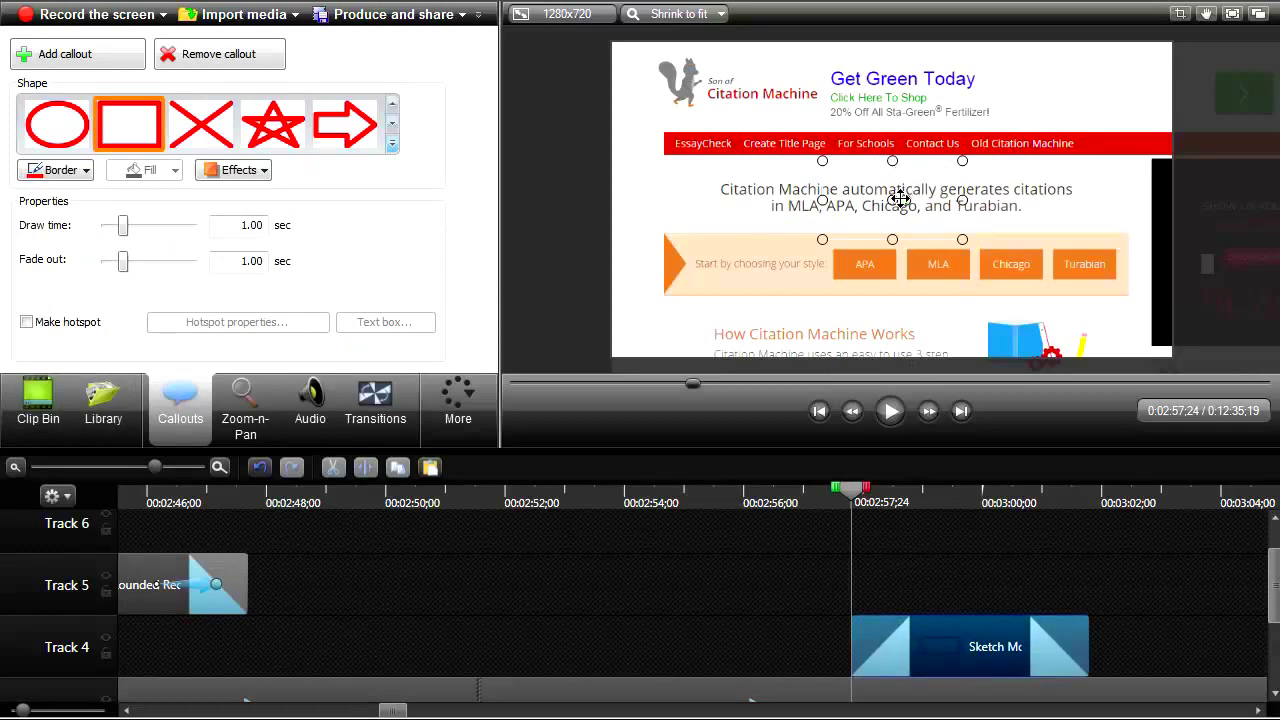
- Move and resize the Sketch Motion rectangle callout to closely frame the APA button, and play the edit from just before the callout
{"action": "mouse_move", "coordinate": [893, 200]}
{"action": "left_mouse_down"}
{"action": "mouse_move", "coordinate": [880, 254]}
{"action": "mouse_move", "coordinate": [866, 261]}
{"action": "mouse_move", "coordinate": [858, 241]}
{"action": "left_mouse_up"}
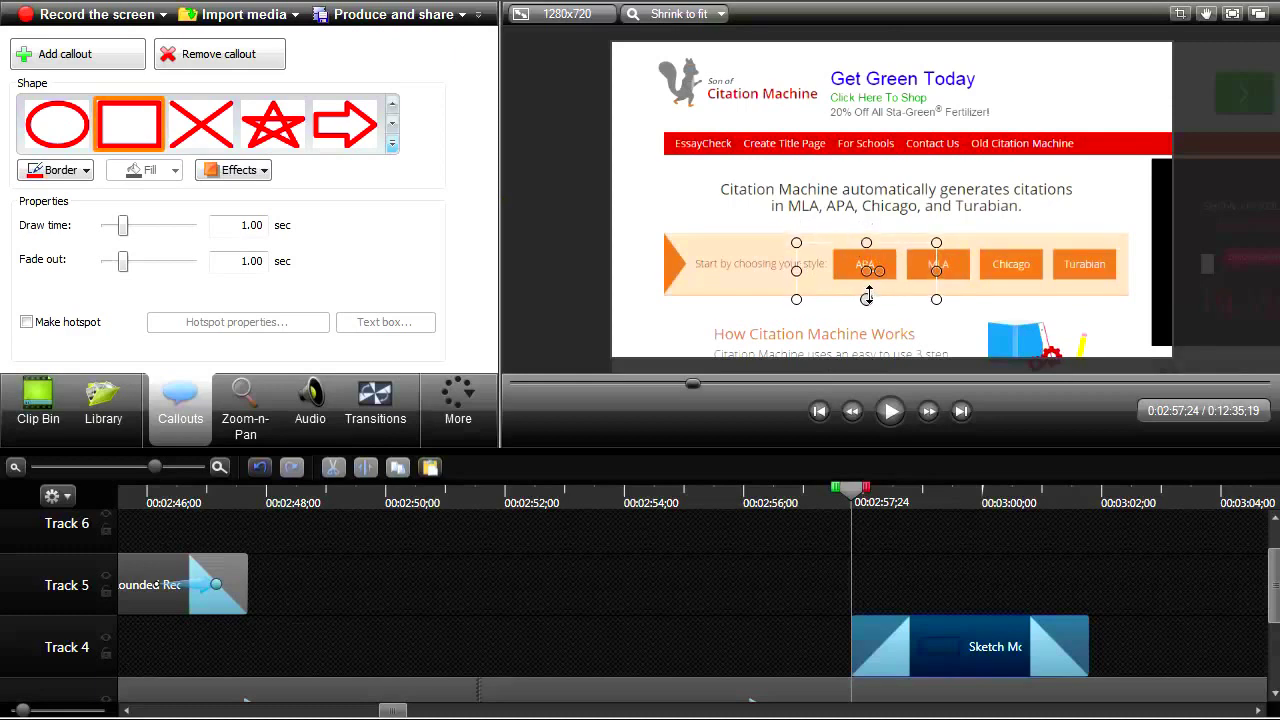
{"action": "left_click_drag", "start_coordinate": [868, 294], "coordinate": [868, 287]}
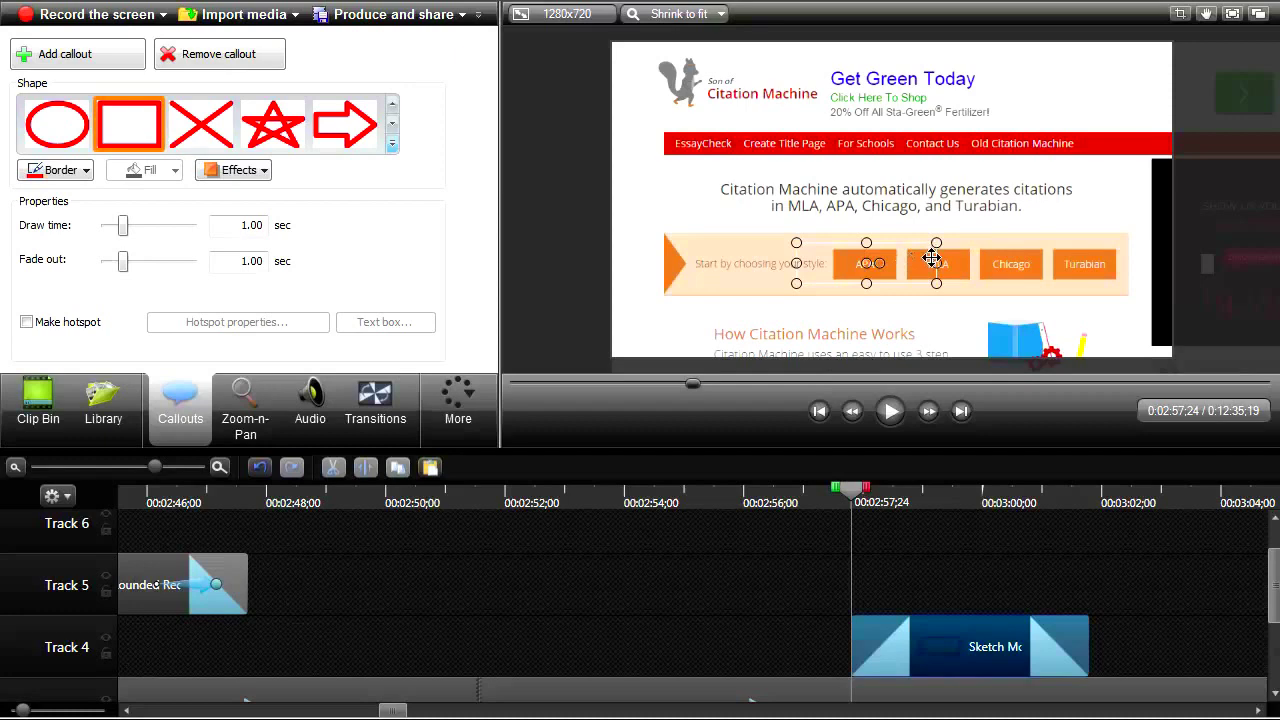
{"action": "left_click_drag", "start_coordinate": [937, 263], "coordinate": [905, 266]}
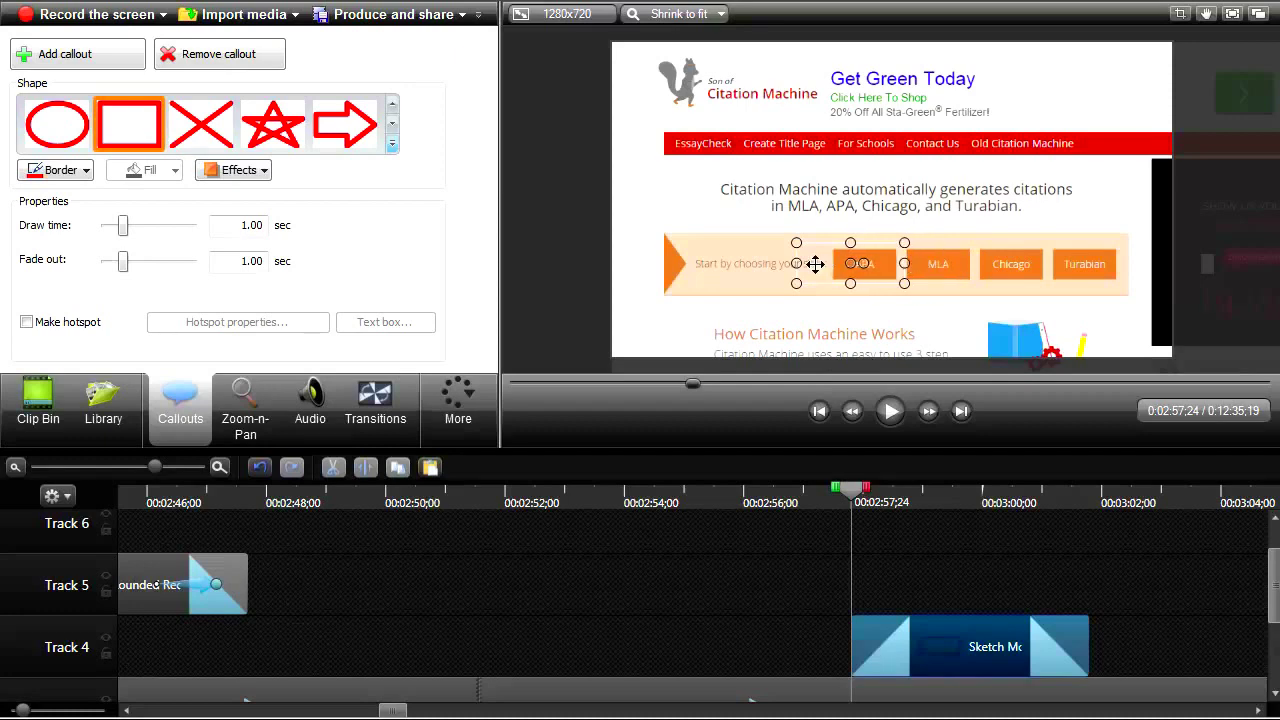
{"action": "left_click_drag", "start_coordinate": [796, 263], "coordinate": [825, 264]}
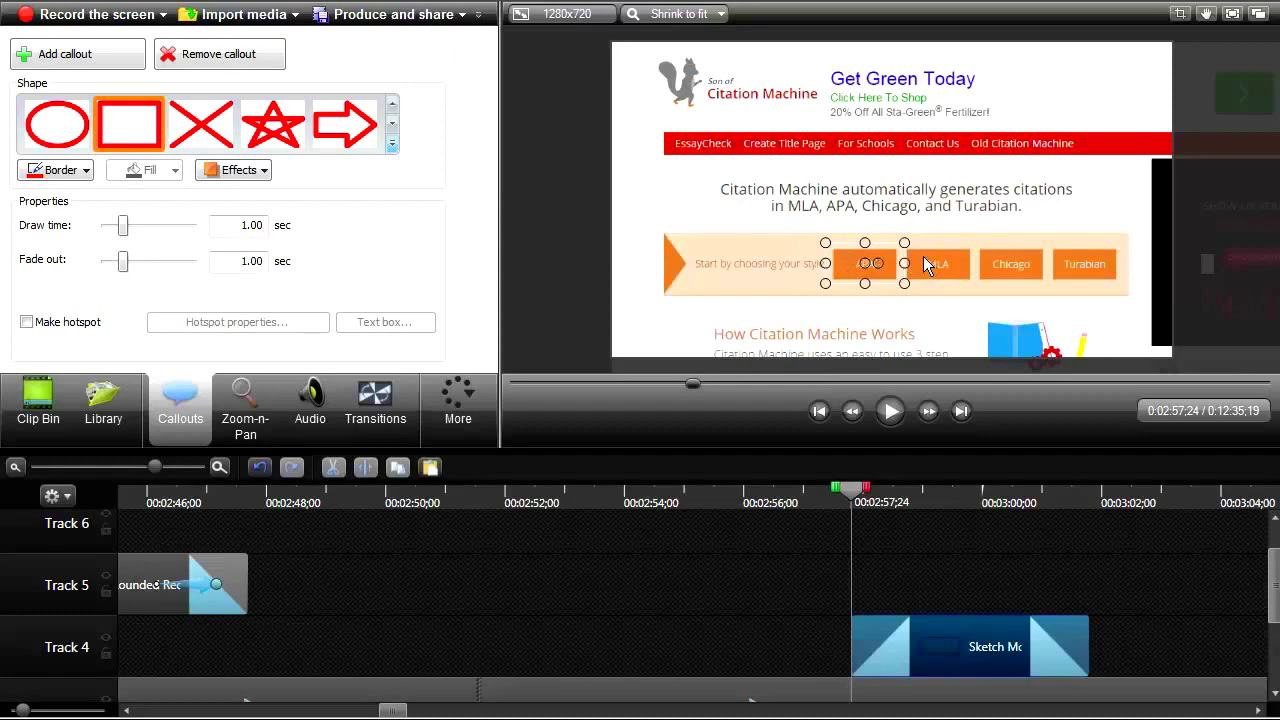
{"action": "left_click_drag", "start_coordinate": [905, 263], "coordinate": [830, 263]}
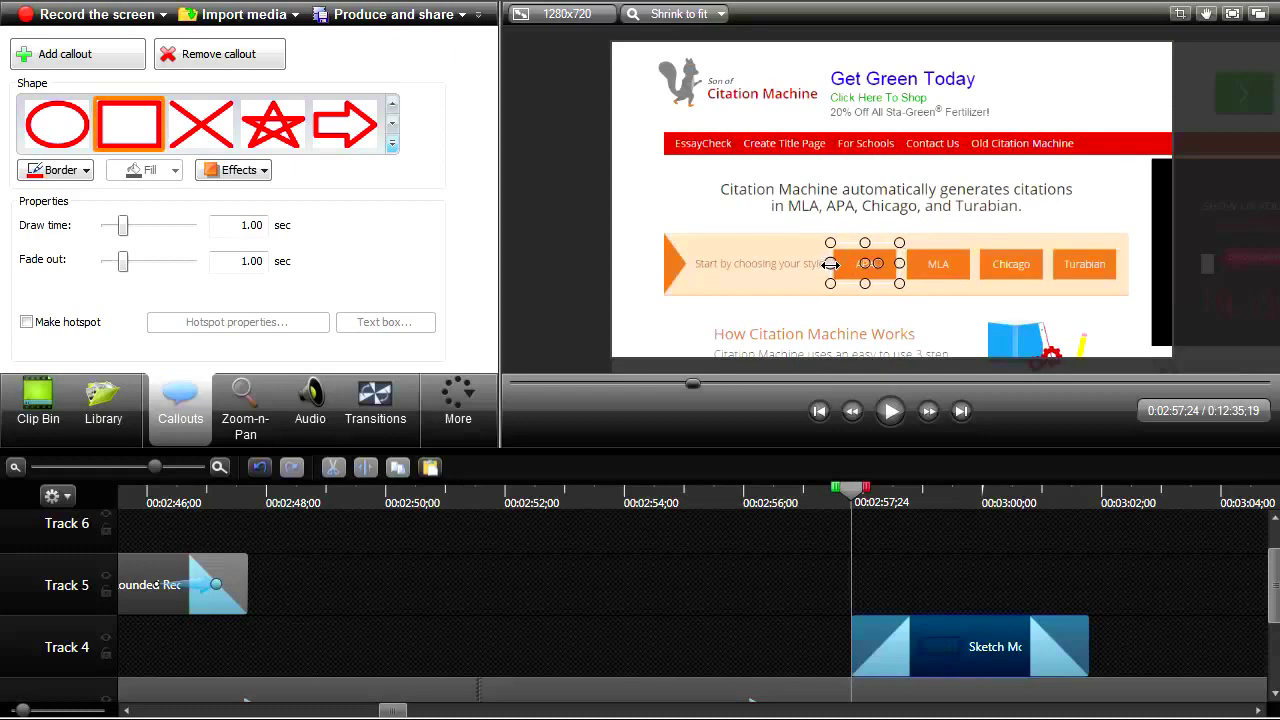
{"action": "left_click", "coordinate": [823, 503]}
{"action": "left_click", "coordinate": [890, 414]}
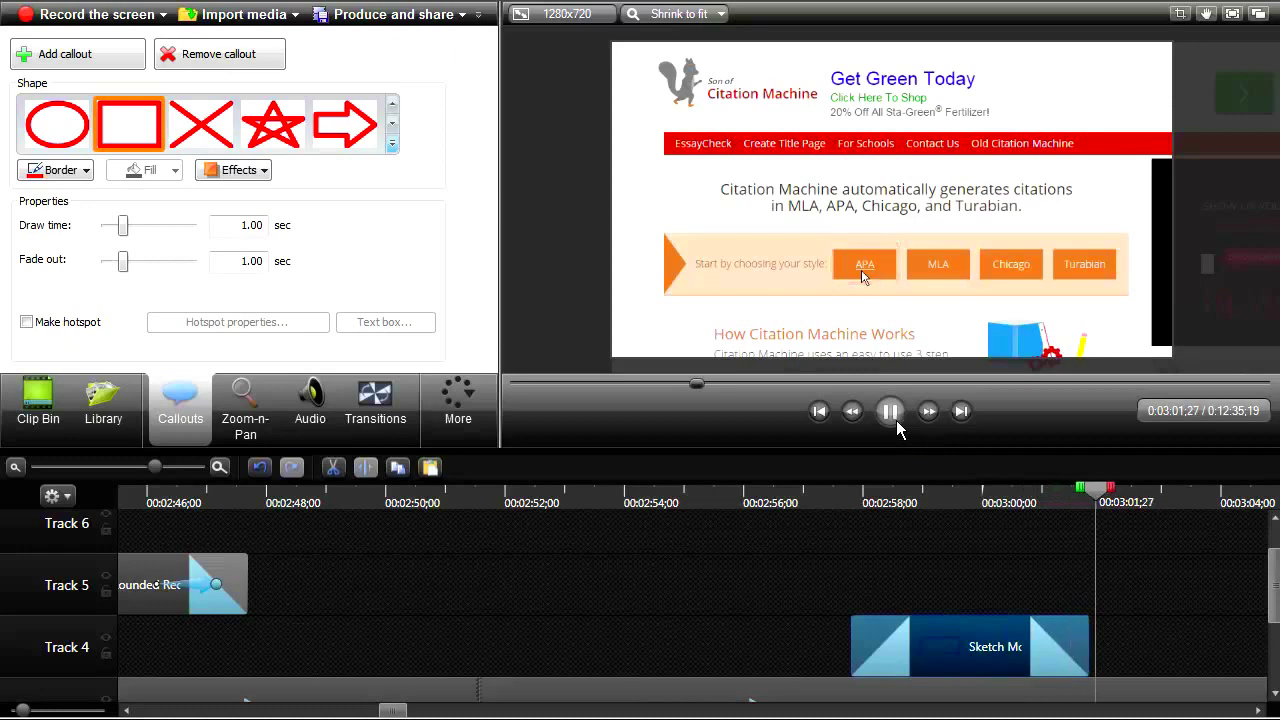
- Add a zoom-out ending at 0:03:02;04 on Track 3, enlarging the framed area to cover most of the webpage from its upper-left corner
{"action": "left_click", "coordinate": [895, 418]}
{"action": "scroll", "coordinate": [640, 600], "scroll_direction": "down", "scroll_amount": 1}
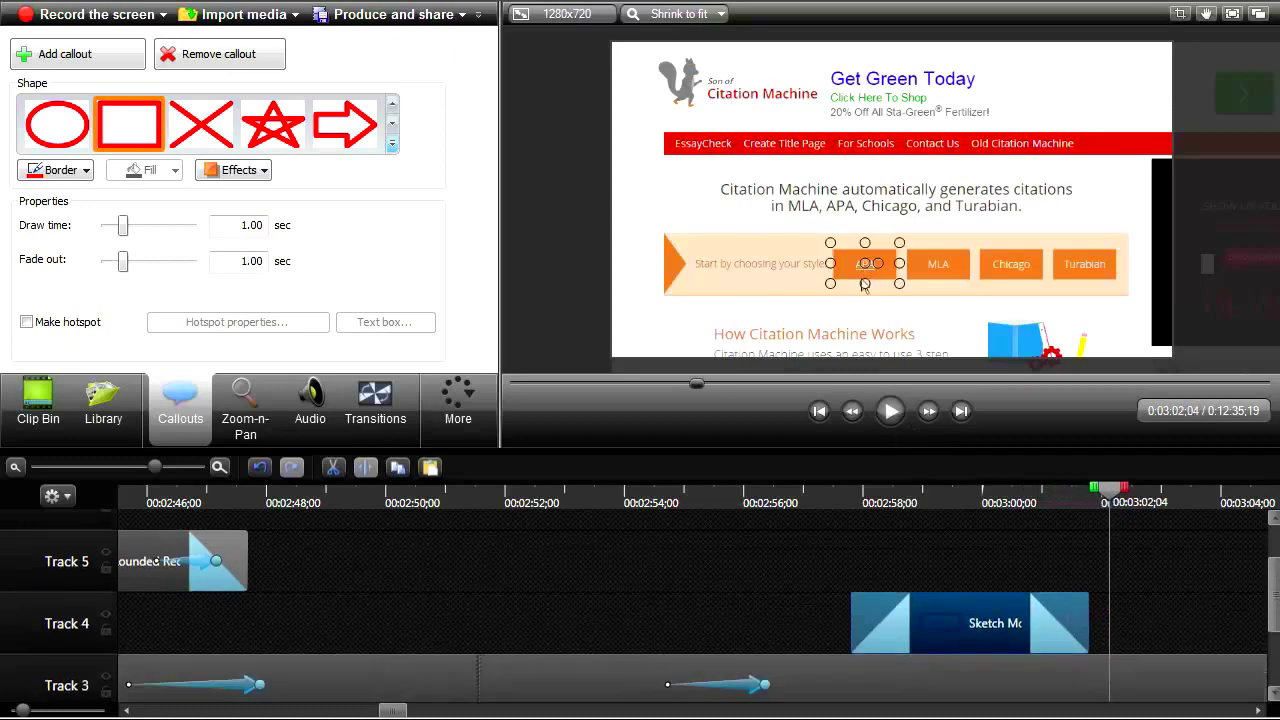
{"action": "left_click", "coordinate": [245, 405]}
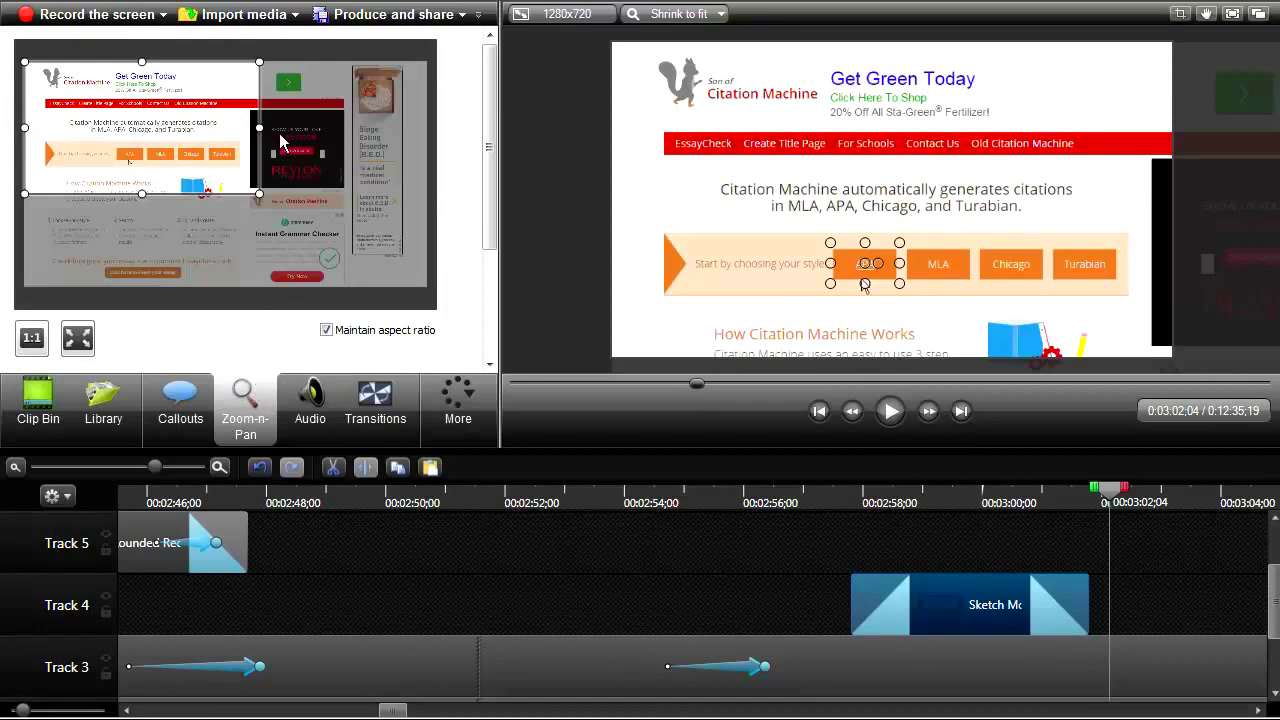
{"action": "left_click_drag", "start_coordinate": [260, 193], "coordinate": [307, 270]}
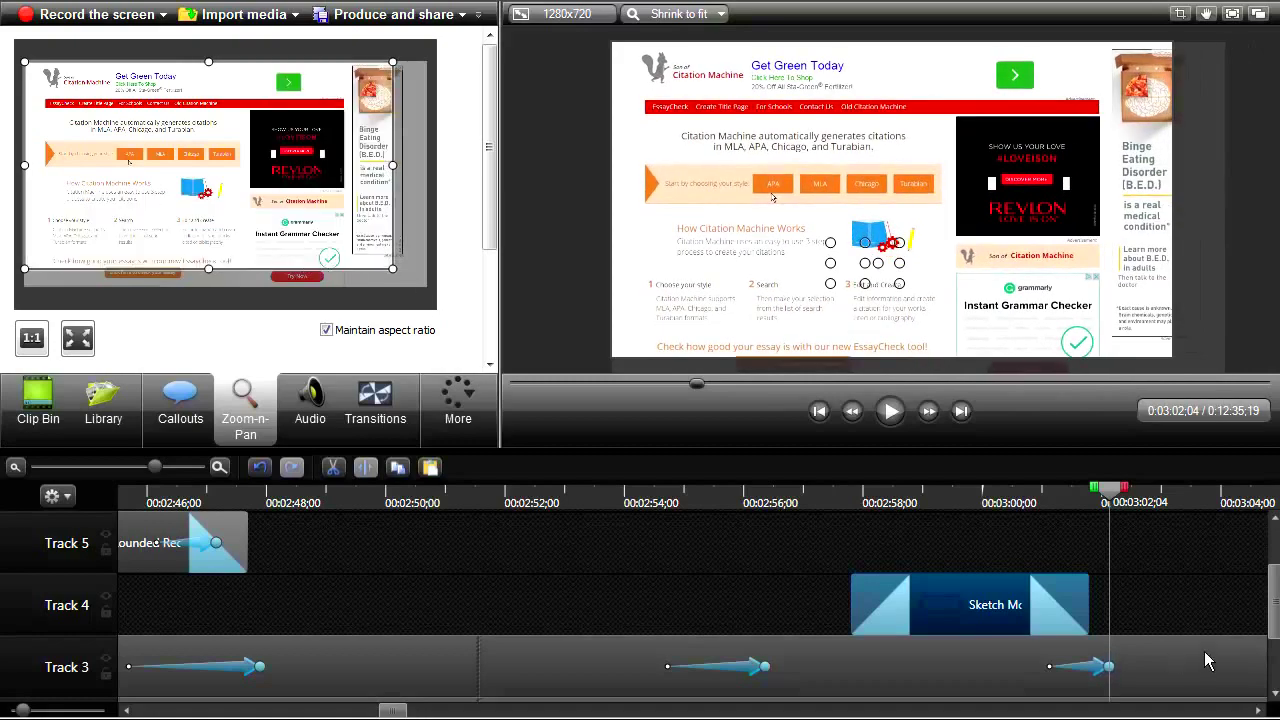
- Trim the end of the APA callout on Track 4 by about 0.4 seconds and position the zoom-out to finish at about 0:03:02;04
{"action": "scroll", "coordinate": [1180, 650], "scroll_direction": "down", "scroll_amount": 1}
{"action": "left_click", "coordinate": [1096, 636]}
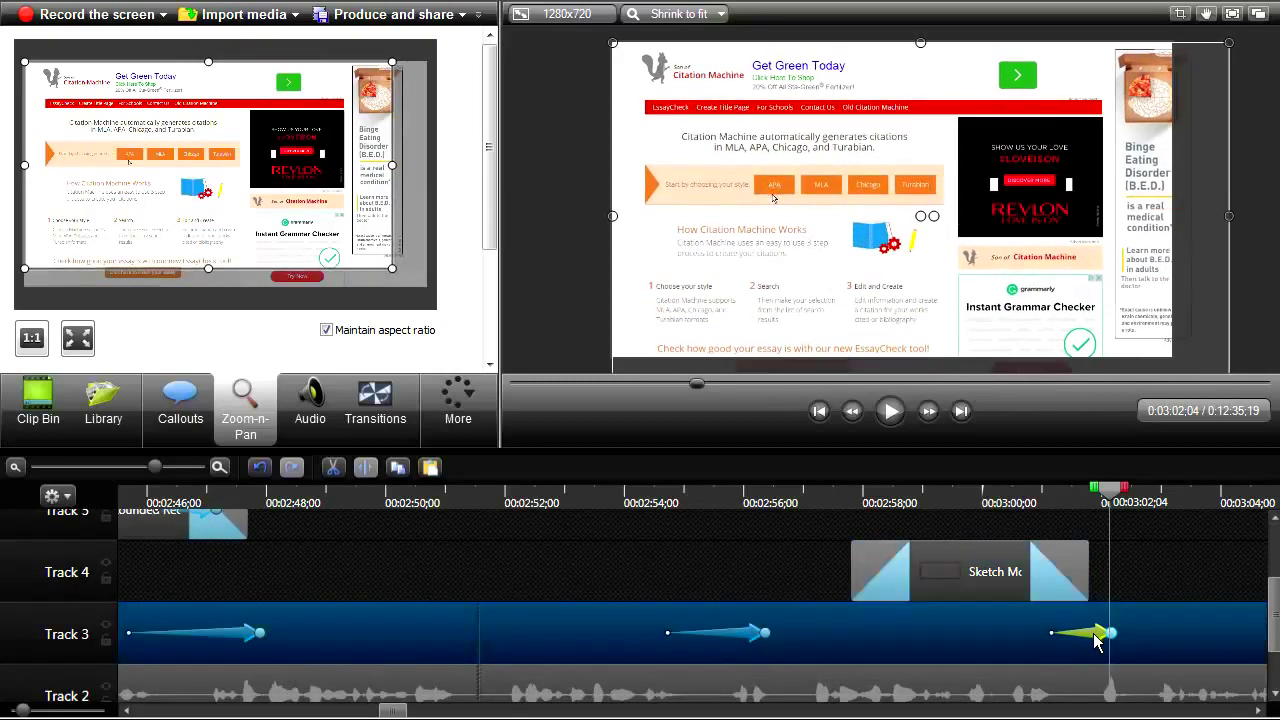
{"action": "left_click_drag", "start_coordinate": [1096, 641], "coordinate": [1114, 641]}
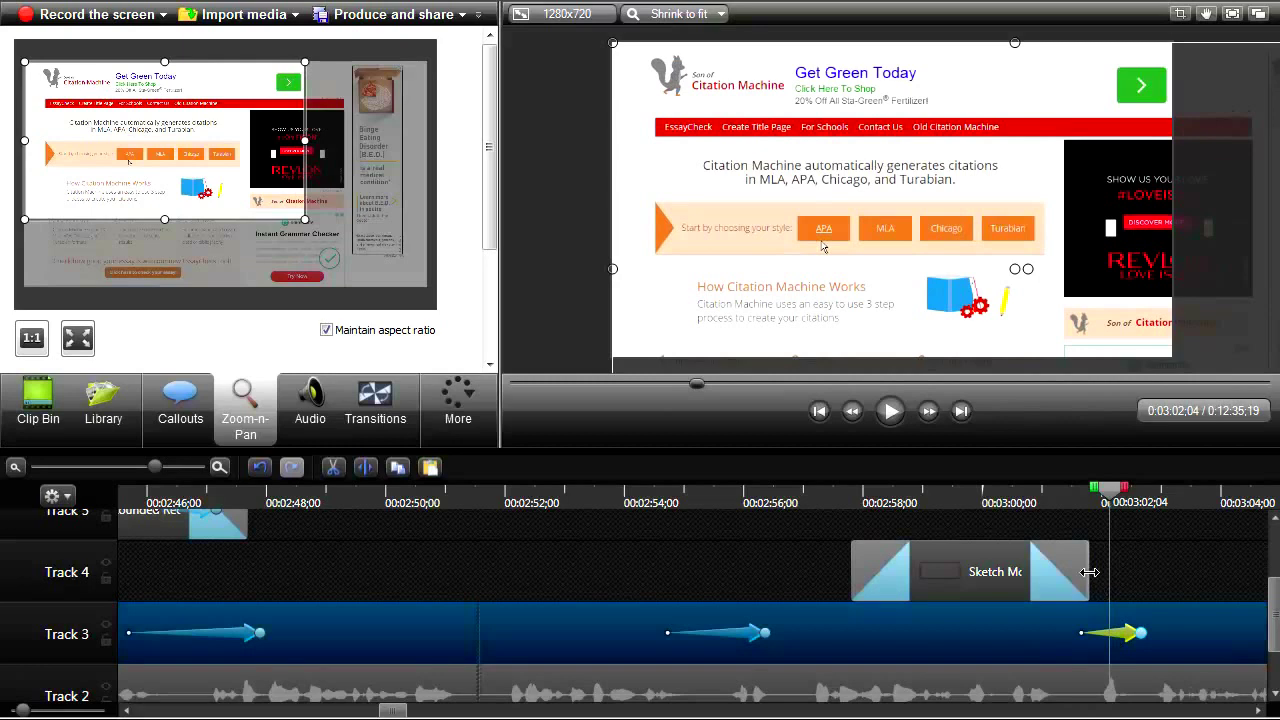
{"action": "left_click_drag", "start_coordinate": [1090, 572], "coordinate": [1067, 572]}
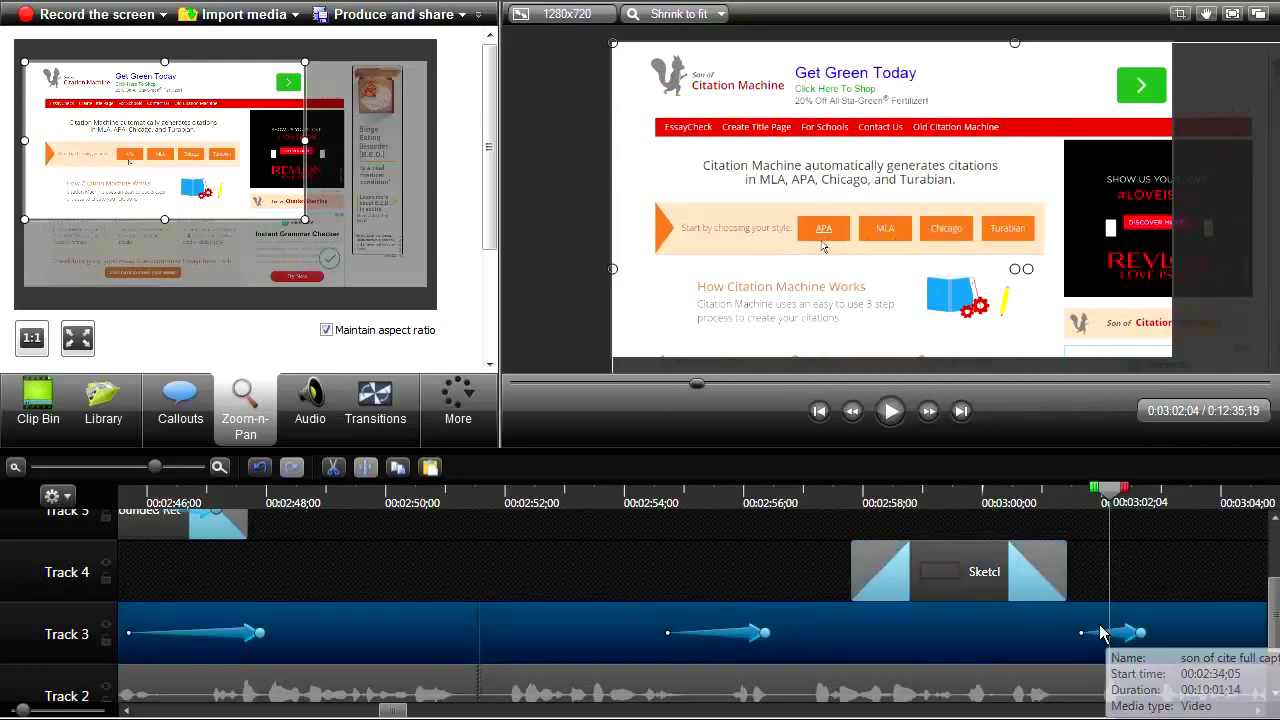
{"action": "mouse_move", "coordinate": [1100, 634]}
{"action": "left_mouse_down"}
{"action": "mouse_move", "coordinate": [1078, 636]}
{"action": "mouse_move", "coordinate": [1092, 636]}
{"action": "left_mouse_up"}
- Play back the callout and zoom-out from 0:02:59;27 to check their timing
{"action": "left_click", "coordinate": [980, 510]}
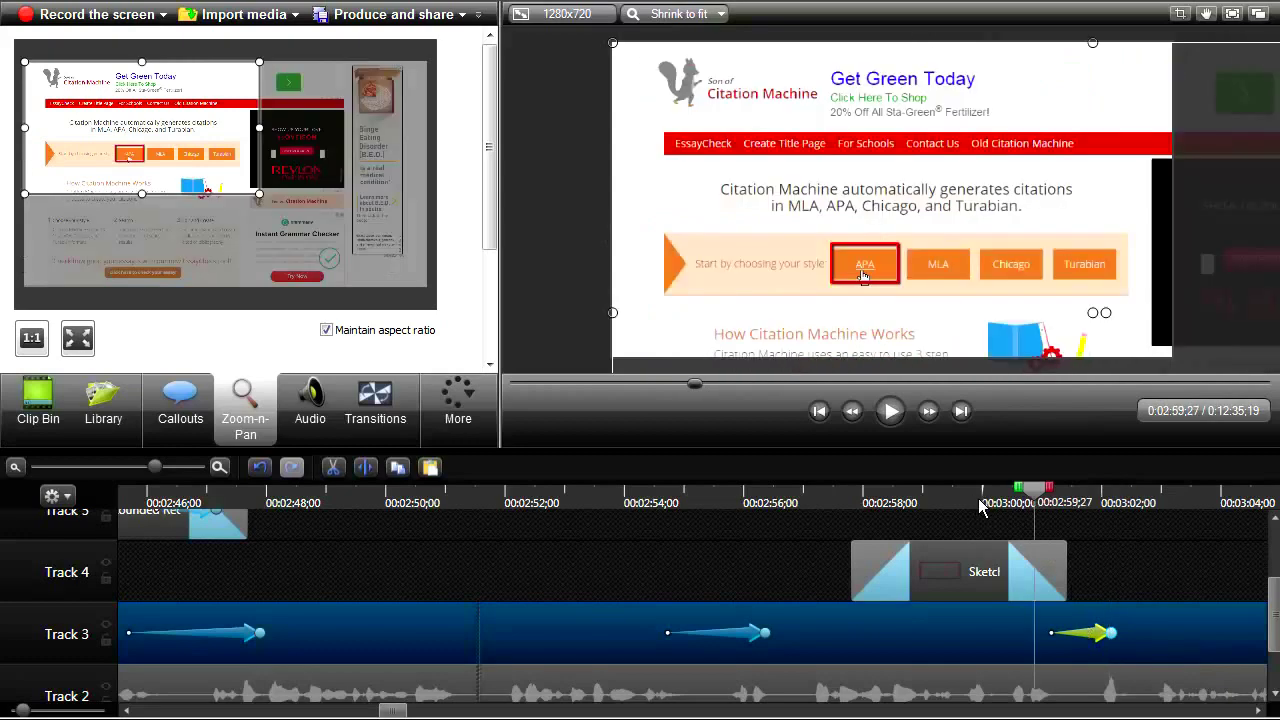
{"action": "left_click", "coordinate": [890, 414]}
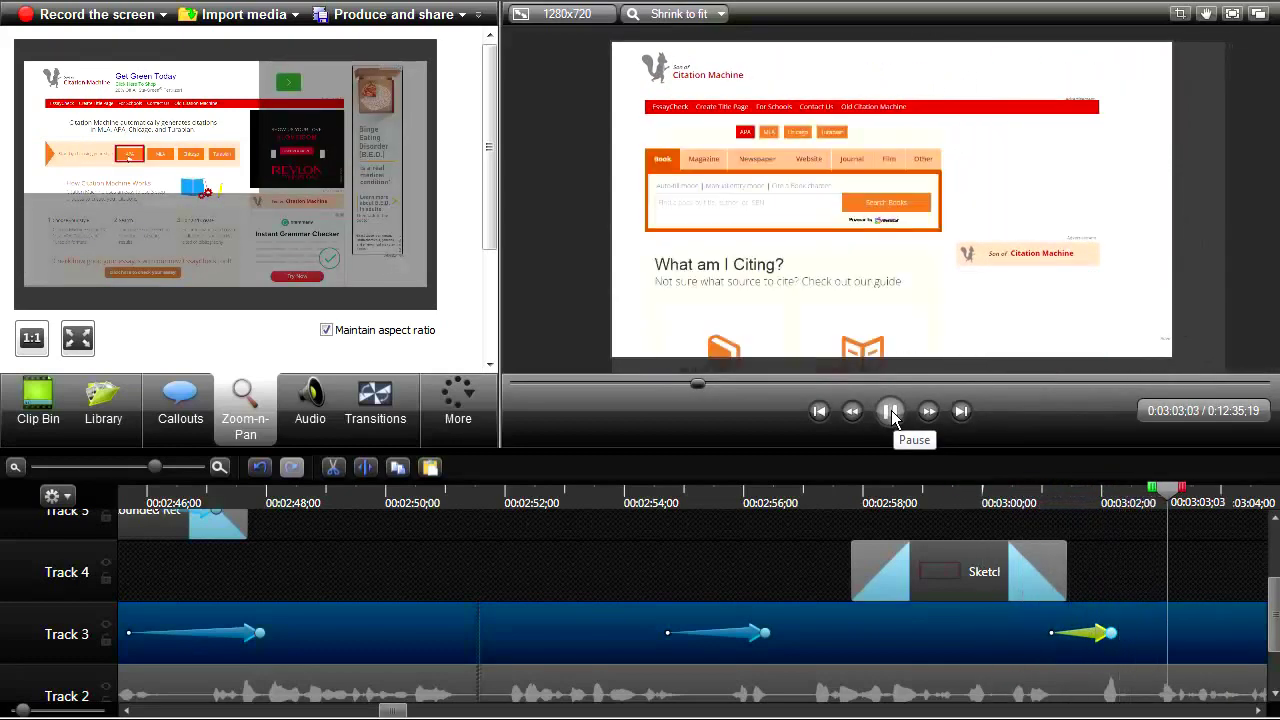
{"action": "left_click", "coordinate": [890, 413]}
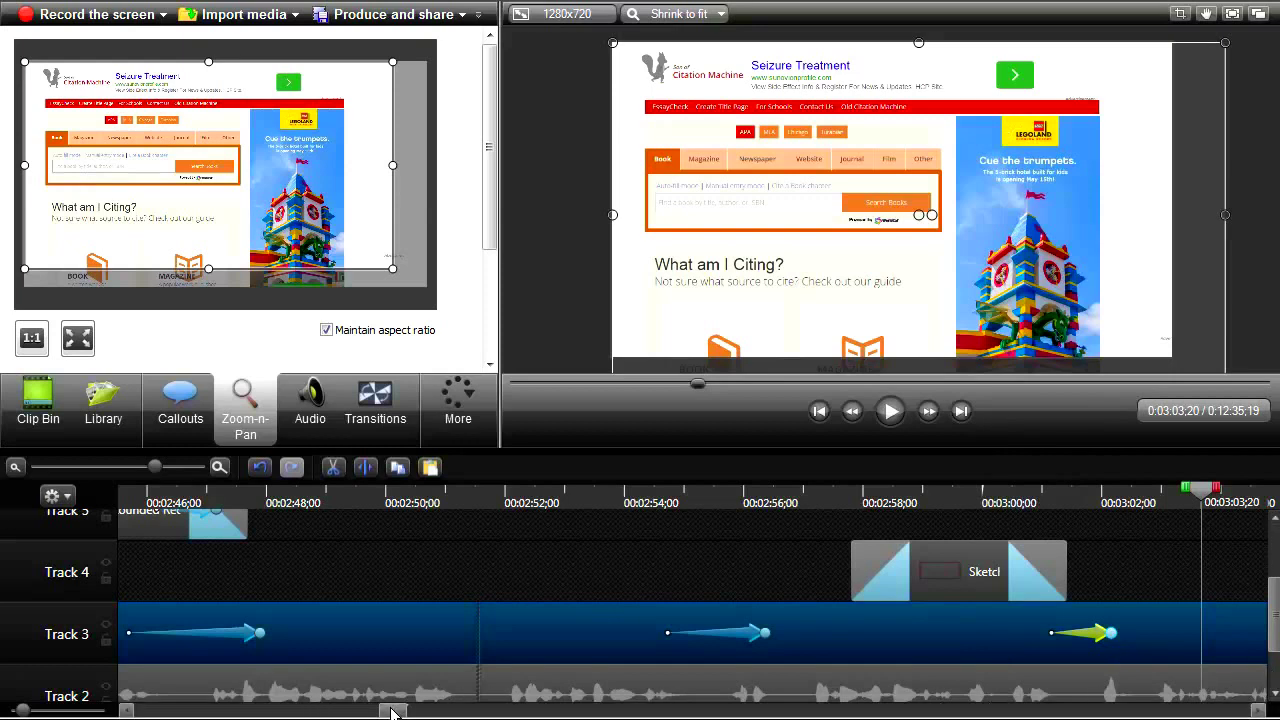
- Add a zoom-in at 0:03:05;10 on Track 3, framing the source tabs, the book search box and the What am I Citing? heading
{"action": "left_click_drag", "start_coordinate": [392, 712], "coordinate": [403, 713]}
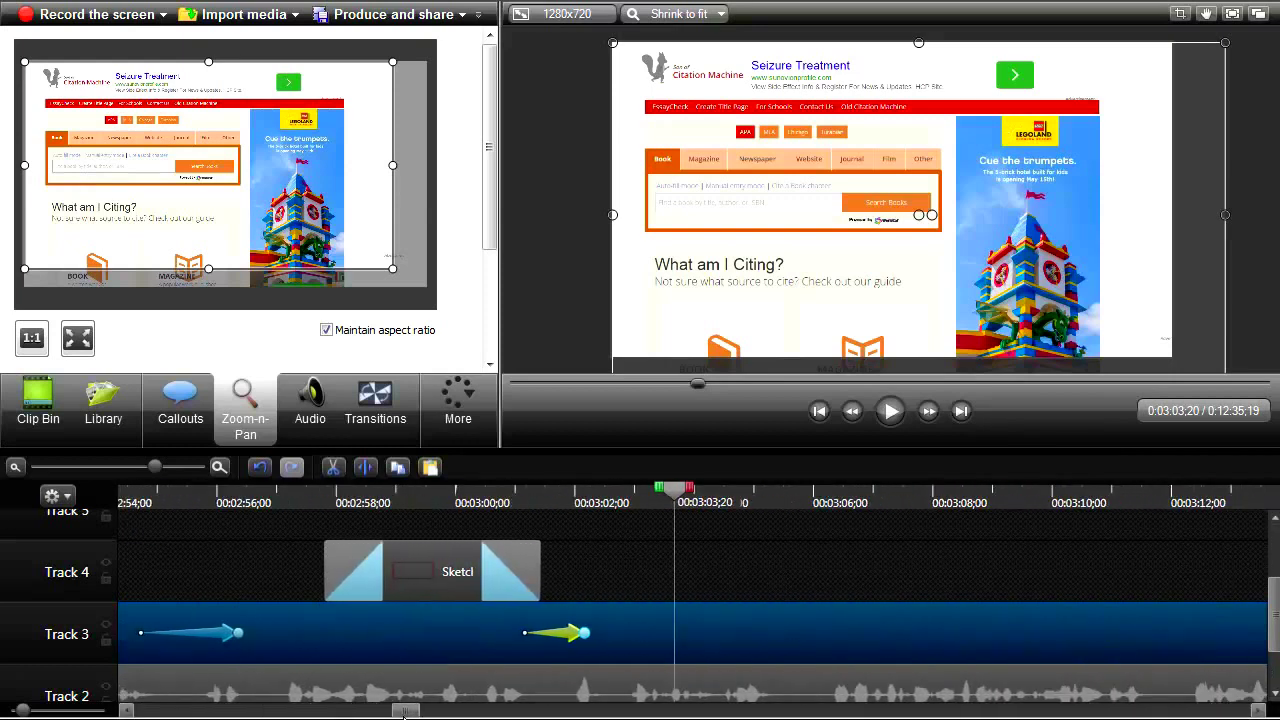
{"action": "left_click", "coordinate": [890, 411]}
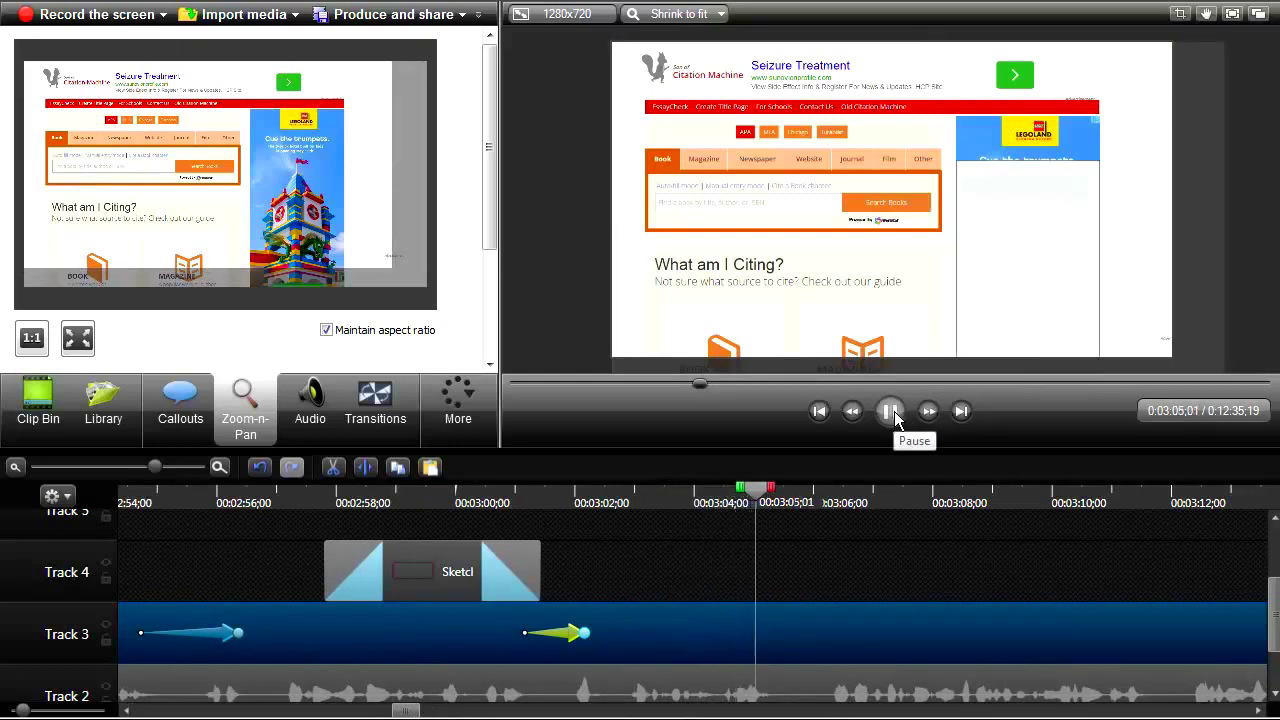
{"action": "left_click", "coordinate": [891, 411]}
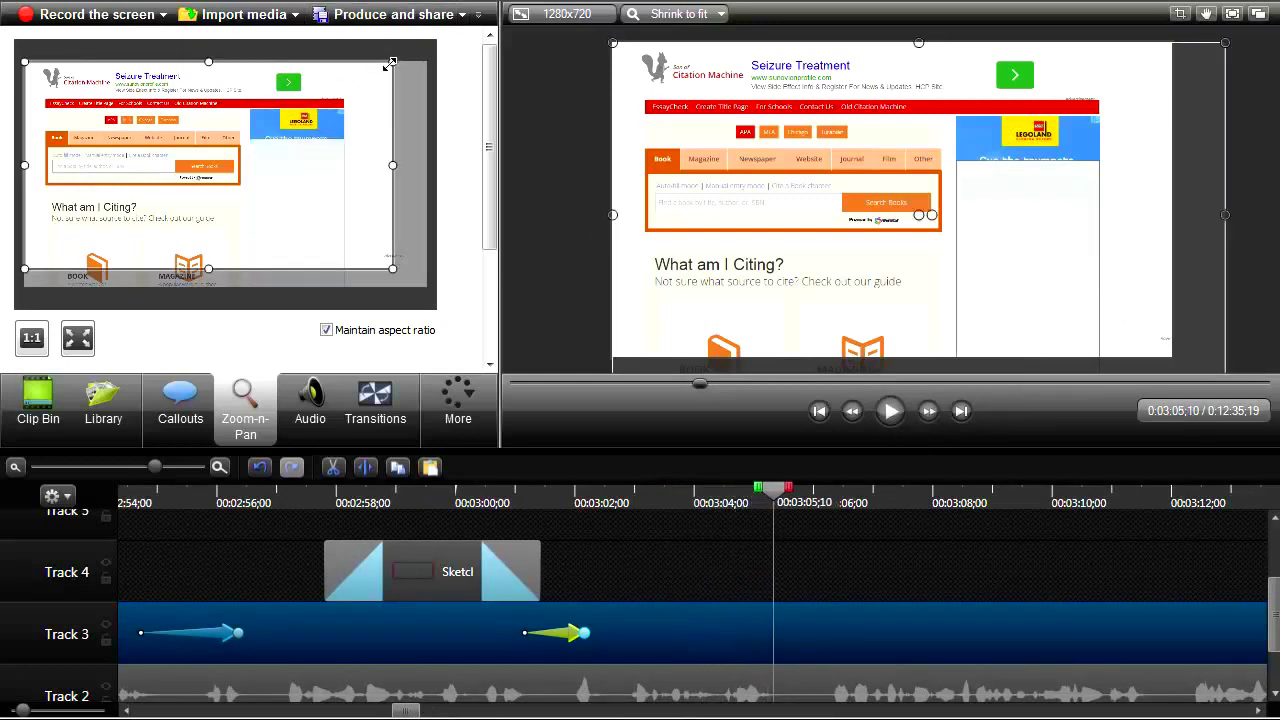
{"action": "left_click_drag", "start_coordinate": [390, 63], "coordinate": [305, 110]}
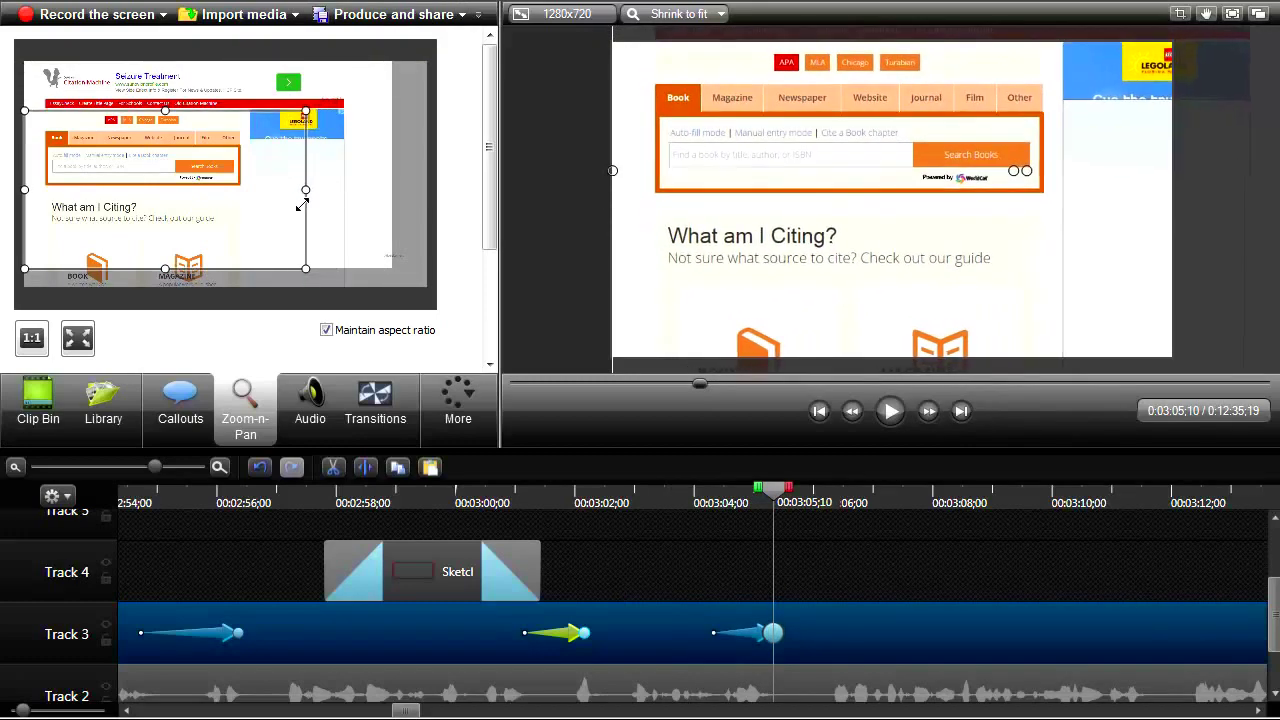
{"action": "left_click_drag", "start_coordinate": [302, 268], "coordinate": [255, 212]}
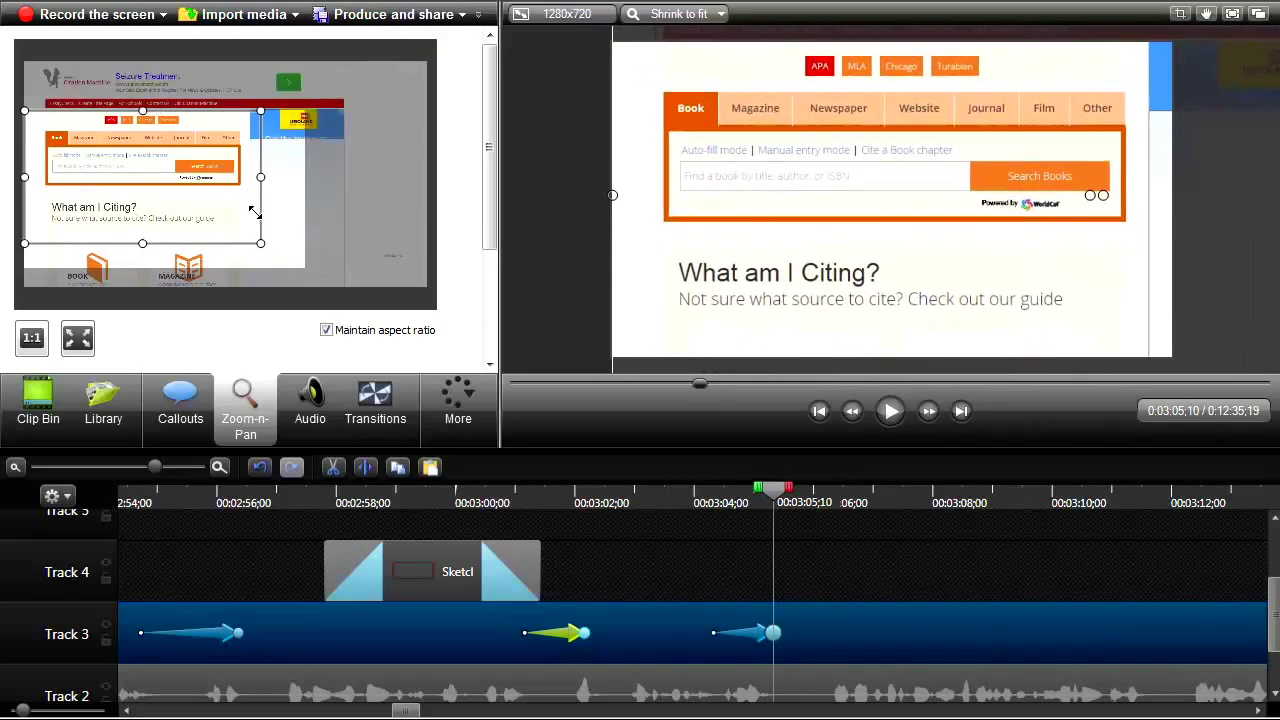
{"action": "left_click_drag", "start_coordinate": [31, 174], "coordinate": [35, 177]}
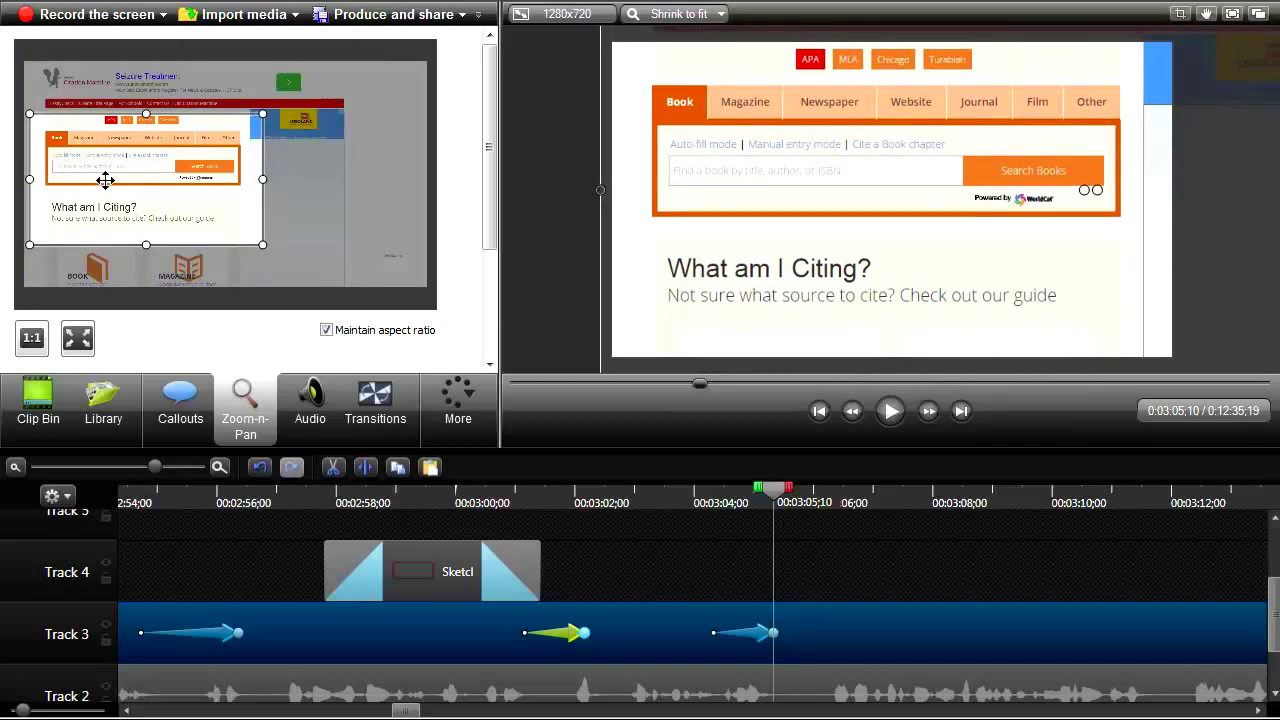
{"action": "left_click_drag", "start_coordinate": [145, 180], "coordinate": [144, 178]}
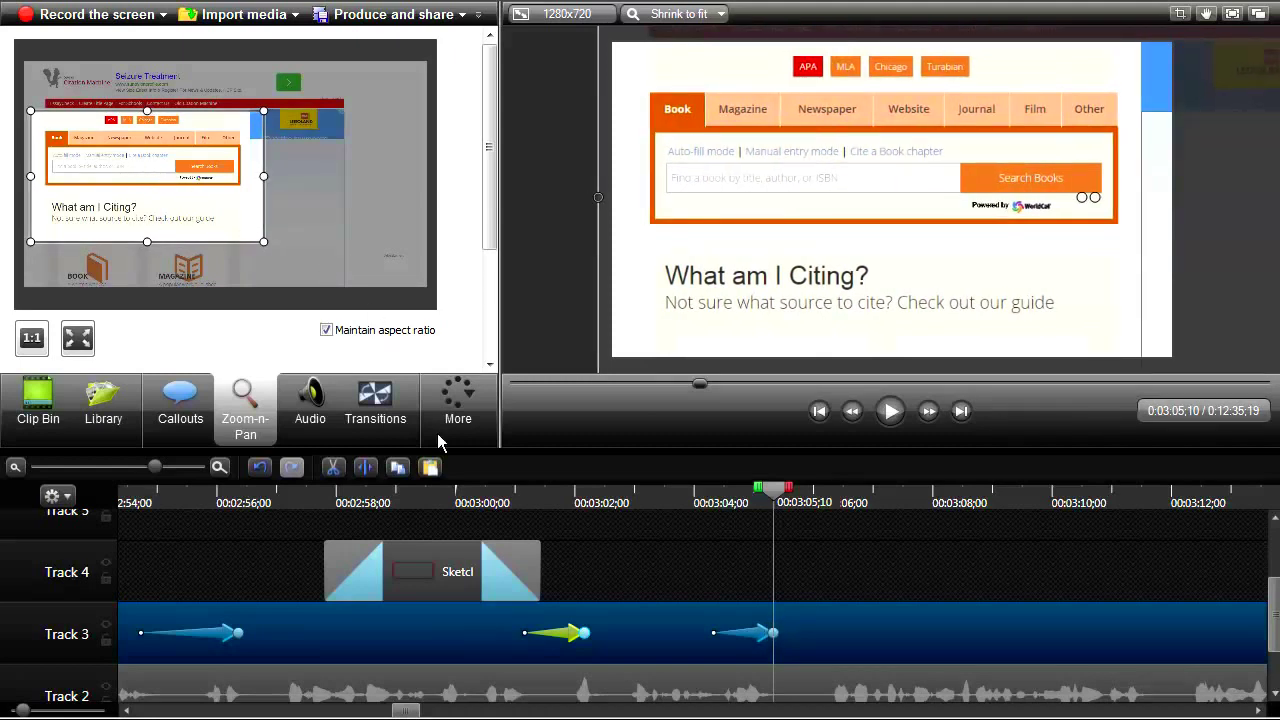
- Delay the new zoom-in on Track 3 by about one second and play back the section from 0:03:03;27
{"action": "left_click_drag", "start_coordinate": [752, 634], "coordinate": [800, 655]}
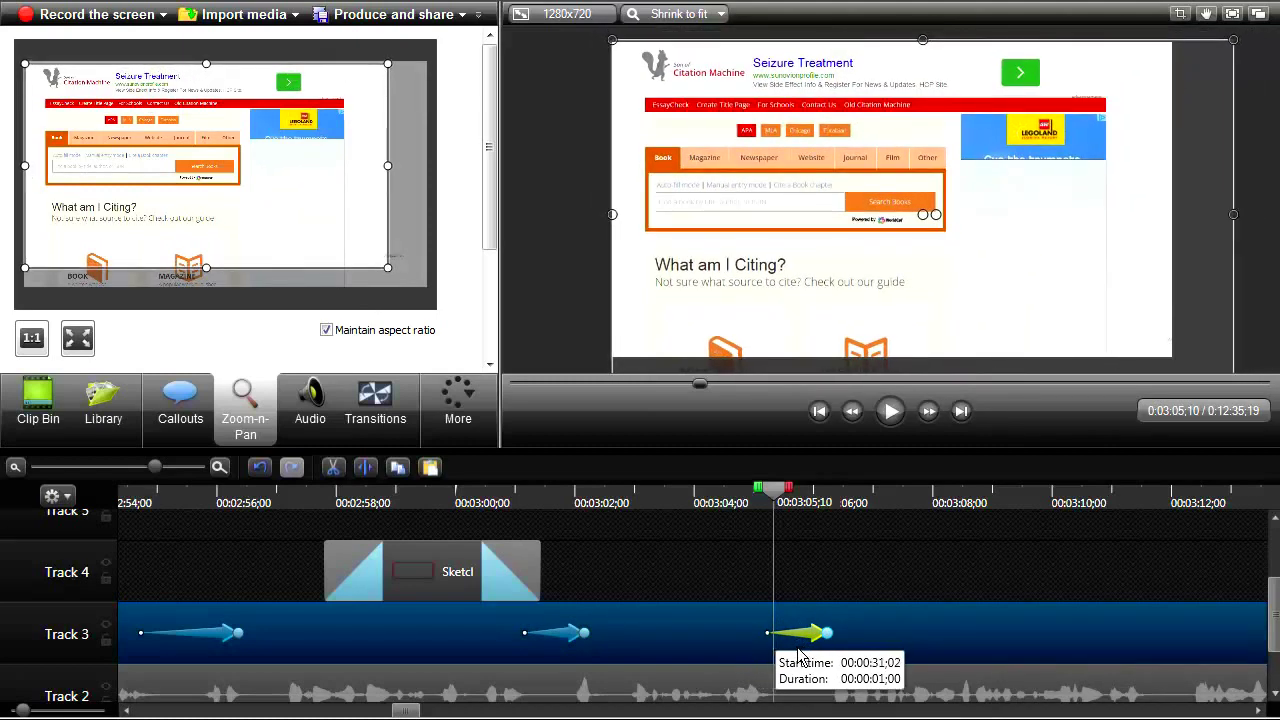
{"action": "left_click", "coordinate": [689, 507]}
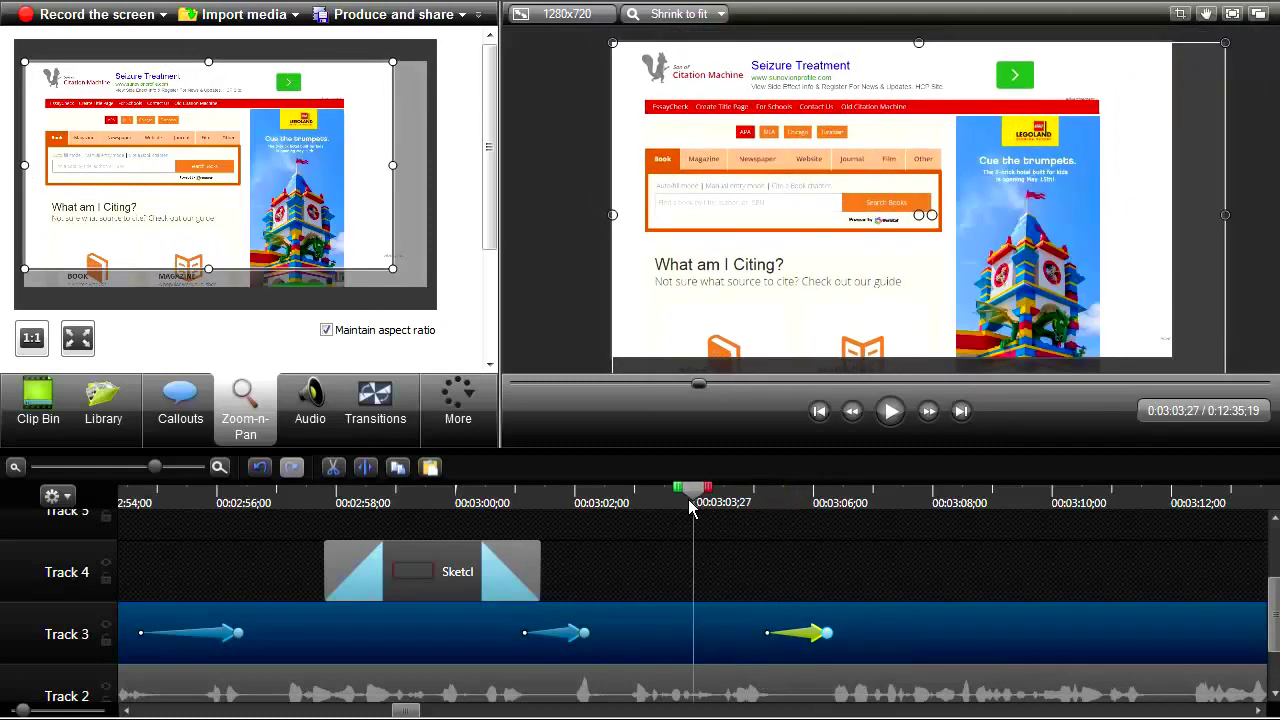
{"action": "left_click", "coordinate": [890, 412]}
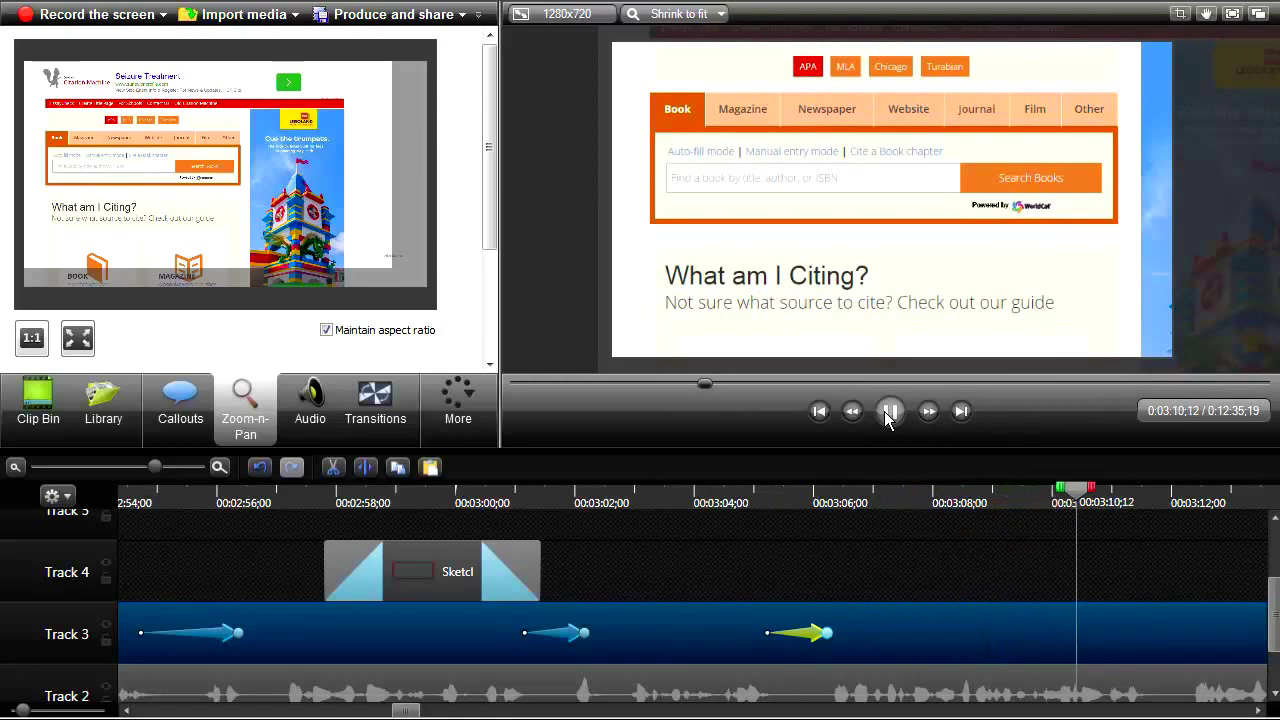
{"action": "left_click", "coordinate": [888, 412]}
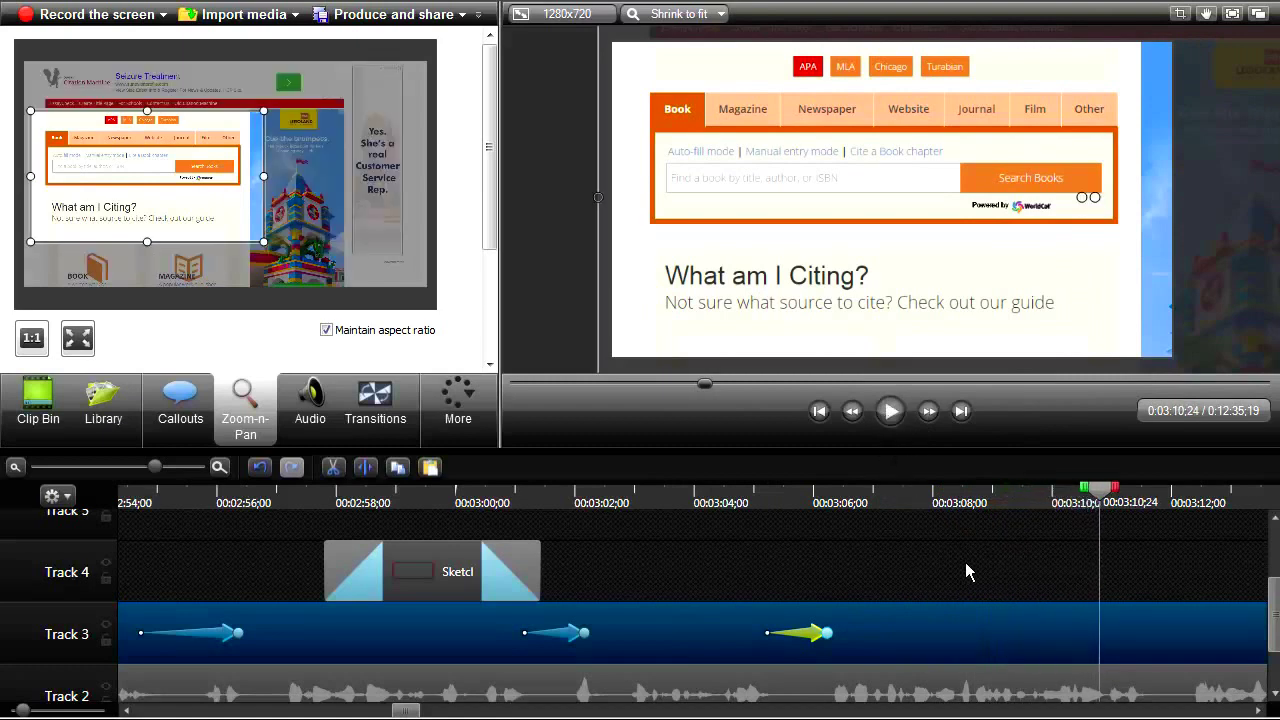
- Paste a copy of the APA rectangle callout on Track 4 and position it to start at 0:03:10;00
{"action": "left_click_drag", "start_coordinate": [1101, 494], "coordinate": [960, 543]}
{"action": "left_click", "coordinate": [890, 415]}
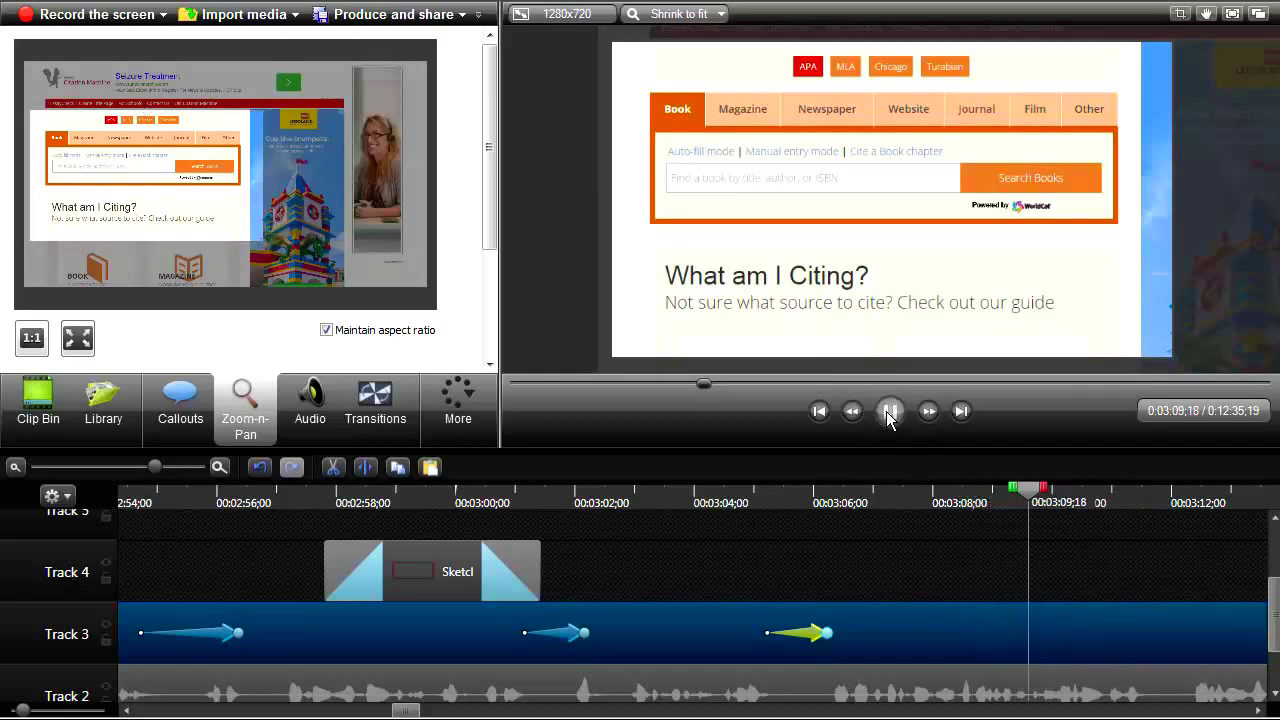
{"action": "left_click", "coordinate": [889, 412]}
{"action": "left_click_drag", "start_coordinate": [1070, 488], "coordinate": [1052, 505]}
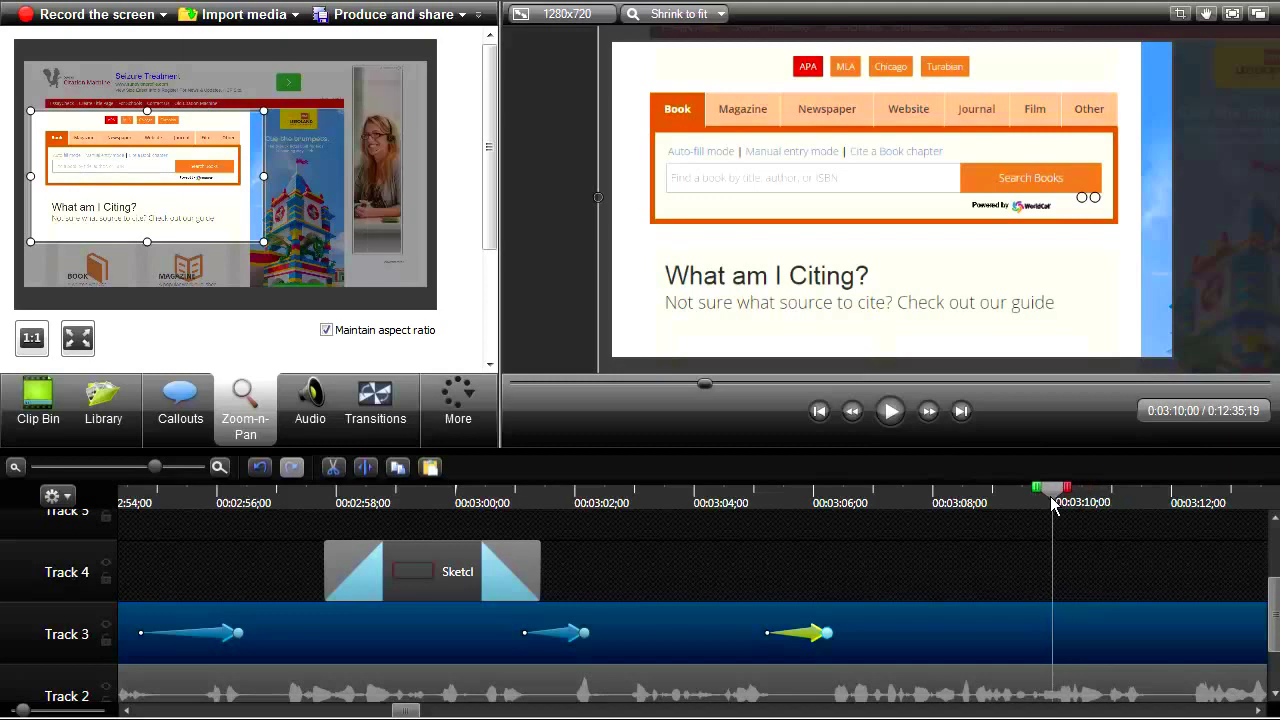
{"action": "right_click", "coordinate": [421, 569]}
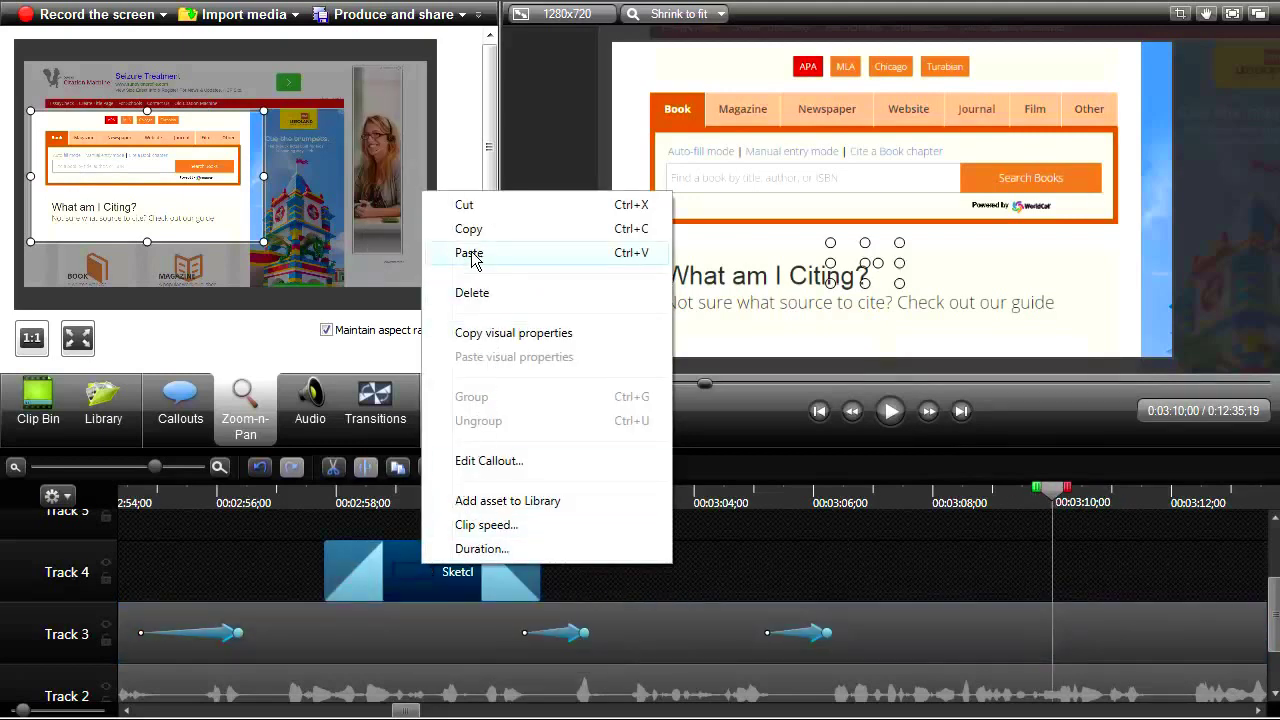
{"action": "left_click", "coordinate": [484, 232]}
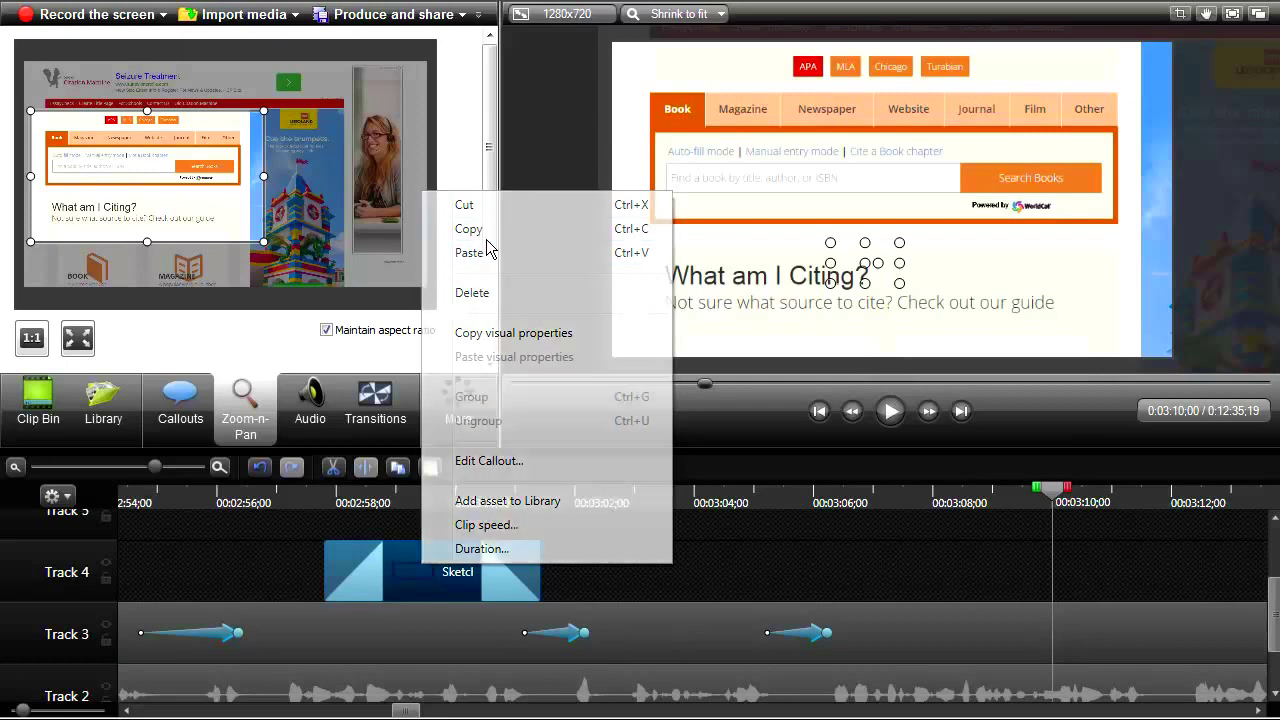
{"action": "right_click", "coordinate": [1063, 580]}
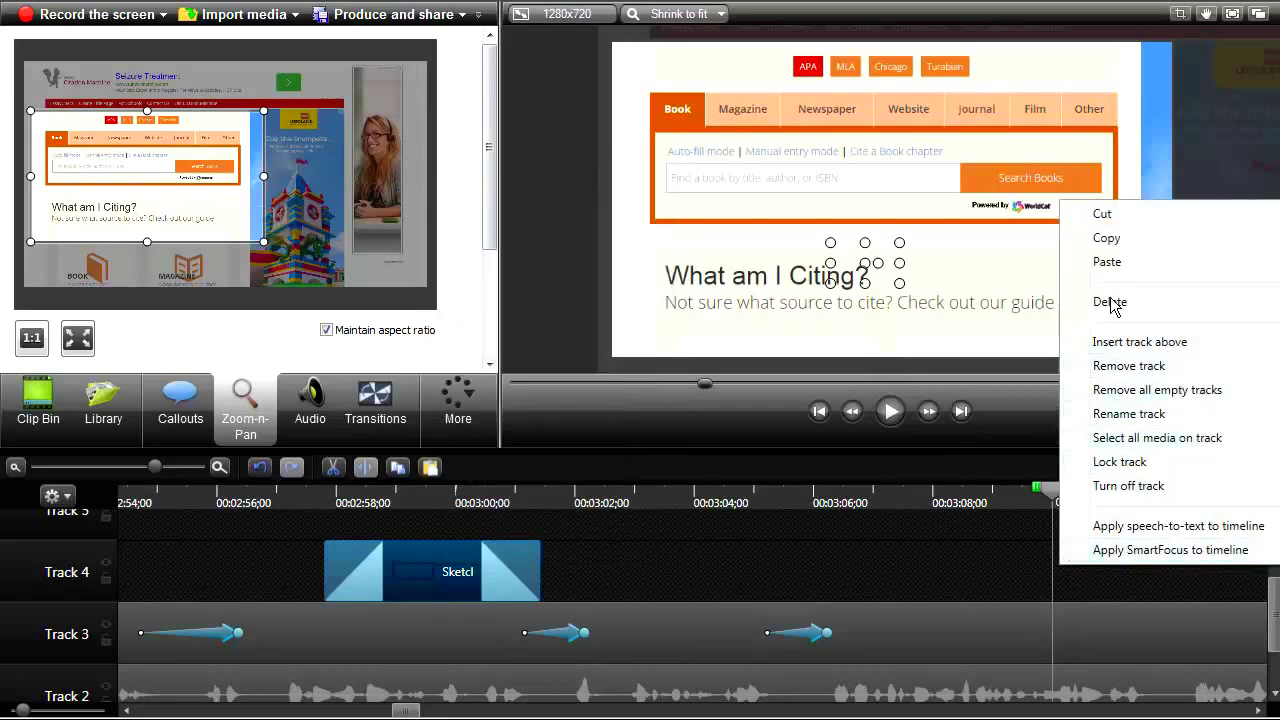
{"action": "left_click", "coordinate": [1102, 258]}
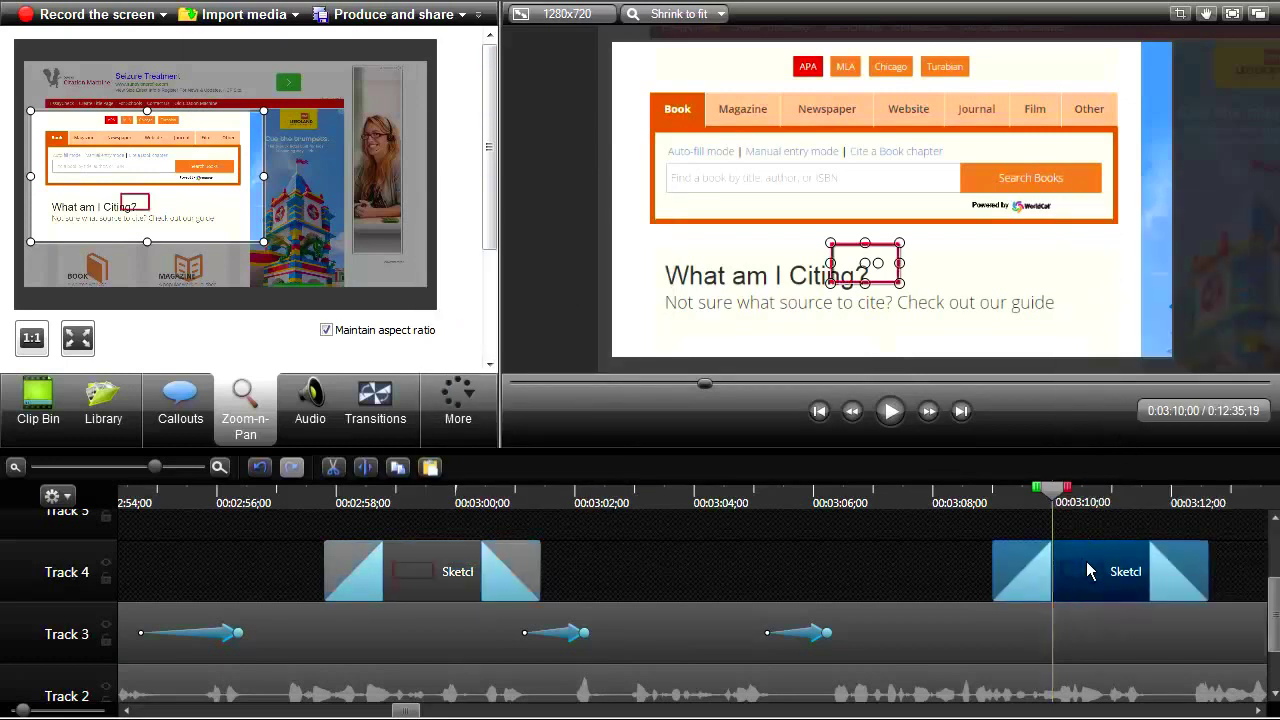
{"action": "left_click_drag", "start_coordinate": [1080, 567], "coordinate": [1140, 572]}
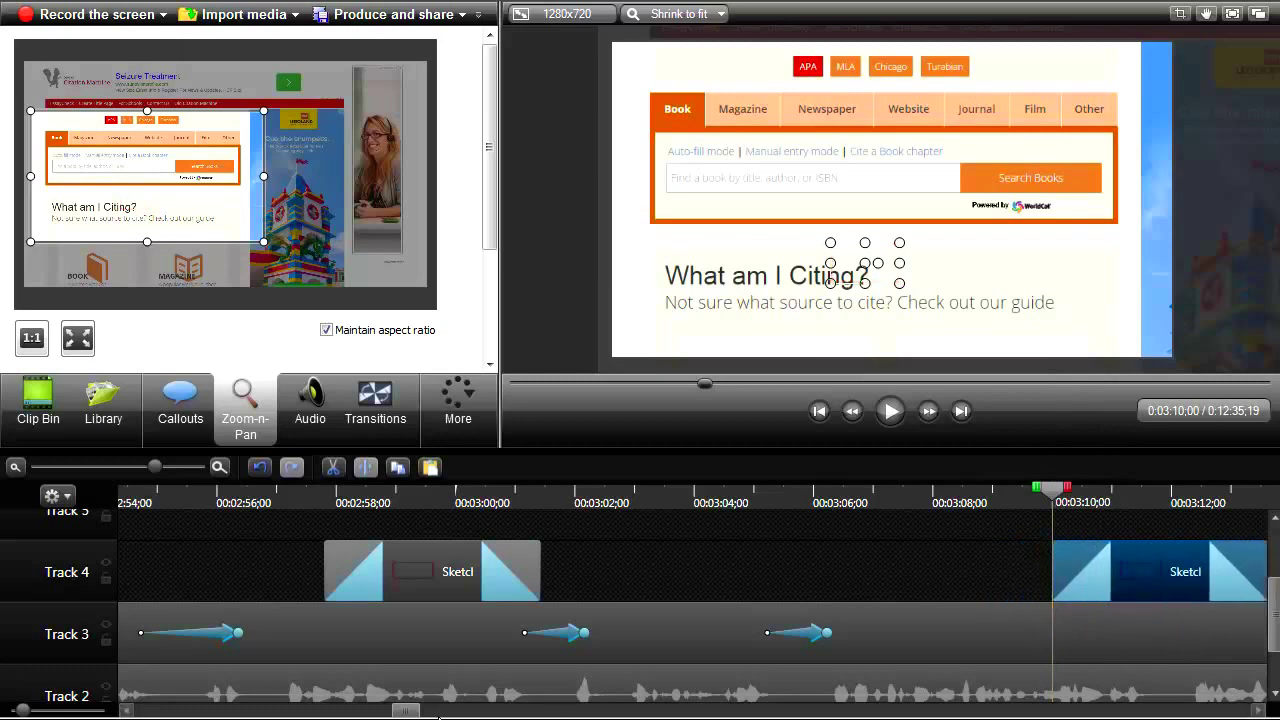
- Set the copied rectangle callout's fade out to 0.00 seconds
{"action": "left_click_drag", "start_coordinate": [404, 712], "coordinate": [407, 716]}
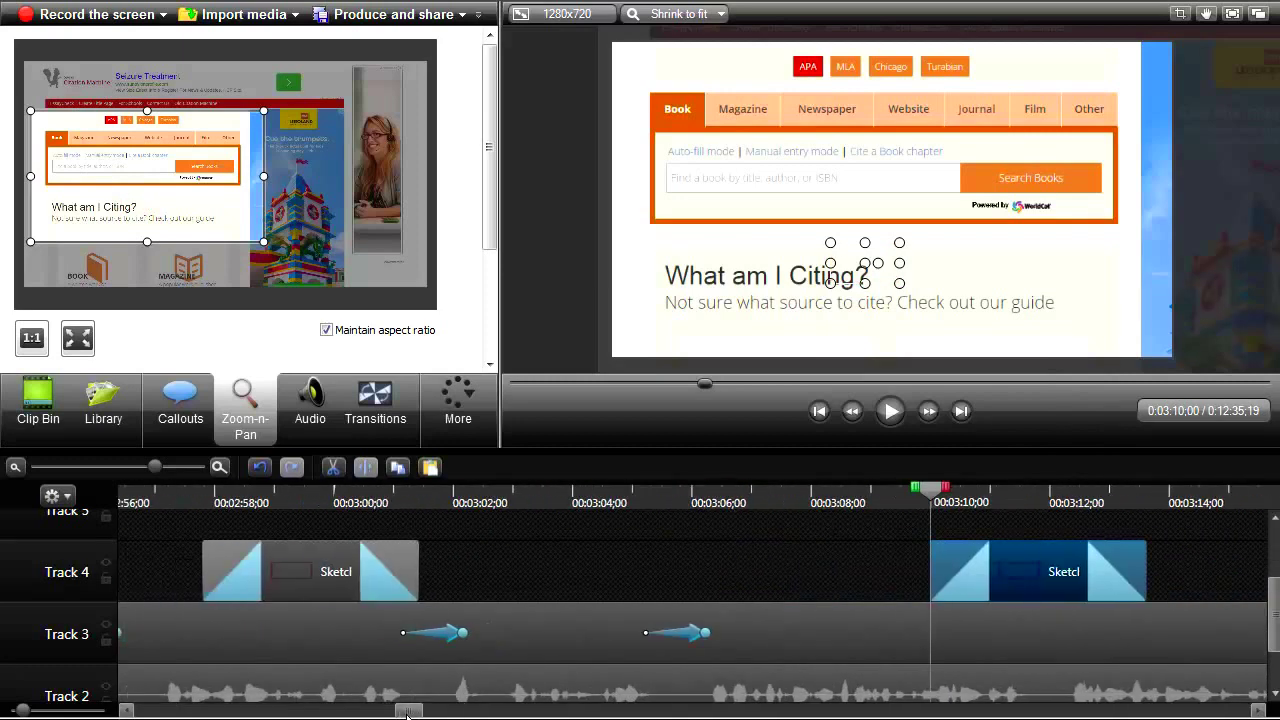
{"action": "double_click", "coordinate": [1023, 578]}
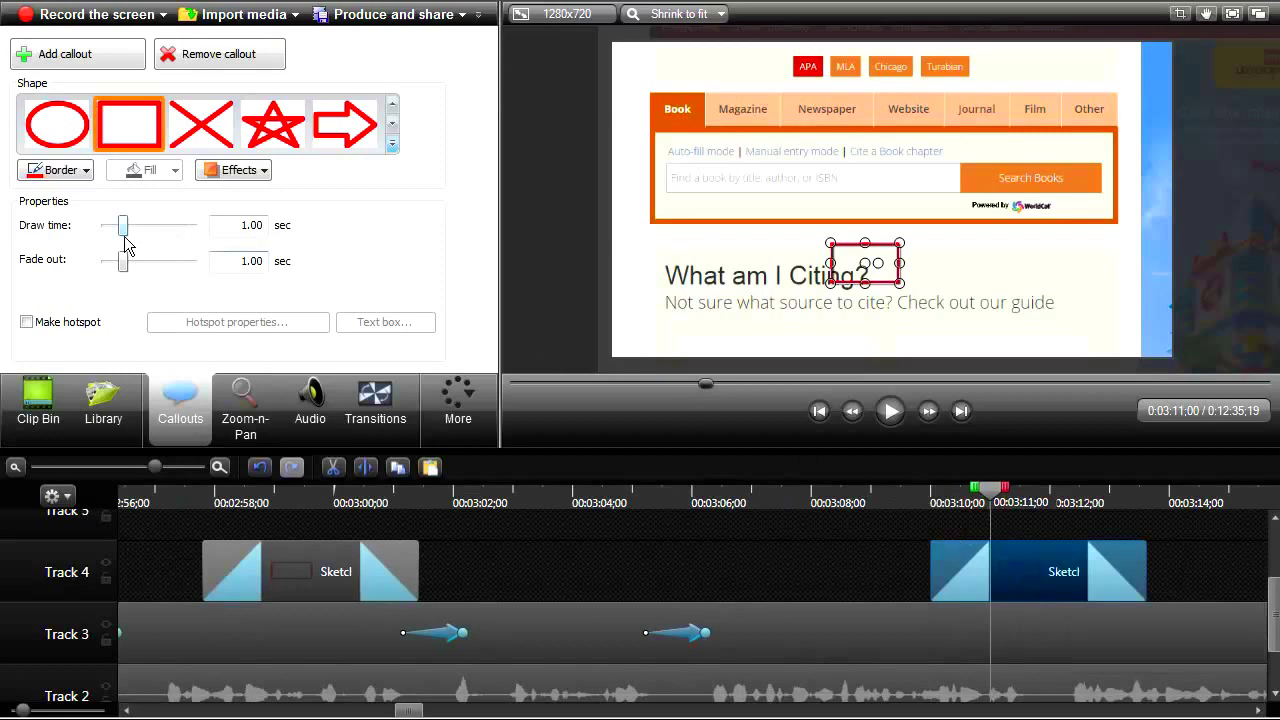
{"action": "left_click_drag", "start_coordinate": [122, 260], "coordinate": [104, 263]}
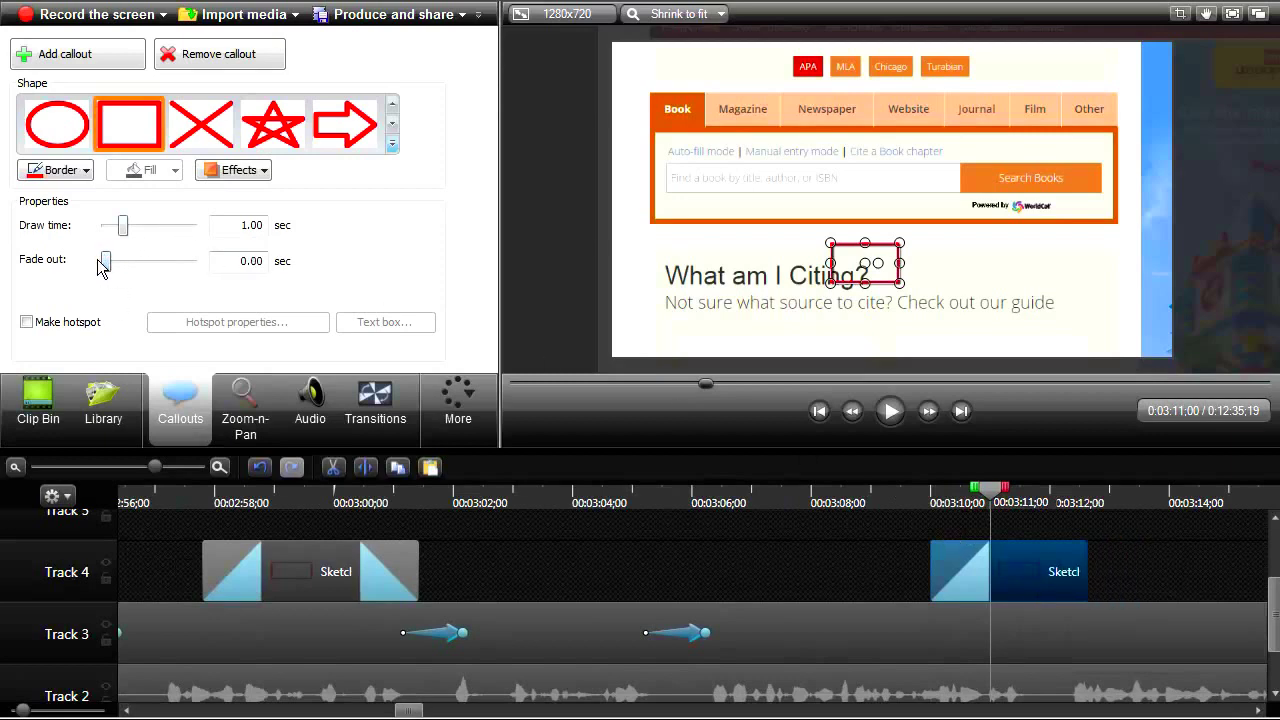
- Preview the copied callout from 0:03:09;16, then move and resize its rectangle to frame the Magazine tab
{"action": "left_click", "coordinate": [902, 499]}
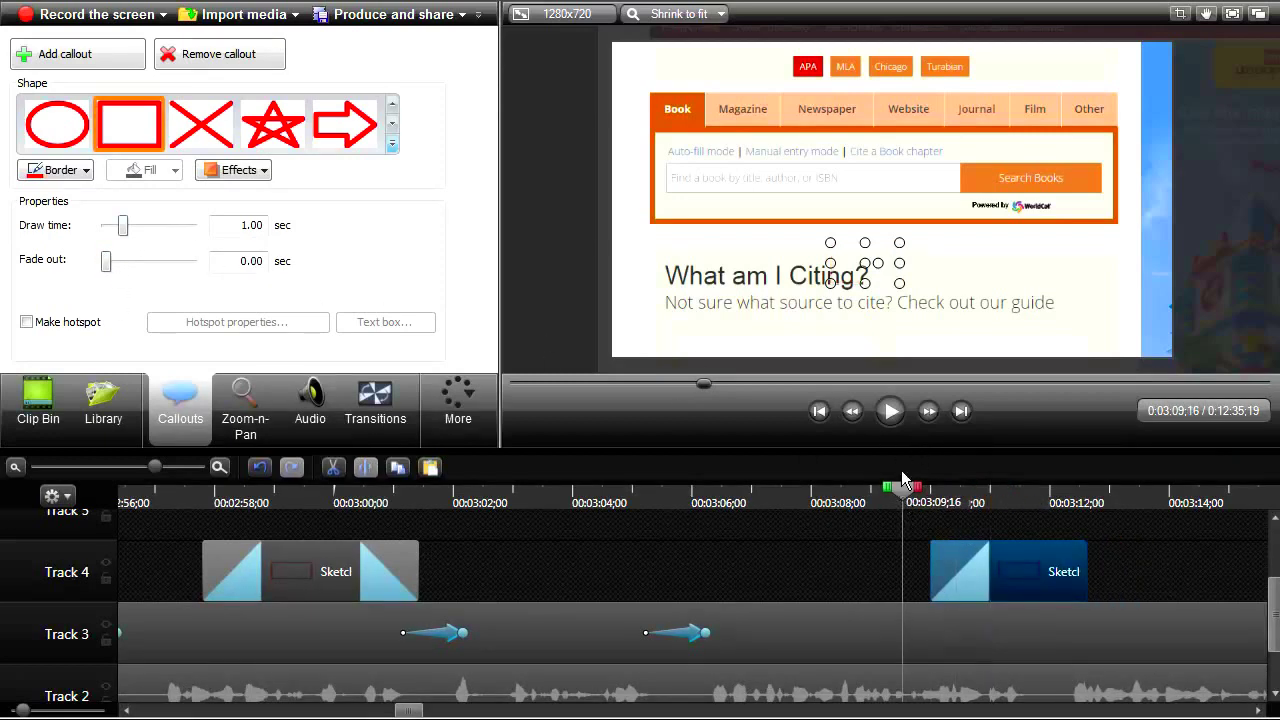
{"action": "left_click", "coordinate": [891, 412]}
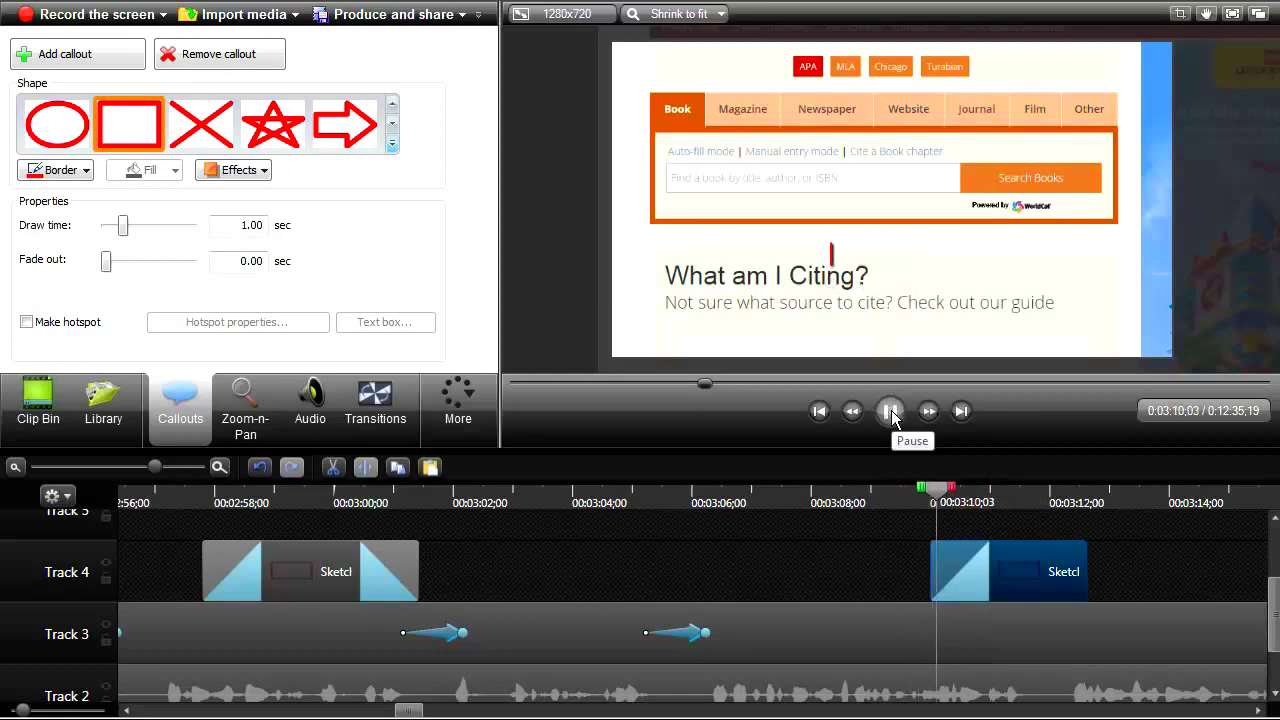
{"action": "left_click", "coordinate": [891, 412]}
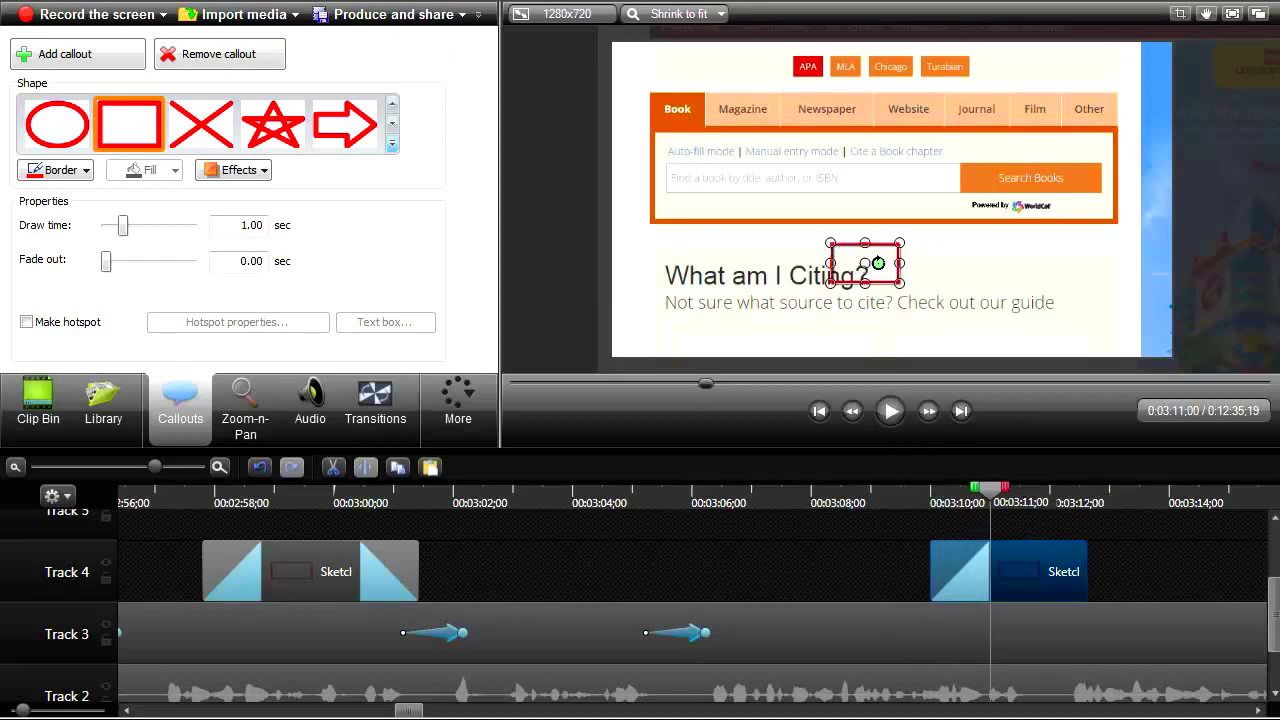
{"action": "left_click_drag", "start_coordinate": [865, 263], "coordinate": [741, 129]}
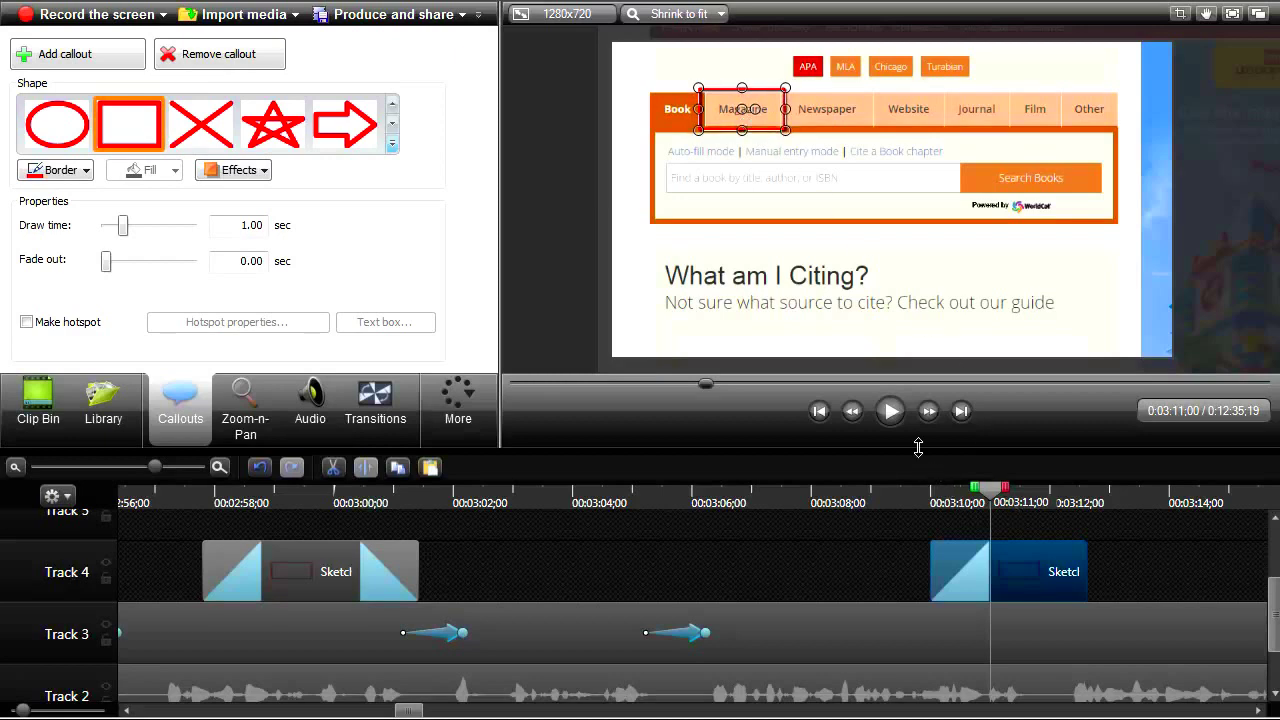
{"action": "left_click", "coordinate": [890, 411]}
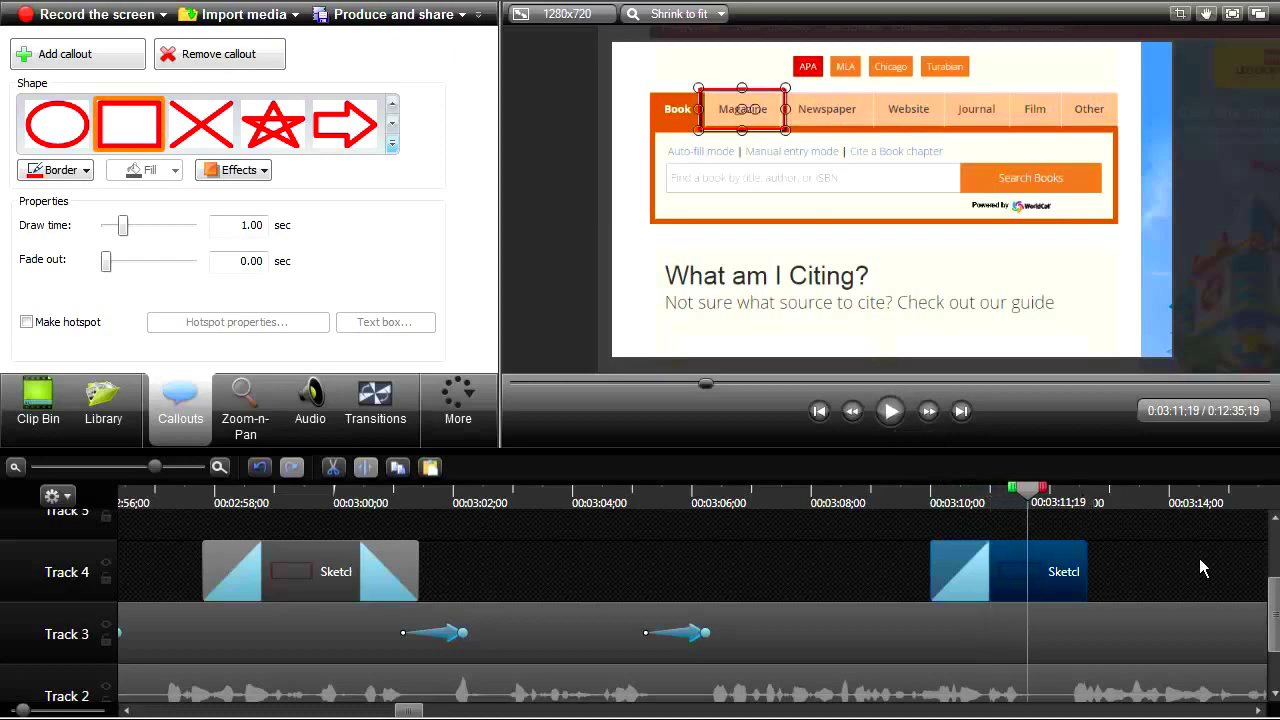
- Paste a copy of the Magazine rectangle callout onto Track 5 and shift it to start at about 0:03:10;22
{"action": "right_click", "coordinate": [1056, 578]}
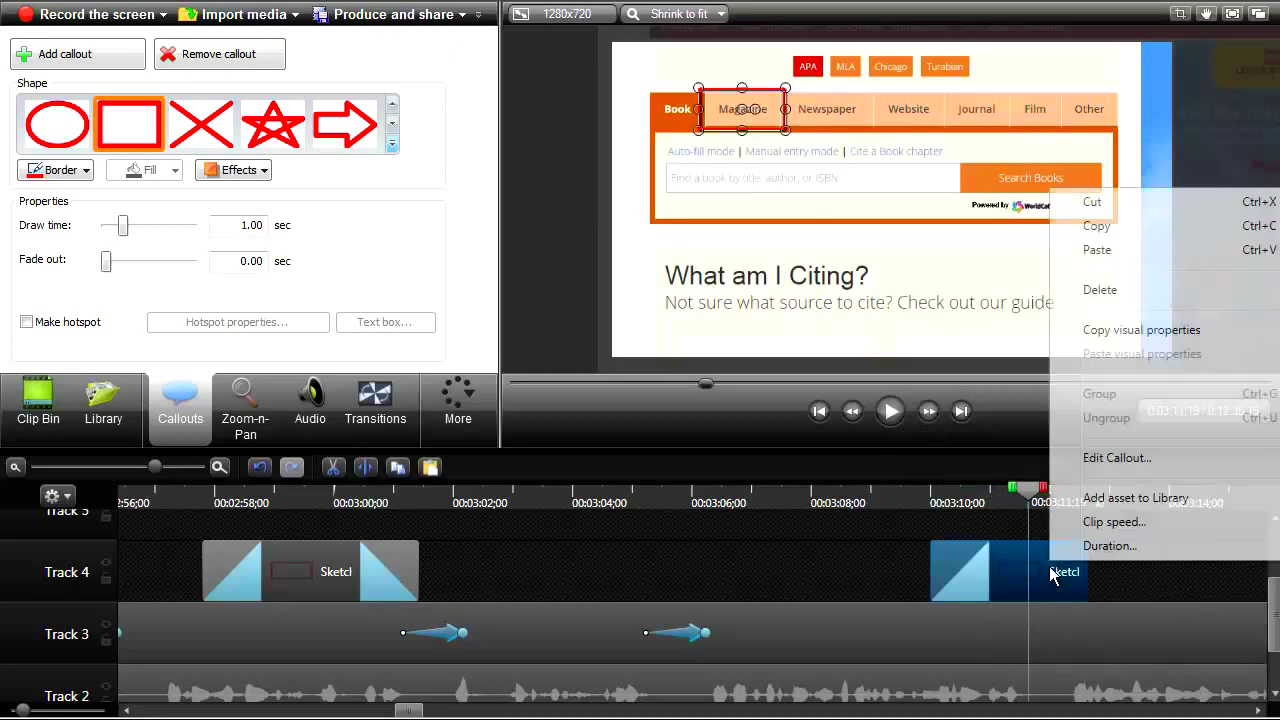
{"action": "left_click", "coordinate": [1097, 226]}
{"action": "left_click_drag", "start_coordinate": [1036, 507], "coordinate": [991, 503]}
{"action": "right_click", "coordinate": [1025, 520]}
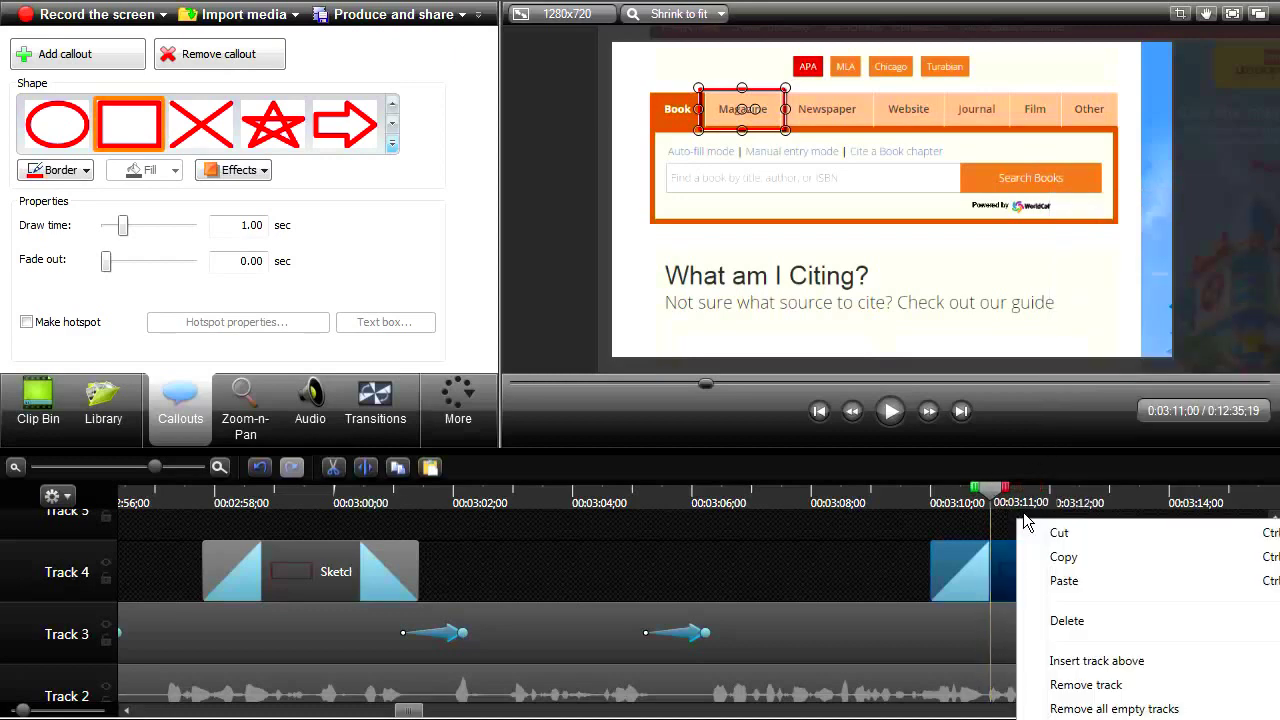
{"action": "left_click", "coordinate": [1065, 560]}
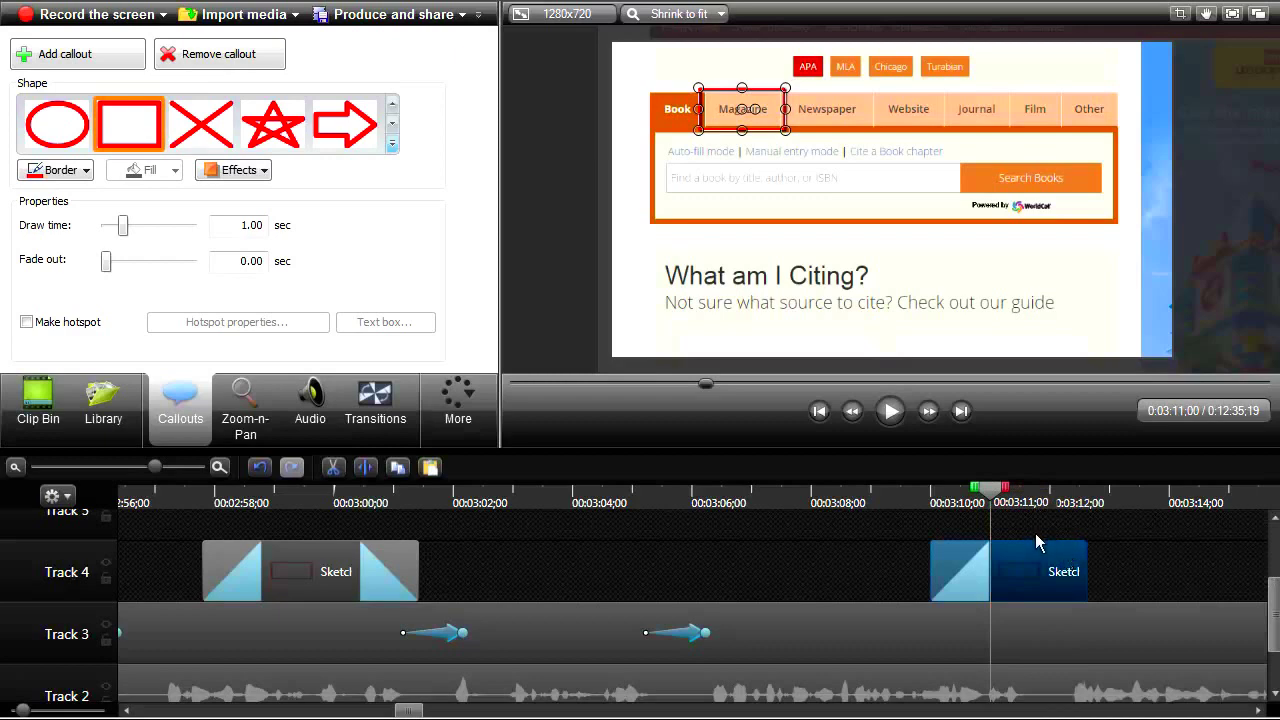
{"action": "right_click", "coordinate": [1013, 535]}
{"action": "left_click", "coordinate": [1063, 582]}
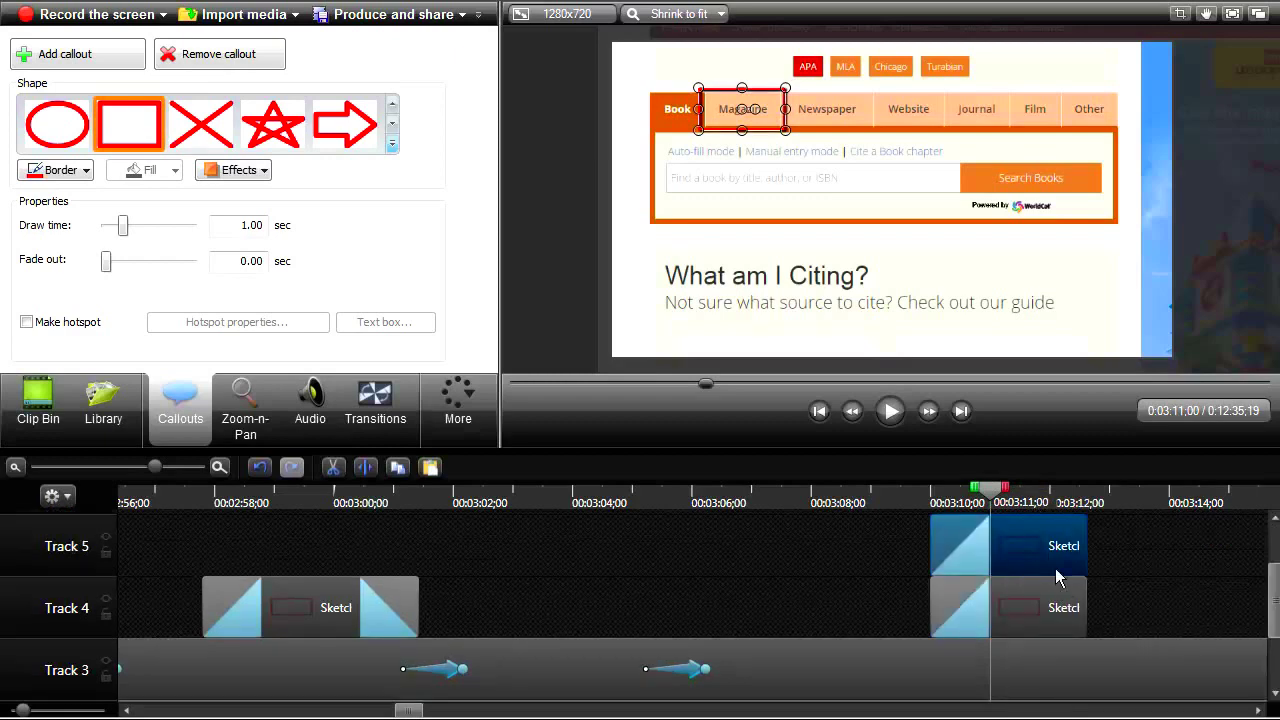
{"action": "left_click_drag", "start_coordinate": [1070, 560], "coordinate": [1090, 560]}
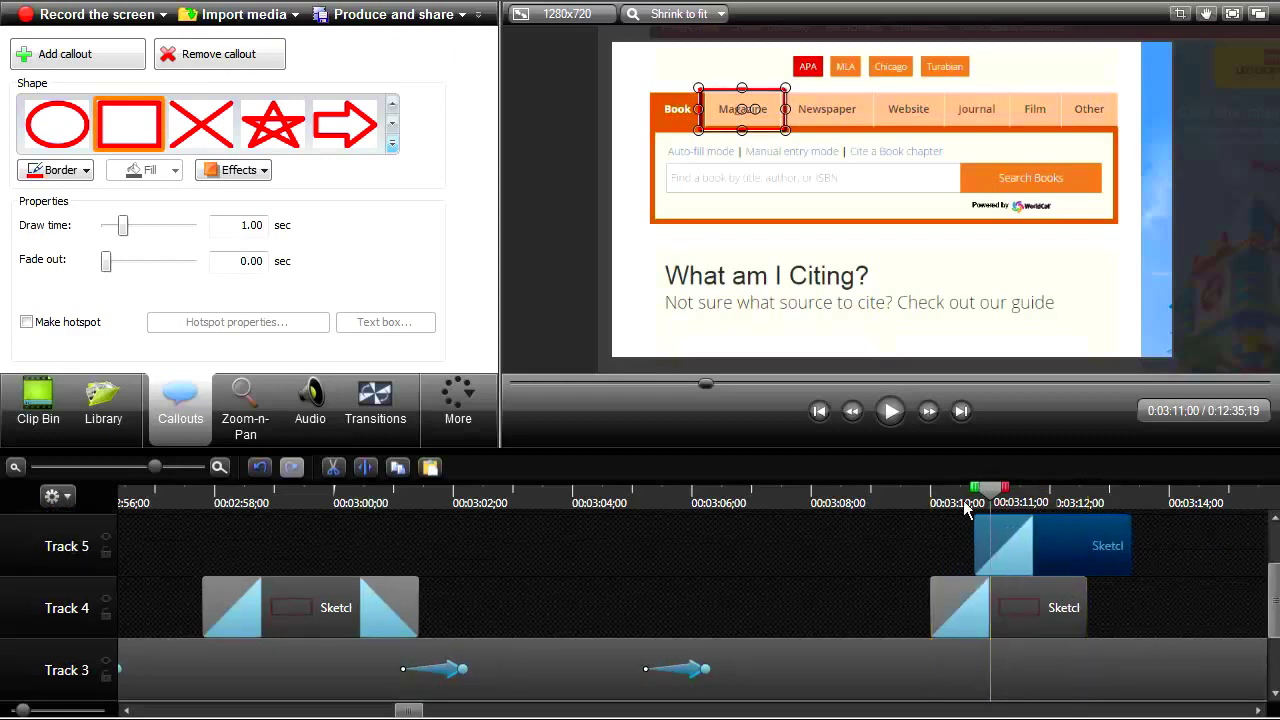
- Preview the Track 5 copy from 0:03:09;18, then move and narrow its rectangle to frame the Journal tab
{"action": "left_click", "coordinate": [907, 500]}
{"action": "left_click", "coordinate": [890, 411]}
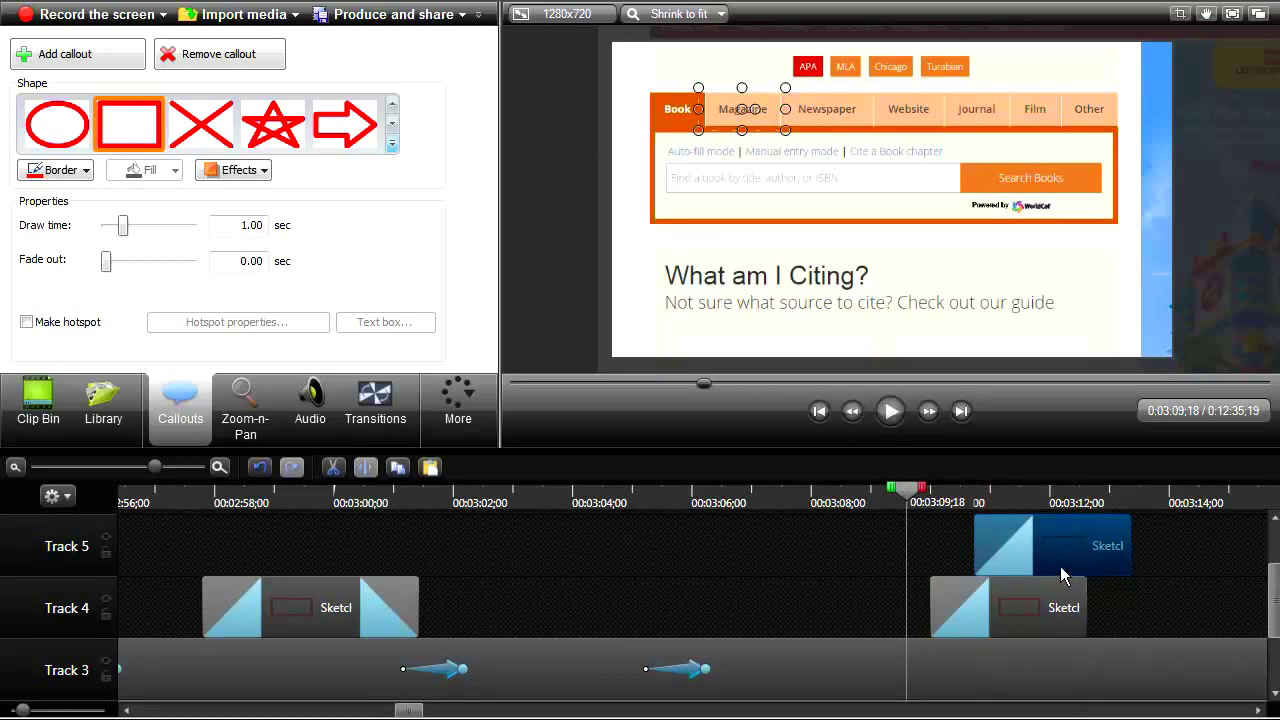
{"action": "left_click", "coordinate": [1078, 541]}
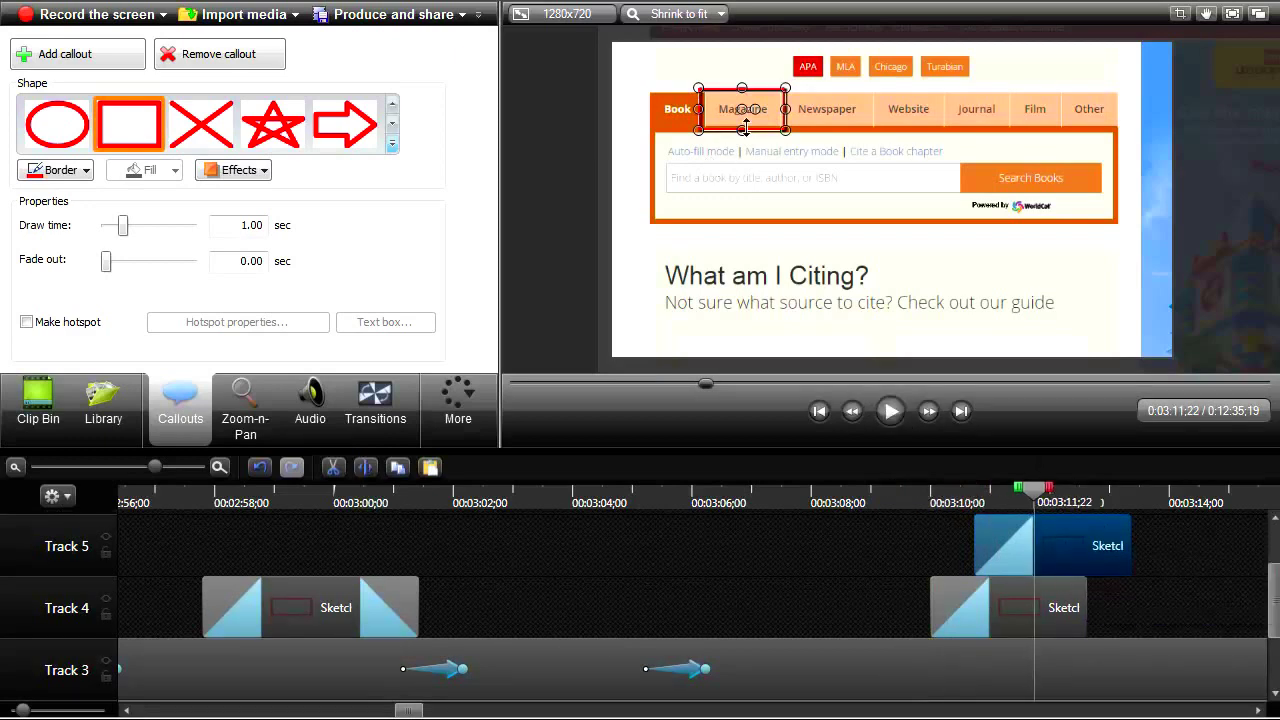
{"action": "left_click_drag", "start_coordinate": [753, 107], "coordinate": [935, 112]}
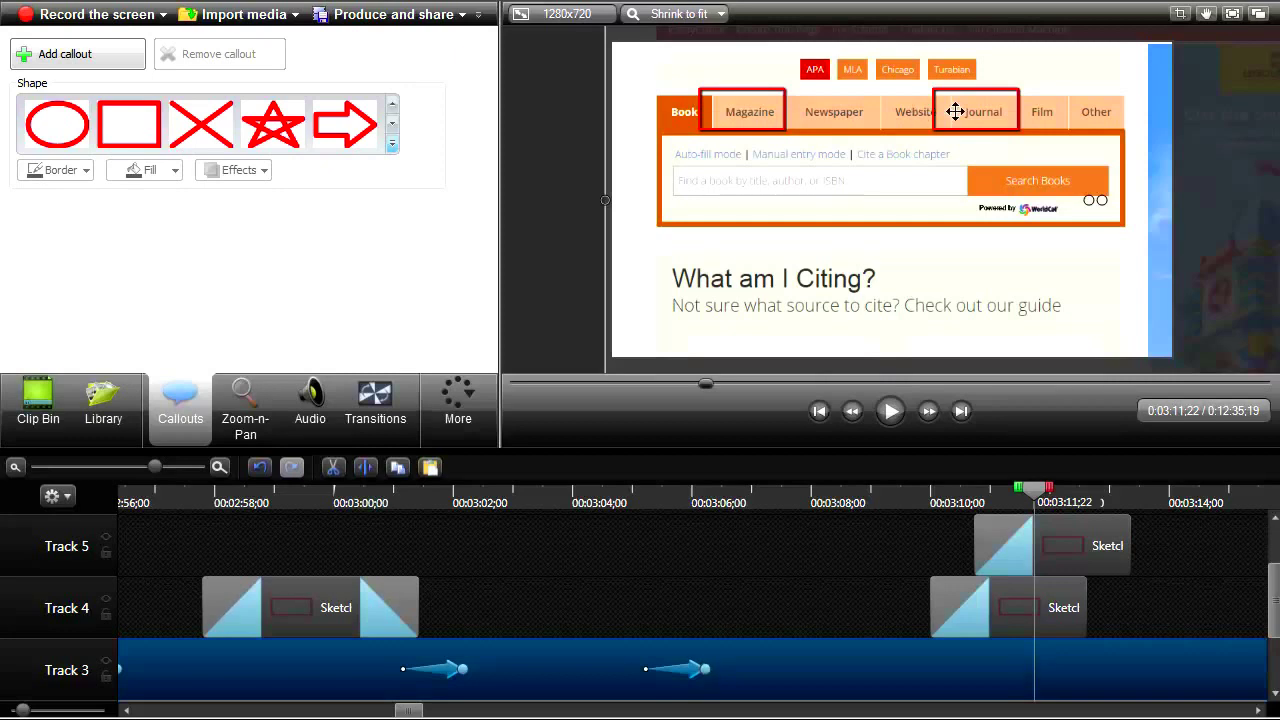
{"action": "key", "text": "ctrl+z"}
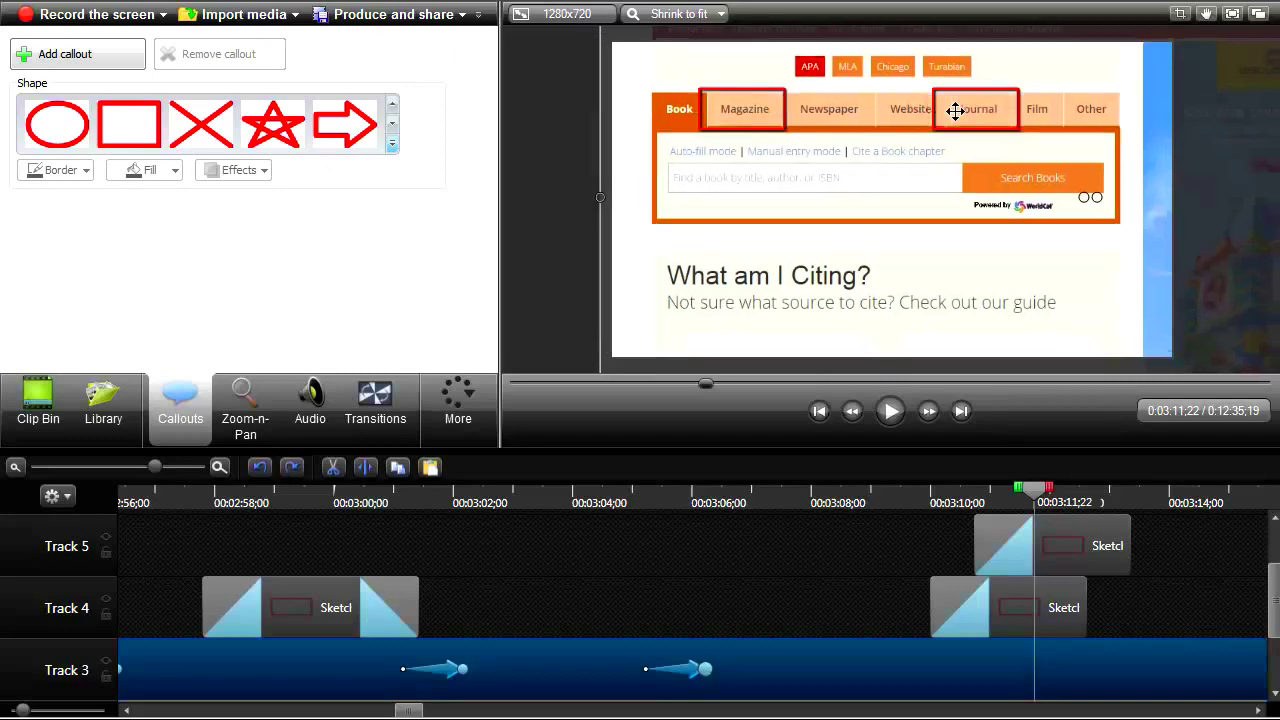
{"action": "left_click", "coordinate": [953, 105]}
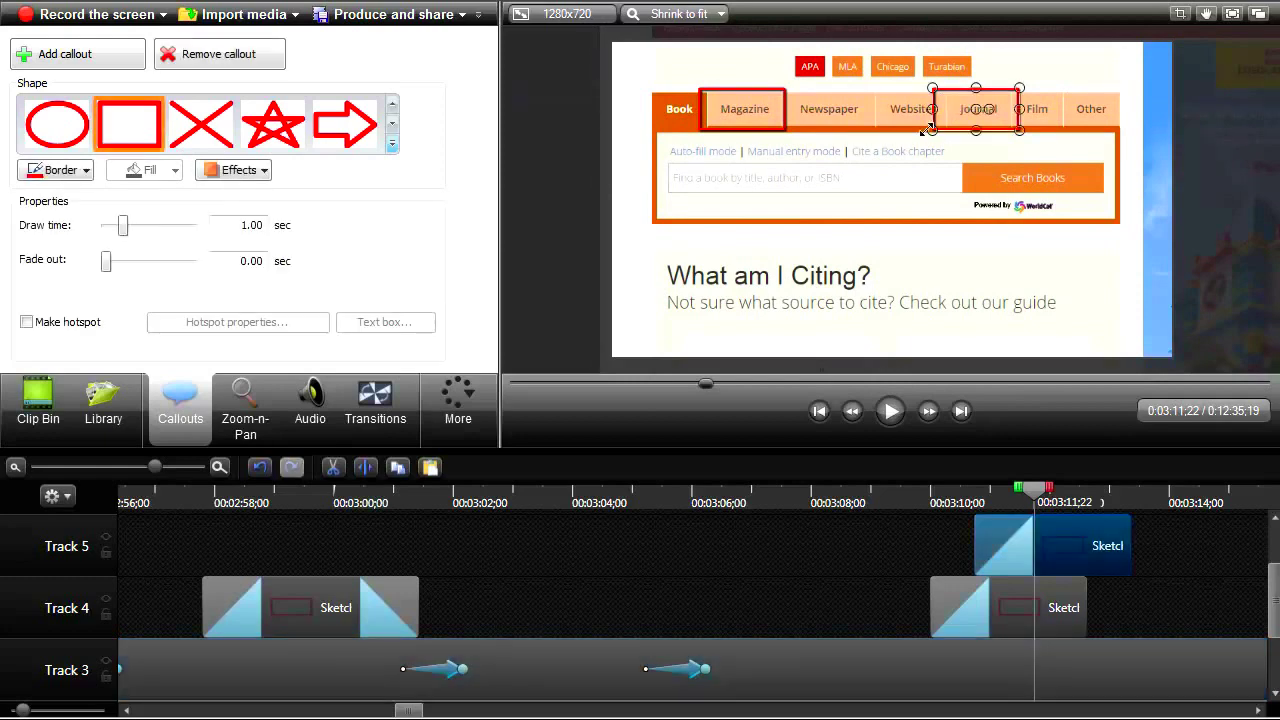
{"action": "left_click_drag", "start_coordinate": [957, 93], "coordinate": [941, 109]}
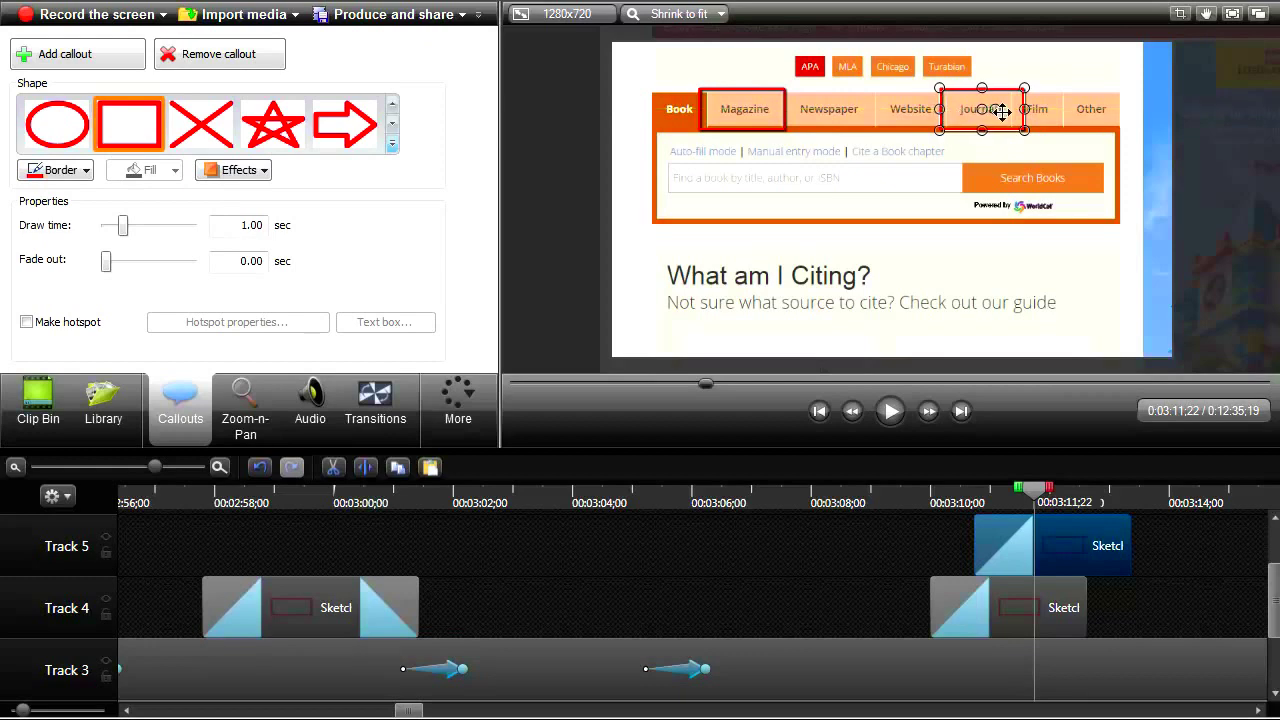
{"action": "left_click_drag", "start_coordinate": [1023, 112], "coordinate": [1017, 109]}
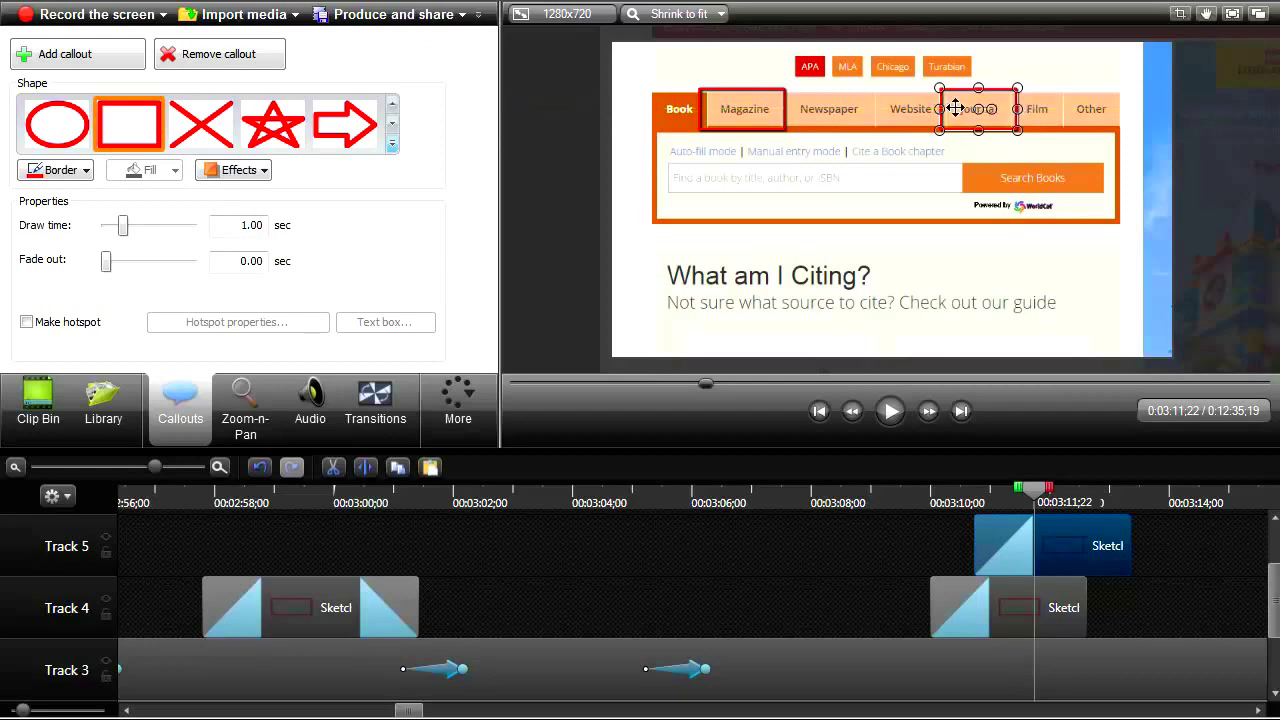
- Tighten the left edge of the Magazine rectangle callout and give it a yellow border 7 px wide
{"action": "left_click", "coordinate": [727, 115]}
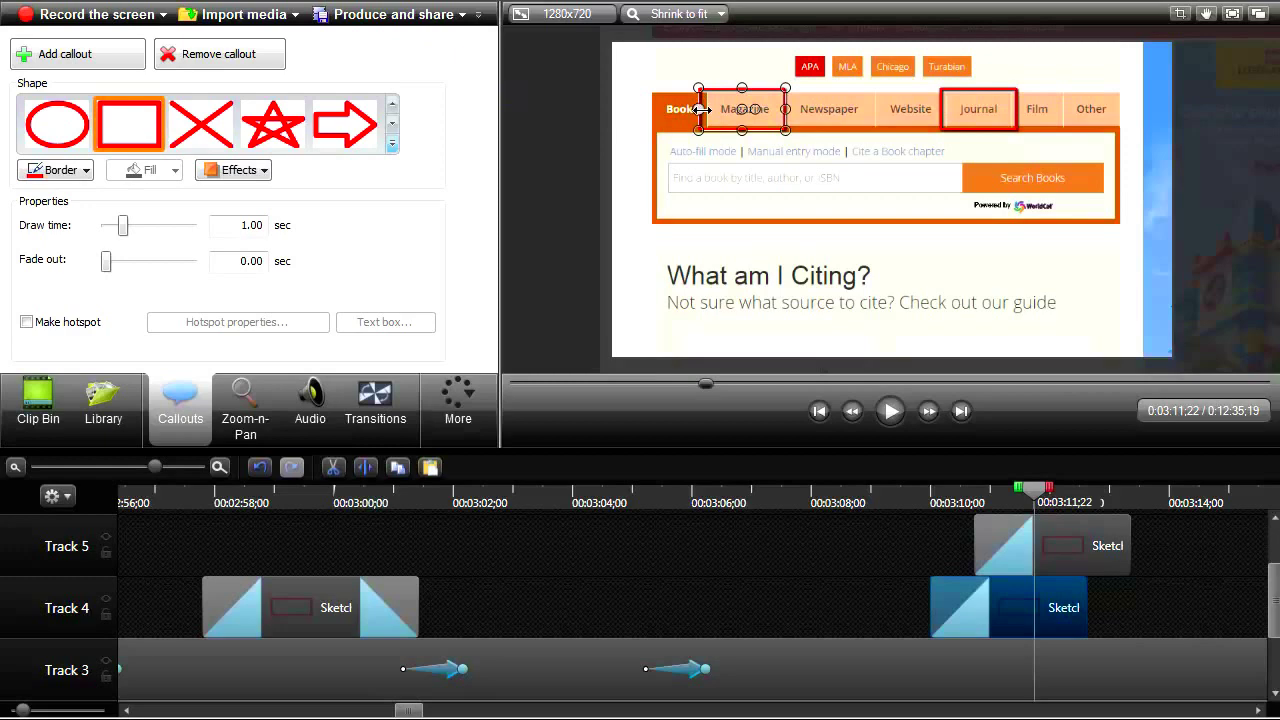
{"action": "left_click_drag", "start_coordinate": [702, 109], "coordinate": [705, 109]}
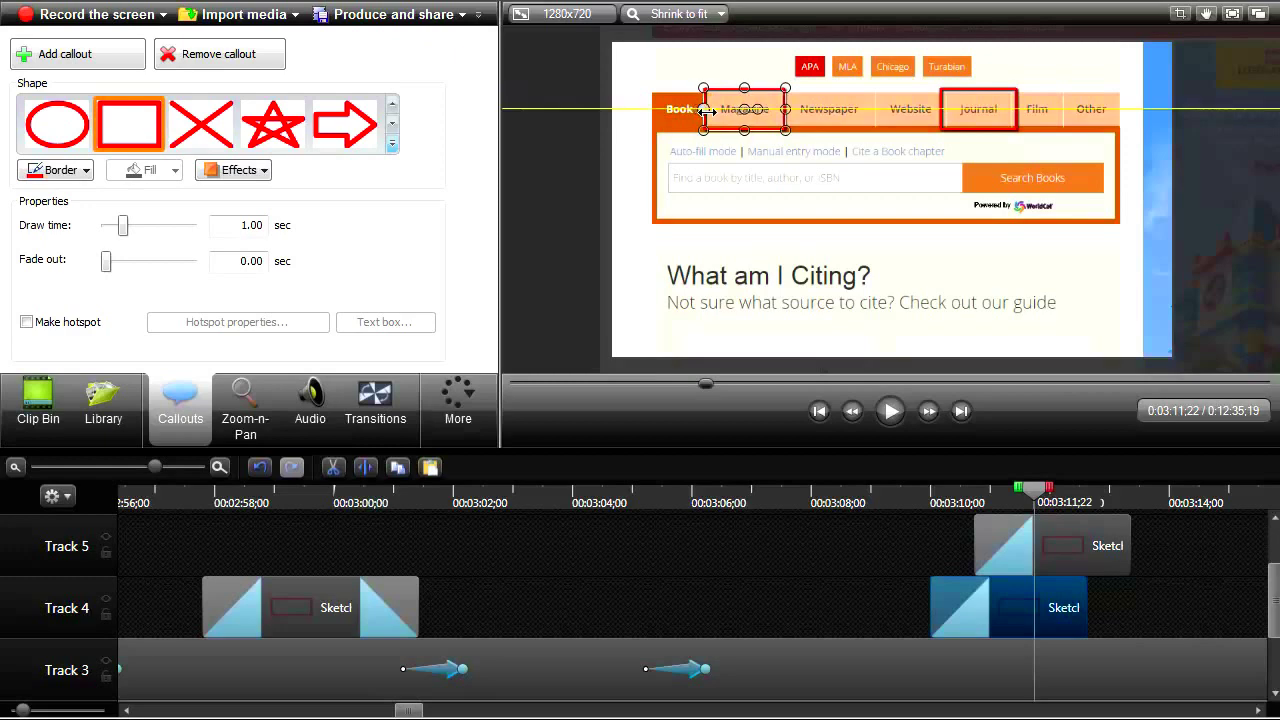
{"action": "left_click", "coordinate": [86, 172]}
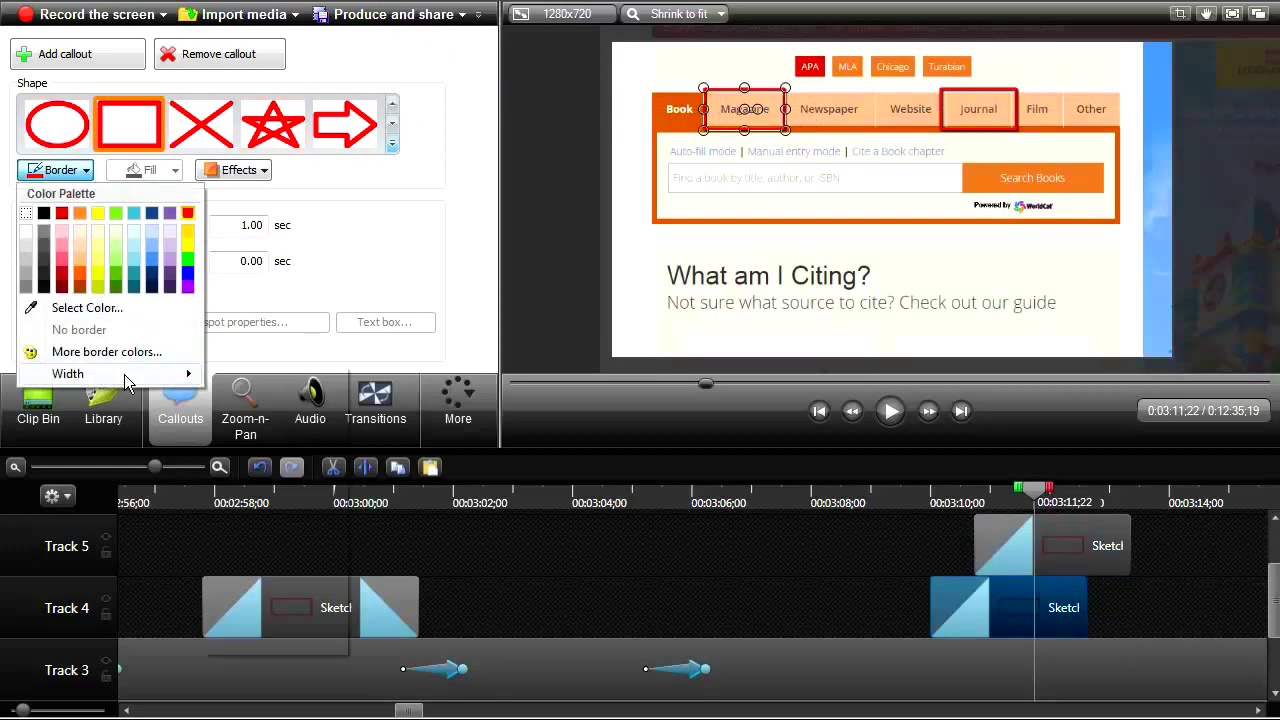
{"action": "mouse_move", "coordinate": [127, 374]}
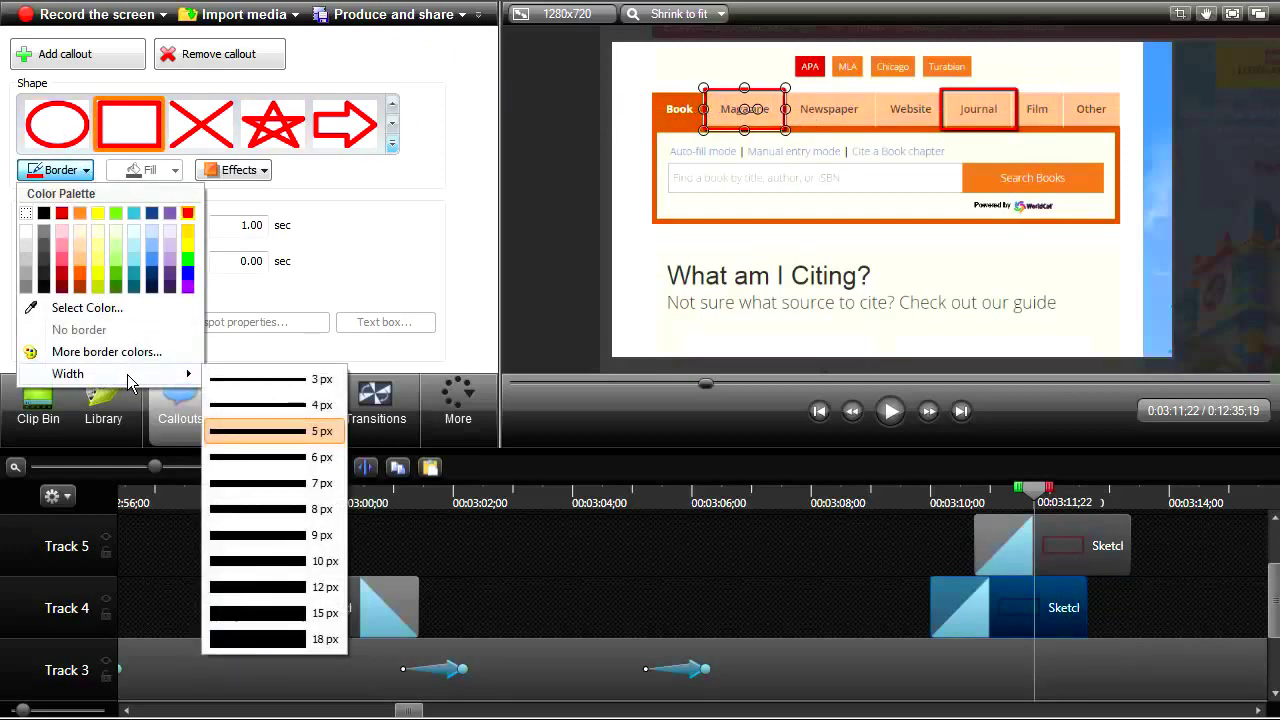
{"action": "left_click", "coordinate": [265, 480]}
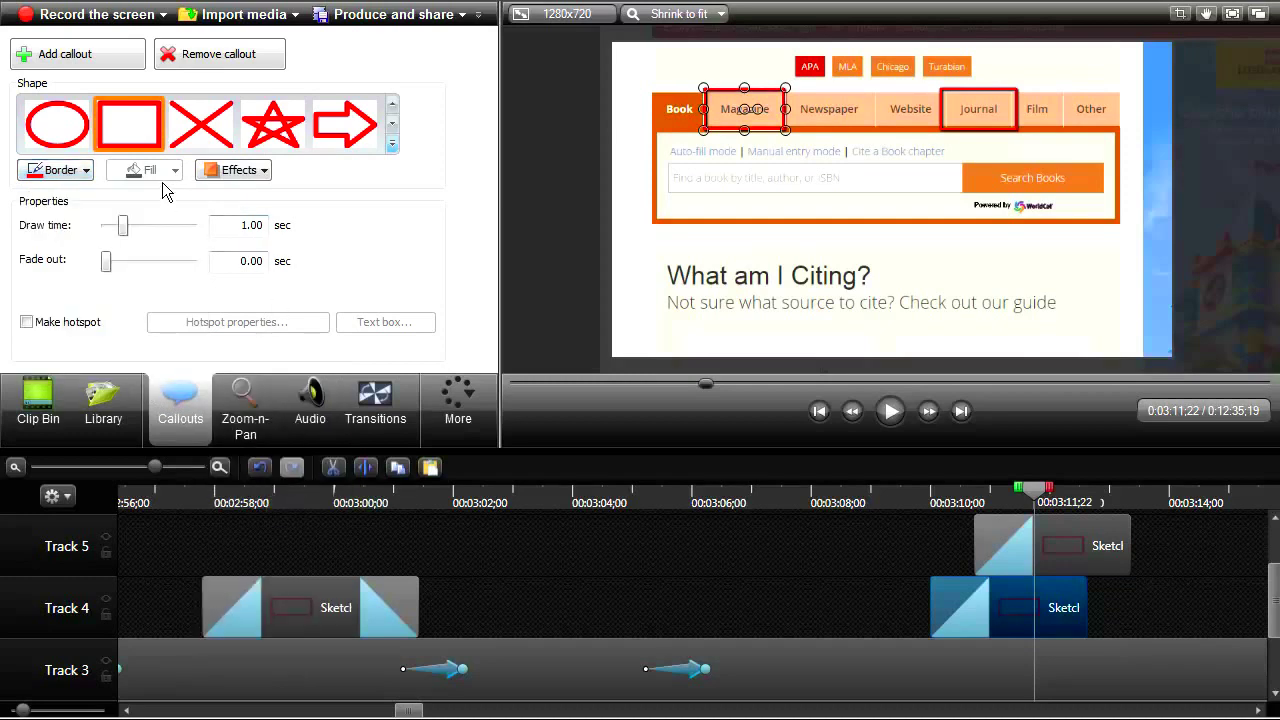
{"action": "left_click", "coordinate": [87, 172]}
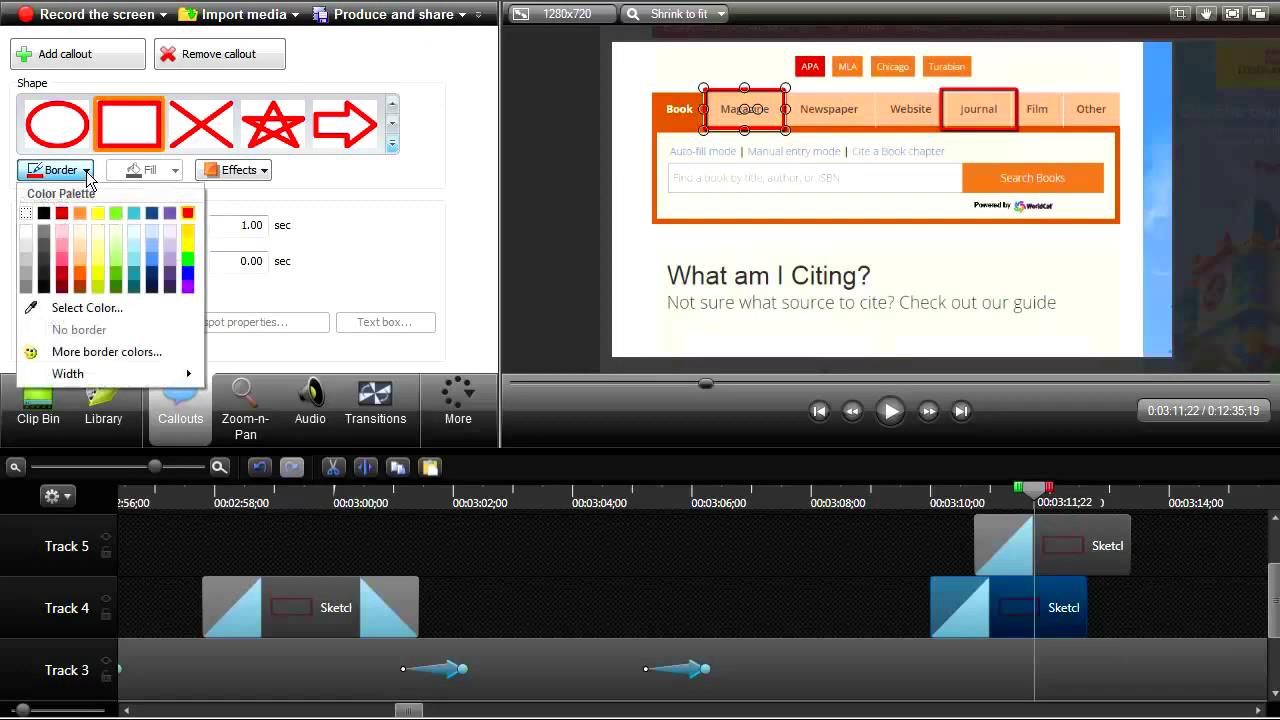
{"action": "left_click", "coordinate": [187, 243]}
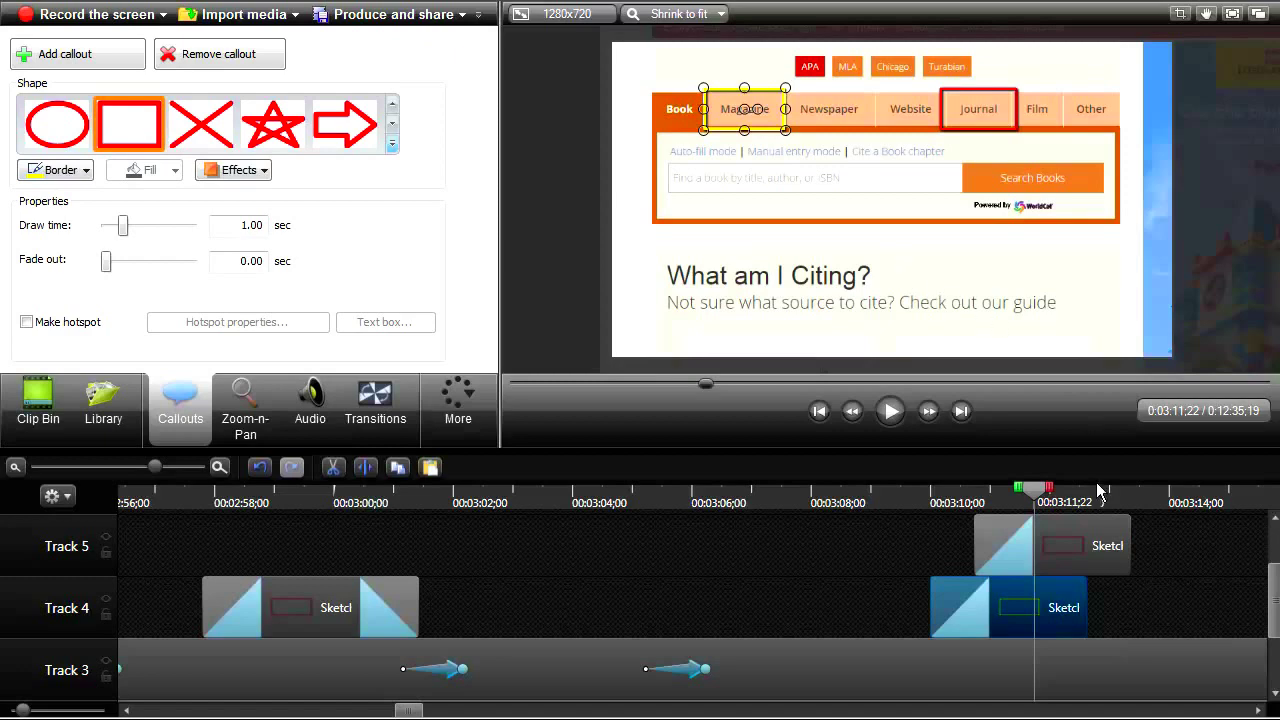
- Replace the red Journal callout on Track 5 with a copy of the yellow Magazine callout, starting at 0:03:10;10
{"action": "right_click", "coordinate": [1092, 540]}
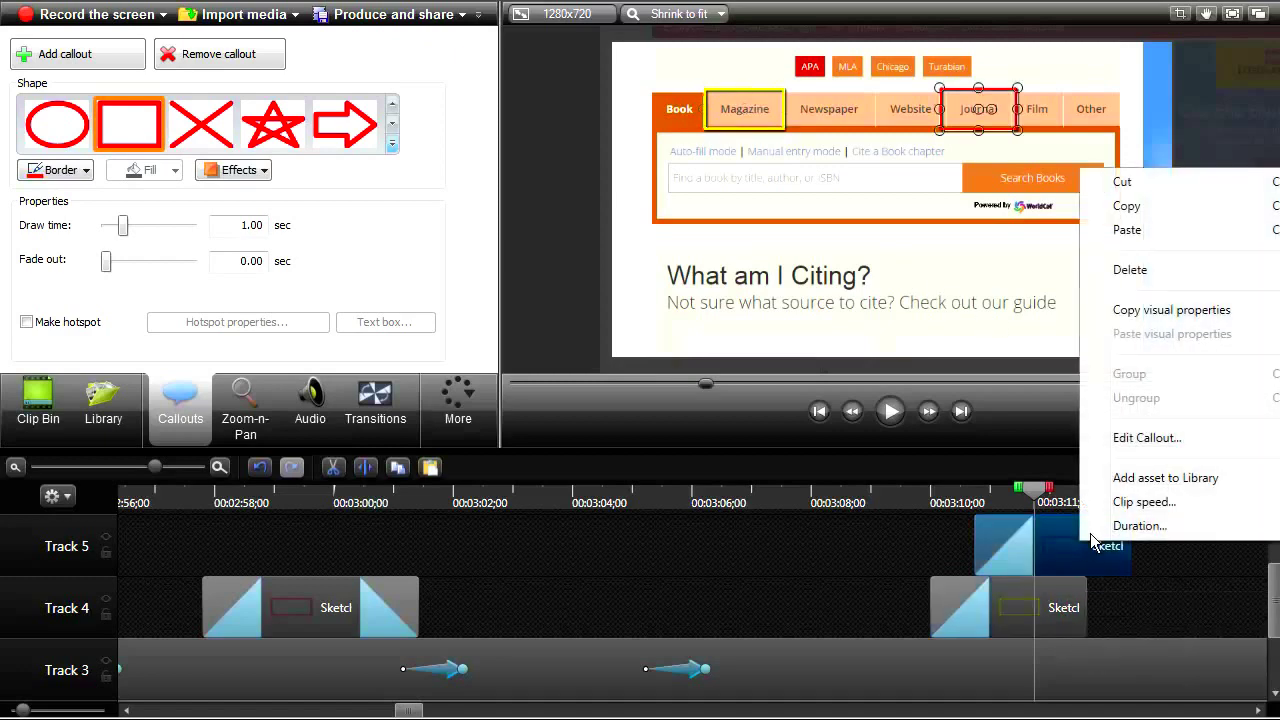
{"action": "left_click", "coordinate": [1143, 270]}
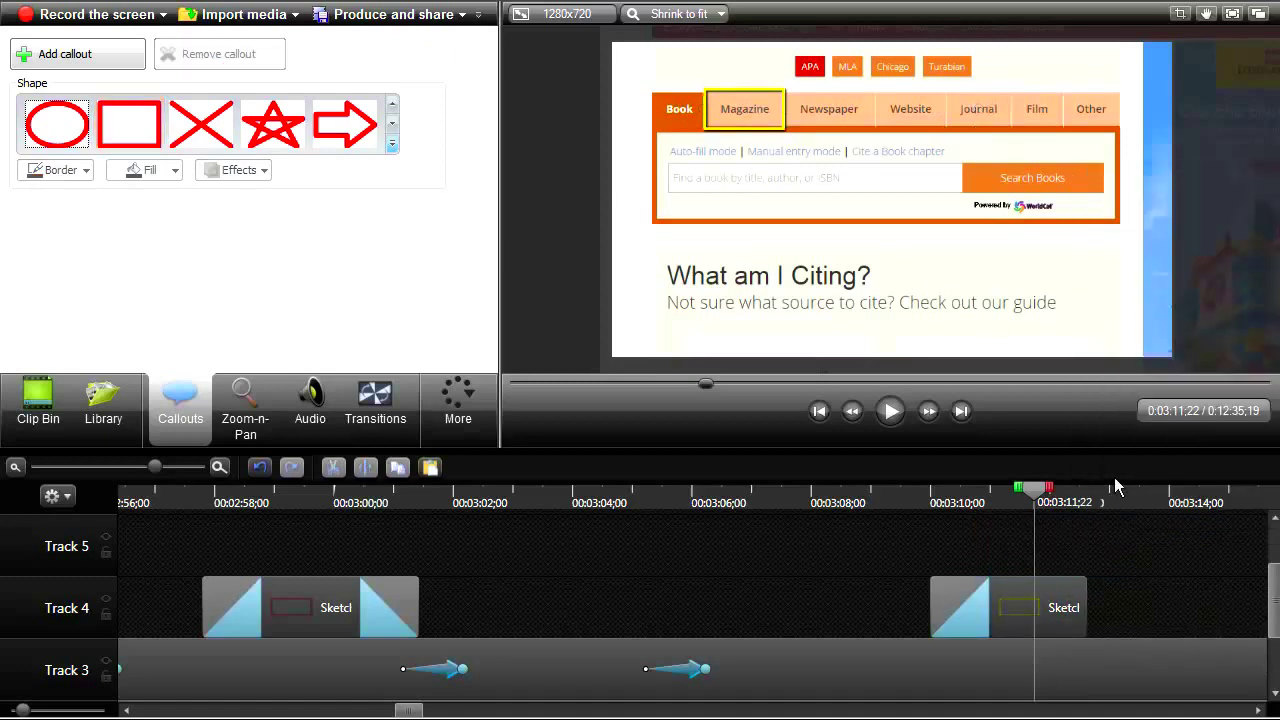
{"action": "right_click", "coordinate": [1060, 598]}
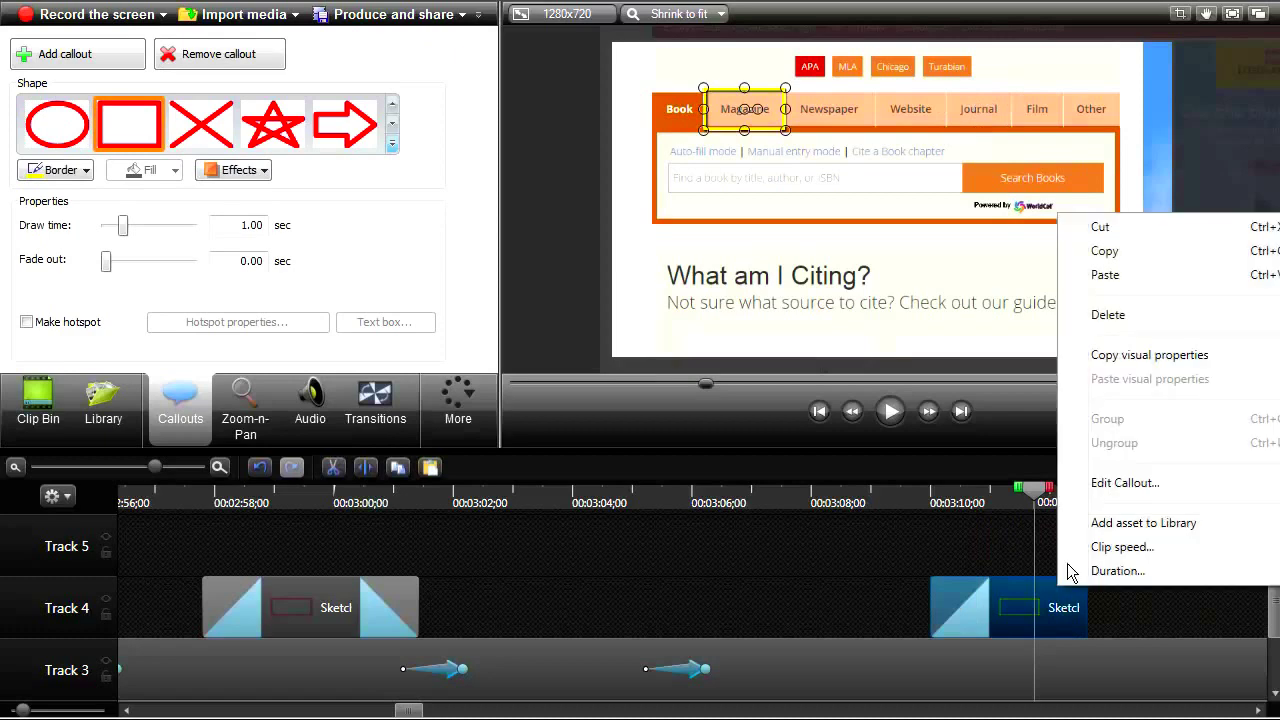
{"action": "left_click", "coordinate": [1103, 251]}
{"action": "left_click_drag", "start_coordinate": [1040, 508], "coordinate": [975, 510]}
{"action": "right_click", "coordinate": [995, 547]}
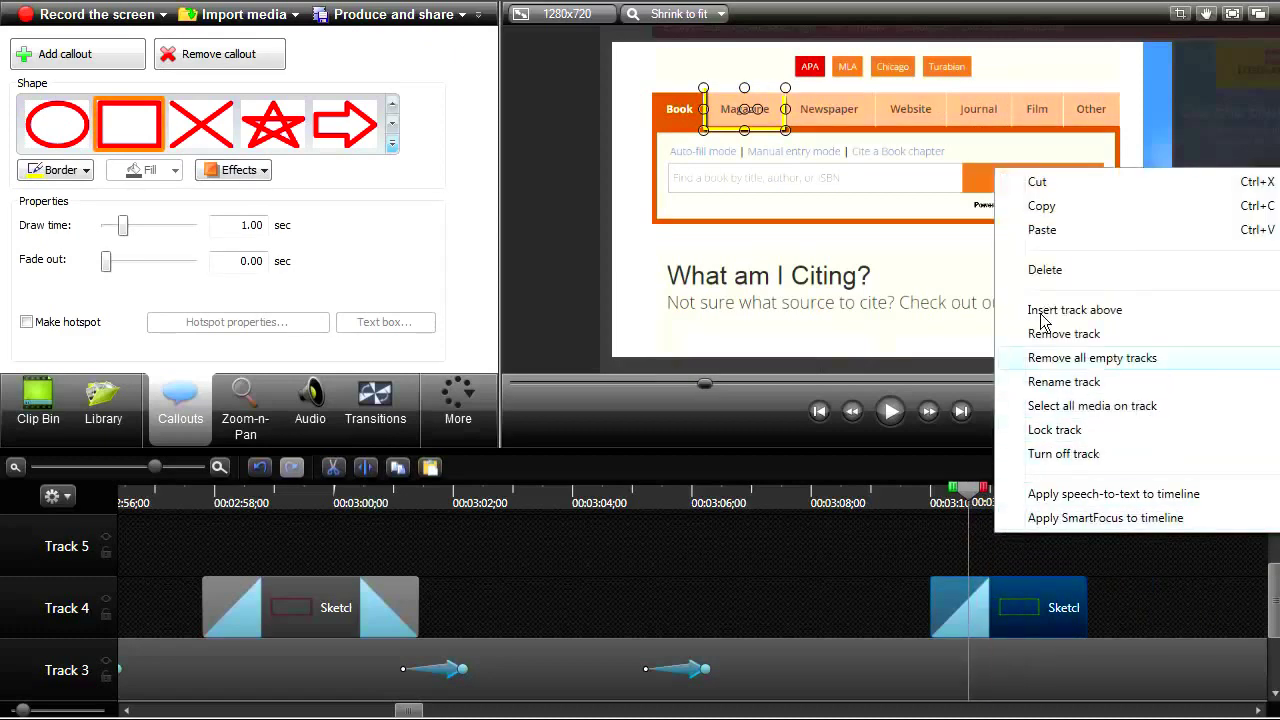
{"action": "left_click", "coordinate": [1045, 234]}
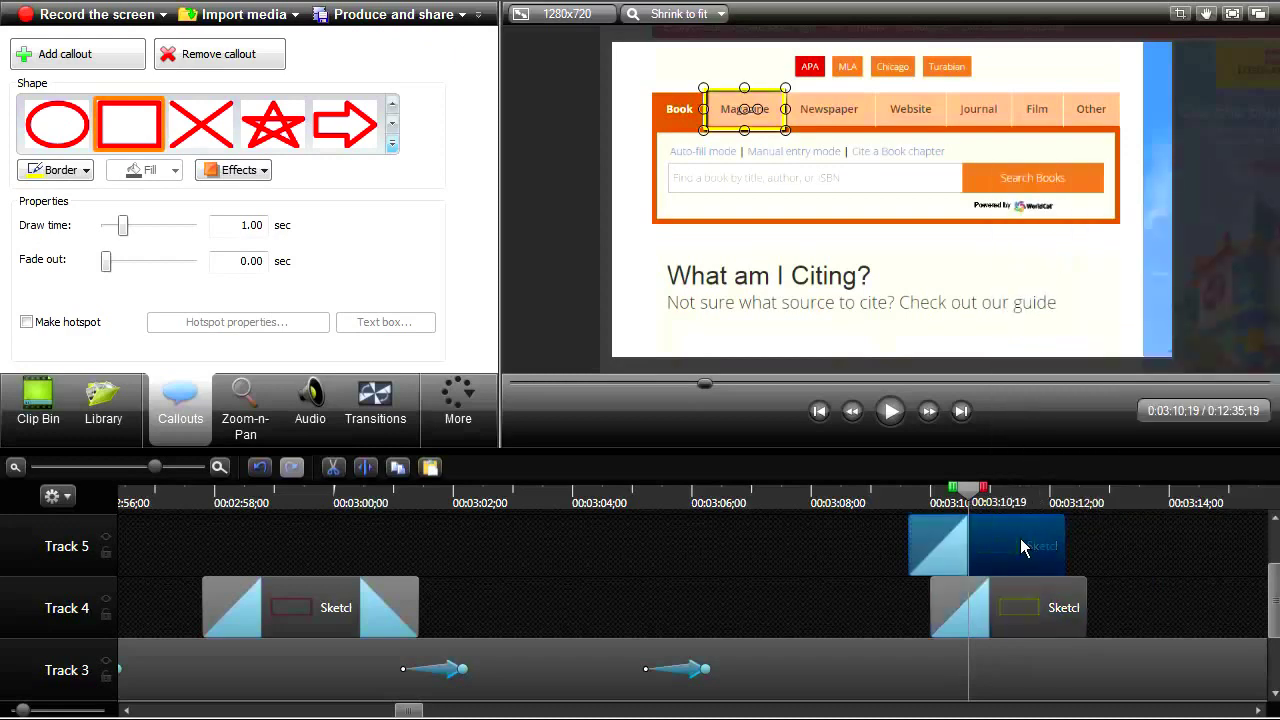
{"action": "left_click_drag", "start_coordinate": [1022, 547], "coordinate": [1062, 553]}
- Preview the yellow copy from 0:03:09;12, then move its rectangle to frame the Journal tab
{"action": "left_click", "coordinate": [893, 507]}
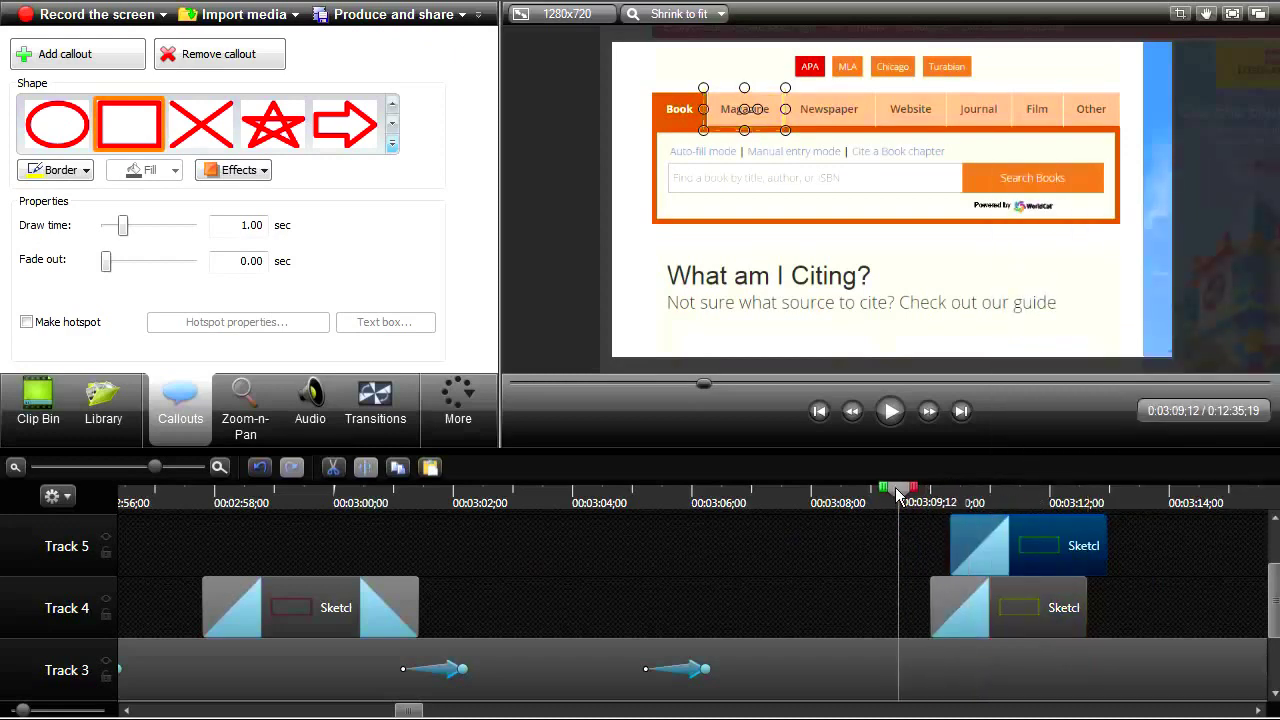
{"action": "left_click", "coordinate": [890, 411]}
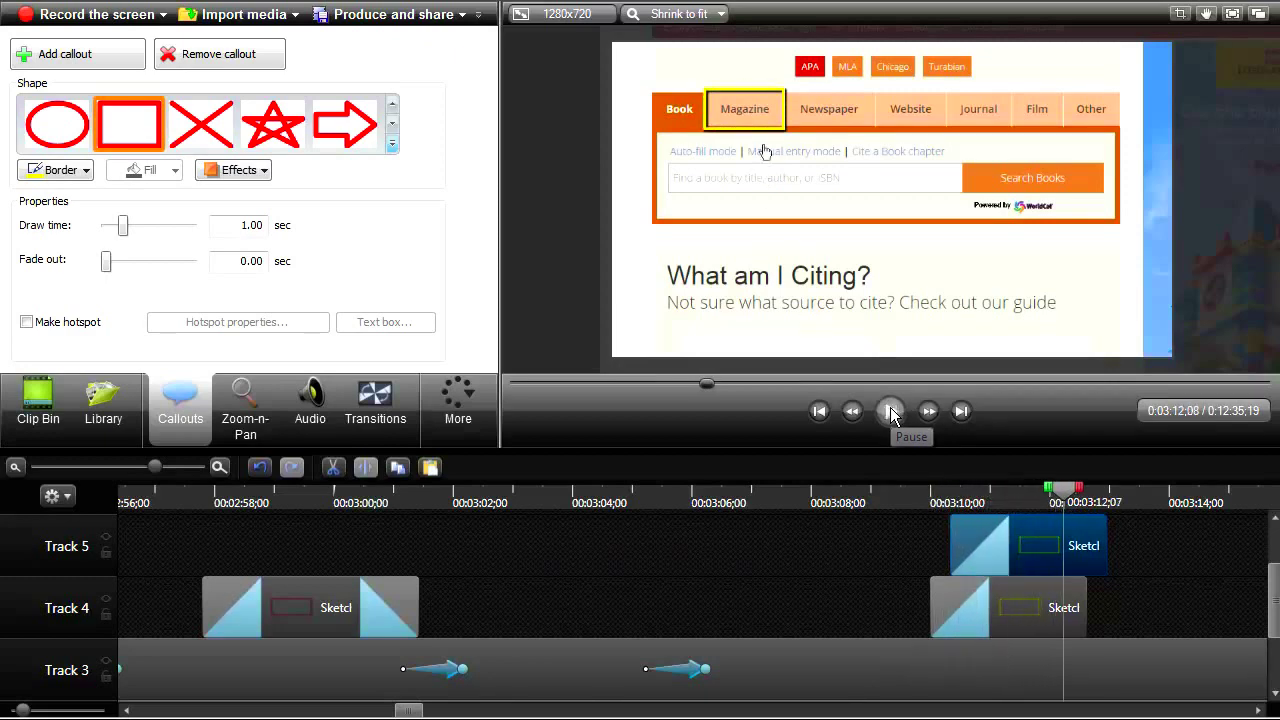
{"action": "left_click", "coordinate": [891, 413]}
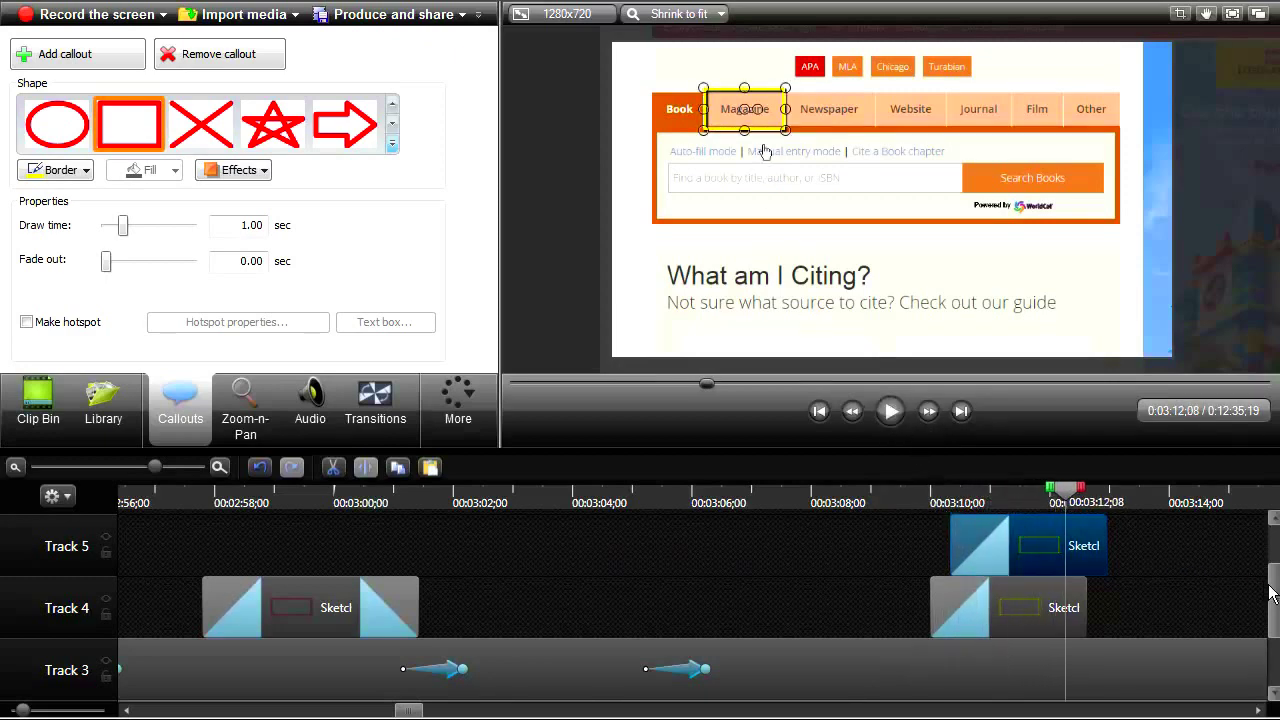
{"action": "scroll", "coordinate": [1272, 592], "scroll_direction": "up", "scroll_amount": 2}
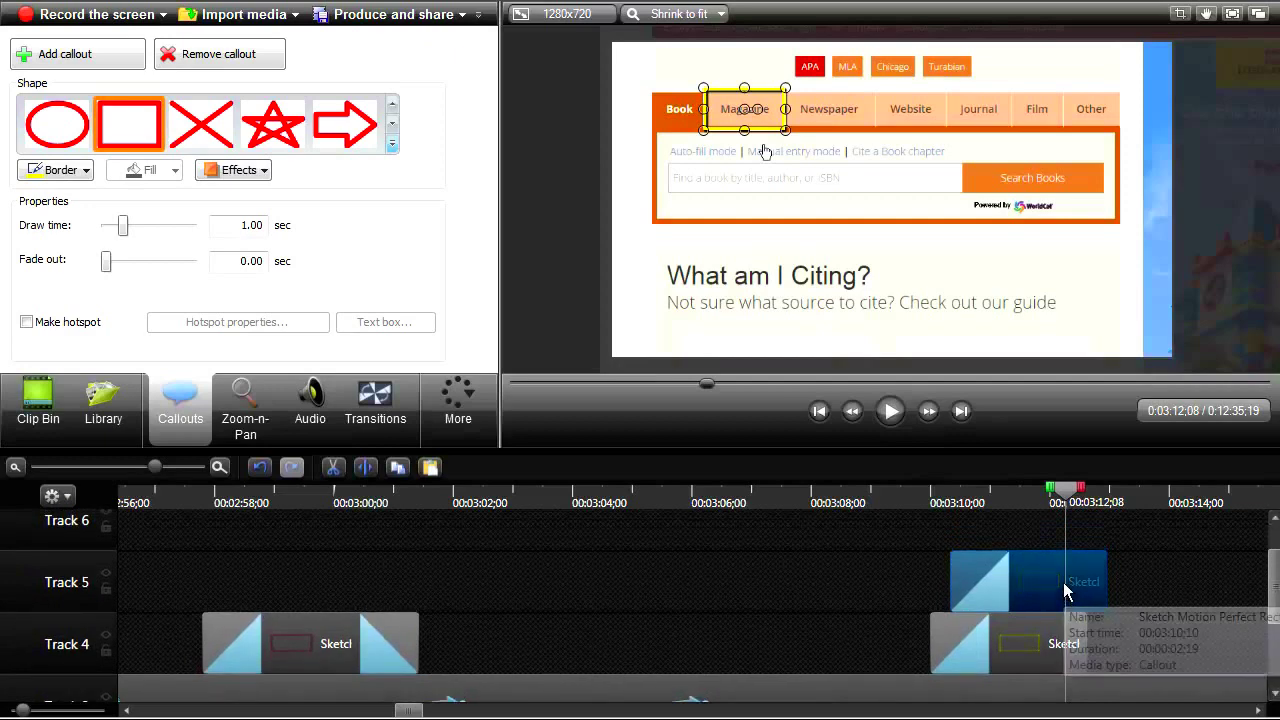
{"action": "key", "text": "ctrl+Left"}
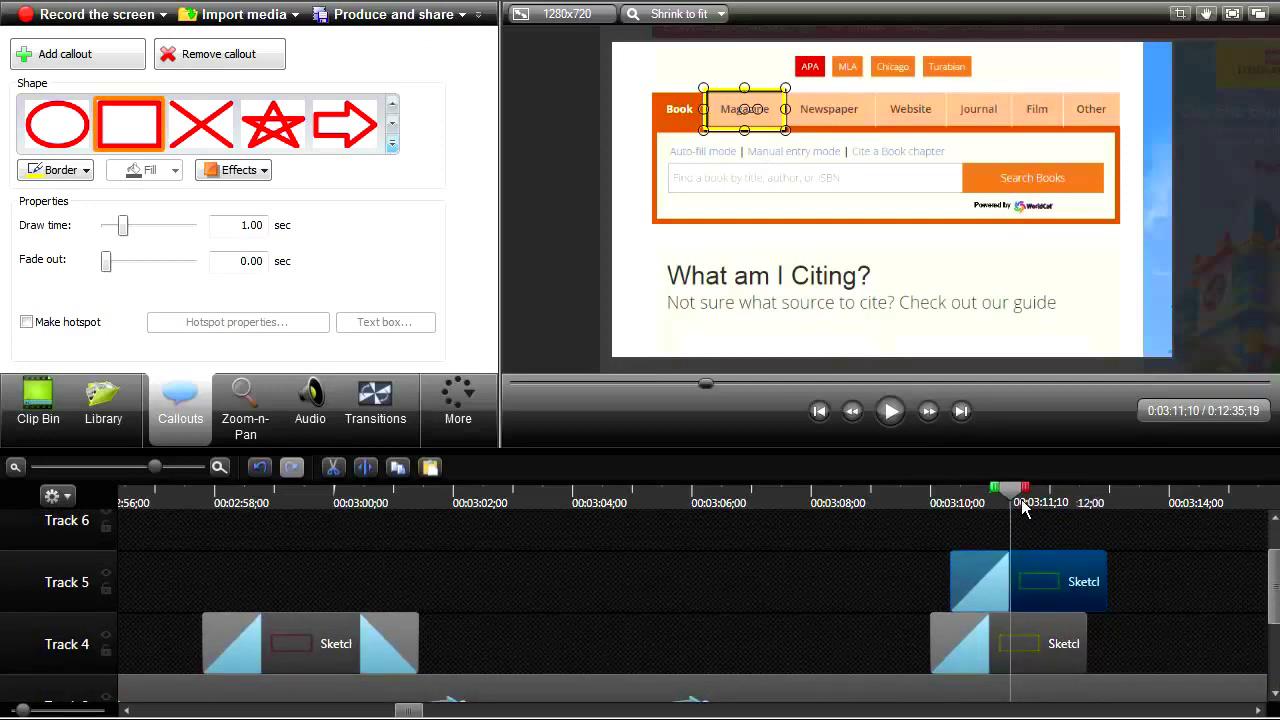
{"action": "left_click_drag", "start_coordinate": [760, 95], "coordinate": [1010, 95]}
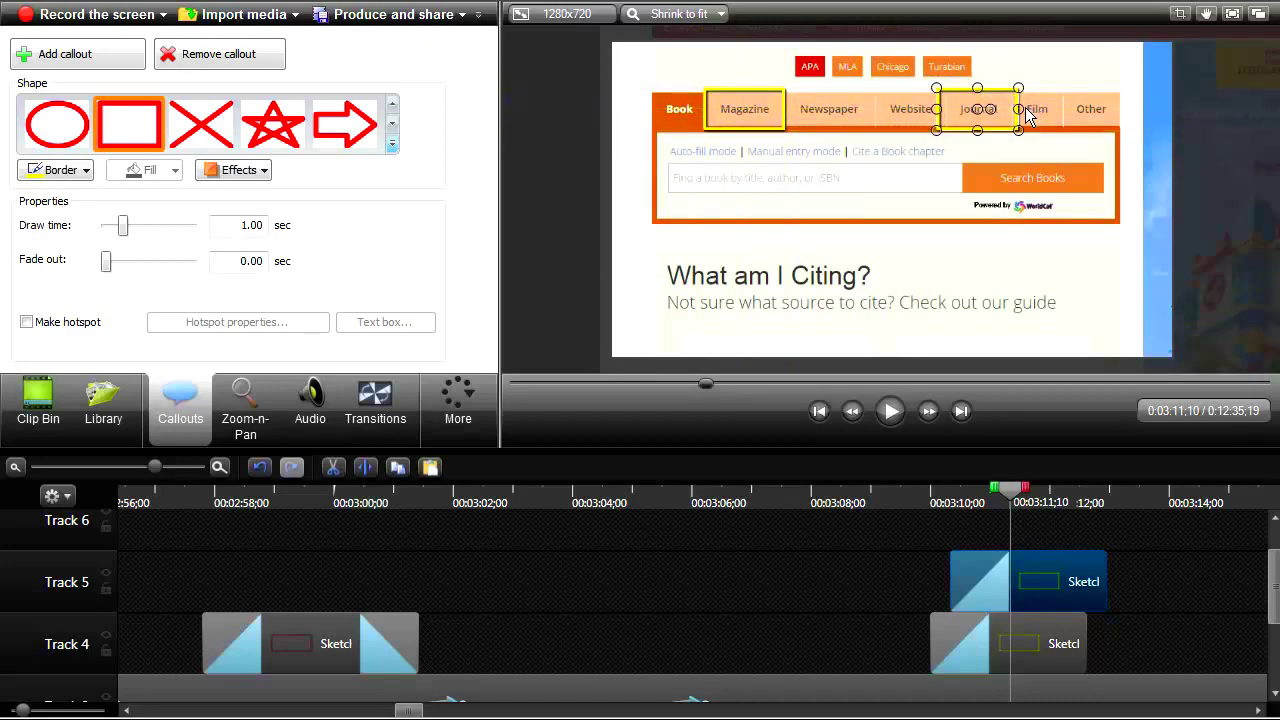
- Play back the Magazine and Journal callouts from 0:03:09;12 to check their timing
{"action": "left_click", "coordinate": [894, 501]}
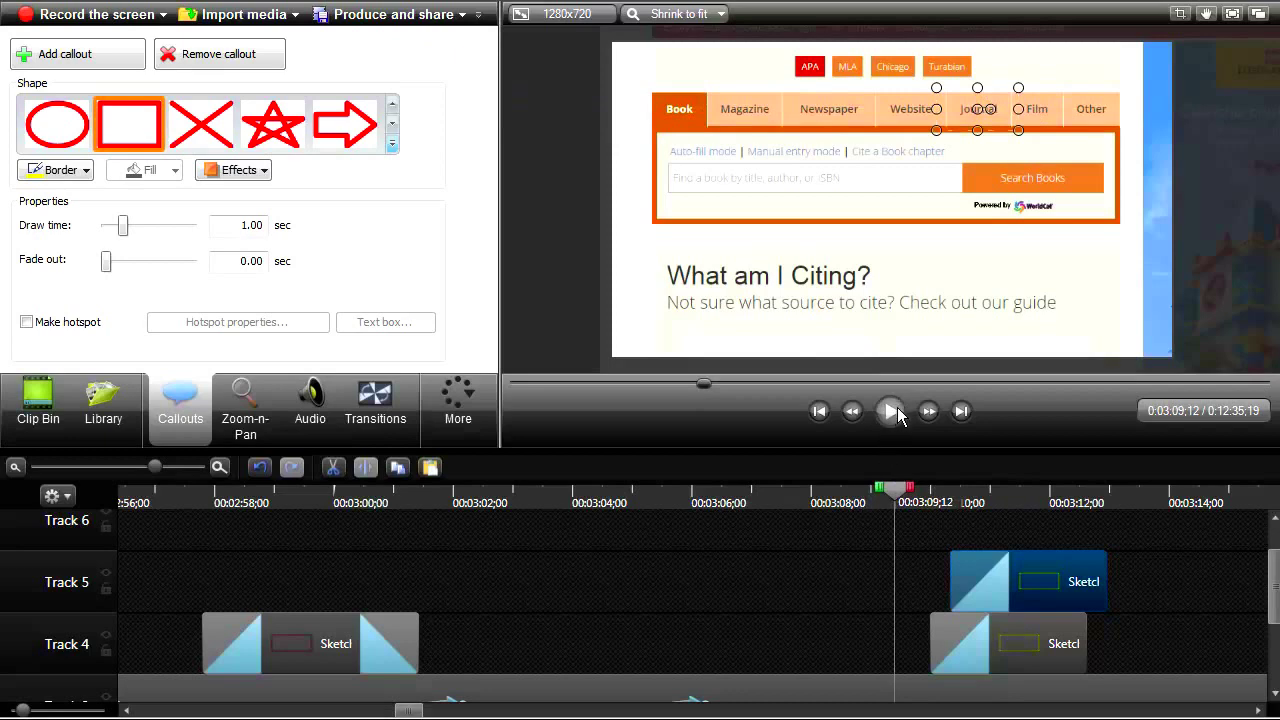
{"action": "left_click", "coordinate": [891, 411]}
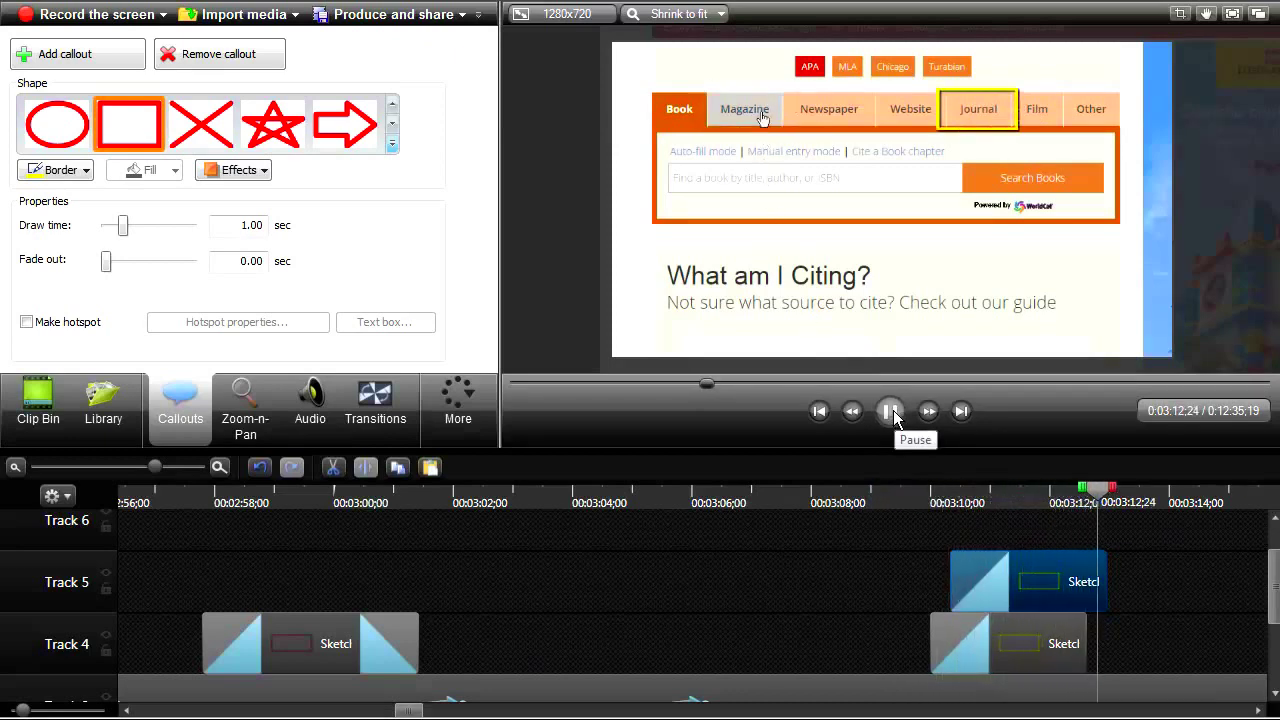
{"action": "left_click", "coordinate": [891, 413]}
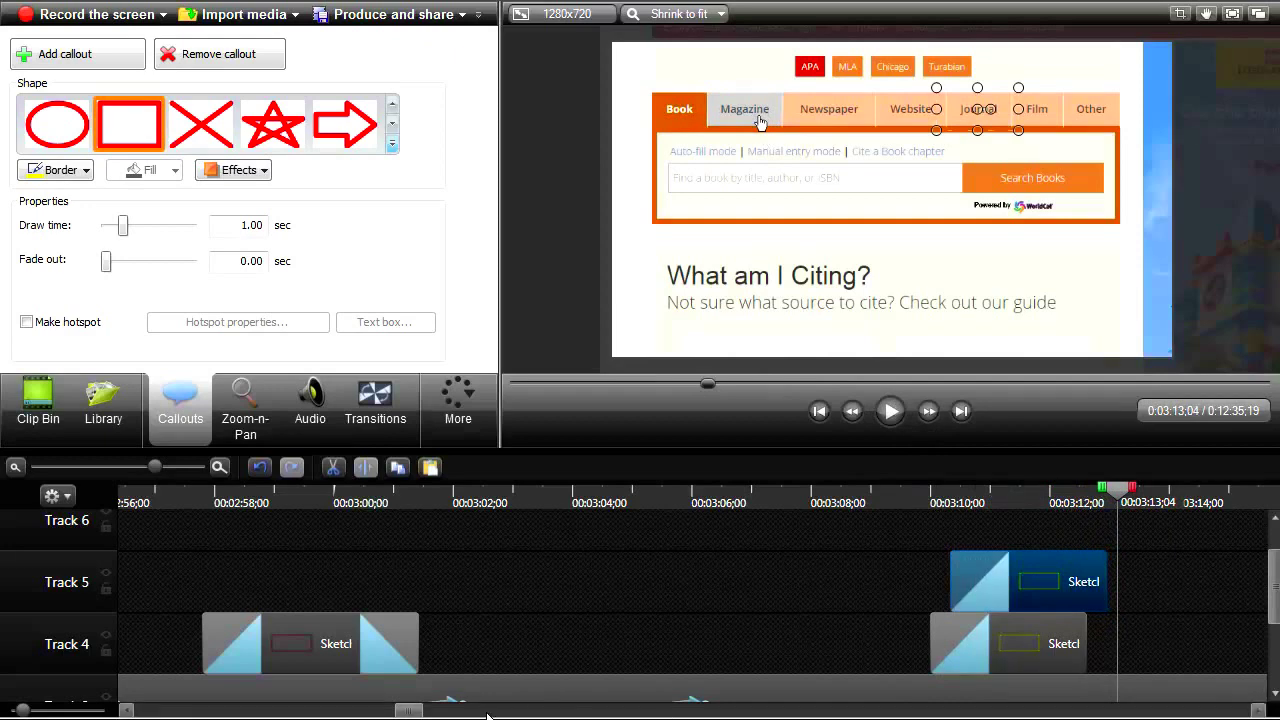
- Extend the Journal callout on Track 5 so that it ends at about 0:03:20;00
{"action": "left_click_drag", "start_coordinate": [407, 712], "coordinate": [415, 712]}
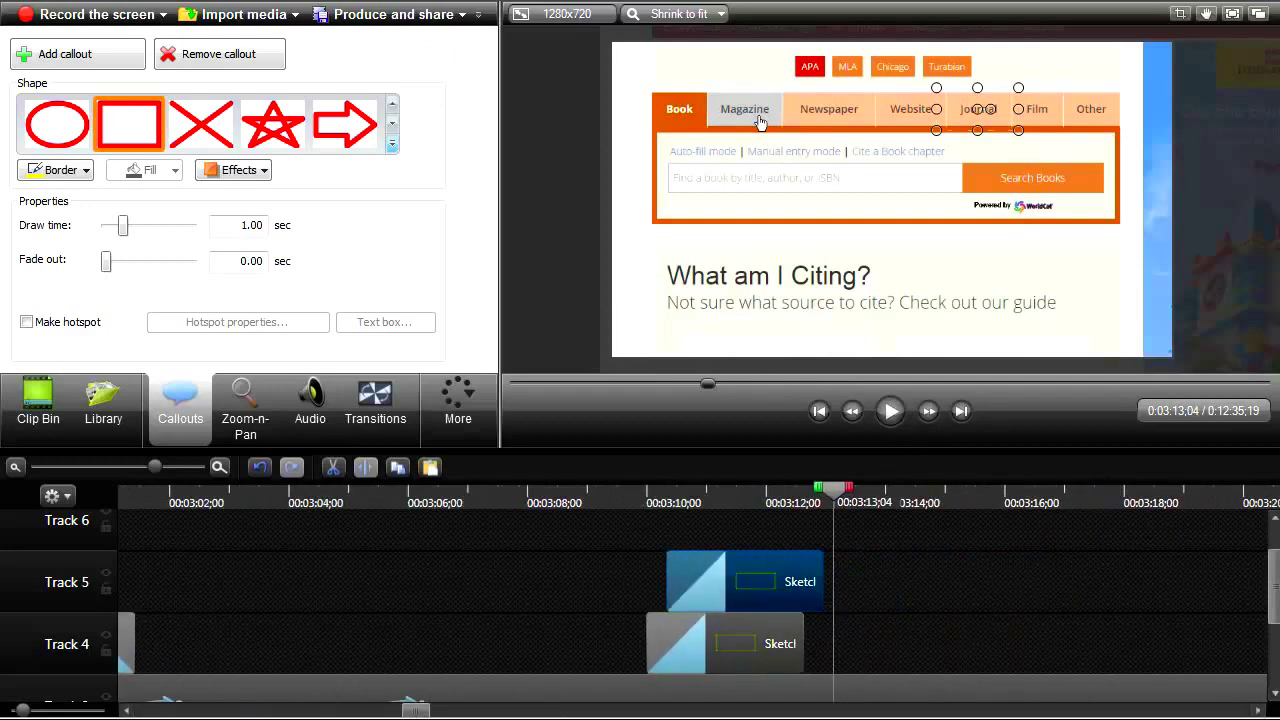
{"action": "left_click_drag", "start_coordinate": [801, 582], "coordinate": [1232, 582]}
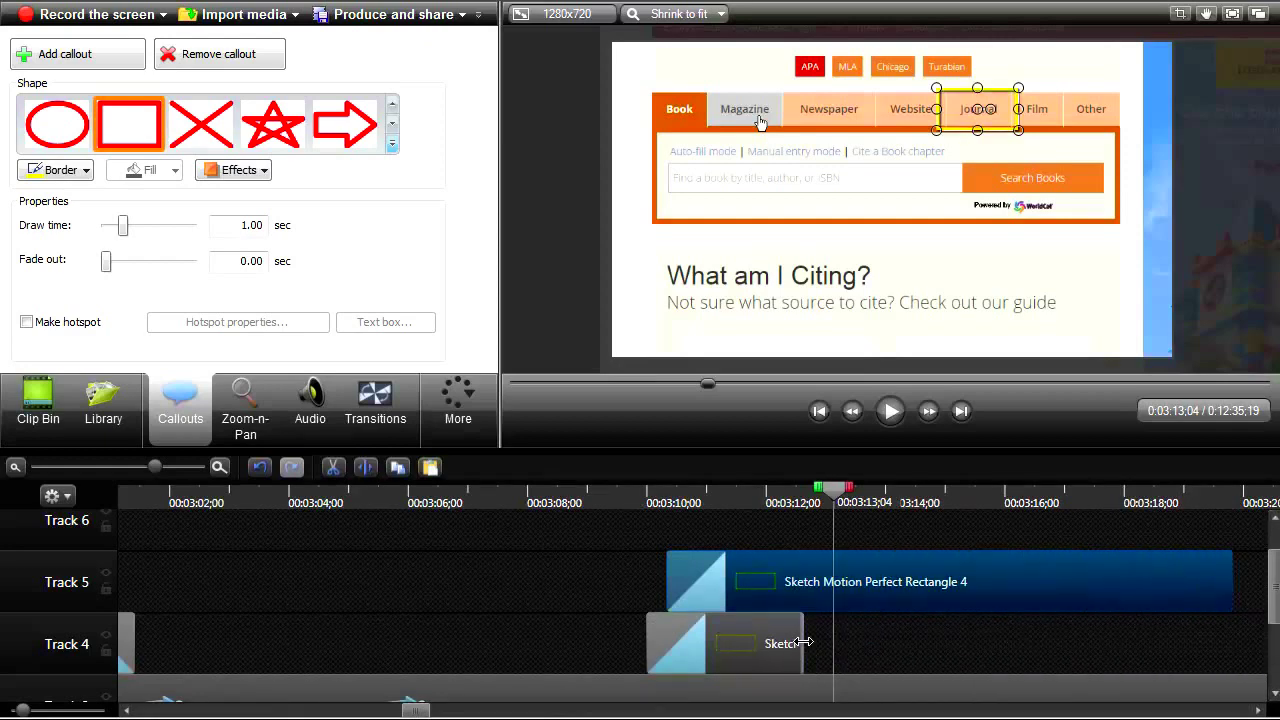
- Extend the Magazine callout on Track 4 and the Journal callout on Track 5 so both end at about 0:03:32;00
{"action": "left_click_drag", "start_coordinate": [803, 642], "coordinate": [1232, 642]}
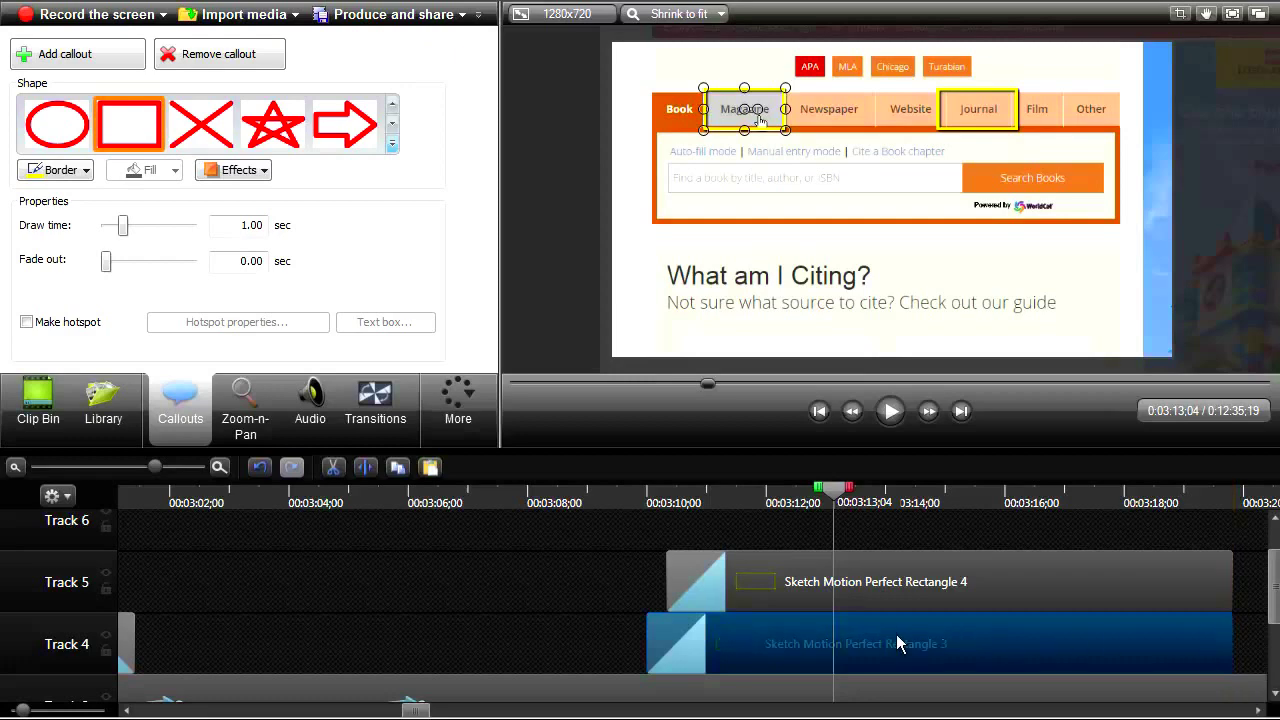
{"action": "left_click_drag", "start_coordinate": [152, 467], "coordinate": [137, 467]}
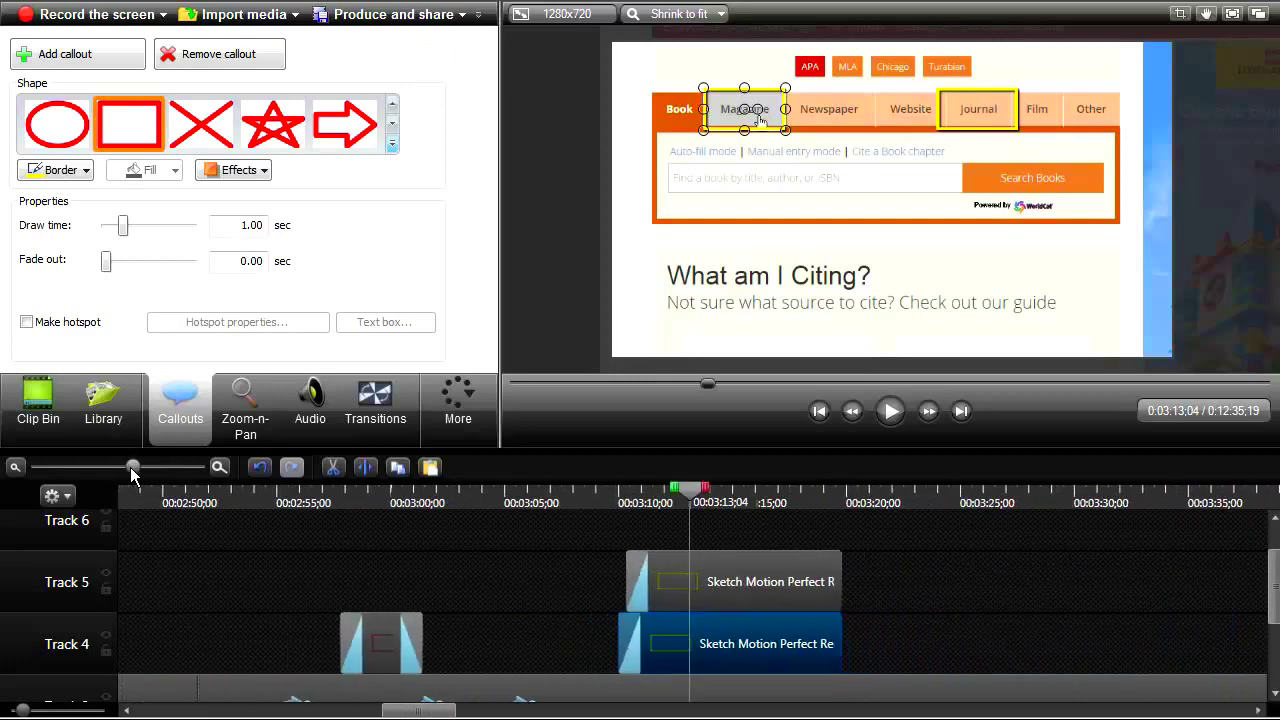
{"action": "left_click_drag", "start_coordinate": [1275, 576], "coordinate": [1275, 612]}
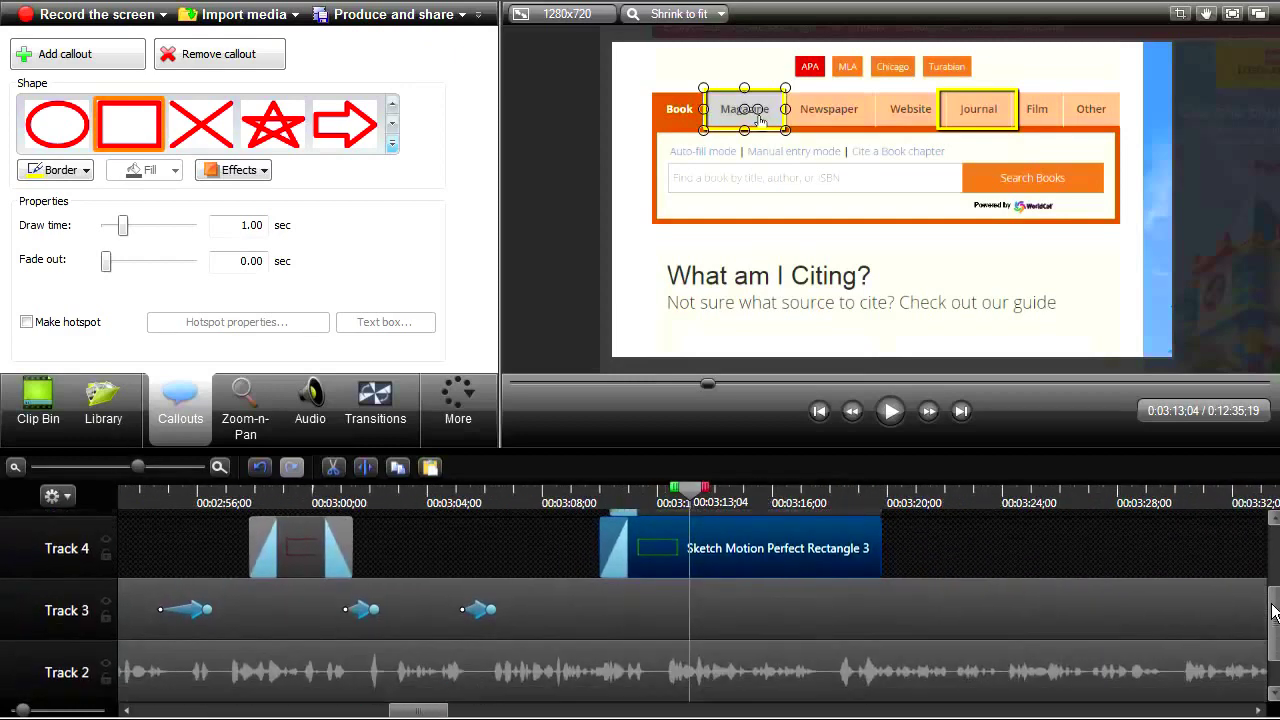
{"action": "left_click_drag", "start_coordinate": [881, 539], "coordinate": [1046, 537]}
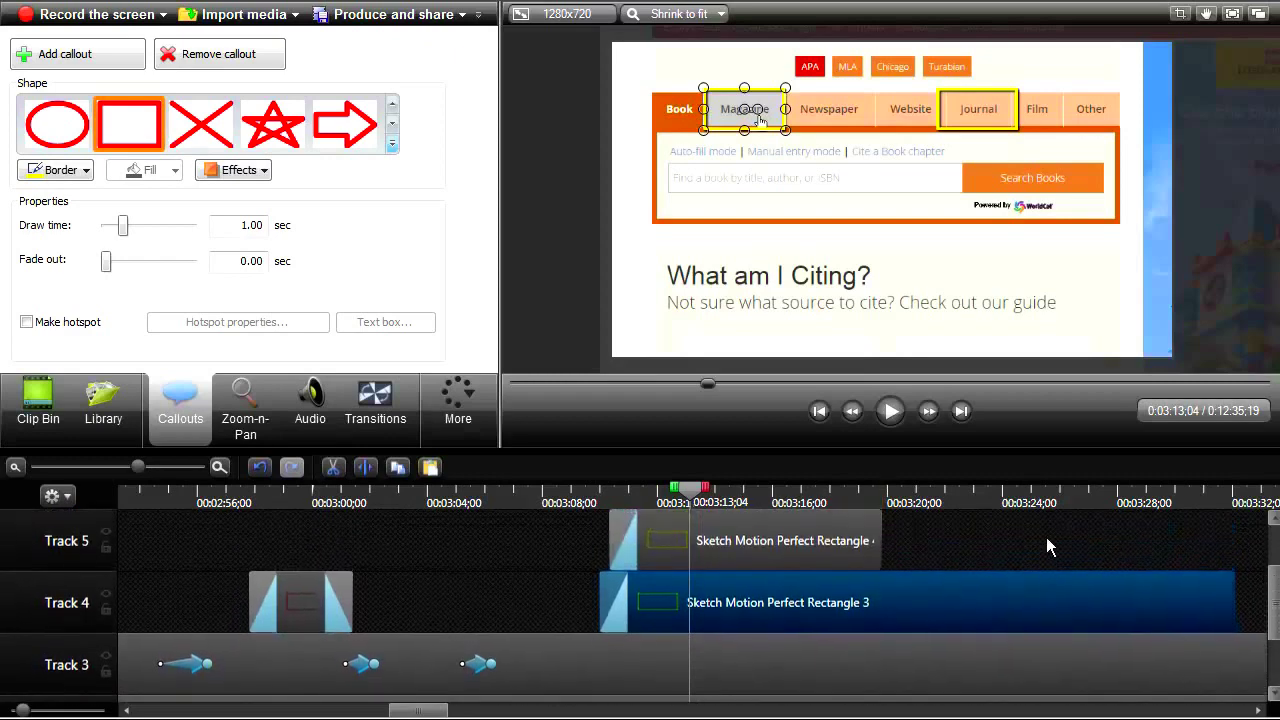
{"action": "left_click_drag", "start_coordinate": [880, 541], "coordinate": [1276, 580]}
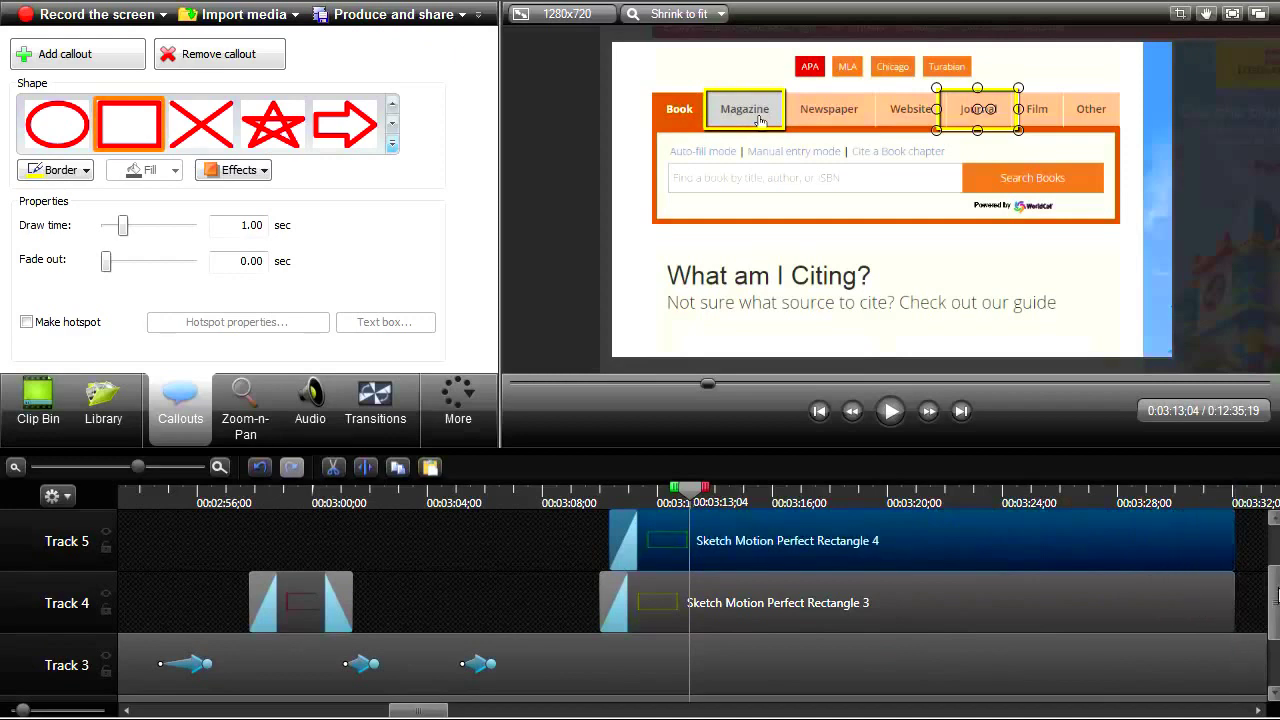
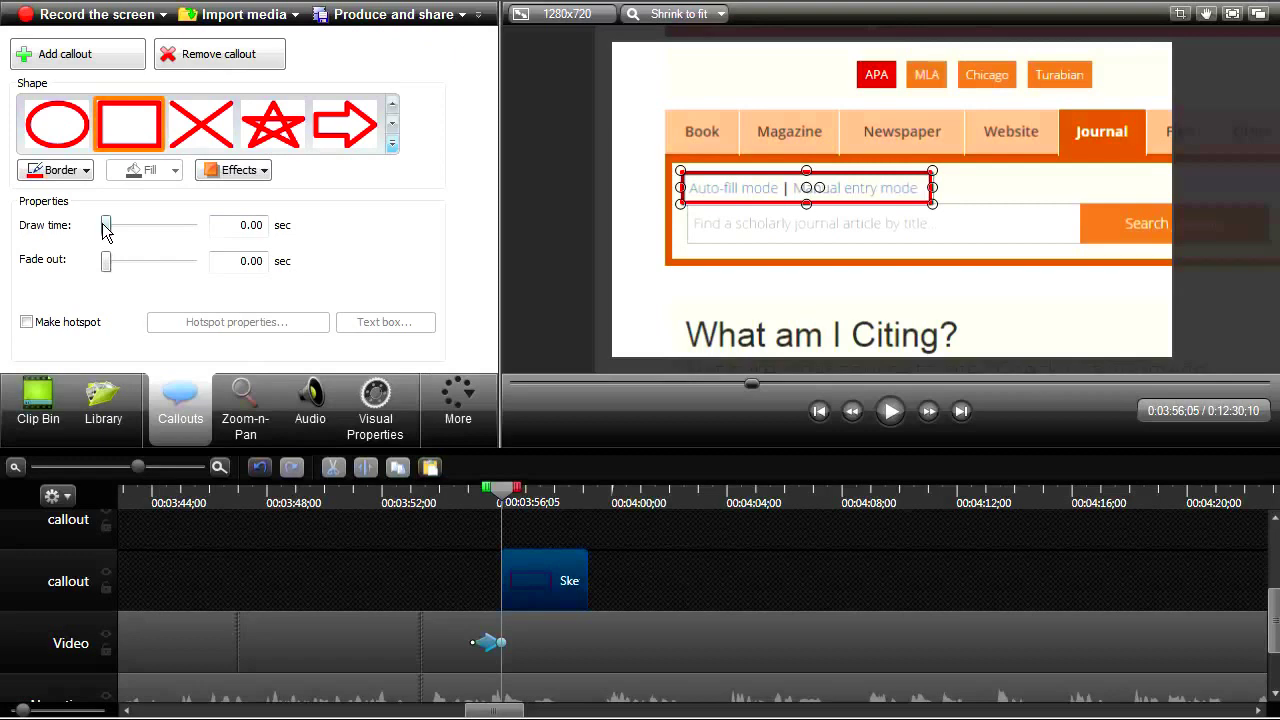
- Give the red entry-mode callout a draw time of 0.47 sec and move it to start at 0:03:56;05
{"action": "left_click_drag", "start_coordinate": [103, 224], "coordinate": [115, 240]}
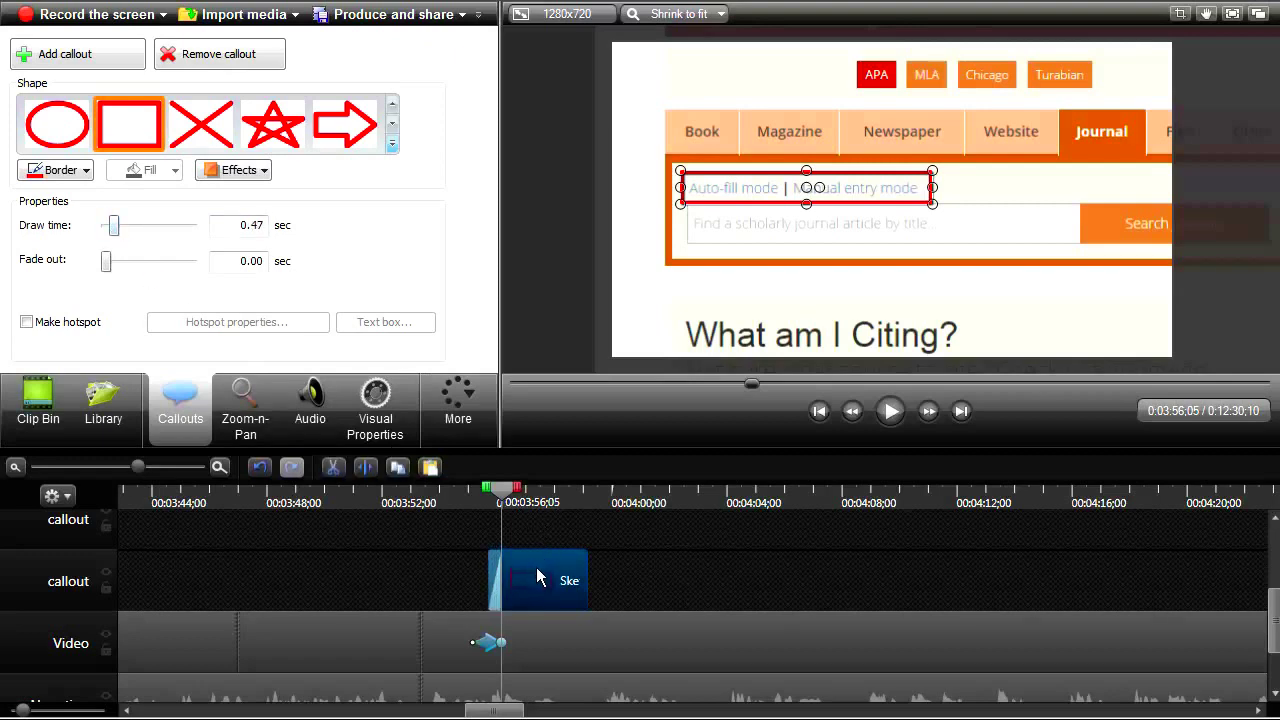
{"action": "left_click_drag", "start_coordinate": [536, 567], "coordinate": [565, 592]}
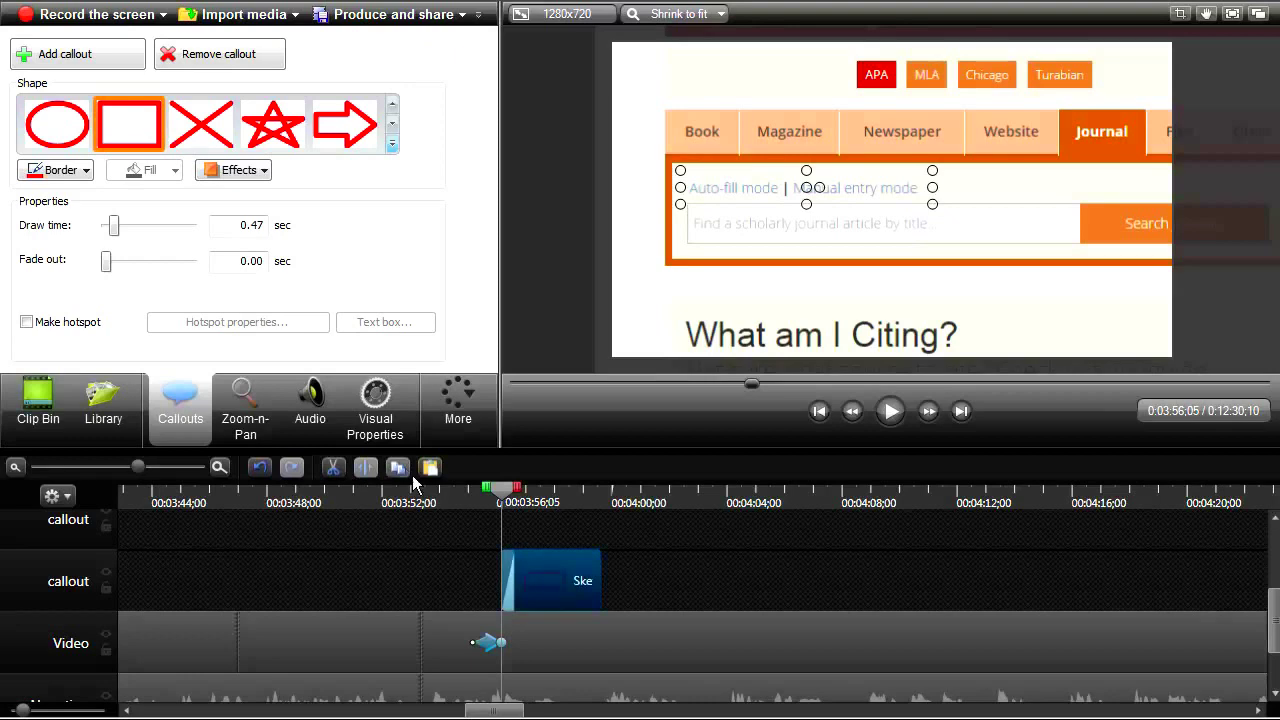
- Play back the zoom and the red entry-mode callout from about 0:03:54;04 to check their timing
{"action": "left_click", "coordinate": [443, 500]}
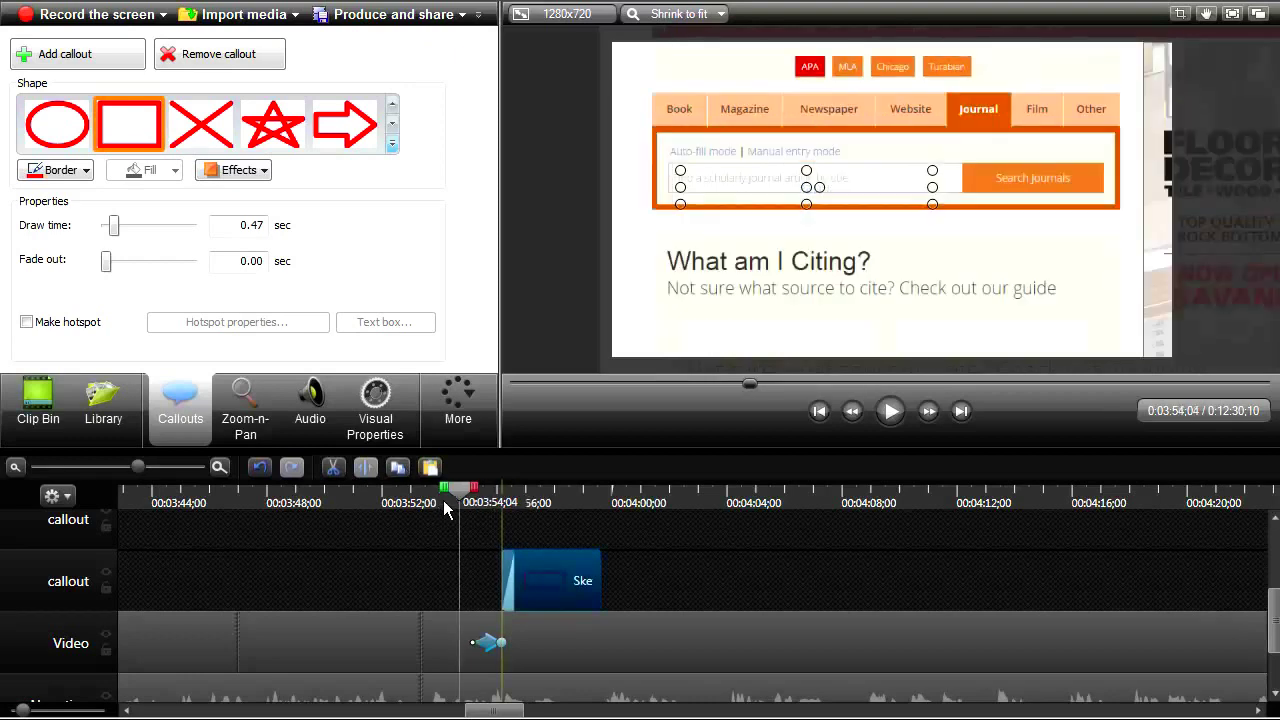
{"action": "left_click", "coordinate": [893, 410]}
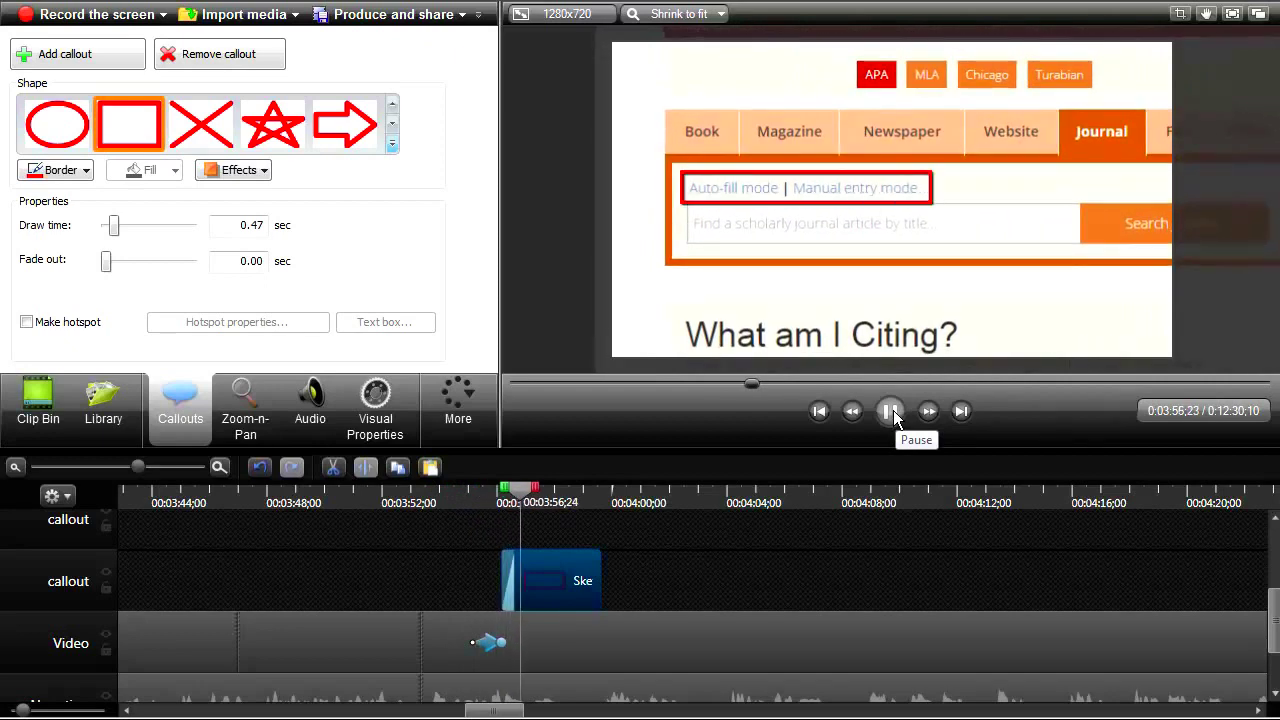
{"action": "left_click", "coordinate": [891, 412]}
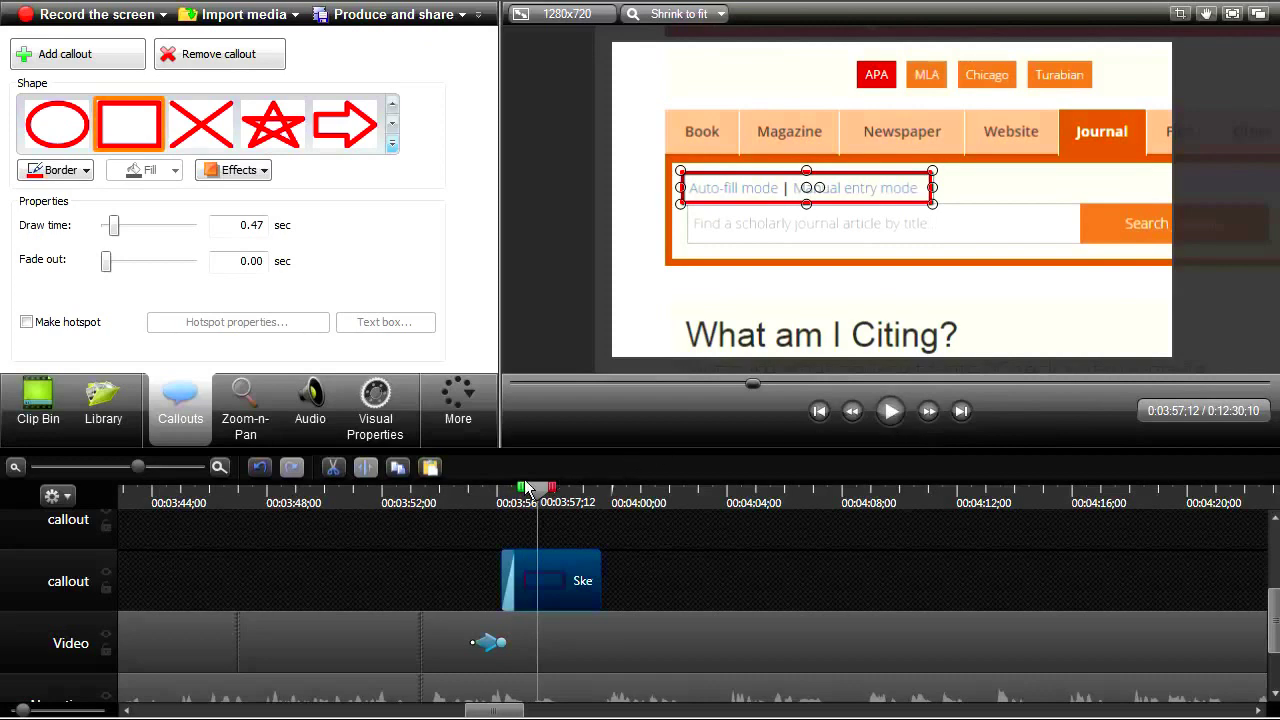
{"action": "left_click", "coordinate": [466, 494]}
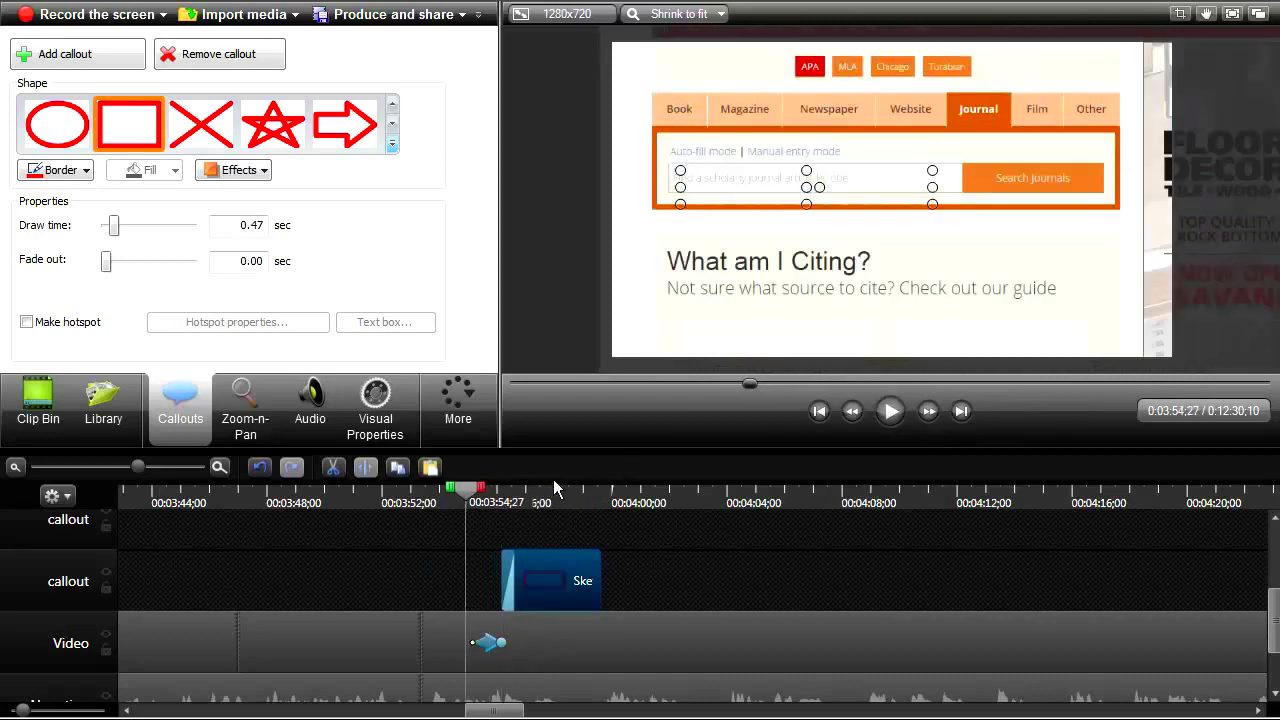
{"action": "left_click", "coordinate": [890, 411]}
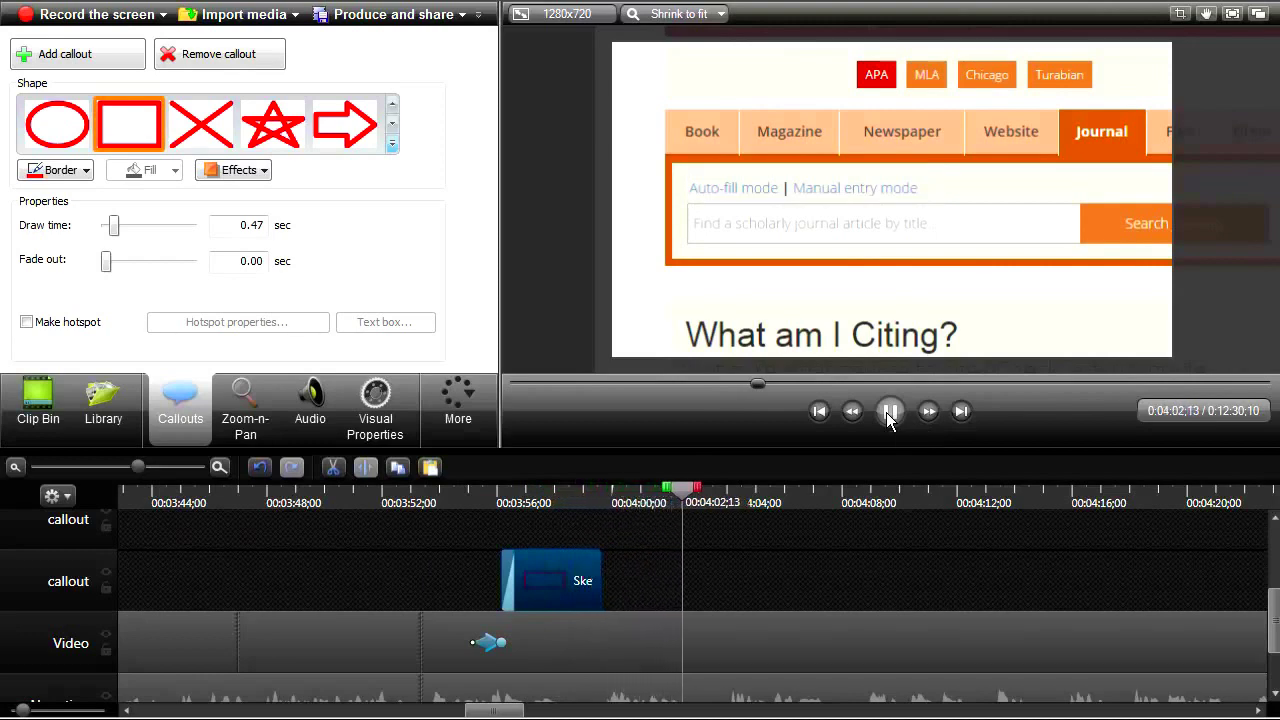
{"action": "left_click", "coordinate": [882, 416]}
- Extend the red entry-mode callout to end at about 0:04:05;00, and play on to check the pause in the narration
{"action": "left_click_drag", "start_coordinate": [601, 580], "coordinate": [755, 580]}
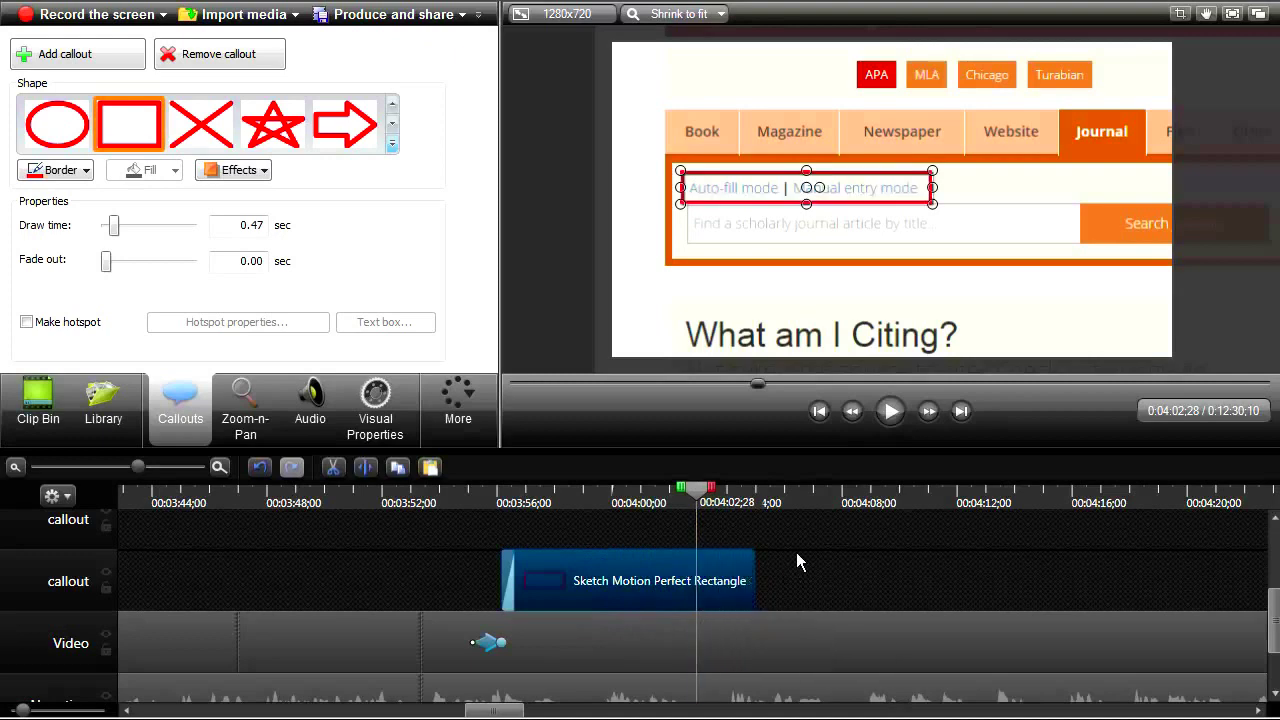
{"action": "left_click", "coordinate": [896, 413]}
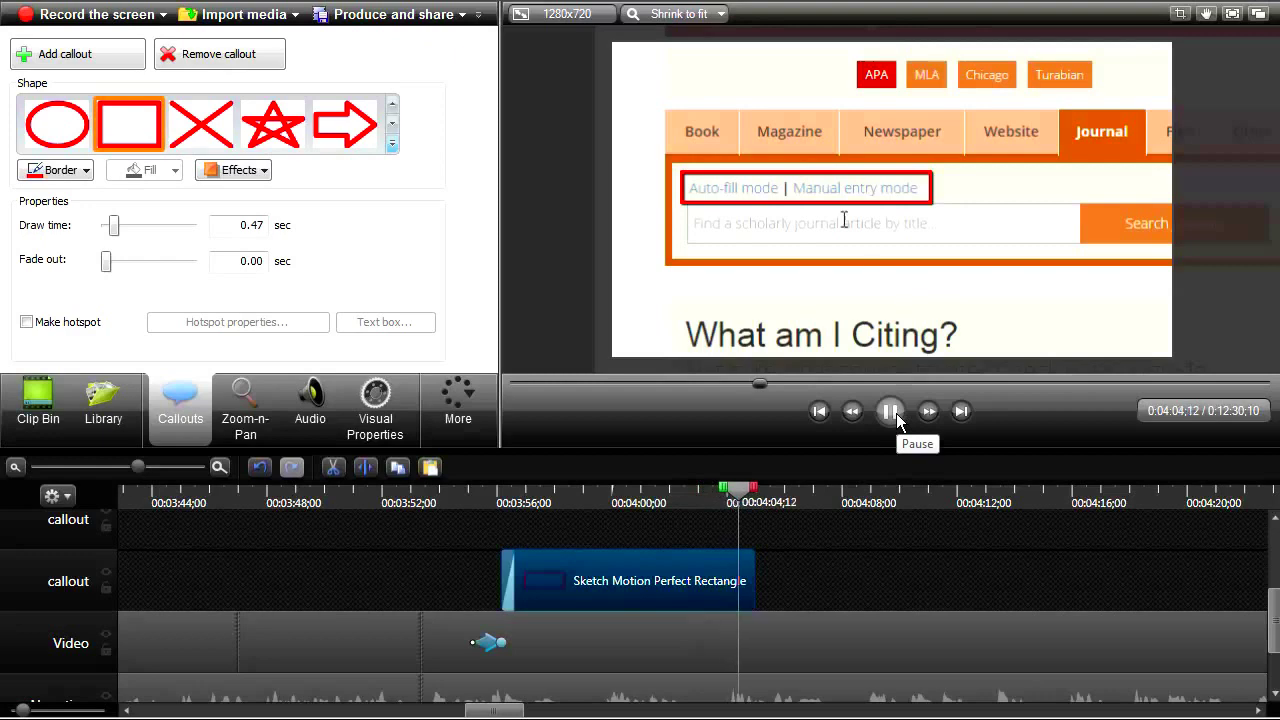
{"action": "left_click", "coordinate": [896, 413]}
- Cut the silent section from 0:04:02;28 to 0:04:03;20 out of the timeline
{"action": "scroll", "coordinate": [1274, 622], "scroll_direction": "down", "scroll_amount": 3}
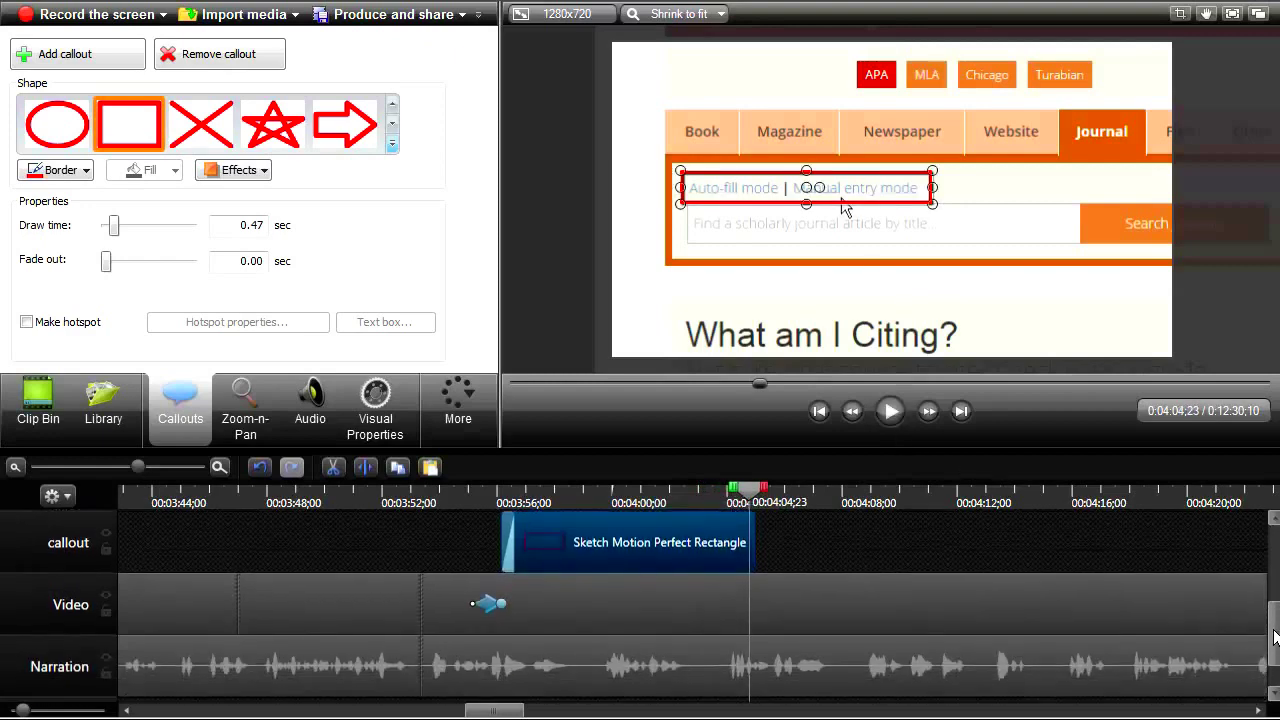
{"action": "mouse_move", "coordinate": [737, 500]}
{"action": "left_mouse_down"}
{"action": "mouse_move", "coordinate": [690, 516]}
{"action": "mouse_move", "coordinate": [724, 497]}
{"action": "mouse_move", "coordinate": [737, 505]}
{"action": "left_mouse_up"}
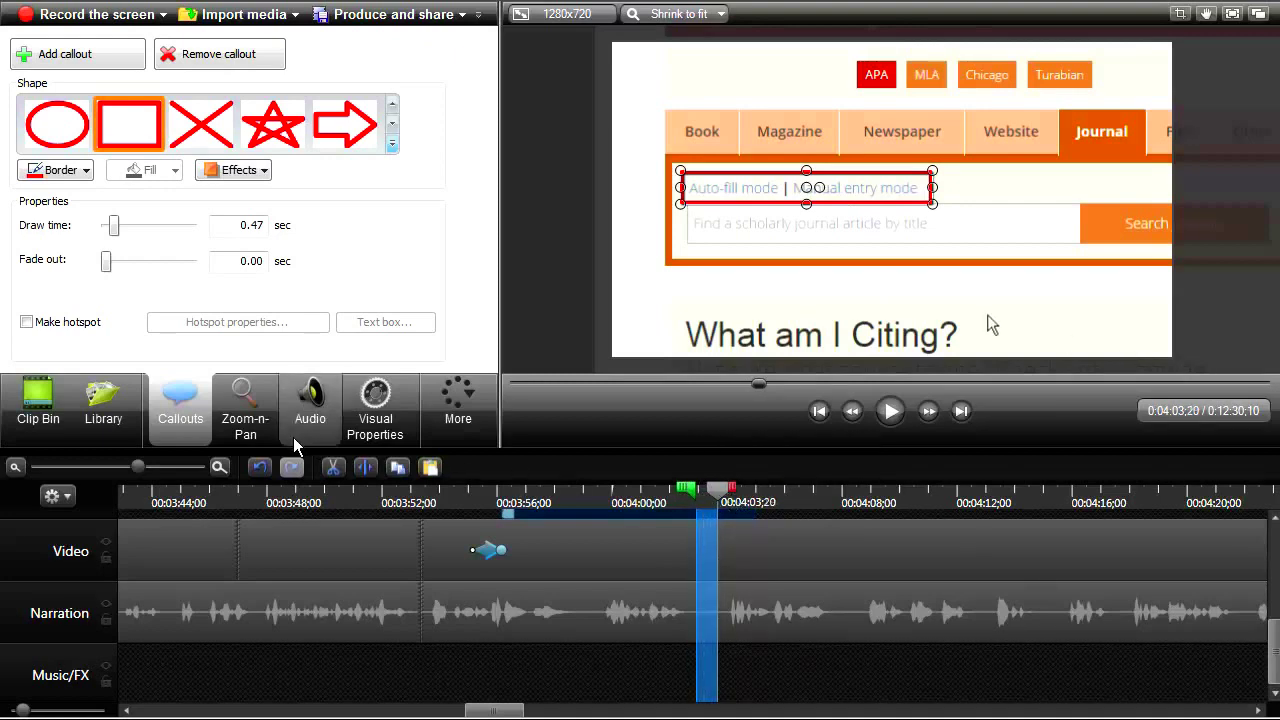
{"action": "left_click", "coordinate": [337, 475]}
- Play back the new join from 0:04:00;24 through the switch to manual entry mode
{"action": "left_click", "coordinate": [853, 412]}
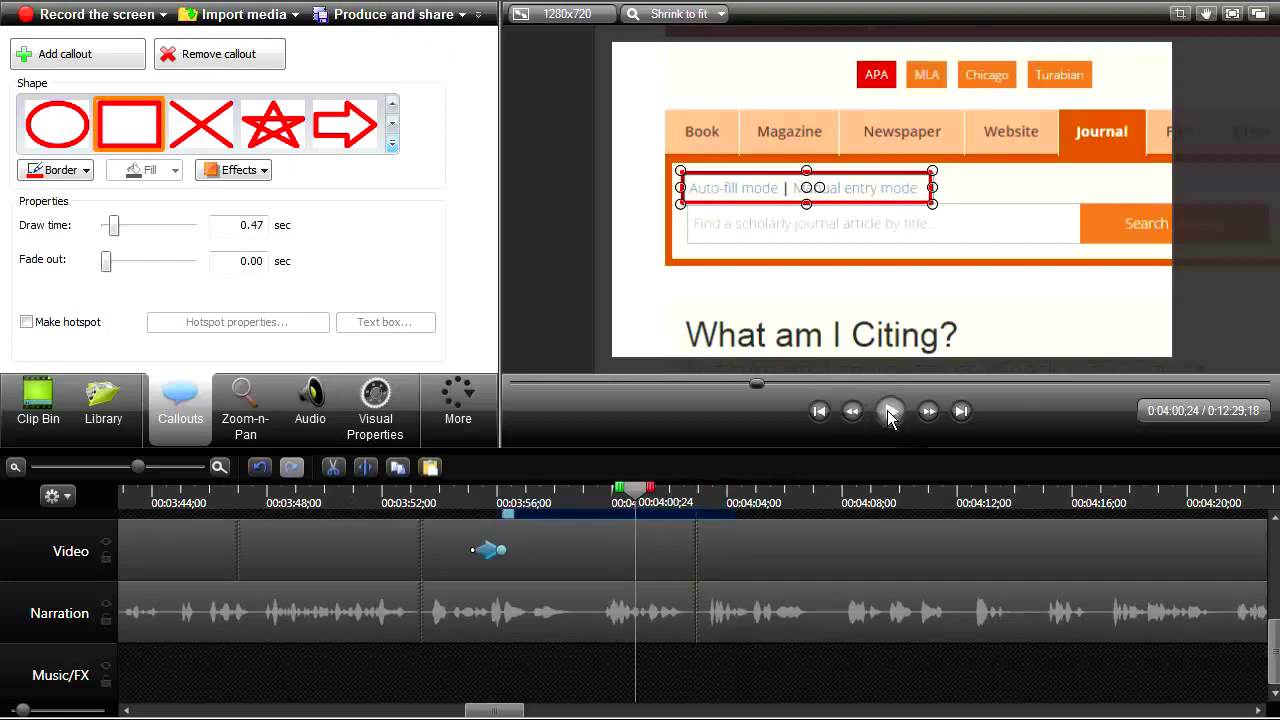
{"action": "left_click", "coordinate": [887, 410]}
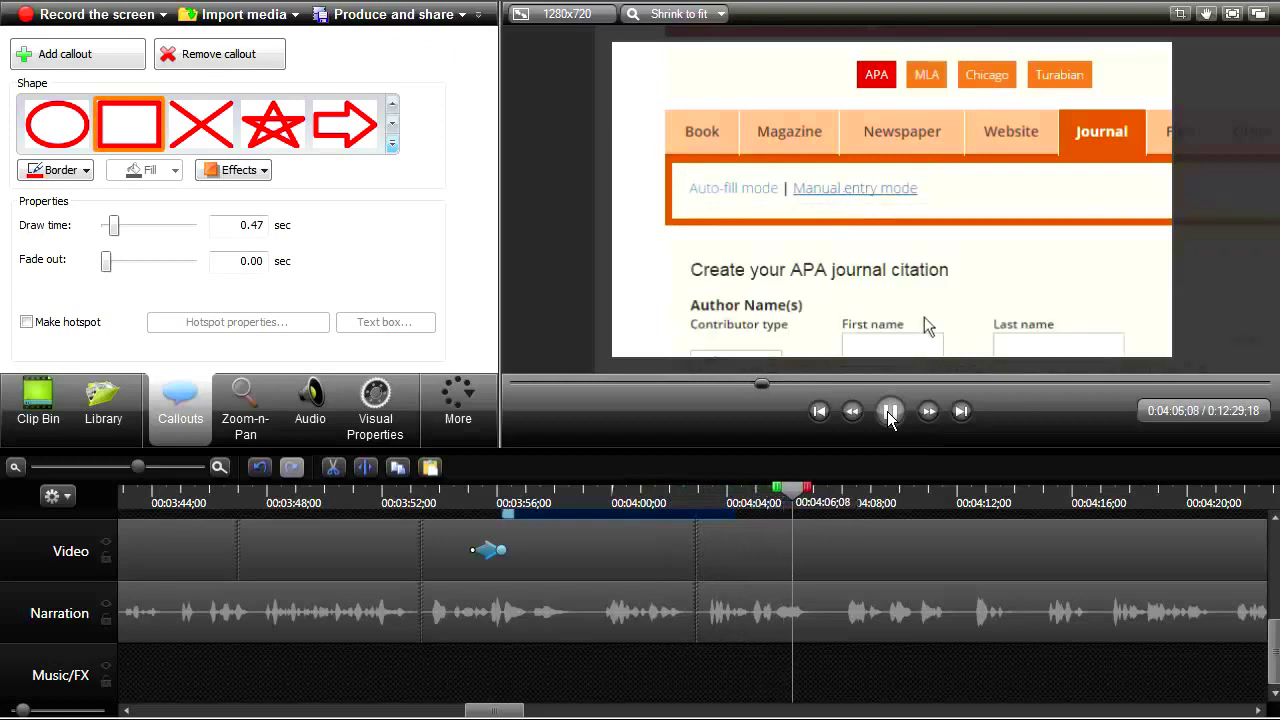
{"action": "left_click", "coordinate": [888, 411]}
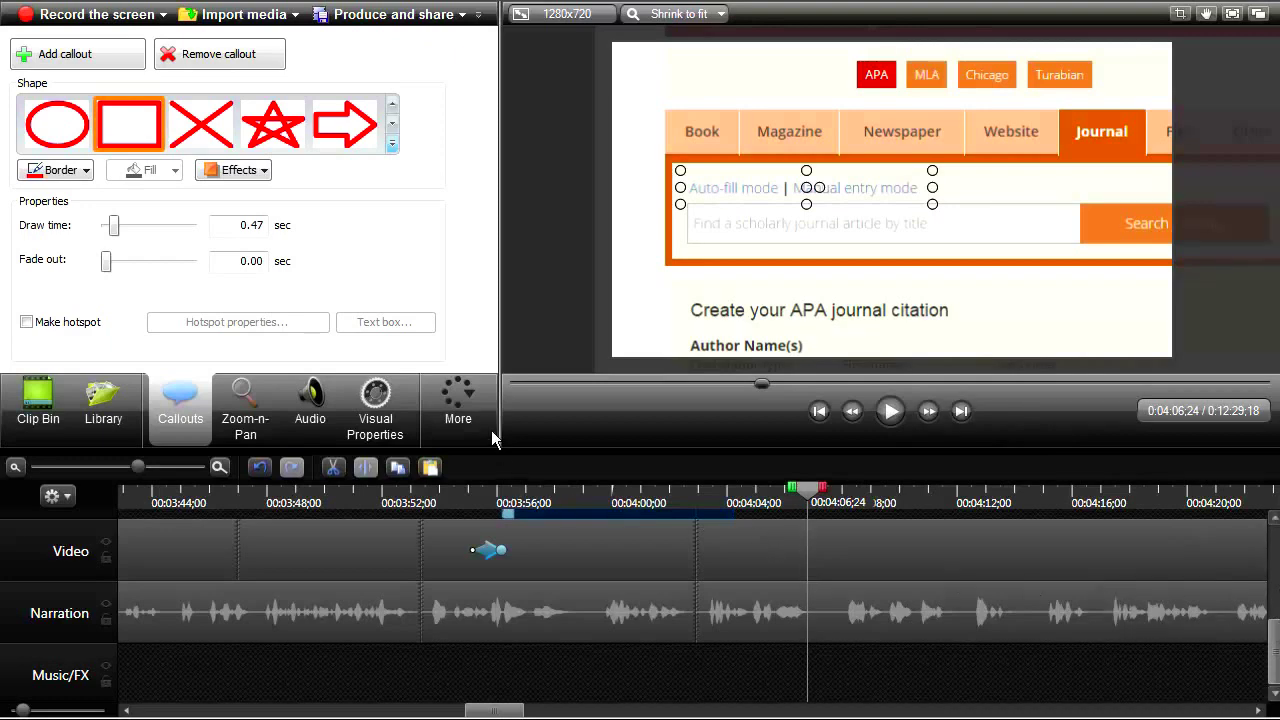
- Open the cursor effects for the screen recording on the Video track
{"action": "left_click", "coordinate": [460, 400]}
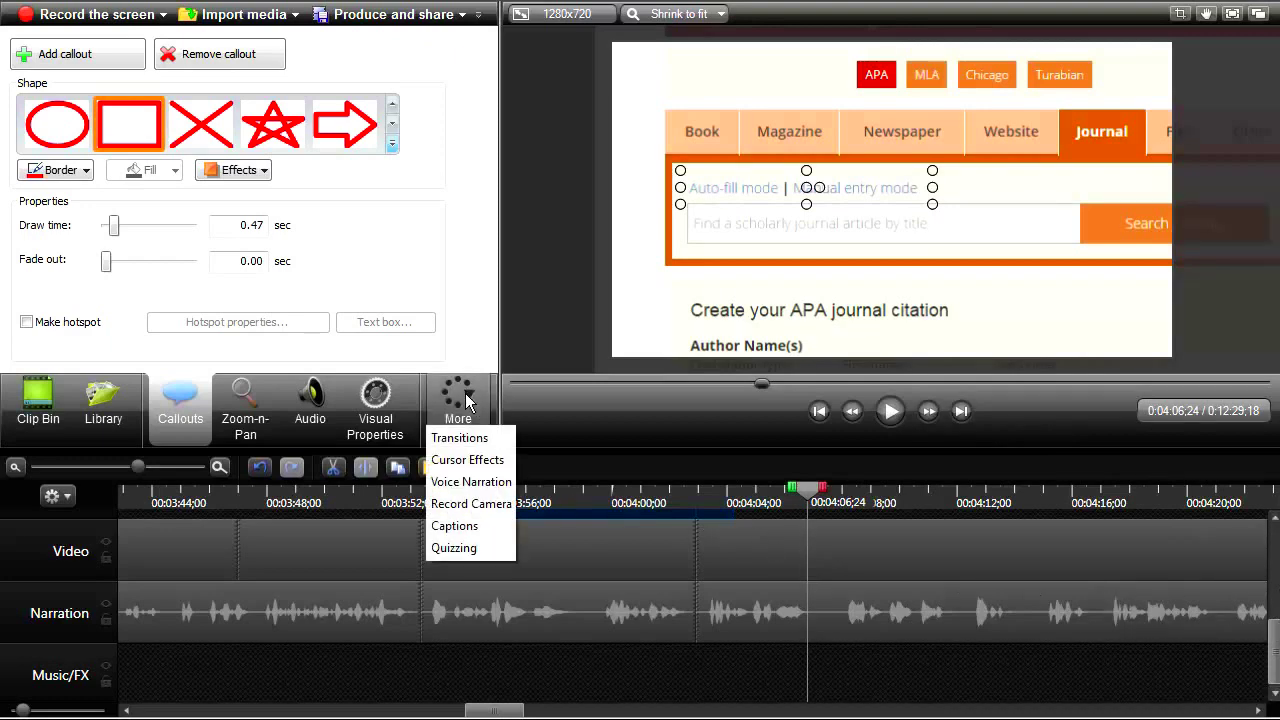
{"action": "left_click", "coordinate": [470, 461]}
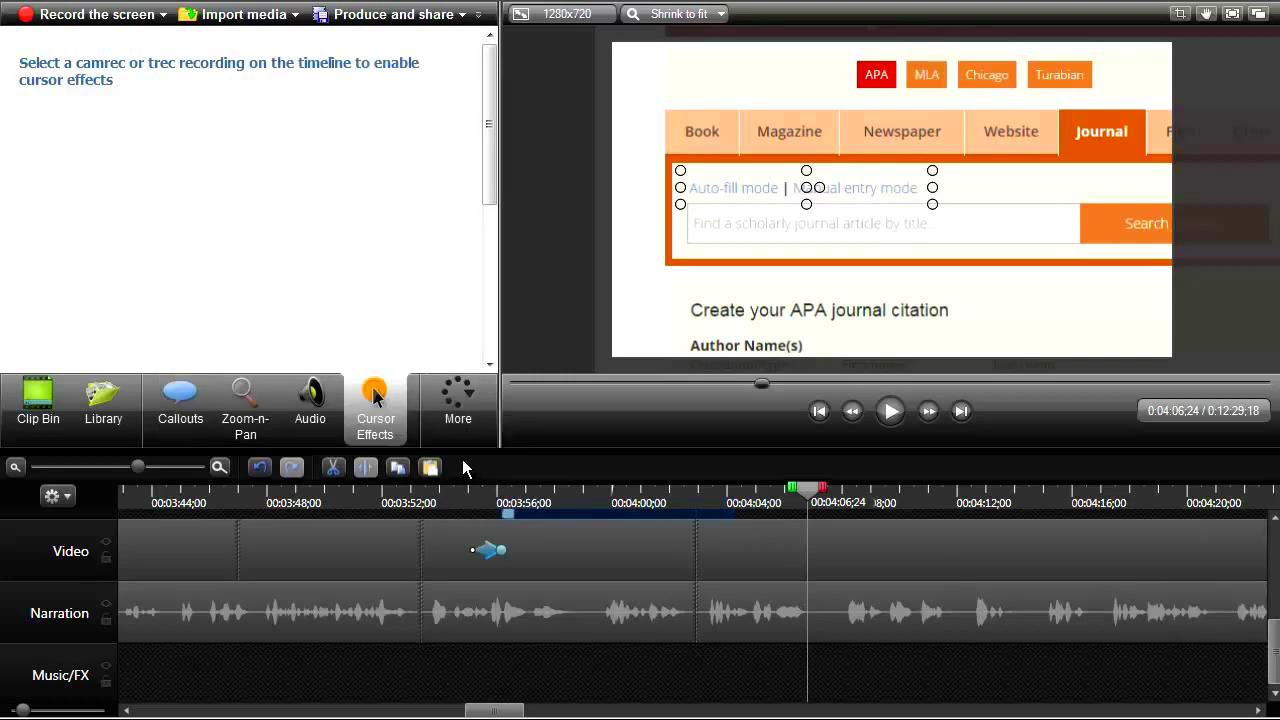
{"action": "left_click", "coordinate": [624, 556]}
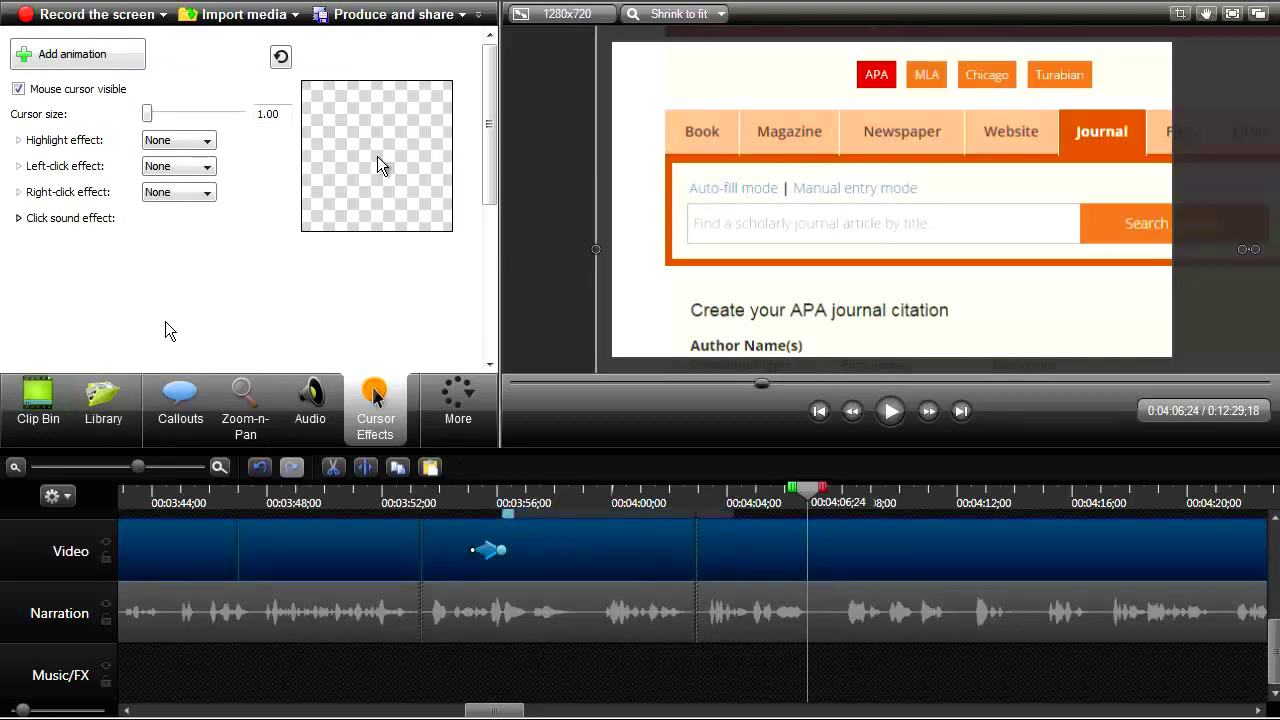
- Try the Spotlight highlight effect on the cursor and inspect it at 0:04:03;26
{"action": "left_click", "coordinate": [207, 146]}
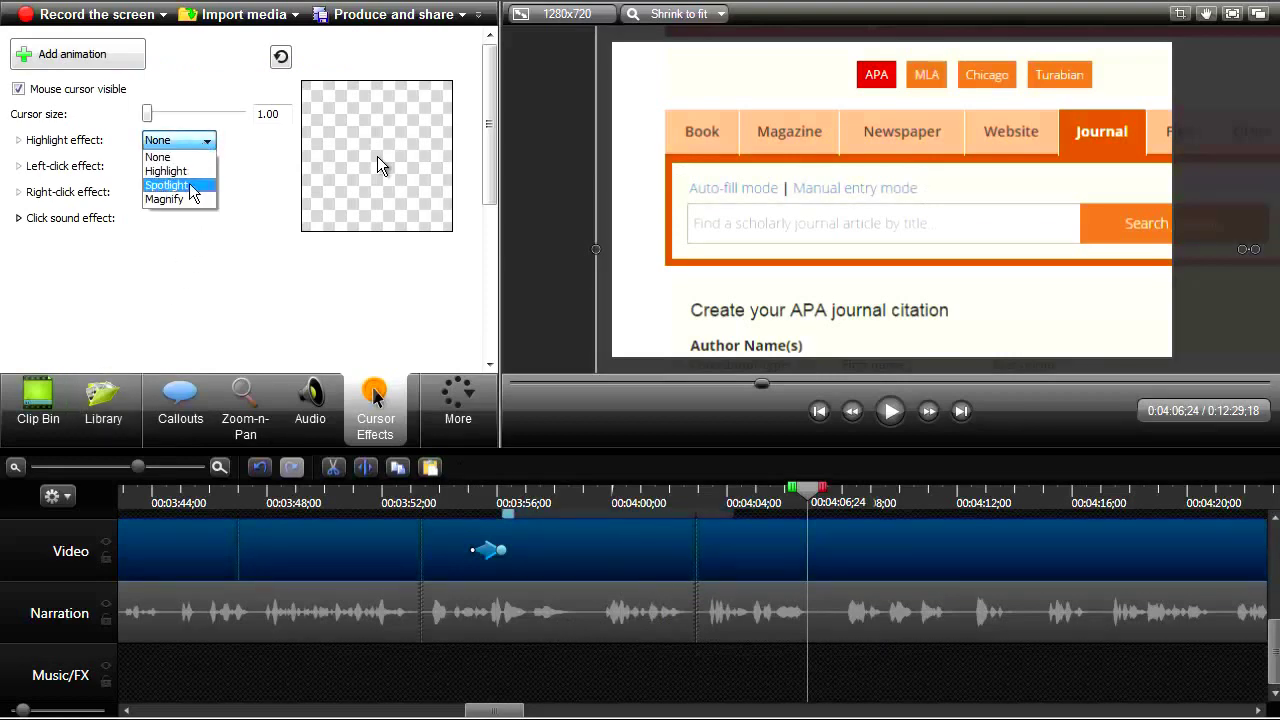
{"action": "left_click", "coordinate": [190, 186]}
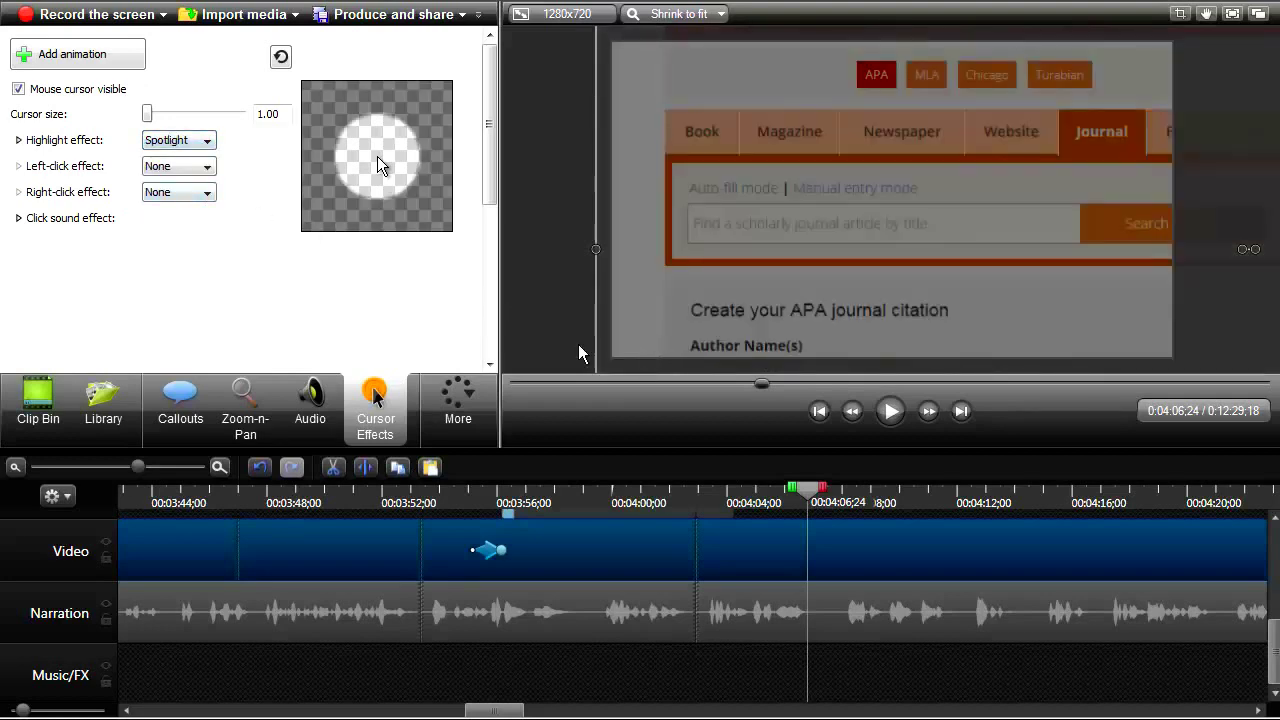
{"action": "left_click", "coordinate": [724, 502]}
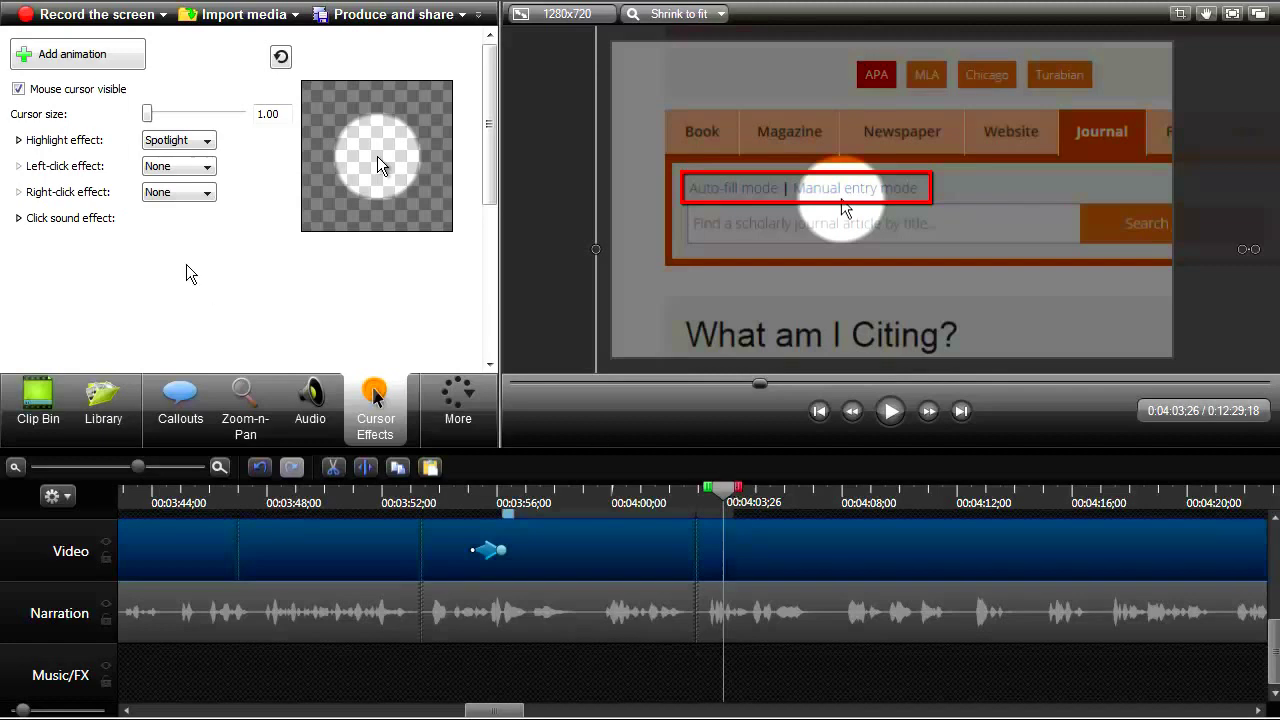
{"action": "left_click", "coordinate": [209, 146]}
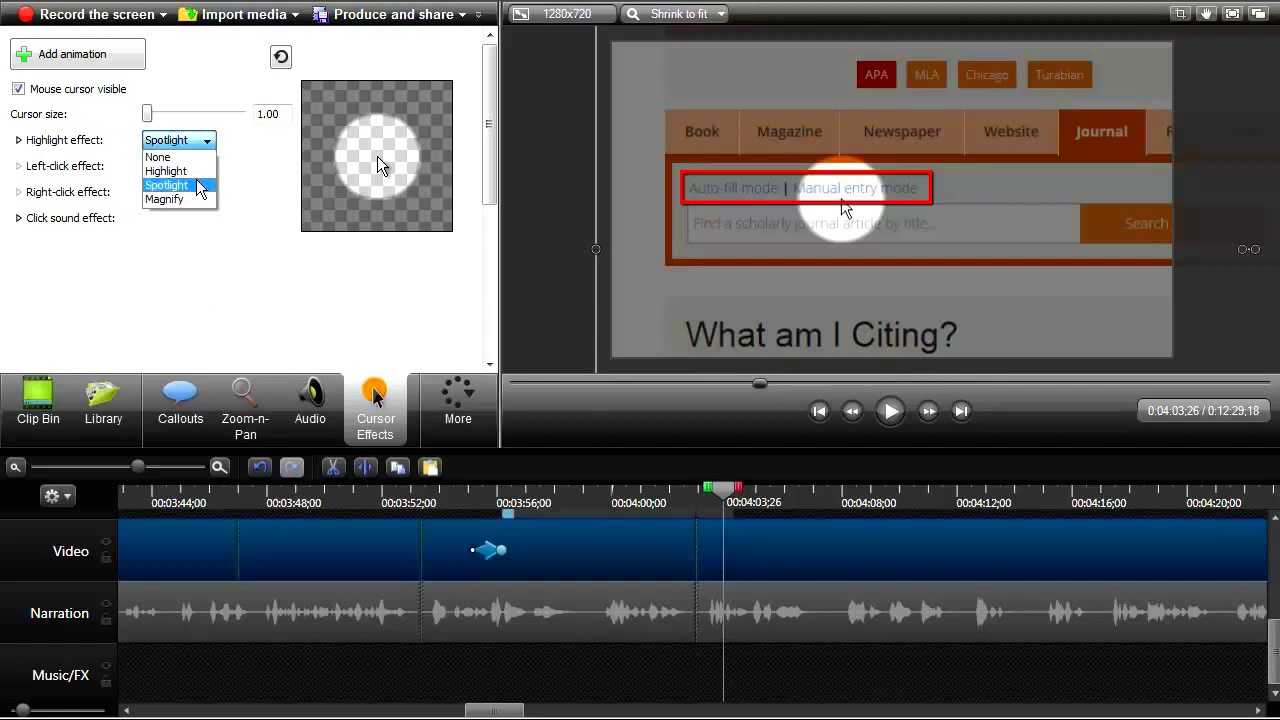
{"action": "left_click", "coordinate": [200, 185]}
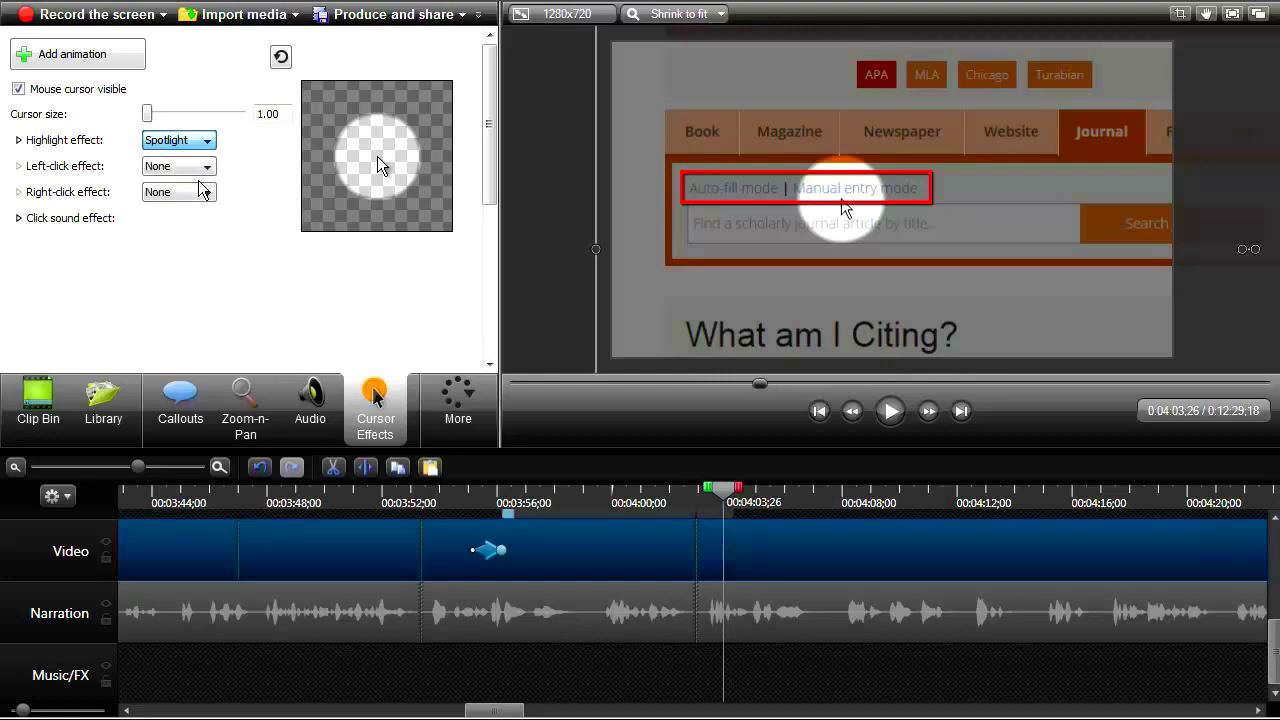
- Set the cursor's left-click effect to Rings and its highlight effect to None
{"action": "left_click", "coordinate": [205, 167]}
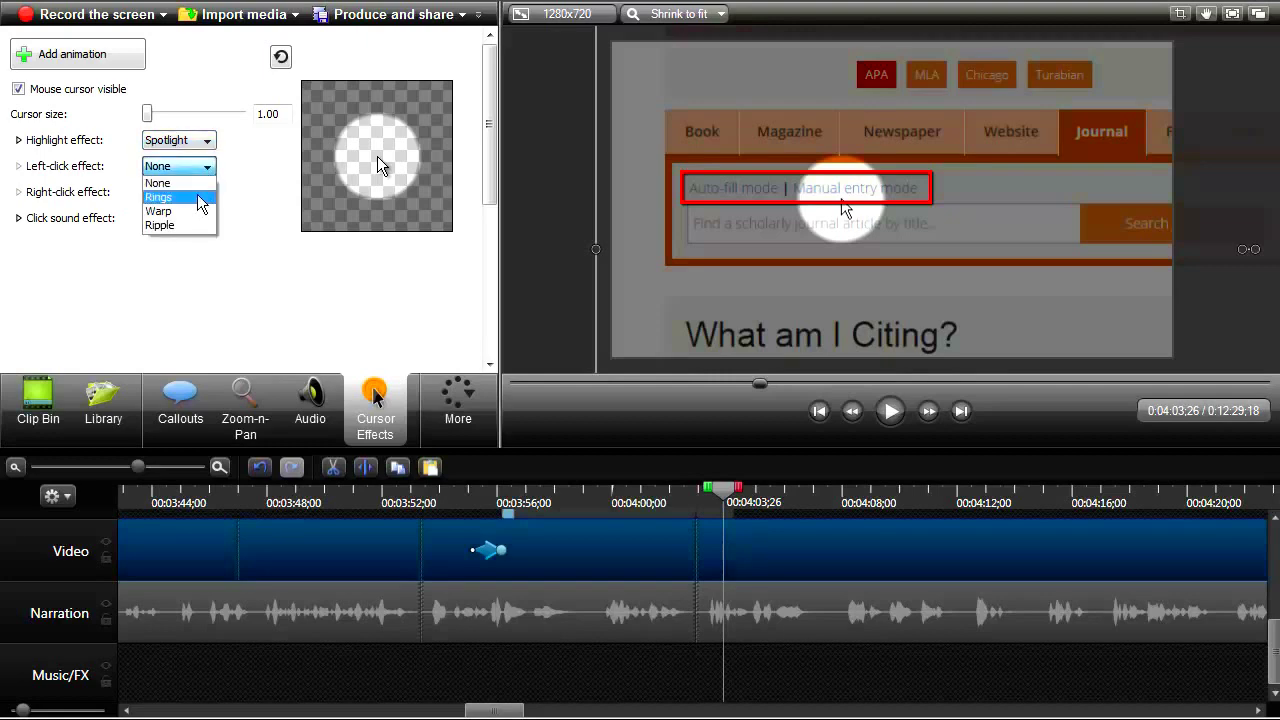
{"action": "left_click", "coordinate": [198, 197]}
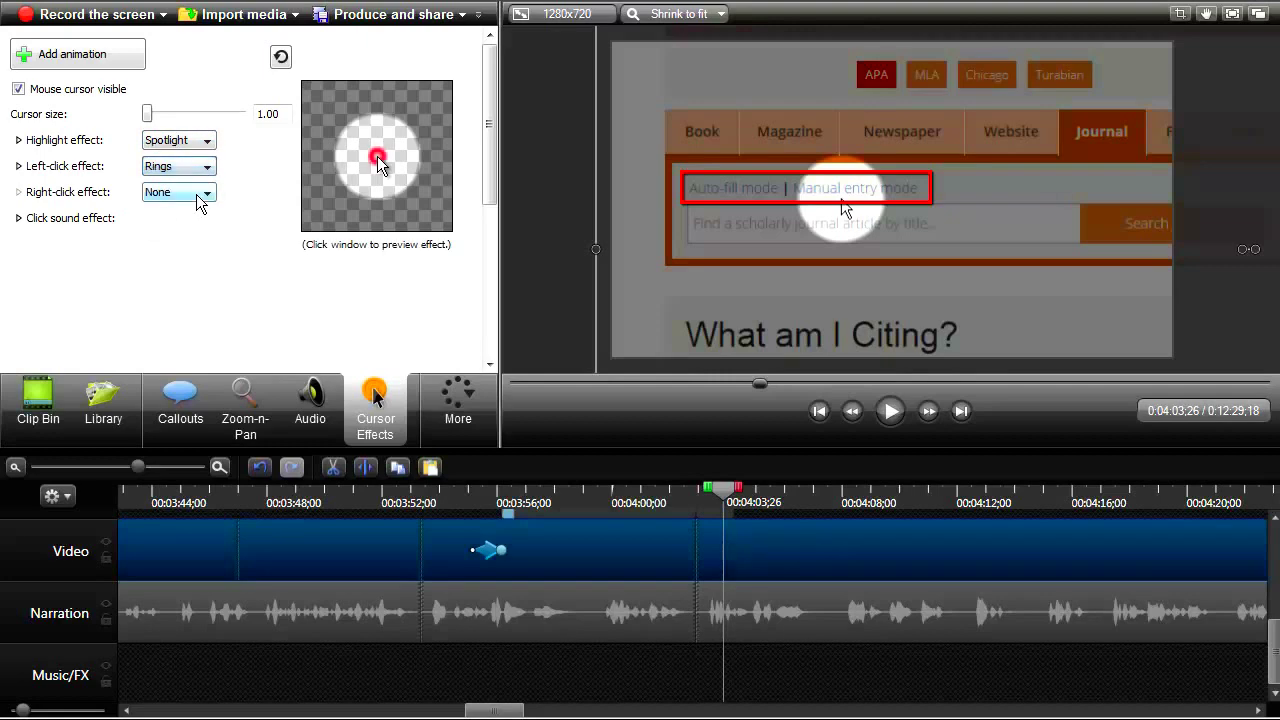
{"action": "left_click", "coordinate": [207, 141]}
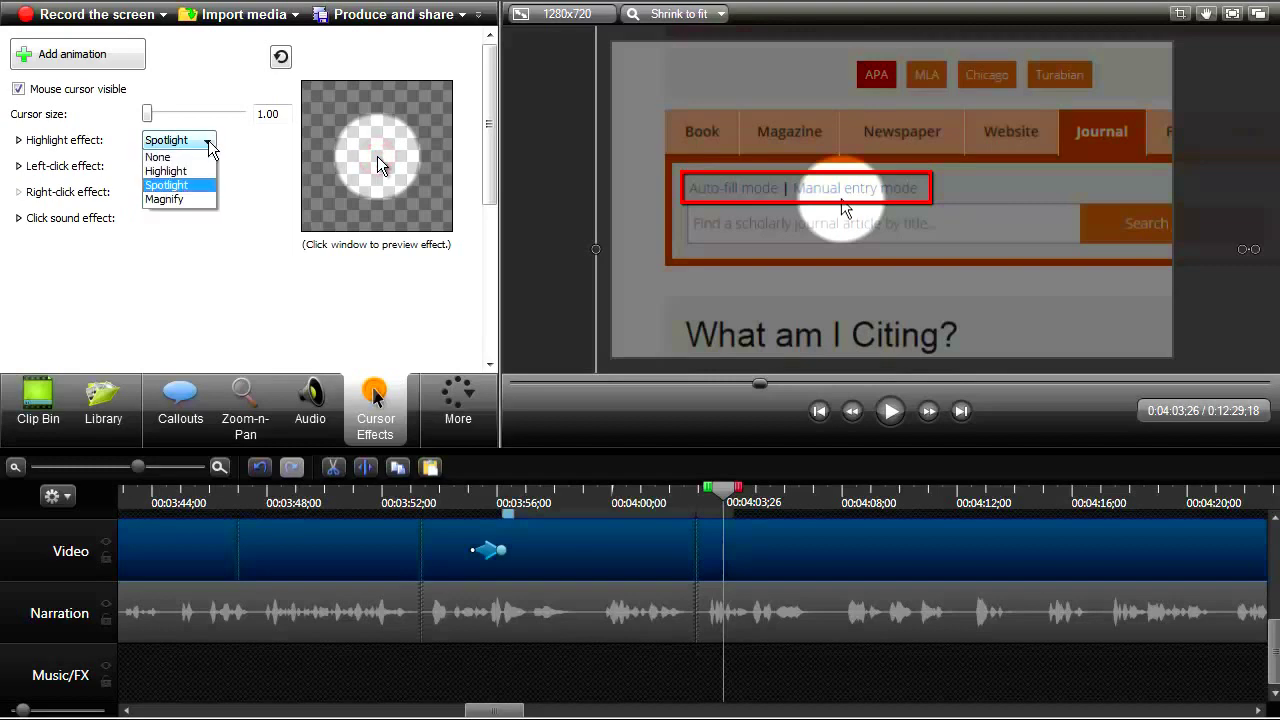
{"action": "left_click", "coordinate": [158, 157]}
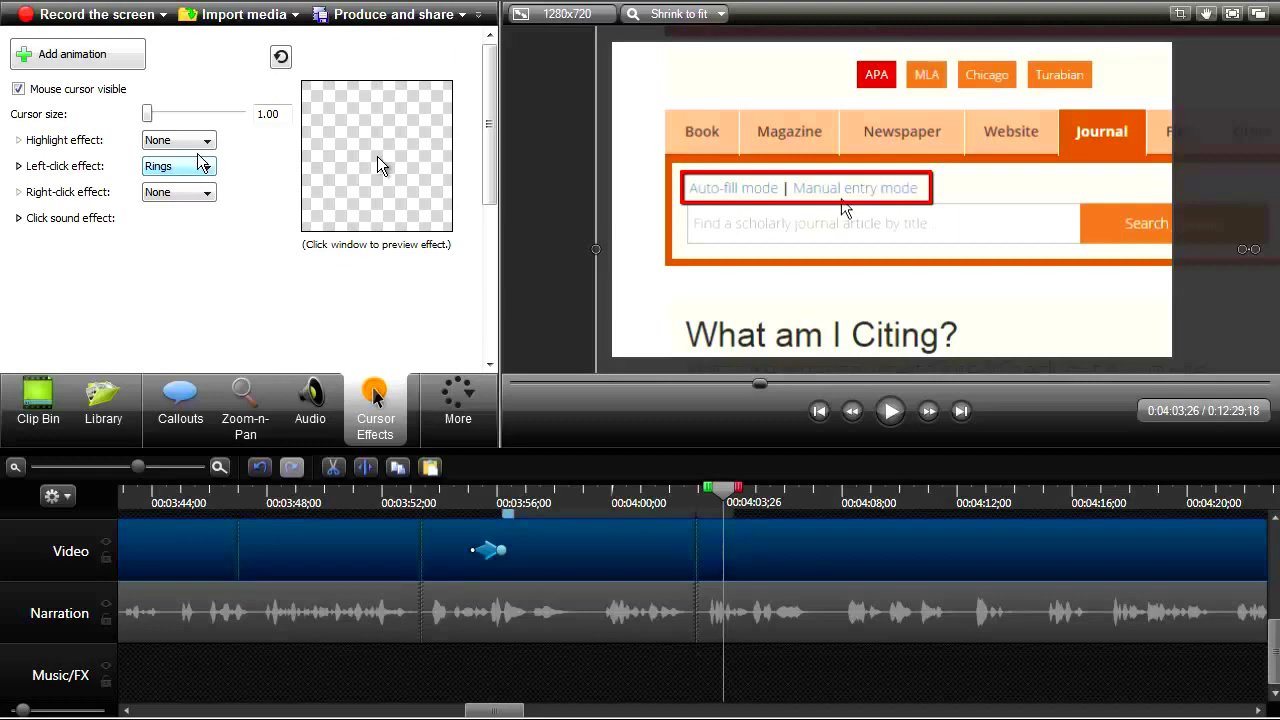
- Enlarge the cursor to 1.85 and set both the left-click and right-click sounds to Laptop click
{"action": "left_click_drag", "start_coordinate": [148, 112], "coordinate": [170, 124]}
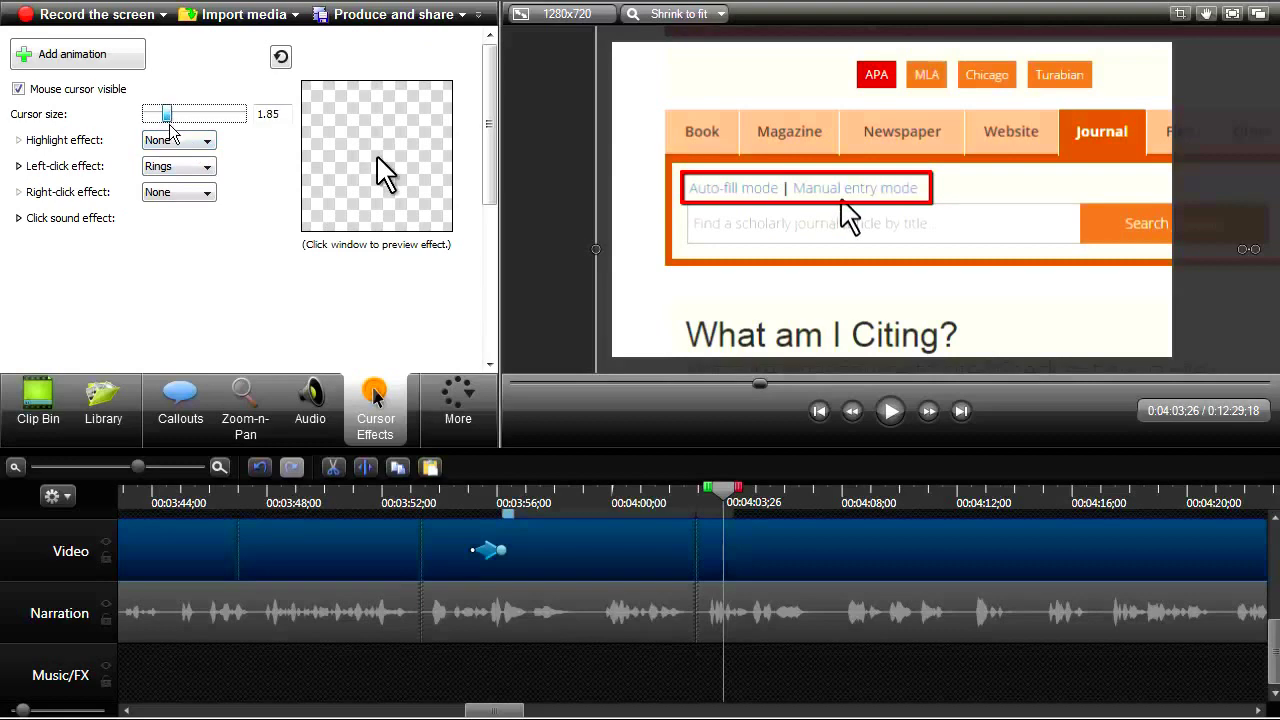
{"action": "left_click", "coordinate": [18, 220]}
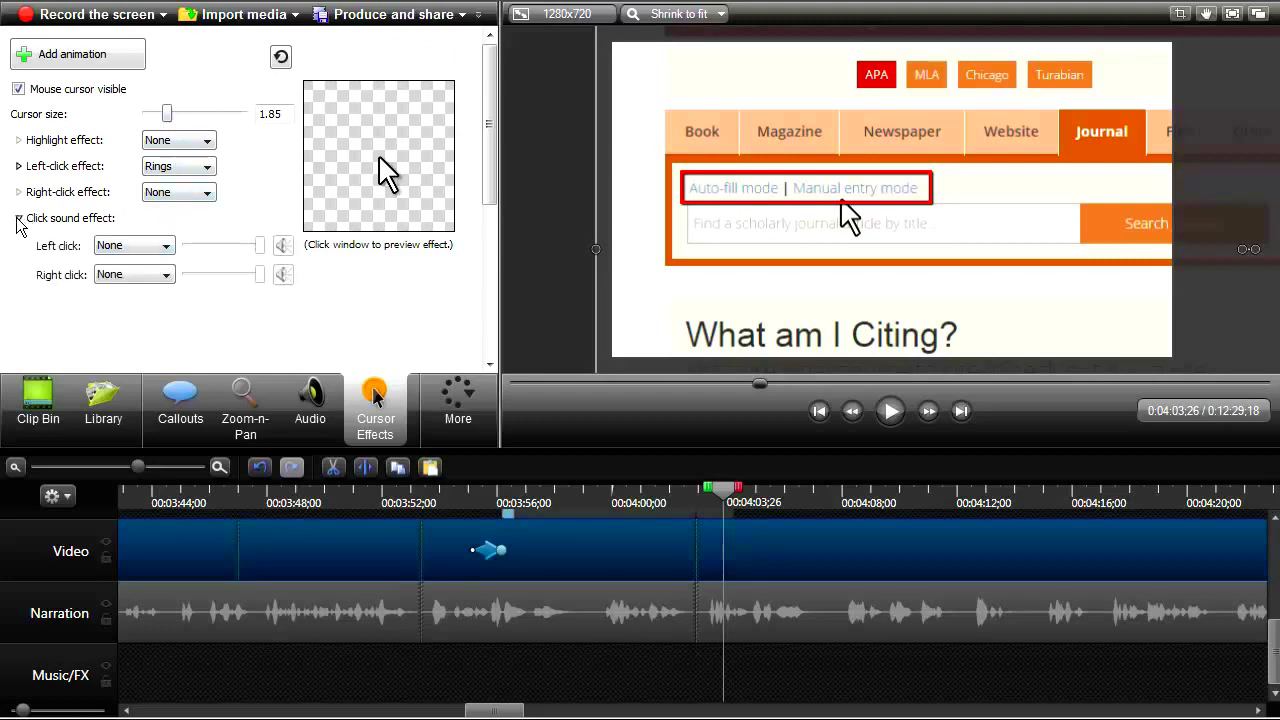
{"action": "left_click", "coordinate": [167, 248]}
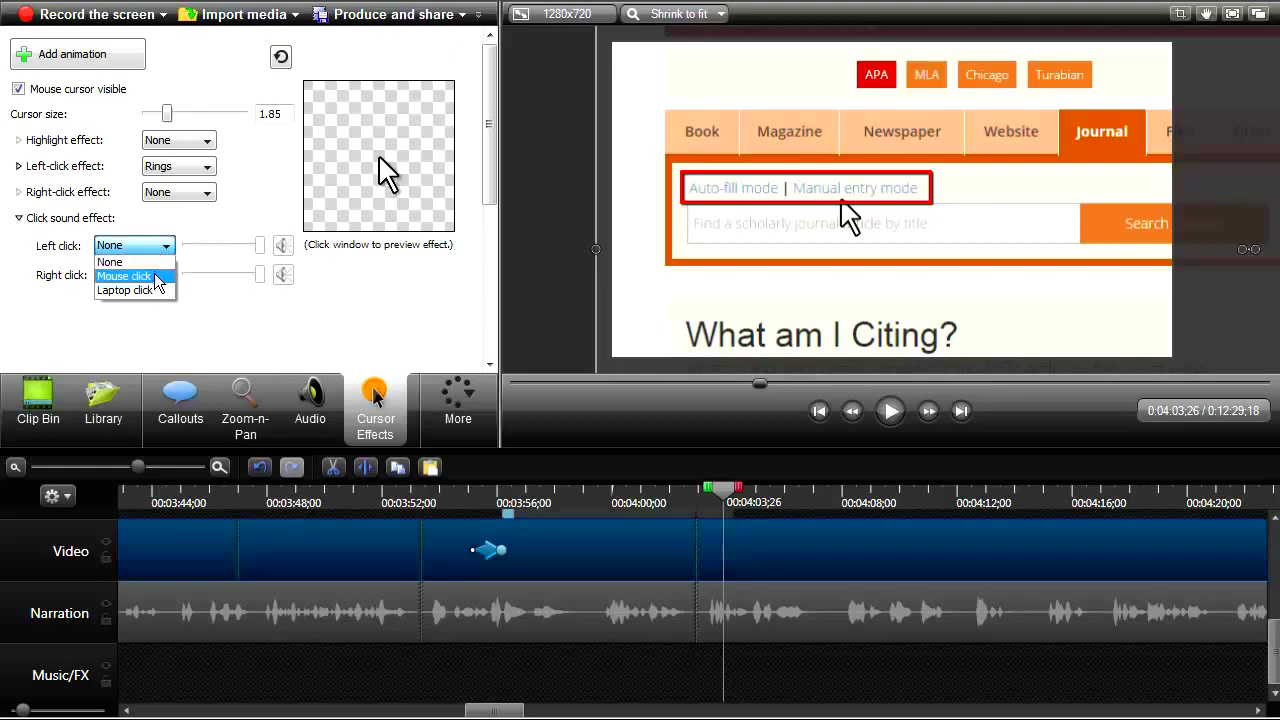
{"action": "left_click", "coordinate": [155, 289]}
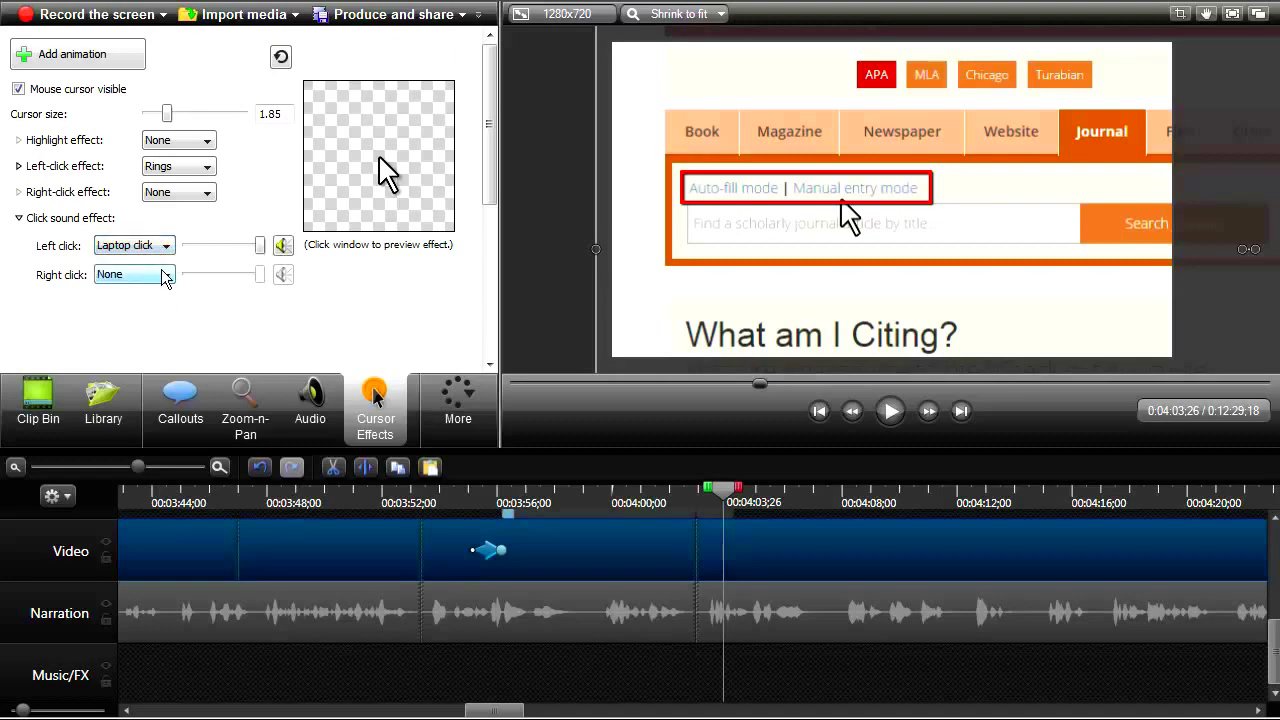
{"action": "left_click", "coordinate": [167, 277]}
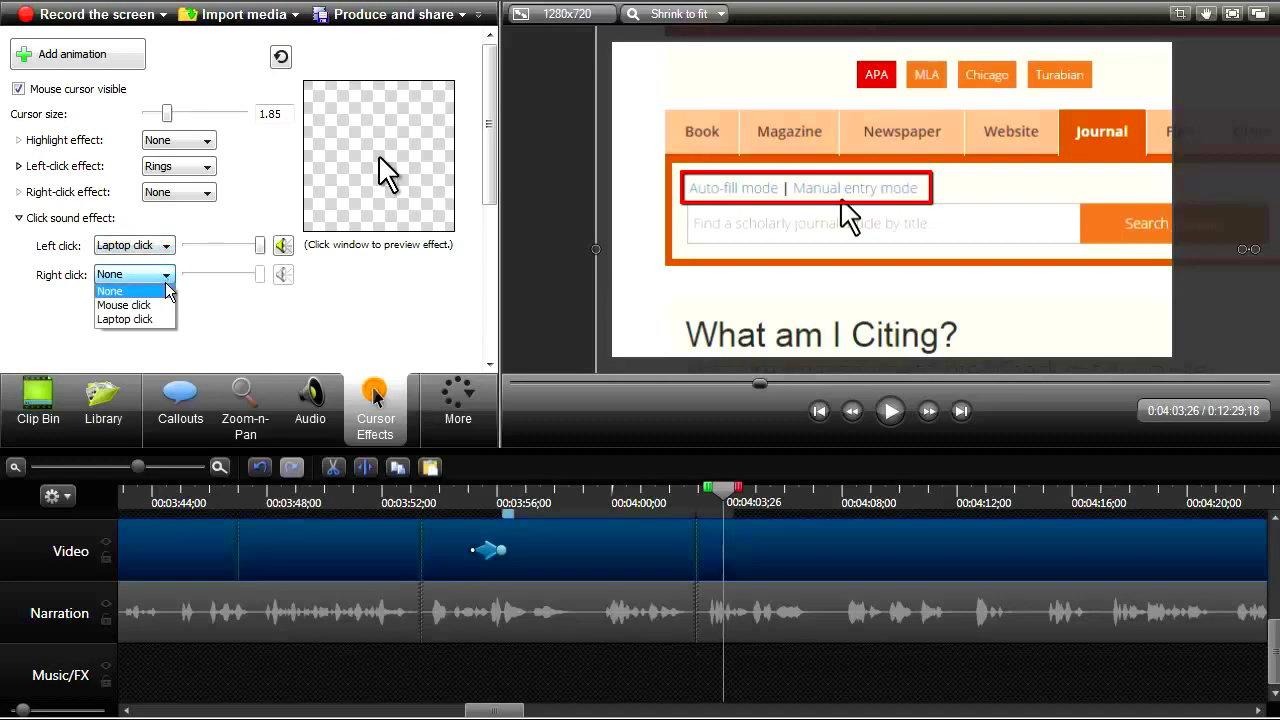
{"action": "left_click", "coordinate": [130, 316]}
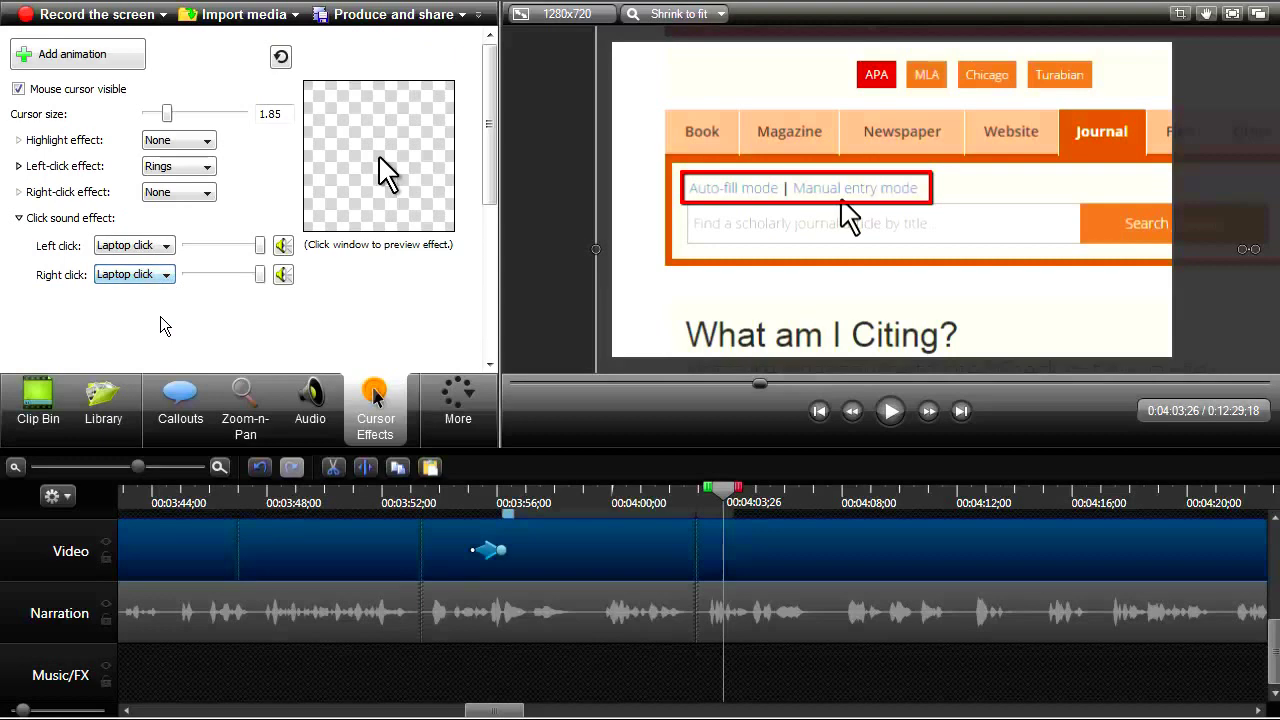
- Play back the enlarged cursor and click effects from 0:04:00;17 through the switch to manual entry mode
{"action": "left_click", "coordinate": [670, 502]}
{"action": "left_click", "coordinate": [630, 502]}
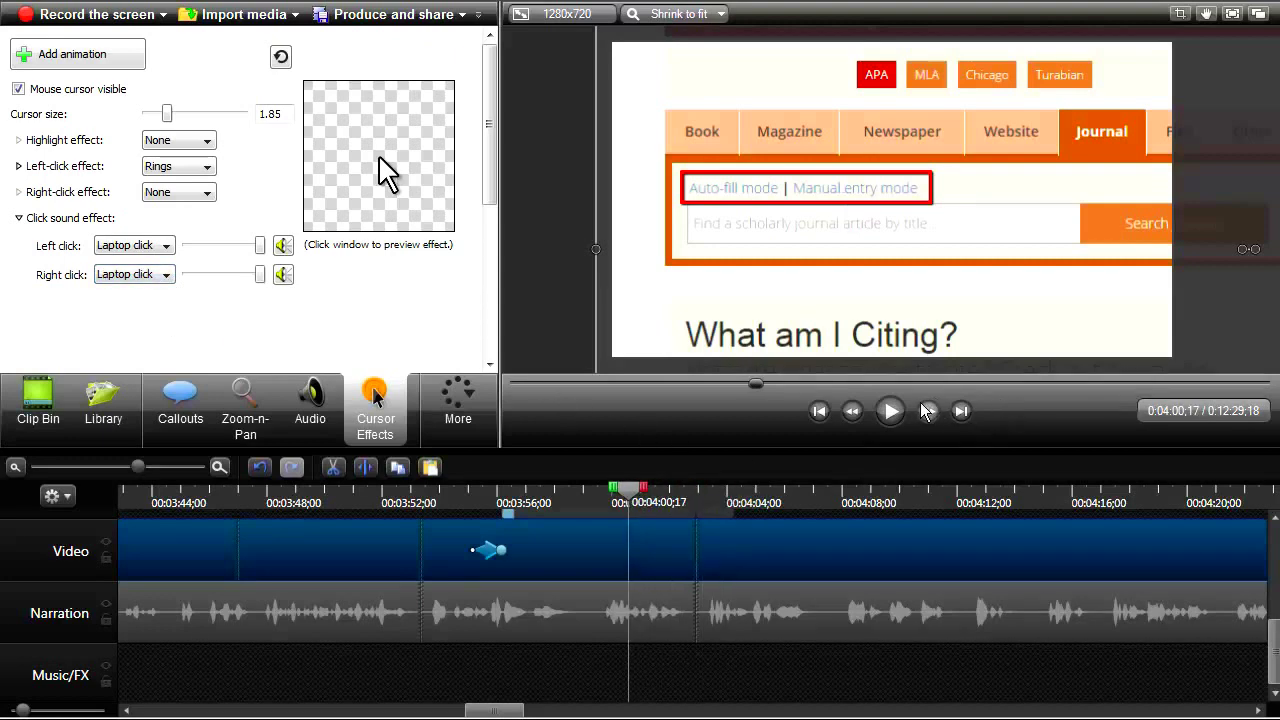
{"action": "left_click", "coordinate": [890, 416]}
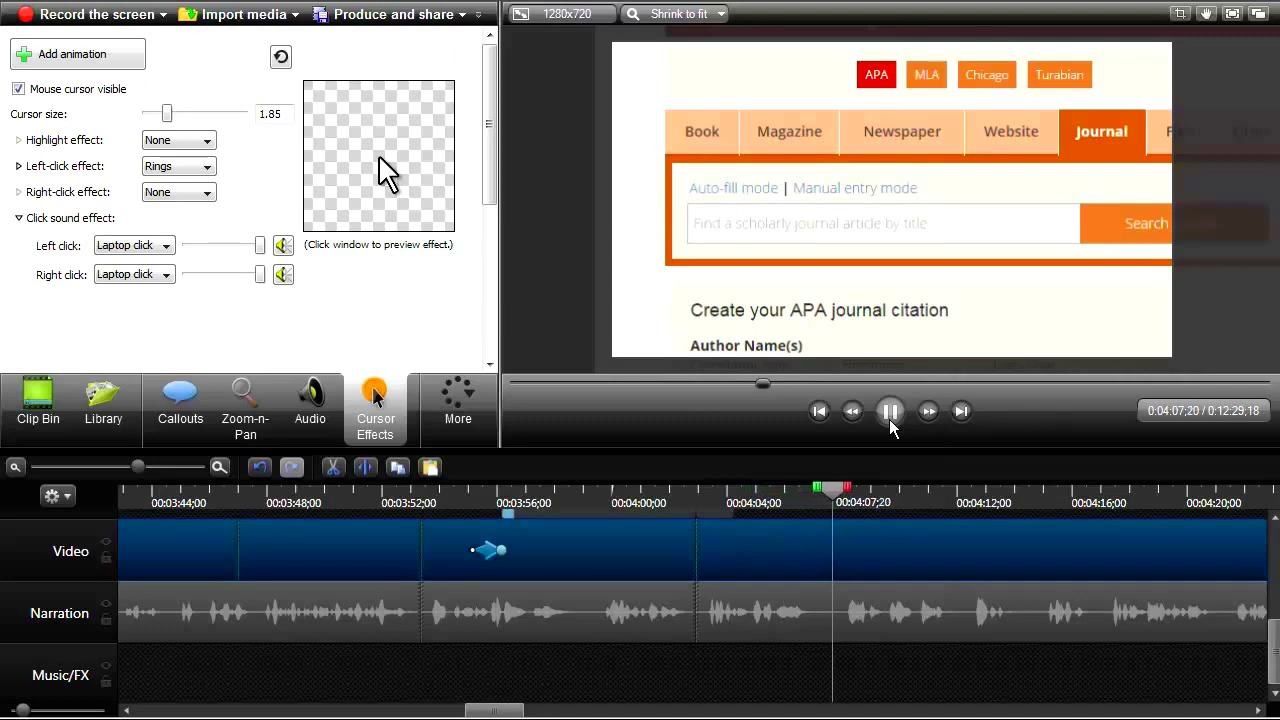
{"action": "left_click", "coordinate": [891, 418]}
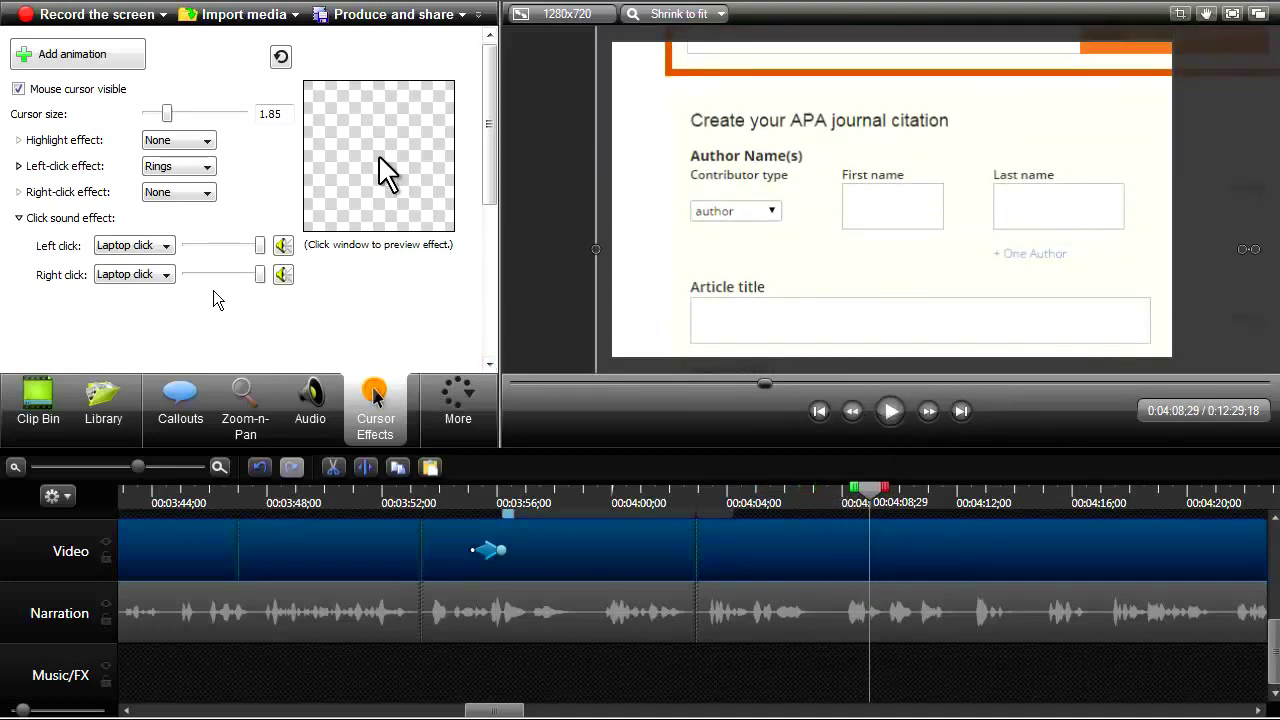
- Set the cursor's right-click effect to Ripple and play back the contributor type selection from 0:04:08;29
{"action": "left_click", "coordinate": [208, 196]}
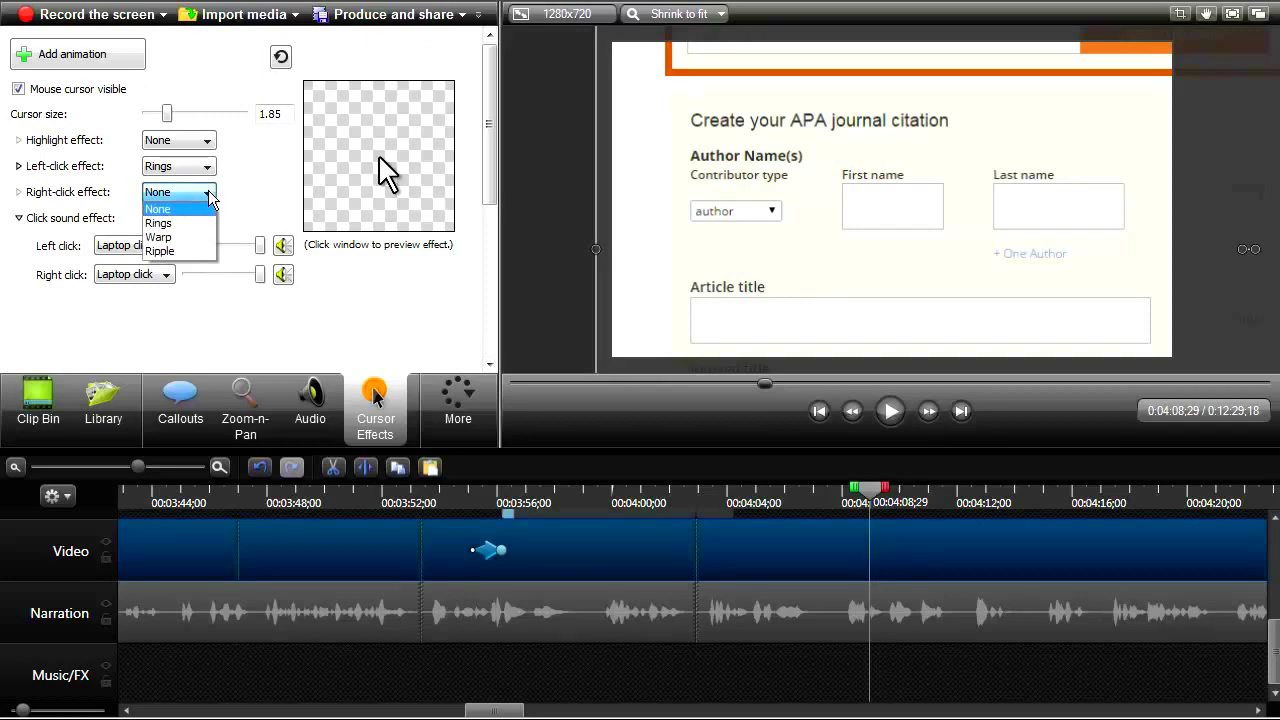
{"action": "left_click", "coordinate": [185, 254]}
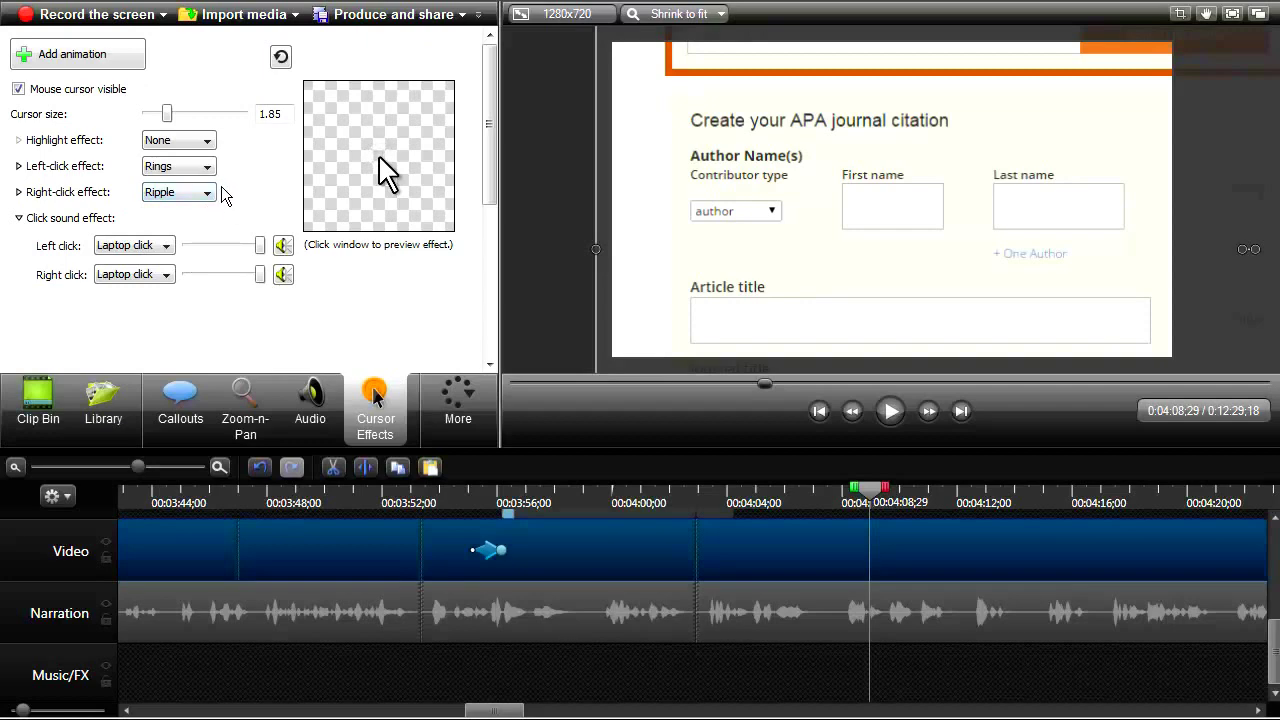
{"action": "left_click", "coordinate": [891, 412]}
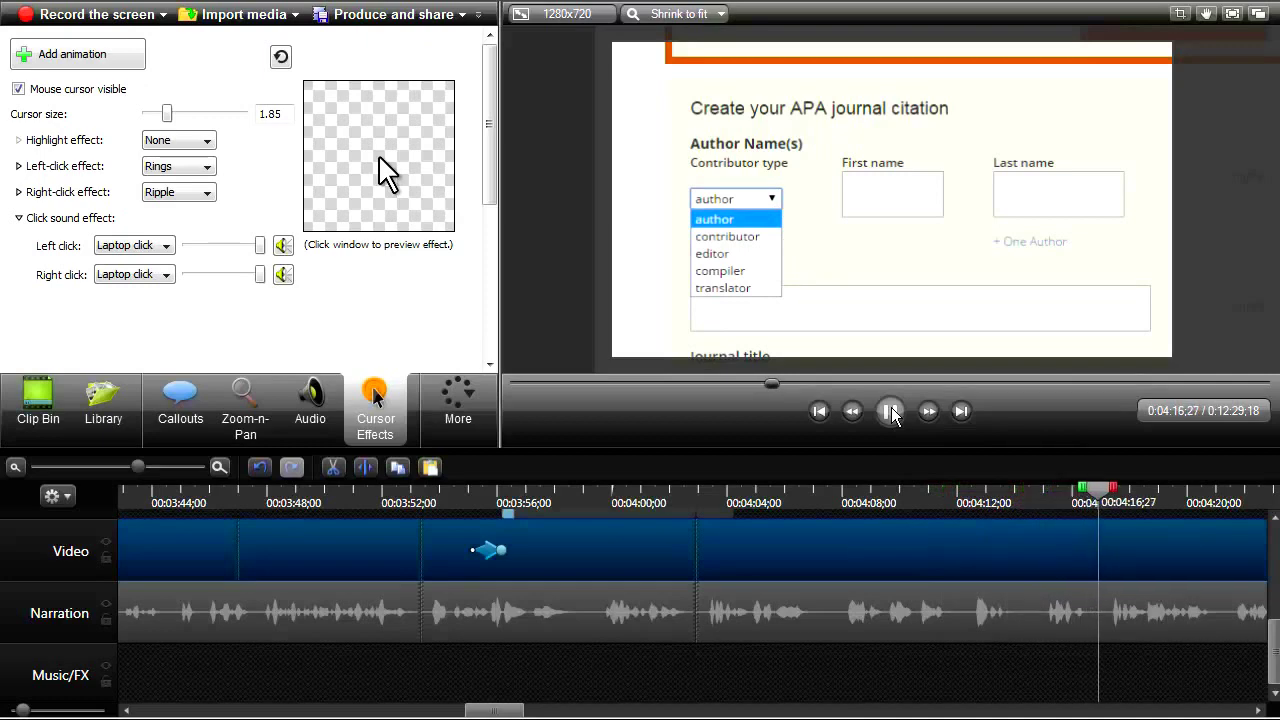
{"action": "left_click", "coordinate": [890, 412]}
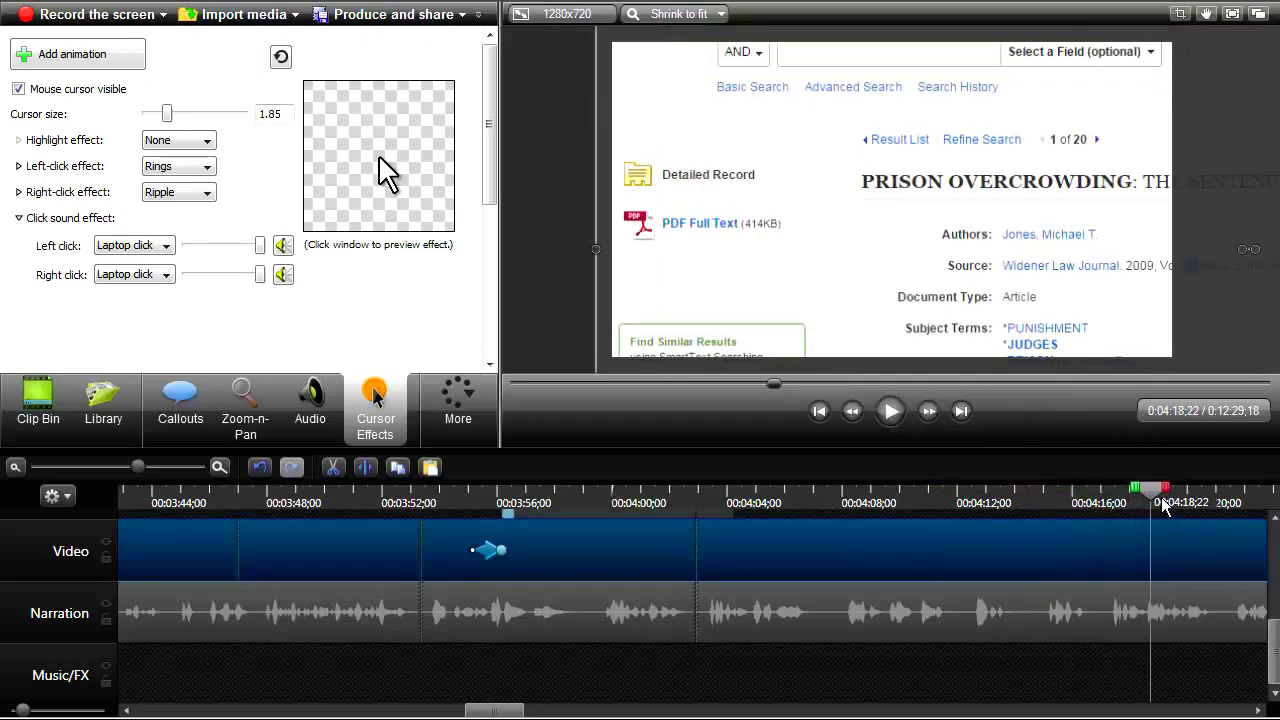
- Replay from 0:04:03;09 and pause at 0:04:05;28 on the click on Manual entry mode
{"action": "left_click_drag", "start_coordinate": [1162, 507], "coordinate": [710, 566]}
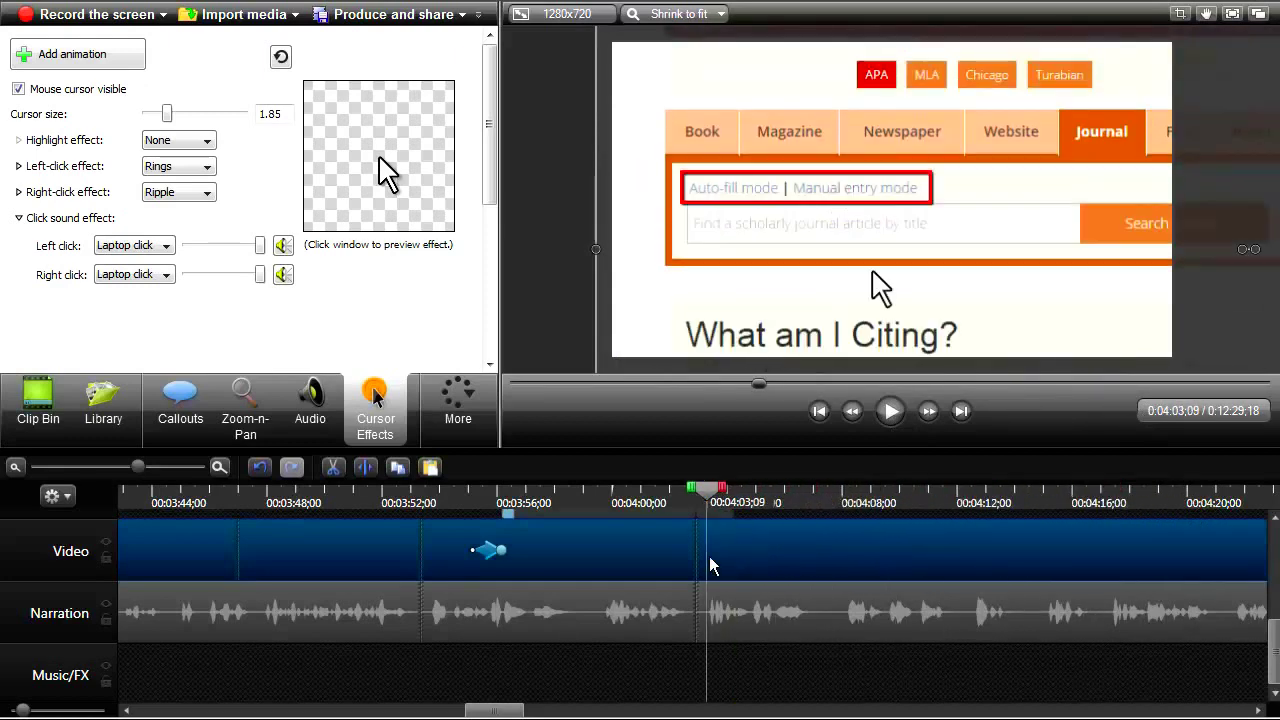
{"action": "left_click", "coordinate": [890, 412]}
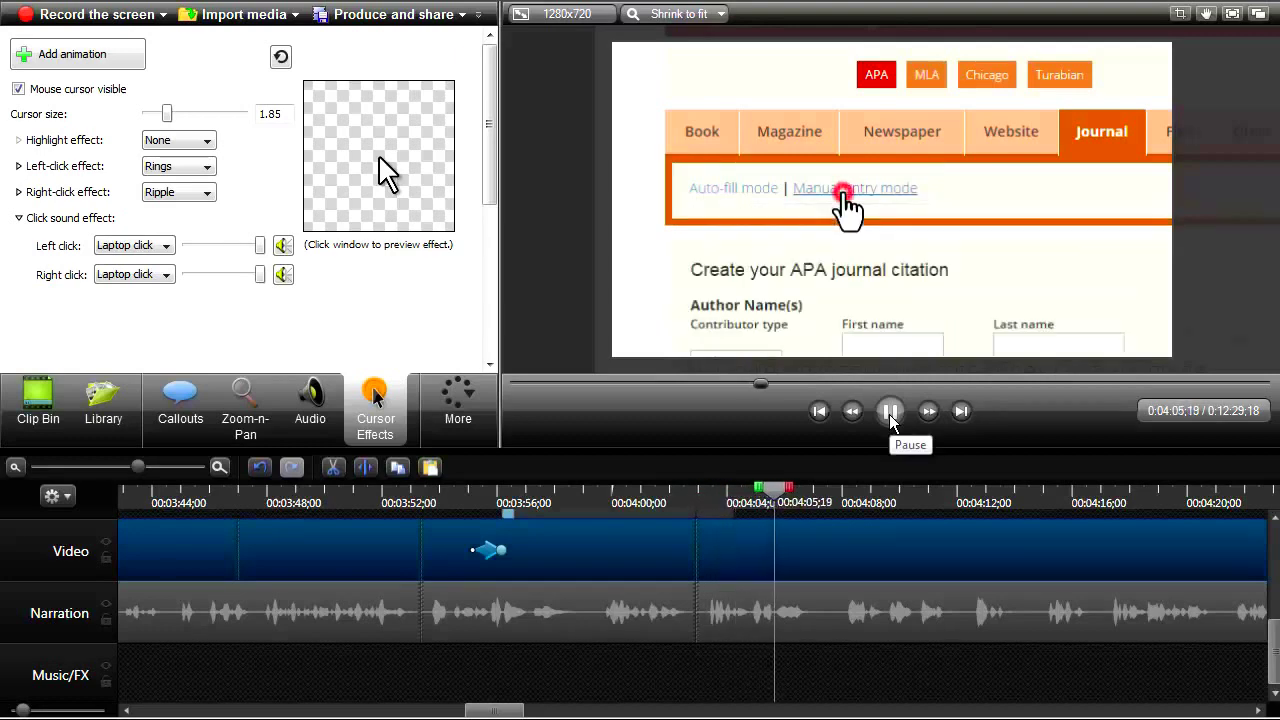
{"action": "left_click", "coordinate": [890, 412]}
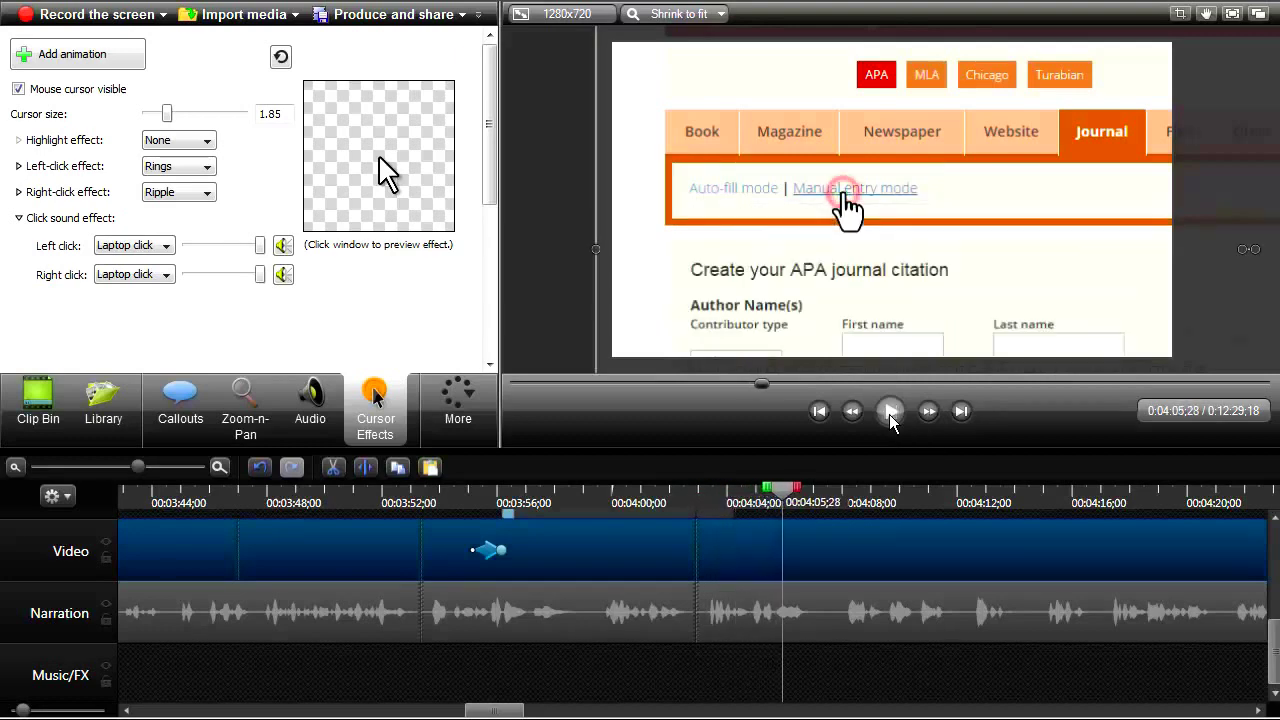
- Add a zoom-out at 0:04:05;28 that frames the source tabs, the journal citation form and the adjacent advertisement
{"action": "left_click", "coordinate": [244, 399]}
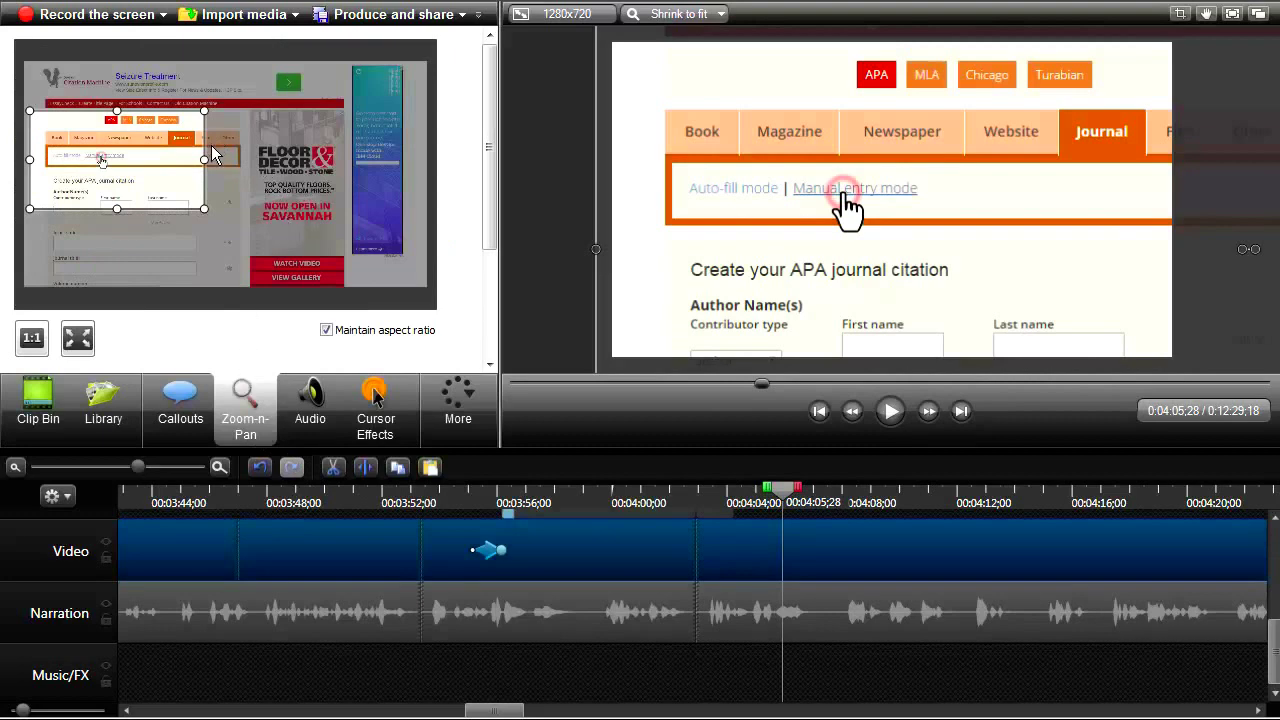
{"action": "mouse_move", "coordinate": [205, 207]}
{"action": "left_mouse_down"}
{"action": "mouse_move", "coordinate": [210, 244]}
{"action": "mouse_move", "coordinate": [163, 252]}
{"action": "left_mouse_up"}
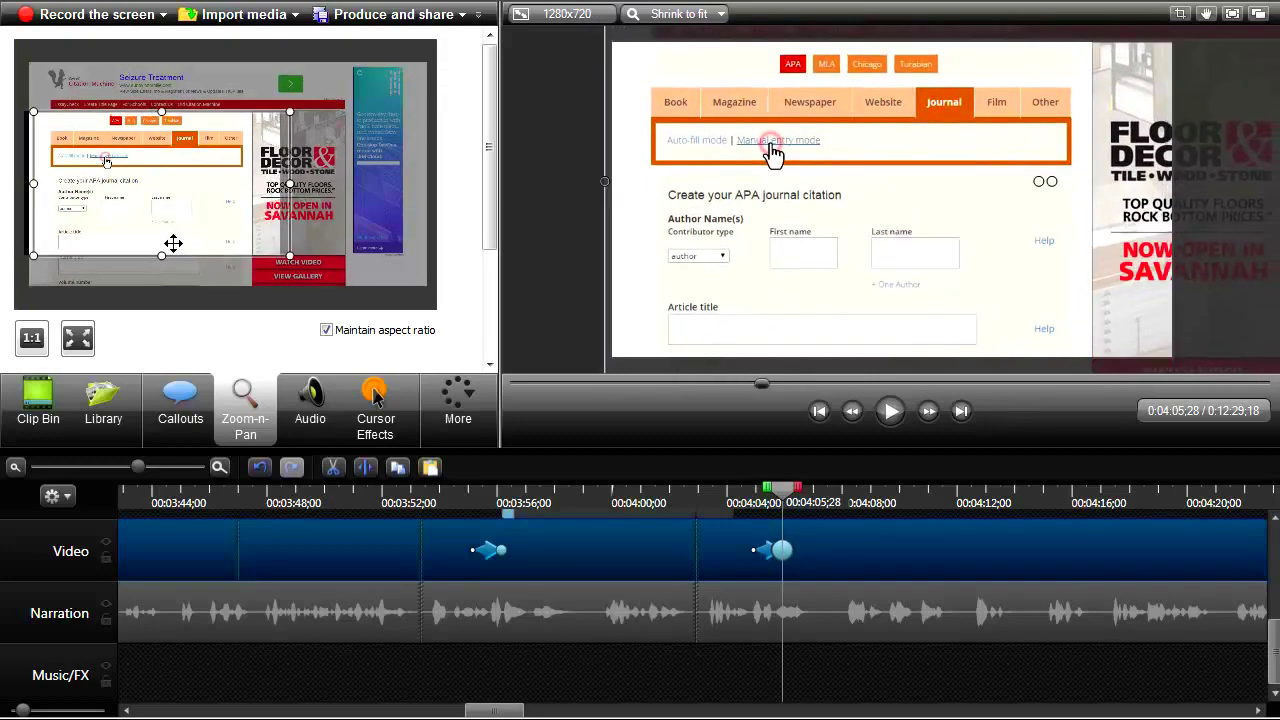
{"action": "left_click_drag", "start_coordinate": [291, 261], "coordinate": [305, 290]}
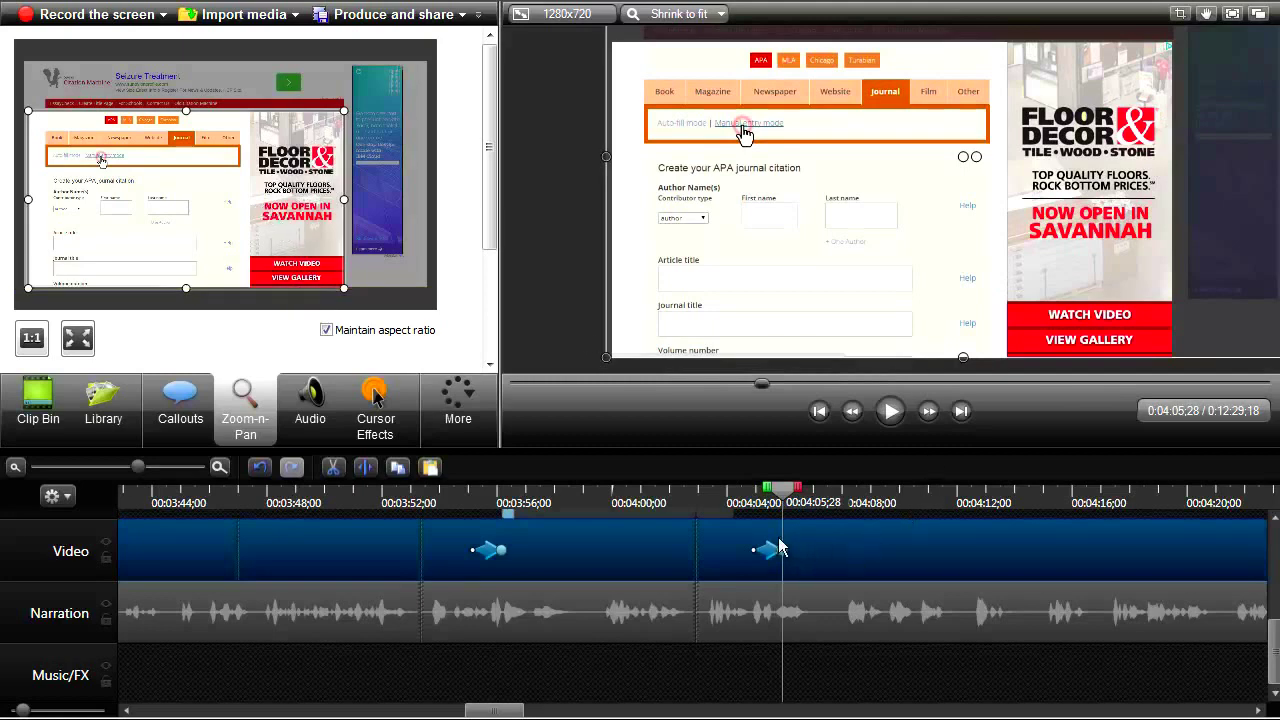
- Lengthen the zoom-out animation and shift it to run from about 0:04:05 to 0:04:07 on the Video track
{"action": "left_click_drag", "start_coordinate": [762, 556], "coordinate": [806, 554]}
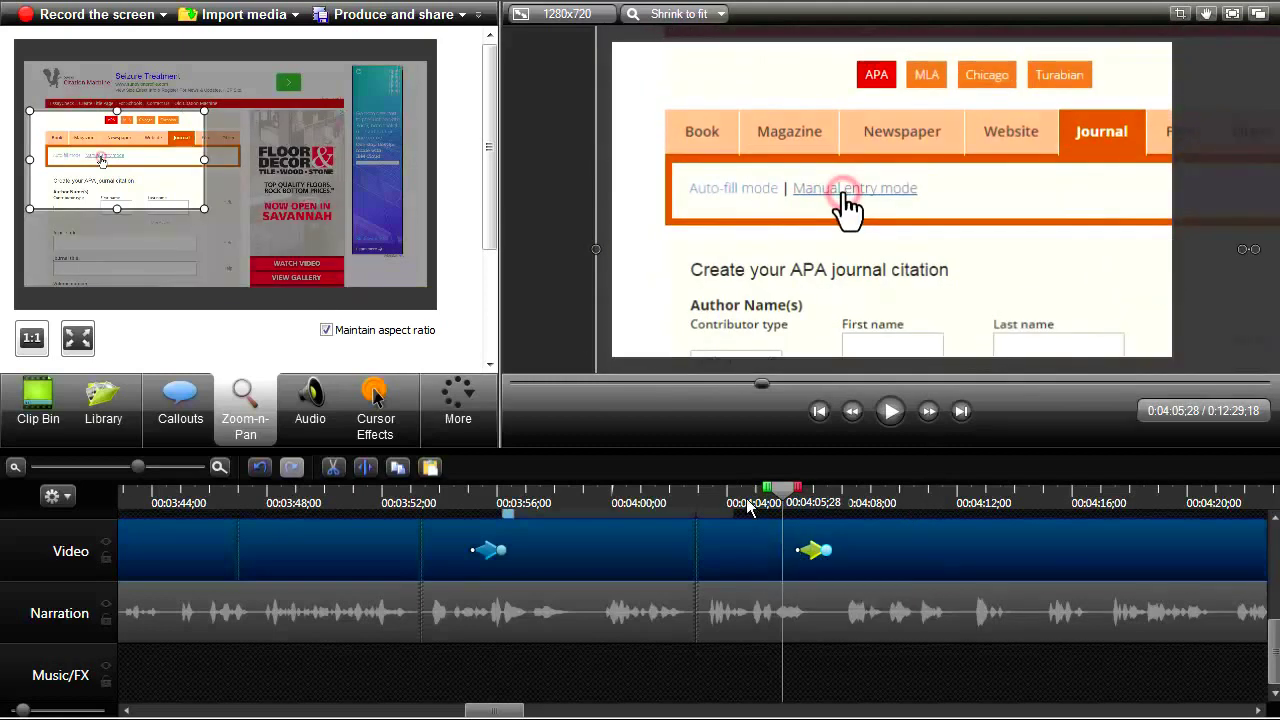
{"action": "left_click", "coordinate": [786, 551]}
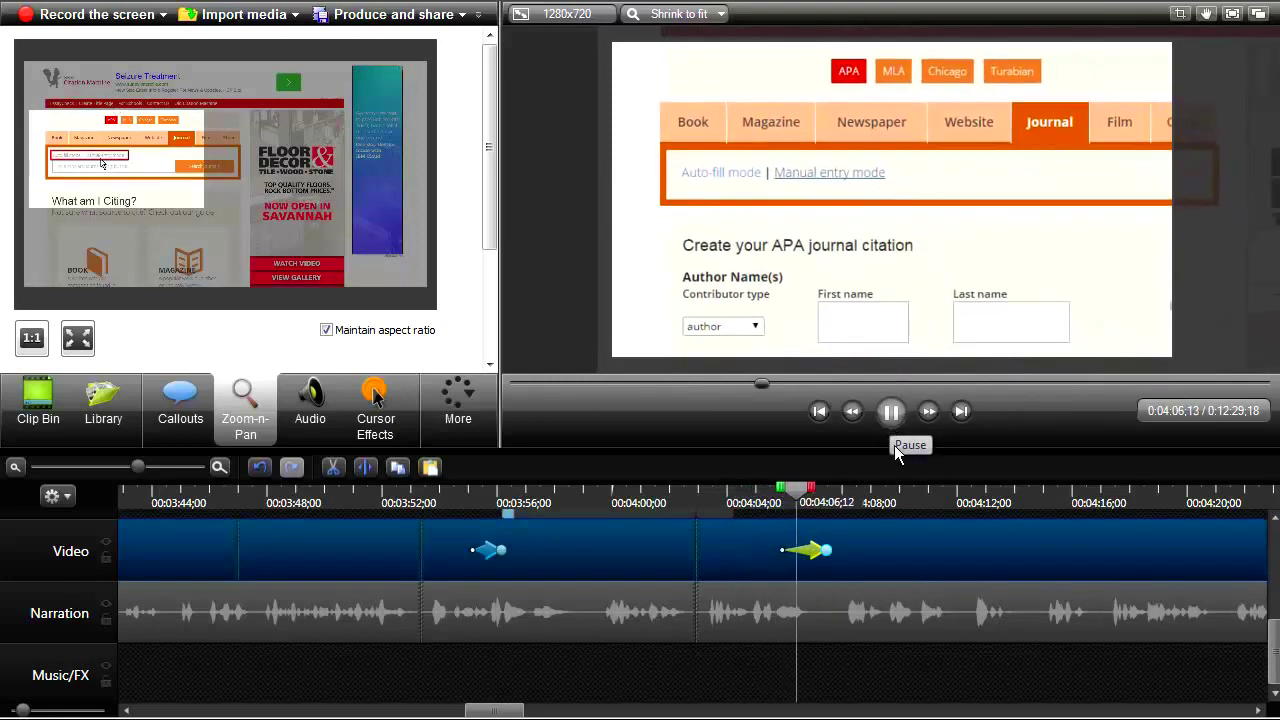
{"action": "left_click", "coordinate": [889, 411]}
{"action": "left_click", "coordinate": [795, 552]}
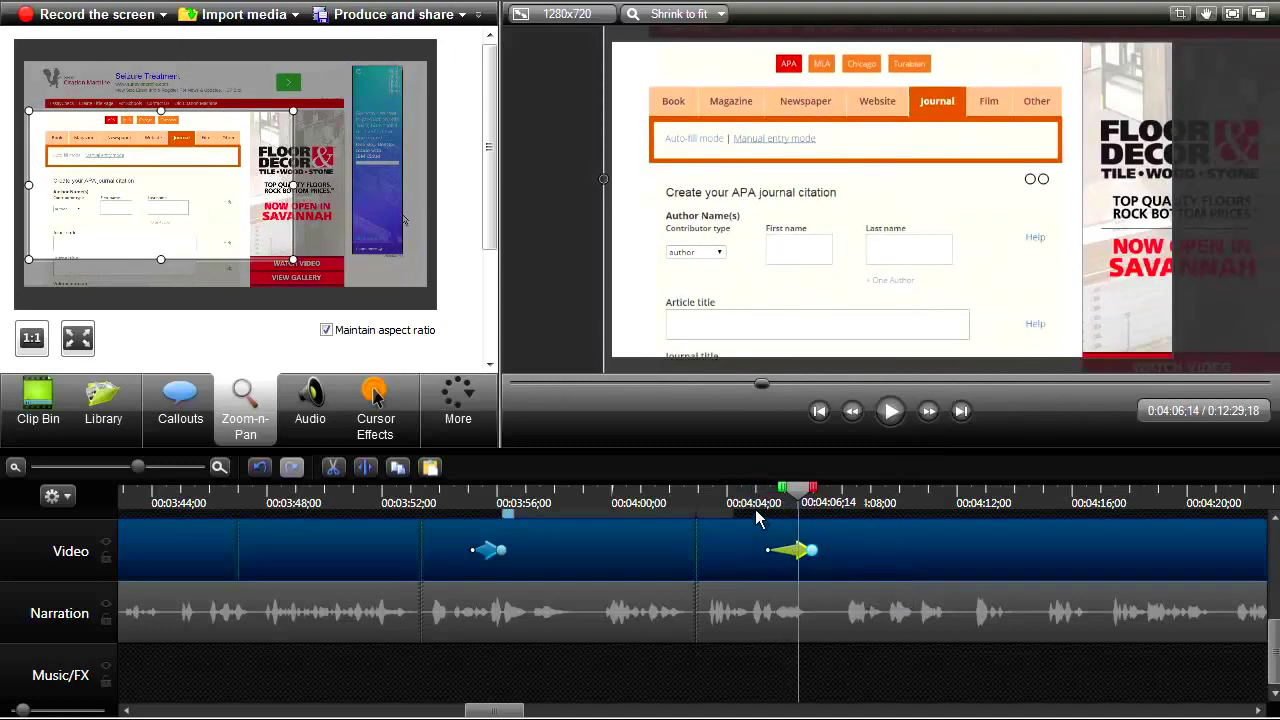
- Play back the retimed zoom-out from about 0:04:04 through 0:04:08;02
{"action": "left_click", "coordinate": [740, 505]}
{"action": "left_click", "coordinate": [891, 414]}
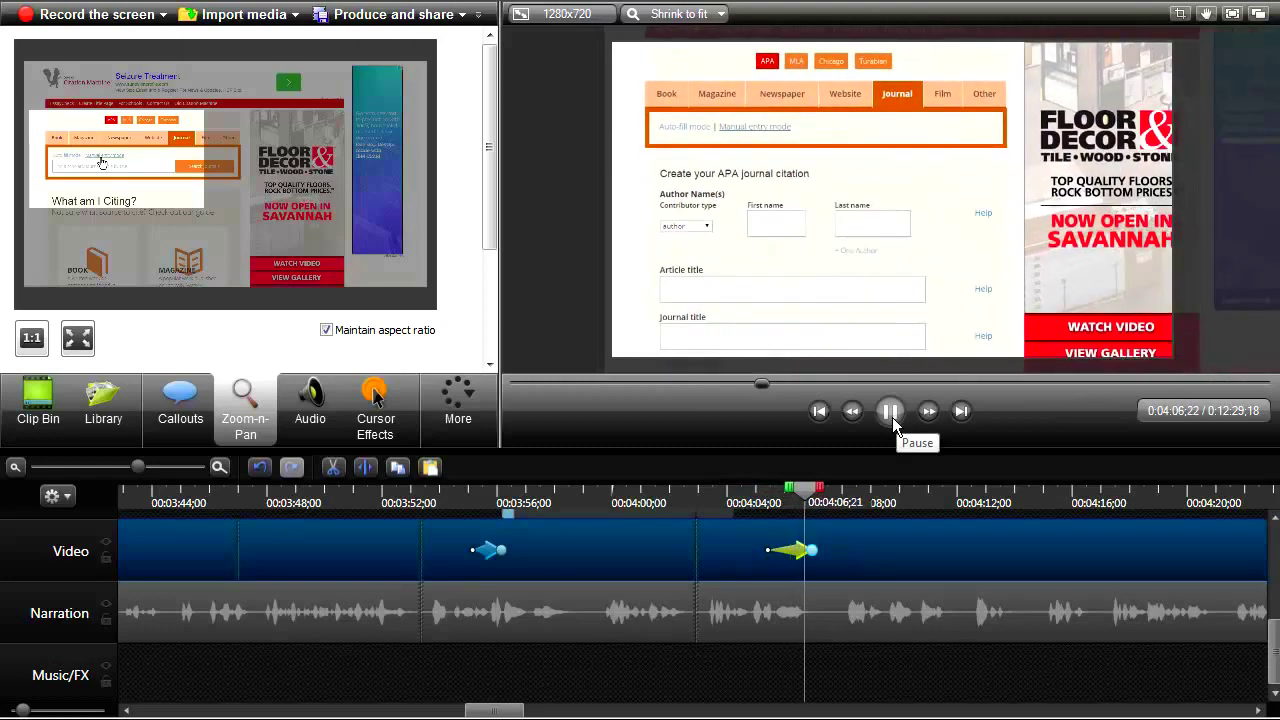
{"action": "left_click", "coordinate": [891, 415]}
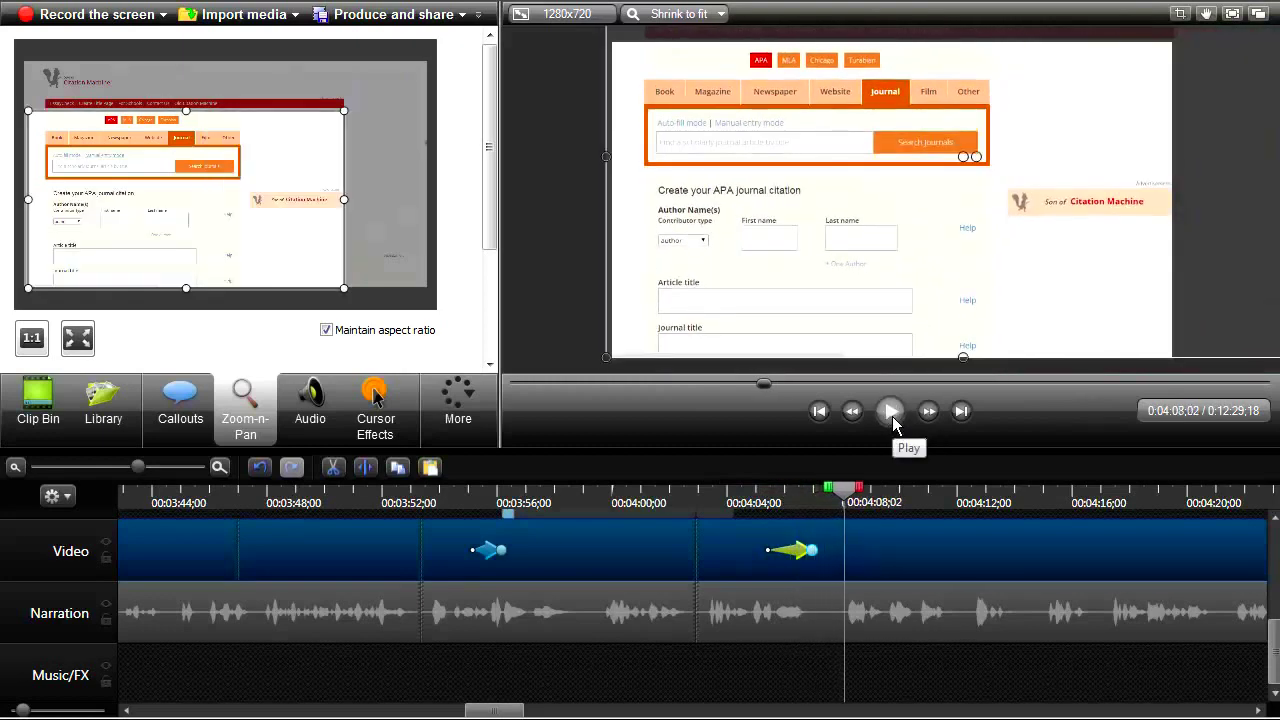
- Add a zoom-in at 0:04:14;03 on the author name and article title fields, then shift its animation slightly and lengthen it
{"action": "left_click", "coordinate": [891, 416]}
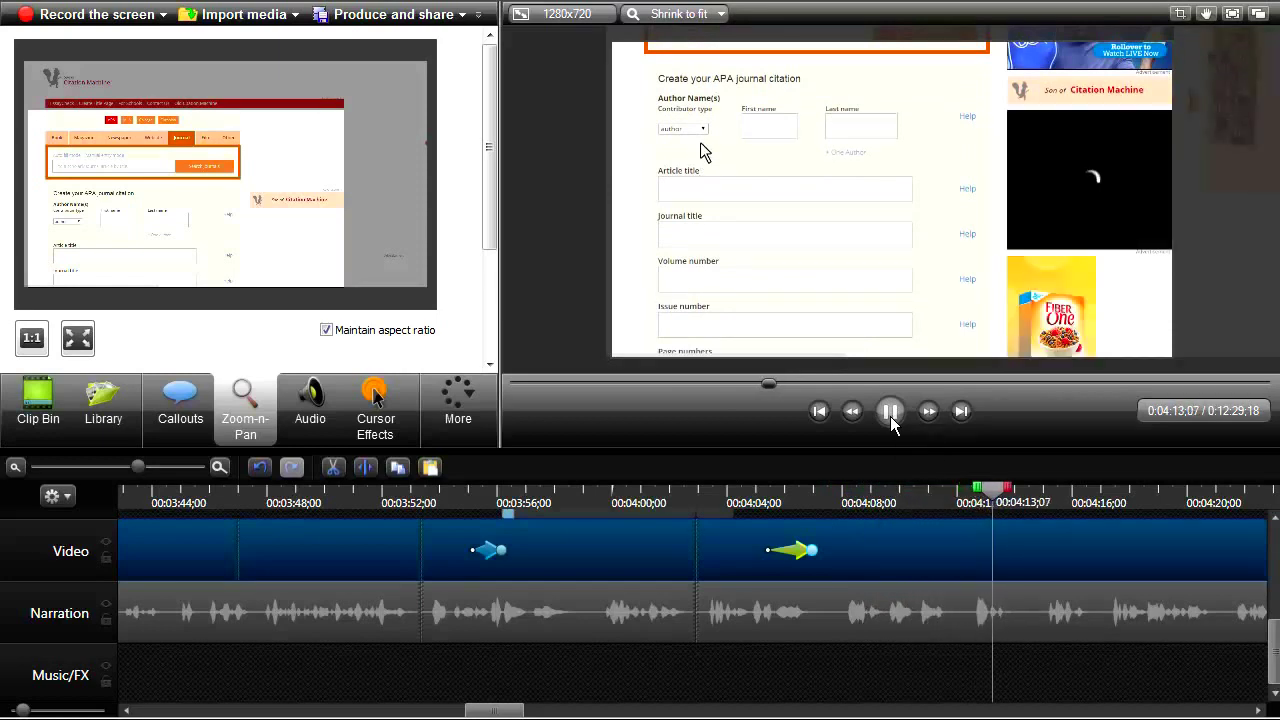
{"action": "left_click", "coordinate": [890, 416]}
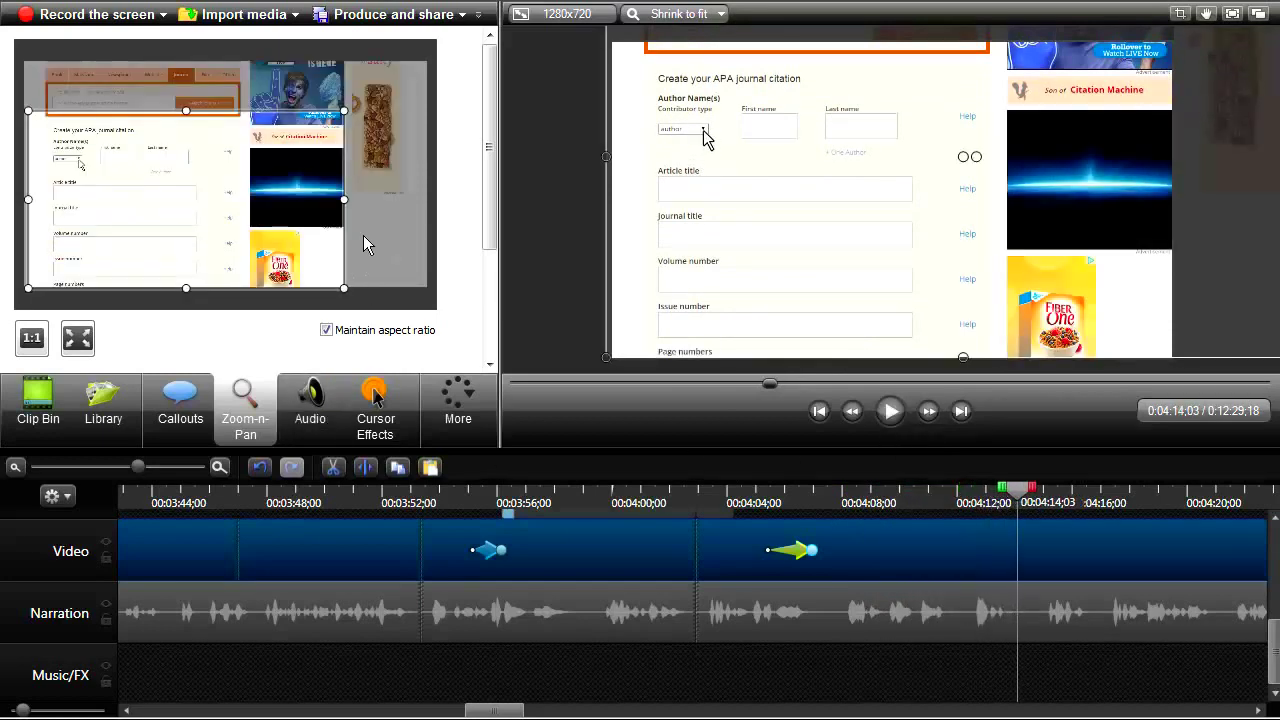
{"action": "left_click_drag", "start_coordinate": [344, 288], "coordinate": [226, 182]}
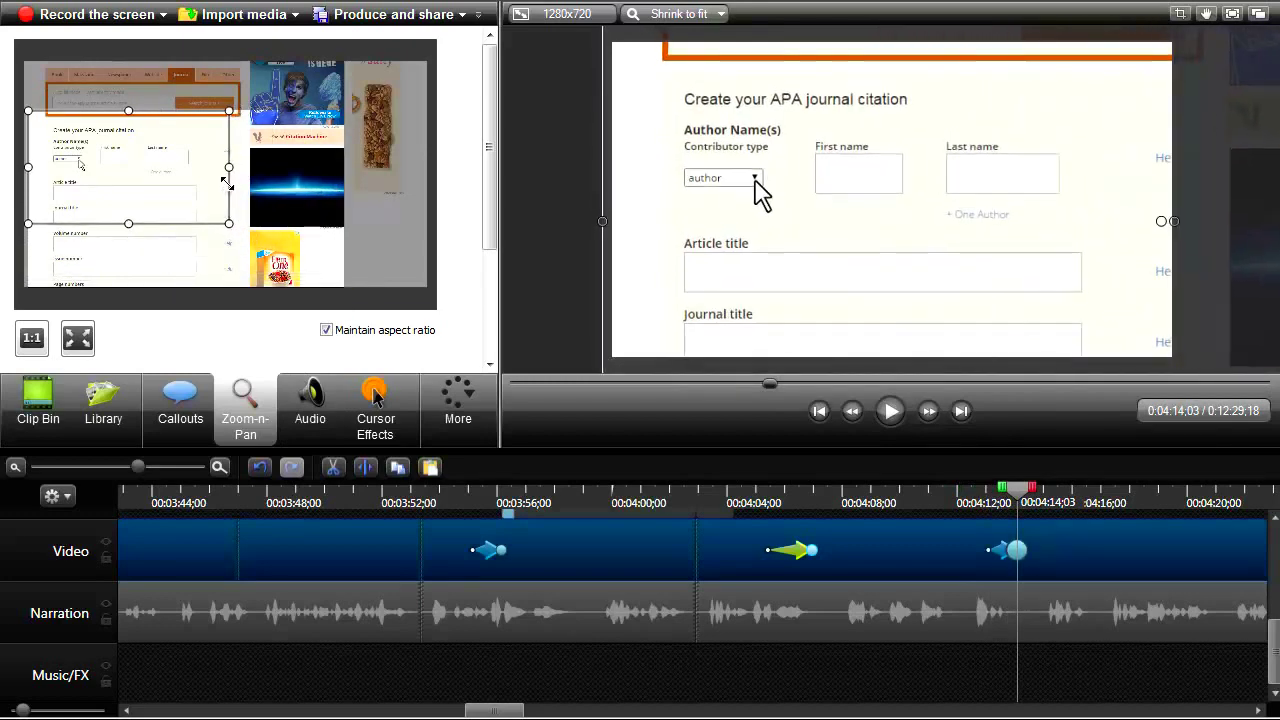
{"action": "left_click_drag", "start_coordinate": [1013, 551], "coordinate": [1049, 557]}
- Play back the new zoom-in from 0:04:12;10 and view the list of additional editing tools
{"action": "left_click", "coordinate": [966, 492]}
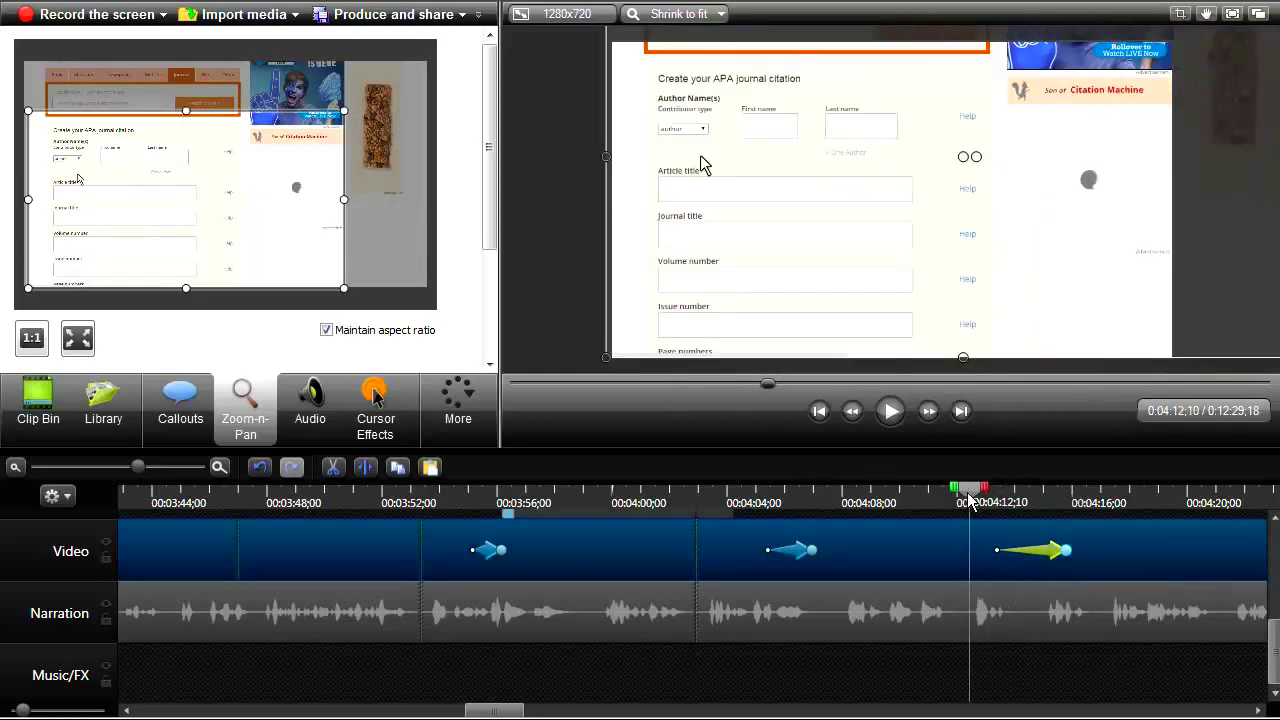
{"action": "left_click", "coordinate": [893, 412]}
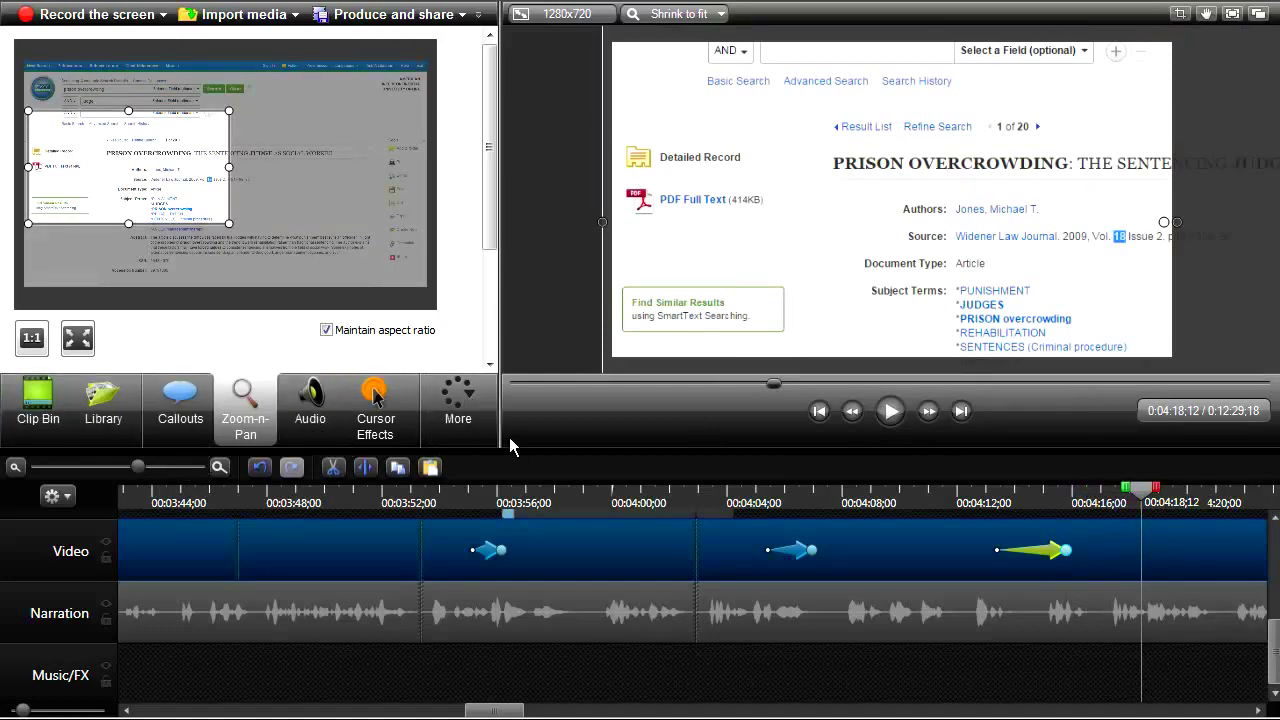
{"action": "left_click", "coordinate": [468, 392]}
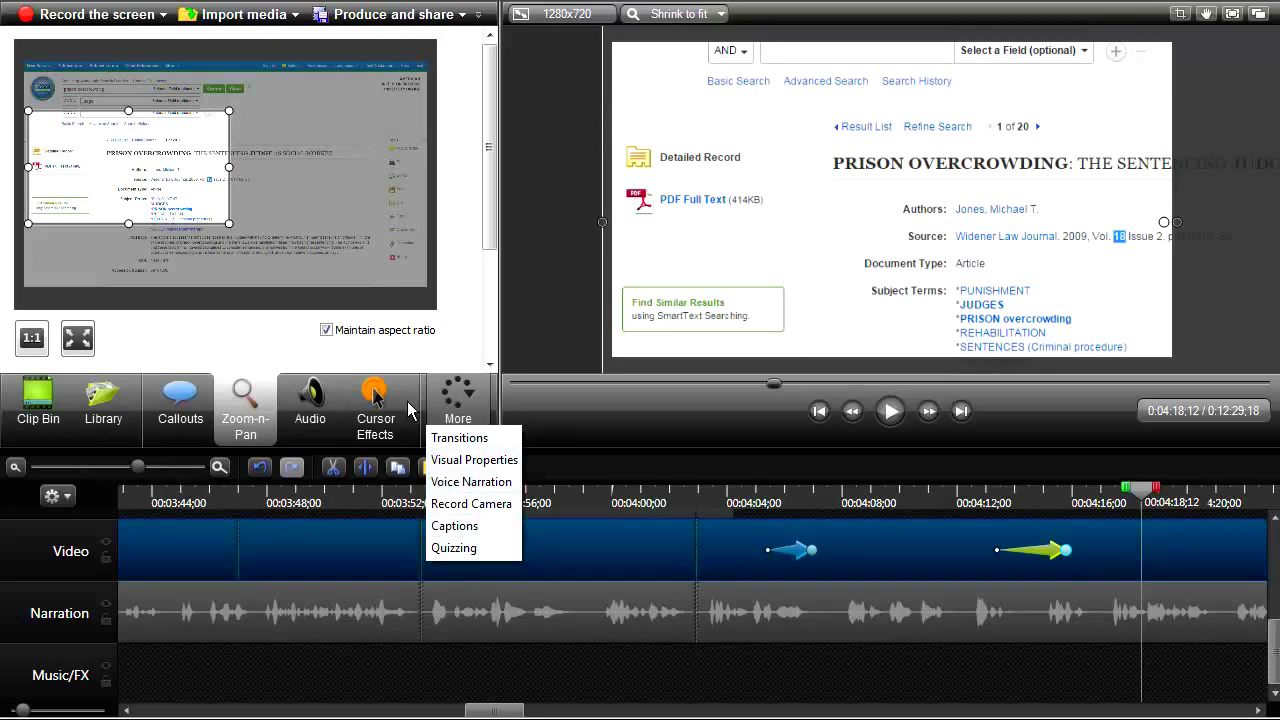
- Set the cursor's left-click and right-click sounds to None
{"action": "left_click", "coordinate": [376, 404]}
{"action": "left_click", "coordinate": [167, 248]}
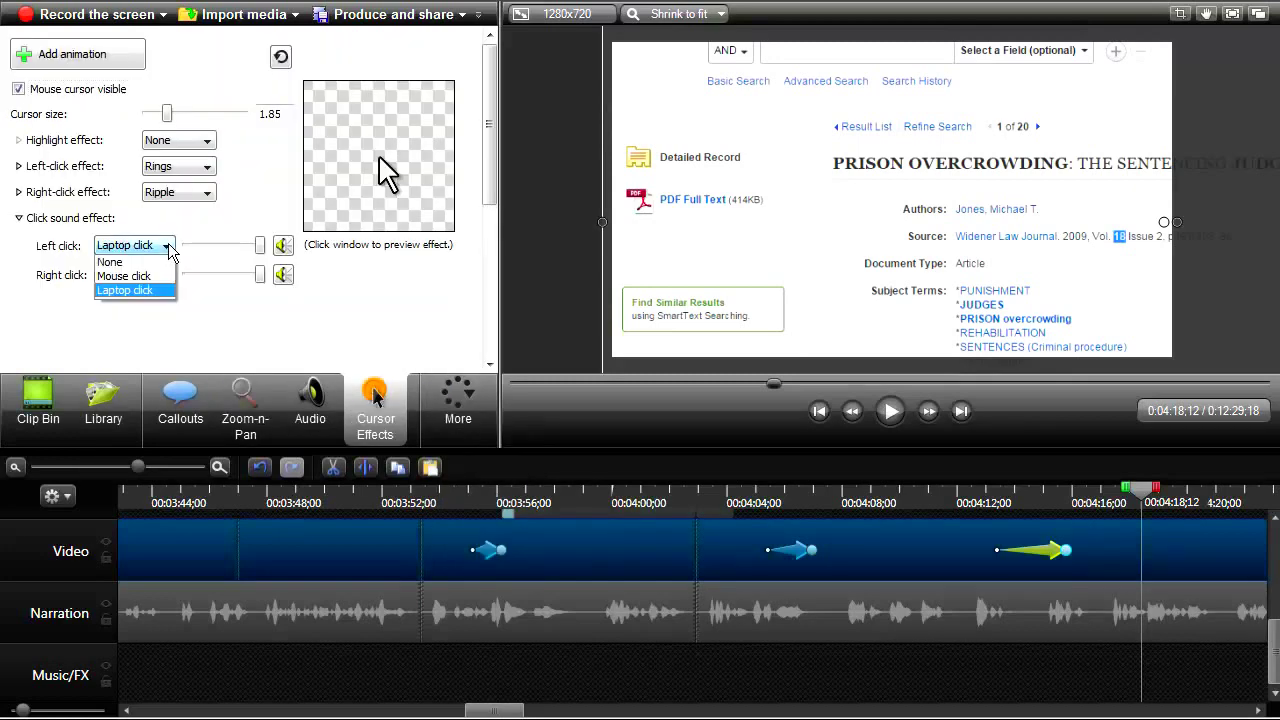
{"action": "left_click", "coordinate": [110, 262]}
{"action": "left_click", "coordinate": [140, 275]}
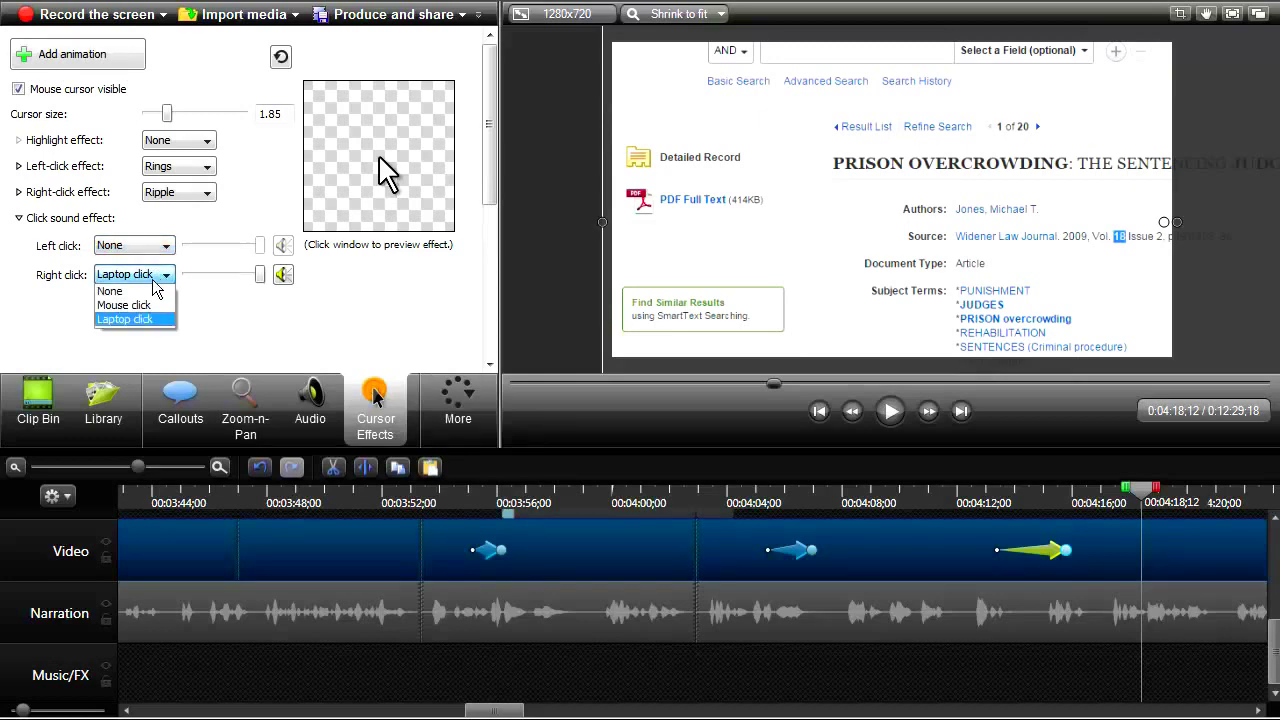
{"action": "left_click", "coordinate": [110, 291]}
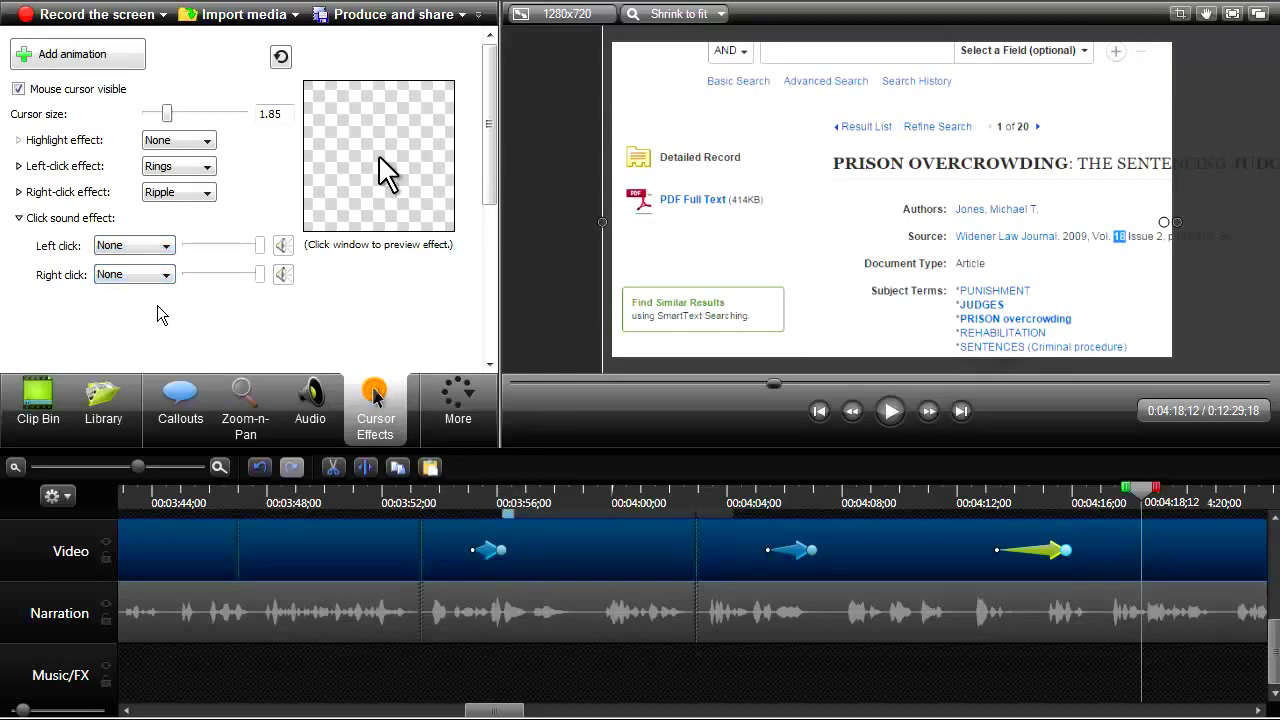
- Play back the contributor type selection from about 0:04:12 to 0:04:17;23 without click sounds
{"action": "left_click_drag", "start_coordinate": [1113, 487], "coordinate": [980, 502]}
{"action": "left_click", "coordinate": [890, 412]}
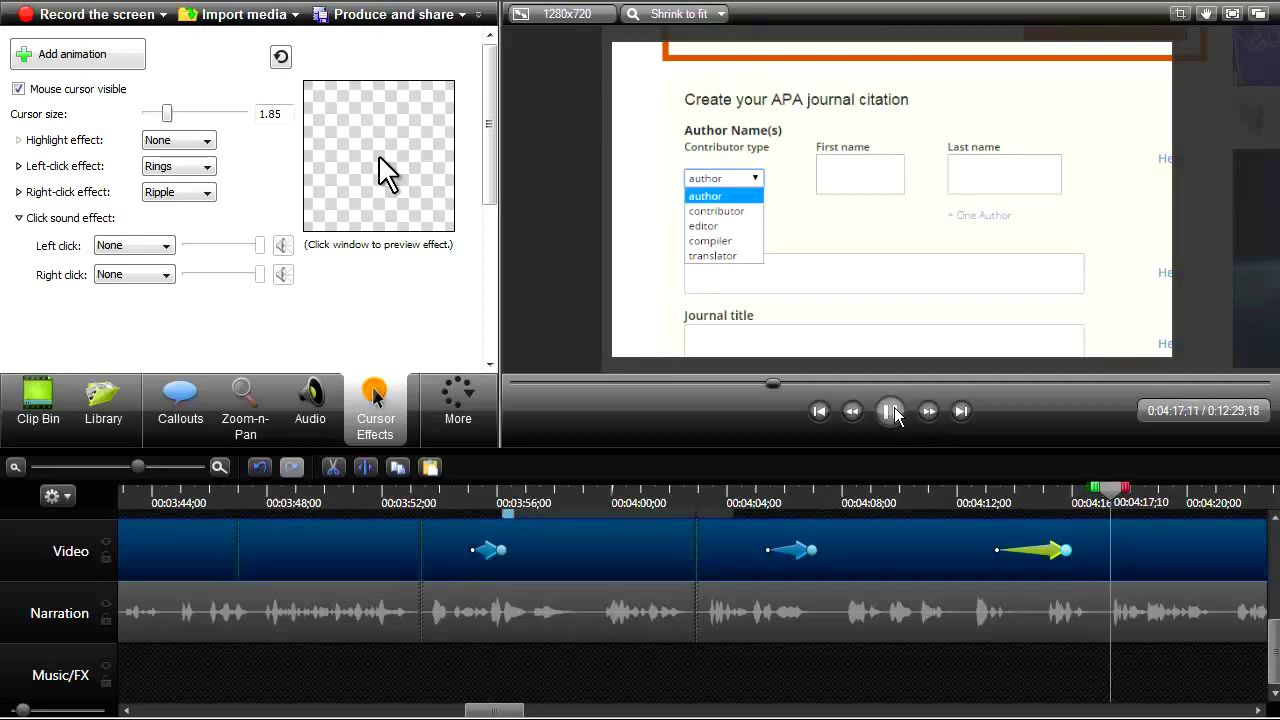
{"action": "left_click", "coordinate": [896, 417]}
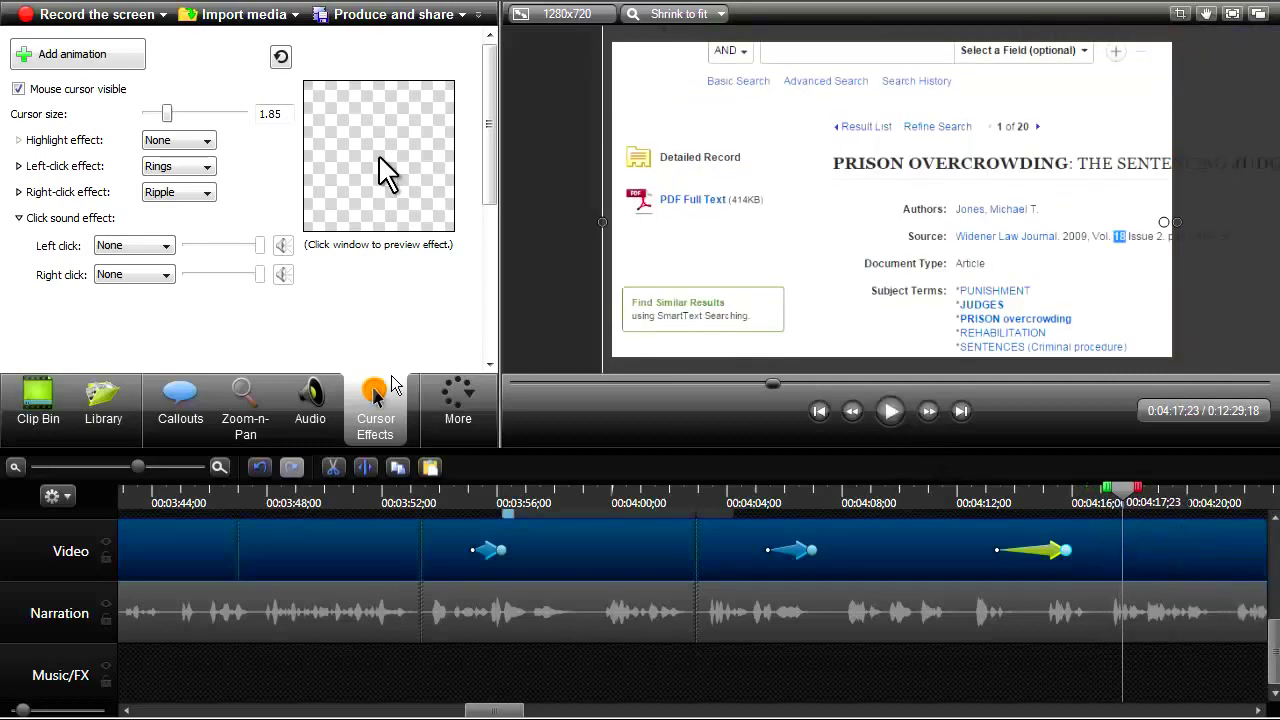
- Add a zoom-out at 0:04:17;23 that frames most of the article record page, then shift its animation slightly forward on the timeline
{"action": "left_click", "coordinate": [250, 400]}
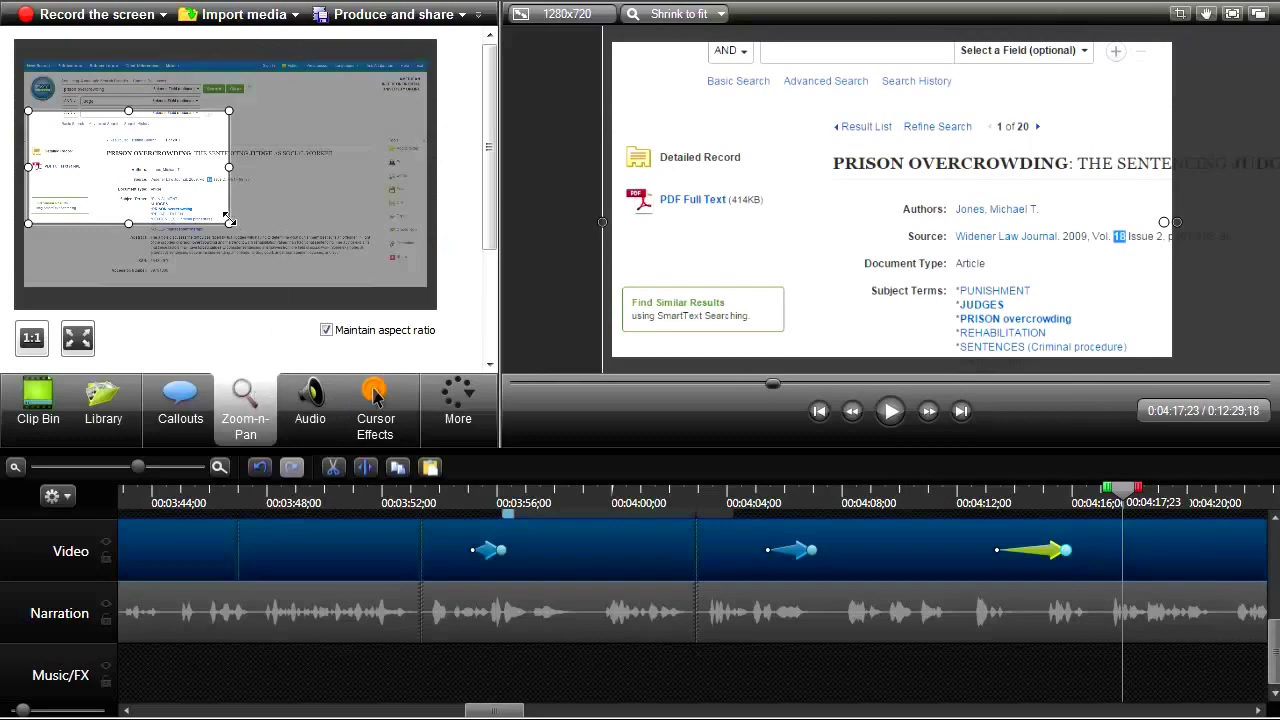
{"action": "left_click_drag", "start_coordinate": [229, 220], "coordinate": [352, 262]}
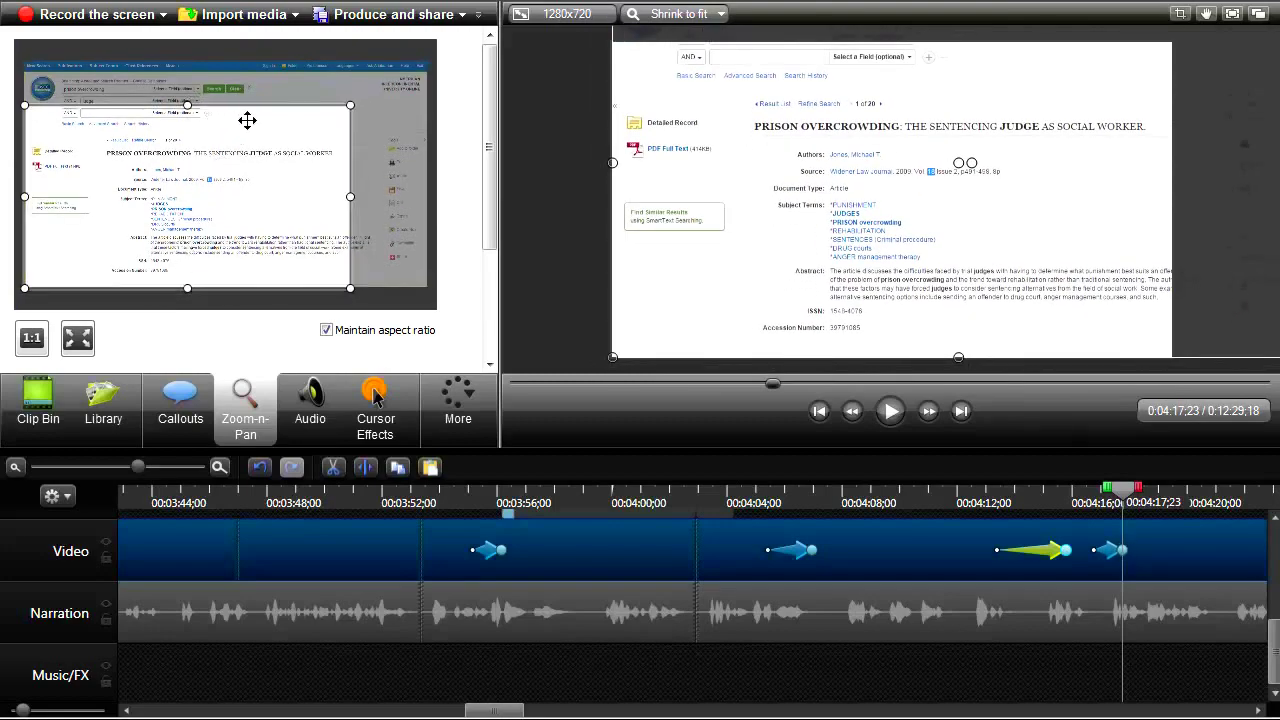
{"action": "left_click_drag", "start_coordinate": [348, 105], "coordinate": [386, 85]}
{"action": "left_click_drag", "start_coordinate": [318, 108], "coordinate": [315, 94]}
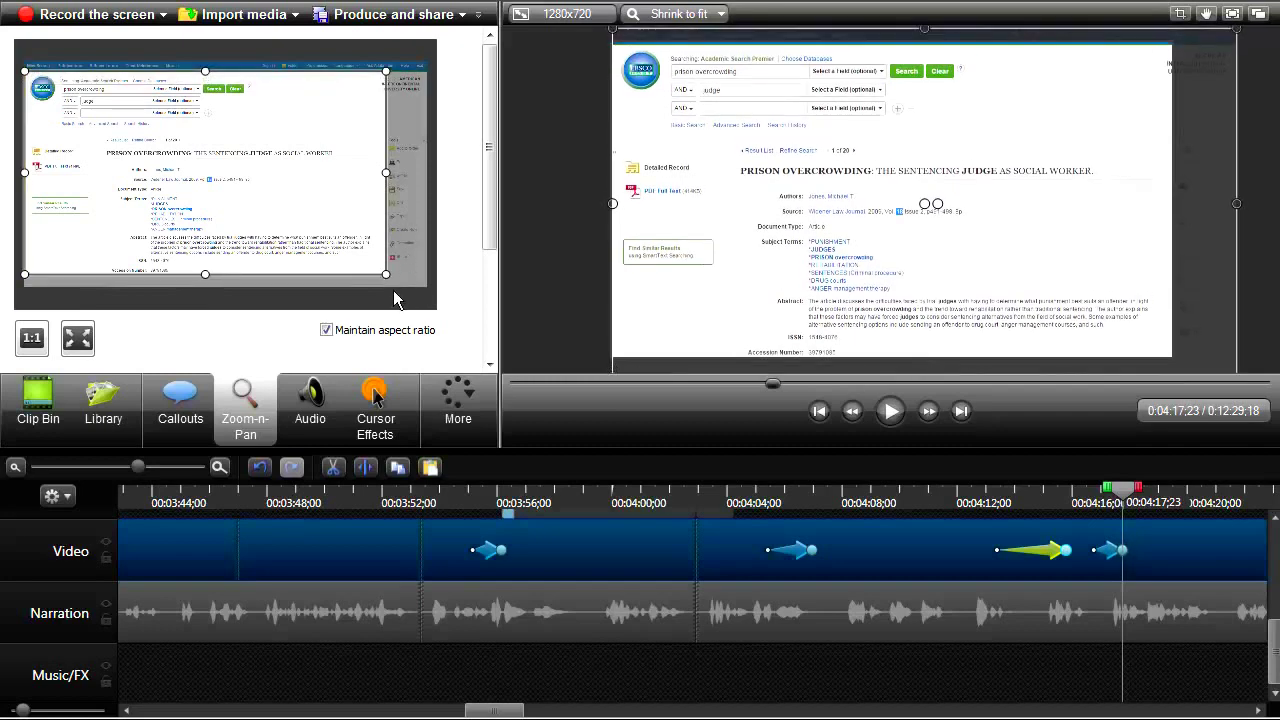
{"action": "left_click_drag", "start_coordinate": [384, 275], "coordinate": [389, 277]}
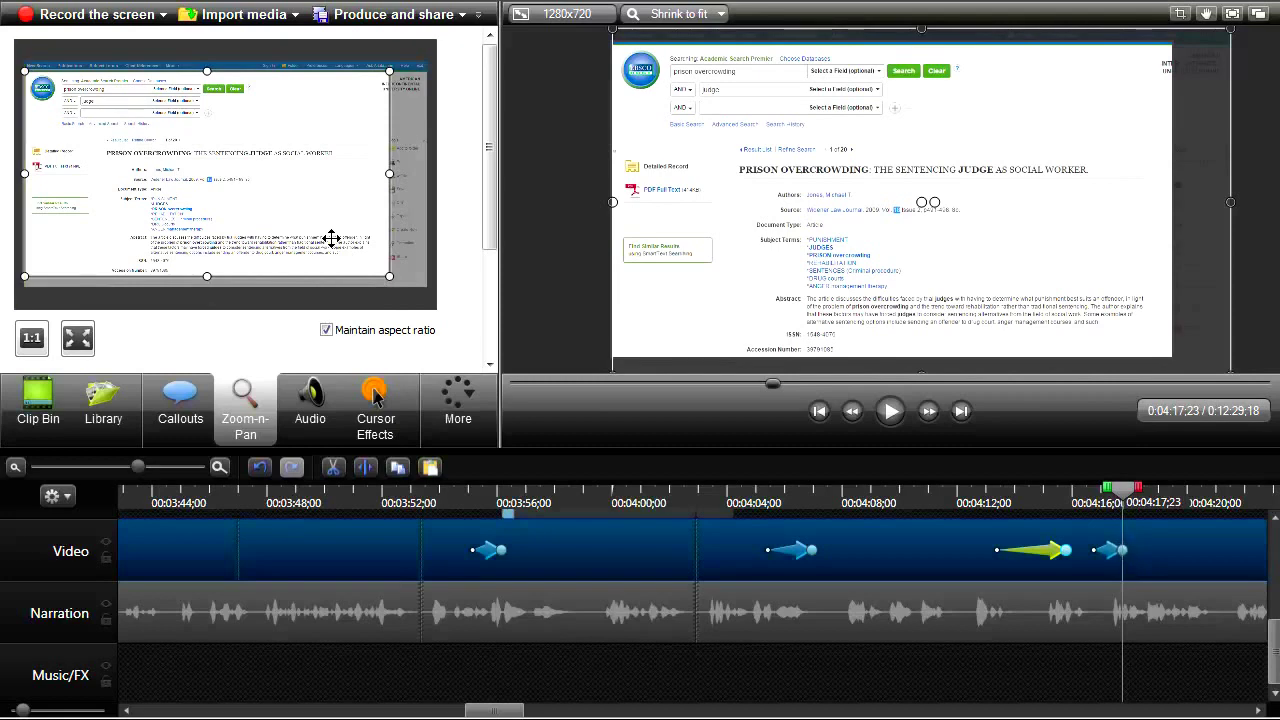
{"action": "left_click_drag", "start_coordinate": [389, 276], "coordinate": [379, 269]}
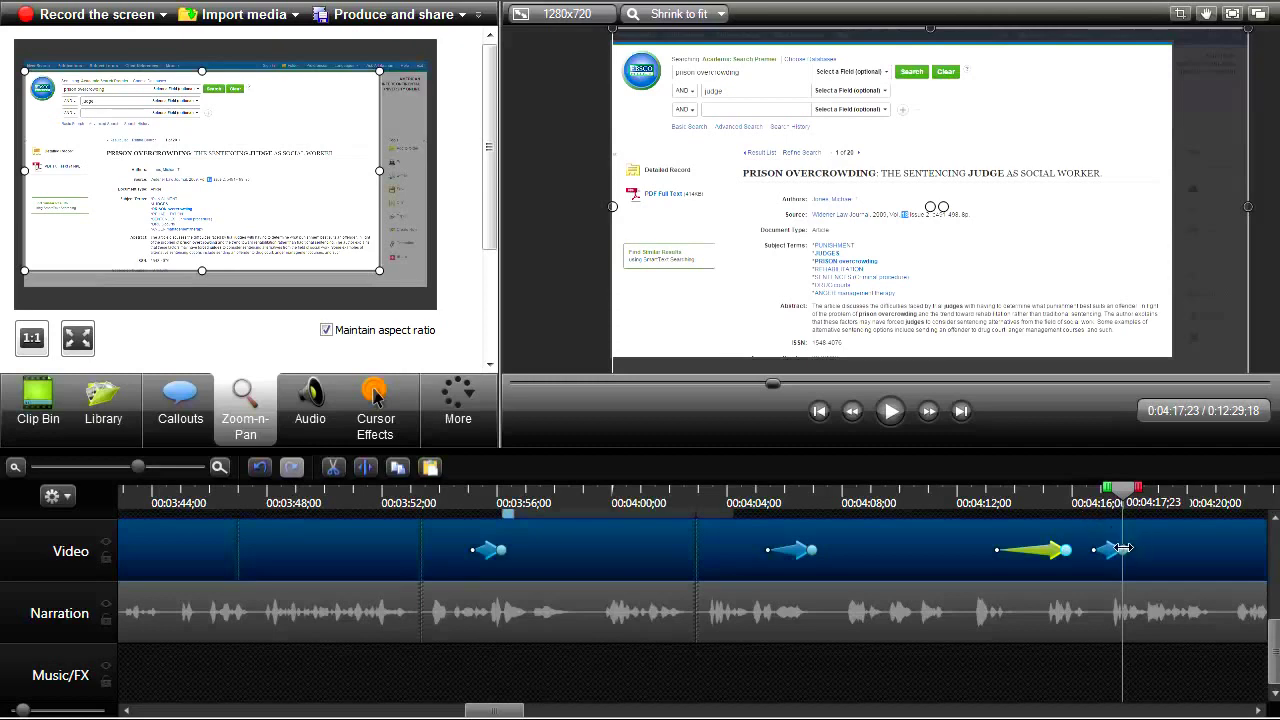
{"action": "left_click_drag", "start_coordinate": [1108, 563], "coordinate": [1137, 560]}
- Play back the new zoom-out from 0:04:14;08 to 0:04:24;10
{"action": "left_click", "coordinate": [1023, 504]}
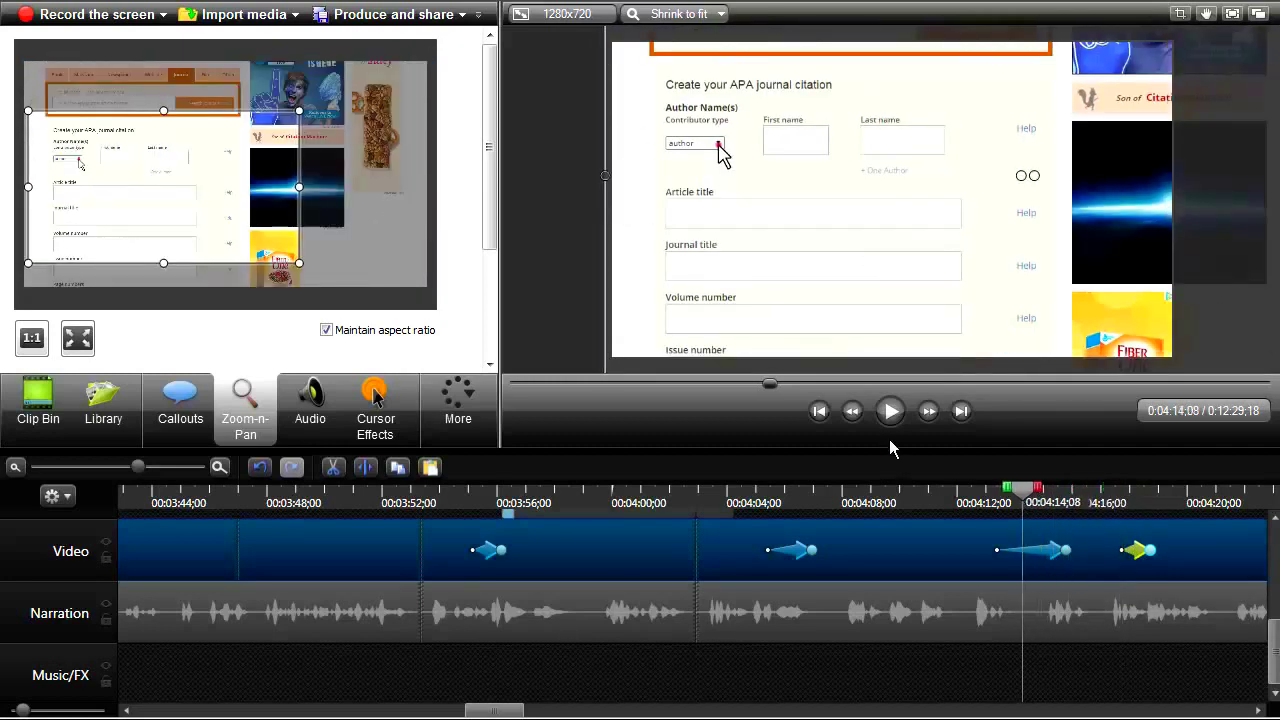
{"action": "left_click", "coordinate": [891, 415]}
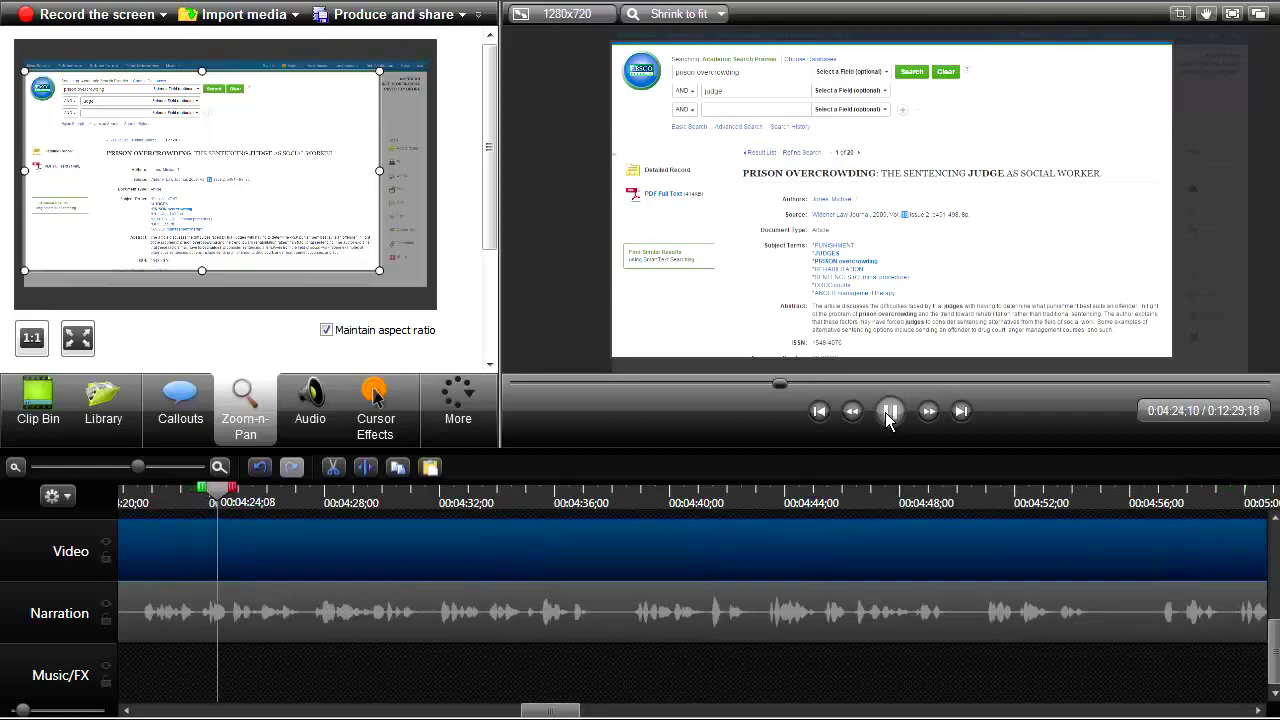
{"action": "left_click", "coordinate": [889, 412]}
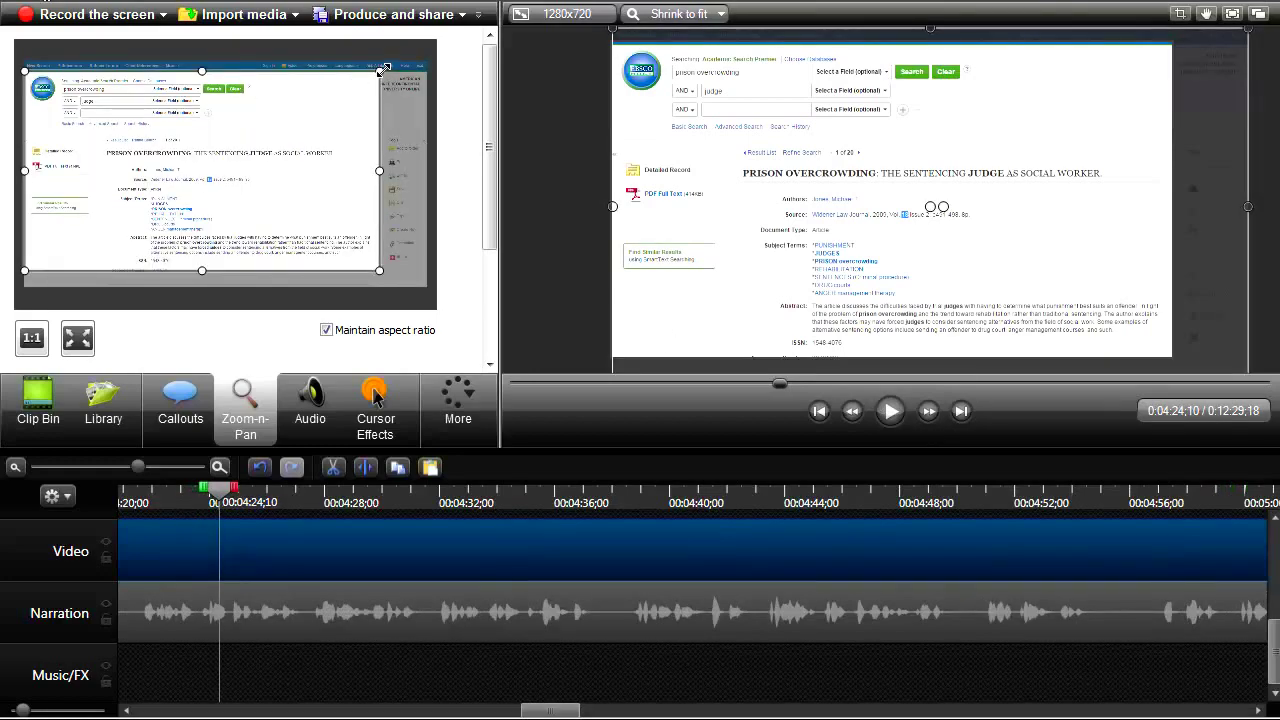
- Add a zoom-in at 0:04:24;10 on the article's author and source details, lengthen its animation, and play through to 0:04:32;19
{"action": "left_click_drag", "start_coordinate": [383, 70], "coordinate": [241, 205]}
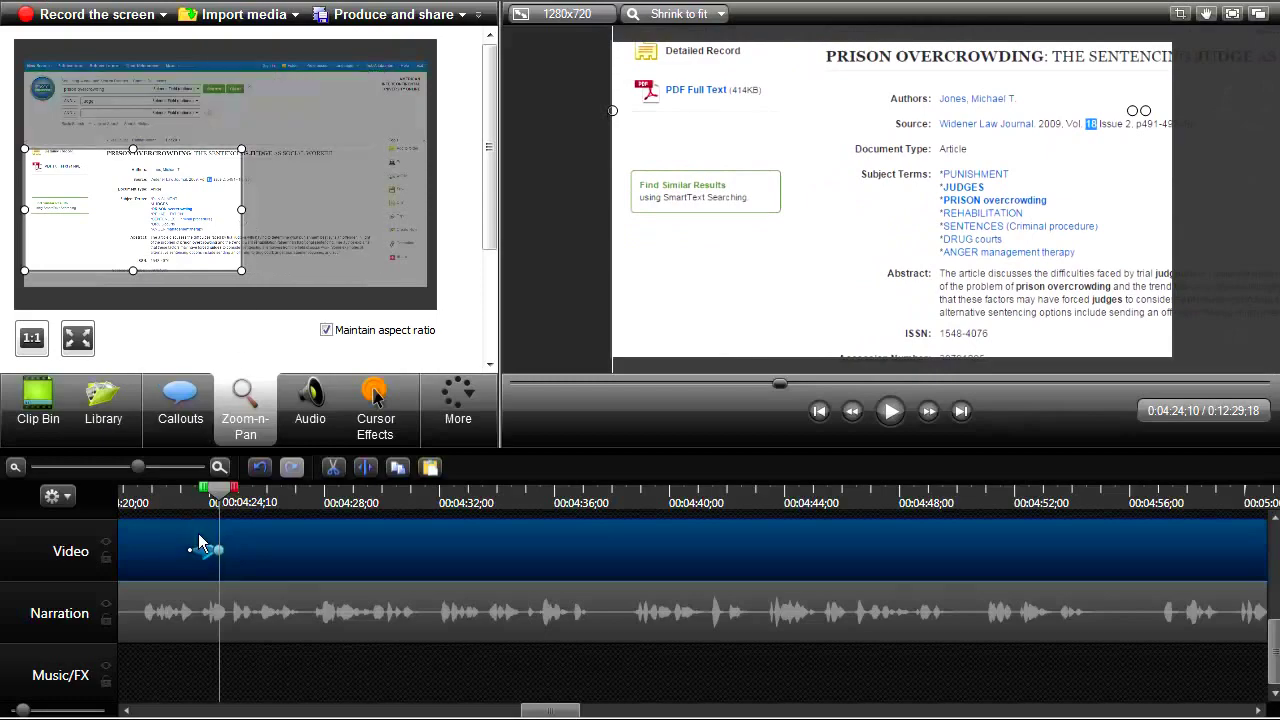
{"action": "left_click_drag", "start_coordinate": [214, 549], "coordinate": [272, 550]}
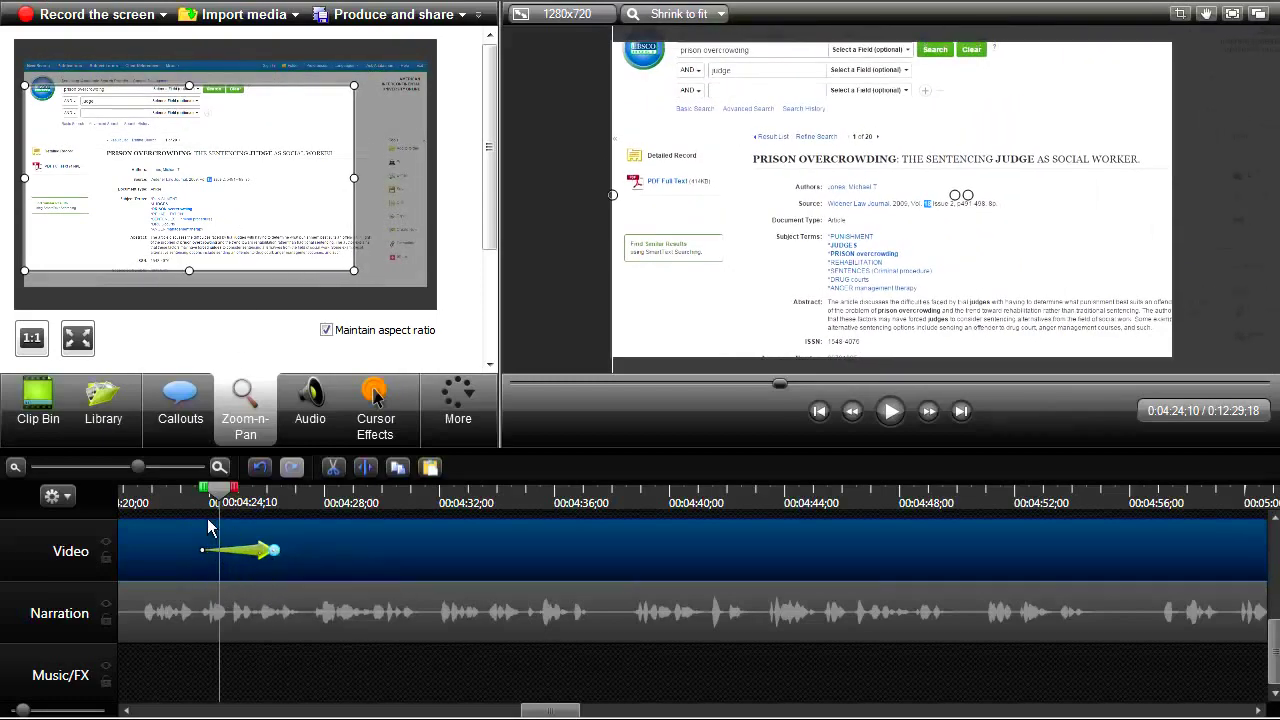
{"action": "left_click", "coordinate": [890, 413]}
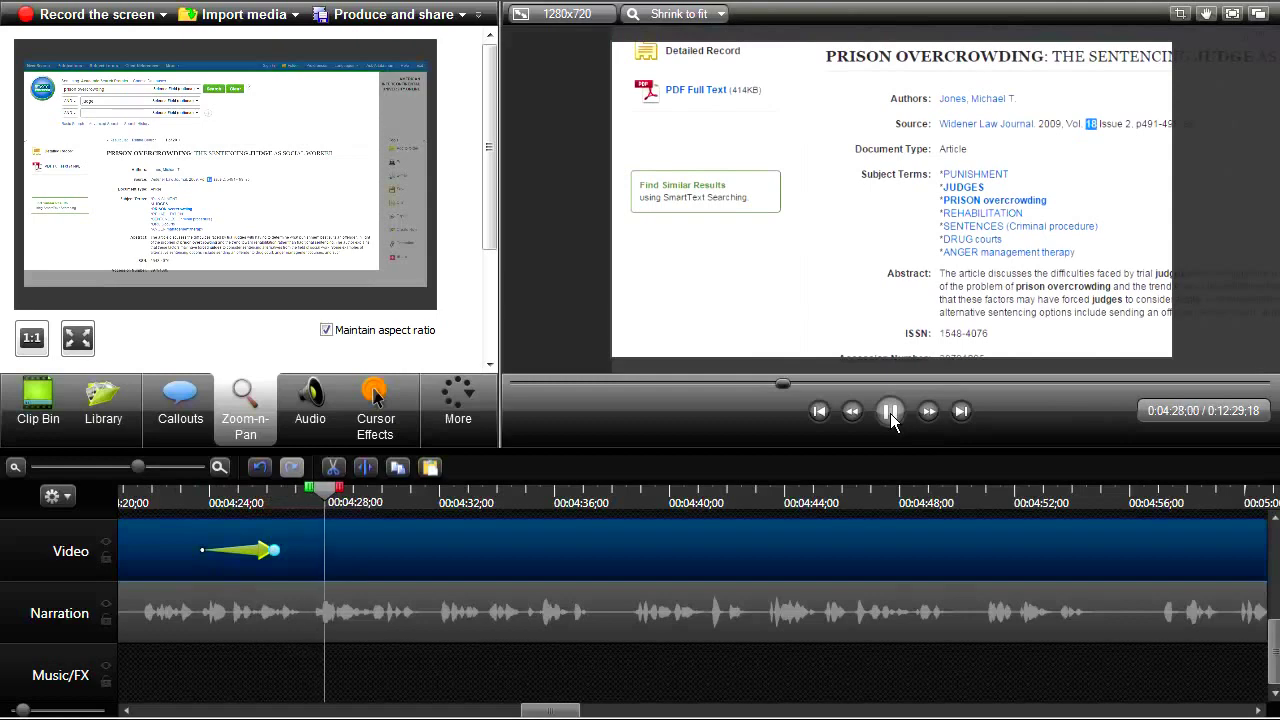
{"action": "left_click", "coordinate": [890, 413]}
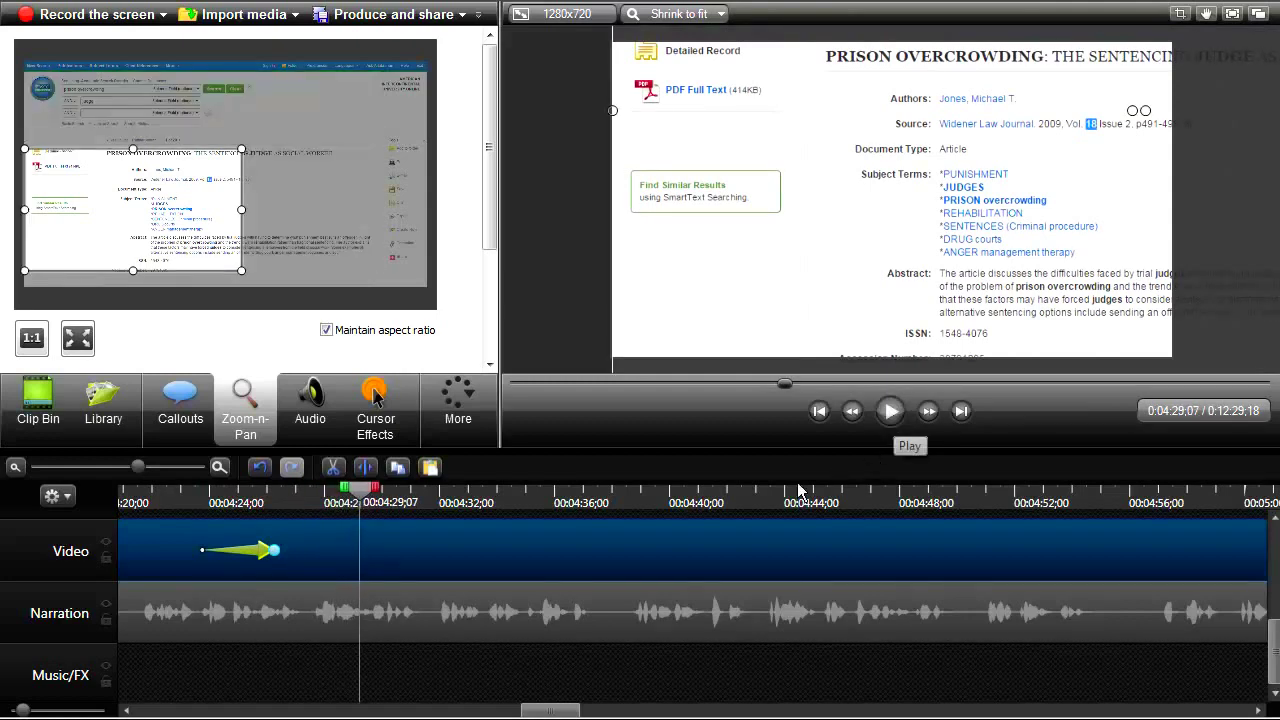
{"action": "left_click", "coordinate": [890, 412]}
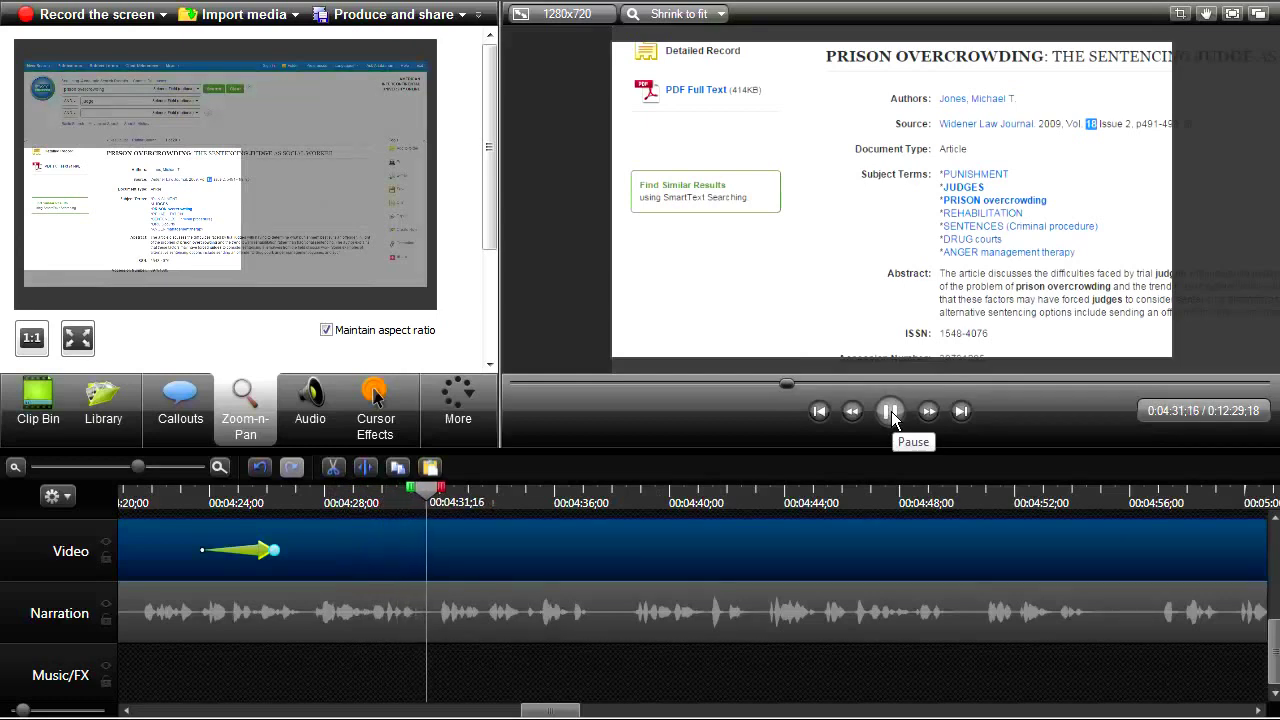
{"action": "left_click", "coordinate": [891, 411]}
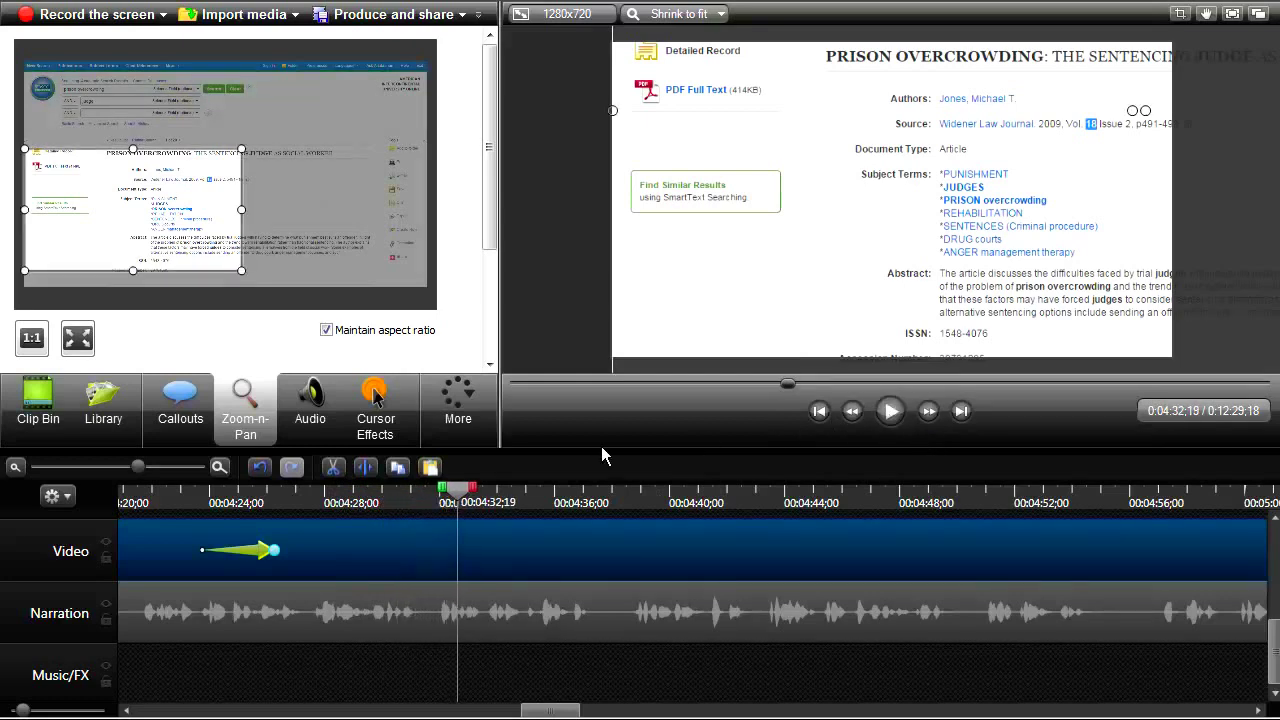
- Add a red rectangle callout at 0:04:31;21 and fit it around the Authors line of the article record
{"action": "left_click", "coordinate": [433, 504]}
{"action": "left_click_drag", "start_coordinate": [429, 503], "coordinate": [425, 505]}
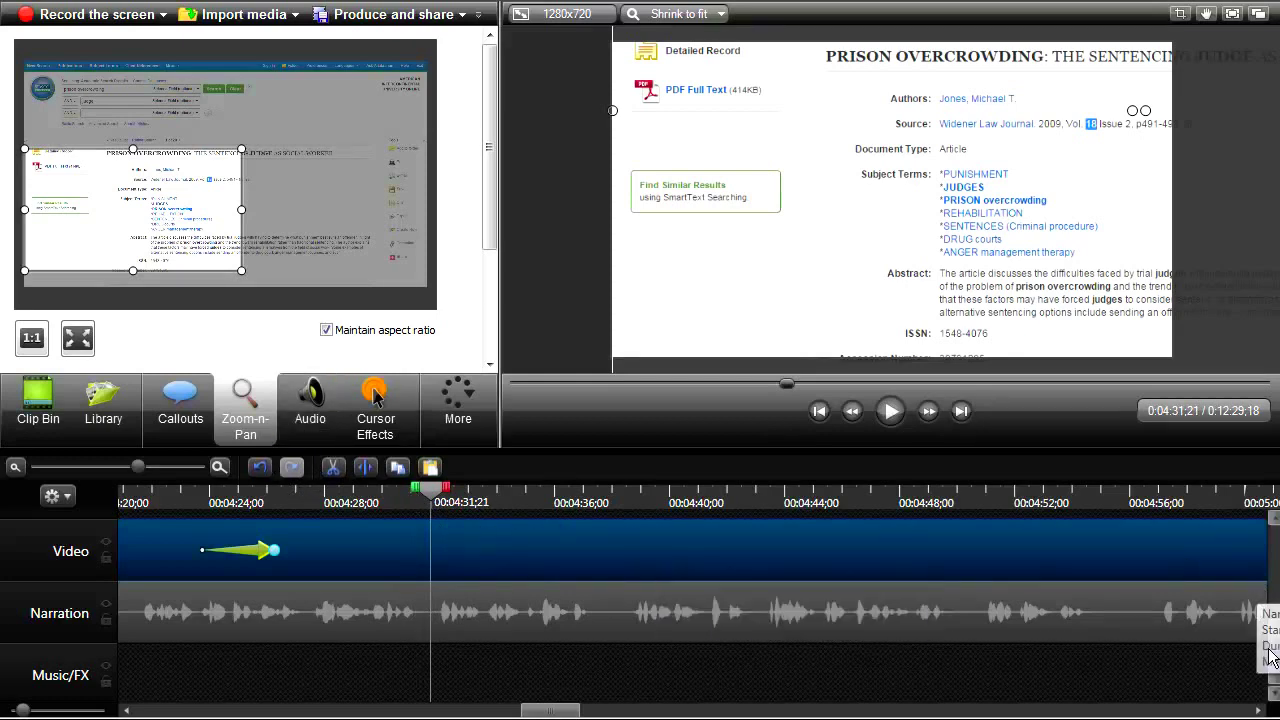
{"action": "scroll", "coordinate": [474, 598], "scroll_direction": "up", "scroll_amount": 2}
{"action": "left_click", "coordinate": [467, 608]}
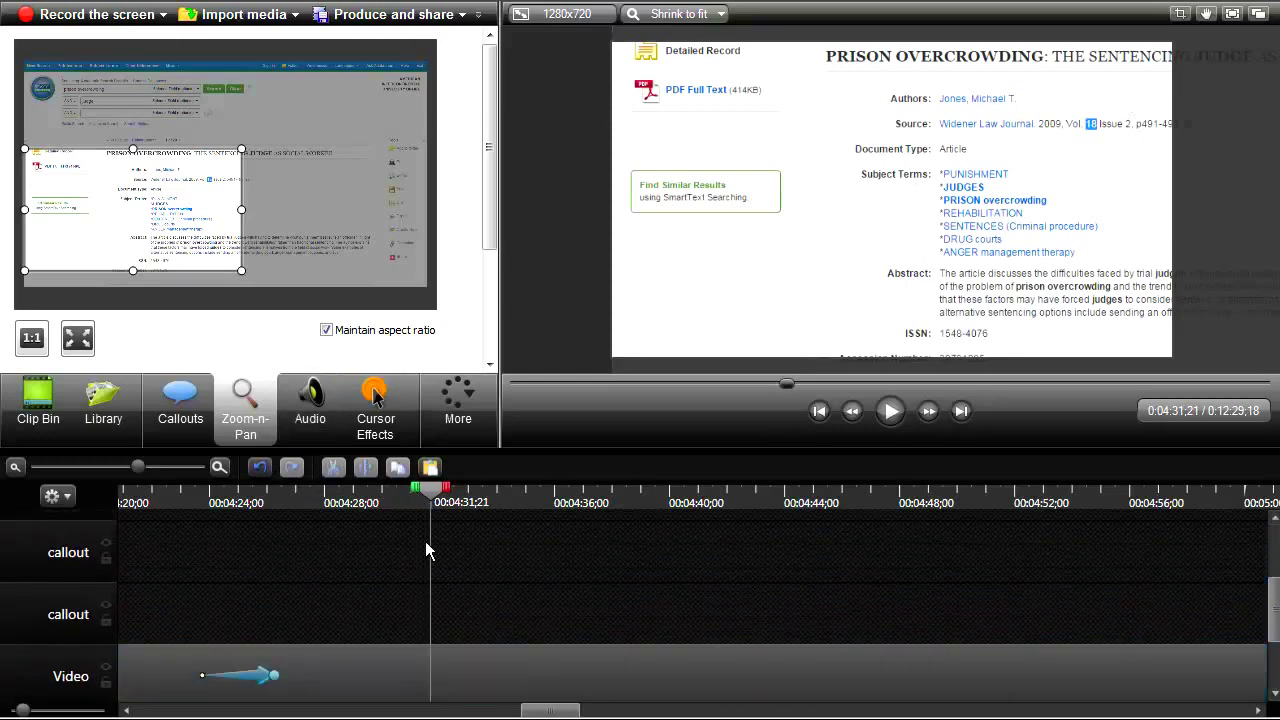
{"action": "left_click", "coordinate": [178, 404]}
{"action": "left_click", "coordinate": [142, 122]}
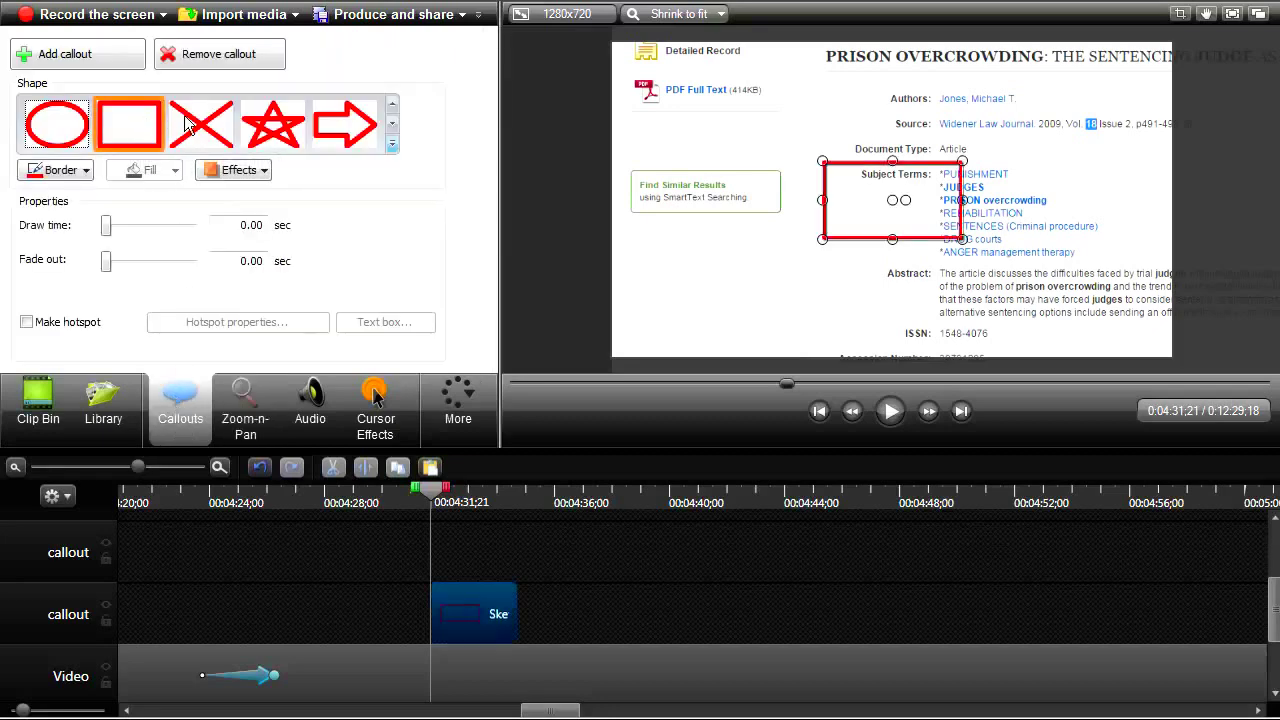
{"action": "left_click_drag", "start_coordinate": [882, 193], "coordinate": [942, 105]}
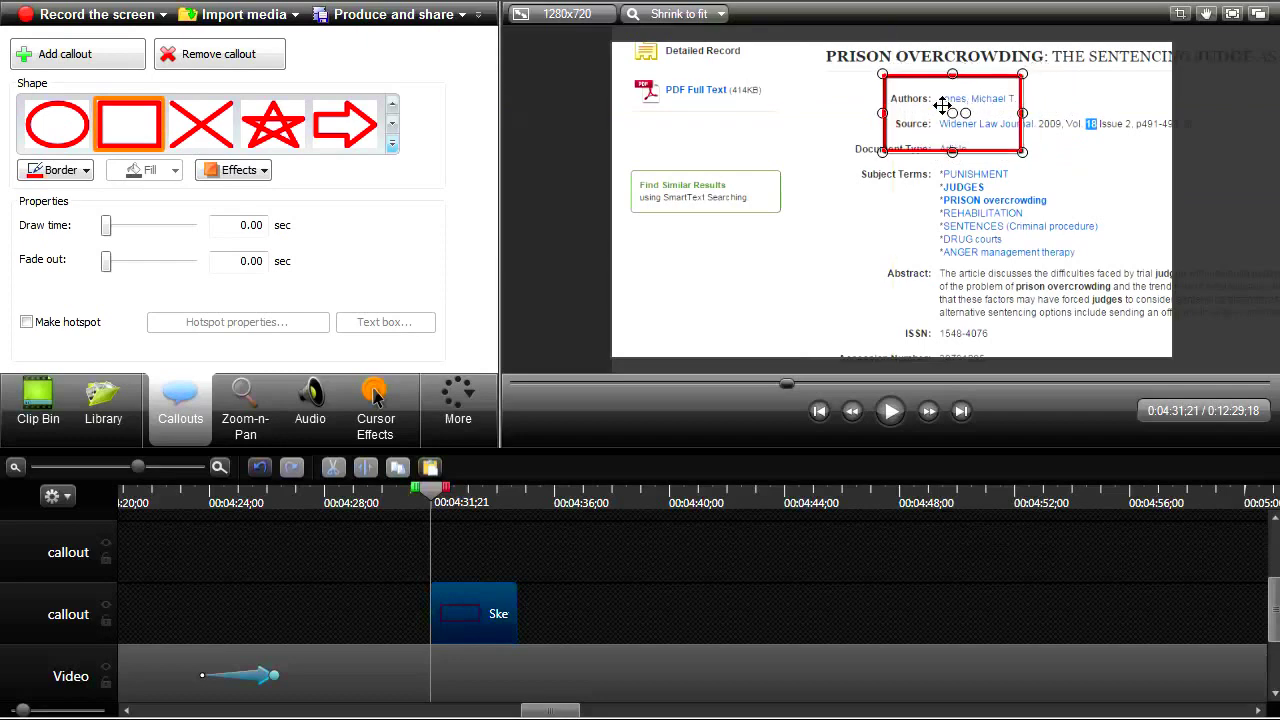
{"action": "left_click", "coordinate": [948, 138]}
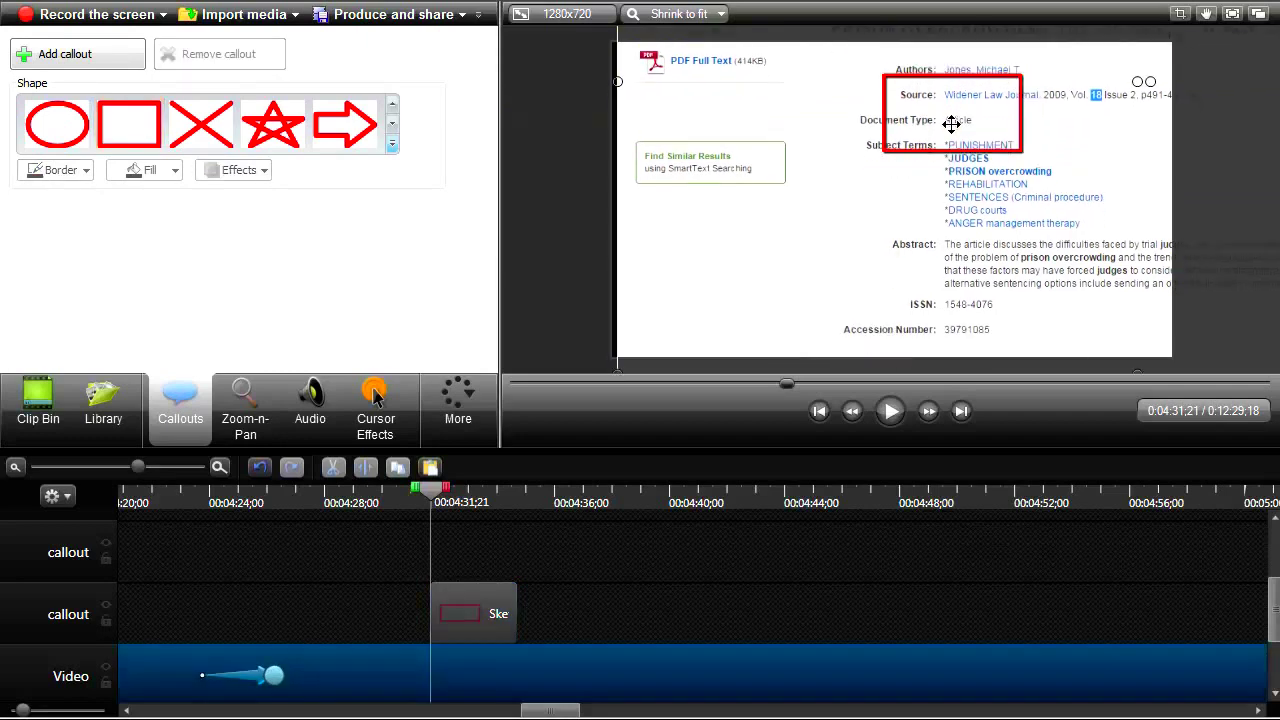
{"action": "mouse_move", "coordinate": [949, 91]}
{"action": "left_mouse_down"}
{"action": "mouse_move", "coordinate": [953, 122]}
{"action": "mouse_move", "coordinate": [966, 91]}
{"action": "left_mouse_up"}
{"action": "left_click", "coordinate": [950, 148]}
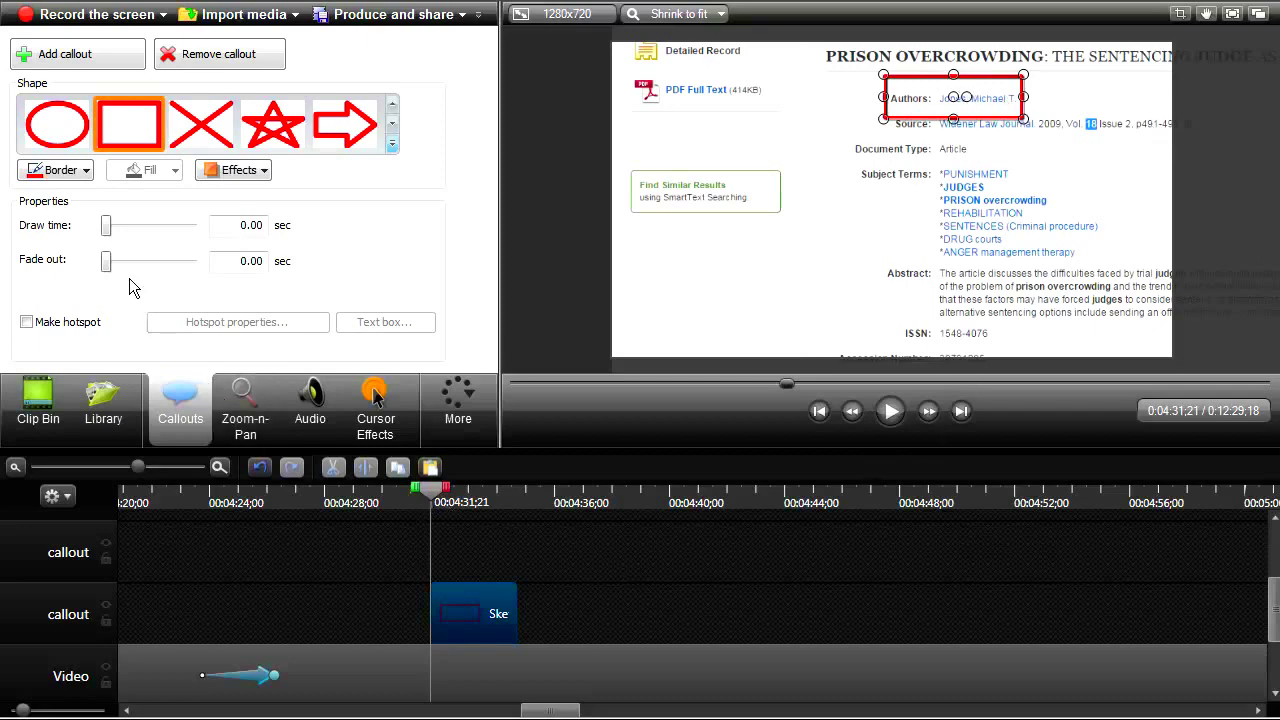
- Set the rectangle callout's draw time to 1.00 sec and shift the callout slightly forward on the timeline
{"action": "left_click_drag", "start_coordinate": [110, 227], "coordinate": [114, 229]}
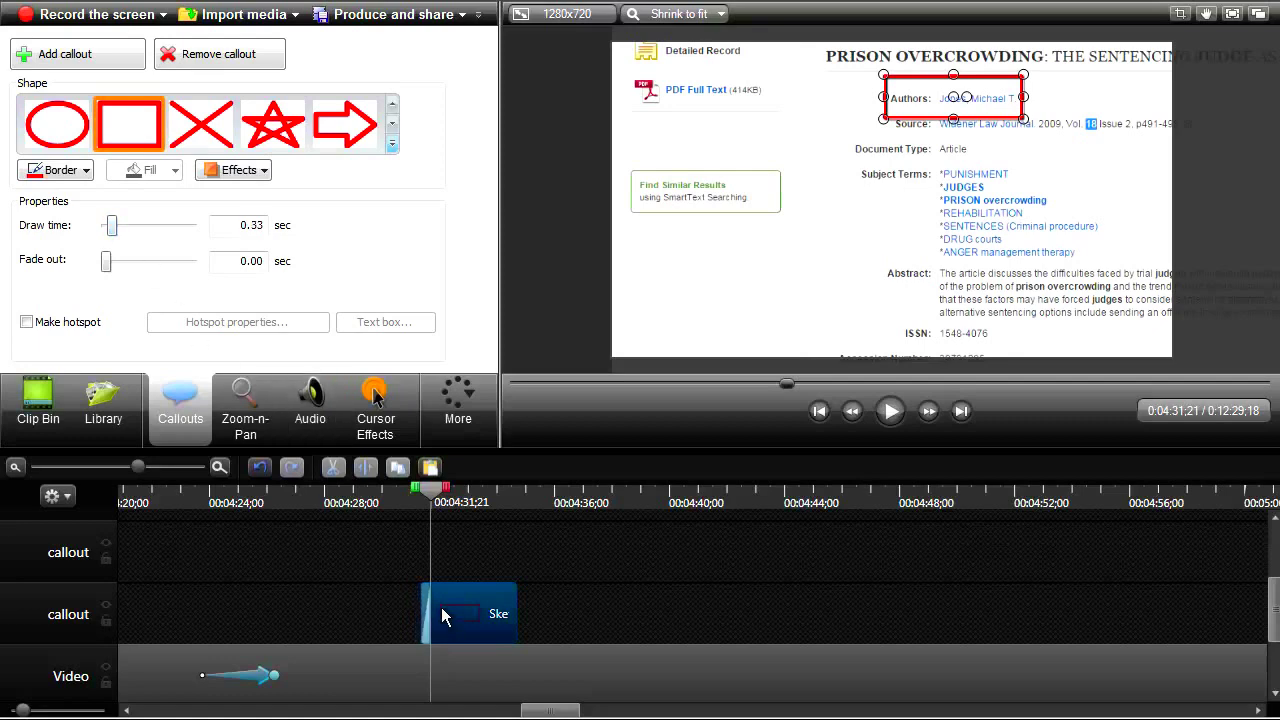
{"action": "left_click", "coordinate": [406, 496]}
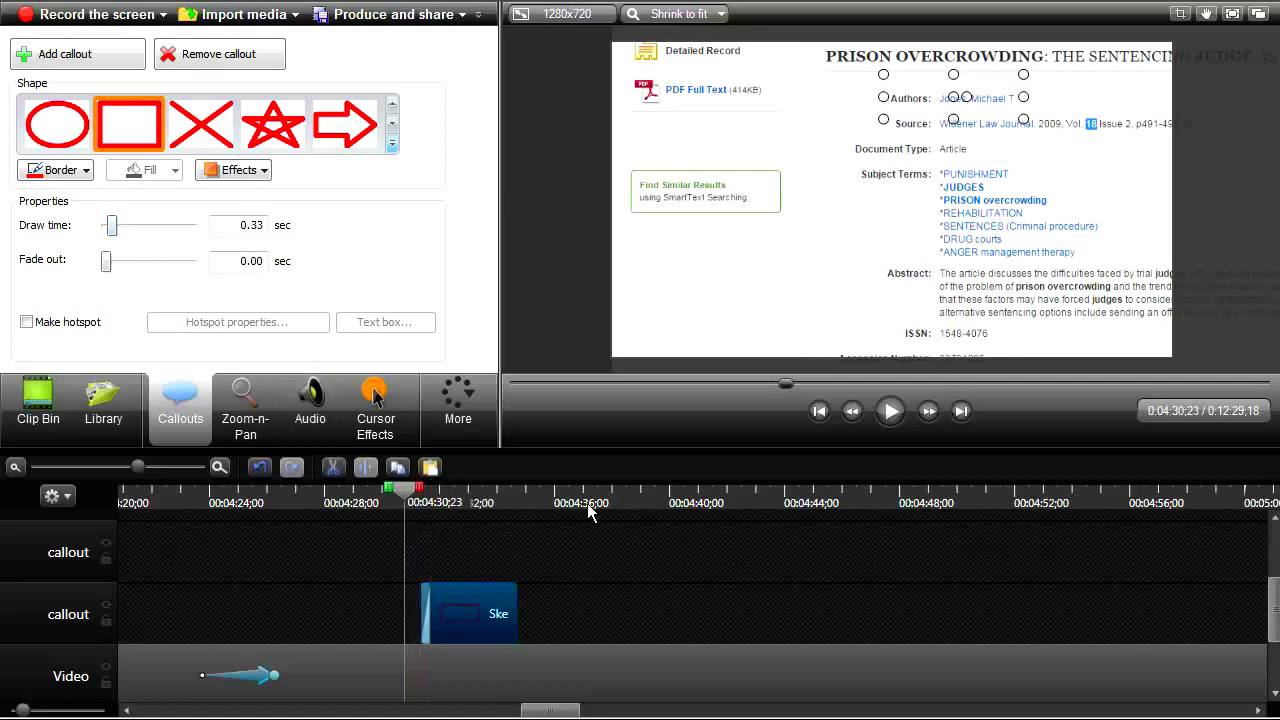
{"action": "left_click", "coordinate": [893, 414]}
{"action": "left_click_drag", "start_coordinate": [113, 227], "coordinate": [124, 227]}
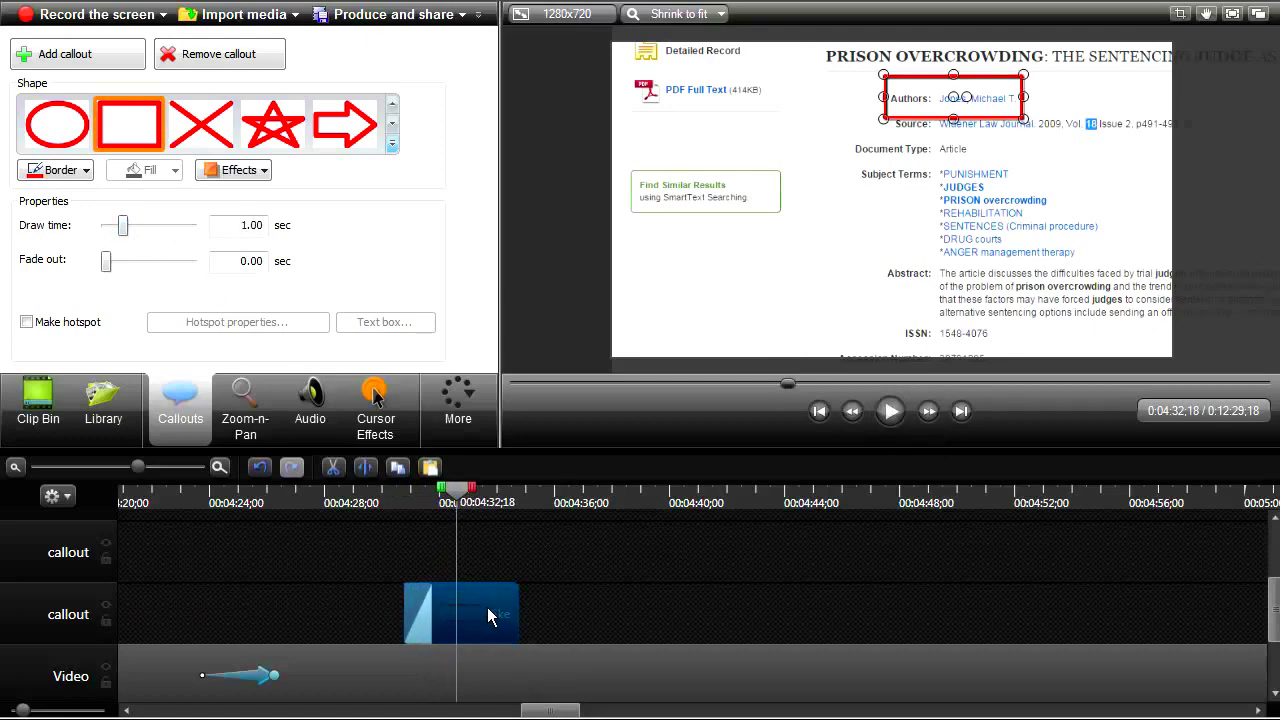
{"action": "left_click_drag", "start_coordinate": [488, 608], "coordinate": [504, 620]}
- Play back the Authors callout from 0:04:30;14 to 0:04:36;03
{"action": "left_click", "coordinate": [395, 492]}
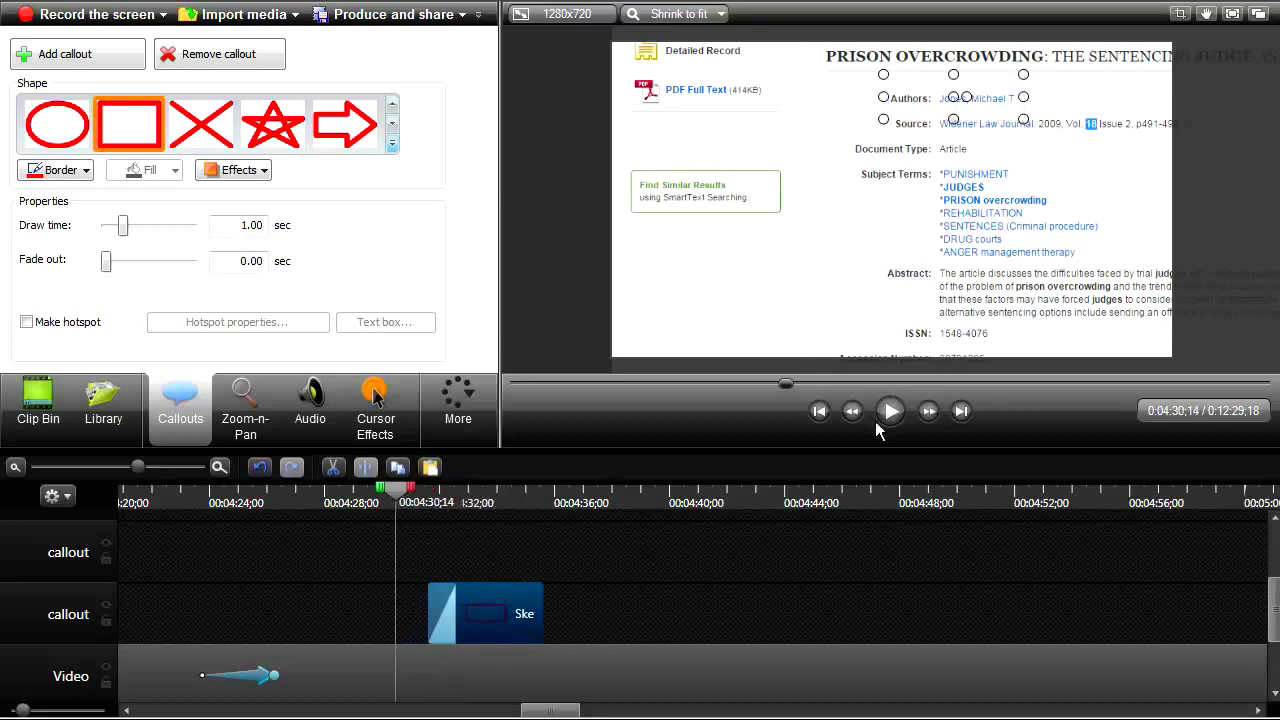
{"action": "left_click", "coordinate": [893, 411]}
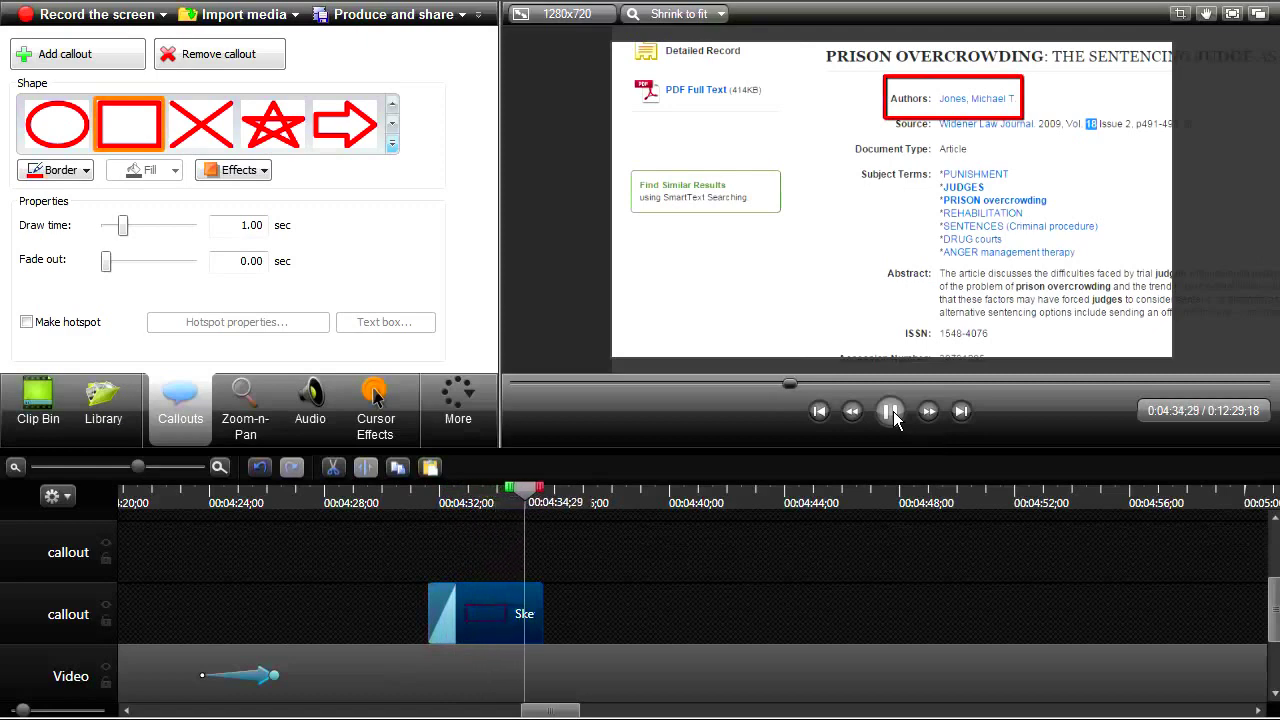
{"action": "left_click", "coordinate": [557, 588]}
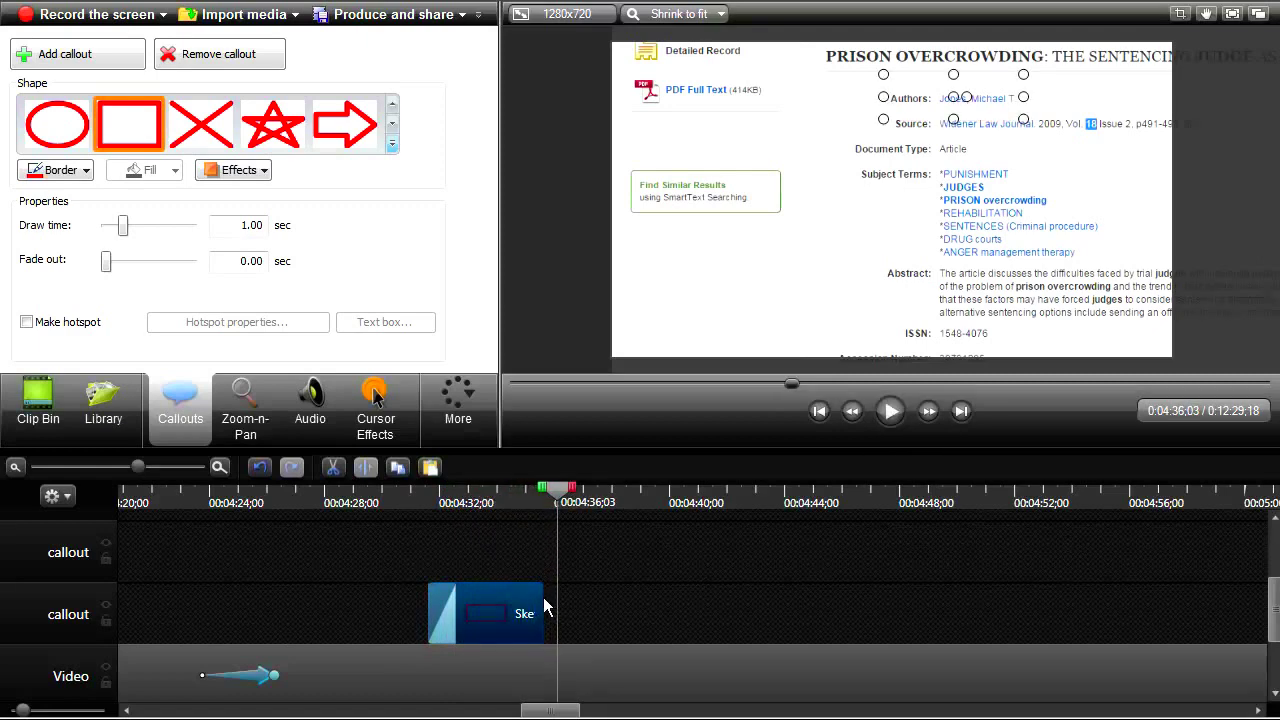
- Extend the Authors callout to about 0:04:47 and locate the last article record frame at 0:04:36;27
{"action": "left_click_drag", "start_coordinate": [541, 597], "coordinate": [891, 597]}
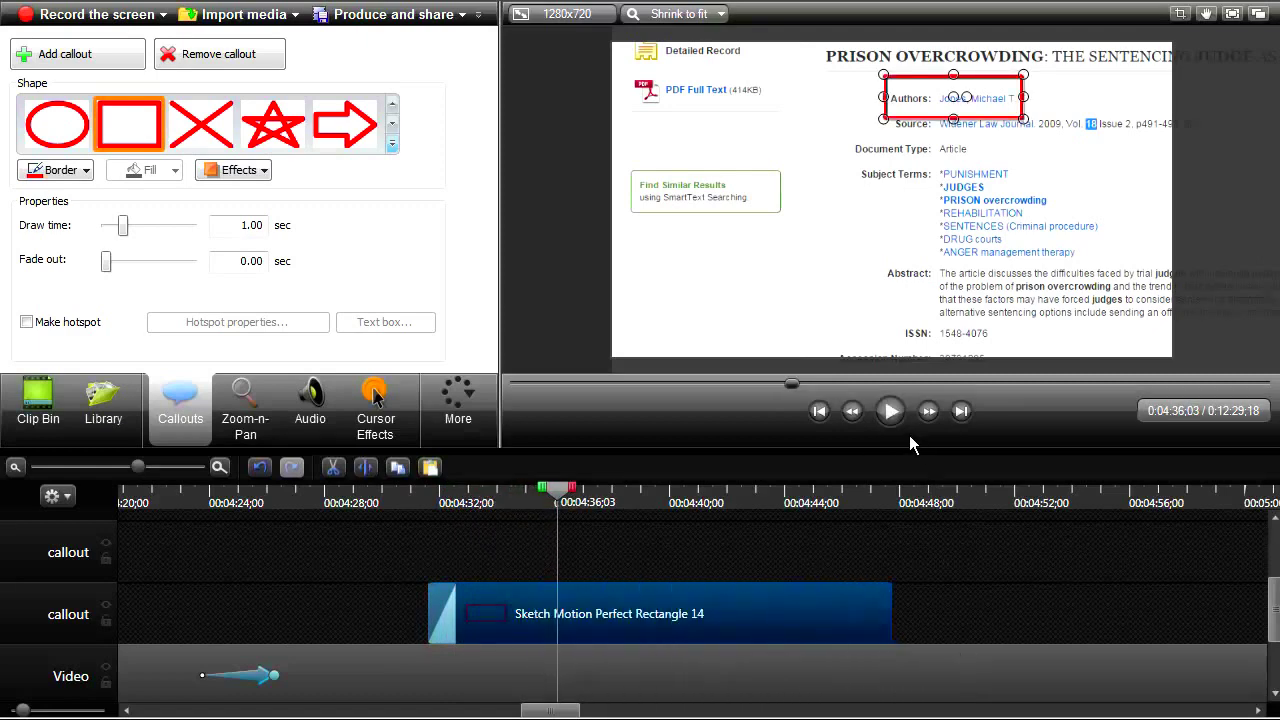
{"action": "left_click", "coordinate": [891, 413]}
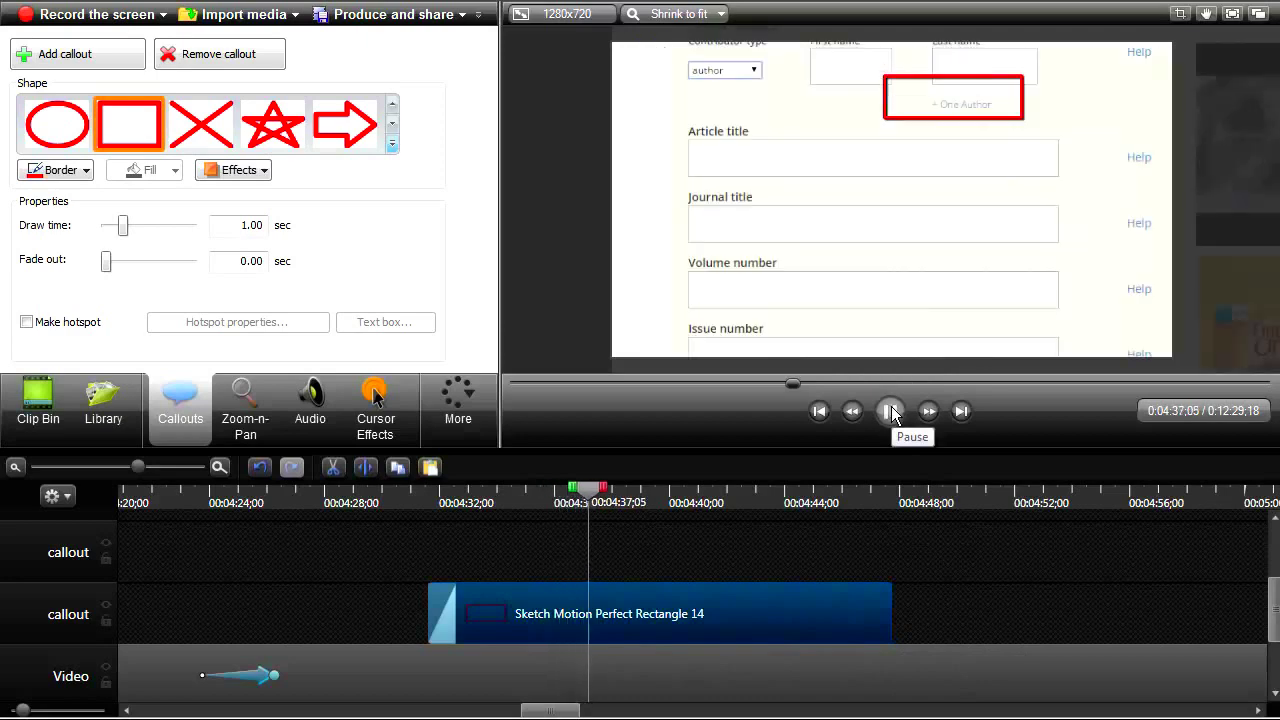
{"action": "left_click", "coordinate": [889, 428]}
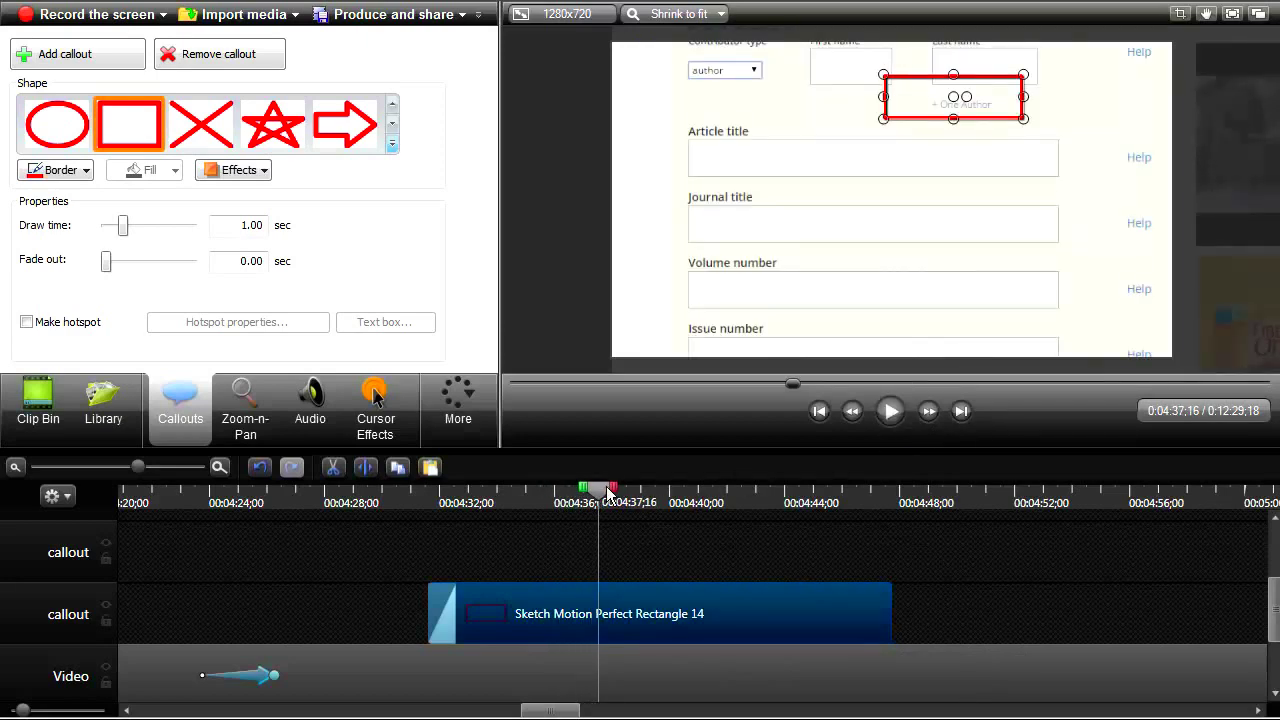
{"action": "left_click_drag", "start_coordinate": [606, 492], "coordinate": [590, 500]}
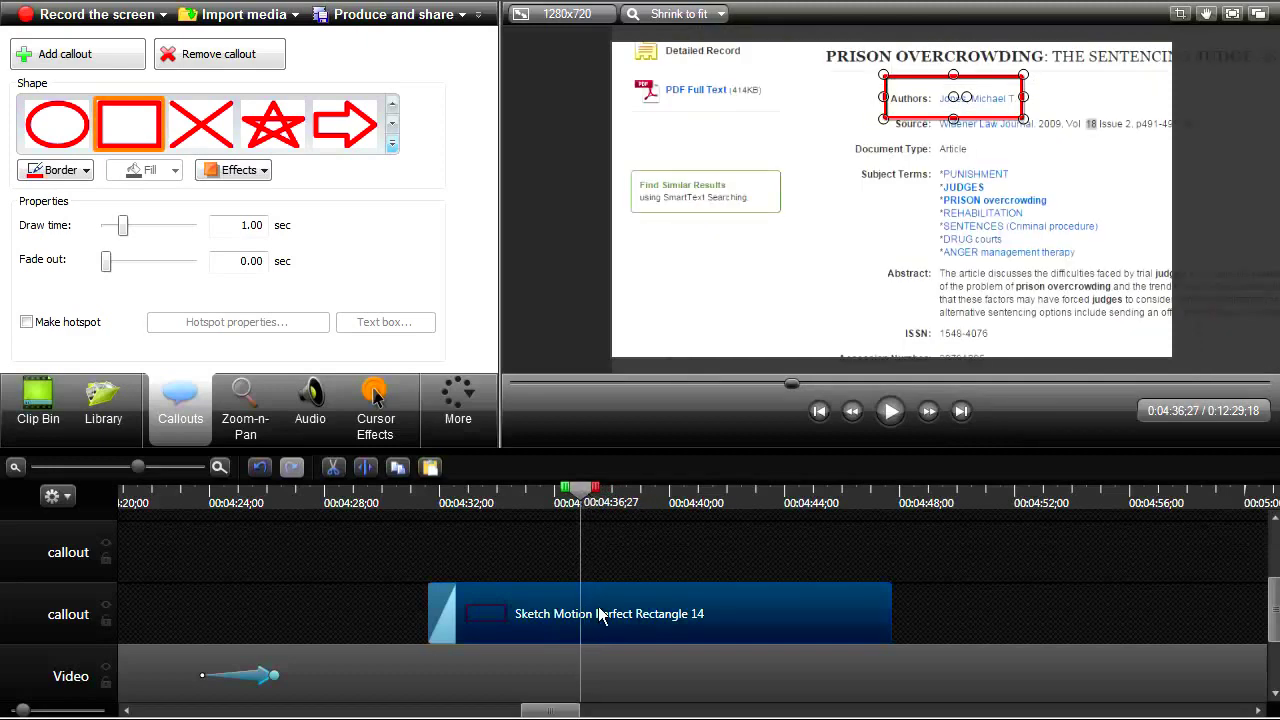
- Split the Authors callout at 0:04:36;27 and delete the part after the split
{"action": "left_click", "coordinate": [365, 467]}
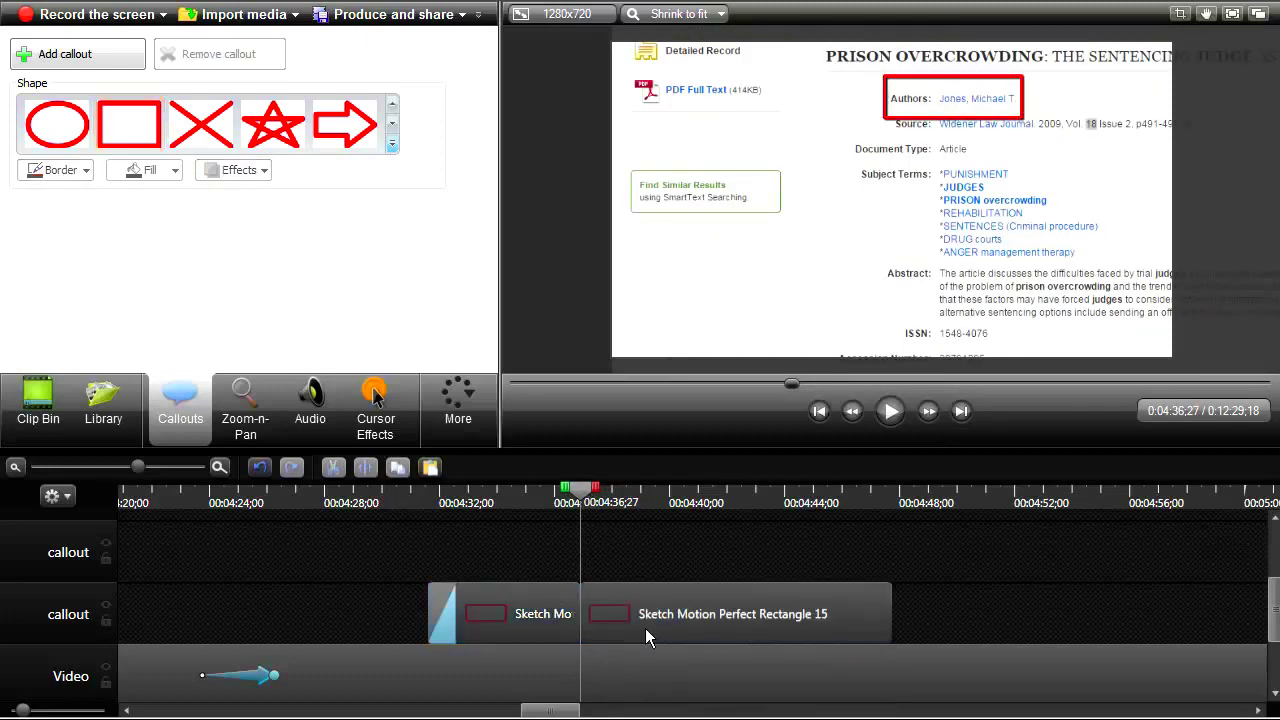
{"action": "left_click", "coordinate": [645, 626]}
{"action": "right_click", "coordinate": [640, 619]}
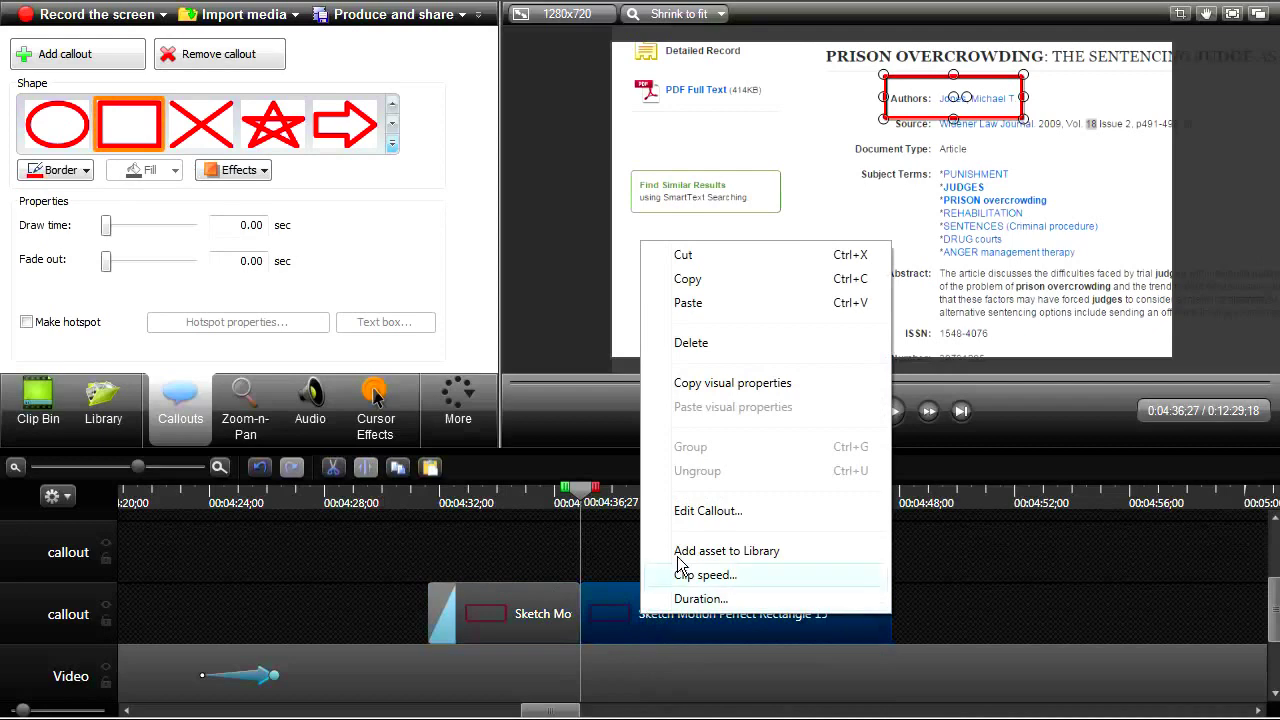
{"action": "left_click", "coordinate": [709, 343]}
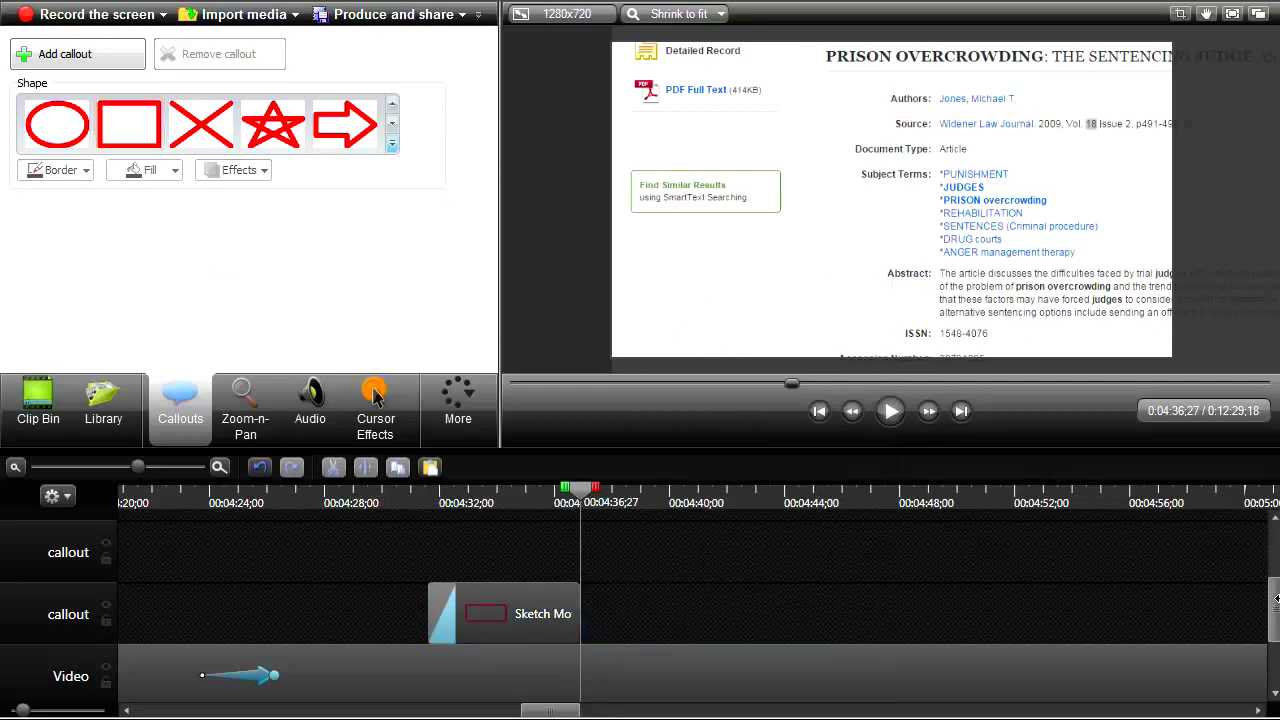
- Split the screen recording on the Video track at 0:04:36;28, where the citation form first appears
{"action": "mouse_move", "coordinate": [1275, 598]}
{"action": "left_mouse_down"}
{"action": "mouse_move", "coordinate": [1275, 639]}
{"action": "mouse_move", "coordinate": [1274, 610]}
{"action": "left_mouse_up"}
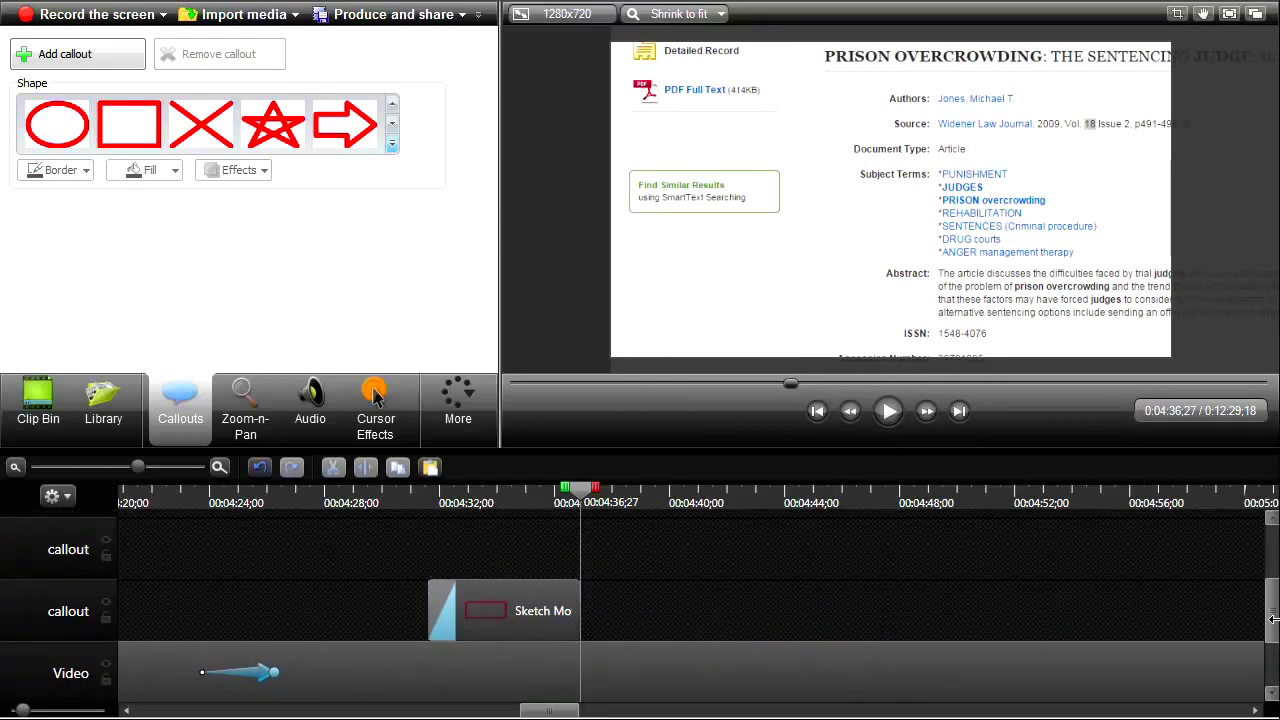
{"action": "left_click_drag", "start_coordinate": [137, 466], "coordinate": [169, 484]}
{"action": "left_click_drag", "start_coordinate": [183, 497], "coordinate": [186, 497]}
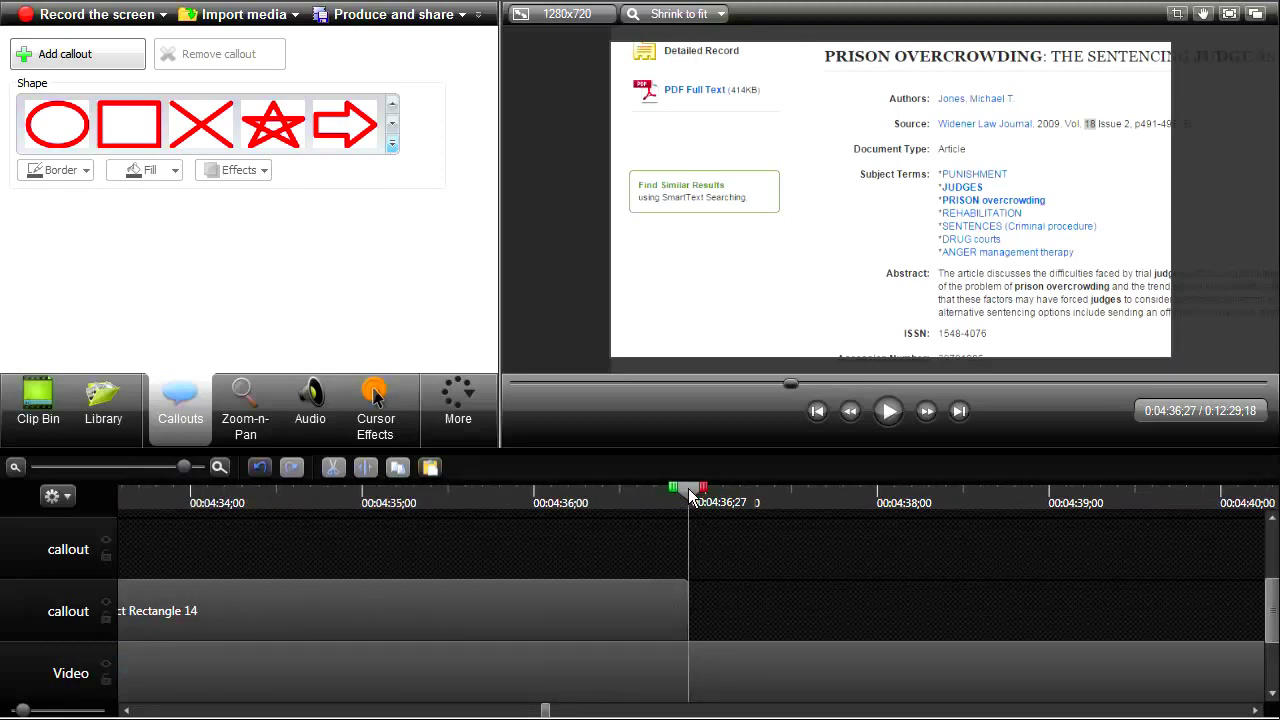
{"action": "left_click_drag", "start_coordinate": [690, 497], "coordinate": [692, 497]}
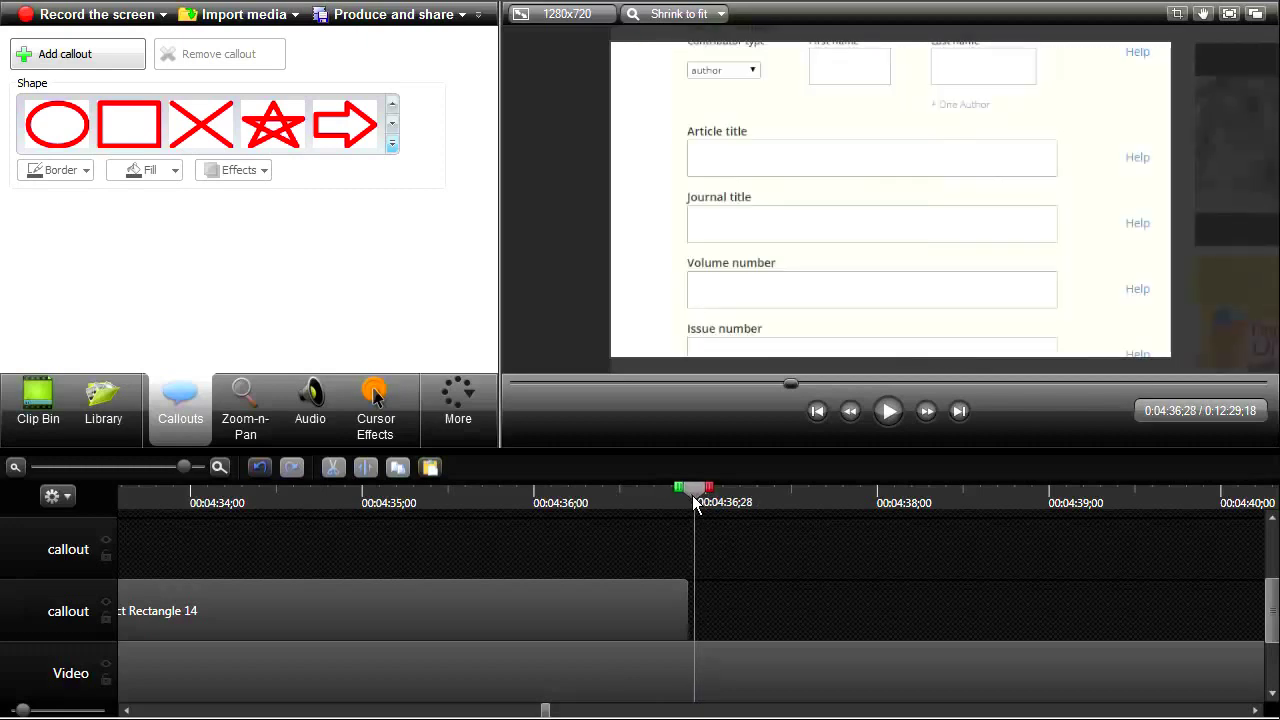
{"action": "scroll", "coordinate": [697, 503], "scroll_direction": "up", "scroll_amount": 1}
{"action": "key", "text": "comma"}
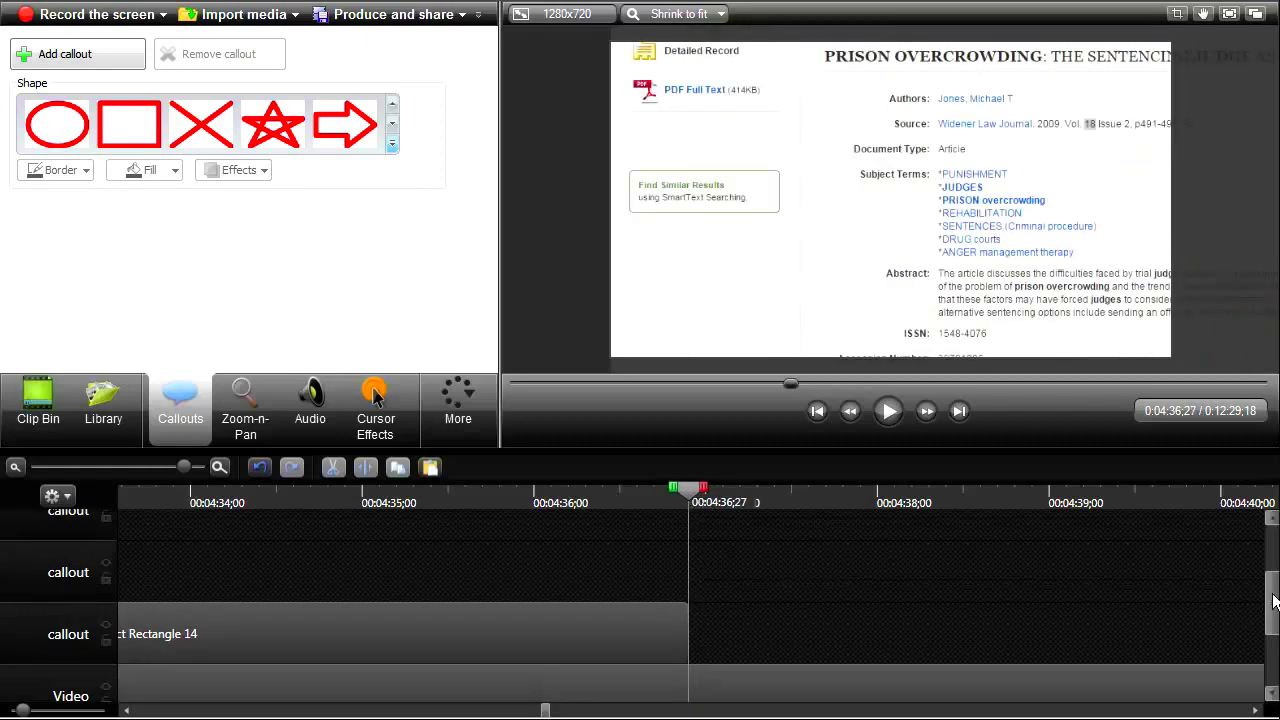
{"action": "left_click_drag", "start_coordinate": [1273, 600], "coordinate": [1275, 620]}
{"action": "key", "text": "period"}
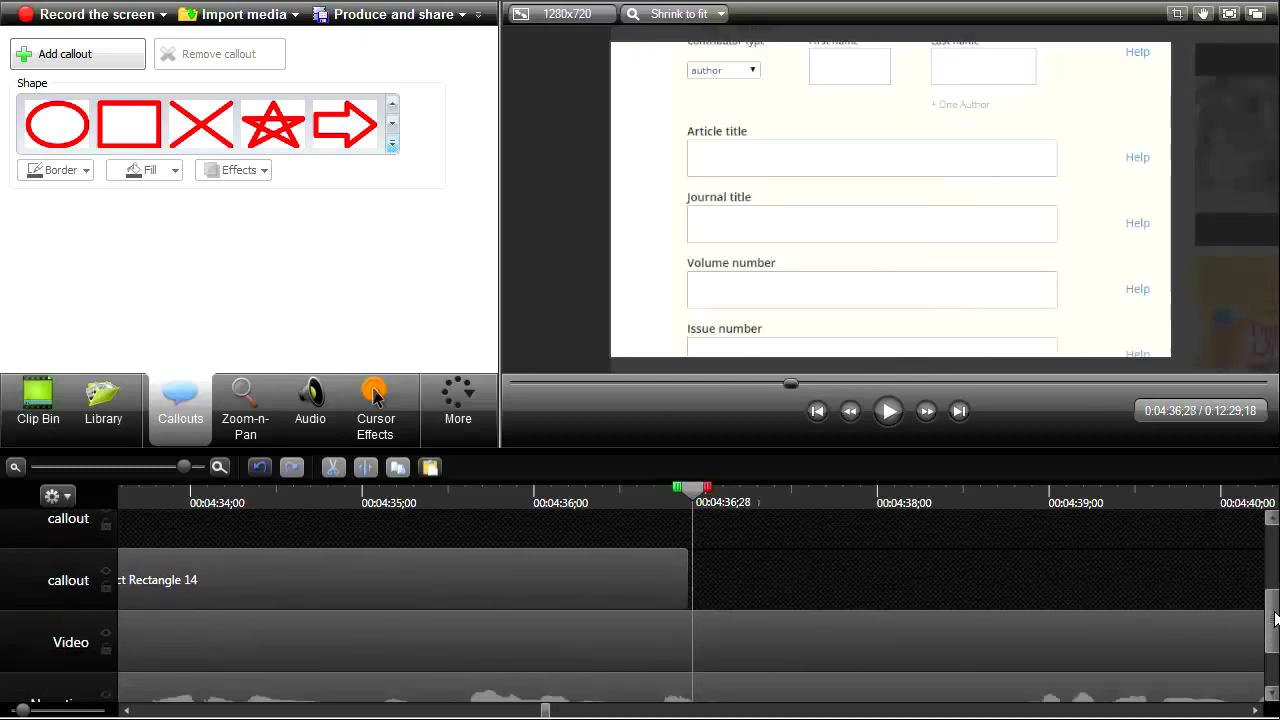
{"action": "left_click", "coordinate": [719, 633]}
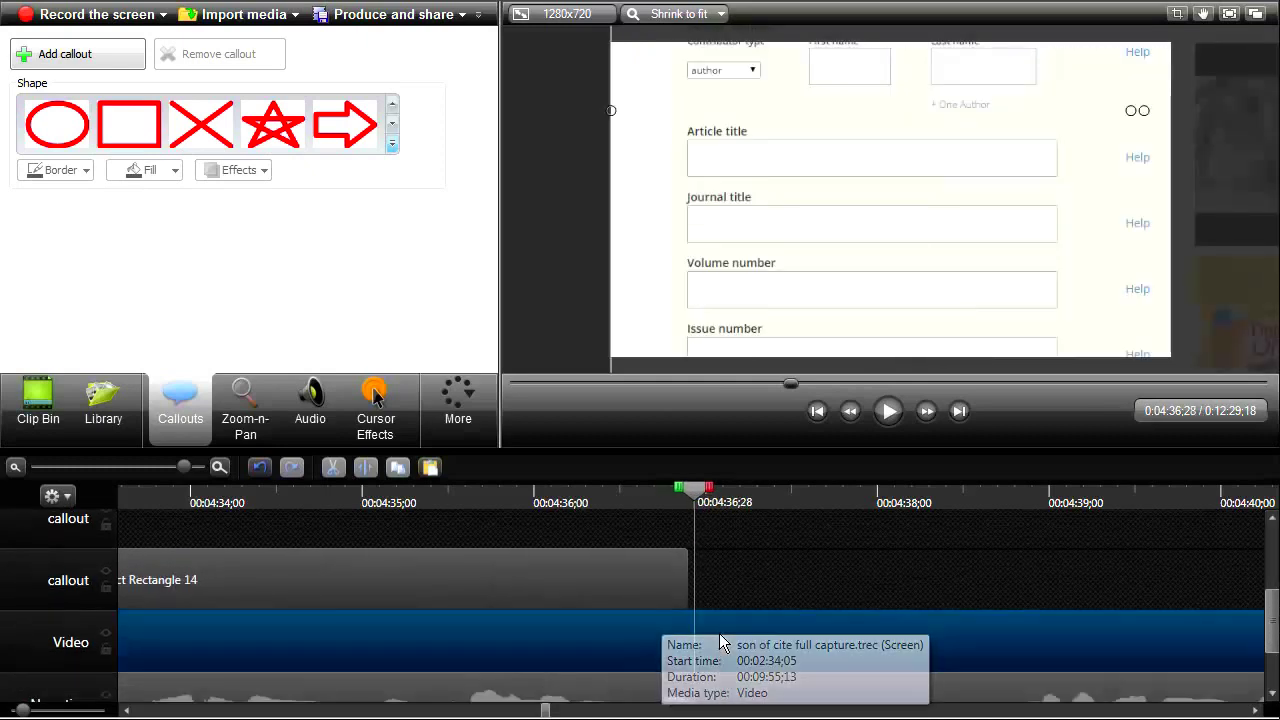
{"action": "left_click", "coordinate": [365, 470]}
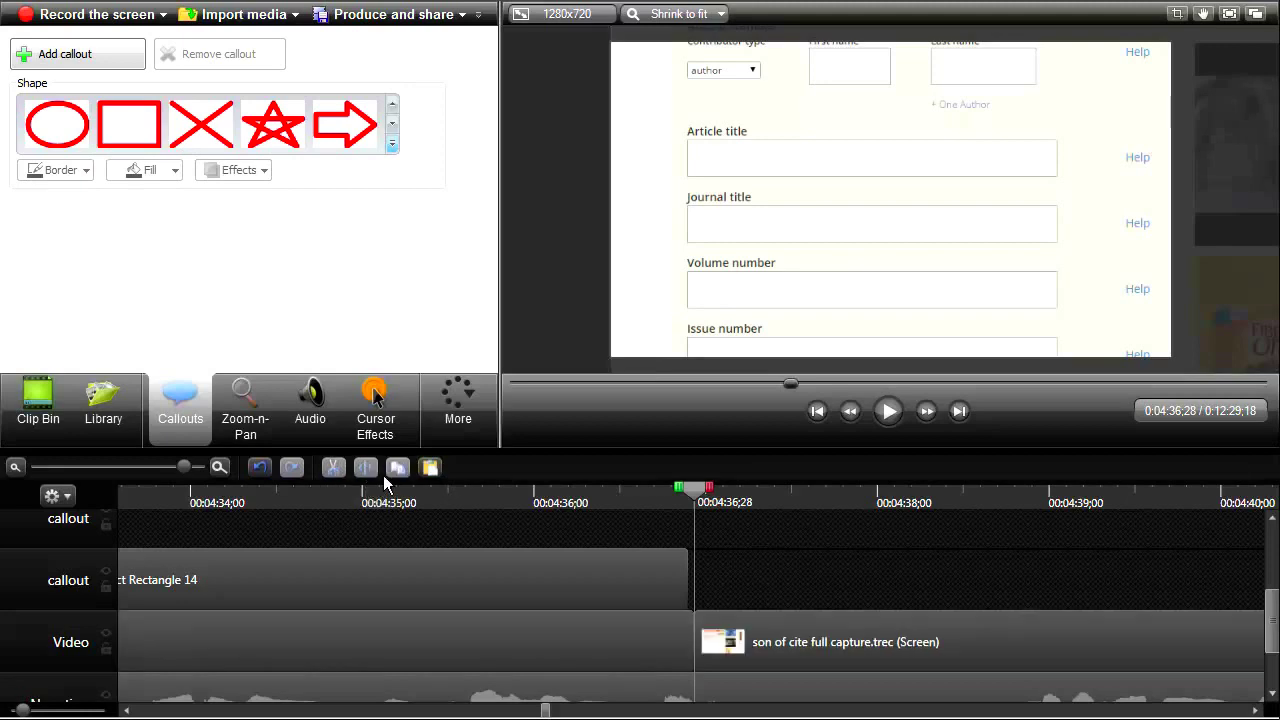
- Add a Flip transition at the 0:04:36;28 video split and shorten it to about half a second
{"action": "left_click", "coordinate": [392, 145]}
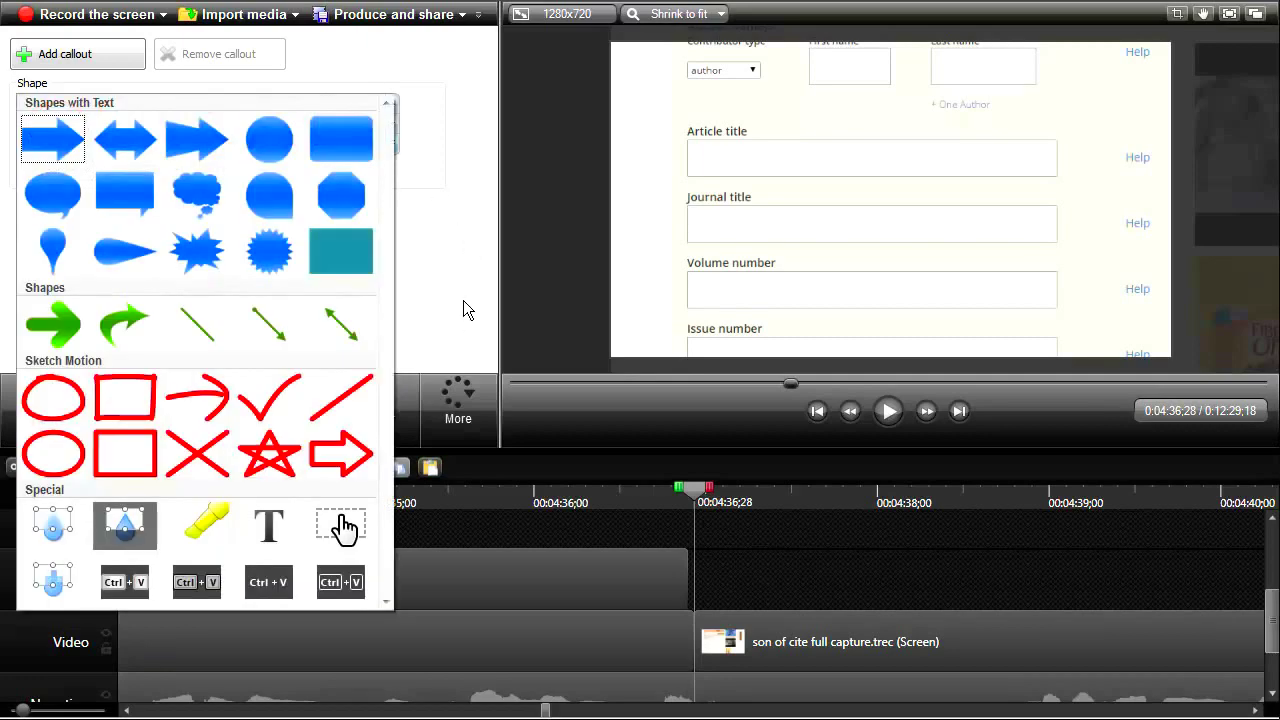
{"action": "left_click", "coordinate": [462, 360]}
{"action": "left_click", "coordinate": [460, 420]}
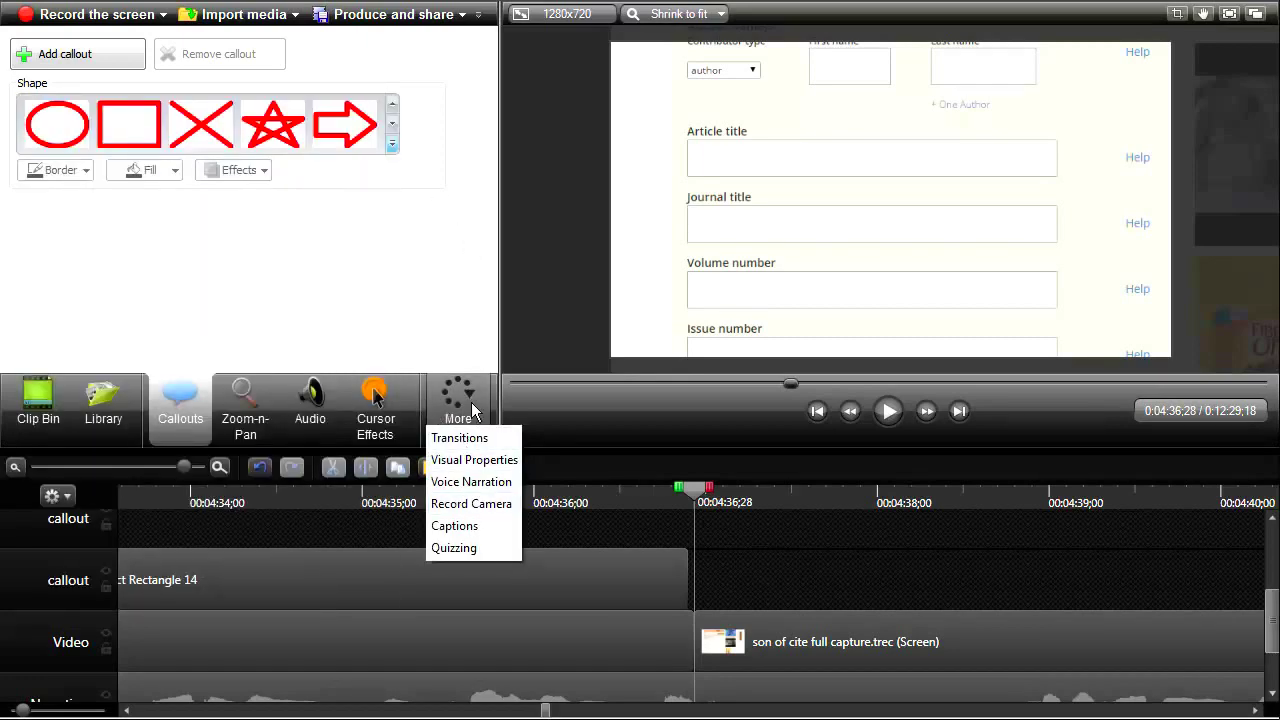
{"action": "left_click", "coordinate": [460, 438]}
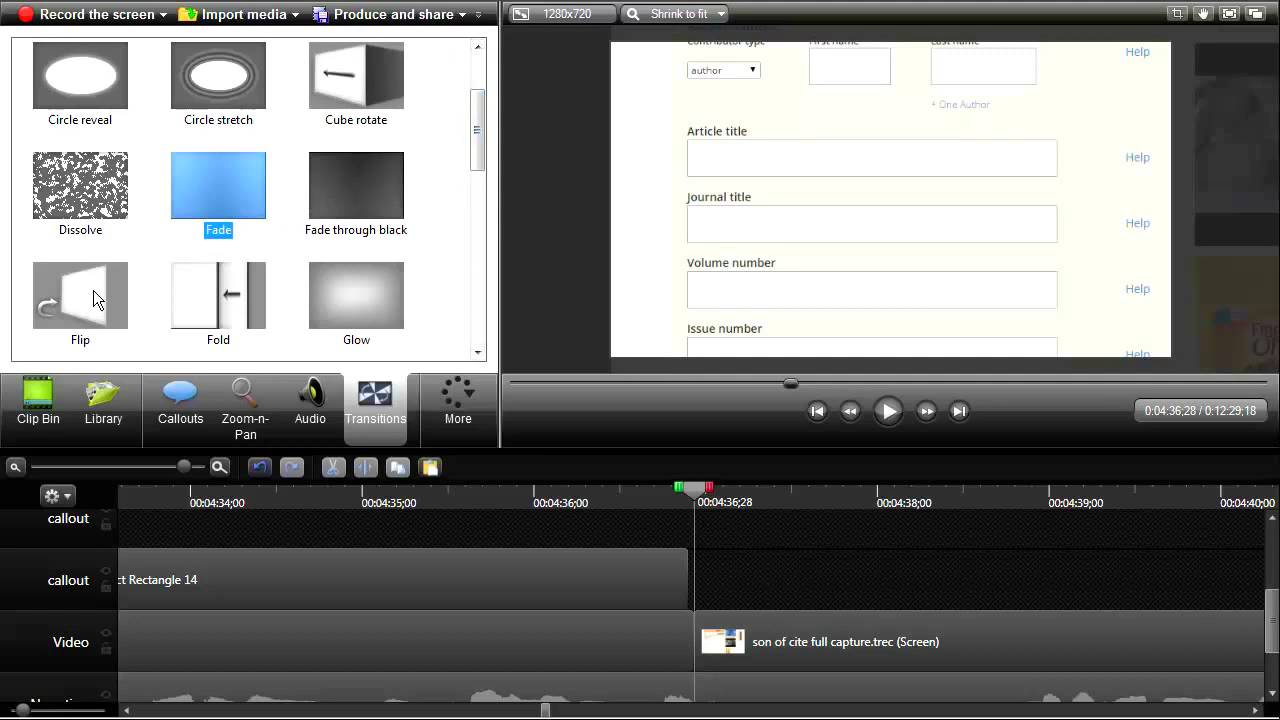
{"action": "left_click_drag", "start_coordinate": [90, 297], "coordinate": [703, 639]}
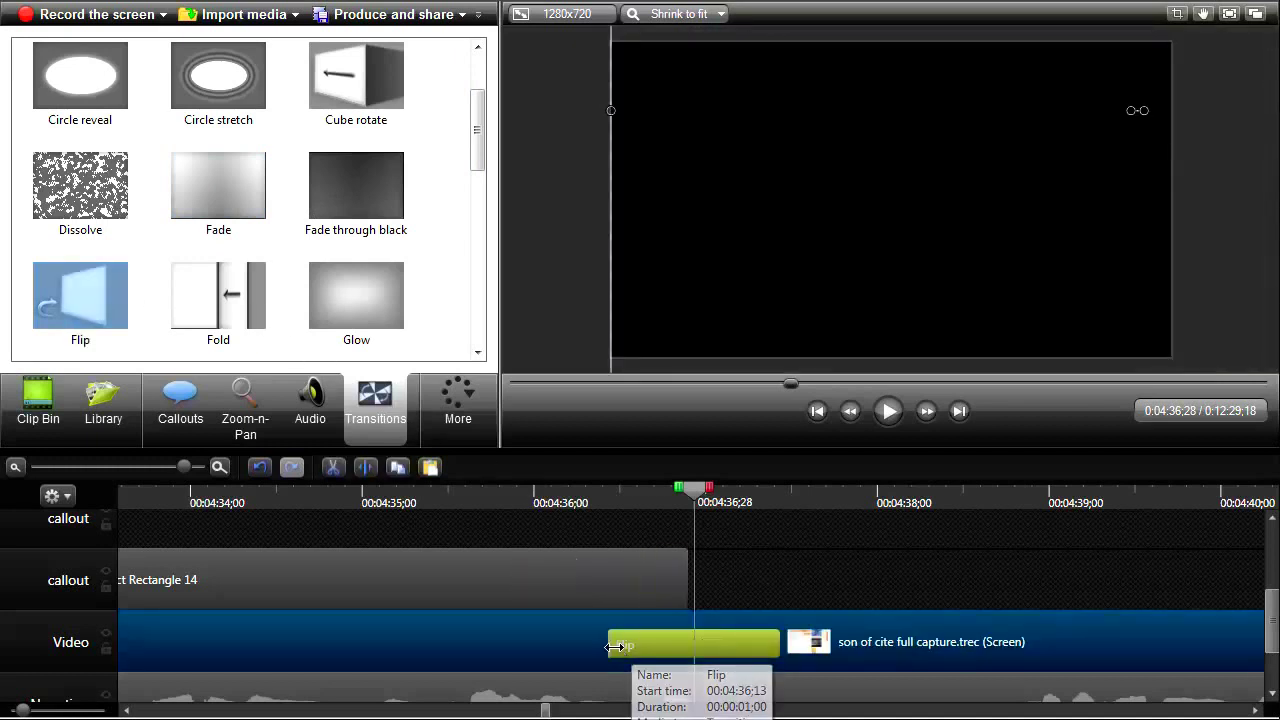
{"action": "left_click_drag", "start_coordinate": [616, 646], "coordinate": [654, 649]}
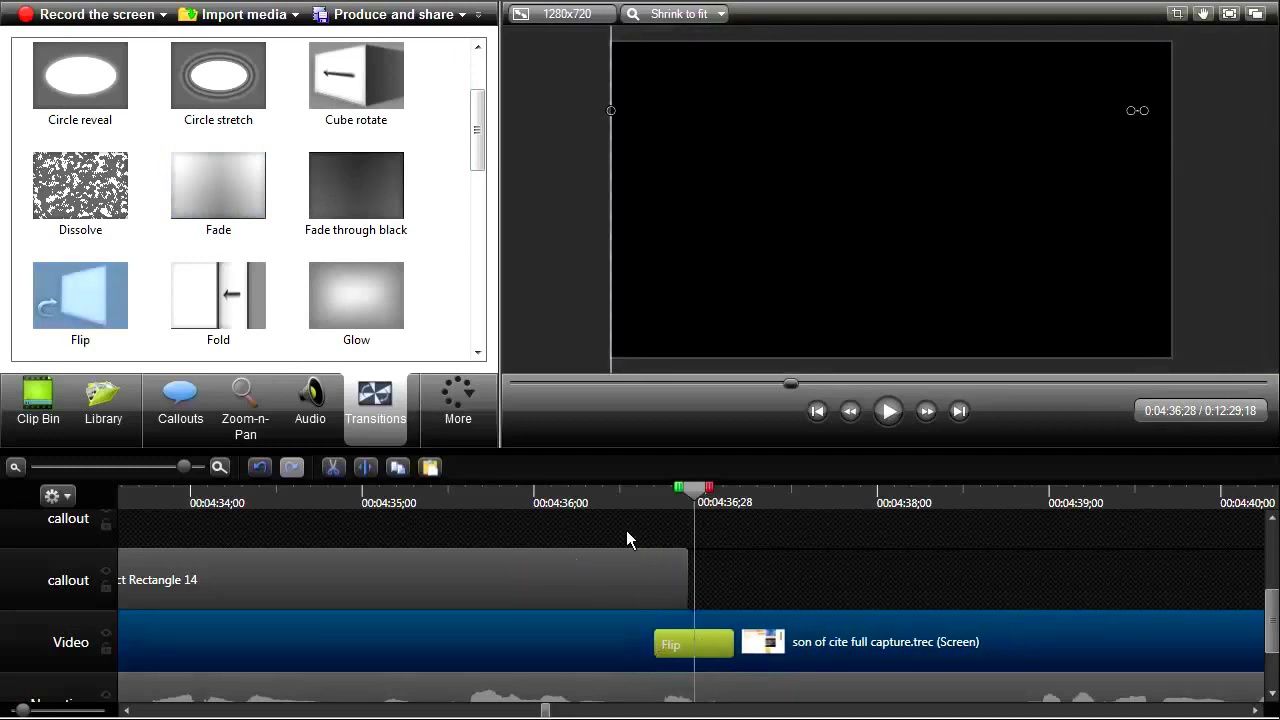
- Play back the Flip transition from 0:04:36;14, lengthen it slightly around the cut, and replay it
{"action": "left_click", "coordinate": [618, 496]}
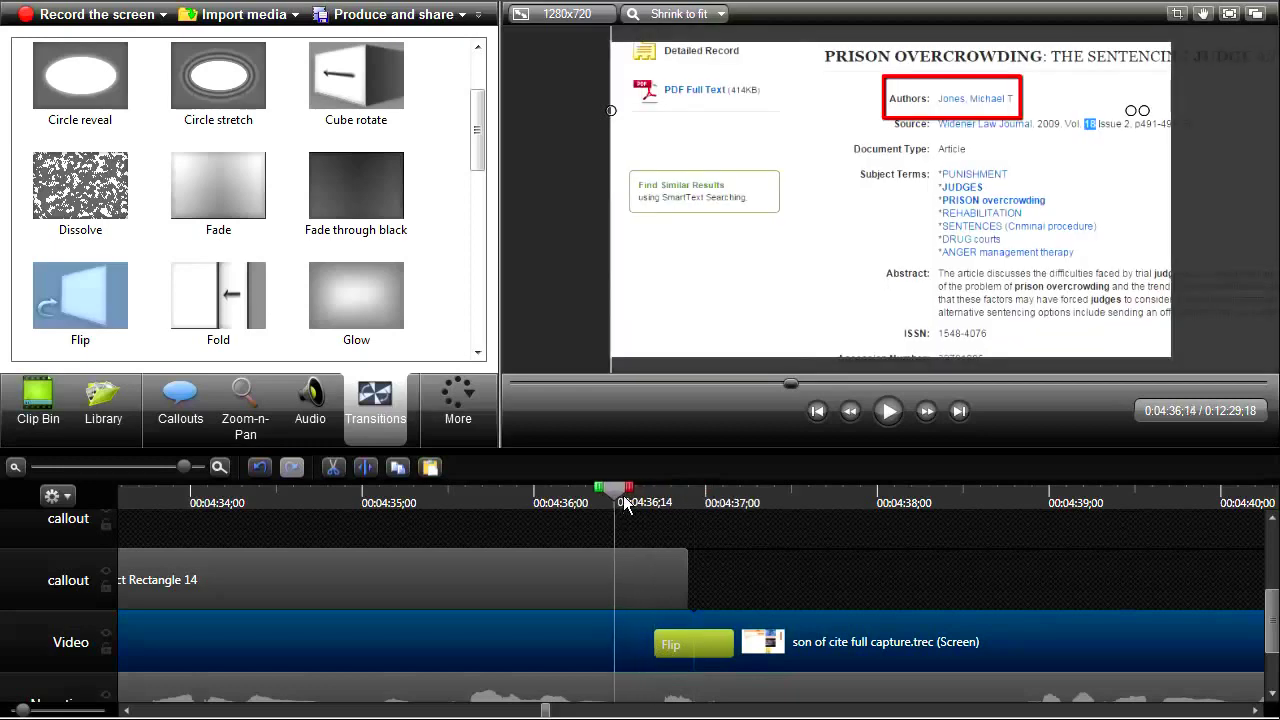
{"action": "left_click", "coordinate": [884, 410]}
{"action": "left_click", "coordinate": [887, 412]}
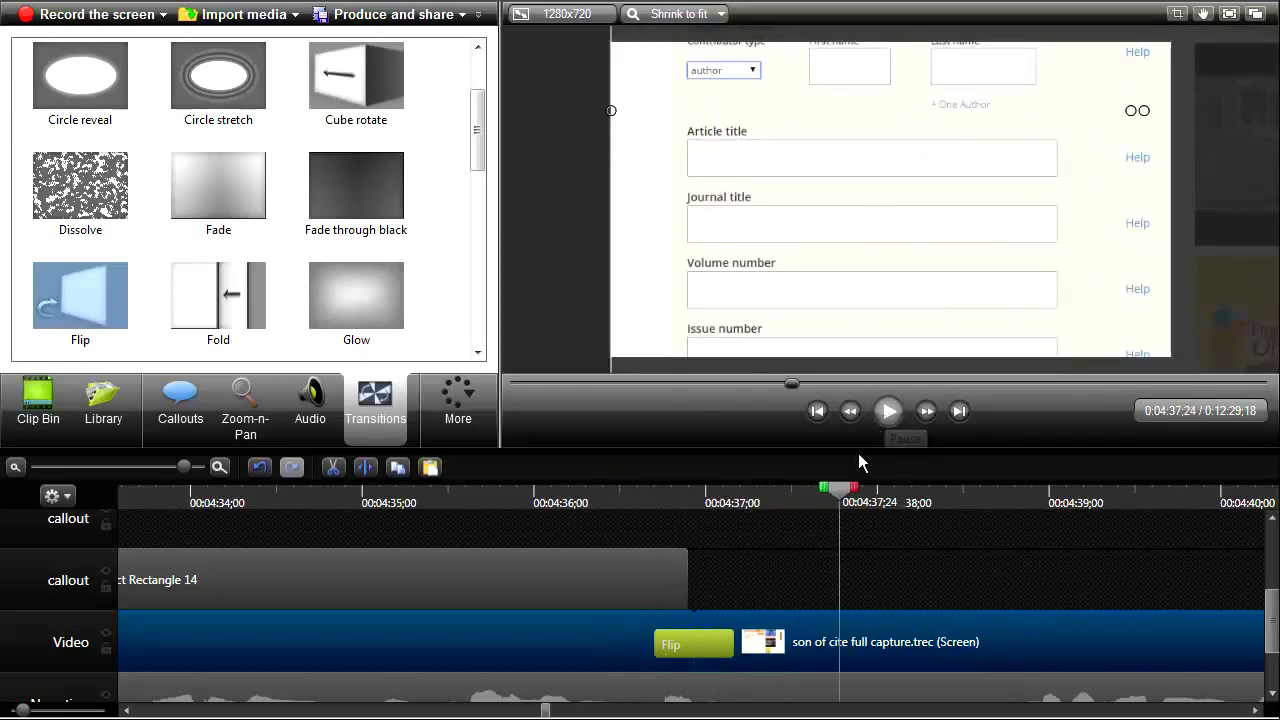
{"action": "left_click_drag", "start_coordinate": [653, 646], "coordinate": [642, 646]}
{"action": "left_click", "coordinate": [615, 498]}
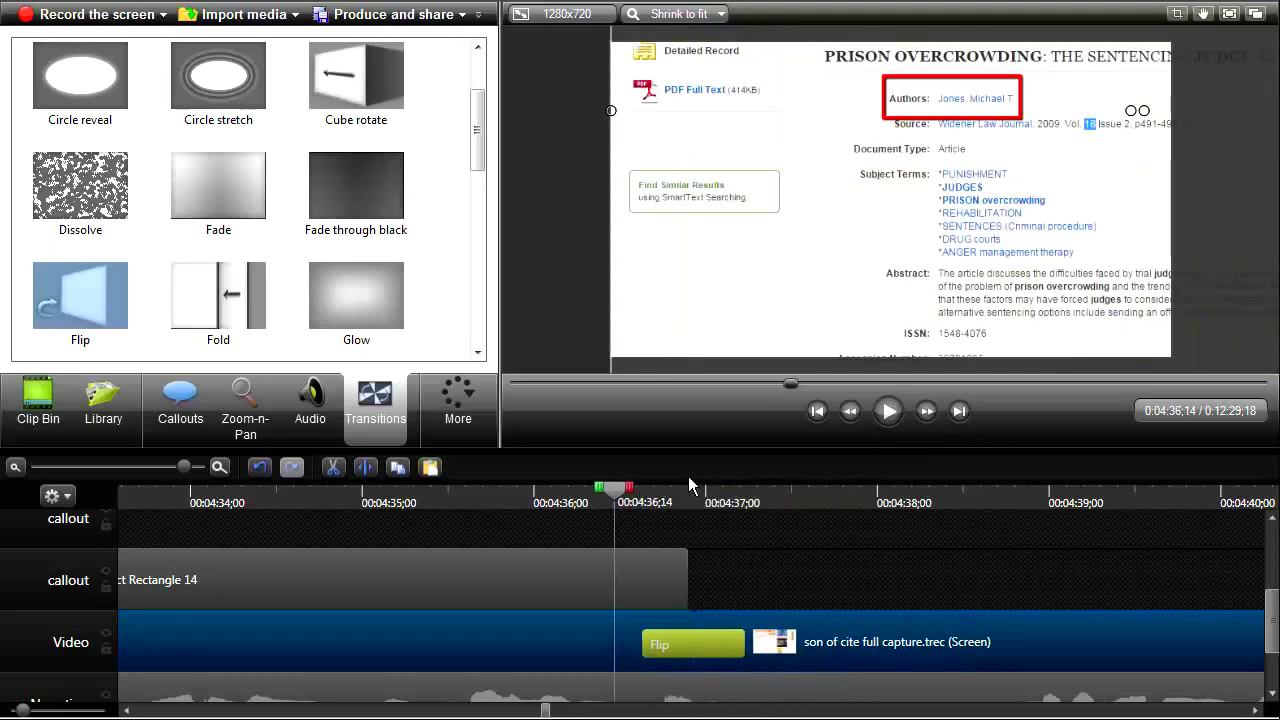
{"action": "left_click", "coordinate": [896, 413]}
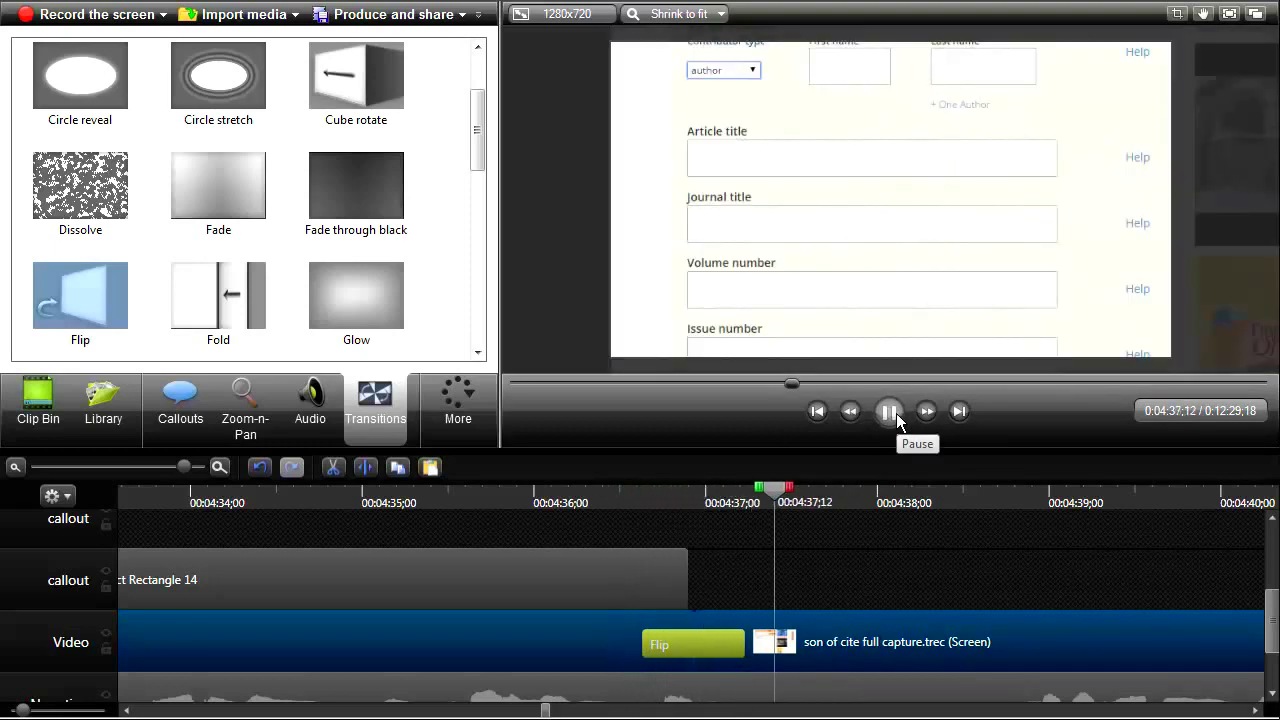
{"action": "left_click", "coordinate": [896, 413]}
- Step through the Flip transition around 0:04:36;28 and remove it from the video split
{"action": "left_click_drag", "start_coordinate": [790, 498], "coordinate": [707, 530]}
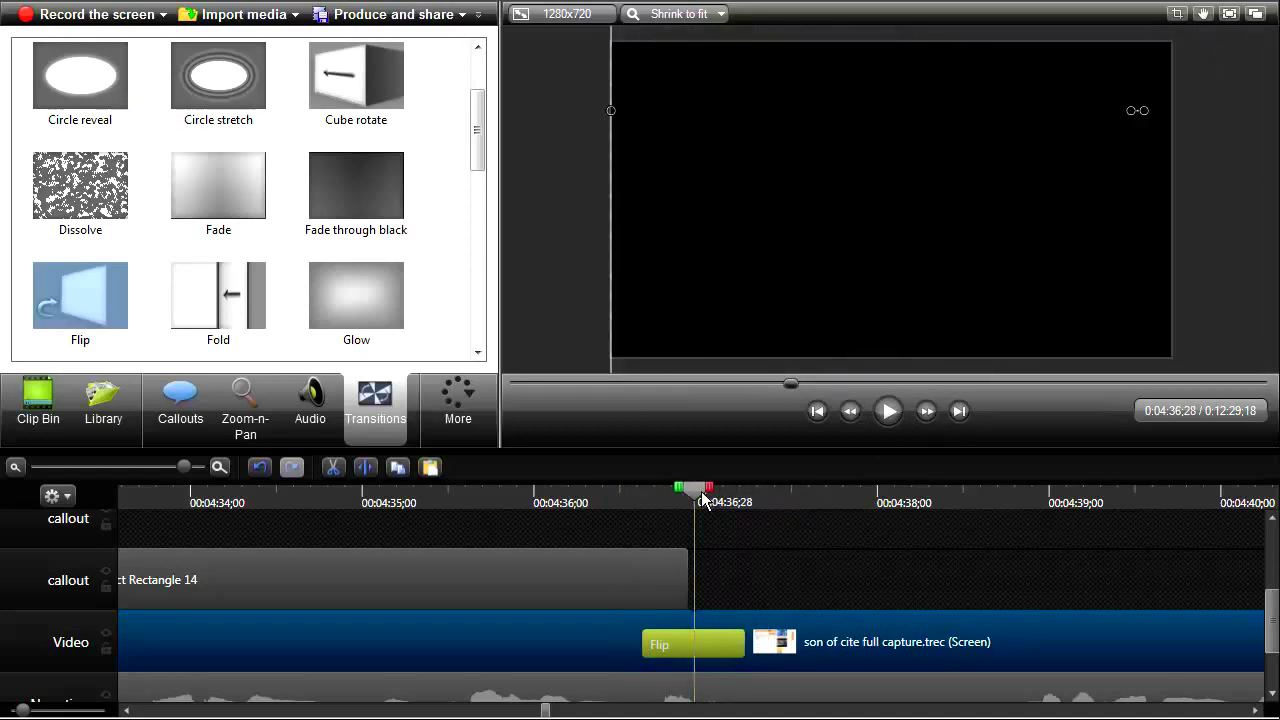
{"action": "left_click_drag", "start_coordinate": [703, 500], "coordinate": [705, 500]}
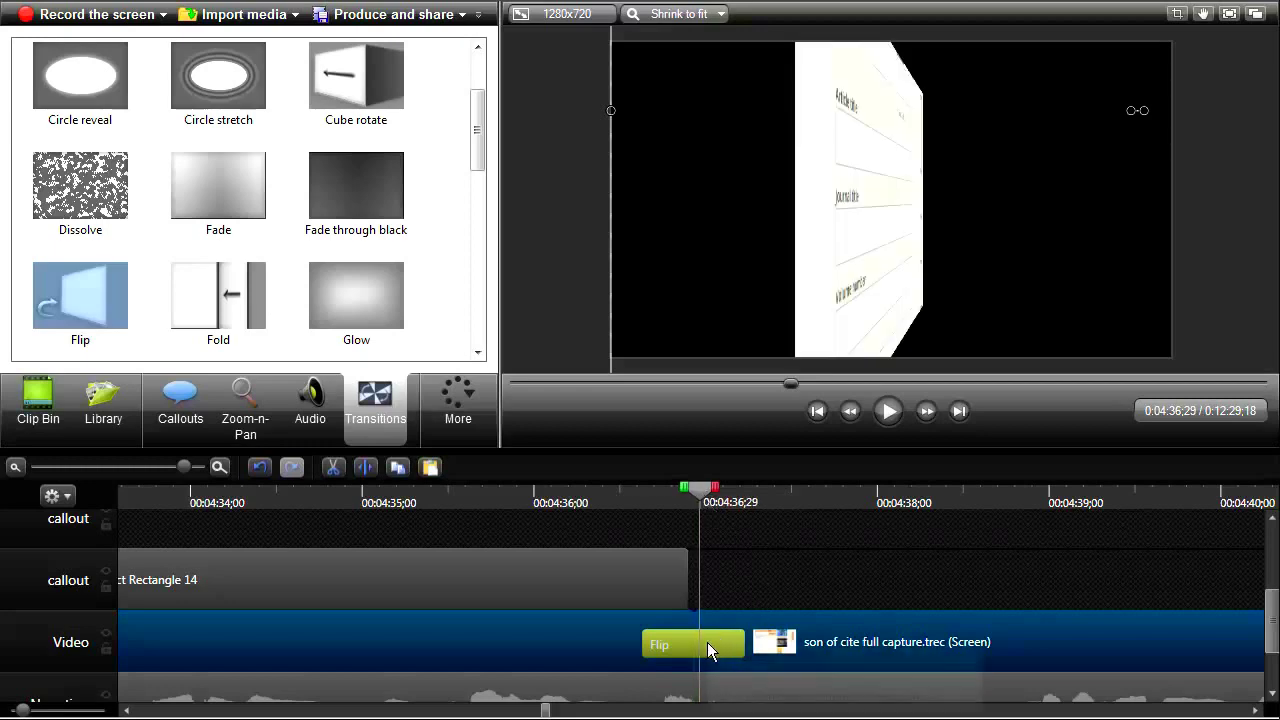
{"action": "right_click", "coordinate": [707, 642]}
{"action": "left_click", "coordinate": [758, 655]}
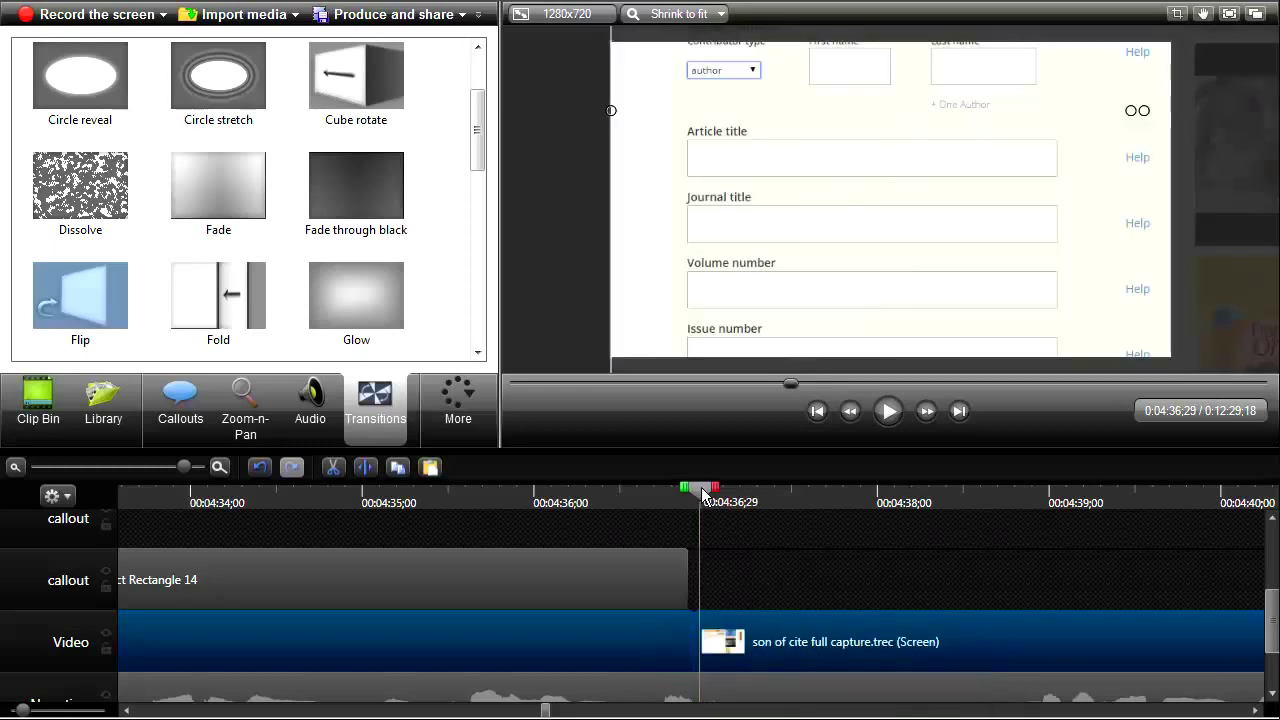
- At 0:04:36;28, scale the video to the full frame, then zoom in moderately on the APA journal citation form
{"action": "left_click_drag", "start_coordinate": [703, 497], "coordinate": [698, 497]}
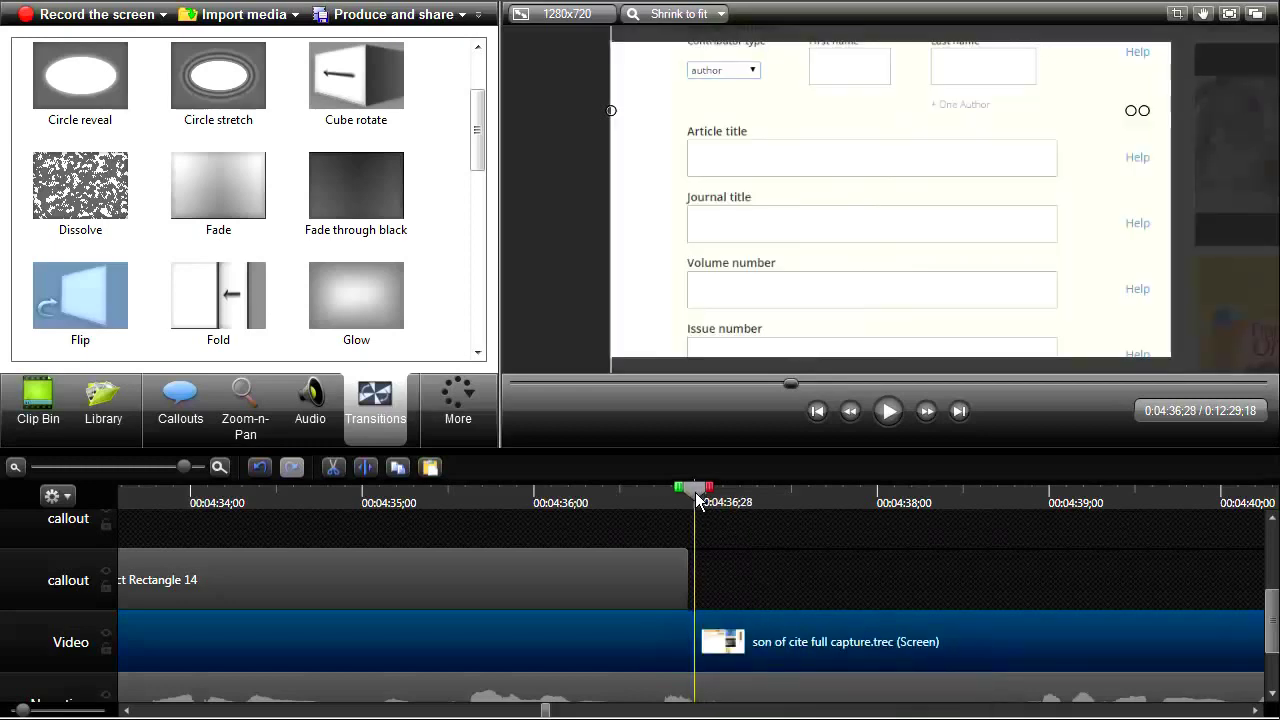
{"action": "left_click", "coordinate": [245, 410]}
{"action": "left_click", "coordinate": [77, 340]}
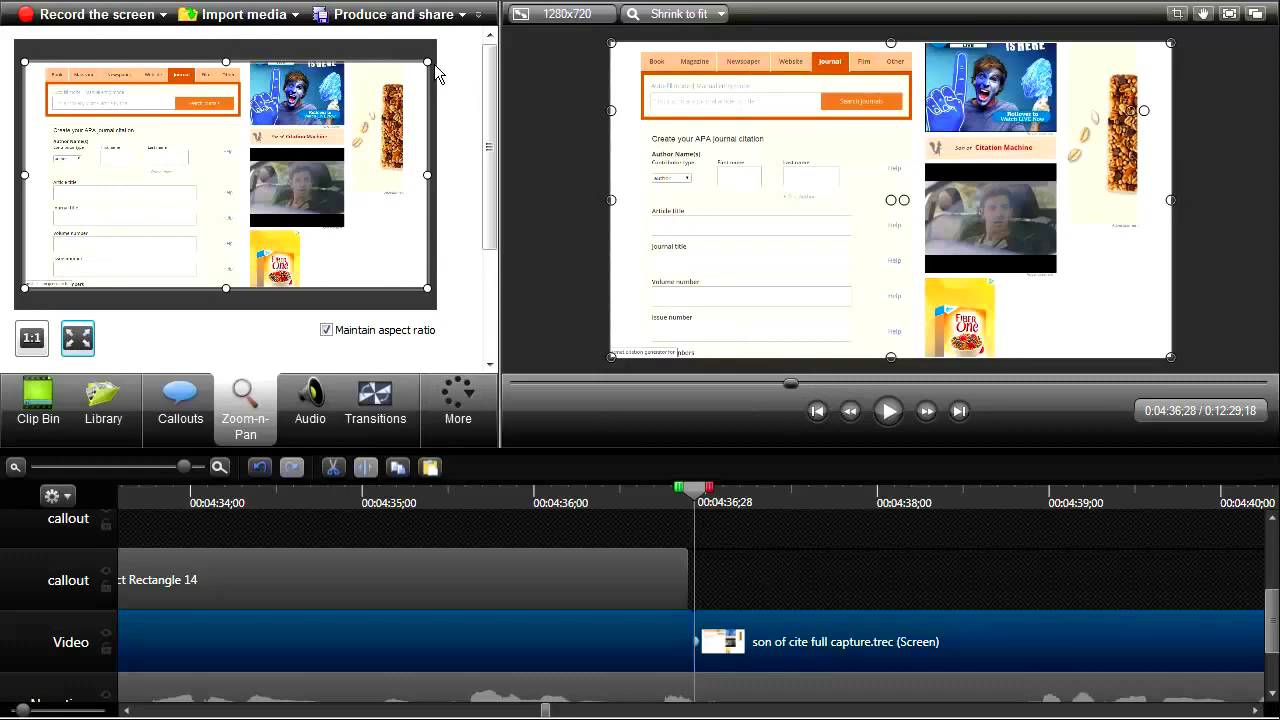
{"action": "left_click_drag", "start_coordinate": [430, 63], "coordinate": [329, 207]}
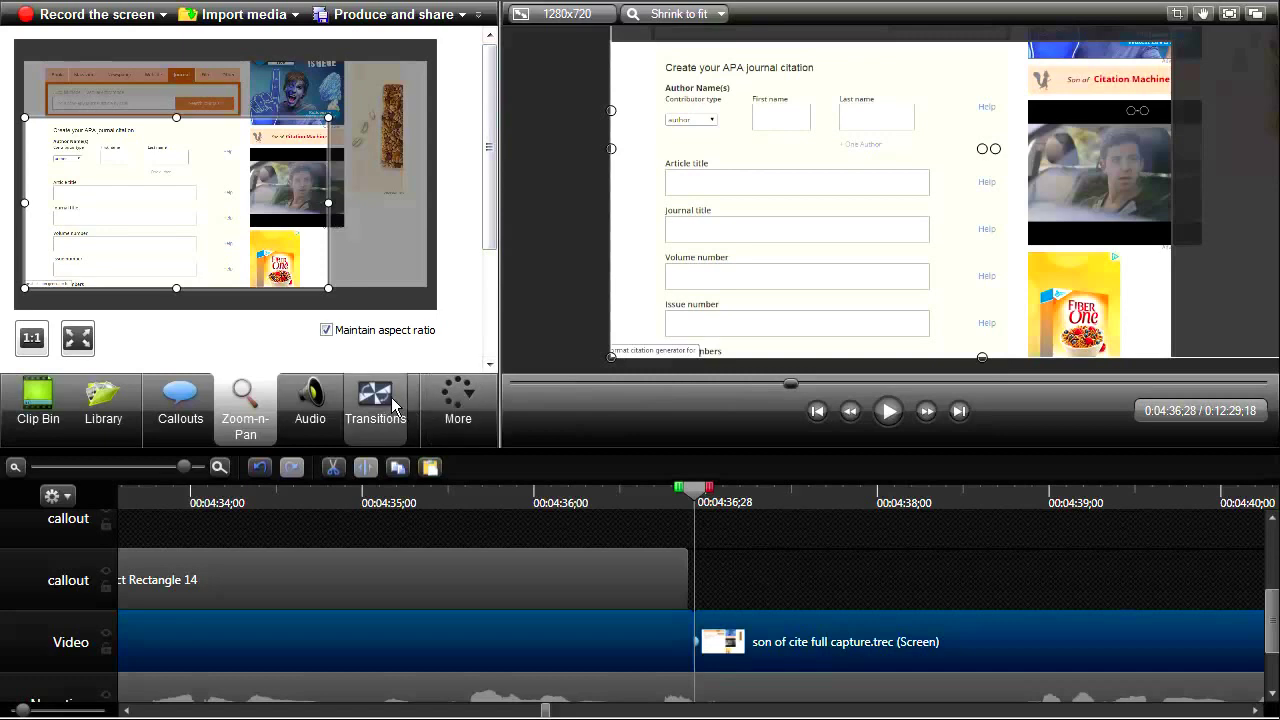
- Add a Cube rotate transition at the video split, shorten it to about 0.7 sec, and play it back to 0:04:40;15
{"action": "left_click", "coordinate": [388, 398]}
{"action": "left_click_drag", "start_coordinate": [393, 88], "coordinate": [548, 315]}
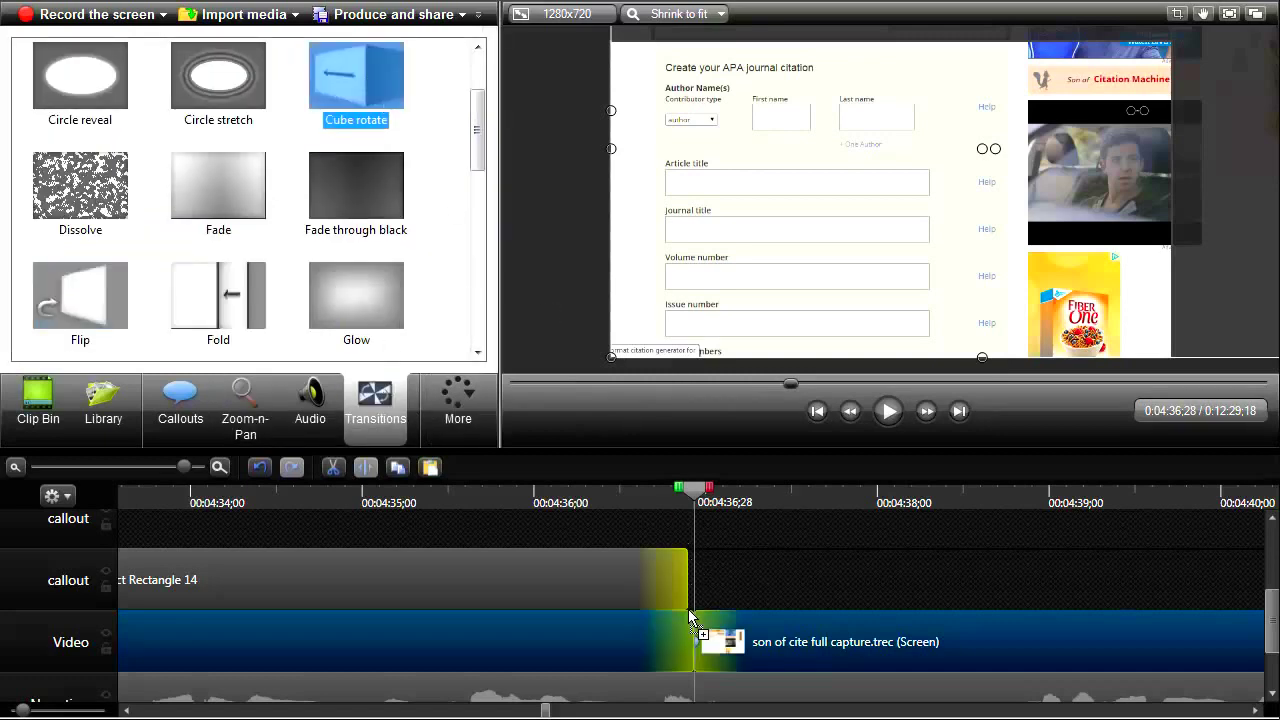
{"action": "left_click_drag", "start_coordinate": [690, 620], "coordinate": [640, 648]}
{"action": "left_click", "coordinate": [652, 497]}
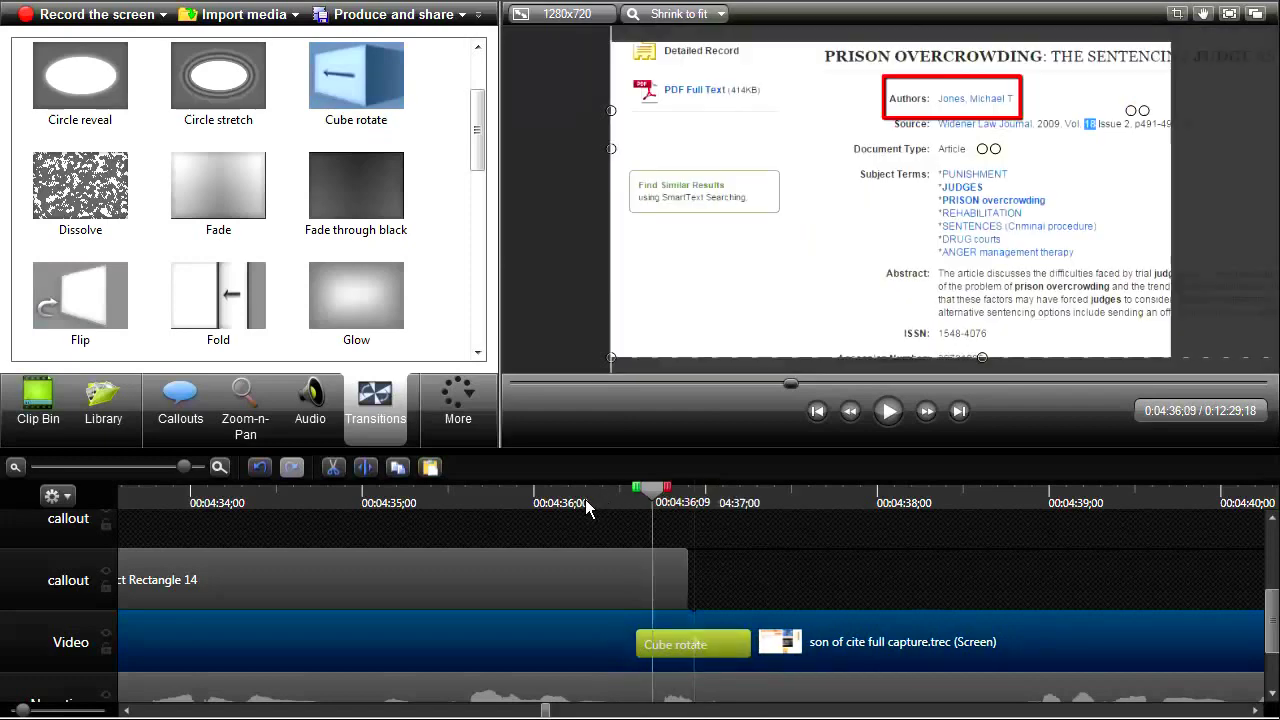
{"action": "left_click", "coordinate": [585, 499]}
{"action": "left_click", "coordinate": [888, 410]}
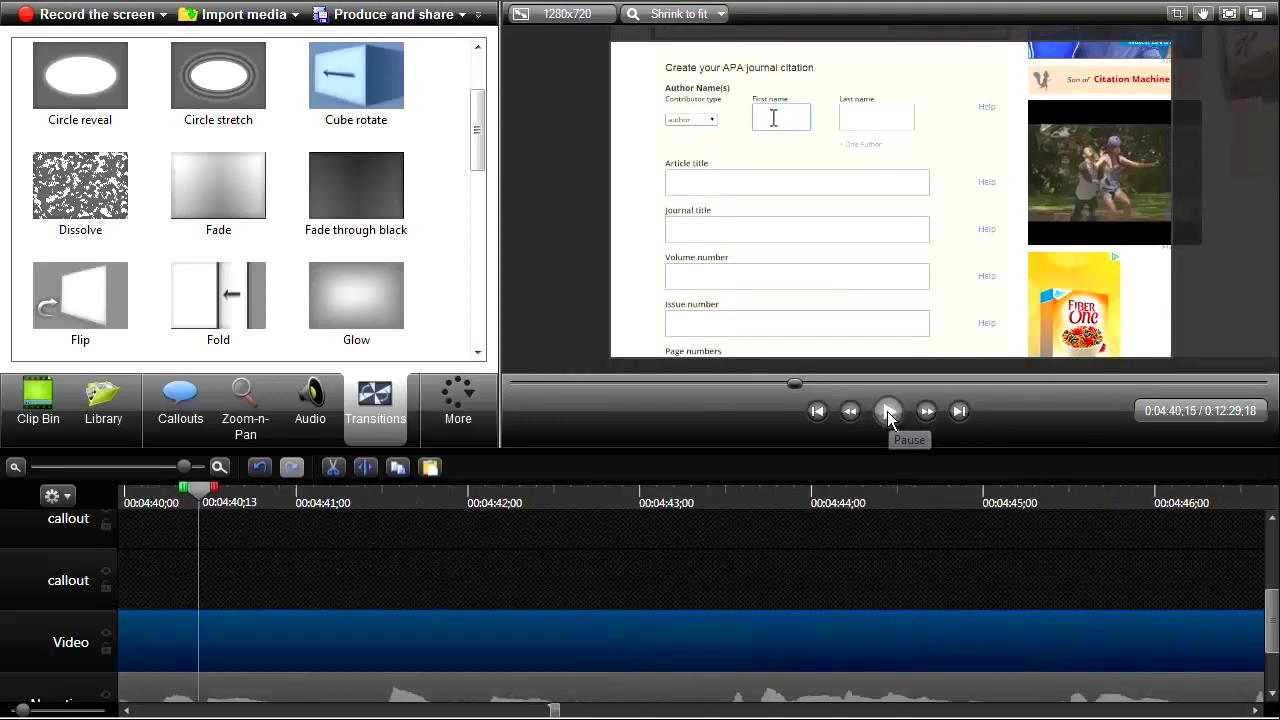
{"action": "left_click", "coordinate": [887, 411]}
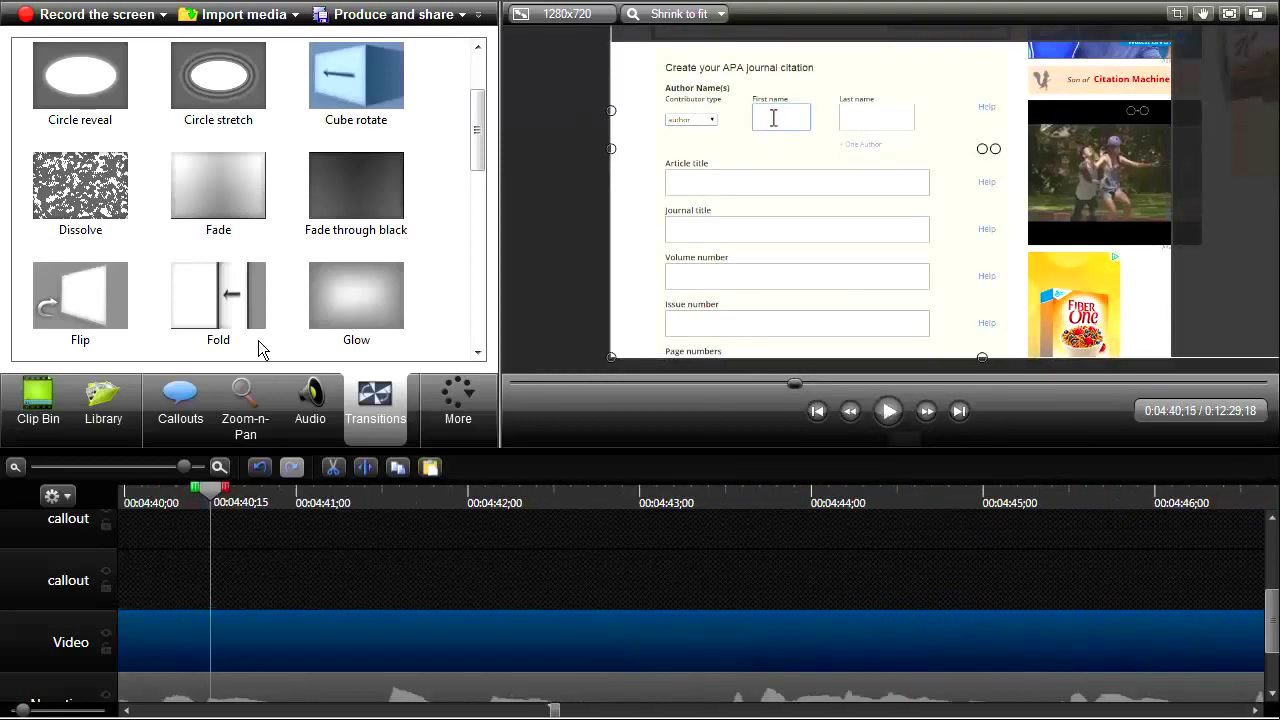
- At 0:04:40;15, add a closer zoom framing the citation form from the Author Name(s) fields down to Issue number
{"action": "left_click", "coordinate": [249, 406]}
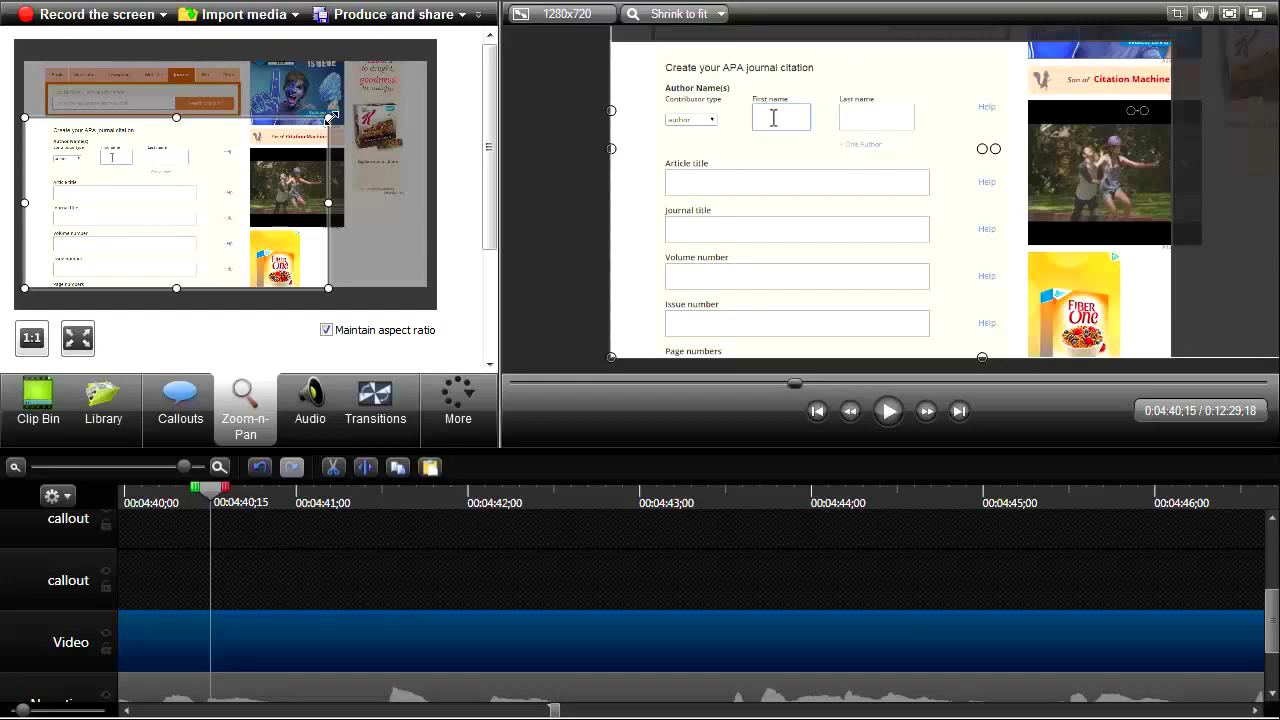
{"action": "left_click_drag", "start_coordinate": [330, 118], "coordinate": [298, 134]}
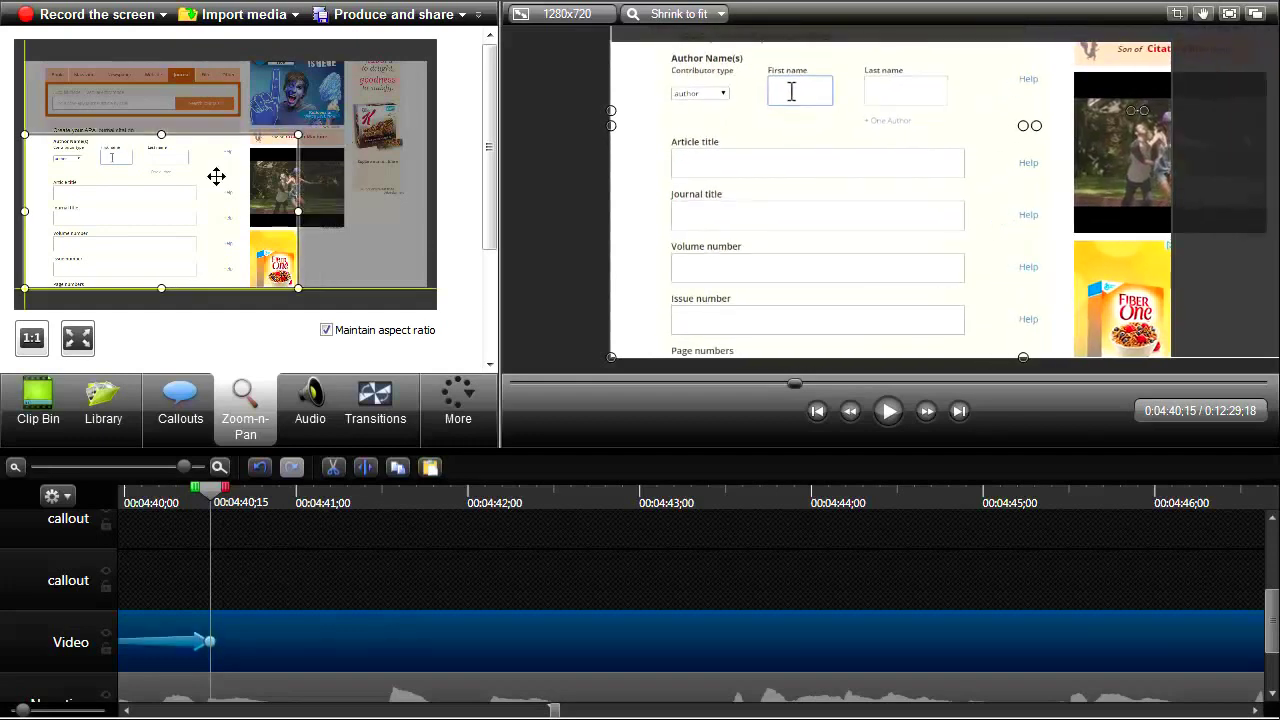
{"action": "left_click_drag", "start_coordinate": [216, 176], "coordinate": [215, 164]}
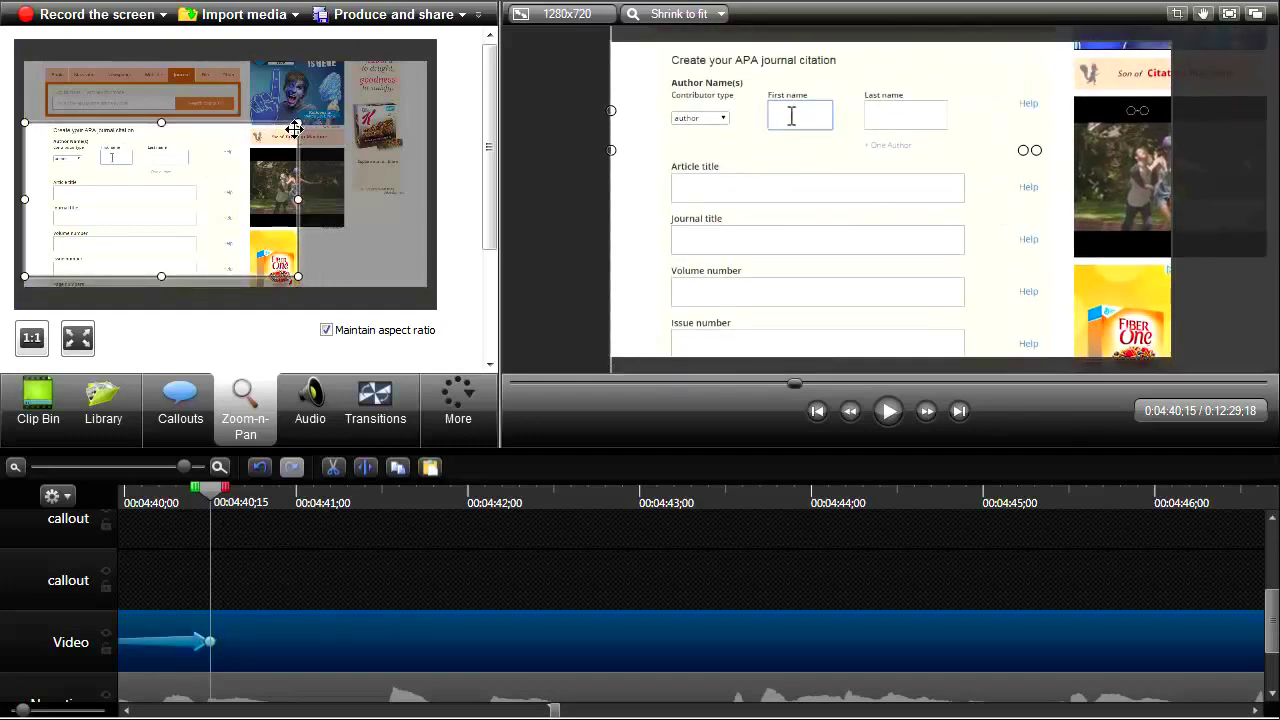
{"action": "left_click_drag", "start_coordinate": [295, 128], "coordinate": [263, 138]}
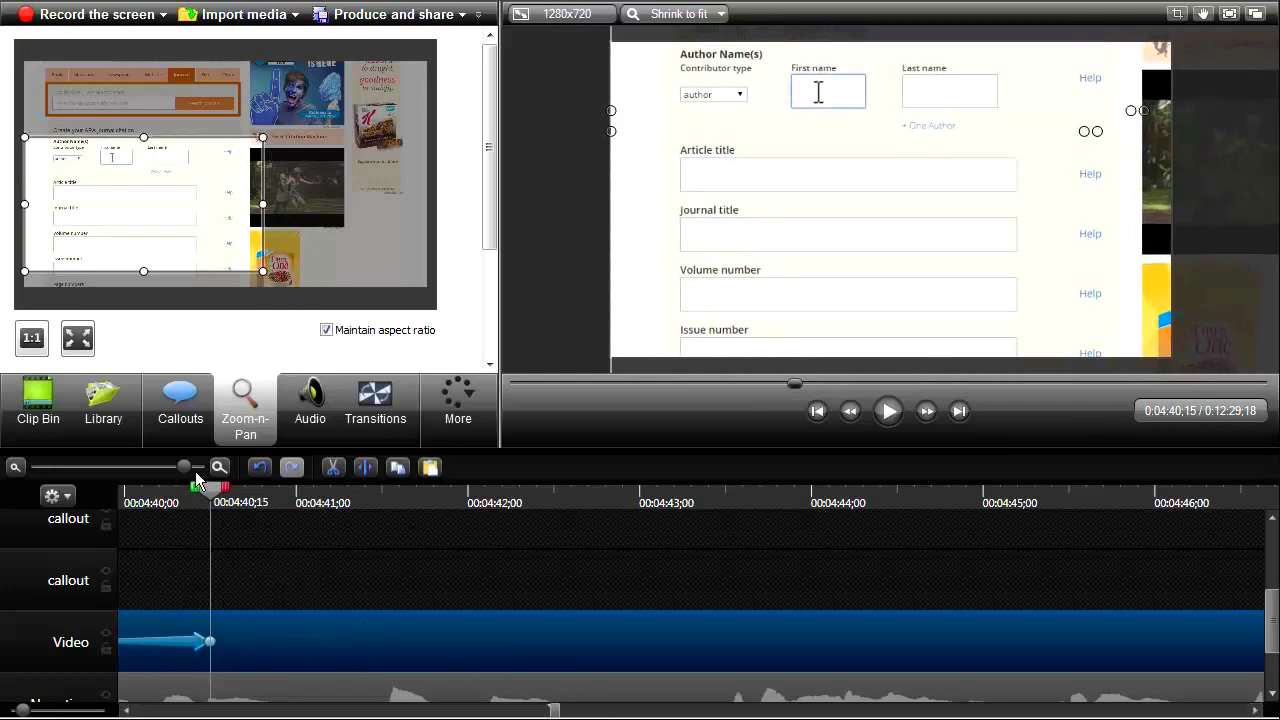
- Play back the author fields zoom, extend the end of its animation to about 0:04:42, and replay it from about 0:04:39
{"action": "left_click_drag", "start_coordinate": [179, 467], "coordinate": [152, 475]}
{"action": "scroll", "coordinate": [1277, 633], "scroll_direction": "down", "scroll_amount": 3}
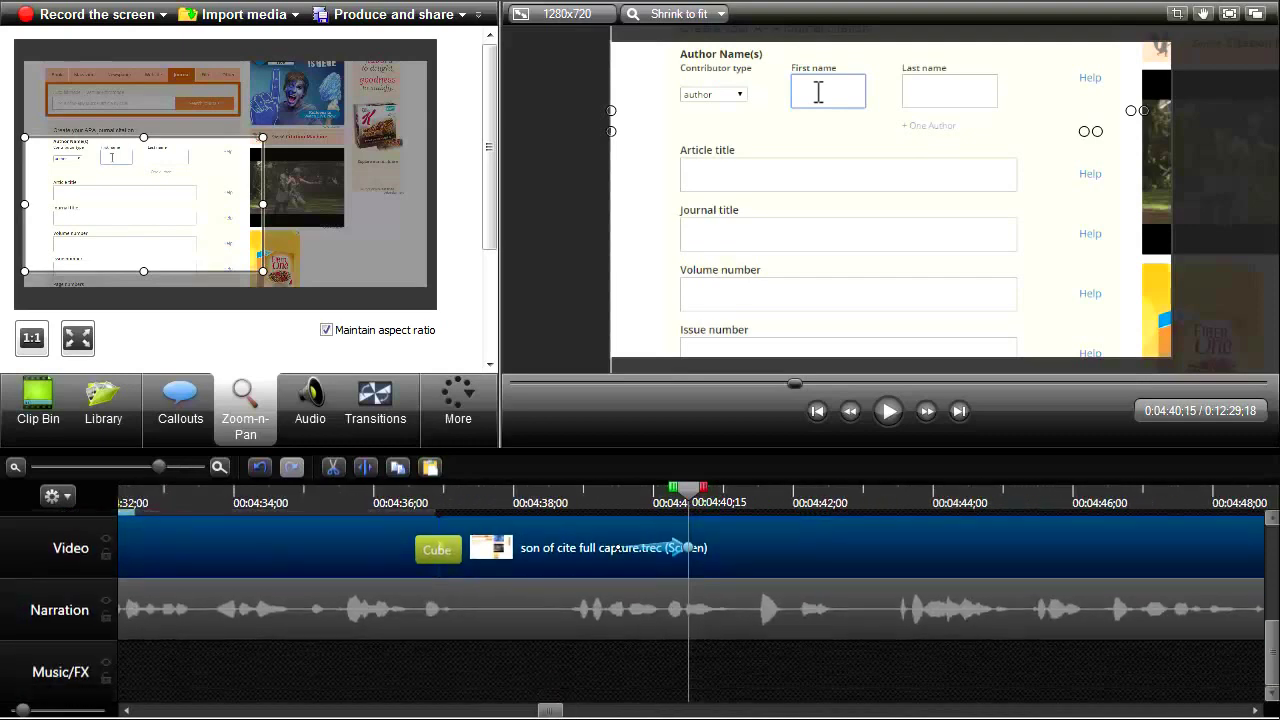
{"action": "left_click_drag", "start_coordinate": [651, 493], "coordinate": [561, 493]}
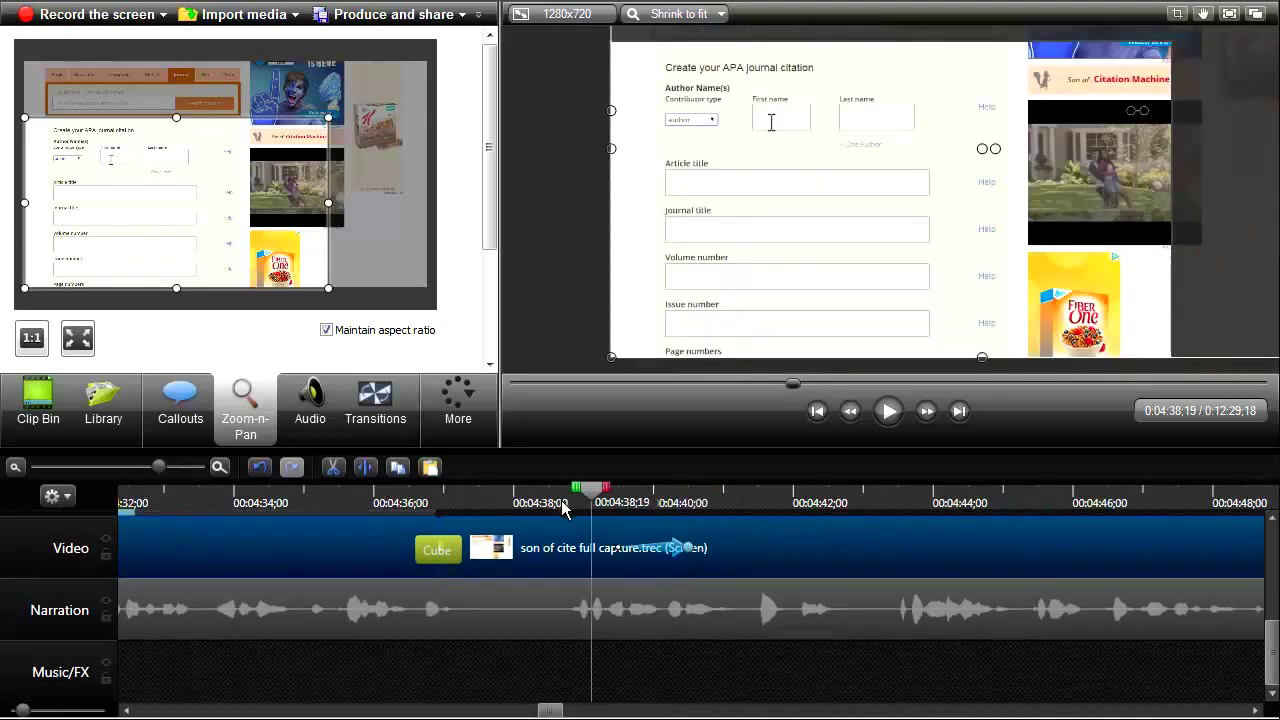
{"action": "left_click", "coordinate": [888, 411]}
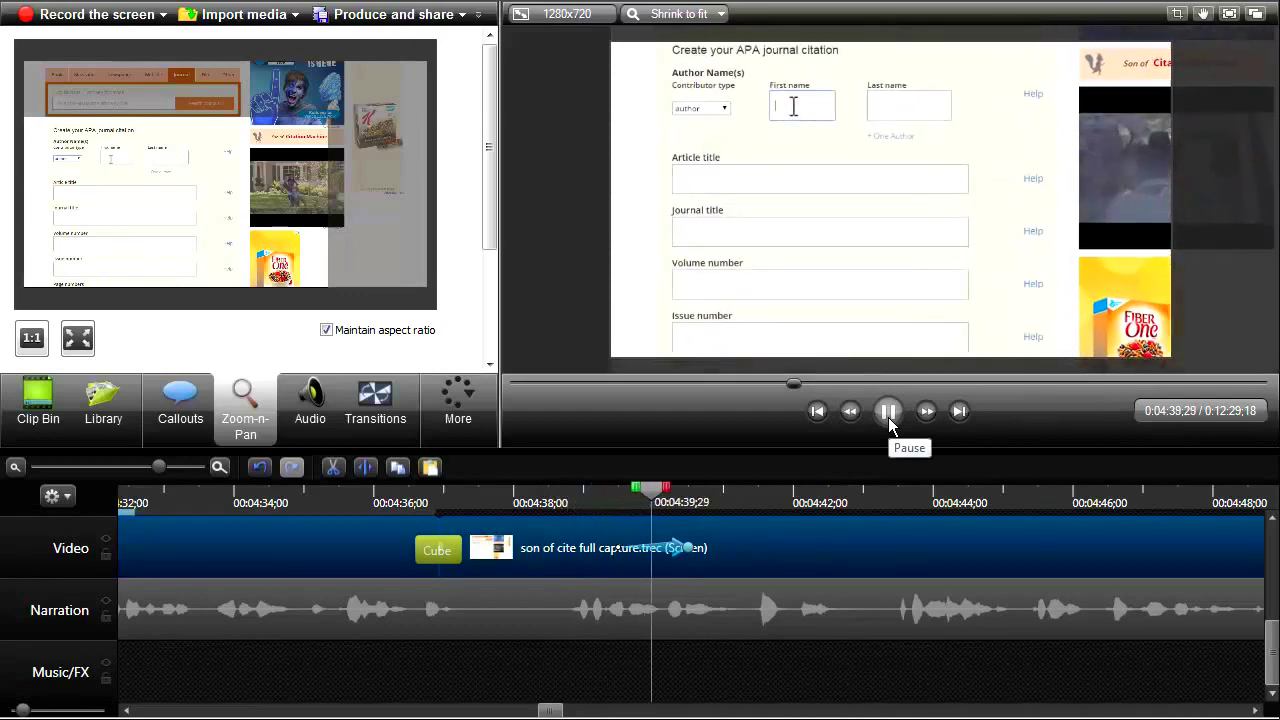
{"action": "left_click", "coordinate": [889, 420]}
{"action": "left_click_drag", "start_coordinate": [688, 548], "coordinate": [826, 550]}
{"action": "left_click", "coordinate": [594, 501]}
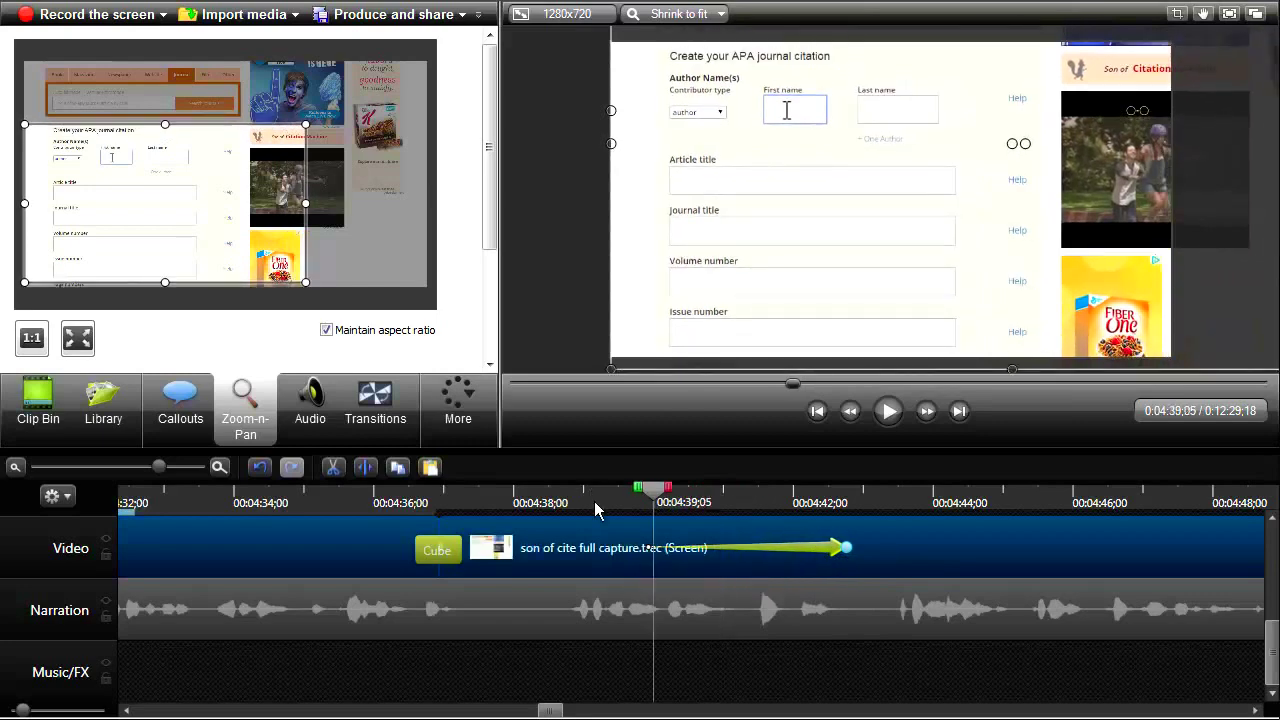
{"action": "left_click", "coordinate": [889, 412]}
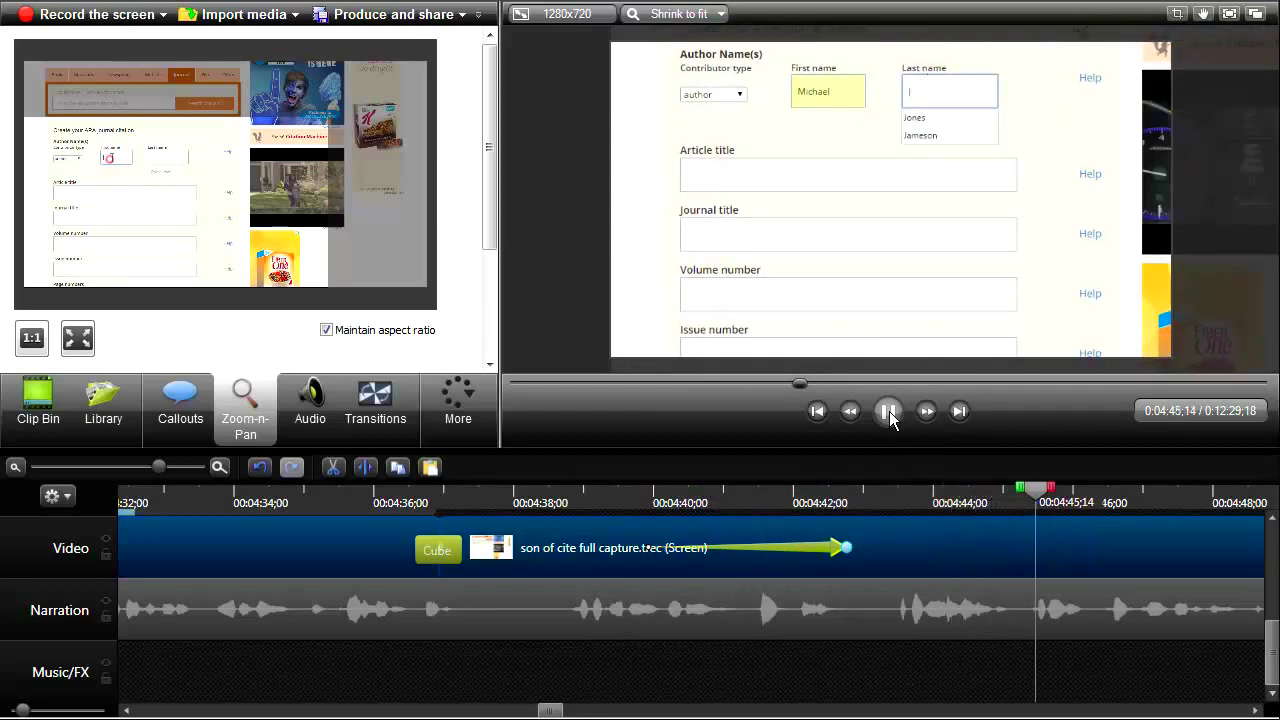
- Replay the author name zoom against the narration and pull its animation's end back to about 0:04:42
{"action": "left_click", "coordinate": [889, 411]}
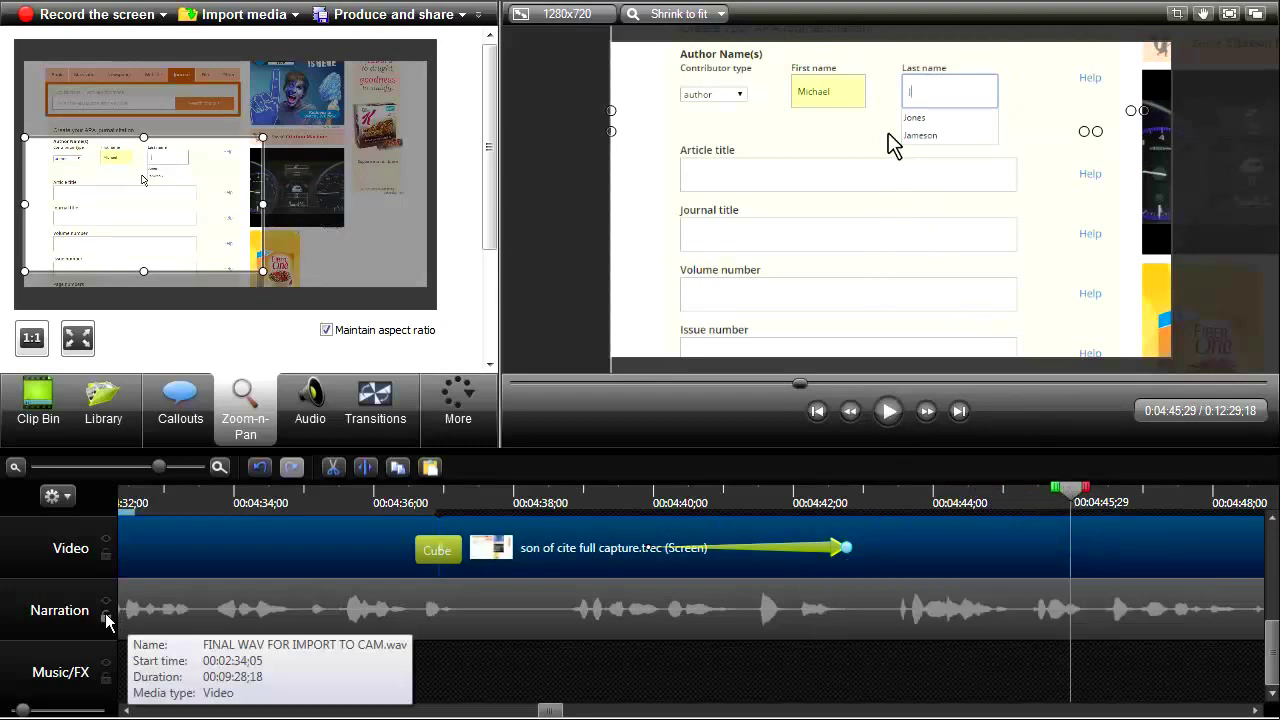
{"action": "left_click_drag", "start_coordinate": [1072, 490], "coordinate": [880, 543]}
{"action": "left_click", "coordinate": [885, 420]}
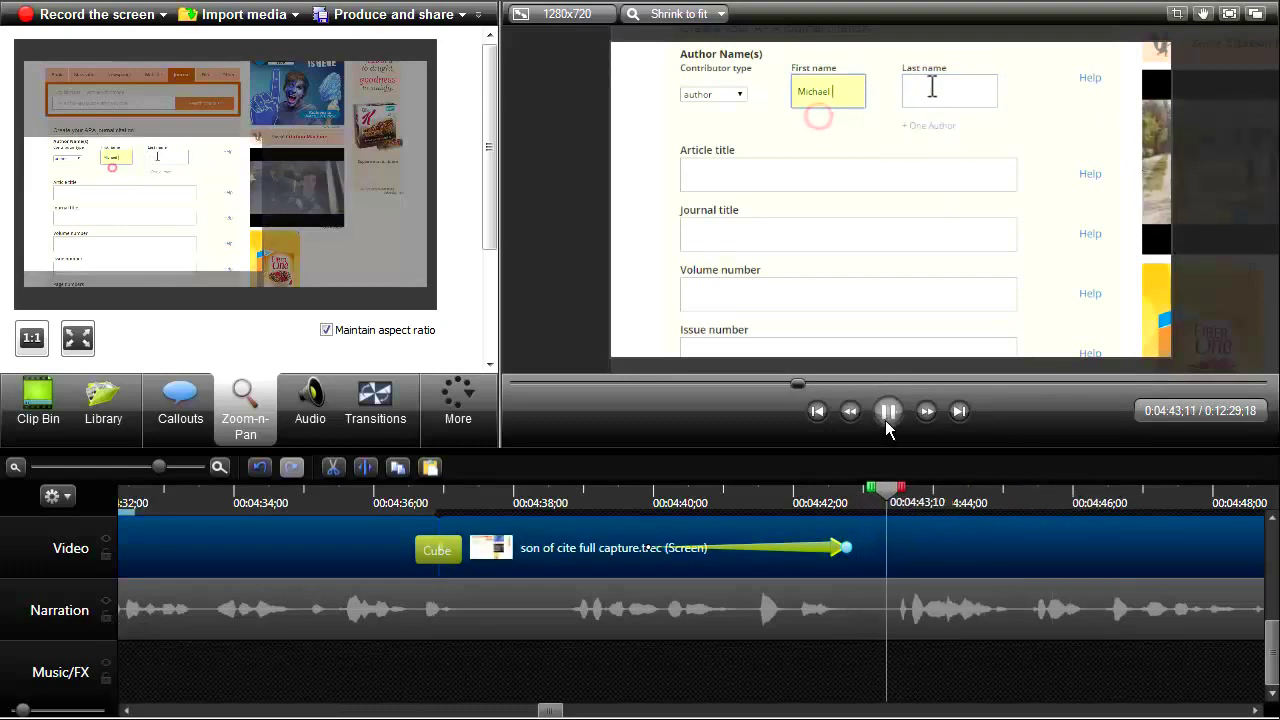
{"action": "left_click", "coordinate": [888, 418]}
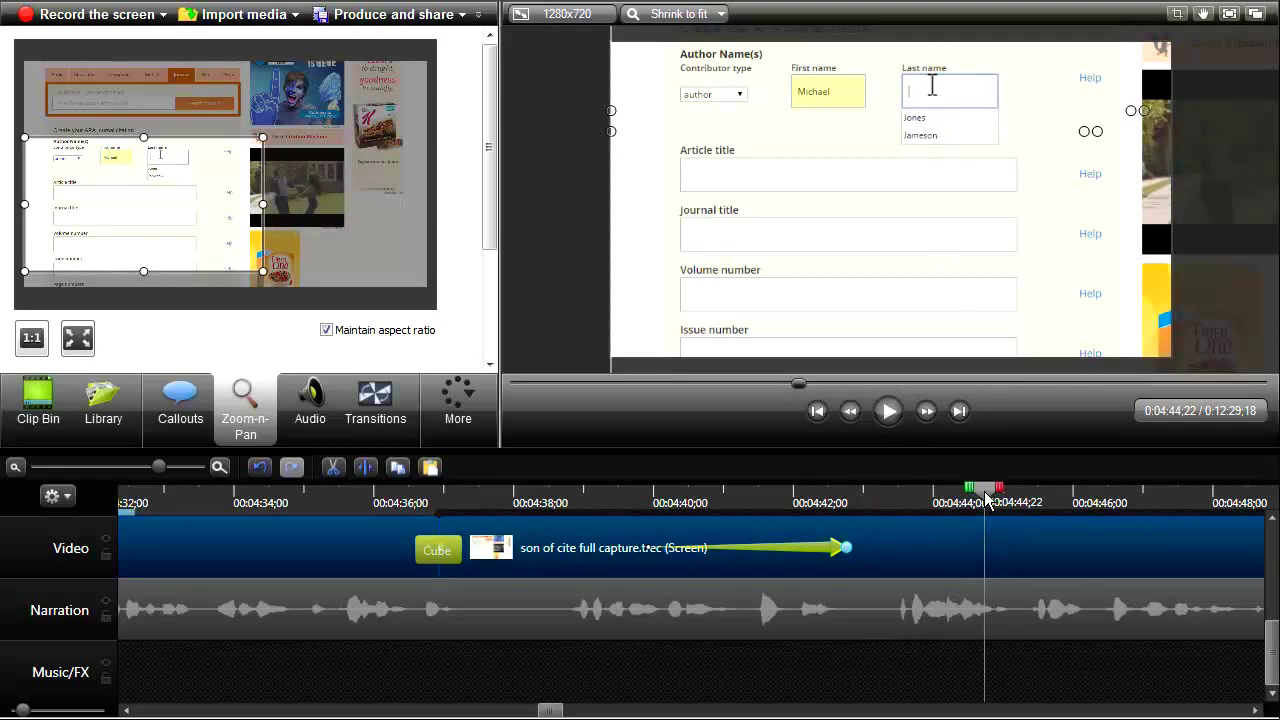
{"action": "left_click_drag", "start_coordinate": [985, 500], "coordinate": [866, 497]}
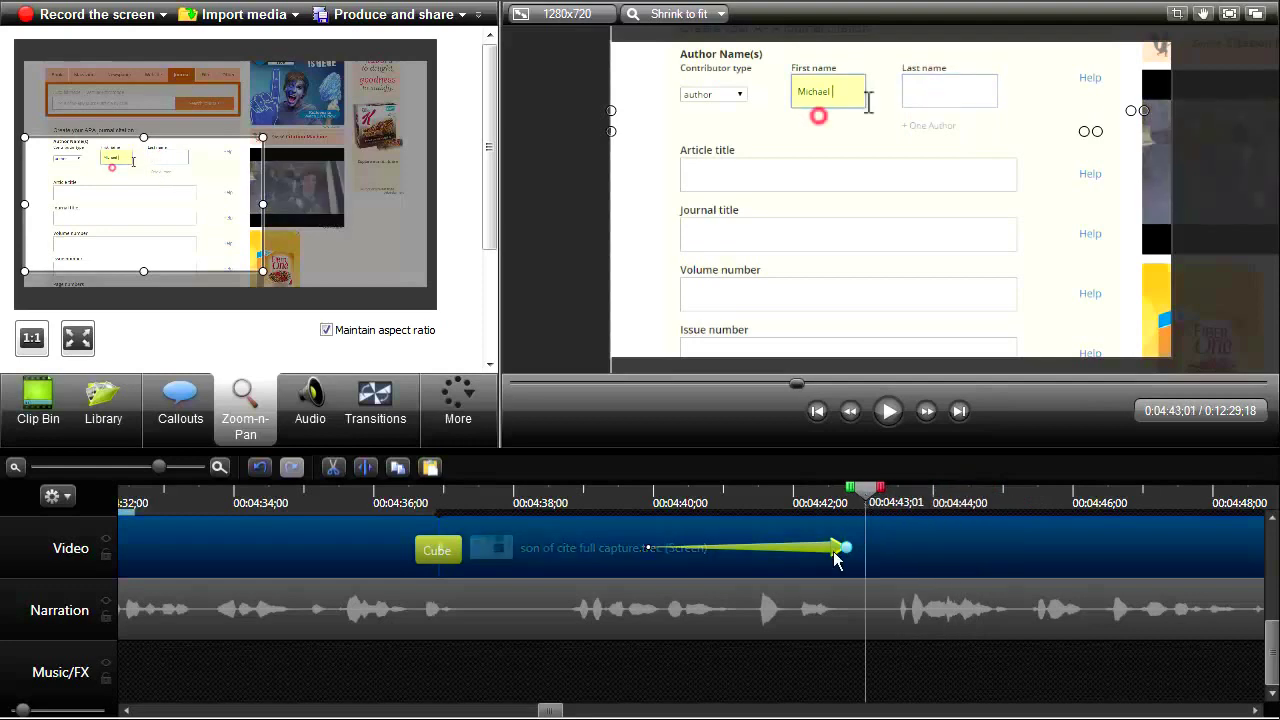
{"action": "left_click_drag", "start_coordinate": [843, 543], "coordinate": [800, 546]}
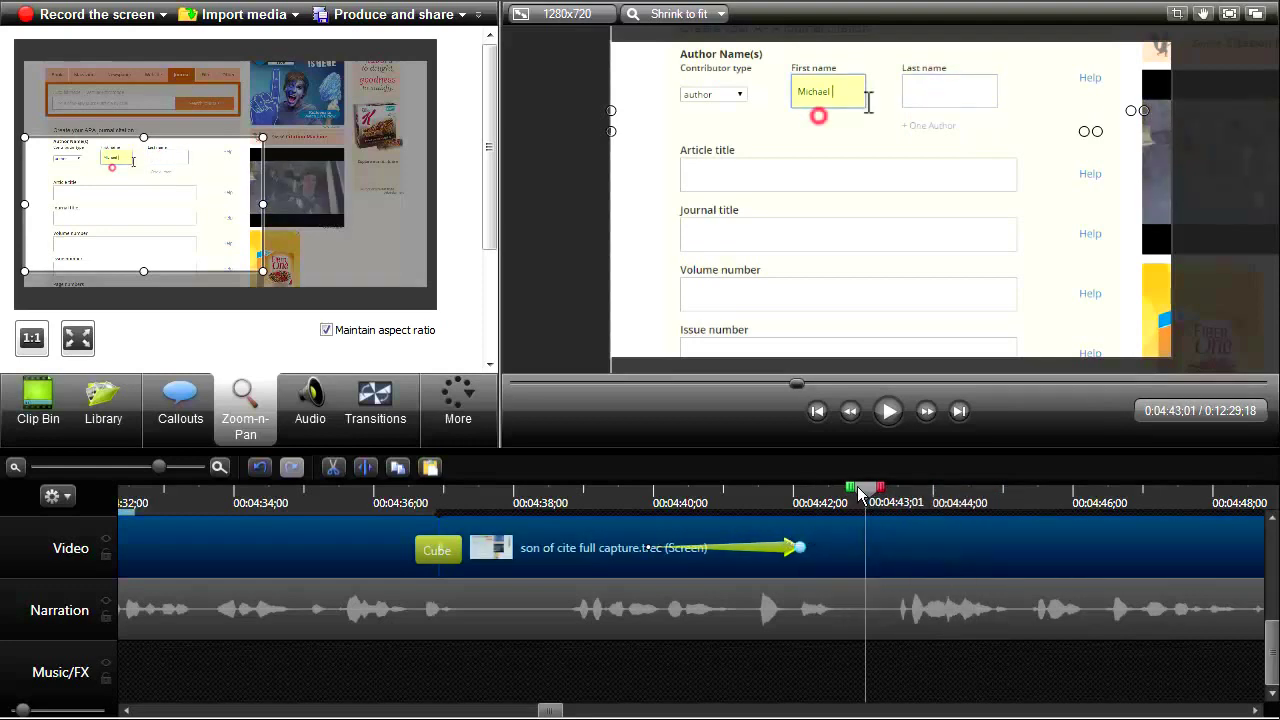
- Lock the Narration track and cut the video pause from 0:04:38;02 to 0:04:38;18
{"action": "left_click_drag", "start_coordinate": [862, 490], "coordinate": [735, 490]}
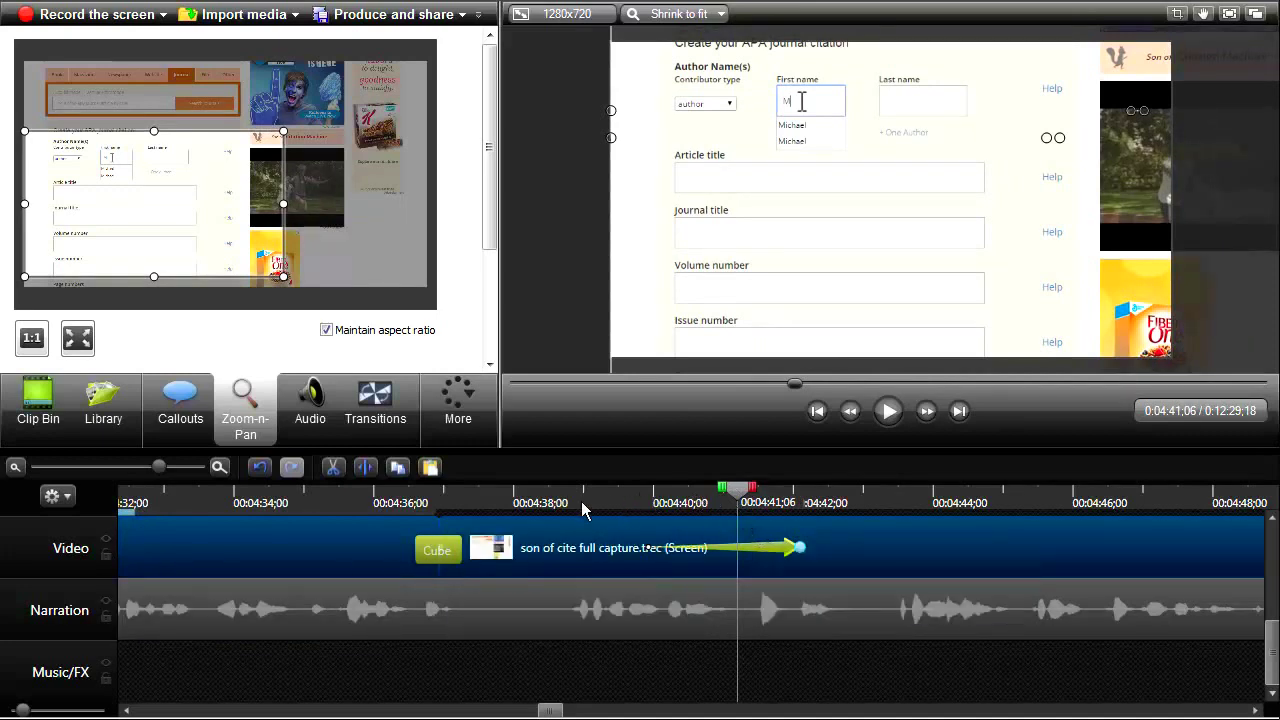
{"action": "left_click_drag", "start_coordinate": [583, 505], "coordinate": [560, 505]}
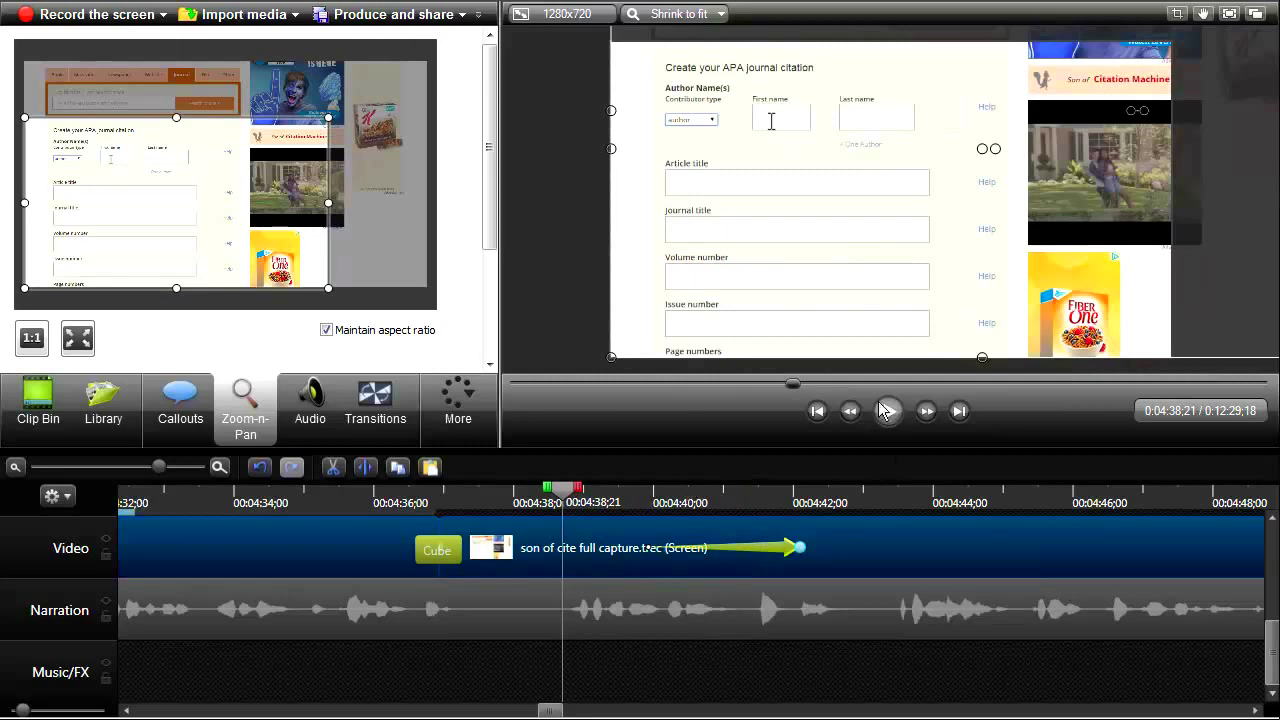
{"action": "left_click", "coordinate": [484, 505]}
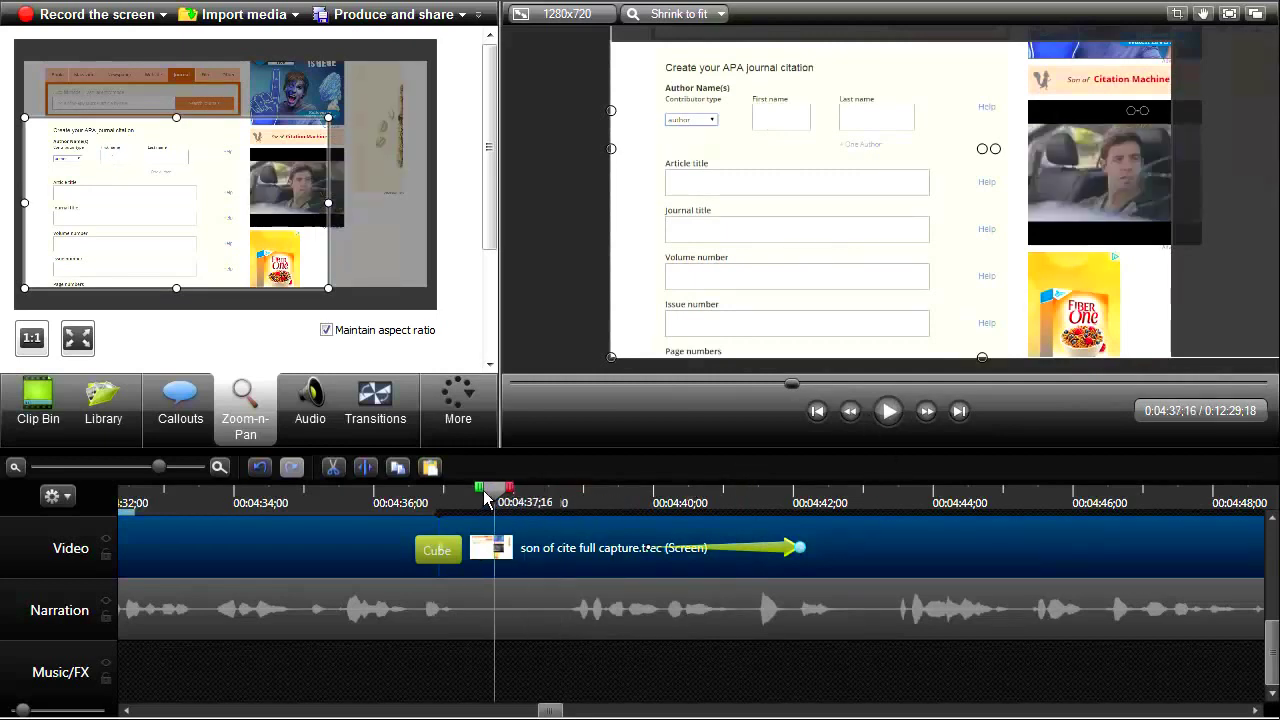
{"action": "left_click", "coordinate": [888, 412]}
{"action": "left_click", "coordinate": [888, 412]}
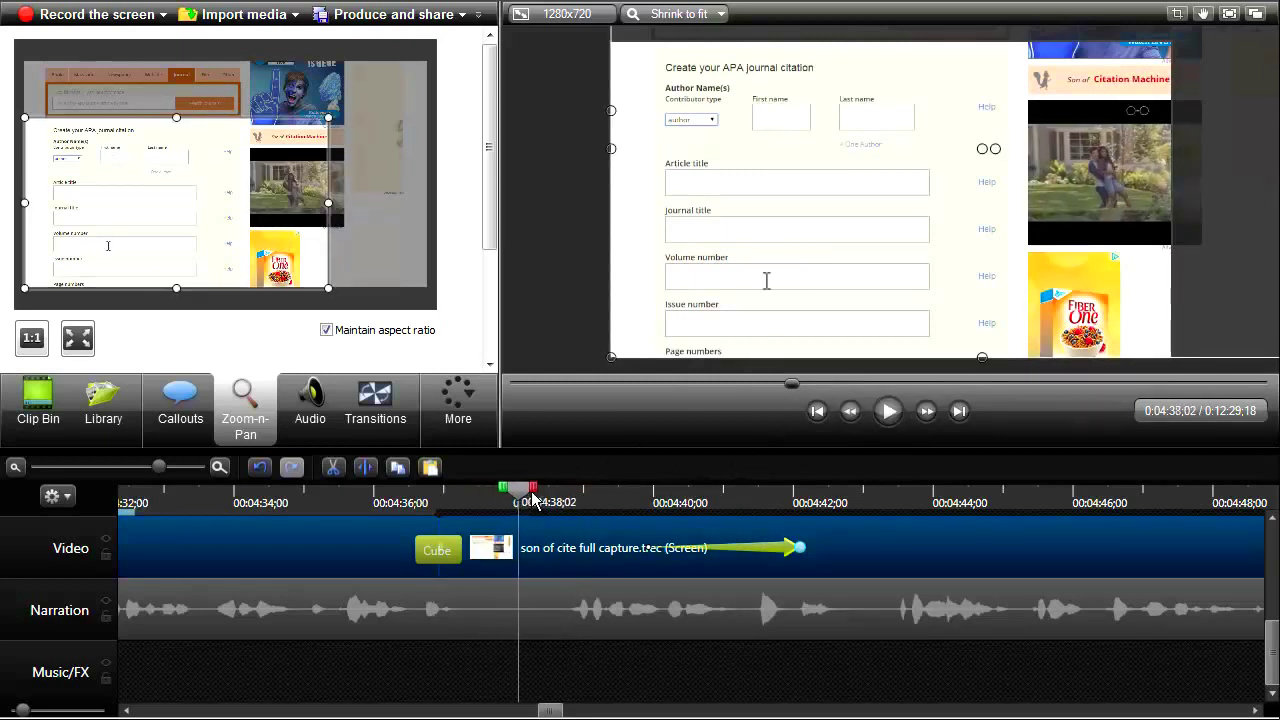
{"action": "left_click", "coordinate": [105, 615]}
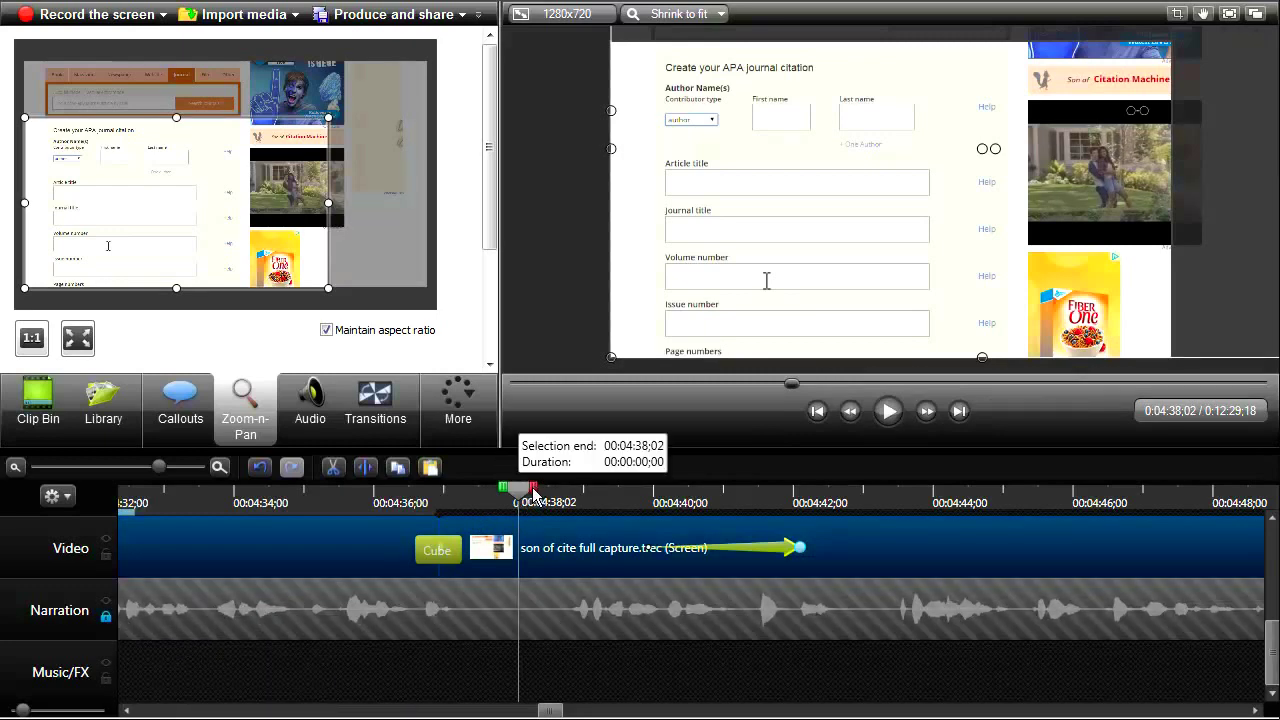
{"action": "left_click_drag", "start_coordinate": [542, 500], "coordinate": [571, 522]}
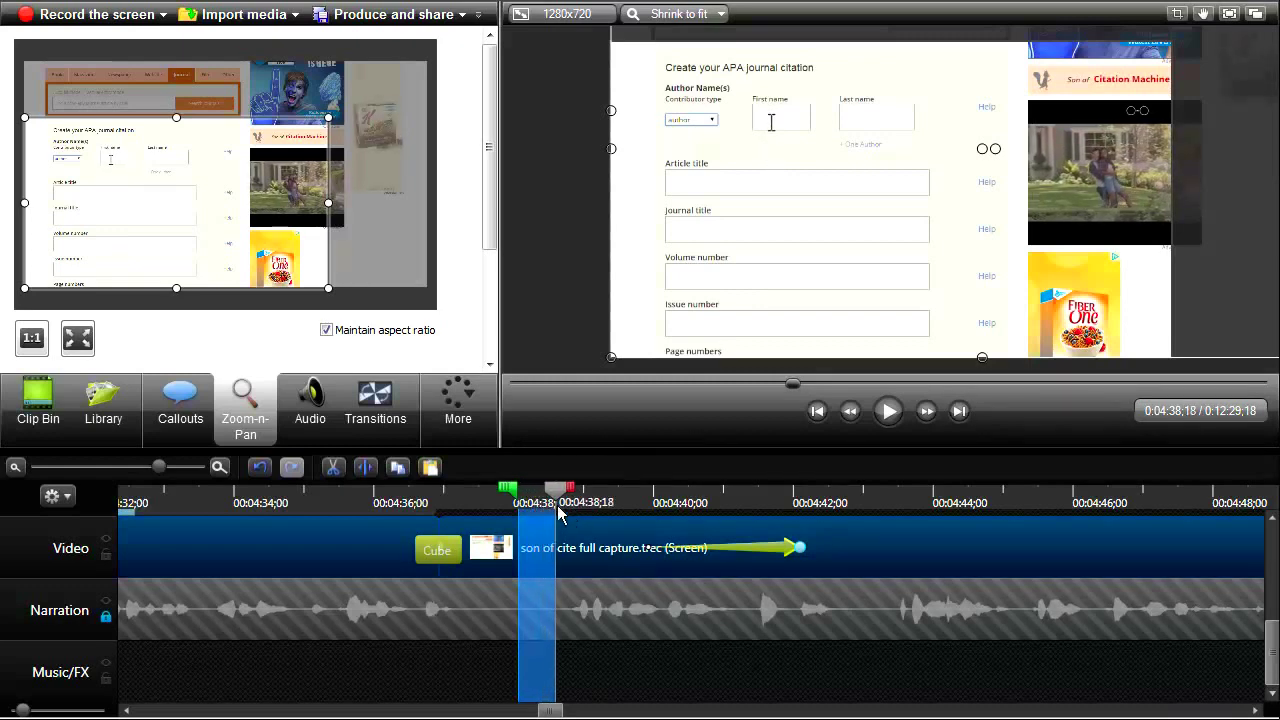
{"action": "left_click", "coordinate": [333, 467]}
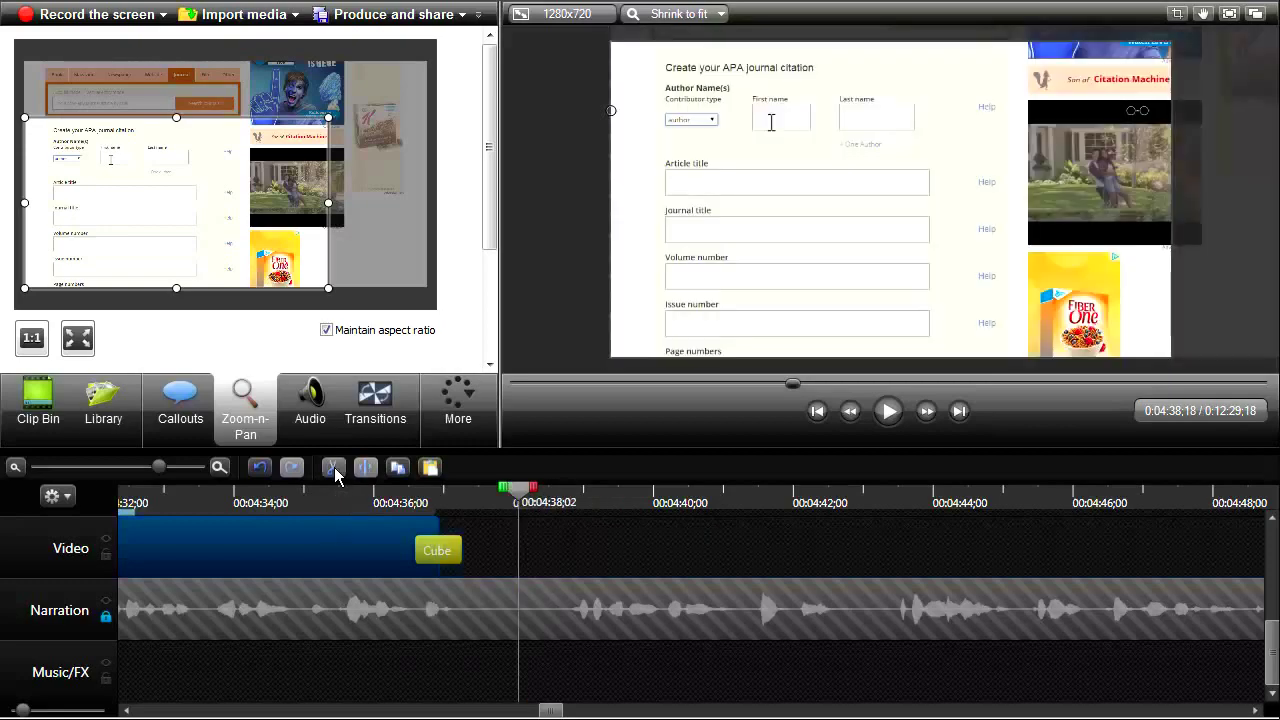
- Play back from the Cube transition, and cut the video between 0:04:37;14 and 0:04:38;16
{"action": "left_click", "coordinate": [418, 495]}
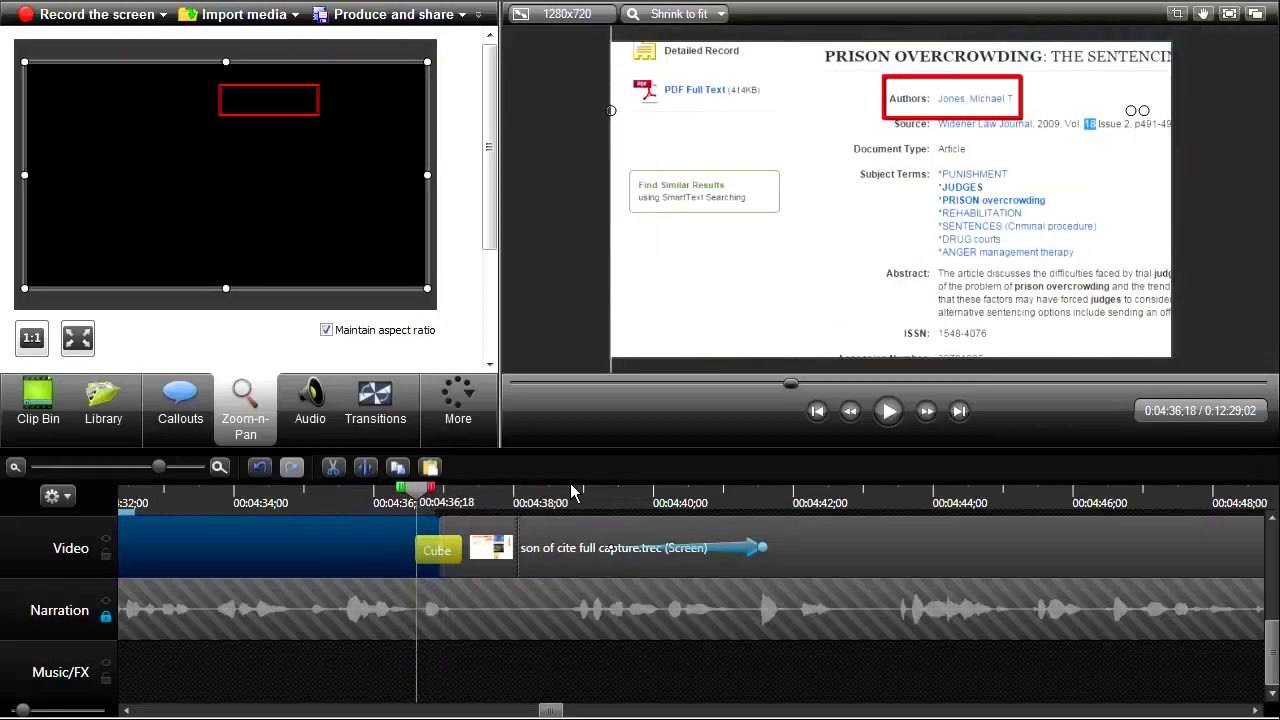
{"action": "left_click", "coordinate": [891, 414]}
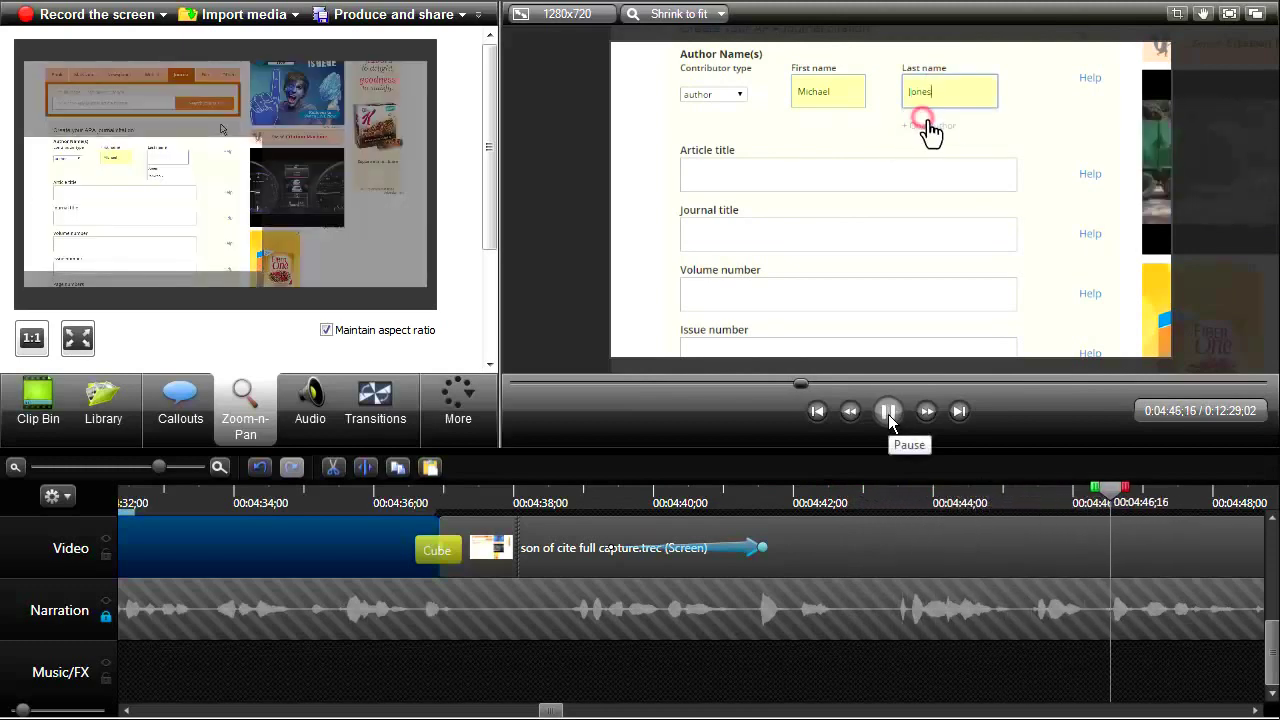
{"action": "left_click", "coordinate": [888, 414]}
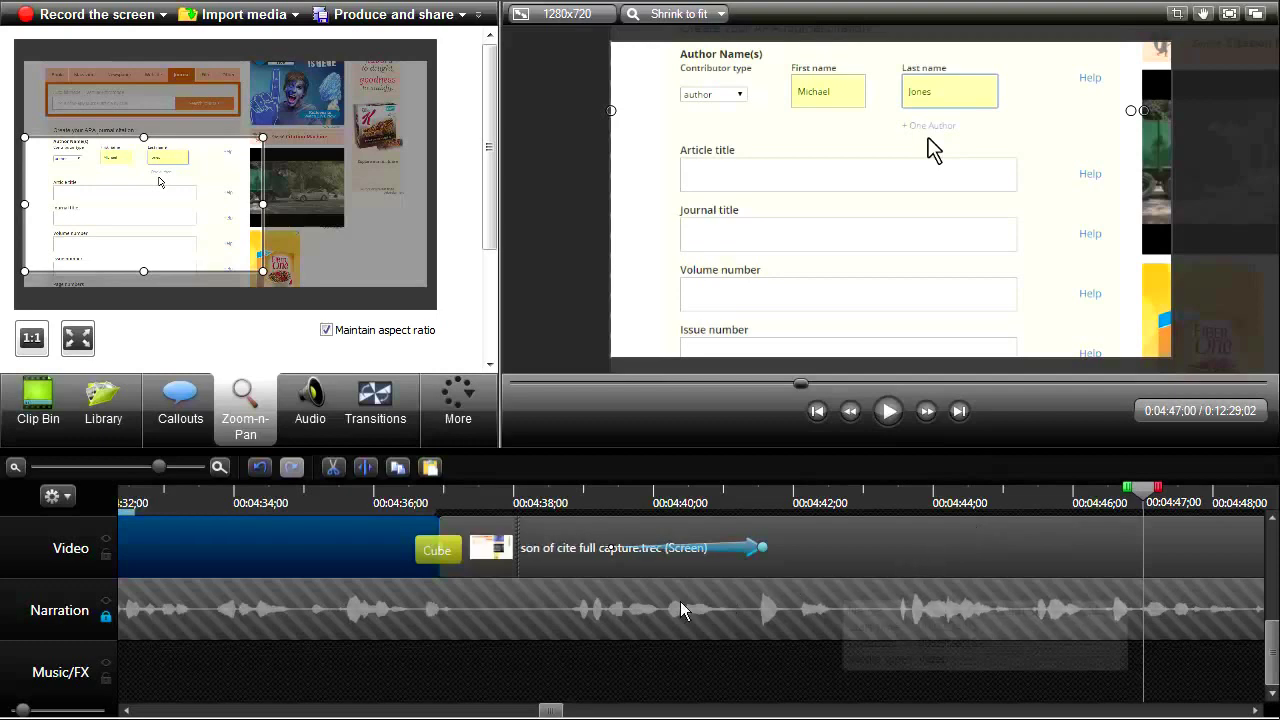
{"action": "left_click", "coordinate": [469, 497]}
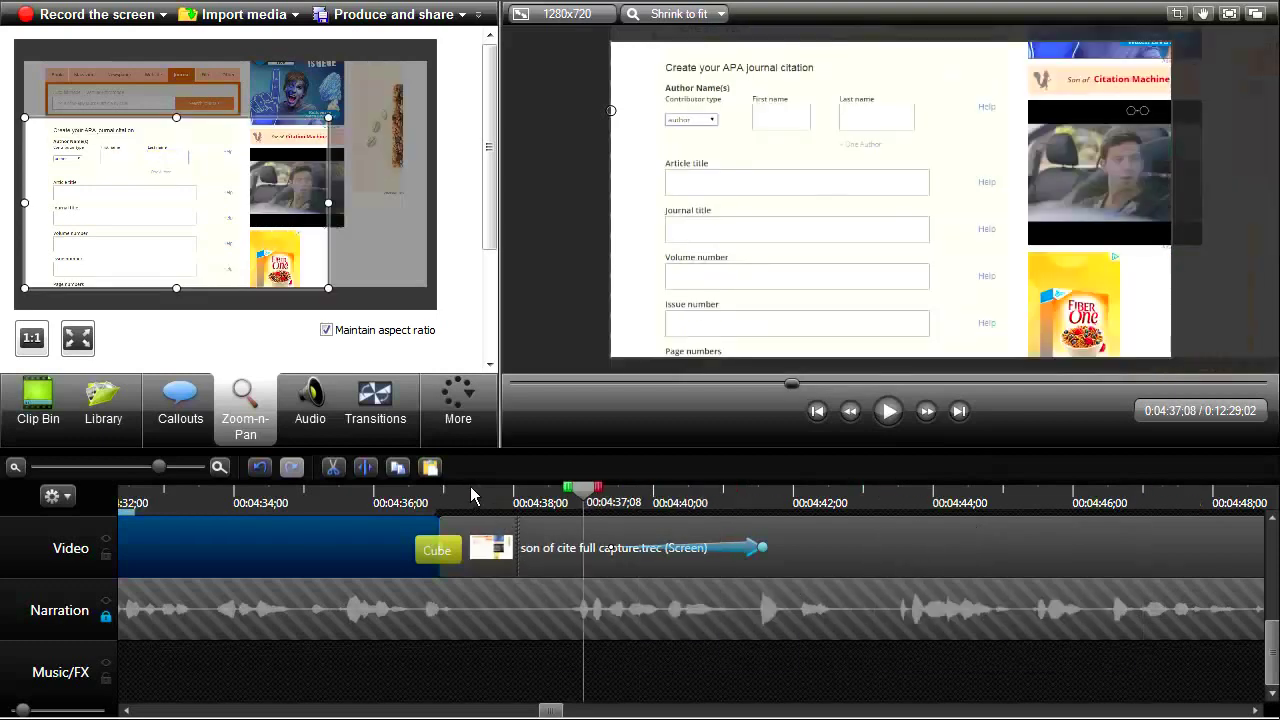
{"action": "left_click_drag", "start_coordinate": [467, 490], "coordinate": [565, 518]}
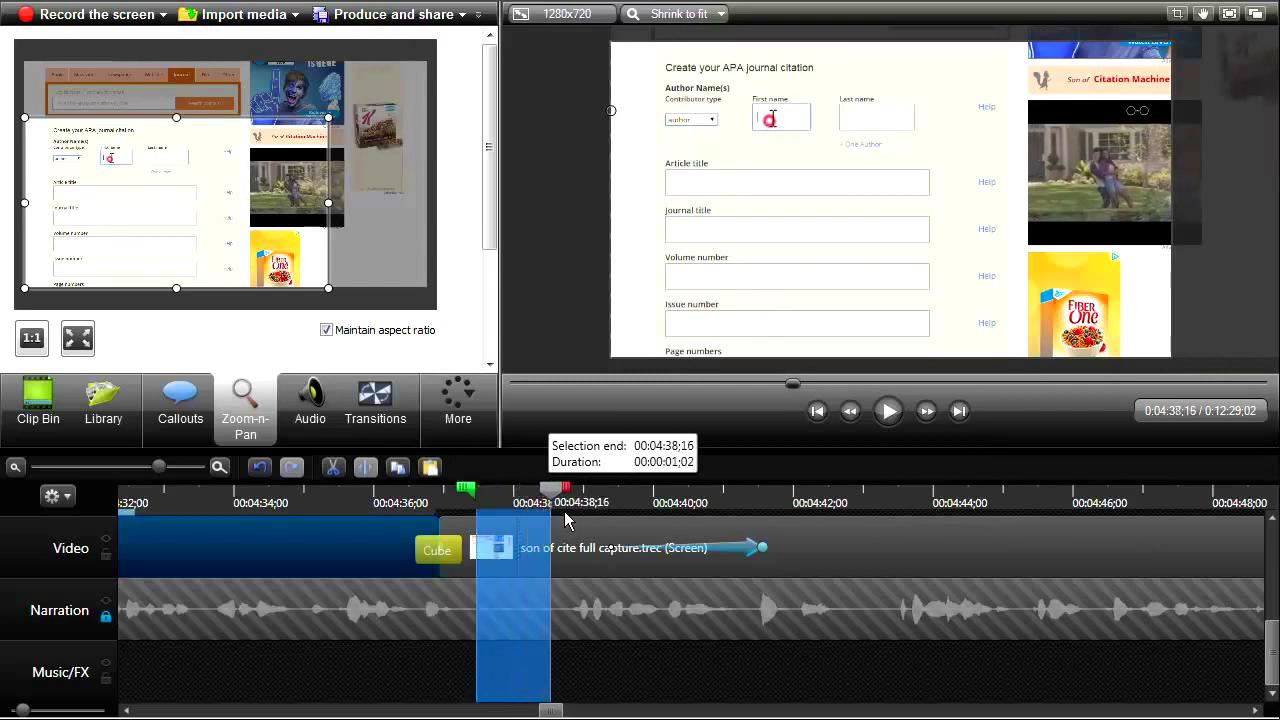
{"action": "left_click", "coordinate": [335, 468]}
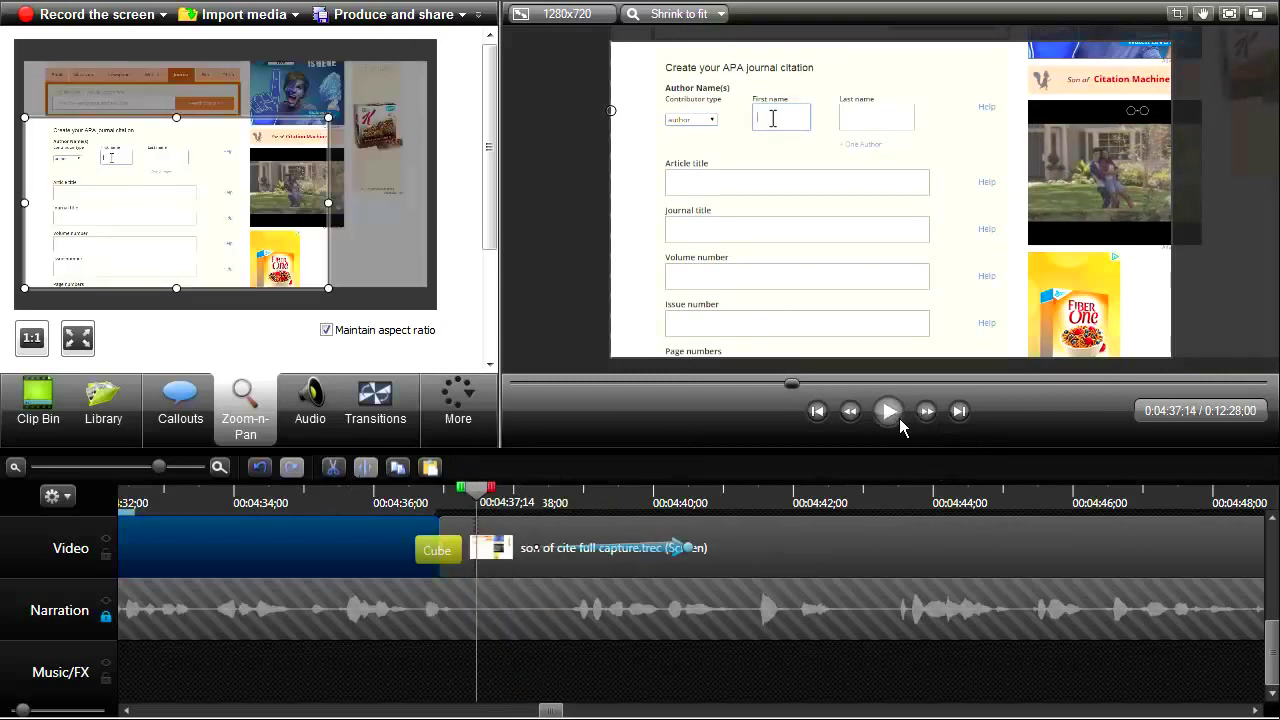
- Play back the author name entry and cut about 0.4 sec of video starting at 0:04:42;23
{"action": "left_click", "coordinate": [889, 411]}
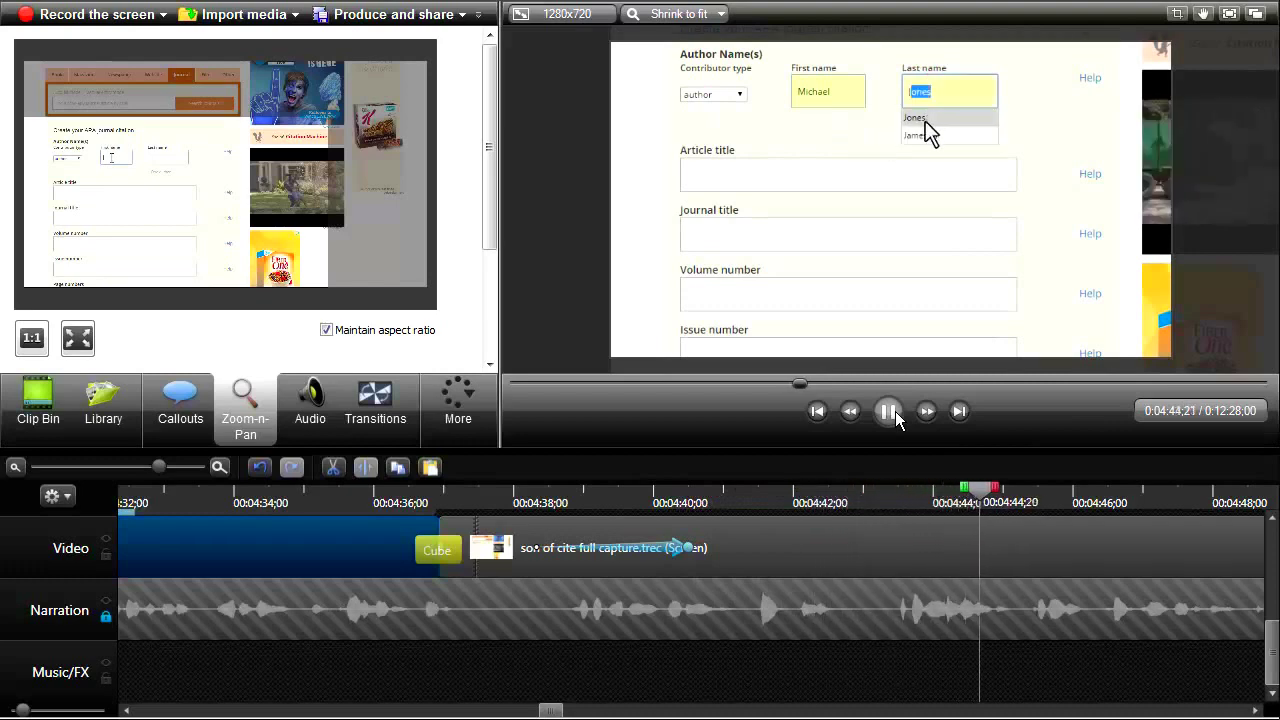
{"action": "left_click", "coordinate": [895, 411]}
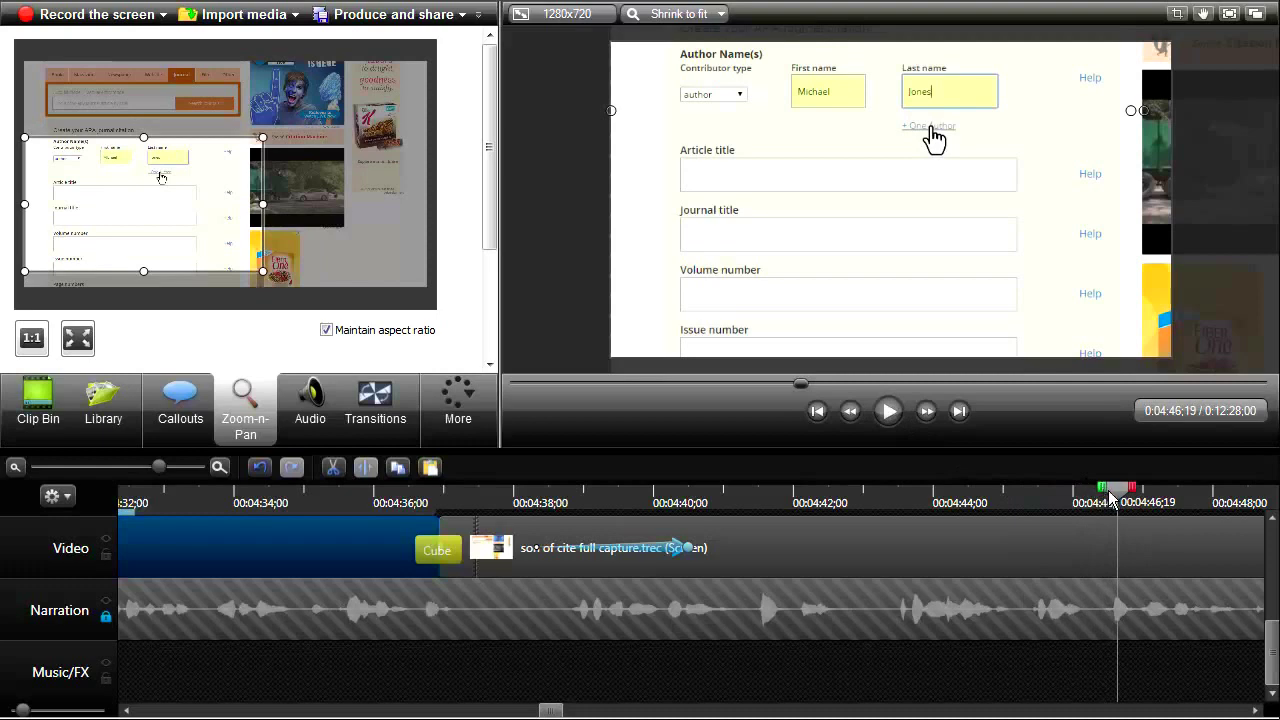
{"action": "left_click_drag", "start_coordinate": [1110, 497], "coordinate": [838, 543]}
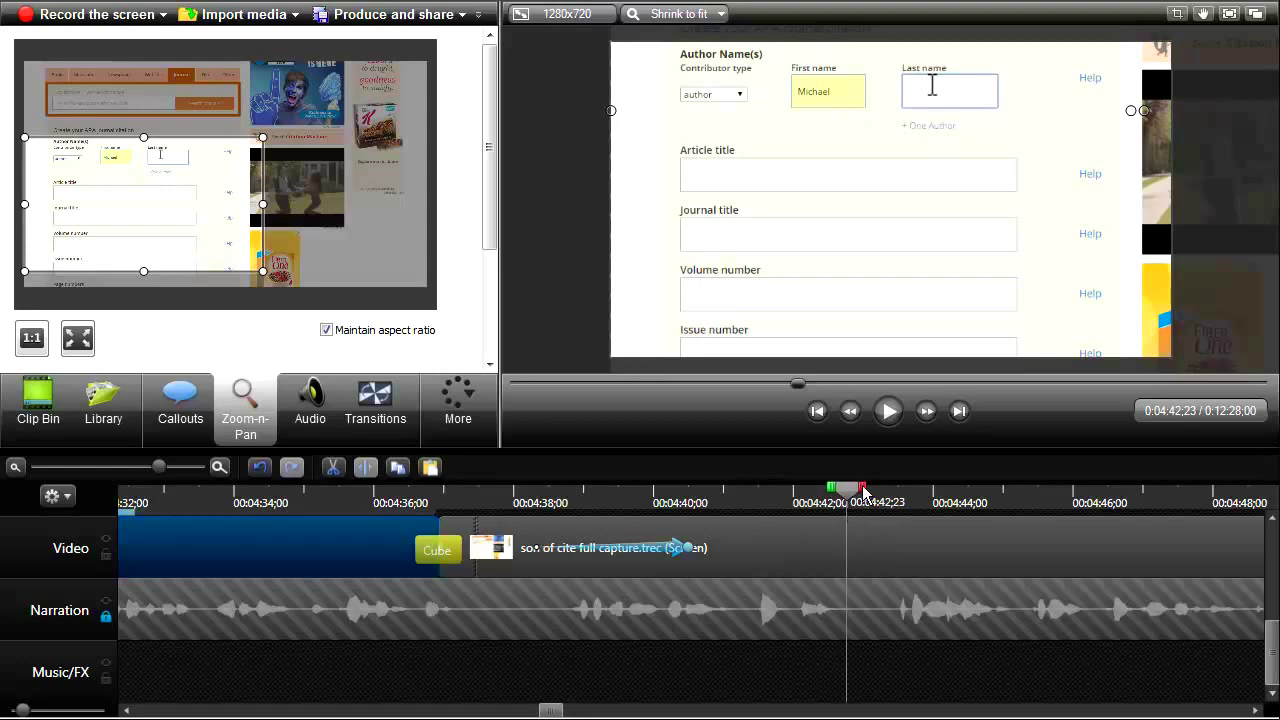
{"action": "left_click_drag", "start_coordinate": [862, 488], "coordinate": [892, 510]}
{"action": "left_click", "coordinate": [338, 474]}
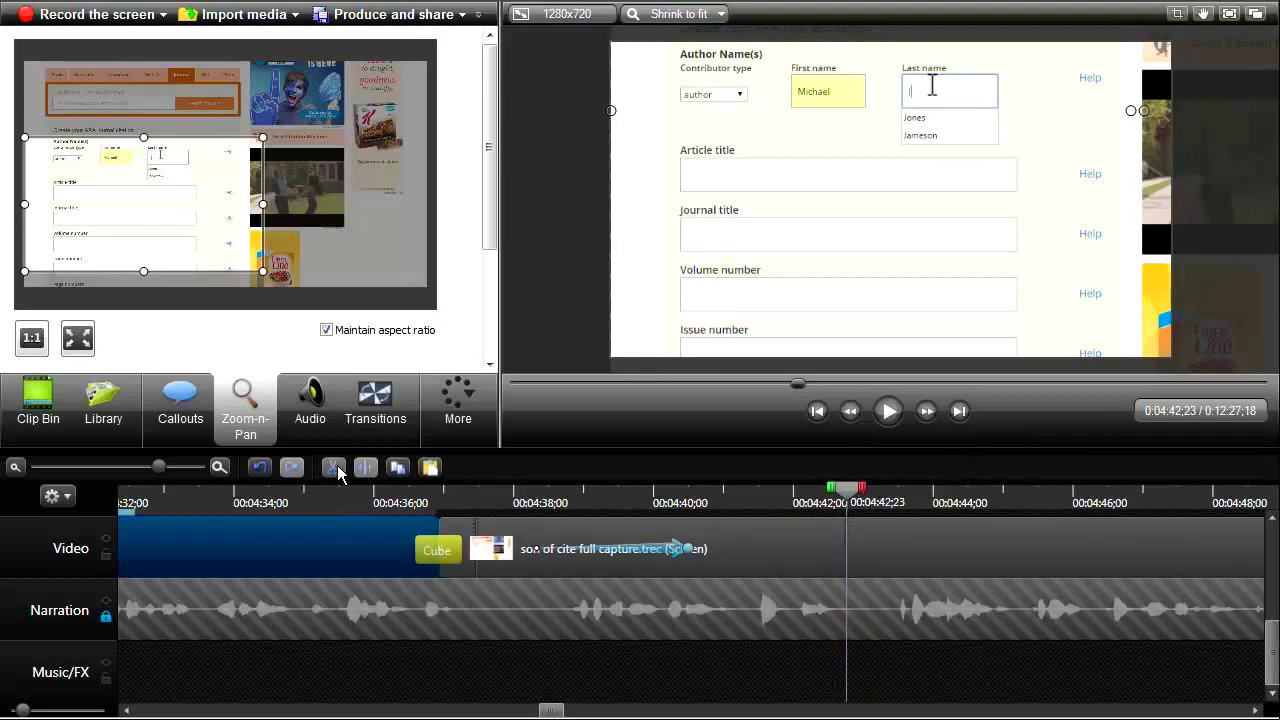
- Replay the author name entry and add a closer zoom at 0:04:45;09 framing the First name and Last name fields down to Journal title
{"action": "left_click", "coordinate": [575, 500]}
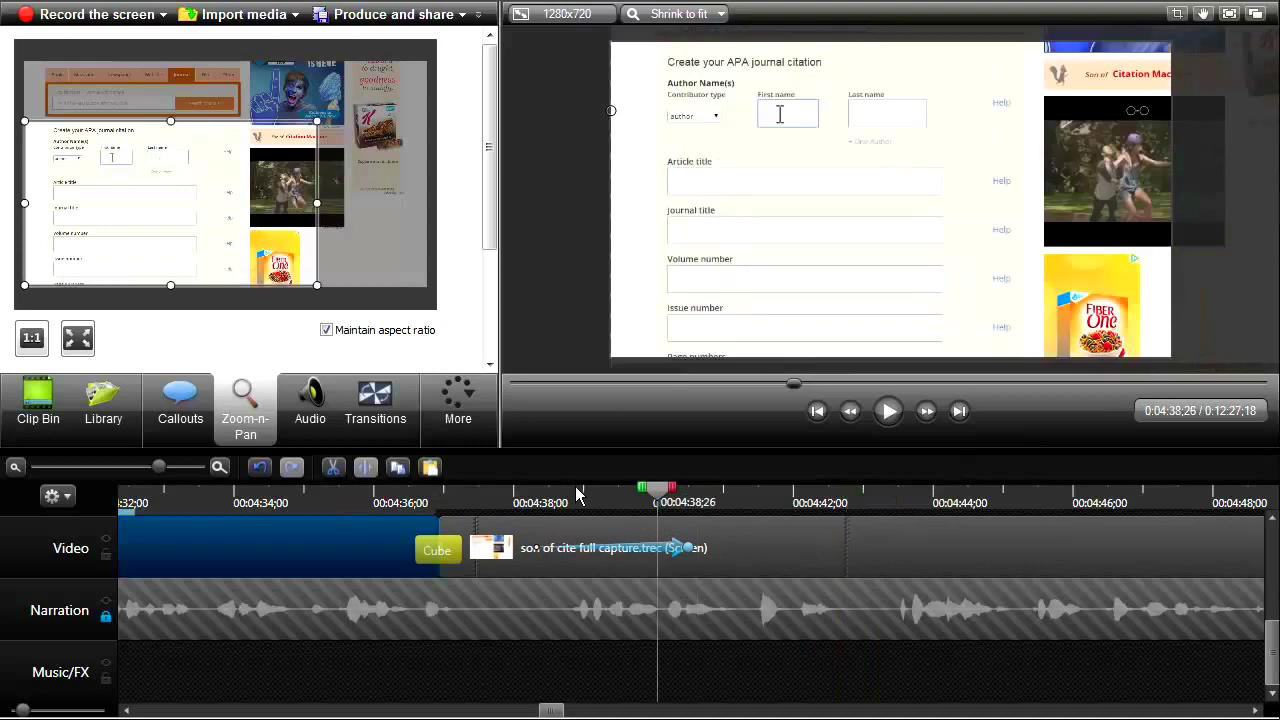
{"action": "left_click", "coordinate": [889, 411]}
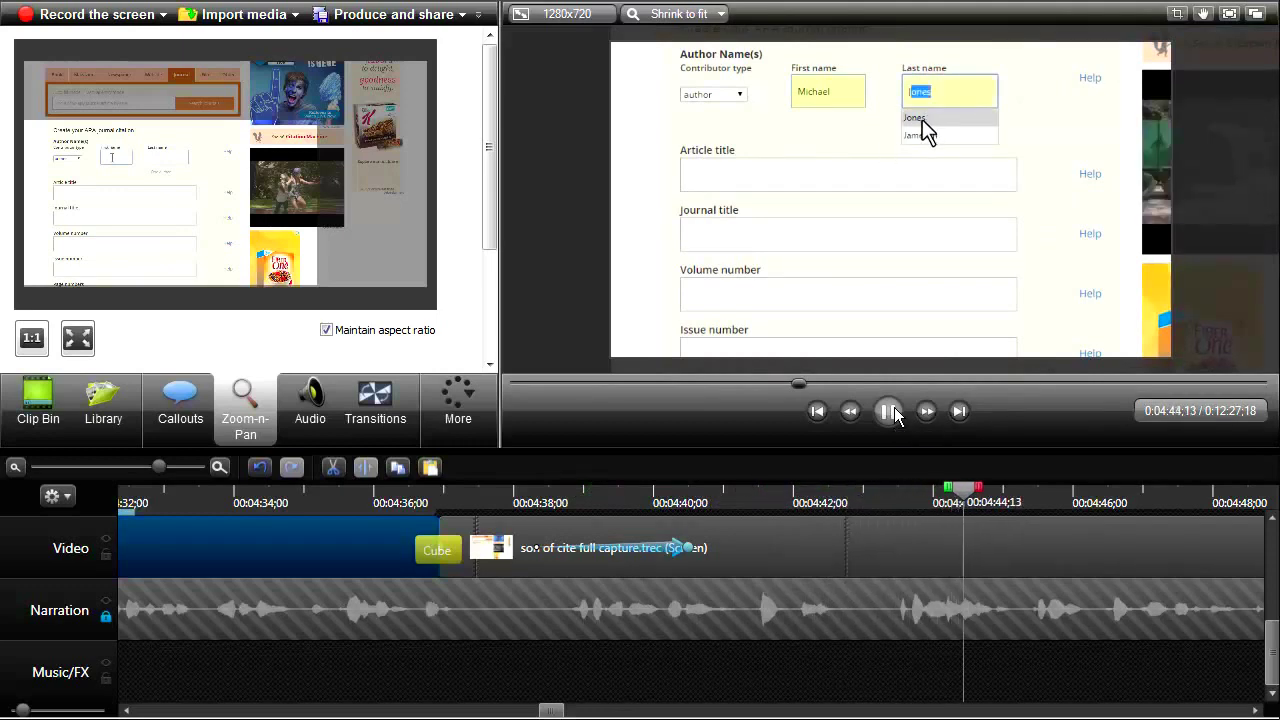
{"action": "left_click", "coordinate": [891, 411]}
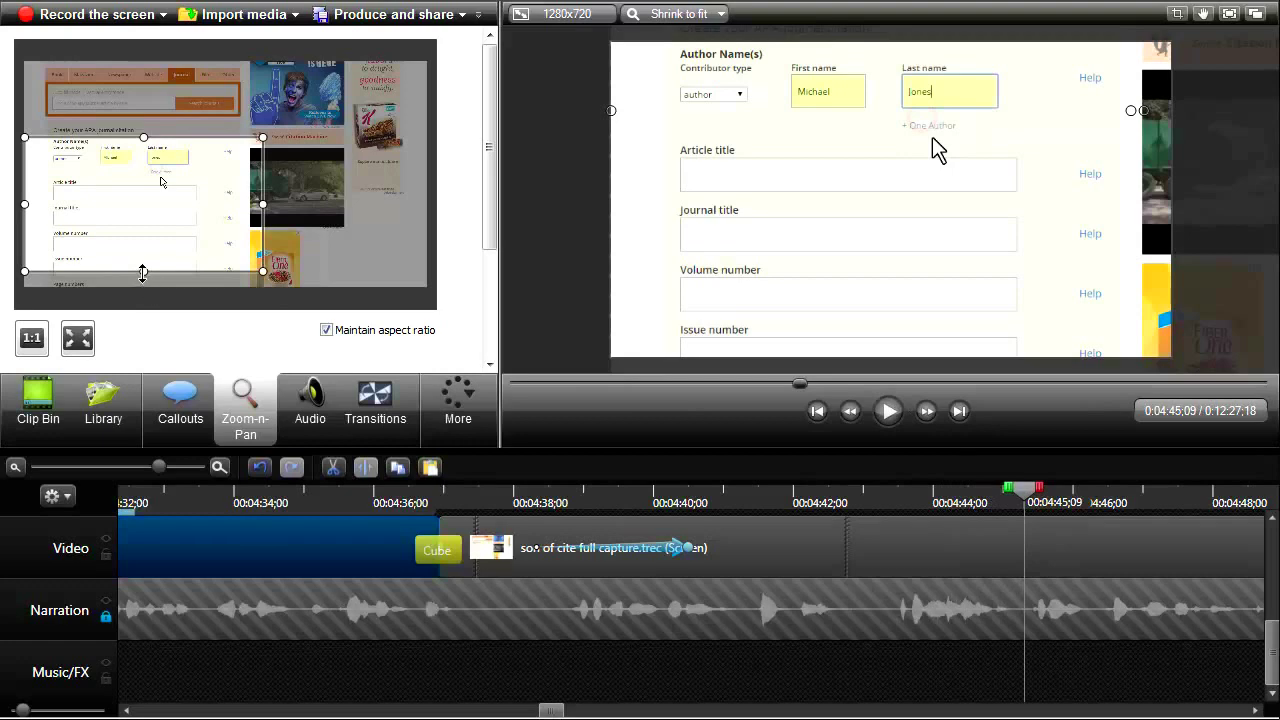
{"action": "left_click_drag", "start_coordinate": [142, 272], "coordinate": [142, 220]}
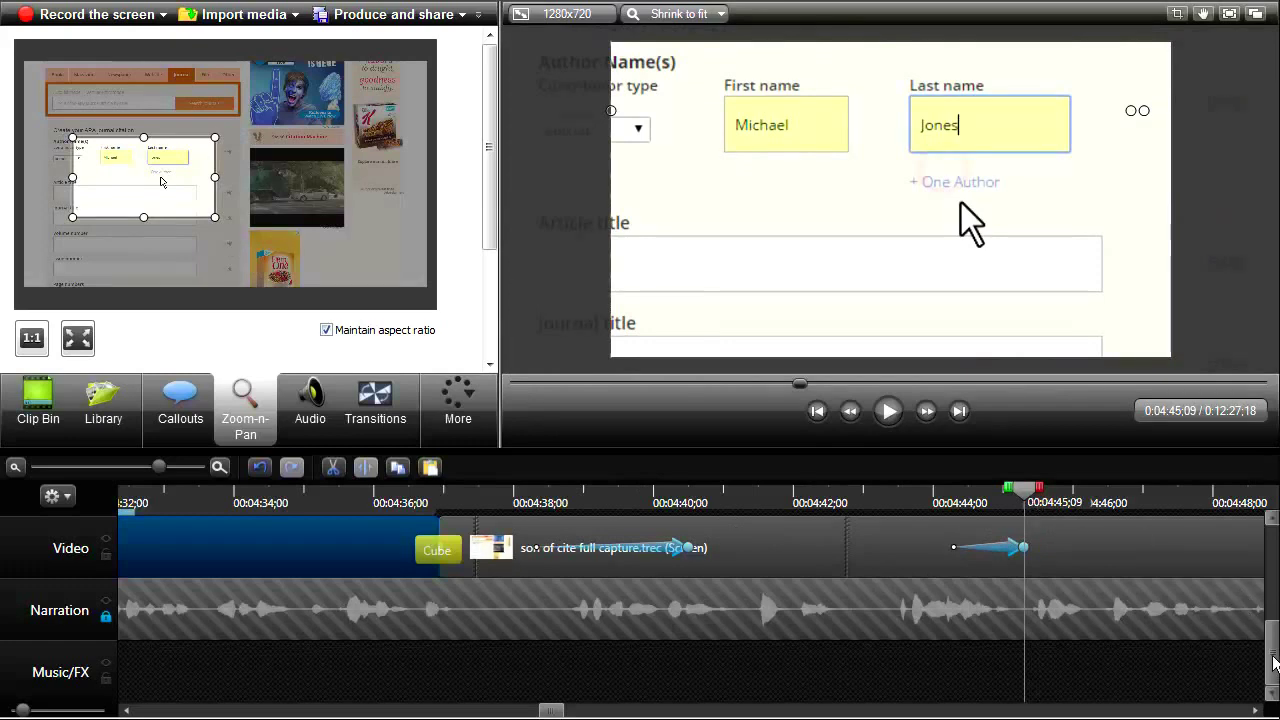
- Paste a copy of the red sketch motion rectangle onto the callout track, starting at 0:04:45;09
{"action": "left_click_drag", "start_coordinate": [1273, 668], "coordinate": [1274, 636]}
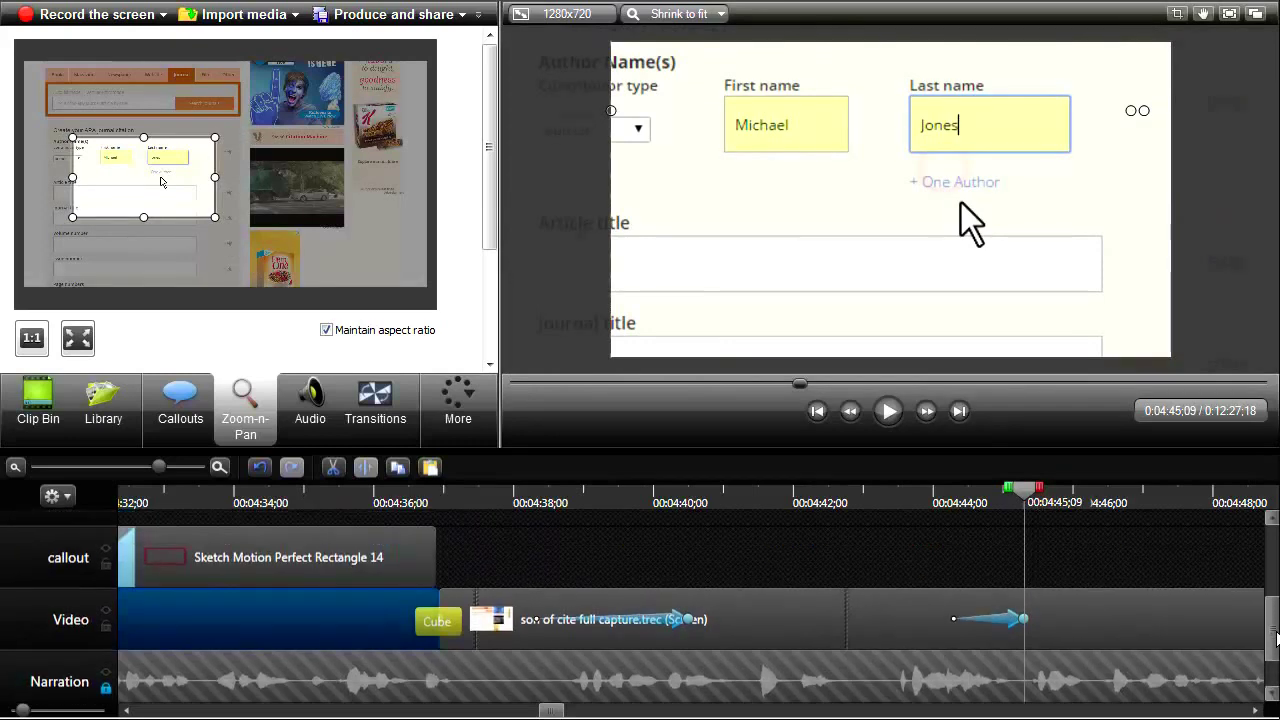
{"action": "left_click", "coordinate": [1040, 552]}
{"action": "right_click", "coordinate": [270, 560]}
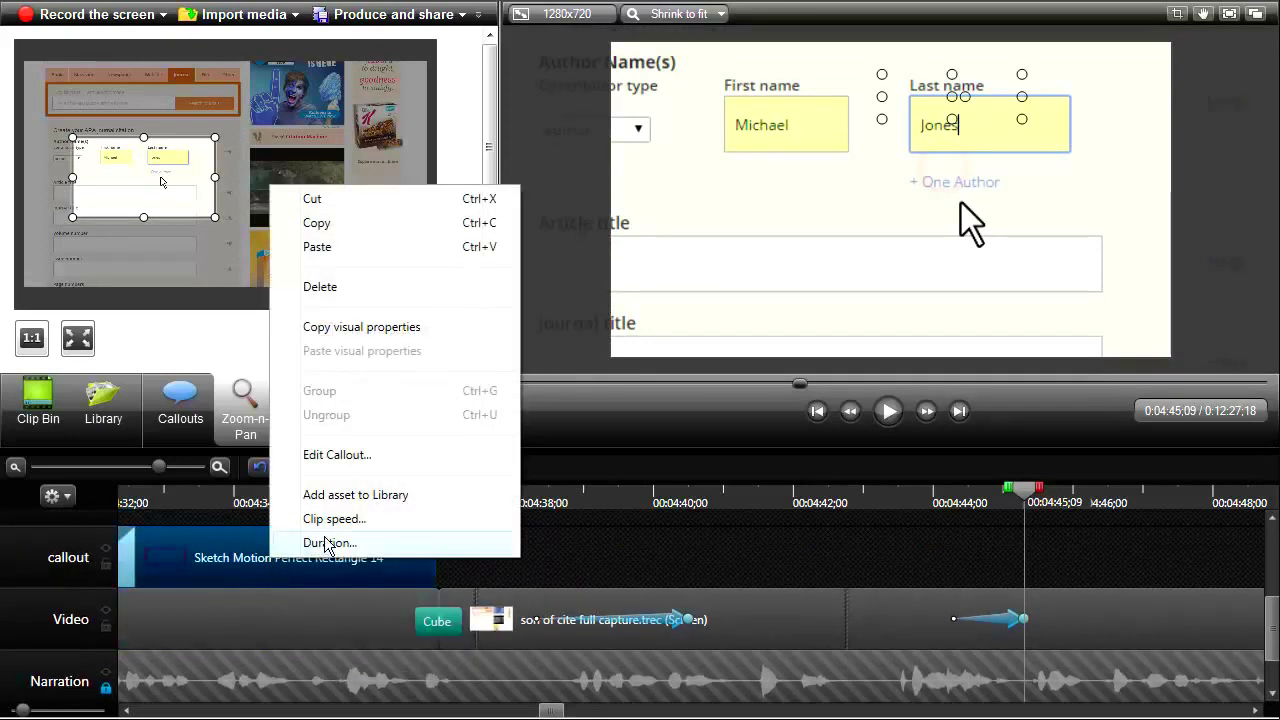
{"action": "key", "text": "Escape"}
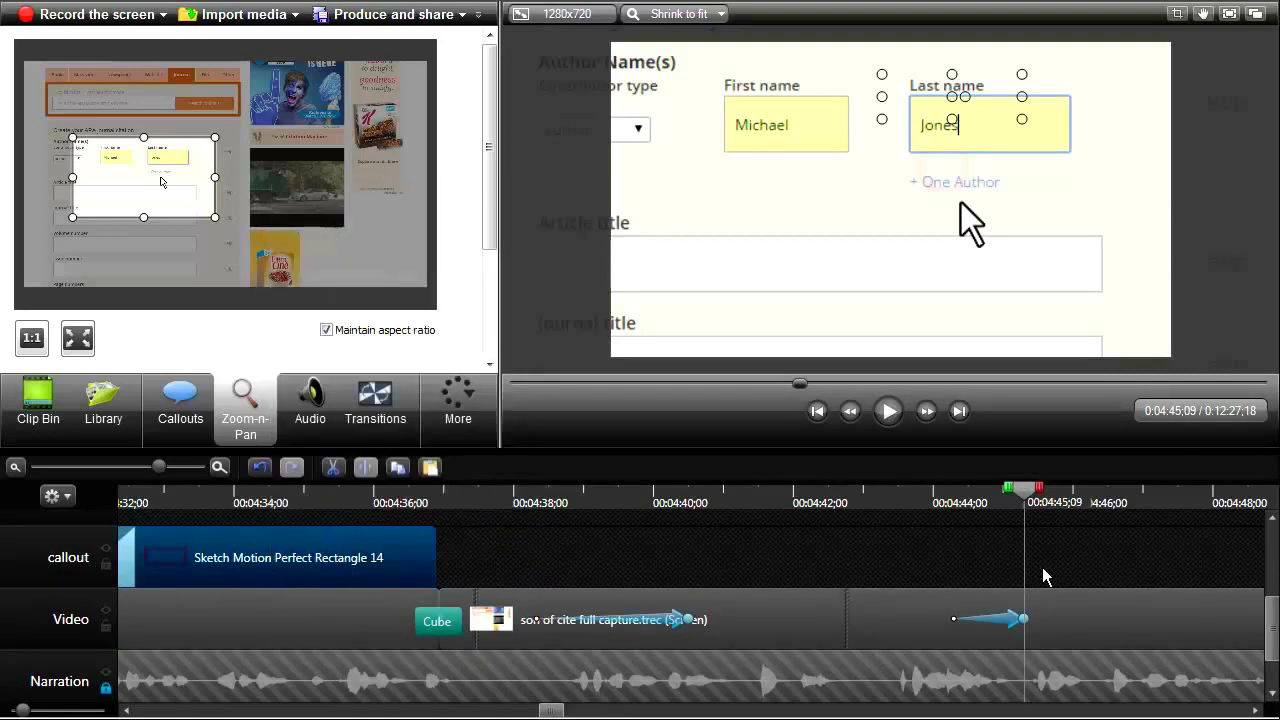
{"action": "right_click", "coordinate": [1052, 556]}
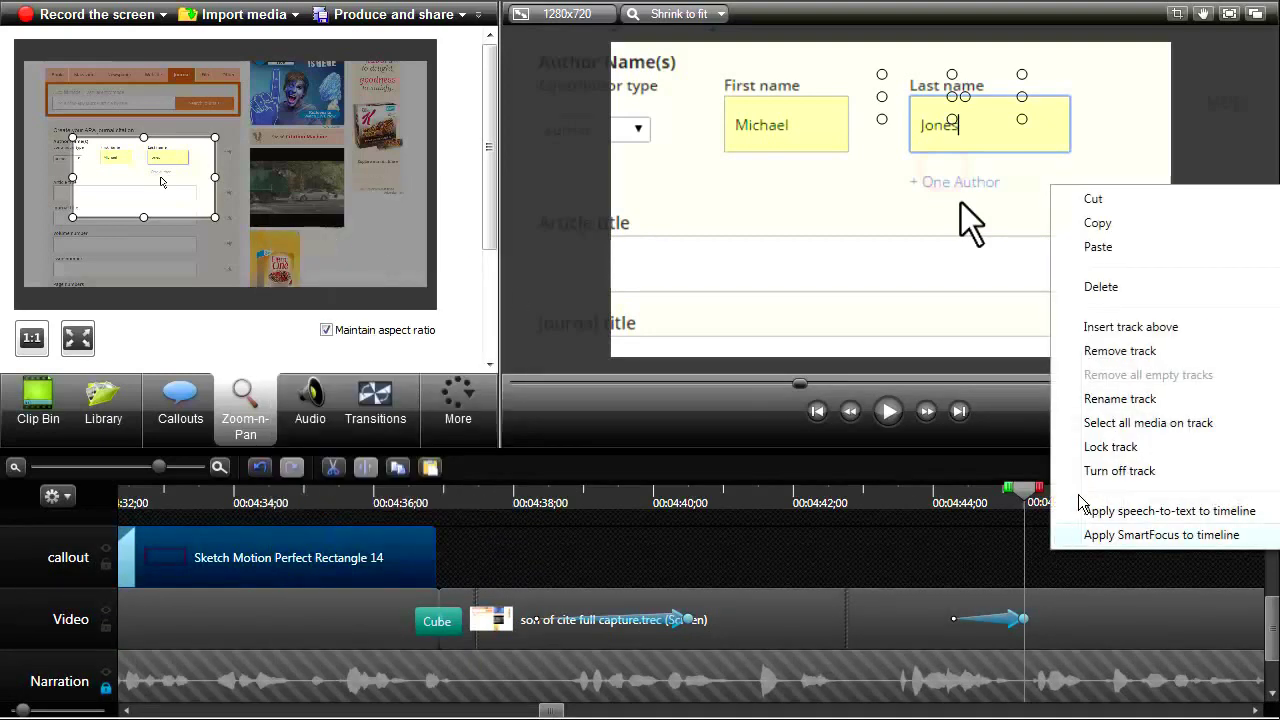
{"action": "left_click", "coordinate": [1100, 248]}
{"action": "left_click_drag", "start_coordinate": [1090, 578], "coordinate": [1157, 580]}
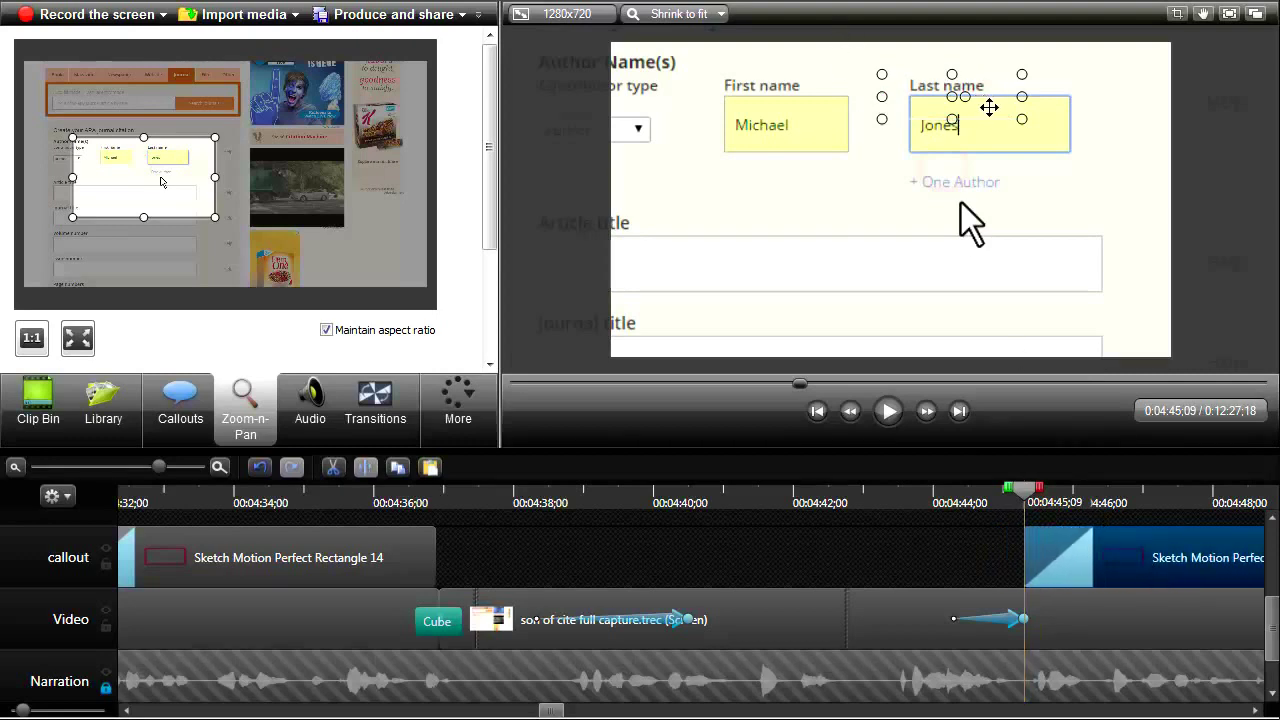
- Move the pasted rectangle over the + One Author link and narrow it to frame the link
{"action": "left_click_drag", "start_coordinate": [989, 107], "coordinate": [977, 174]}
{"action": "left_click_drag", "start_coordinate": [877, 181], "coordinate": [894, 182]}
{"action": "left_click_drag", "start_coordinate": [1017, 181], "coordinate": [1013, 181]}
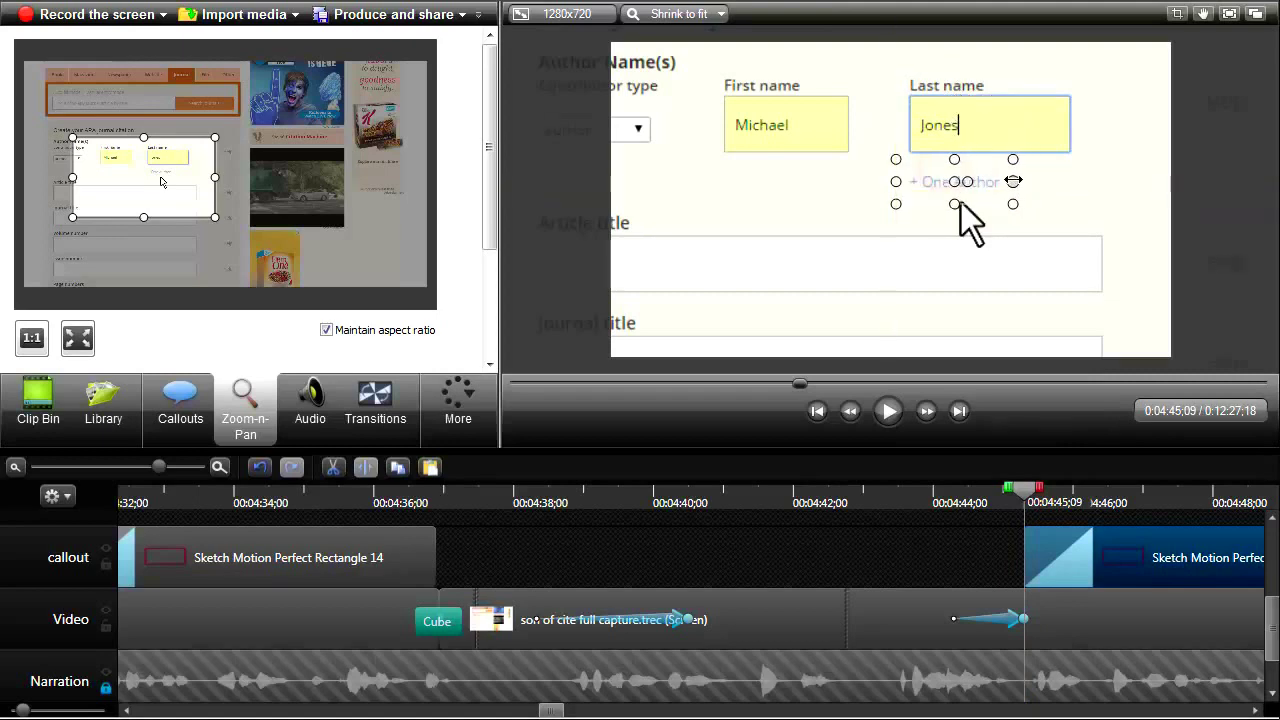
- Play back the + One Author callout and cut about 0.4 sec of video and narration starting at 0:04:50;18
{"action": "left_click", "coordinate": [908, 508]}
{"action": "left_click", "coordinate": [889, 413]}
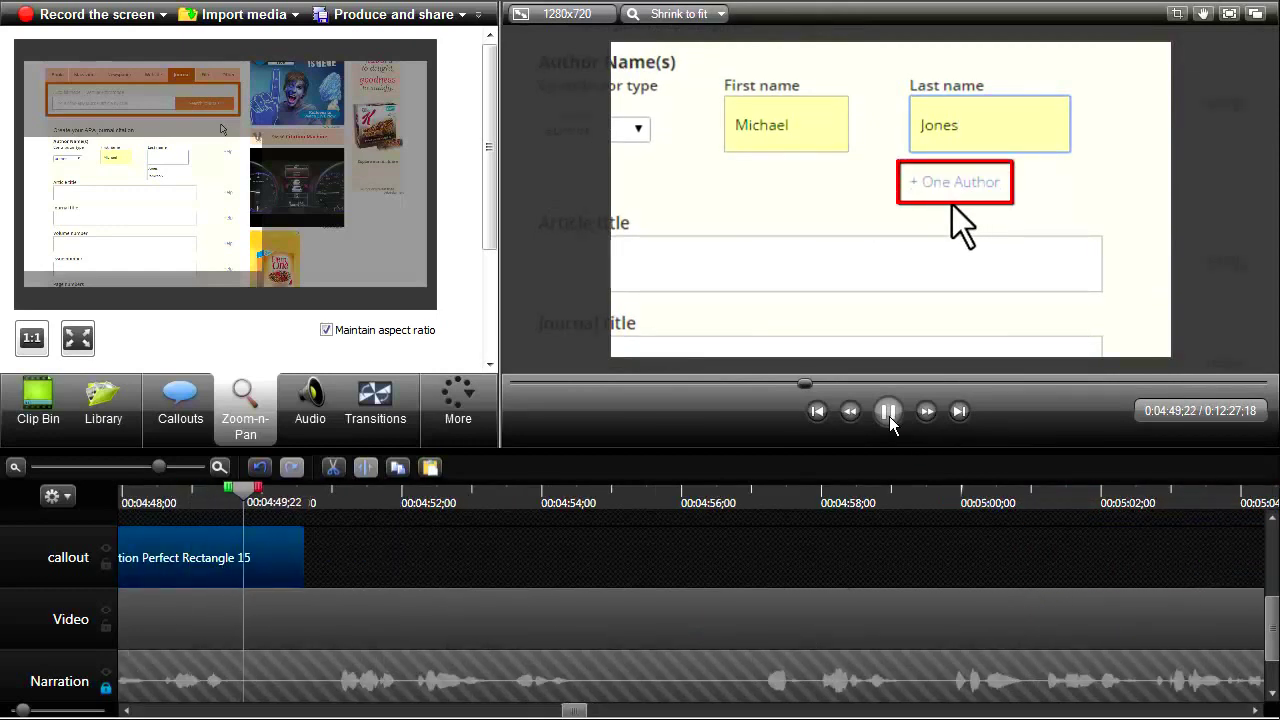
{"action": "left_click", "coordinate": [889, 411]}
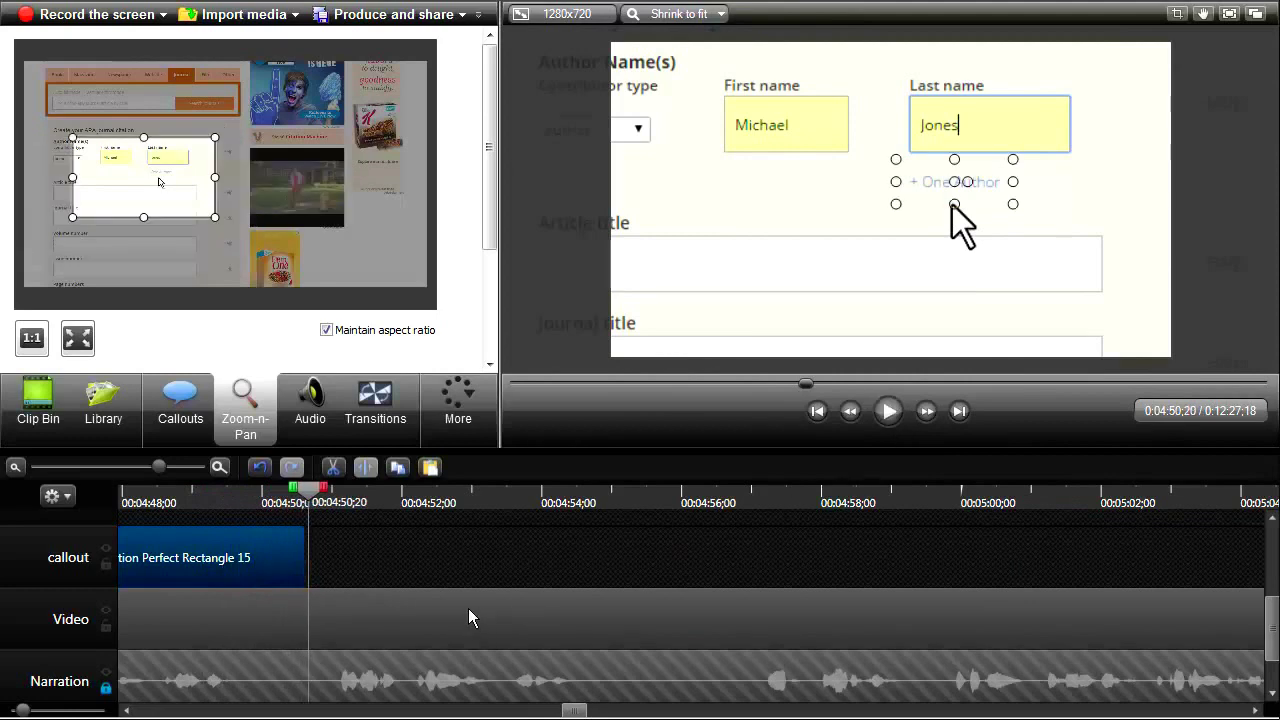
{"action": "left_click_drag", "start_coordinate": [312, 494], "coordinate": [307, 494]}
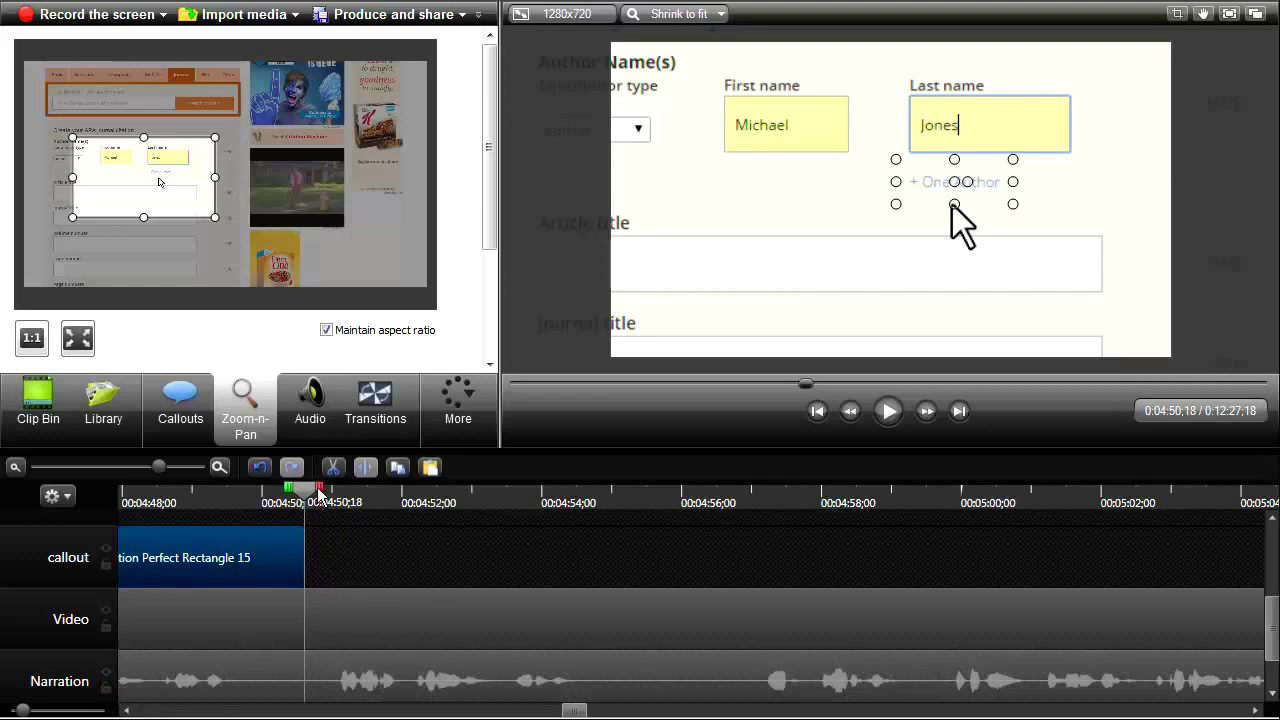
{"action": "left_click_drag", "start_coordinate": [319, 493], "coordinate": [347, 510]}
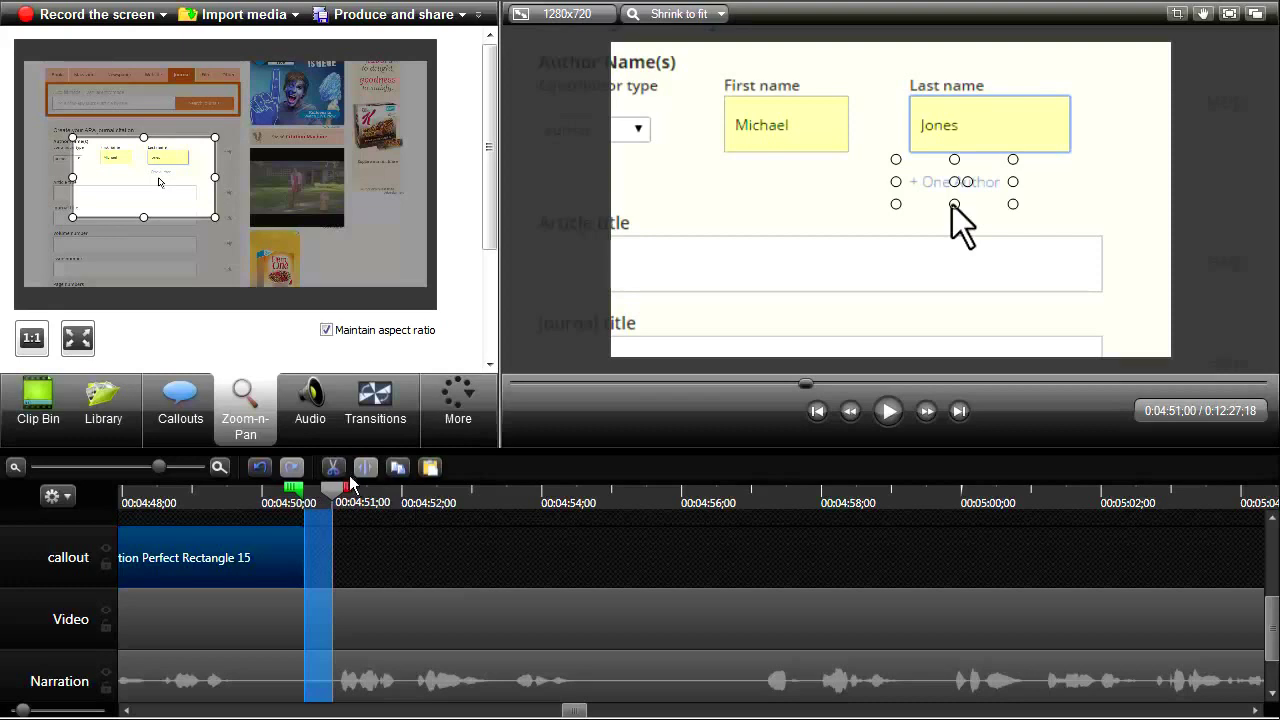
{"action": "left_click", "coordinate": [333, 468]}
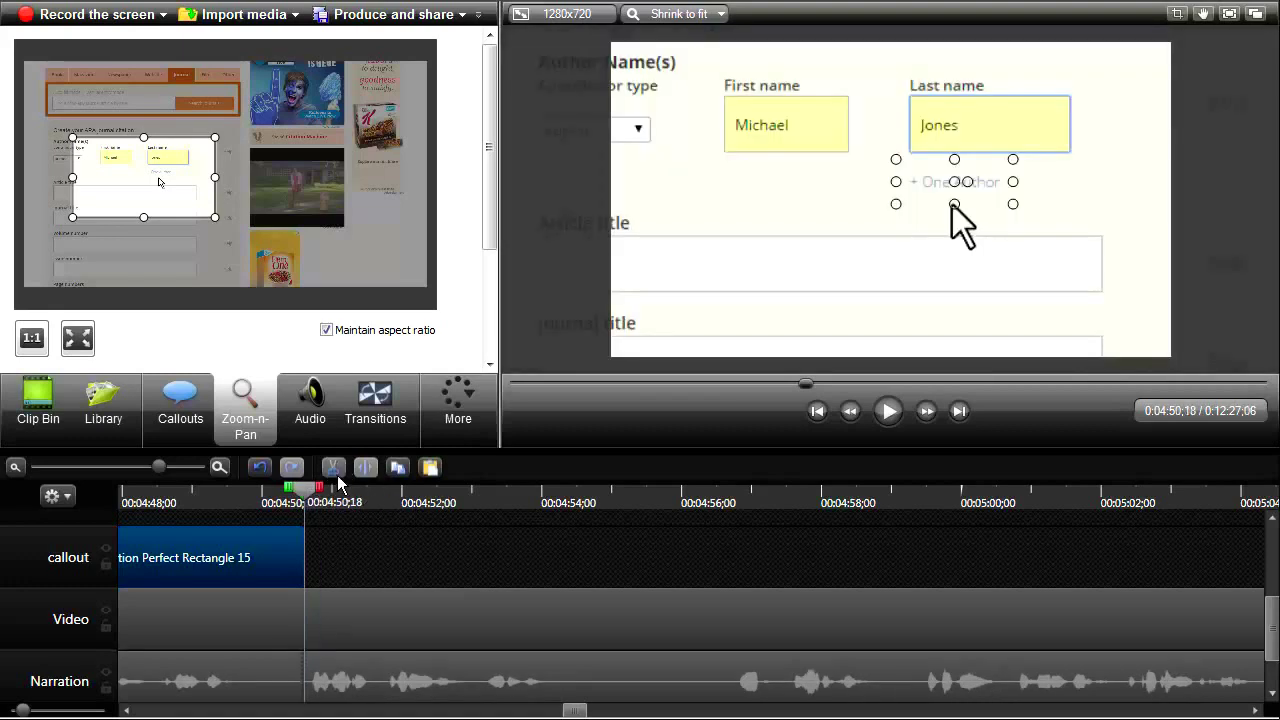
- Replay the section from 0:04:49;09 through the switch to the journal article record to check the cut and narration timing
{"action": "left_click", "coordinate": [214, 503]}
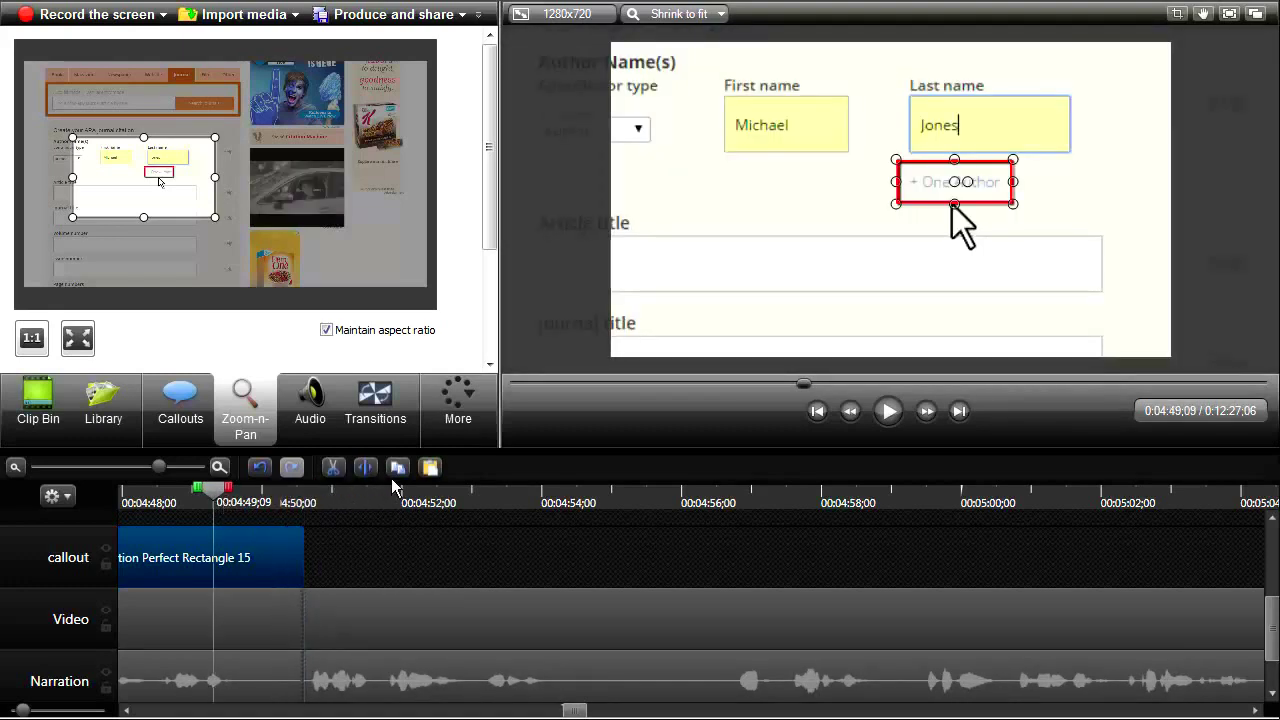
{"action": "left_click", "coordinate": [890, 411]}
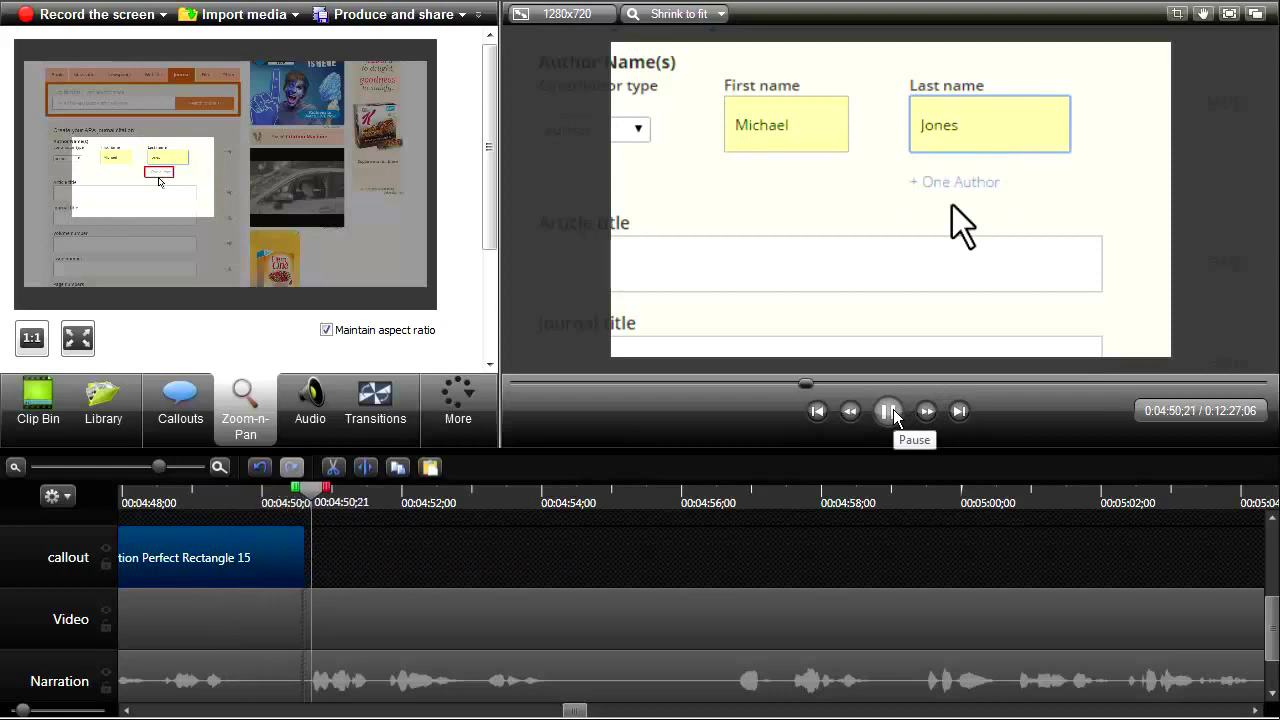
{"action": "left_click", "coordinate": [893, 418]}
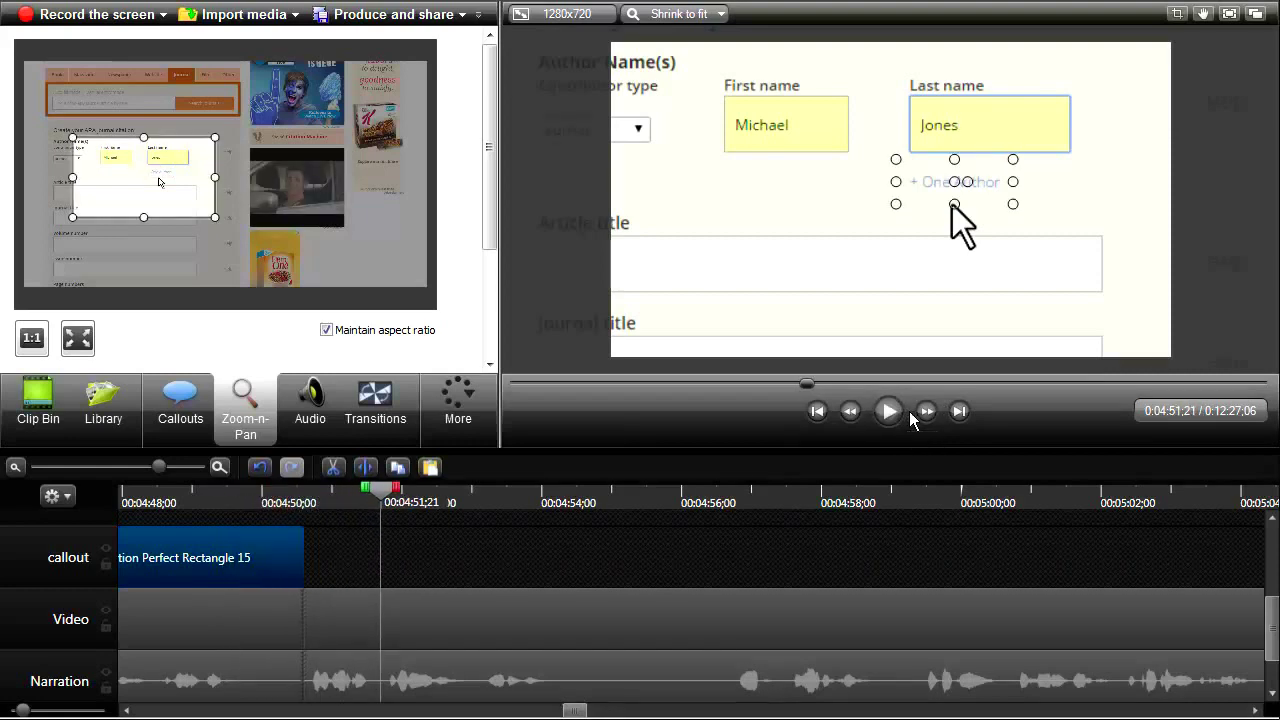
{"action": "left_click", "coordinate": [893, 418]}
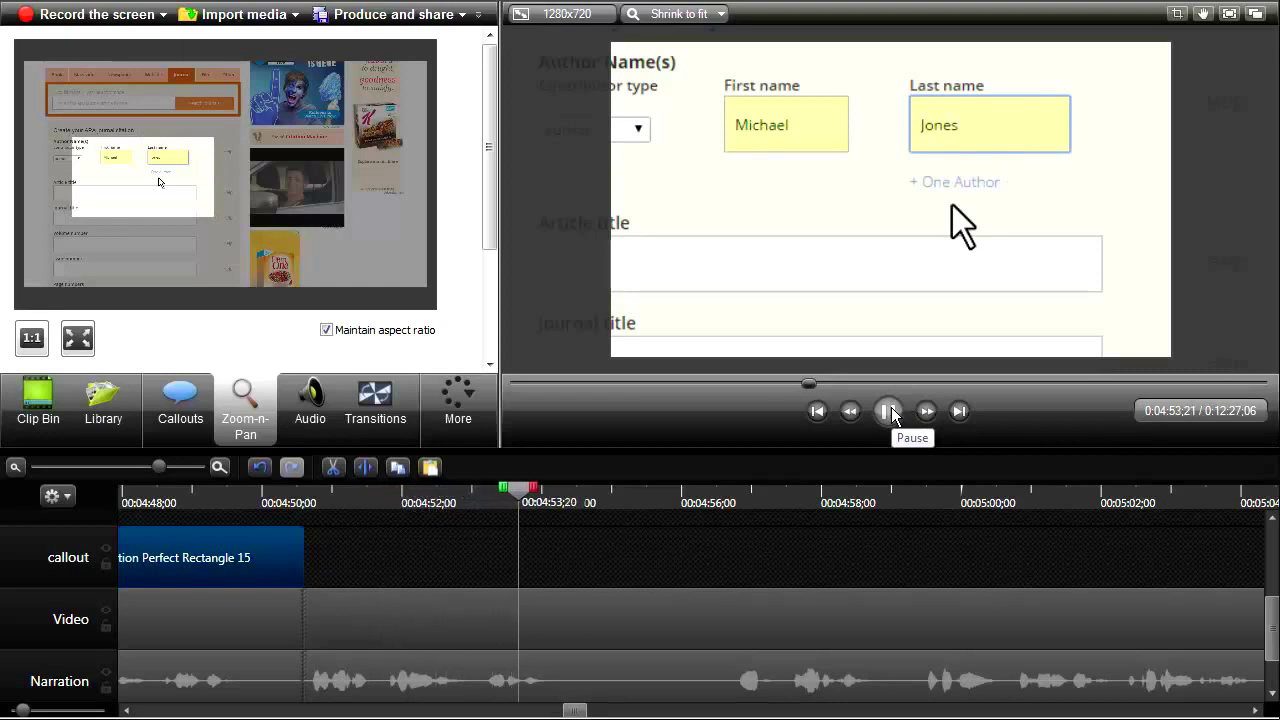
{"action": "left_click", "coordinate": [889, 411]}
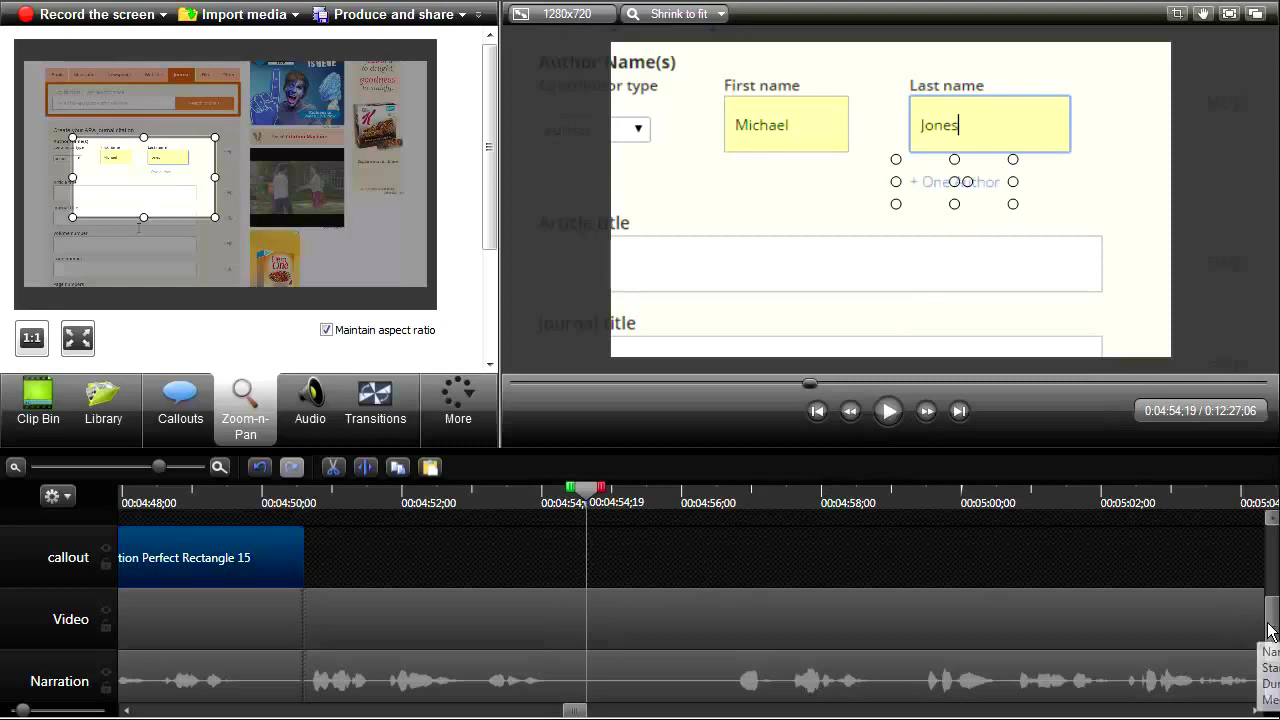
{"action": "scroll", "coordinate": [1270, 638], "scroll_direction": "down", "scroll_amount": 1}
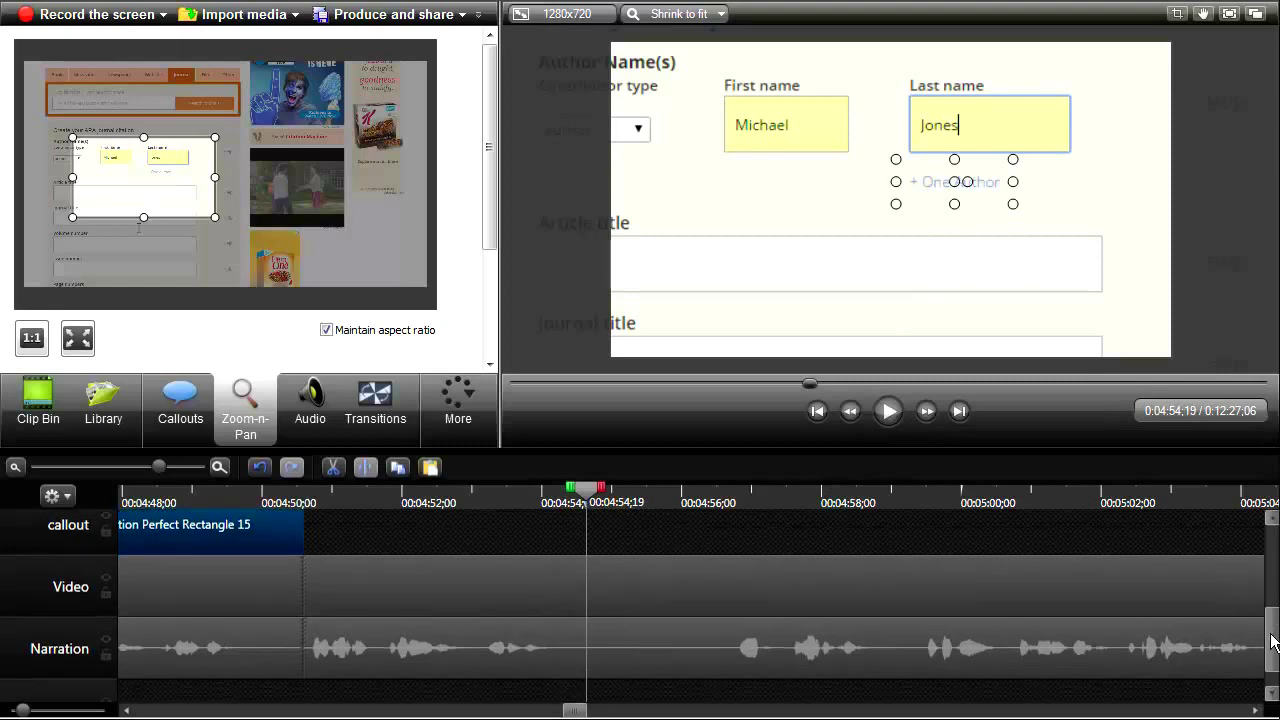
{"action": "left_click", "coordinate": [713, 501]}
{"action": "left_click", "coordinate": [887, 411]}
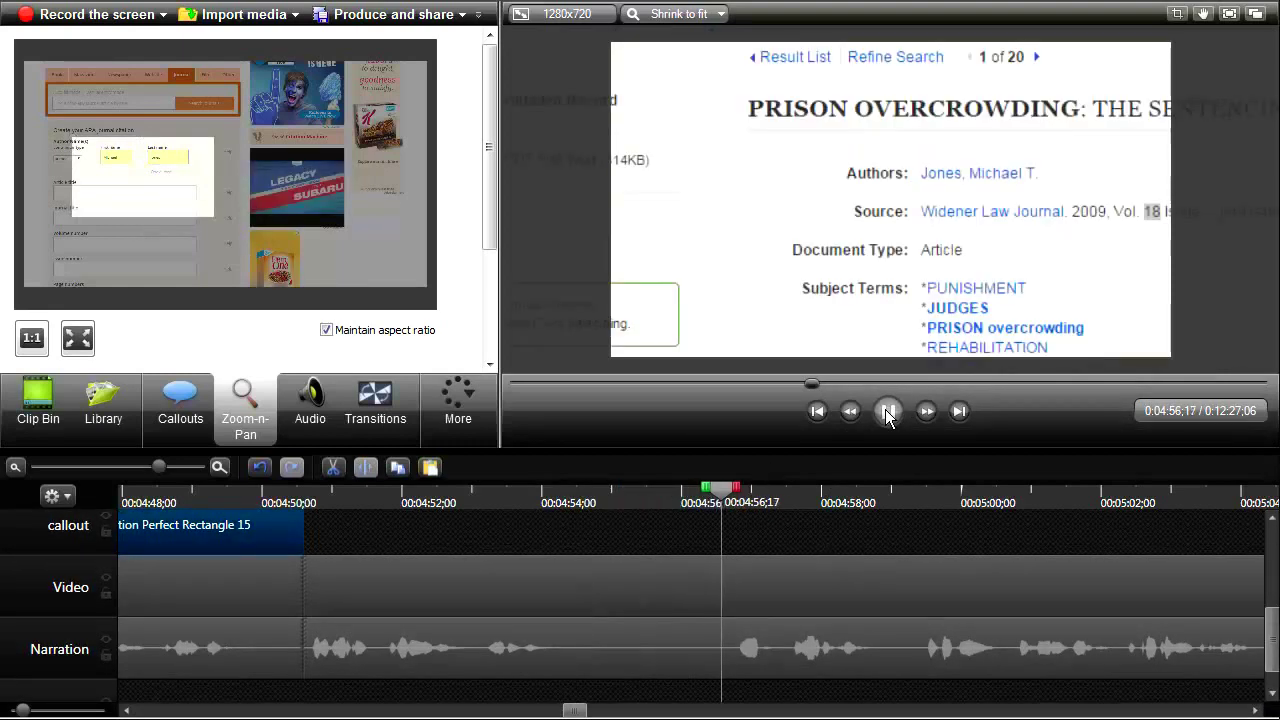
{"action": "left_click", "coordinate": [887, 414]}
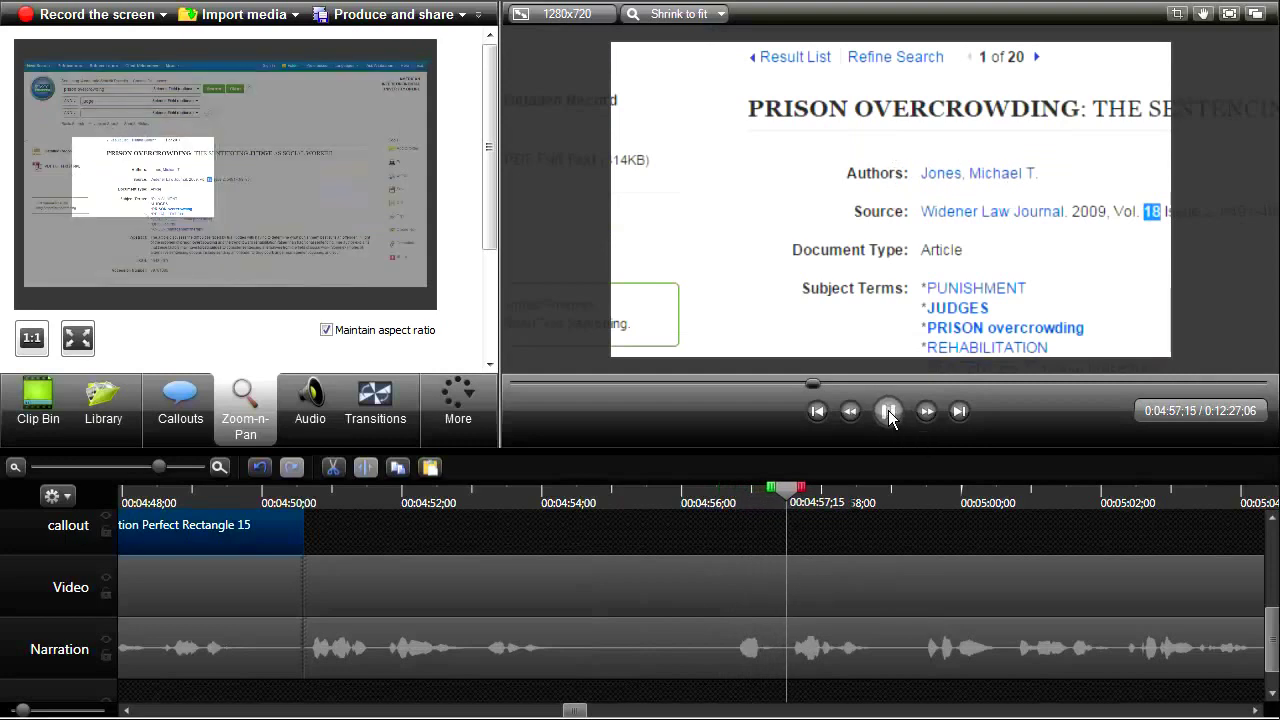
{"action": "left_click", "coordinate": [888, 410]}
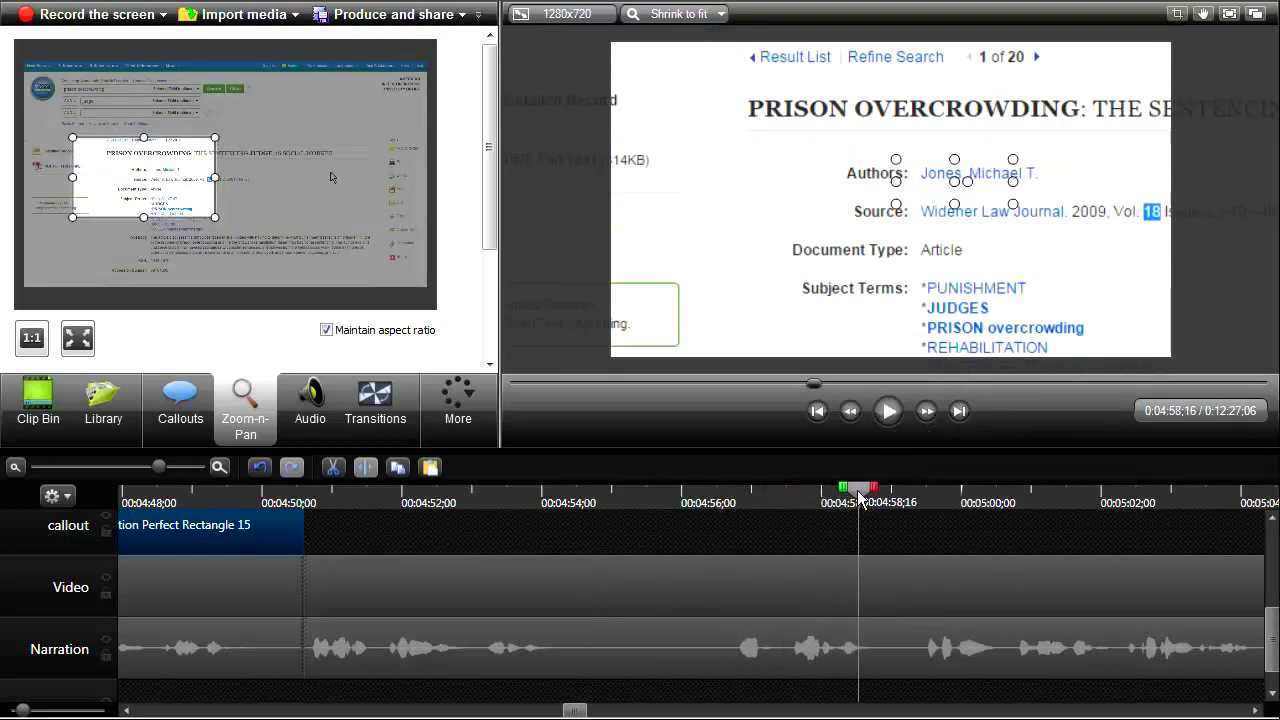
- Add a wider zoom at 0:04:54;15 framing Author Name(s) through Volume number, shift its animation about 0.9 sec later, and replay it
{"action": "left_click_drag", "start_coordinate": [858, 497], "coordinate": [578, 540]}
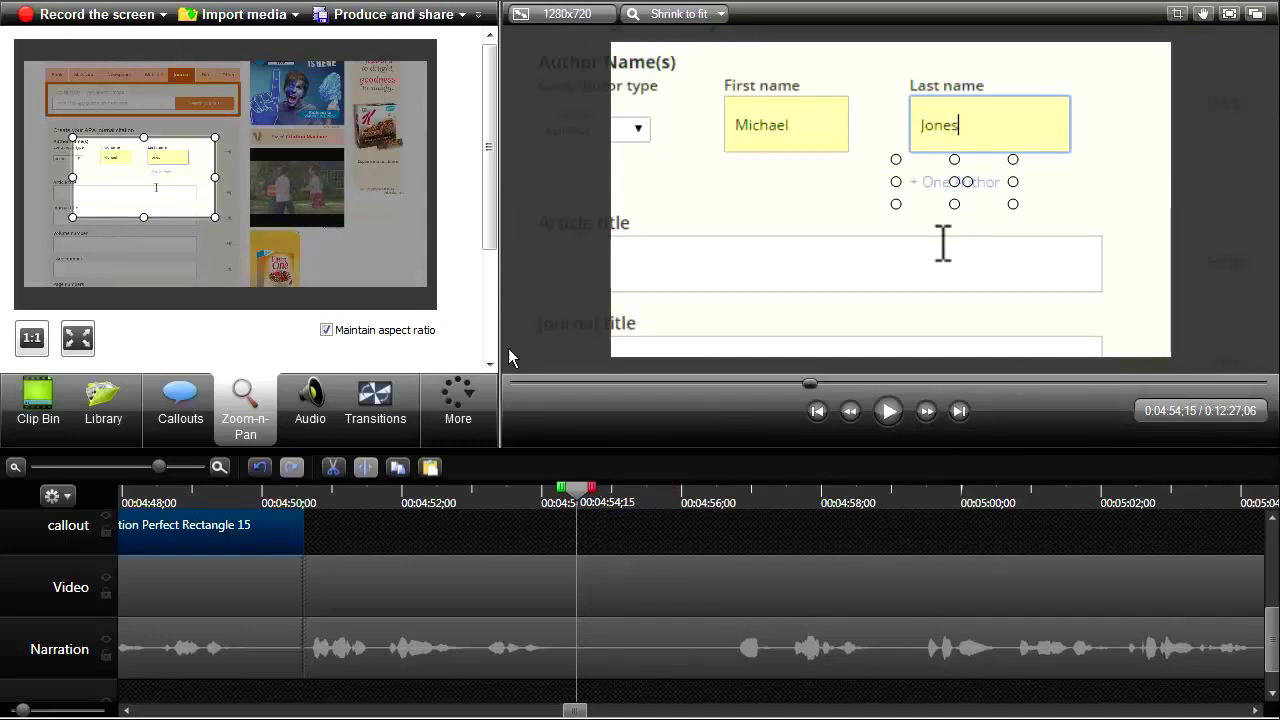
{"action": "left_click_drag", "start_coordinate": [70, 215], "coordinate": [42, 246]}
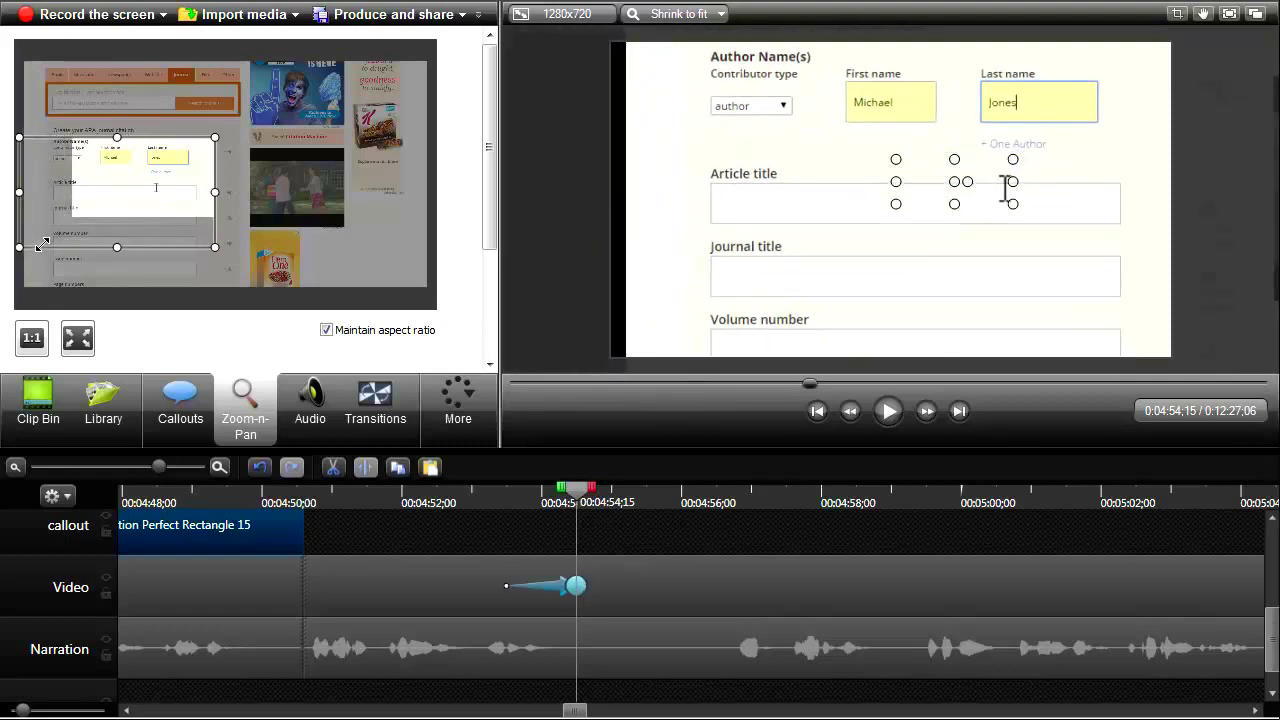
{"action": "left_click_drag", "start_coordinate": [540, 596], "coordinate": [605, 600]}
{"action": "left_click", "coordinate": [521, 503]}
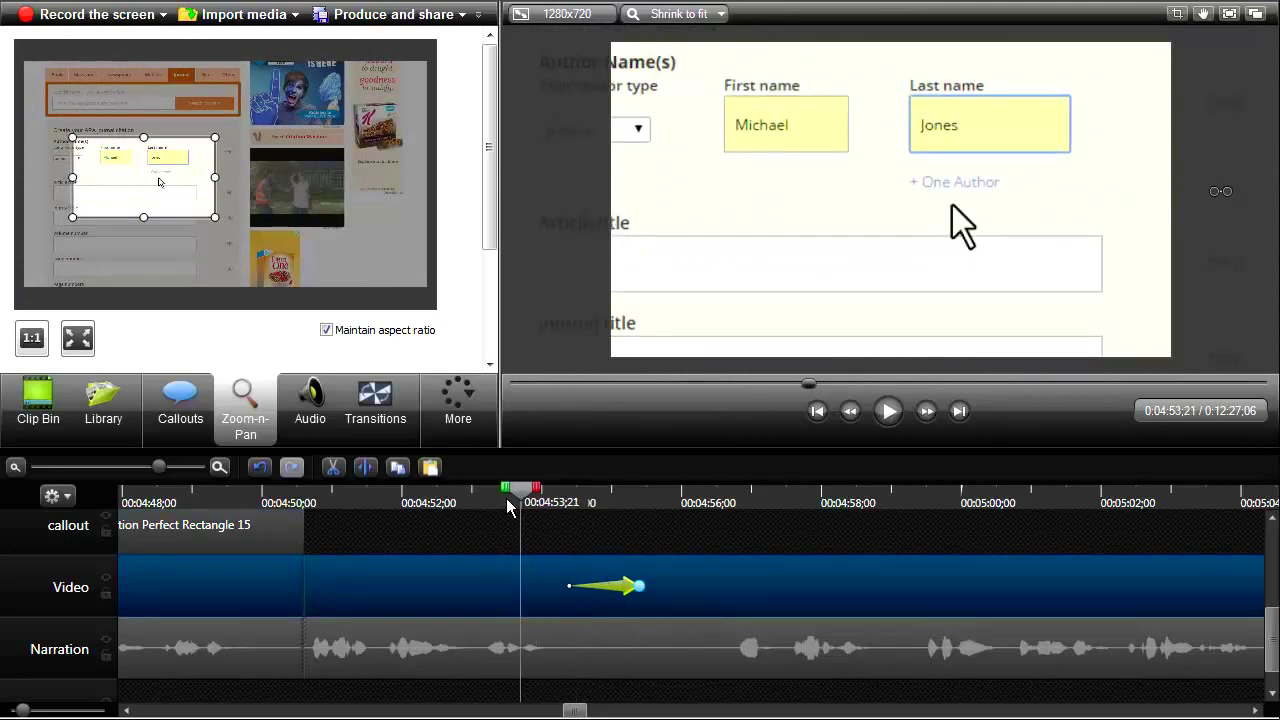
{"action": "left_click", "coordinate": [889, 412]}
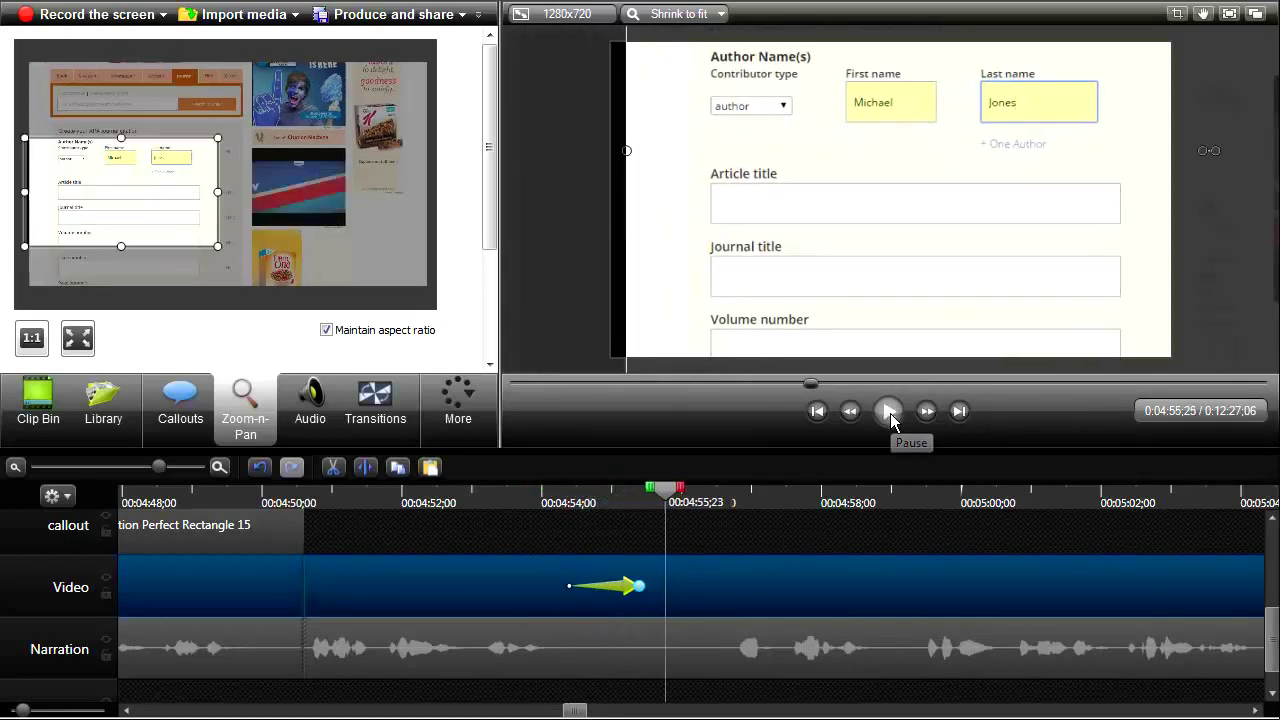
{"action": "left_click", "coordinate": [892, 413]}
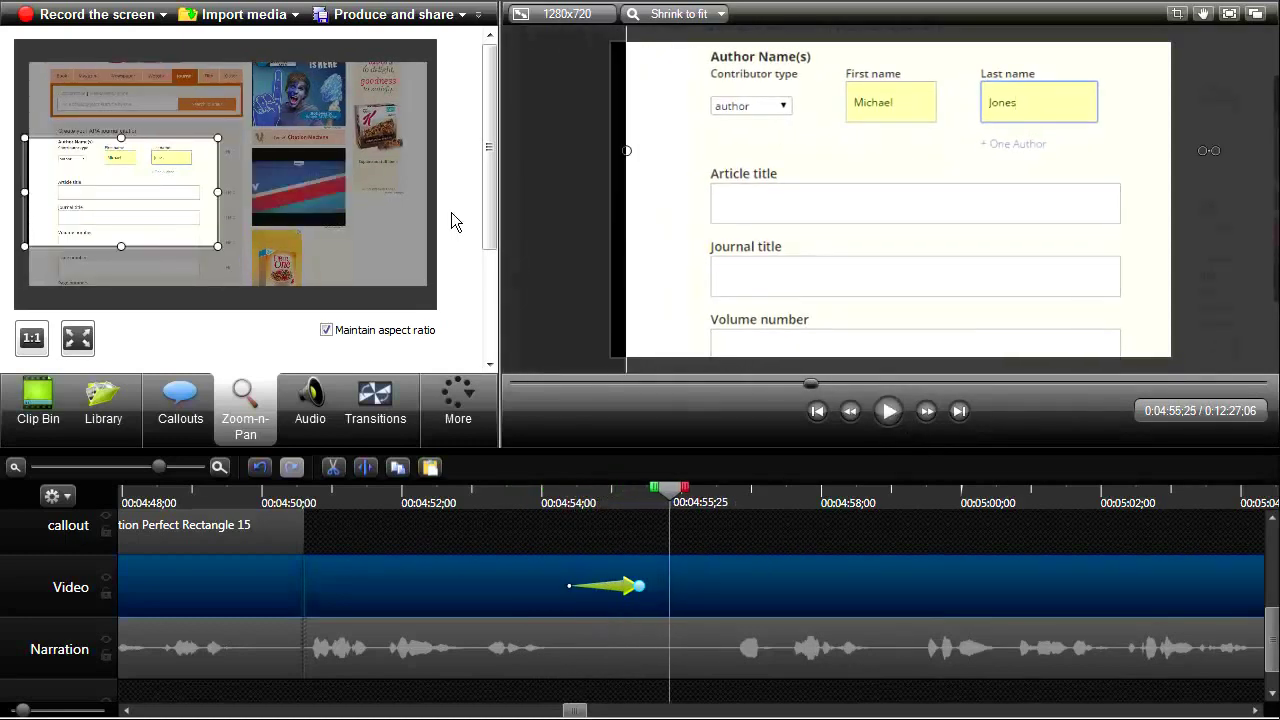
{"action": "left_click_drag", "start_coordinate": [60, 166], "coordinate": [65, 167]}
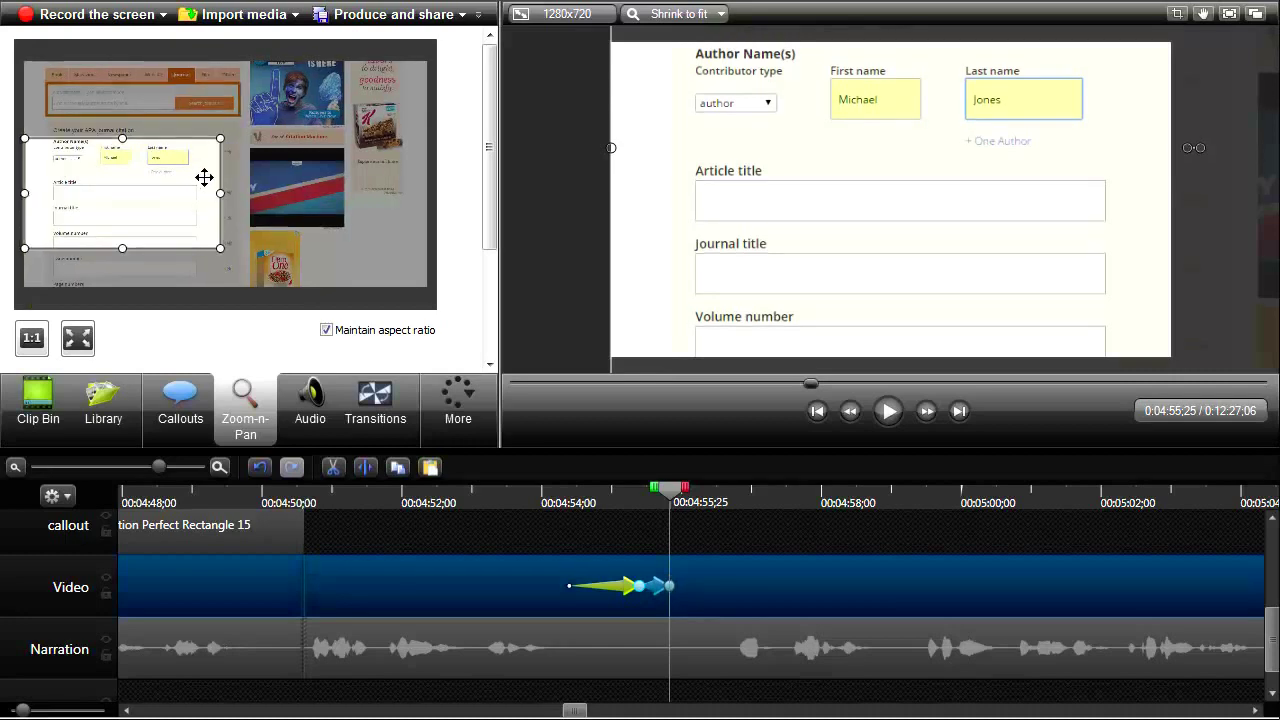
{"action": "left_click_drag", "start_coordinate": [220, 245], "coordinate": [222, 249]}
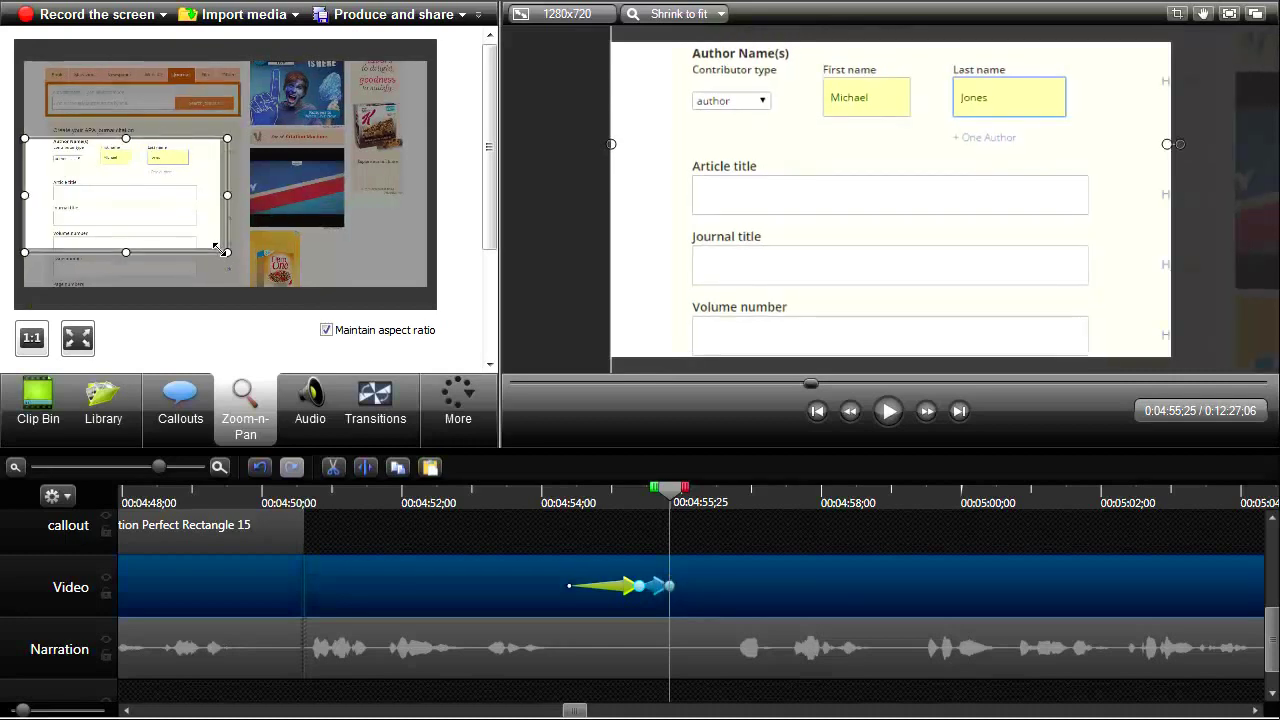
{"action": "right_click", "coordinate": [659, 592]}
{"action": "left_click", "coordinate": [688, 594]}
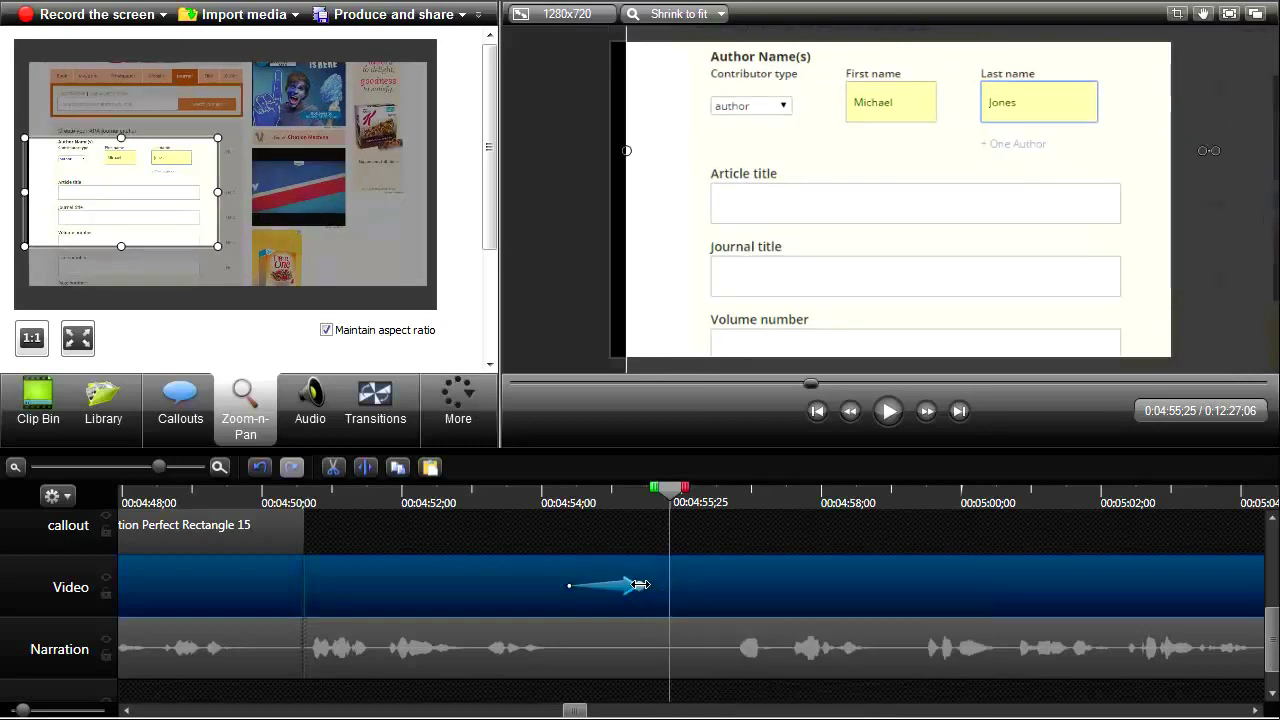
- Extend the zoom animation to end at 0:04:55;24 and reposition its frame so no black strip shows beside the page
{"action": "left_click_drag", "start_coordinate": [640, 585], "coordinate": [661, 585]}
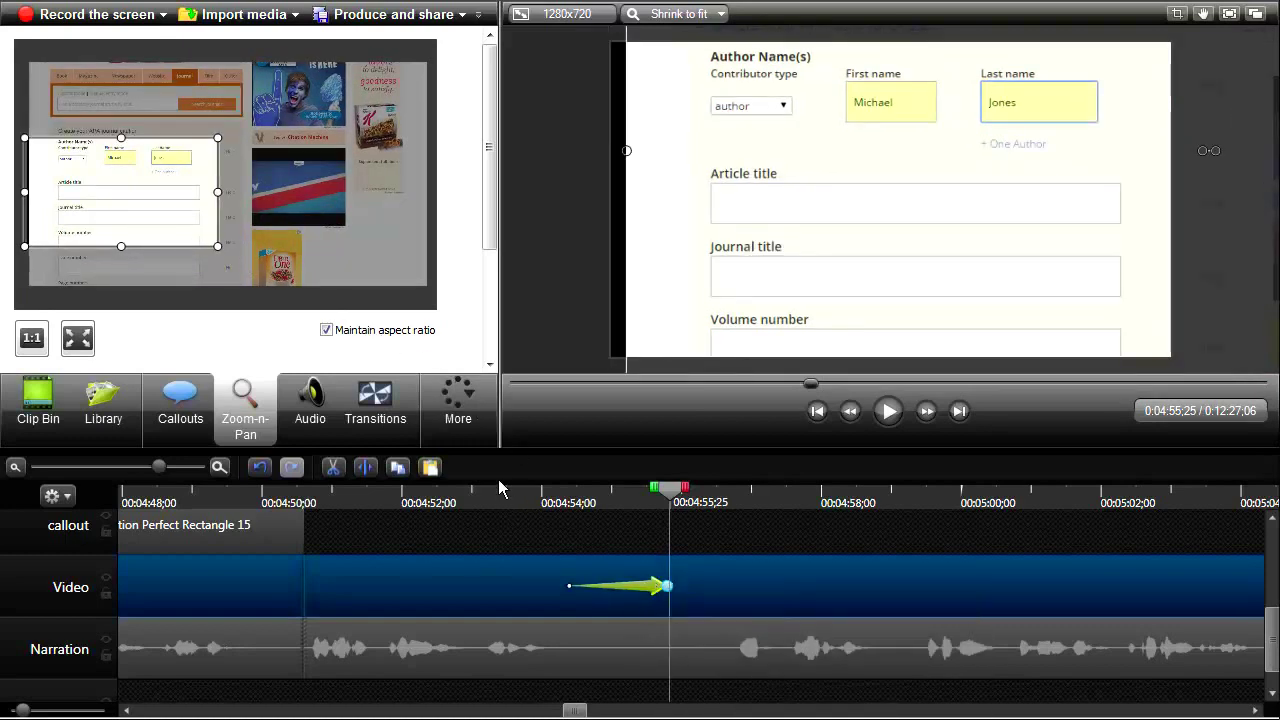
{"action": "left_click", "coordinate": [662, 586]}
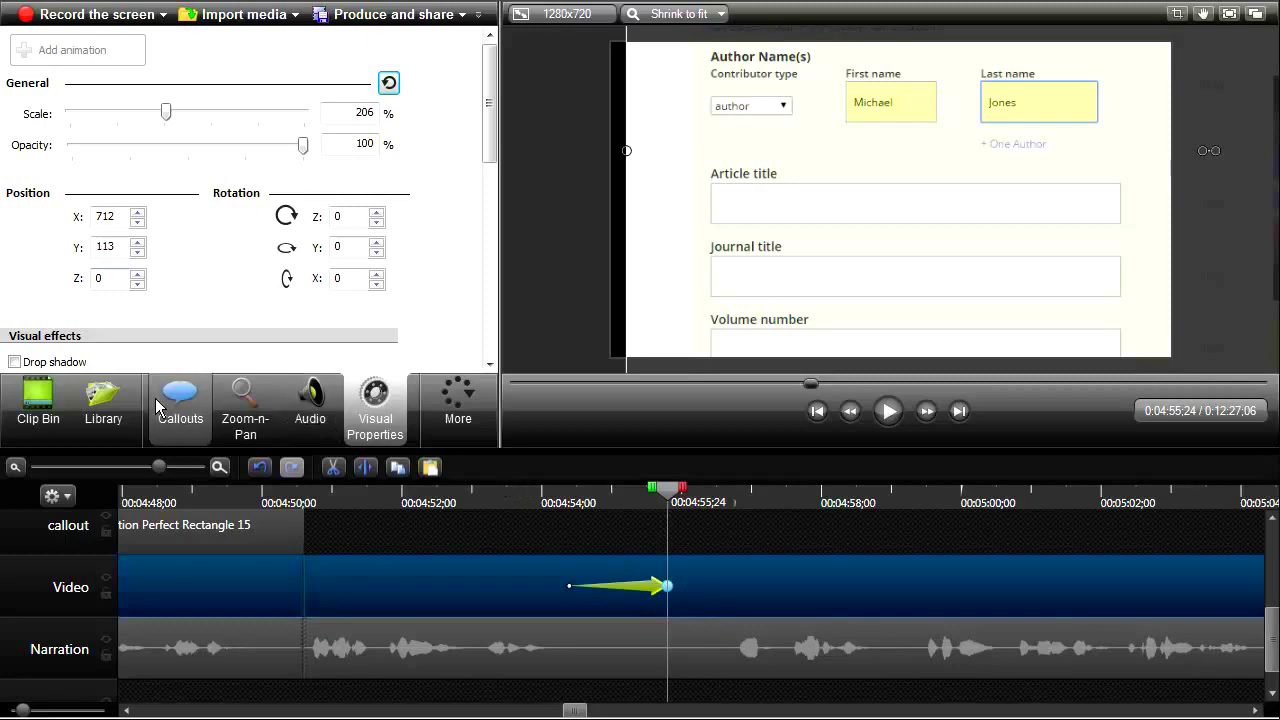
{"action": "left_click", "coordinate": [245, 410]}
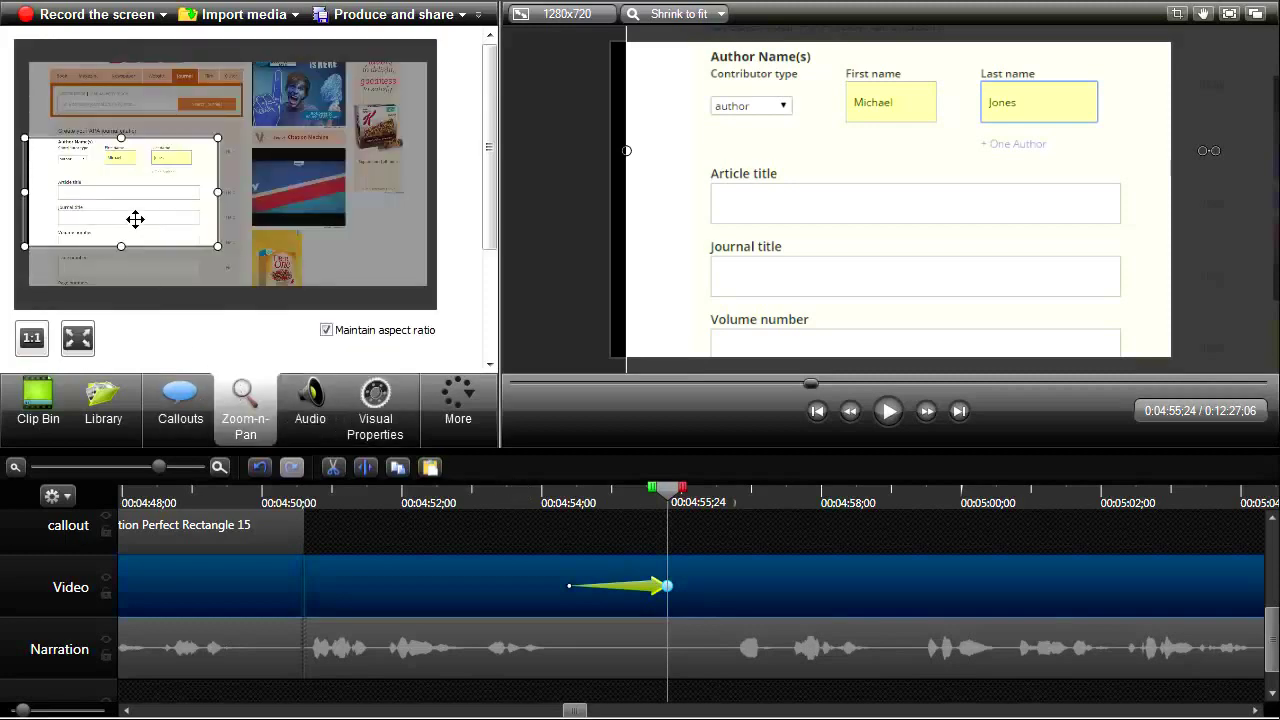
{"action": "left_click_drag", "start_coordinate": [135, 219], "coordinate": [141, 216]}
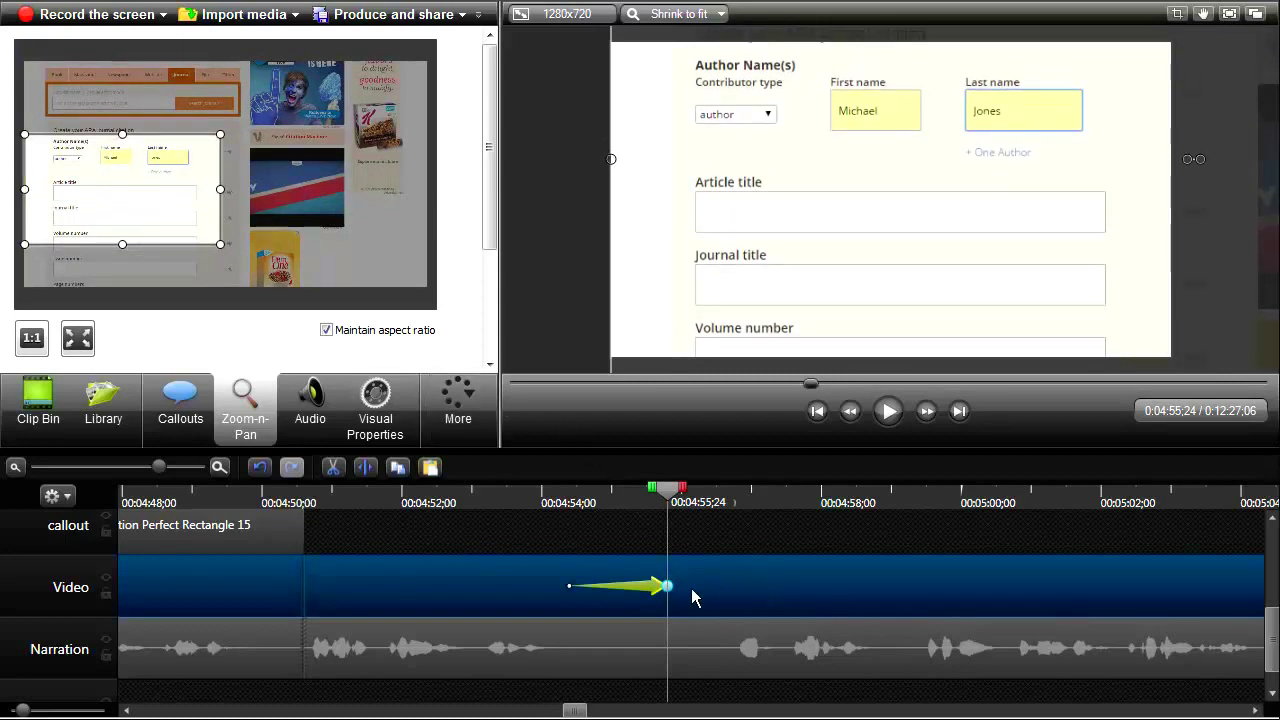
- Lock the Video track, cut the narration pause from 0:04:55;28 to 0:04:56;19, and replay the section
{"action": "left_click_drag", "start_coordinate": [678, 497], "coordinate": [743, 510]}
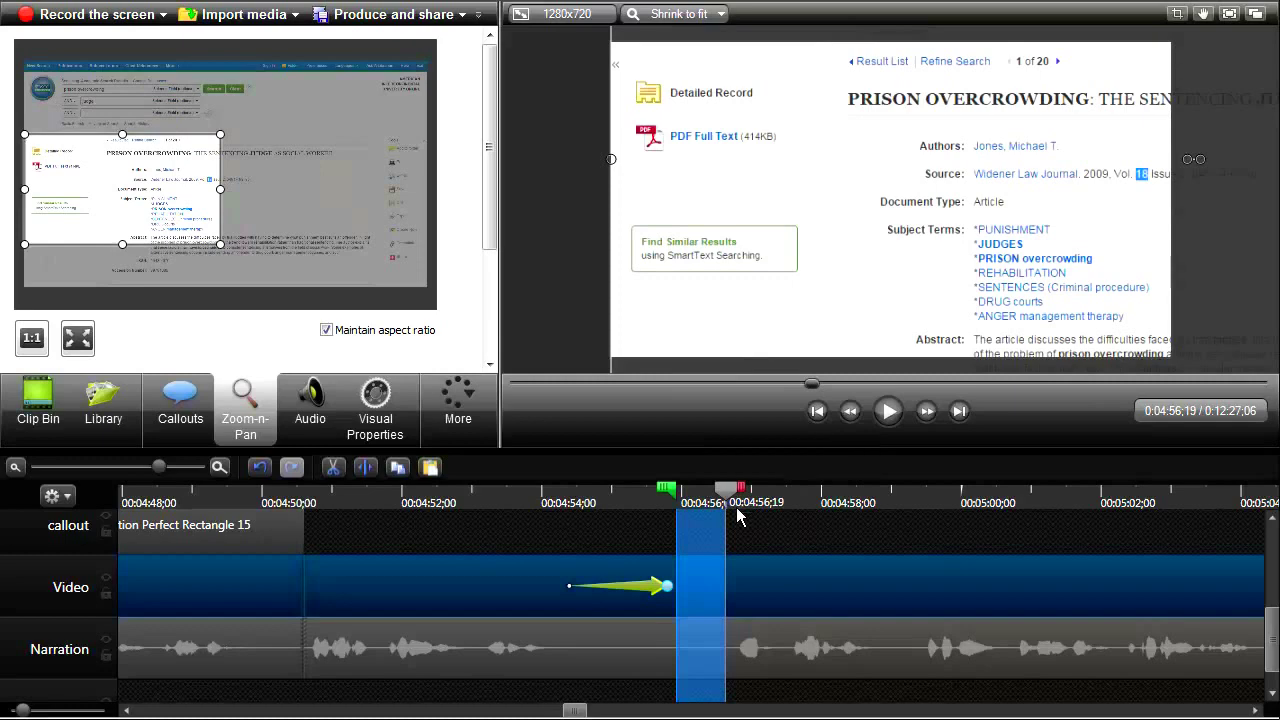
{"action": "left_click", "coordinate": [105, 593]}
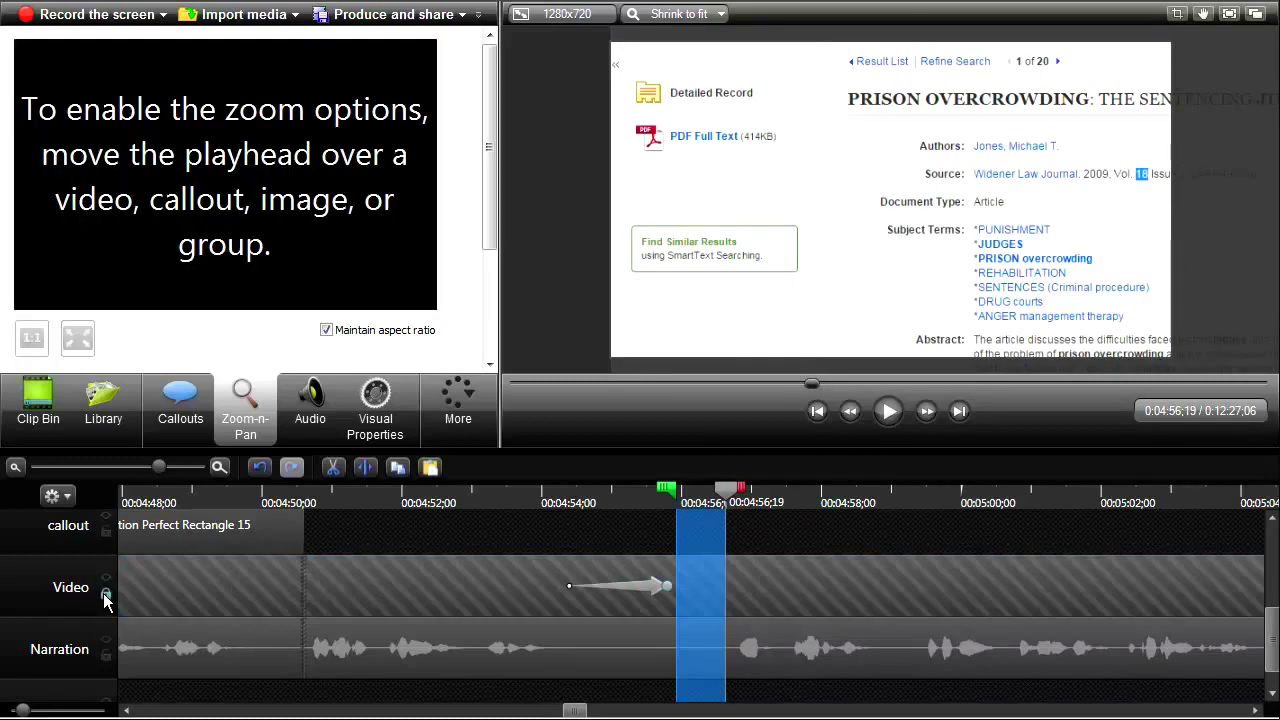
{"action": "left_click", "coordinate": [331, 470]}
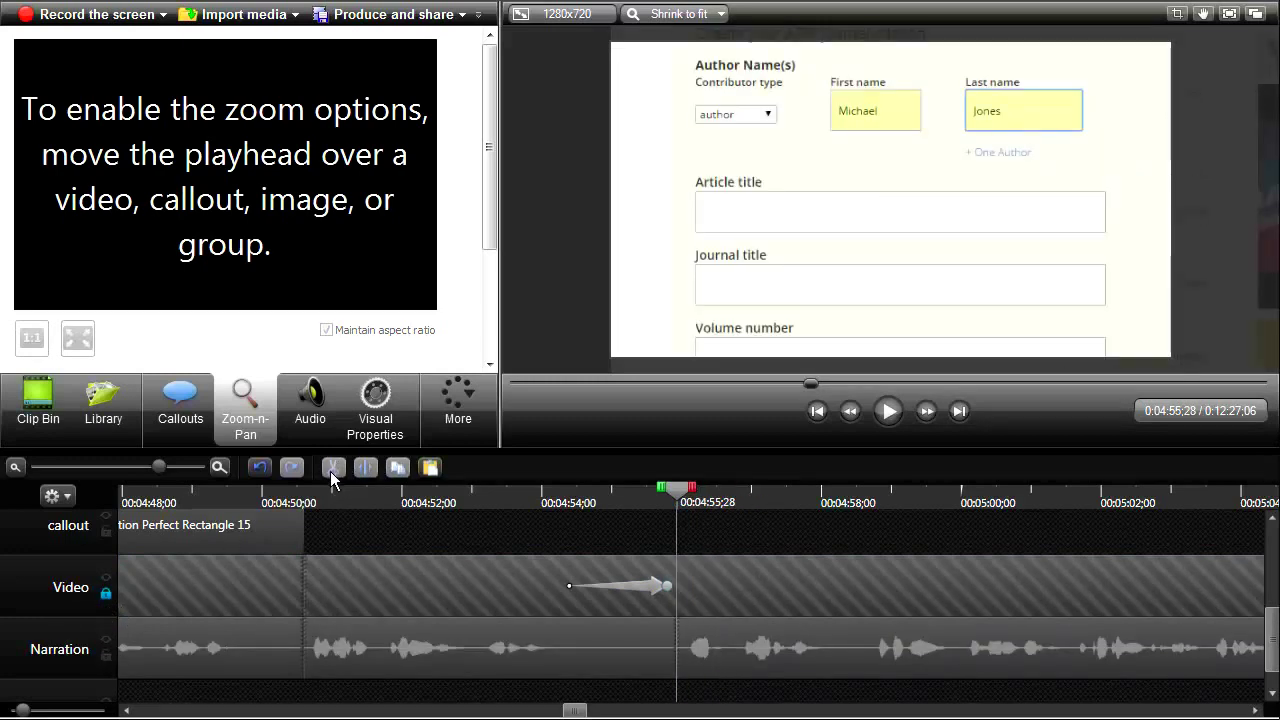
{"action": "left_click", "coordinate": [514, 502]}
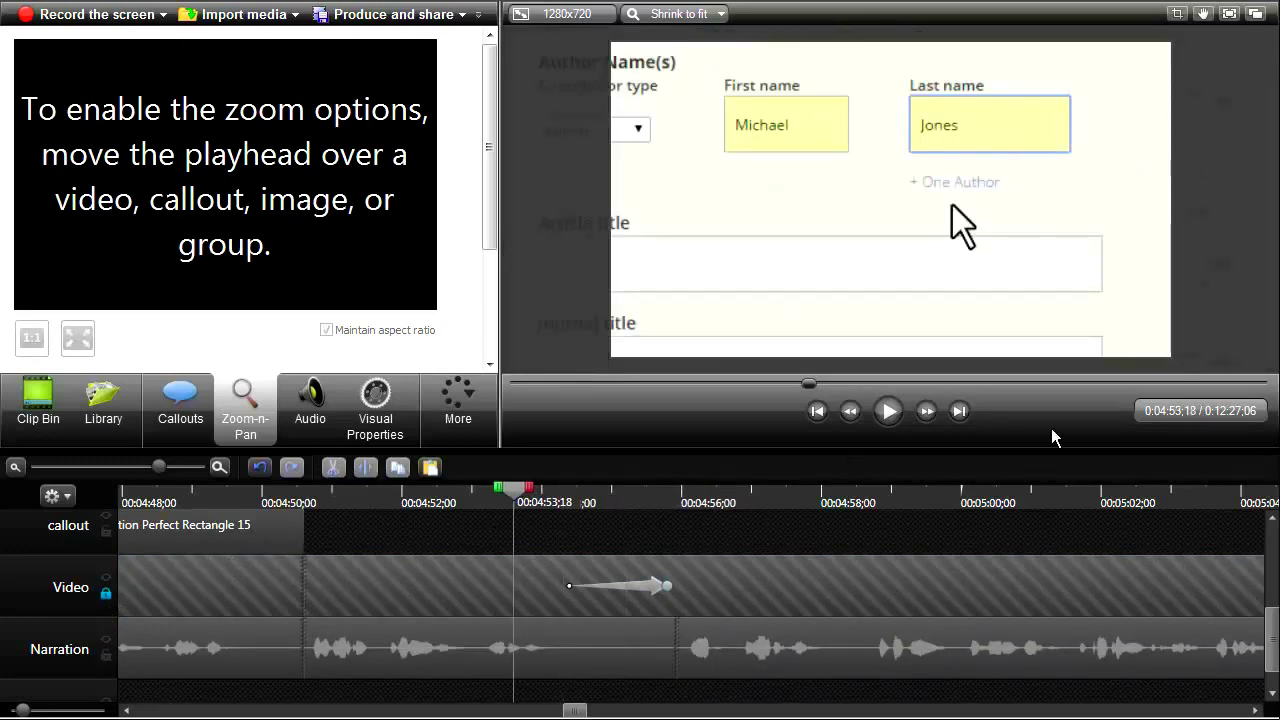
{"action": "left_click", "coordinate": [888, 410]}
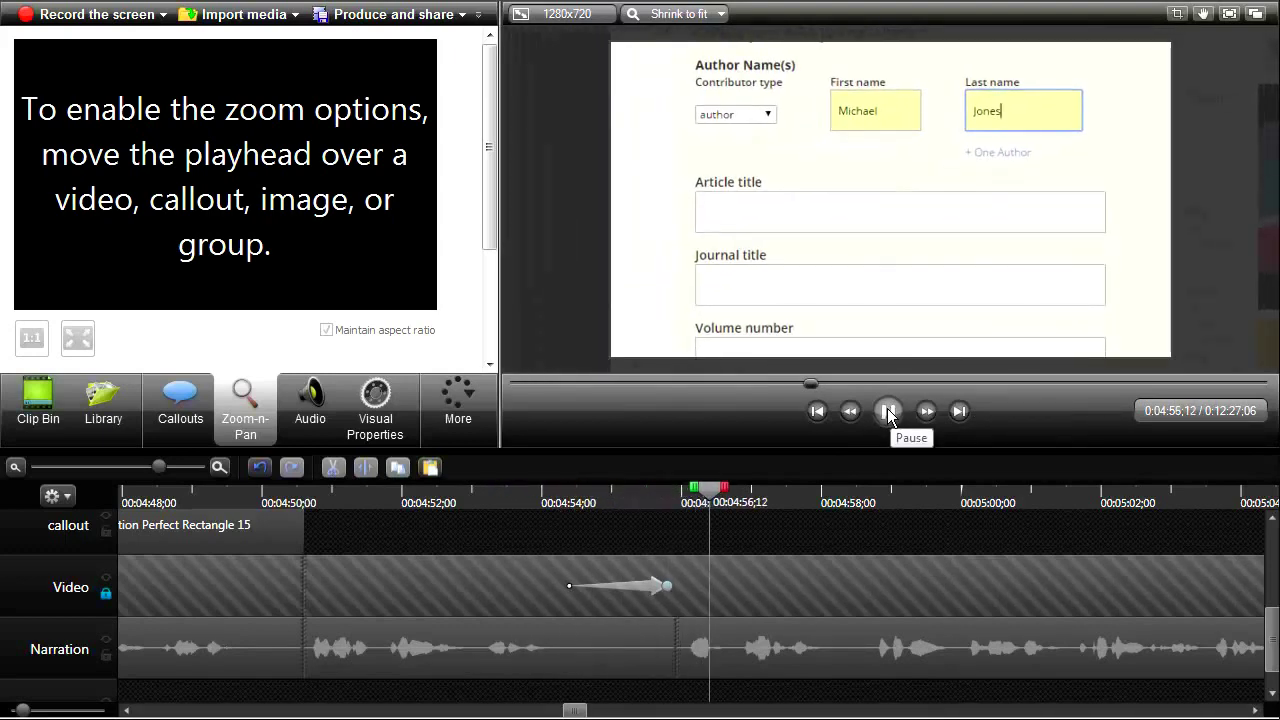
{"action": "left_click", "coordinate": [888, 412]}
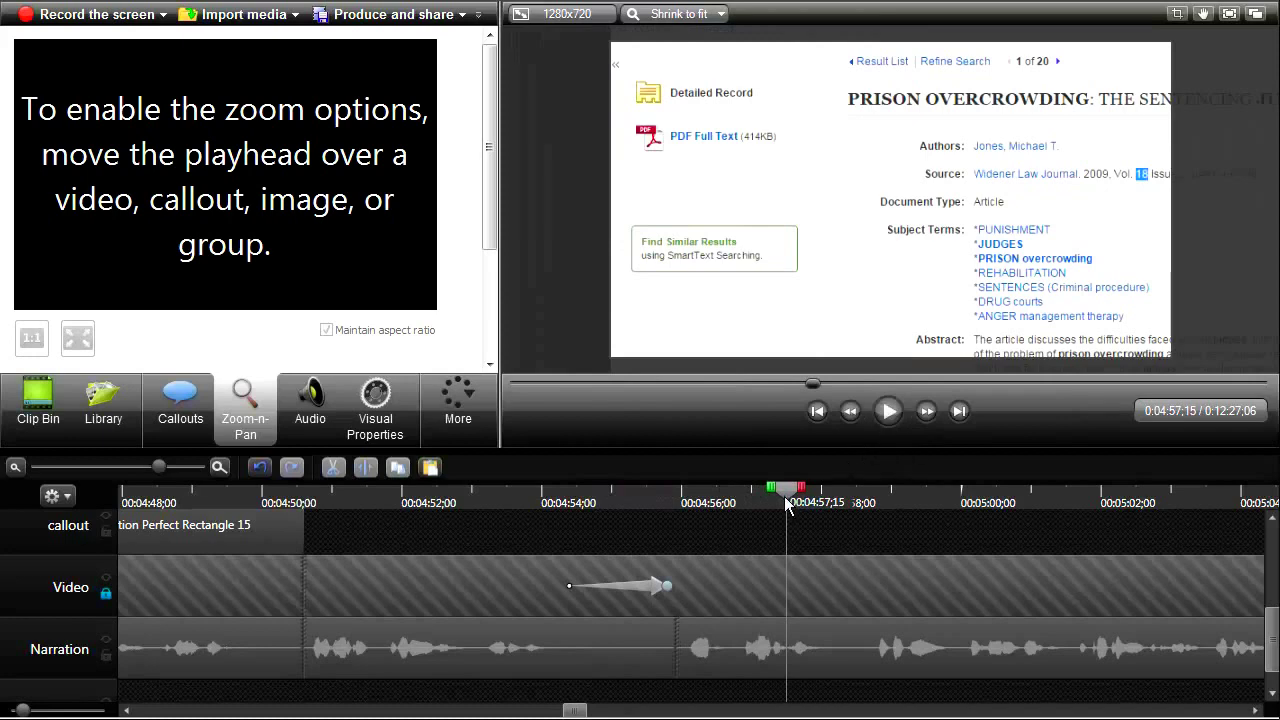
- Unlock the Video track and replay from 0:04:56;03 to check the narration against the switch to the journal article record
{"action": "left_click_drag", "start_coordinate": [780, 490], "coordinate": [693, 512]}
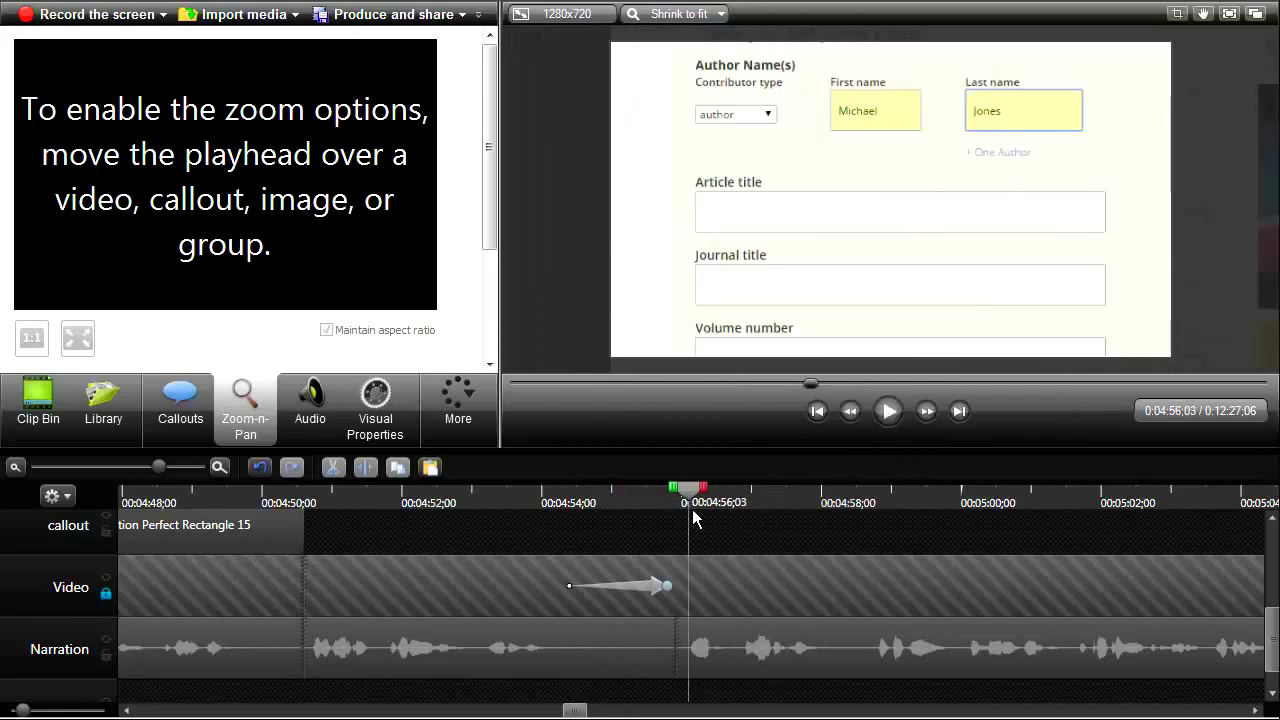
{"action": "left_click", "coordinate": [108, 597]}
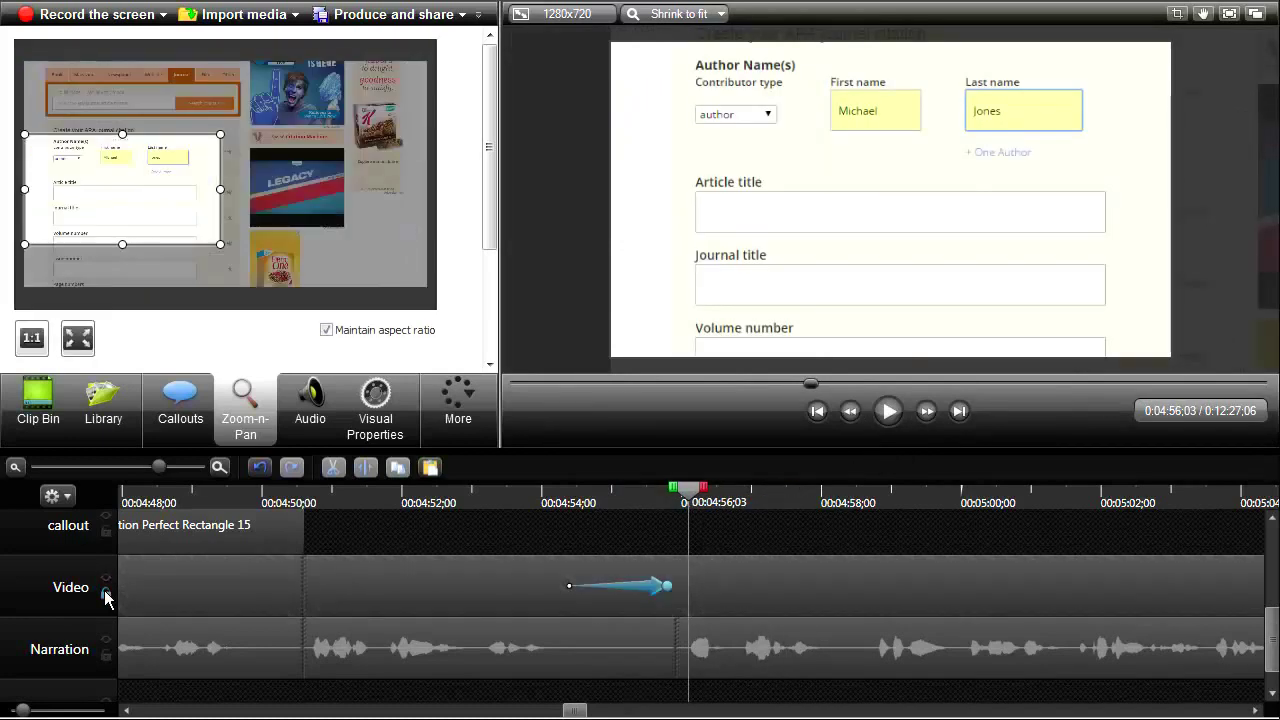
{"action": "right_click", "coordinate": [689, 586]}
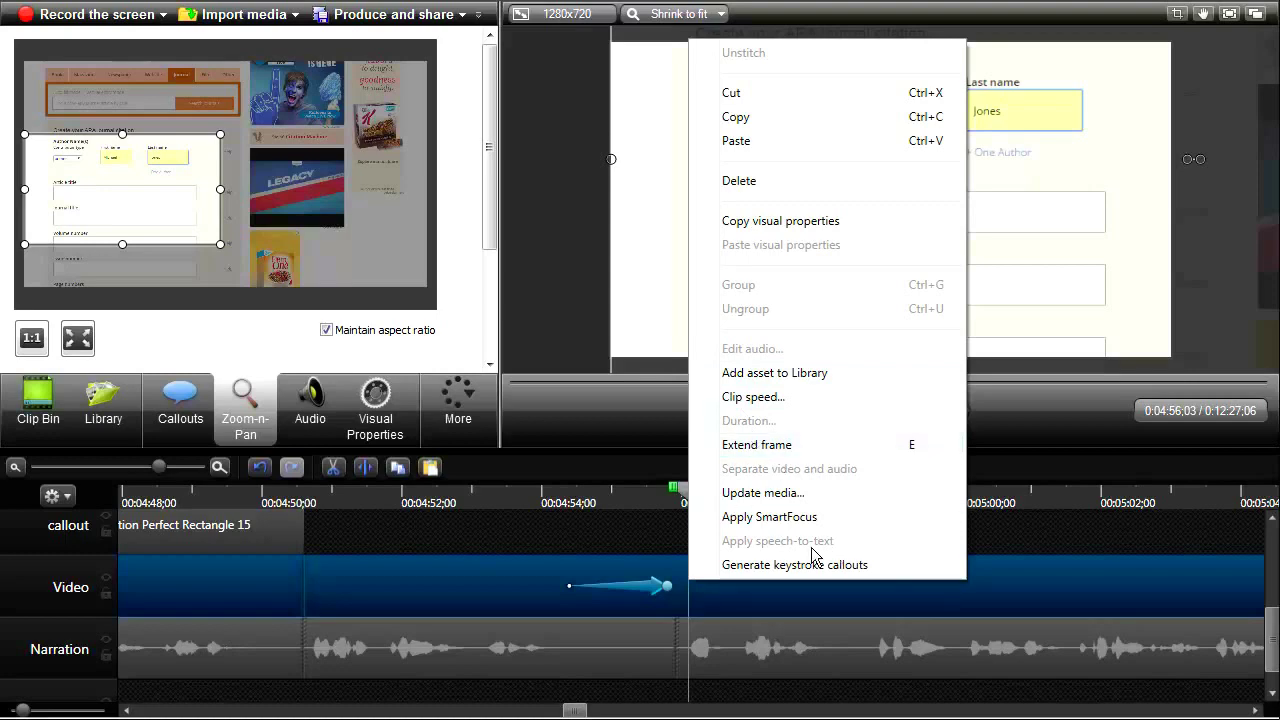
{"action": "left_click", "coordinate": [686, 491]}
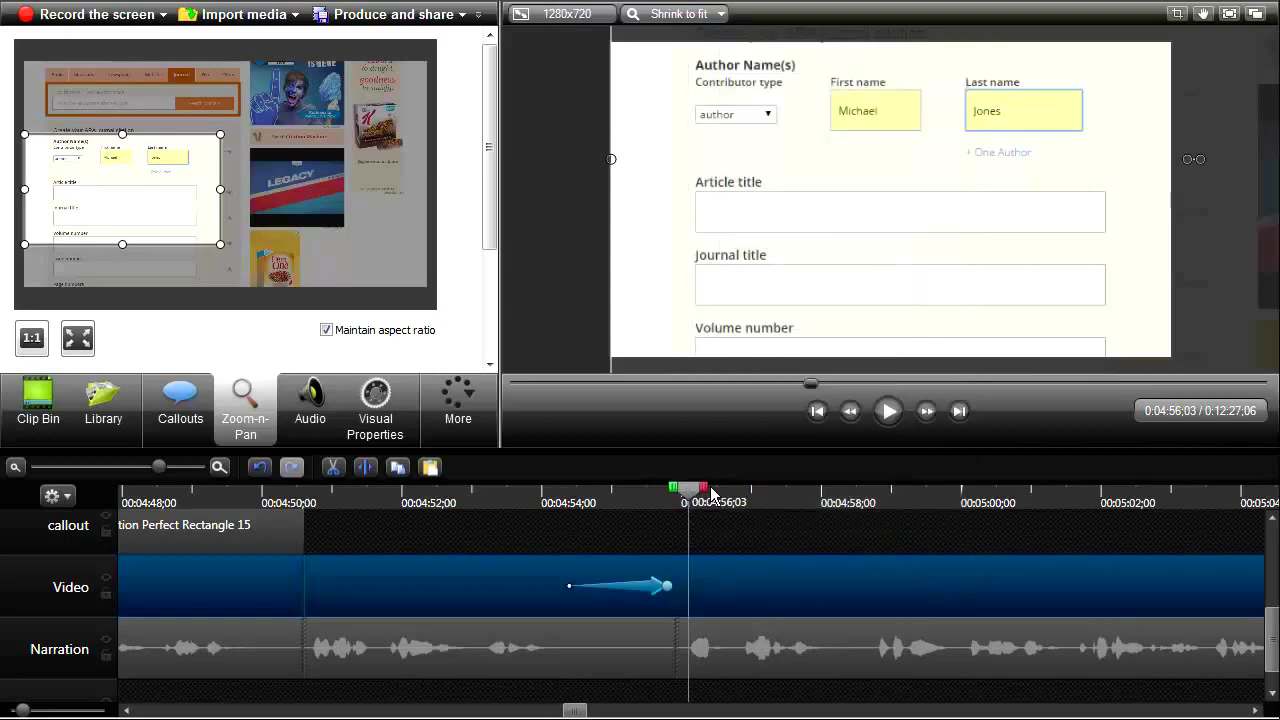
{"action": "left_click", "coordinate": [889, 412]}
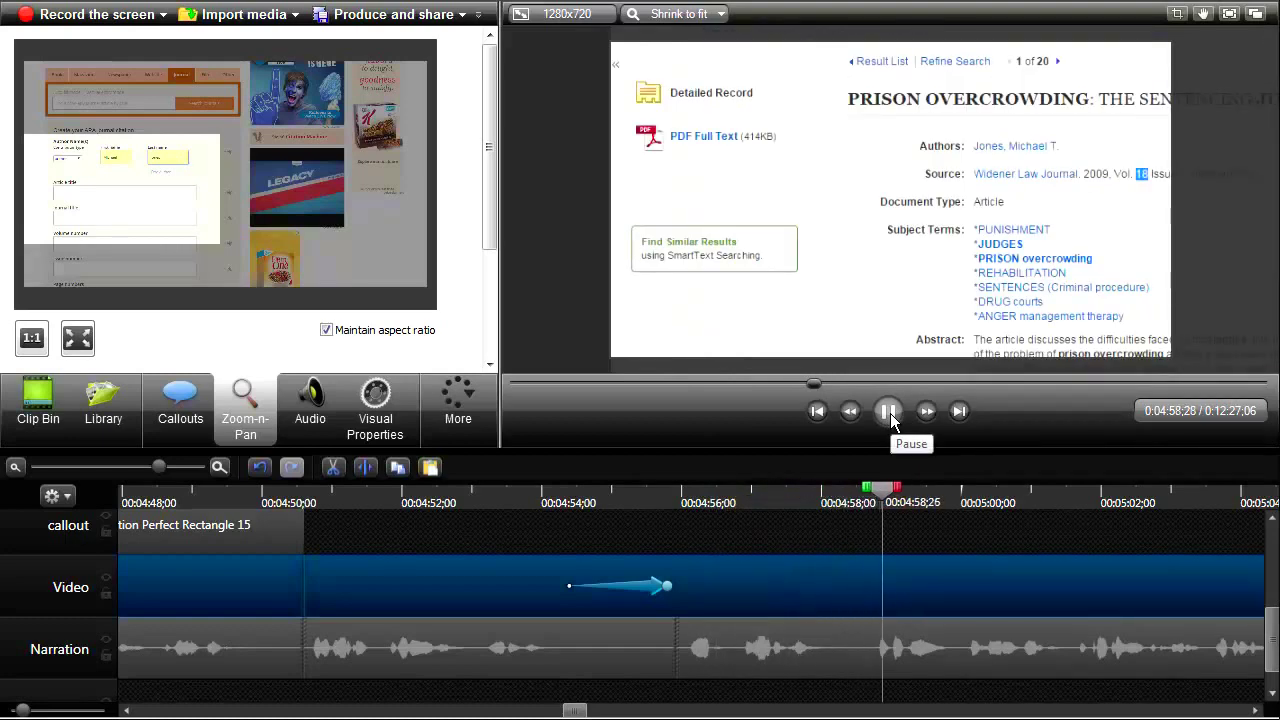
{"action": "left_click", "coordinate": [889, 411]}
- Extend the Video track's frame at 0:04:55;28 for 1 second and replay the section
{"action": "left_click_drag", "start_coordinate": [876, 512], "coordinate": [680, 500]}
{"action": "left_click", "coordinate": [714, 518]}
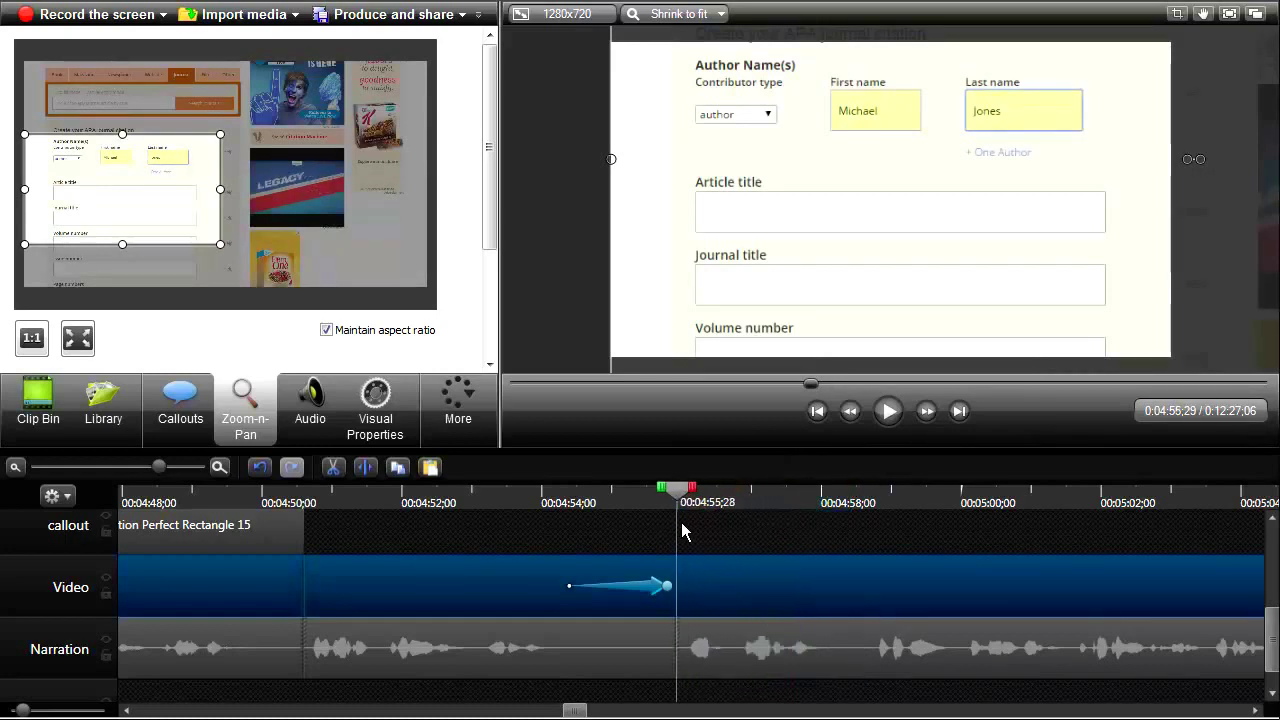
{"action": "right_click", "coordinate": [680, 593]}
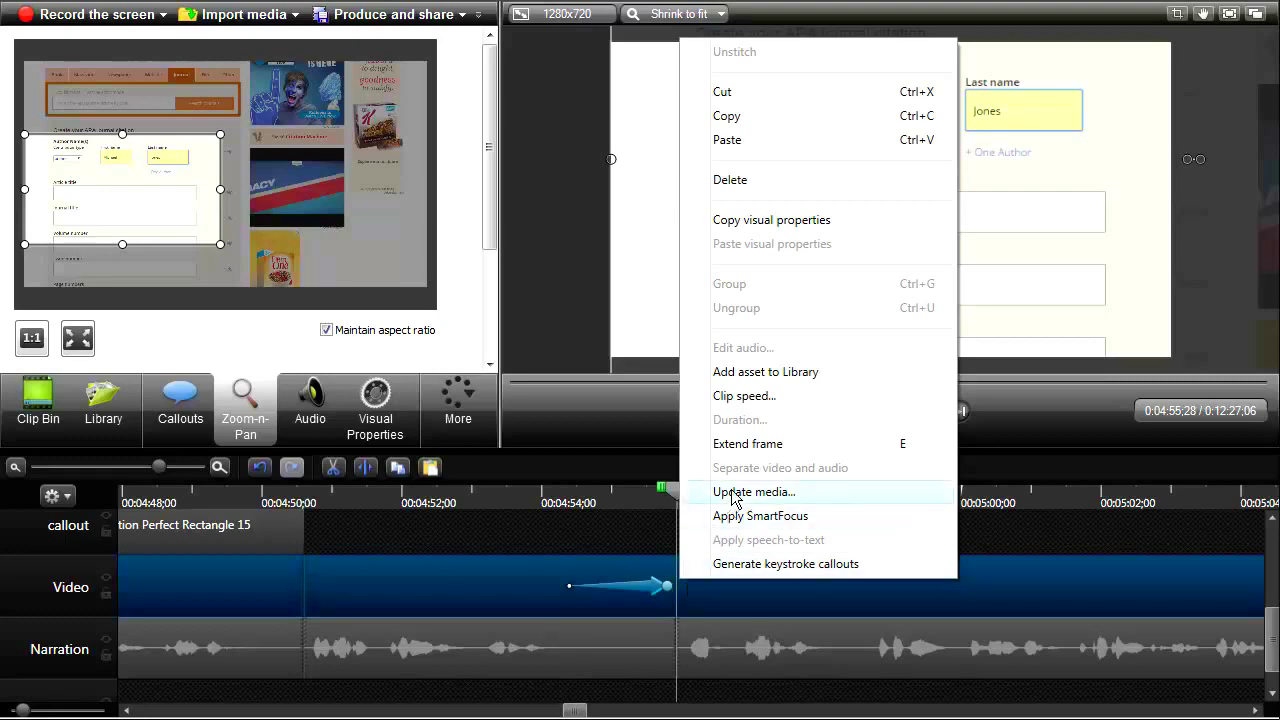
{"action": "left_click", "coordinate": [740, 445]}
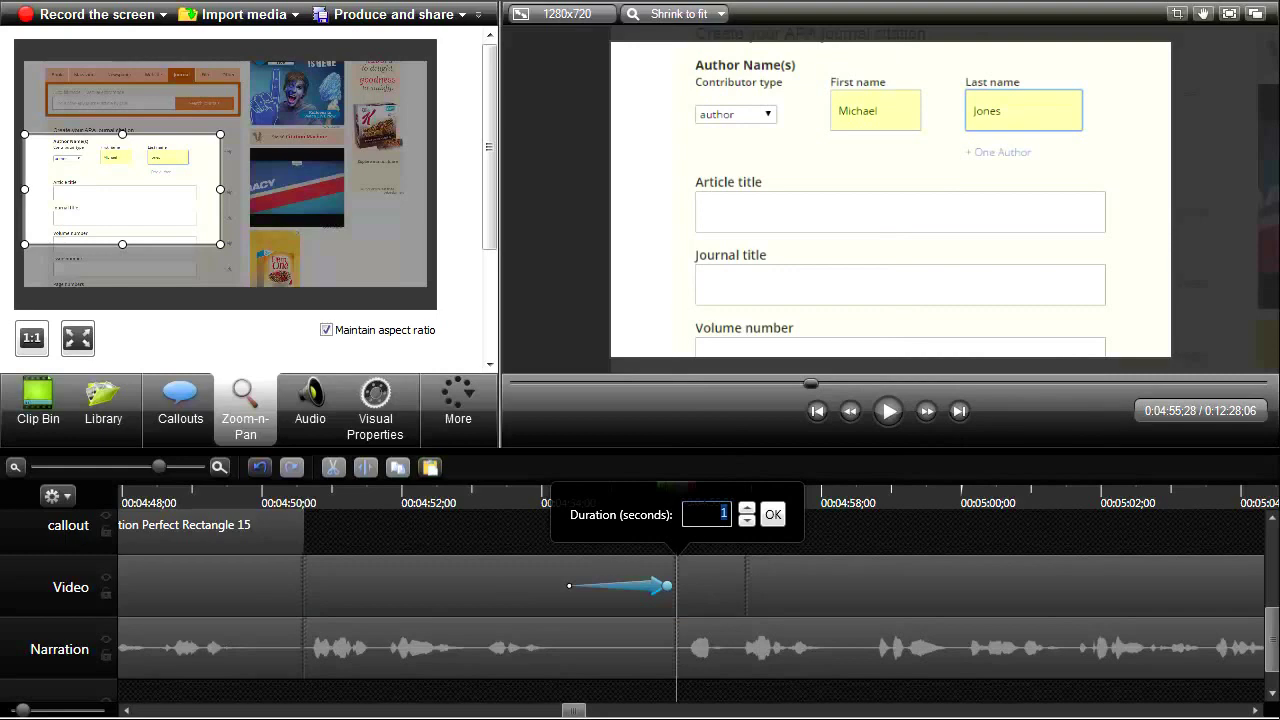
{"action": "type", "text": "9"}
{"action": "left_click_drag", "start_coordinate": [719, 512], "coordinate": [735, 515]}
{"action": "type", "text": "150"}
{"action": "key", "text": "Return"}
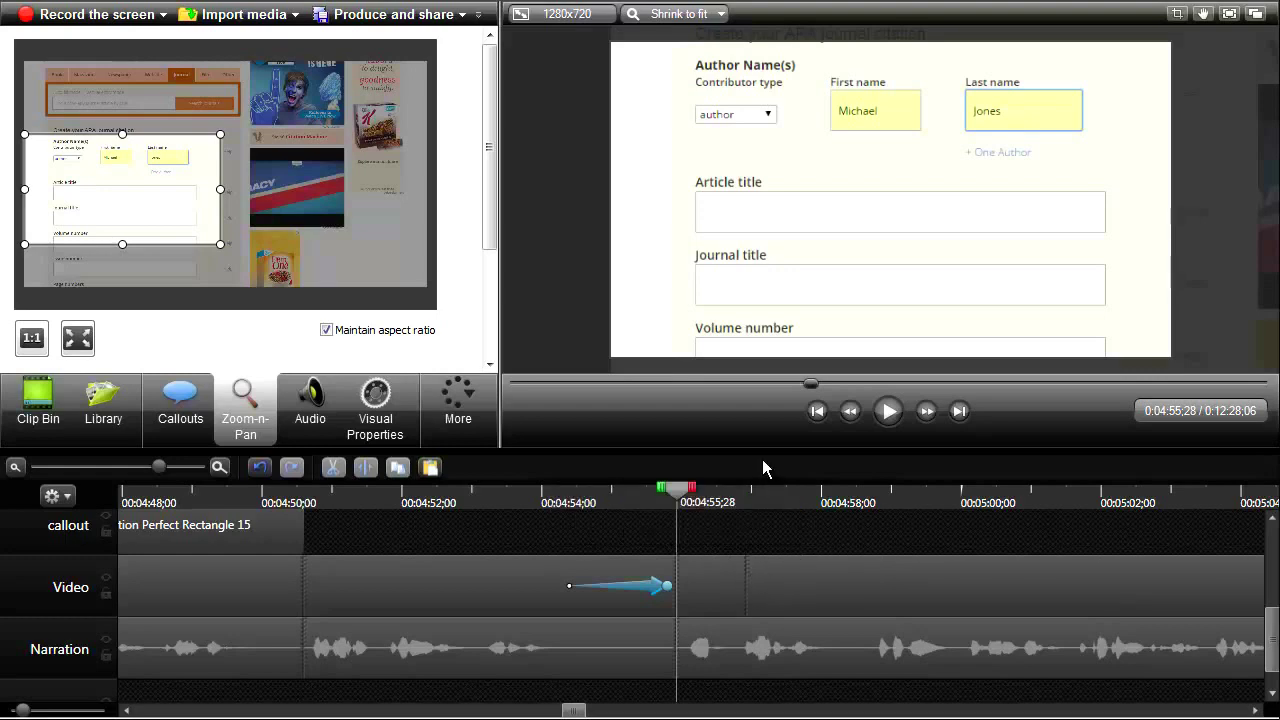
{"action": "left_click", "coordinate": [889, 413]}
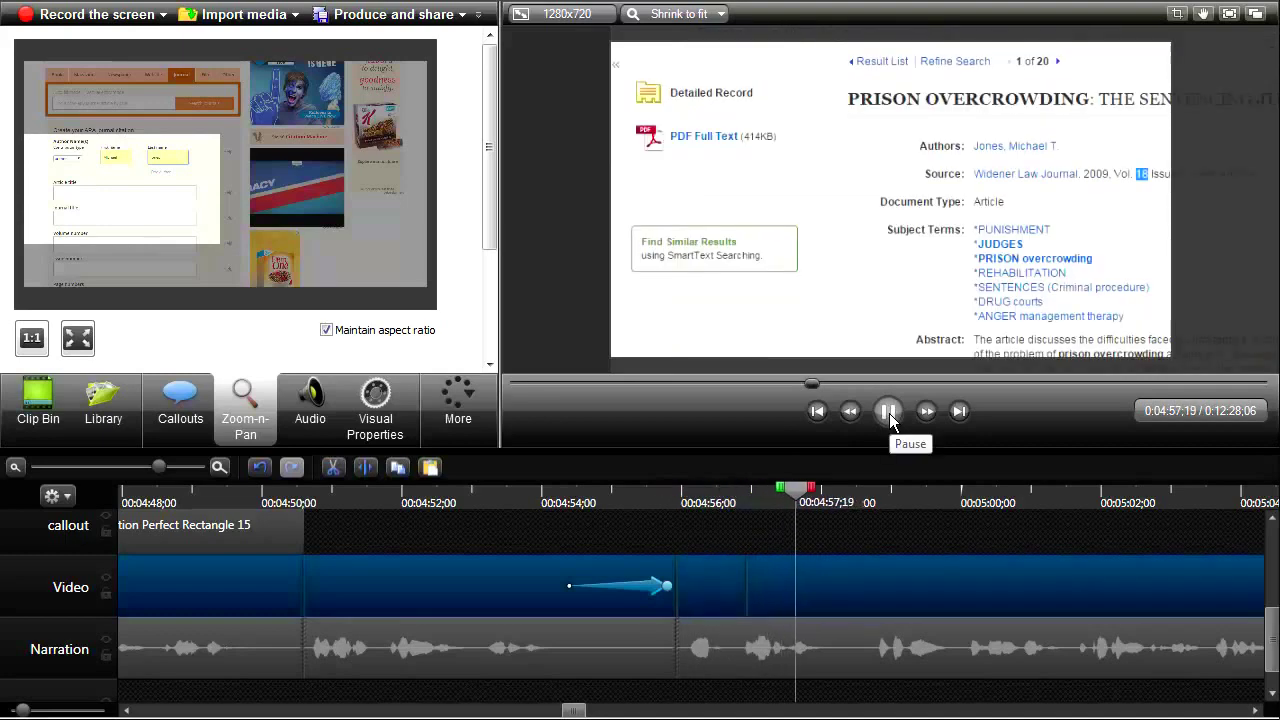
{"action": "left_click", "coordinate": [889, 413]}
- Extend the Video track's frame again at 0:04:57;02, with a duration of 3 seconds
{"action": "left_click_drag", "start_coordinate": [857, 508], "coordinate": [755, 550]}
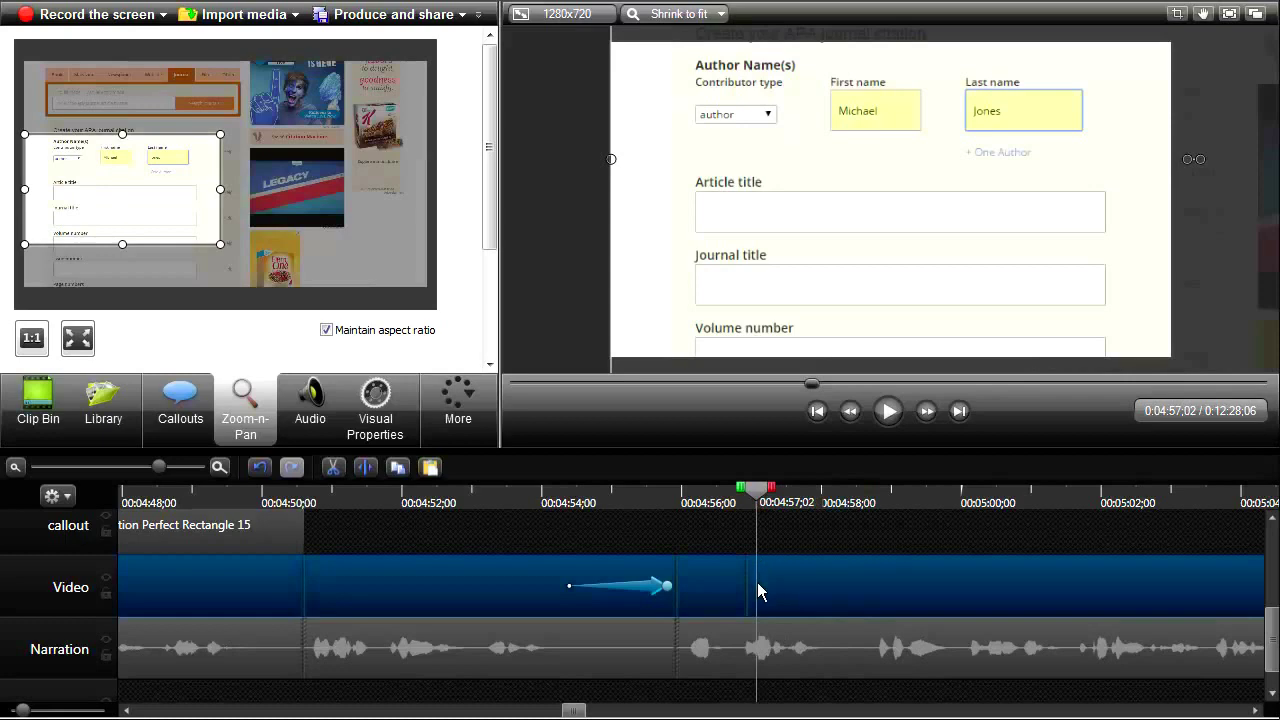
{"action": "right_click", "coordinate": [759, 590]}
{"action": "left_click", "coordinate": [810, 441]}
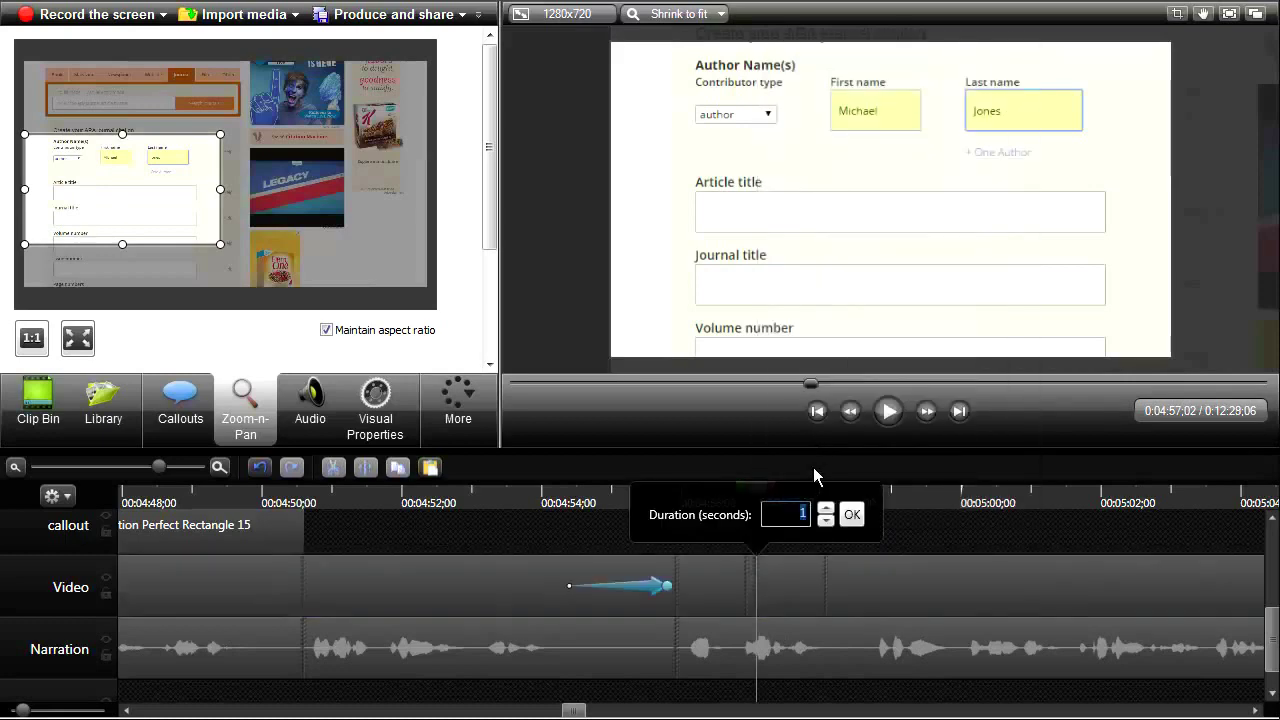
{"action": "left_click", "coordinate": [826, 510]}
{"action": "left_click", "coordinate": [851, 513]}
- Replay the extended frames from 0:04:55;27 and locate the narration pause around 0:04:58;22
{"action": "left_click", "coordinate": [655, 497]}
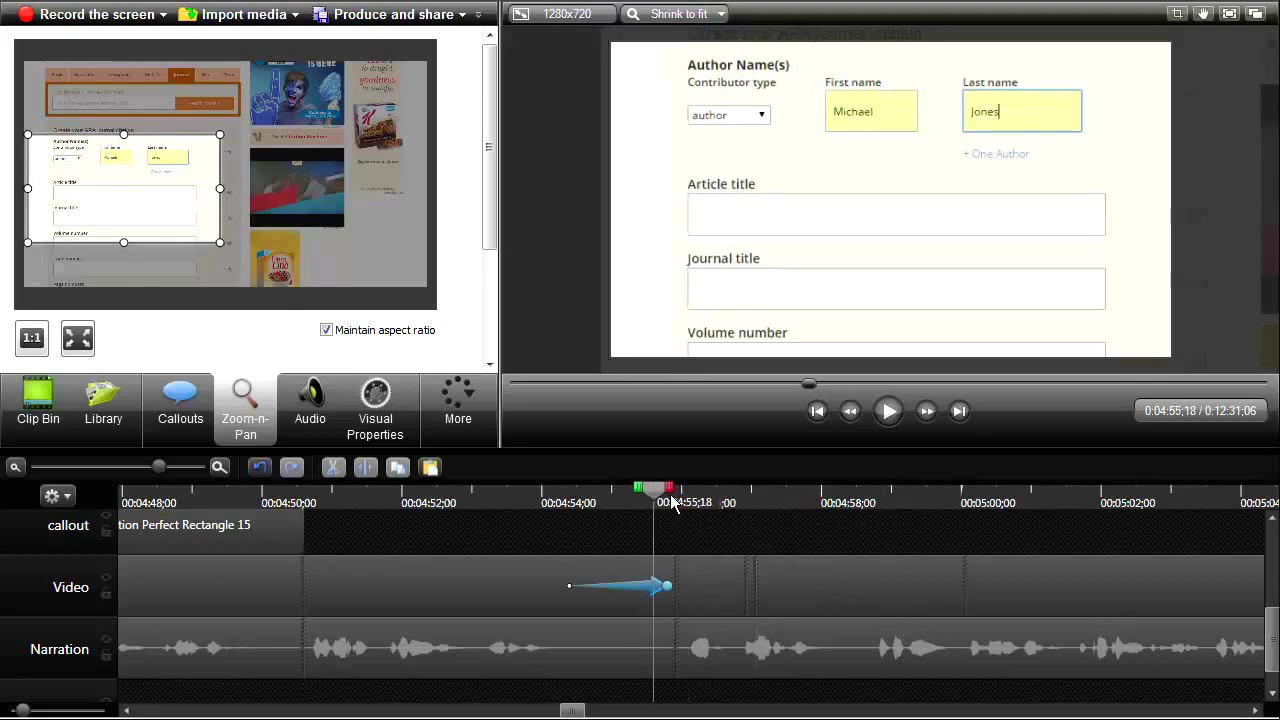
{"action": "left_click_drag", "start_coordinate": [672, 502], "coordinate": [694, 500]}
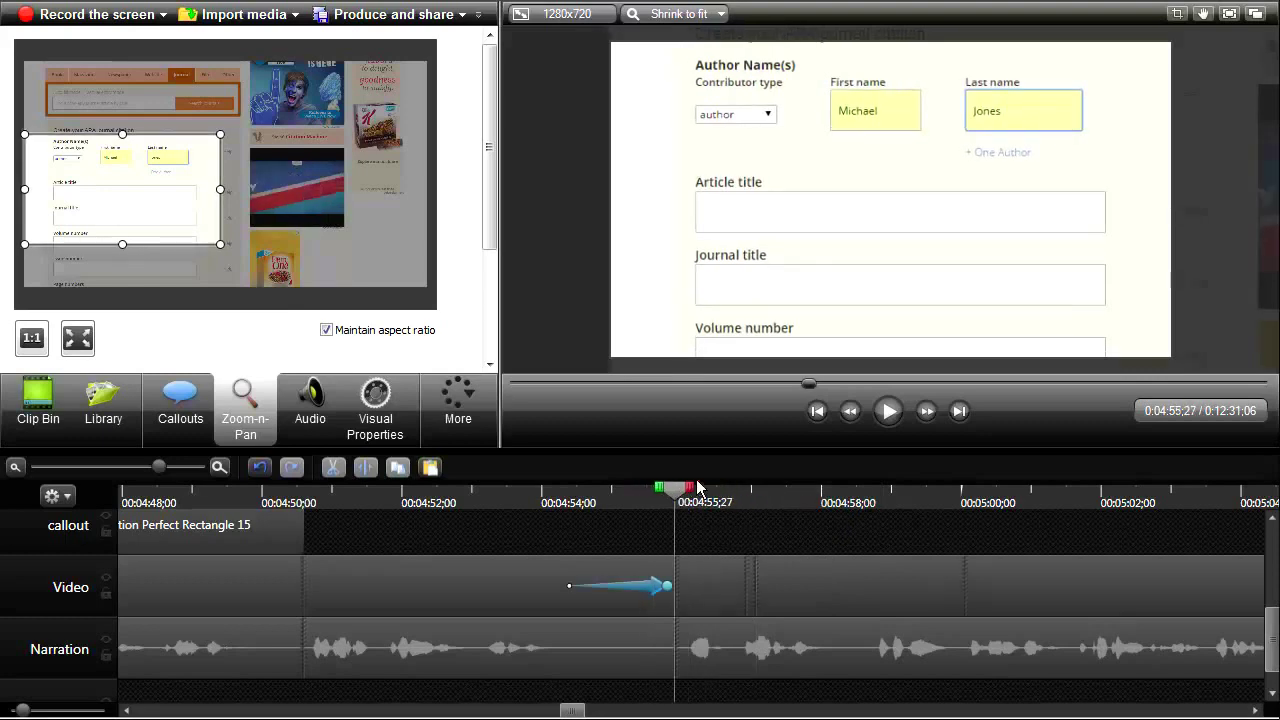
{"action": "left_click", "coordinate": [888, 410]}
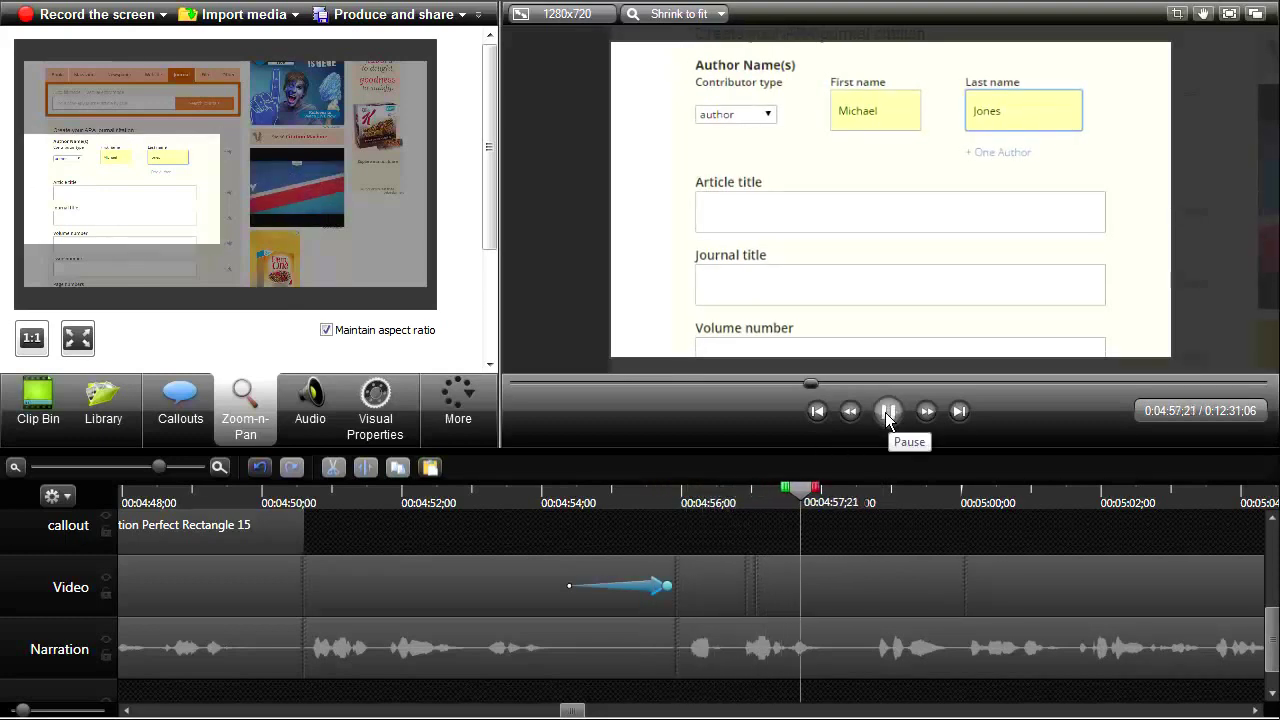
{"action": "left_click", "coordinate": [886, 411]}
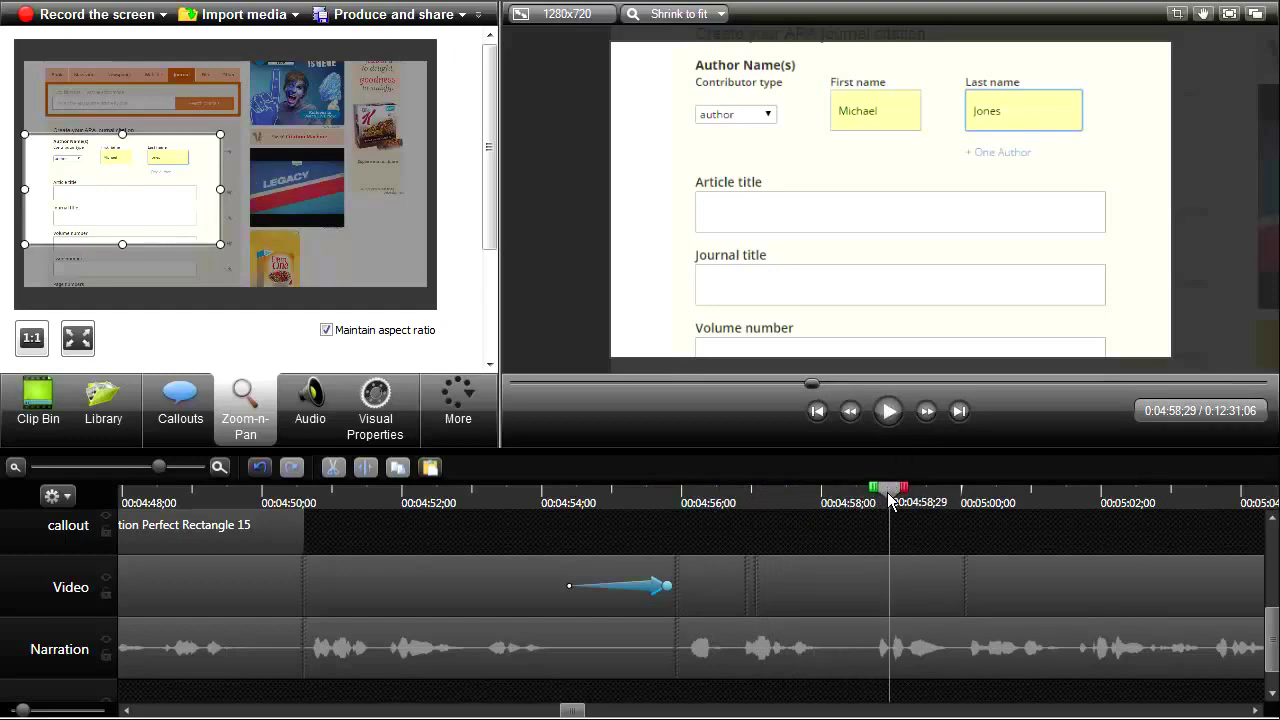
{"action": "left_click_drag", "start_coordinate": [889, 503], "coordinate": [875, 506]}
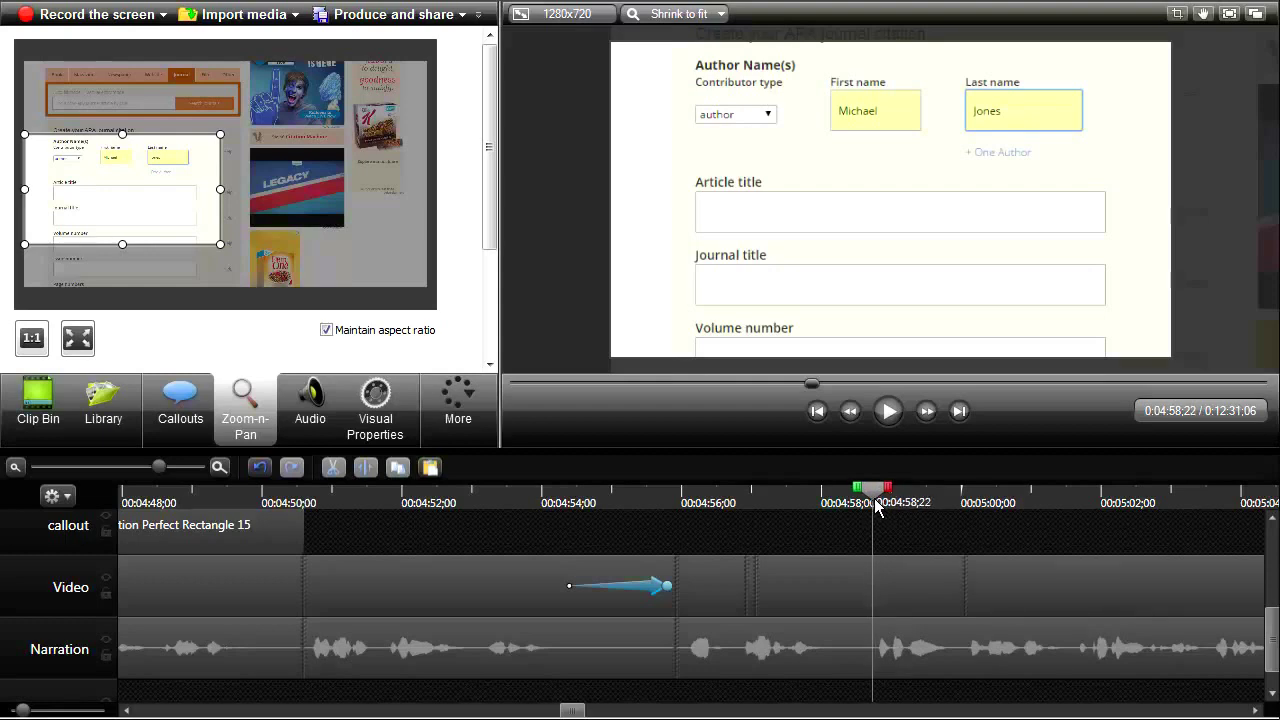